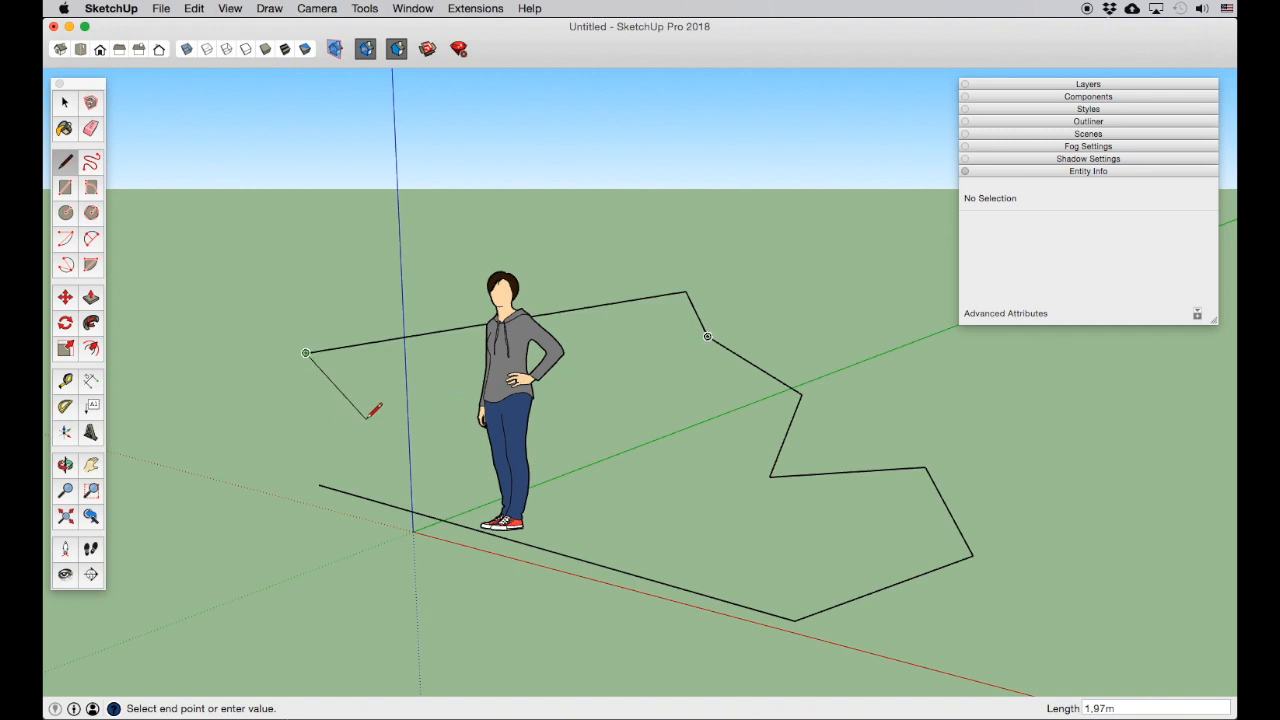
Step: Close the irregular outline behind the figure at its starting point and orbit to inspect its edges
{"action": "left_click", "coordinate": [319, 485]}
{"action": "key", "text": "Escape"}
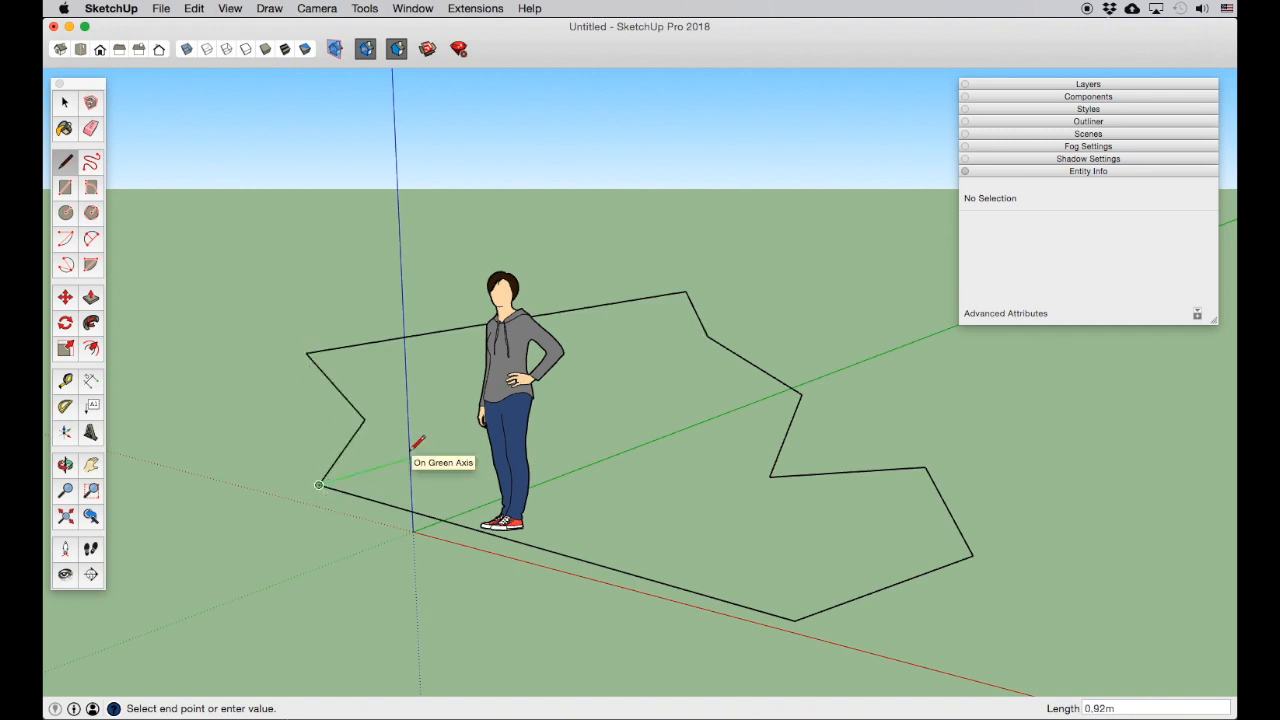
{"action": "left_click", "coordinate": [65, 464]}
{"action": "left_click_drag", "start_coordinate": [563, 417], "coordinate": [897, 457]}
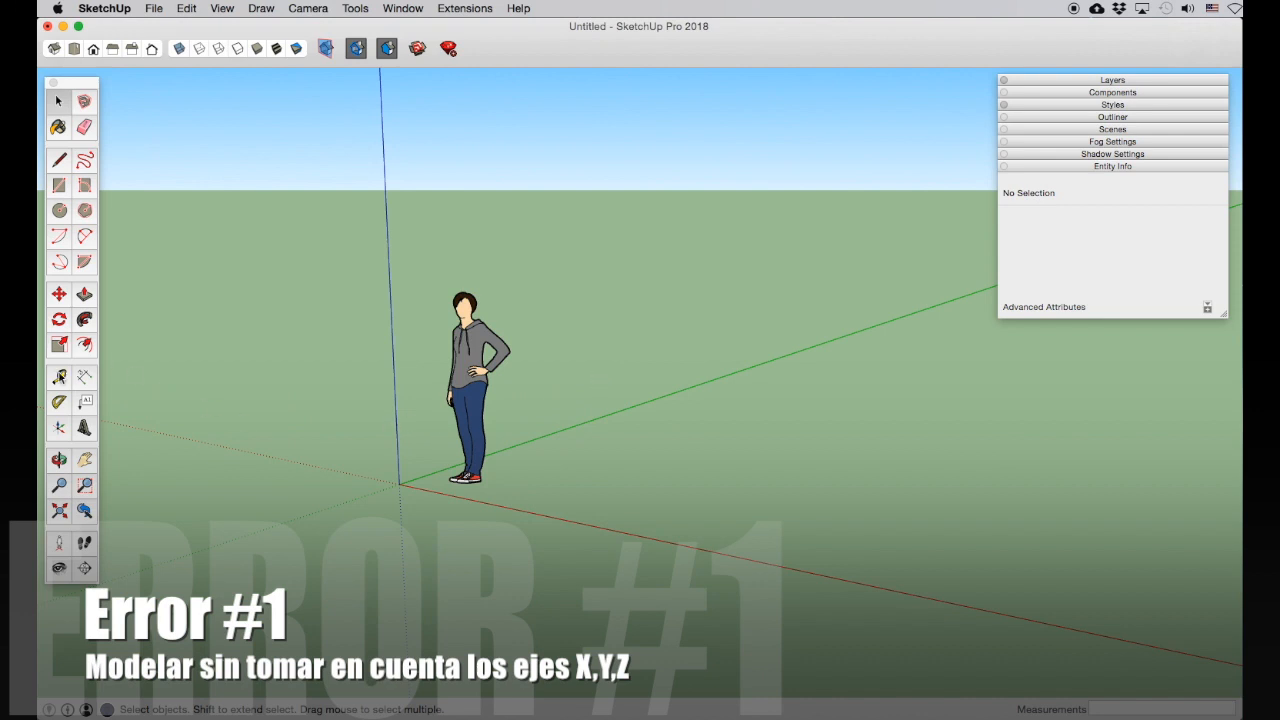
Step: Draw a closed six-sided outline of connected lines beside the figure, ignoring the axes for most edges
{"action": "left_click", "coordinate": [59, 459]}
{"action": "left_click_drag", "start_coordinate": [436, 408], "coordinate": [523, 391]}
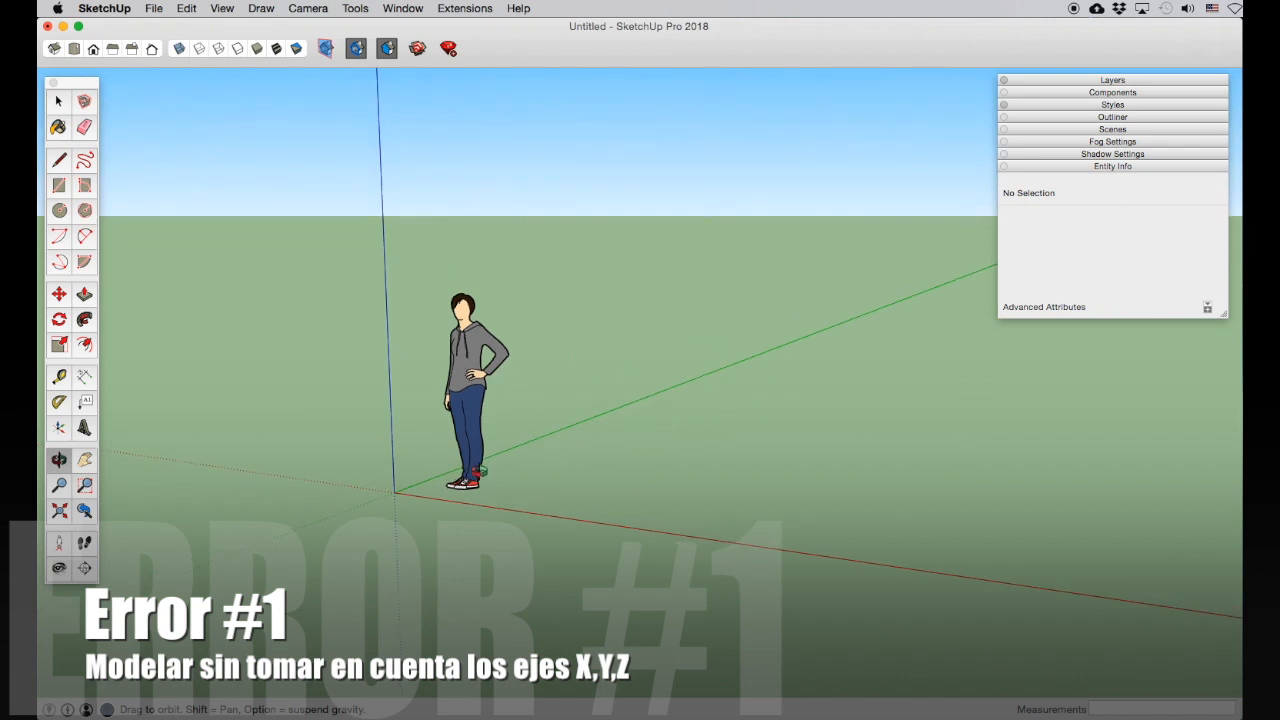
{"action": "left_click", "coordinate": [59, 159]}
{"action": "left_click", "coordinate": [556, 489]}
{"action": "left_click", "coordinate": [605, 328]}
{"action": "left_click", "coordinate": [894, 395]}
{"action": "left_click", "coordinate": [966, 512]}
{"action": "left_click", "coordinate": [825, 557]}
{"action": "left_click", "coordinate": [555, 490]}
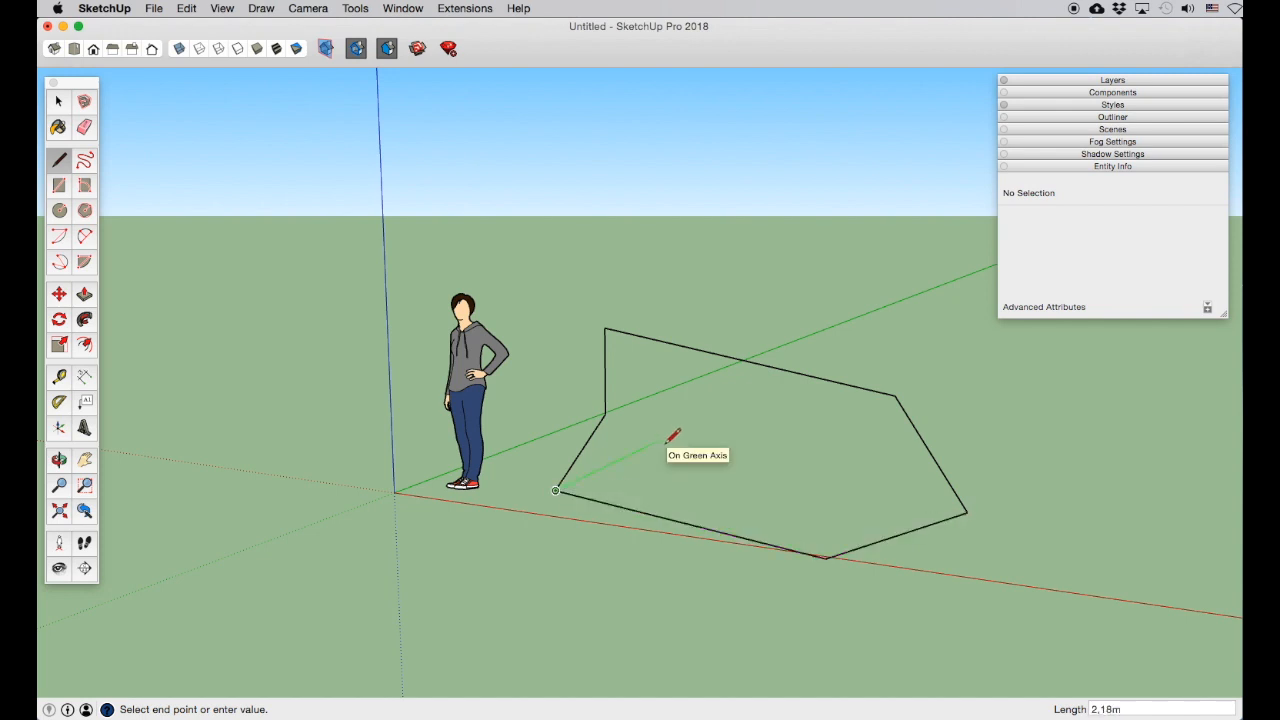
{"action": "key", "text": "Escape"}
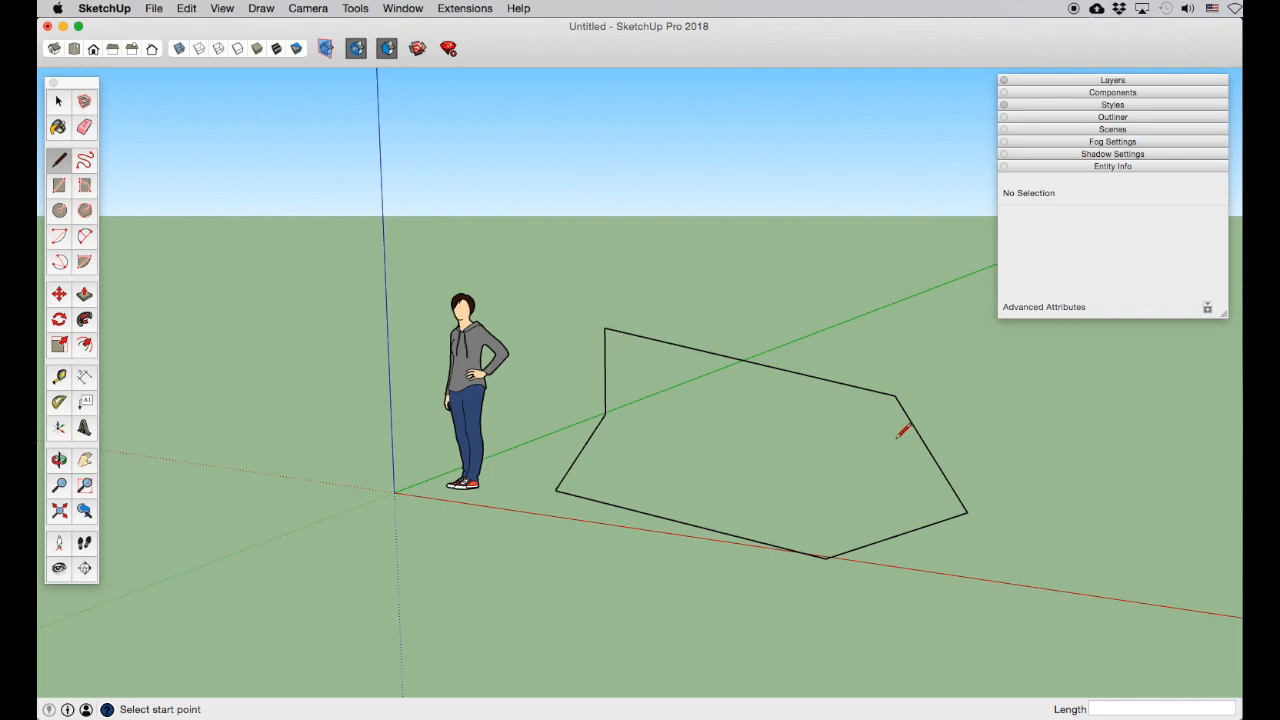
Step: Connect opposite corners of the non-planar outline with three diagonal lines to split it into coplanar faces
{"action": "left_click", "coordinate": [59, 460]}
{"action": "left_click_drag", "start_coordinate": [580, 443], "coordinate": [709, 474]}
{"action": "left_click_drag", "start_coordinate": [529, 409], "coordinate": [503, 421]}
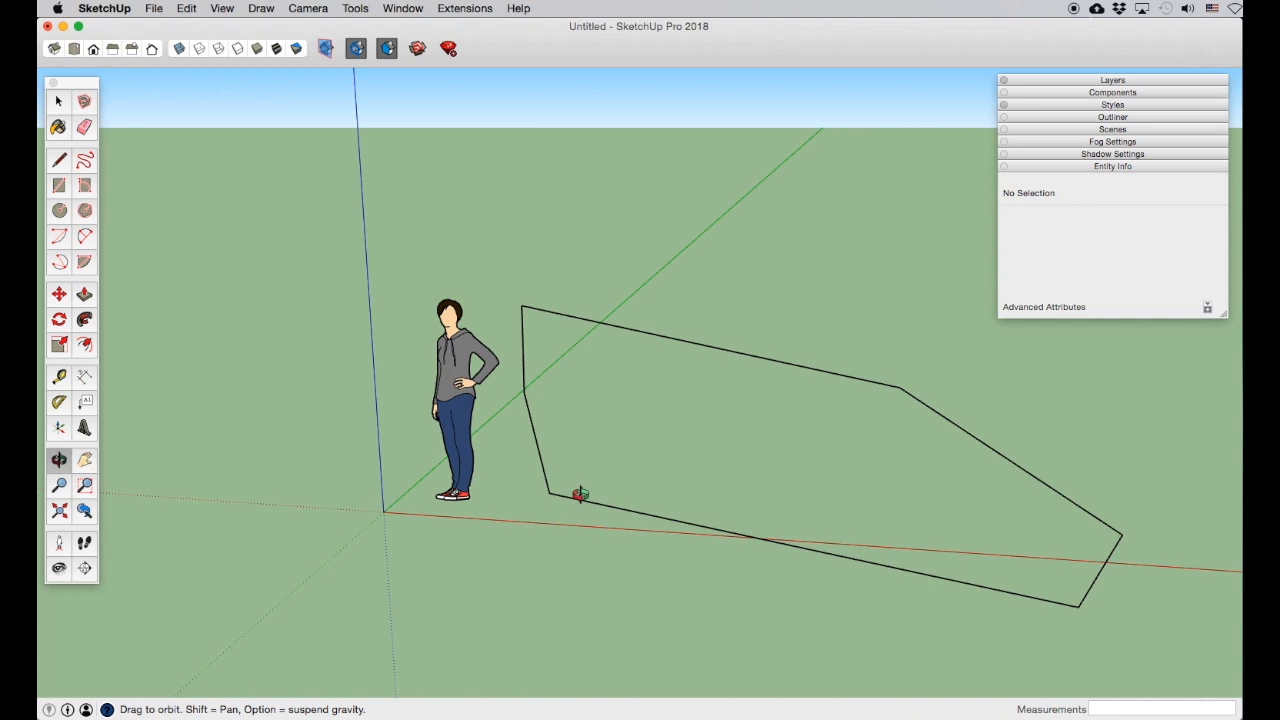
{"action": "left_click", "coordinate": [59, 161]}
{"action": "left_click", "coordinate": [523, 393]}
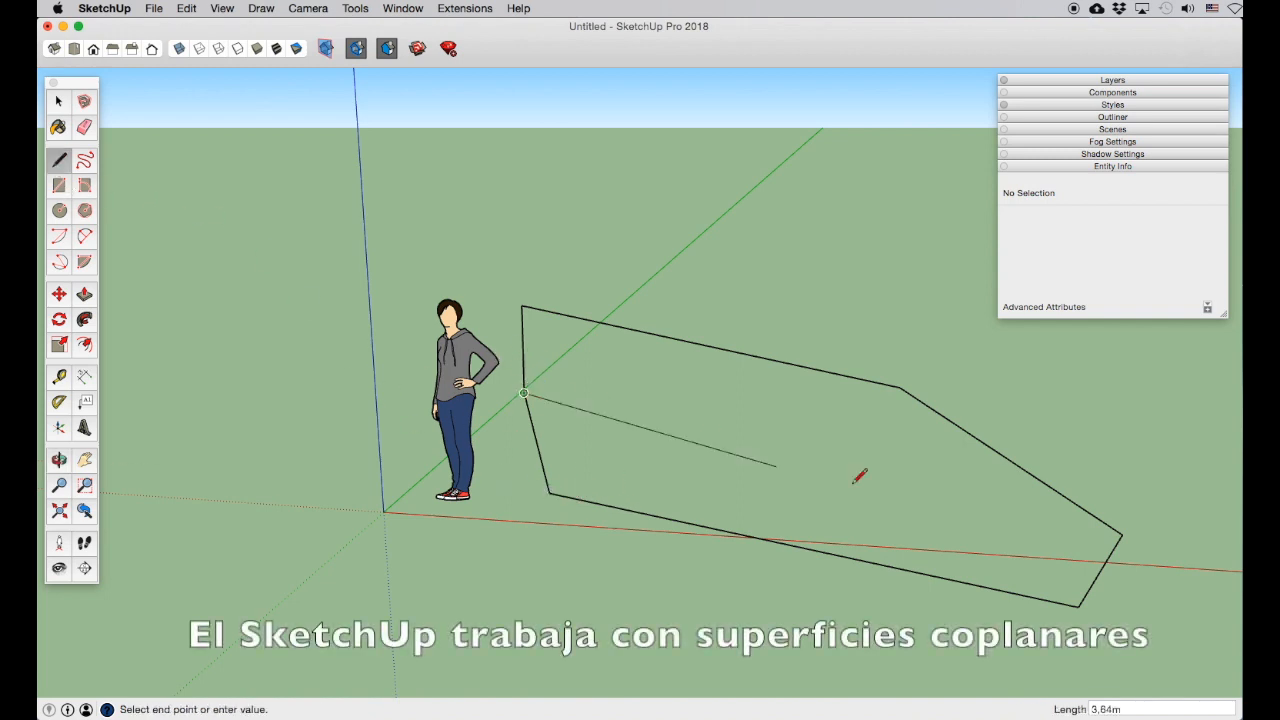
{"action": "left_click", "coordinate": [1122, 533]}
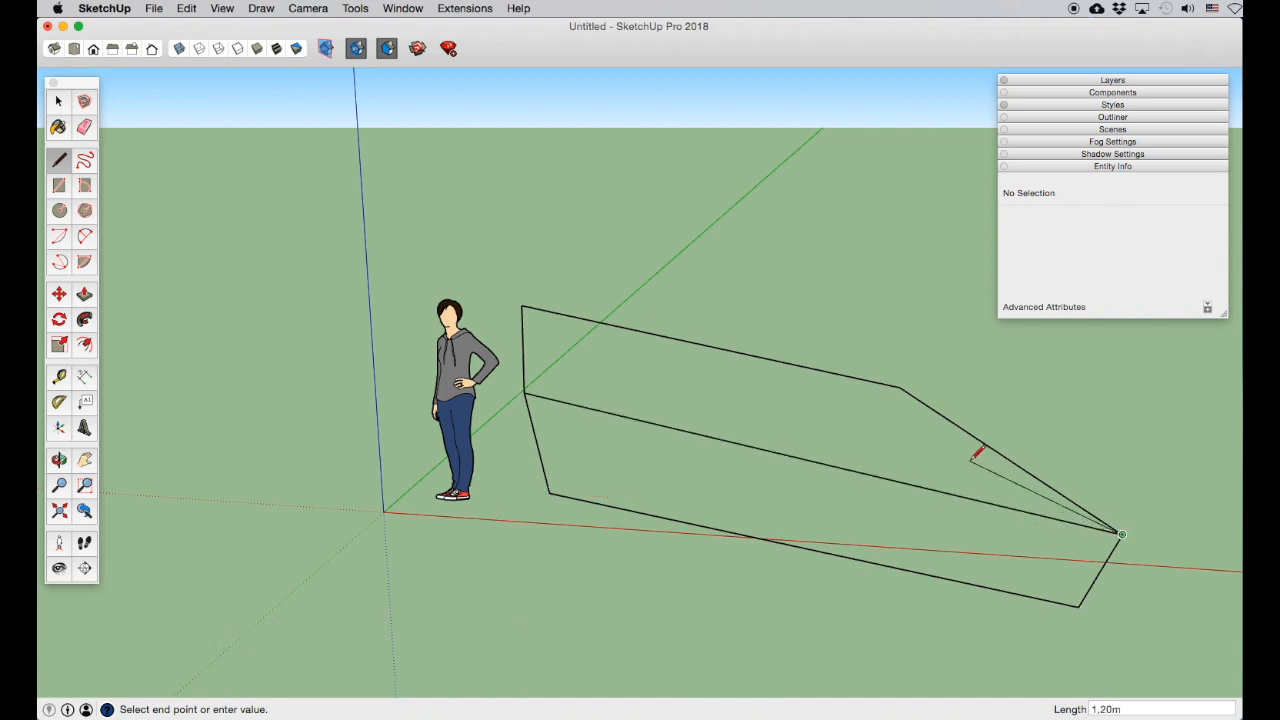
{"action": "left_click", "coordinate": [521, 304]}
{"action": "left_click", "coordinate": [1122, 533]}
{"action": "left_click", "coordinate": [525, 393]}
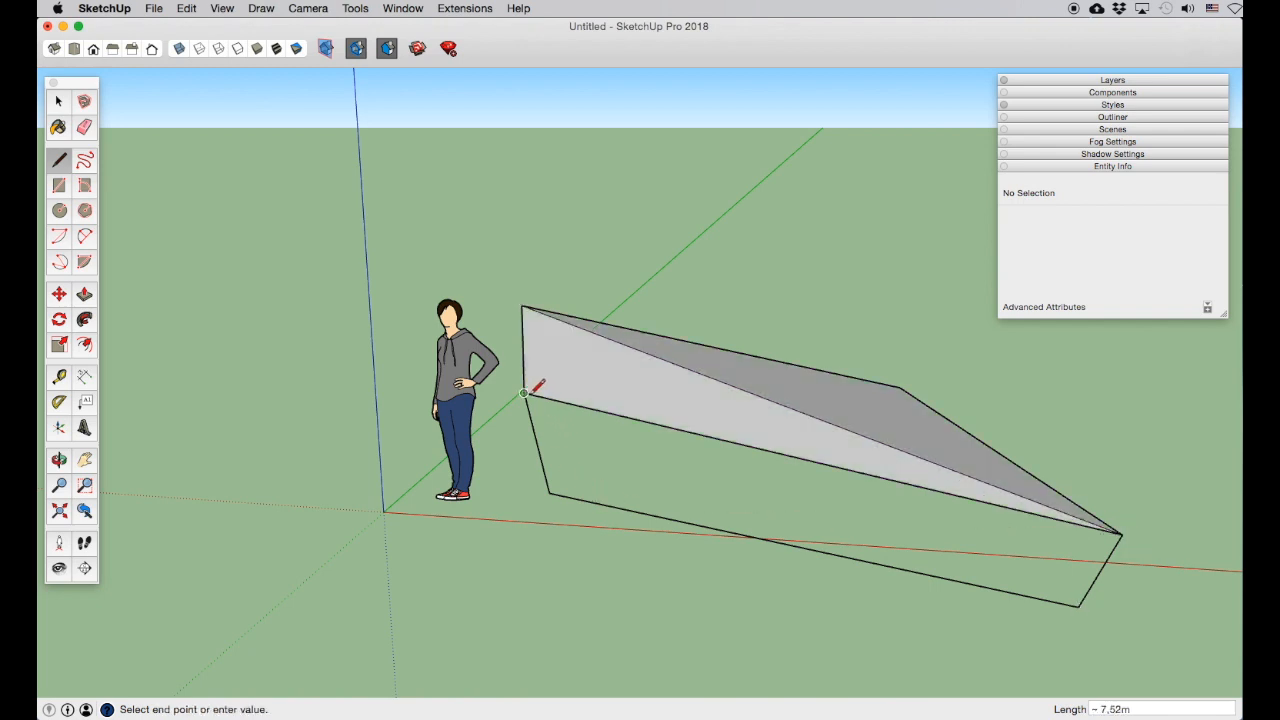
{"action": "left_click", "coordinate": [1078, 605]}
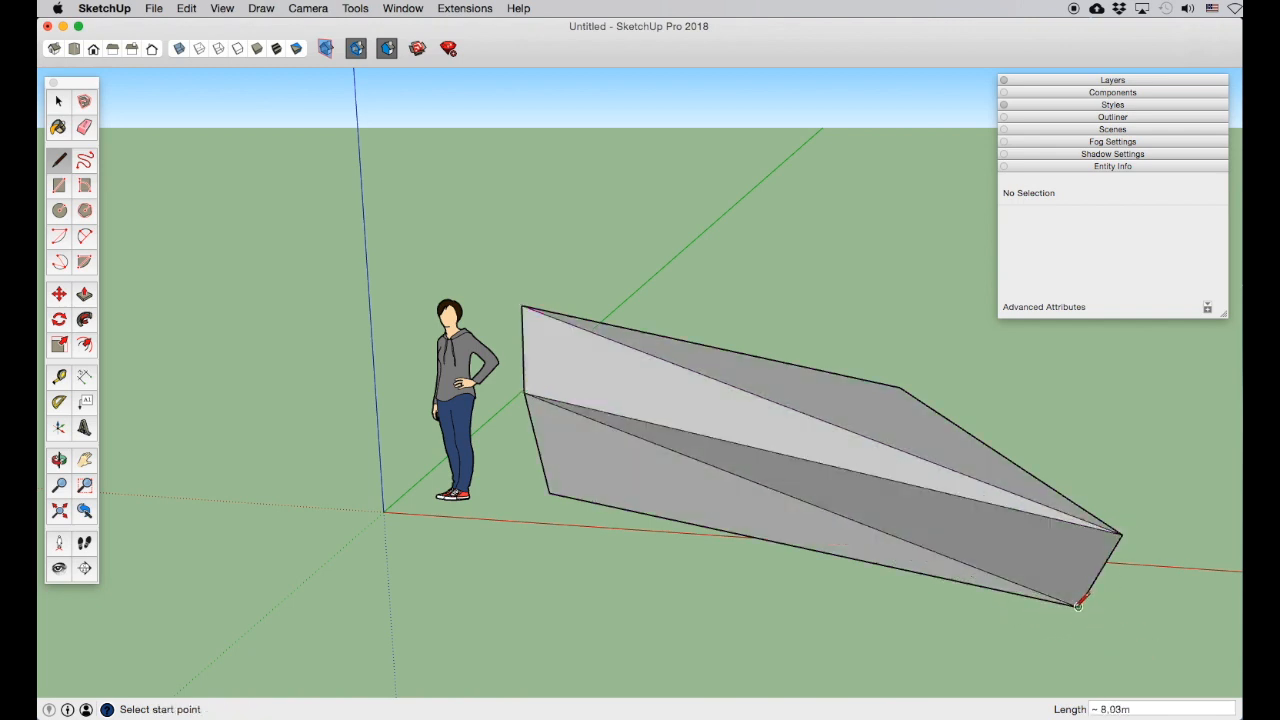
Step: Select the whole faceted shape with all its edges and faces and delete it
{"action": "left_click", "coordinate": [59, 459]}
{"action": "left_click_drag", "start_coordinate": [517, 434], "coordinate": [475, 476]}
{"action": "left_click", "coordinate": [58, 101]}
{"action": "left_click_drag", "start_coordinate": [549, 588], "coordinate": [855, 291]}
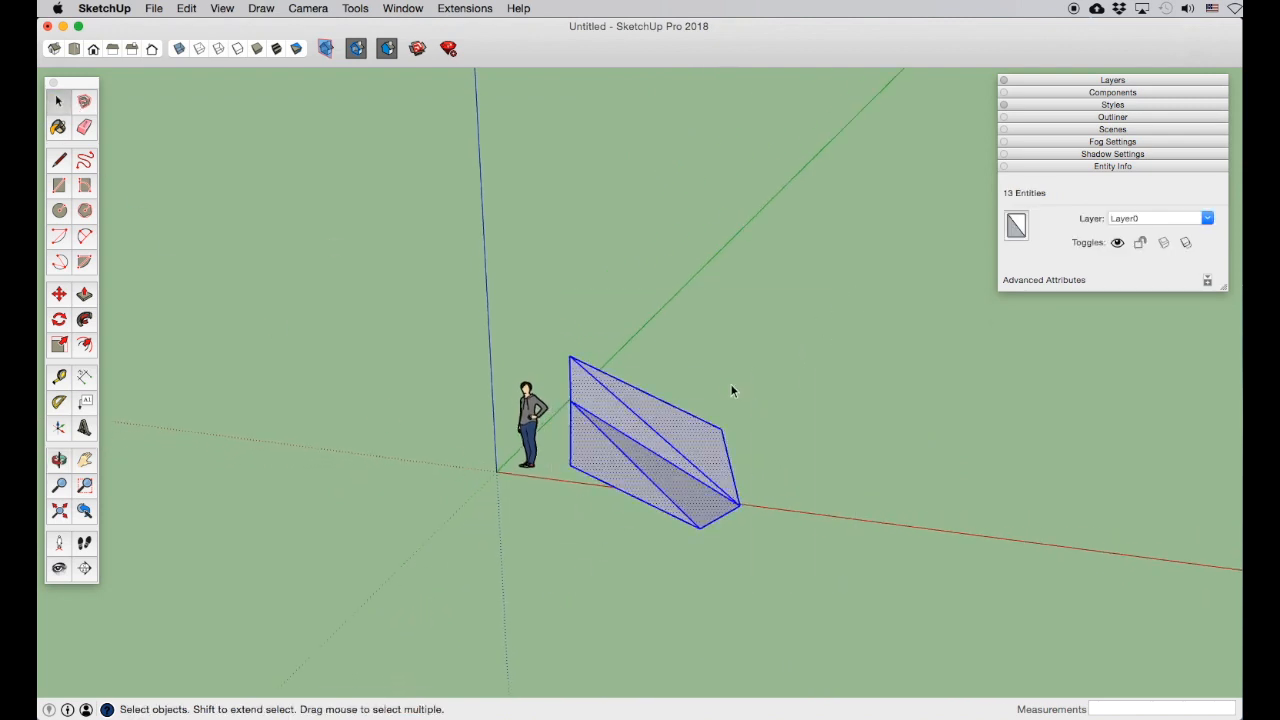
{"action": "key", "text": "Delete"}
Step: Draw a stepped run of four connected lines near the figure, alternating along the green and red axes
{"action": "scroll", "coordinate": [575, 455], "scroll_direction": "up", "scroll_amount": 5}
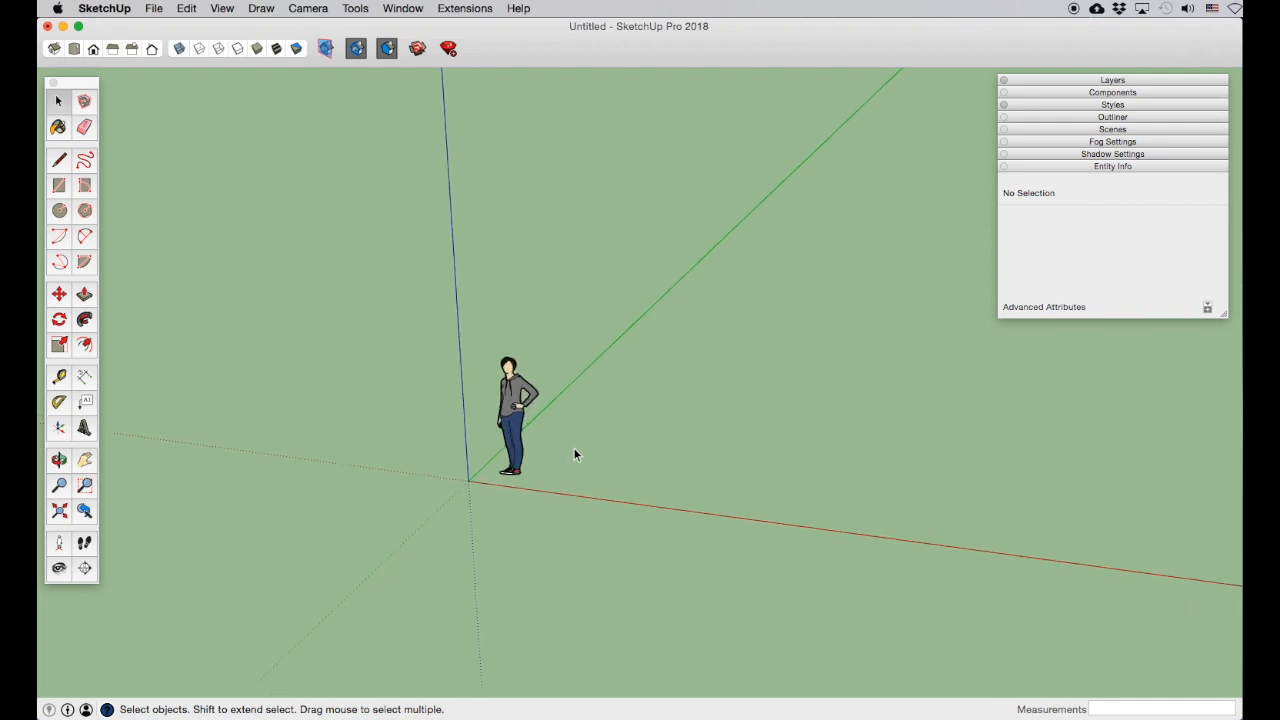
{"action": "left_click", "coordinate": [58, 161]}
{"action": "left_click", "coordinate": [544, 520]}
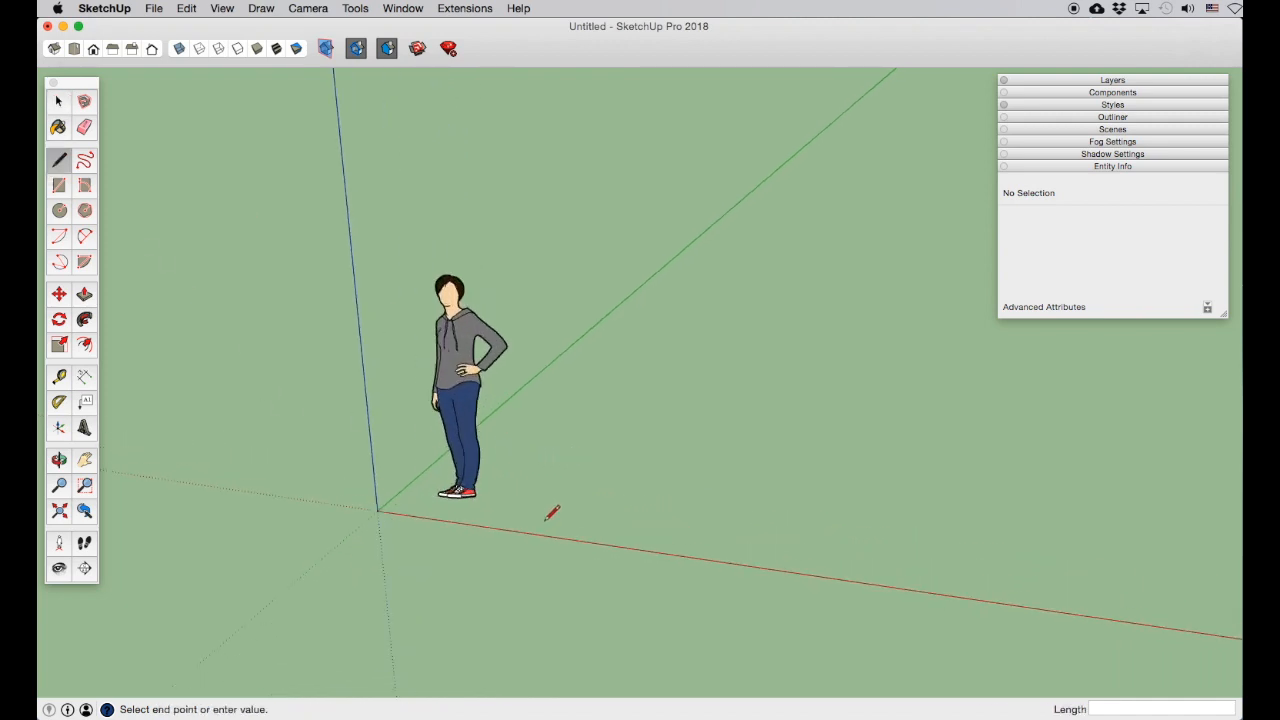
{"action": "left_click", "coordinate": [617, 430]}
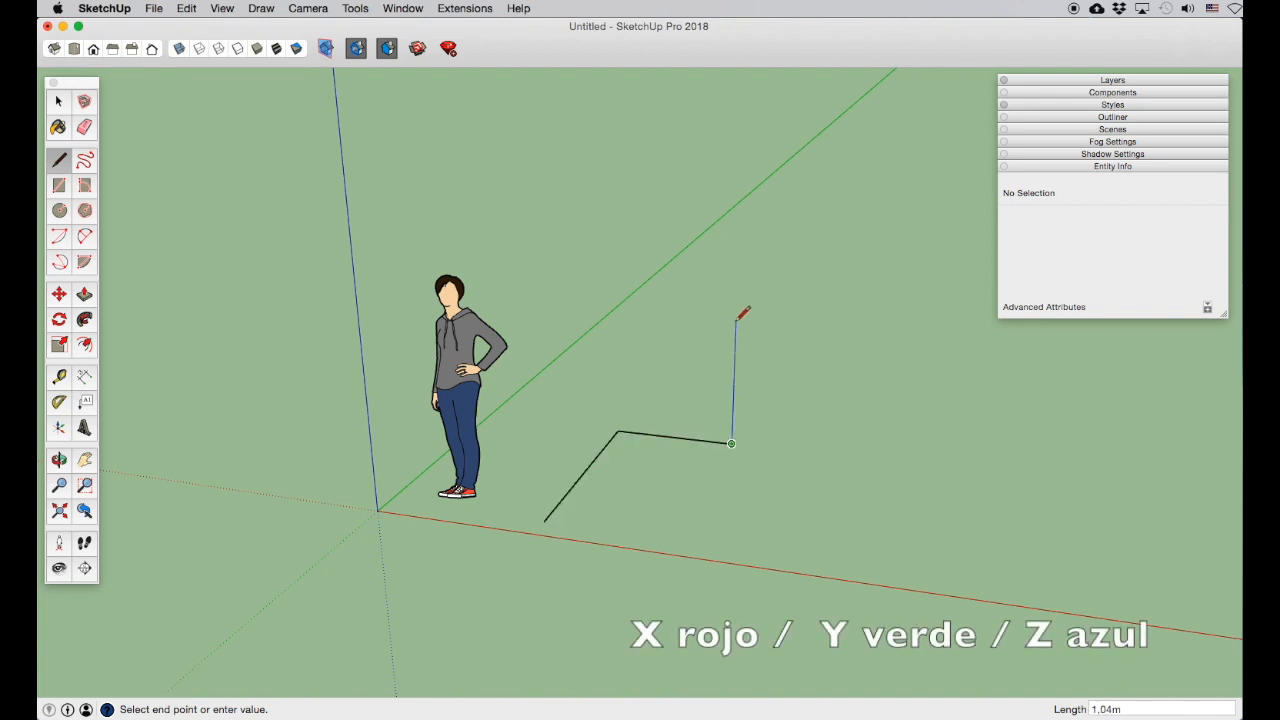
{"action": "left_click", "coordinate": [764, 379]}
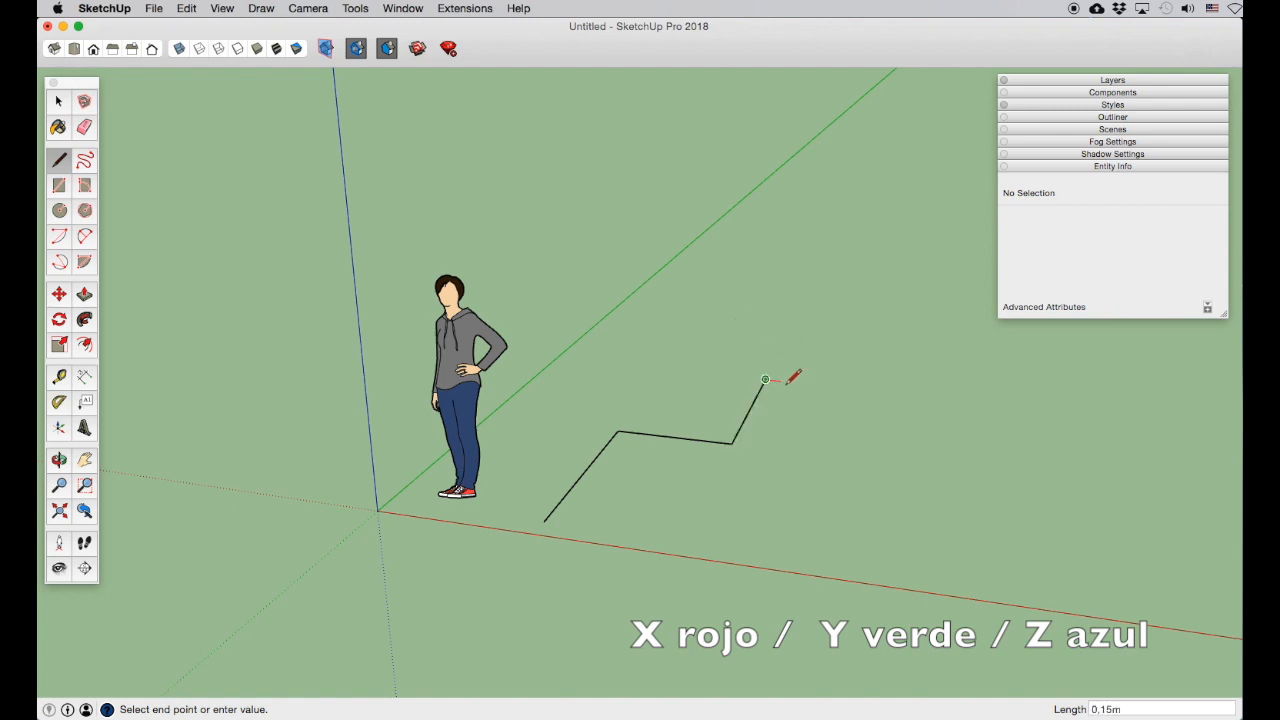
{"action": "left_click", "coordinate": [932, 396]}
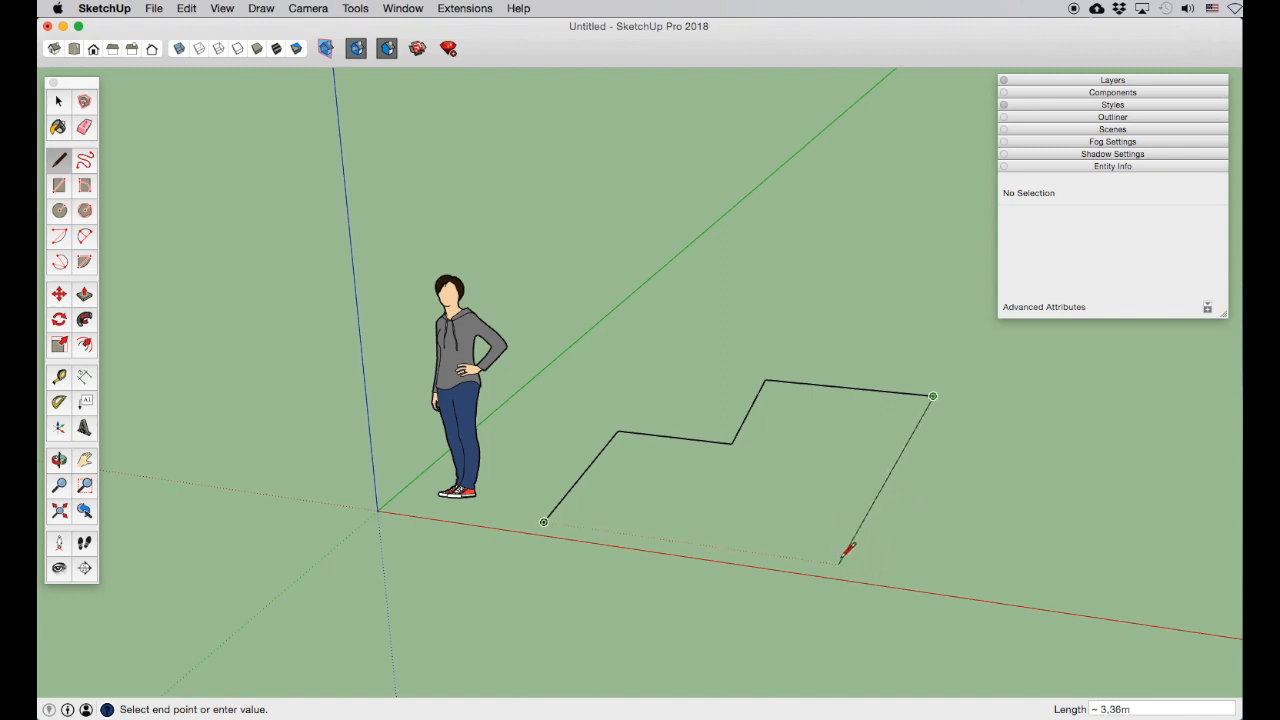
Step: Lock the next edge to the green axis, align its end with the starting point, and close the outline along the red axis
{"action": "key", "text": "Left"}
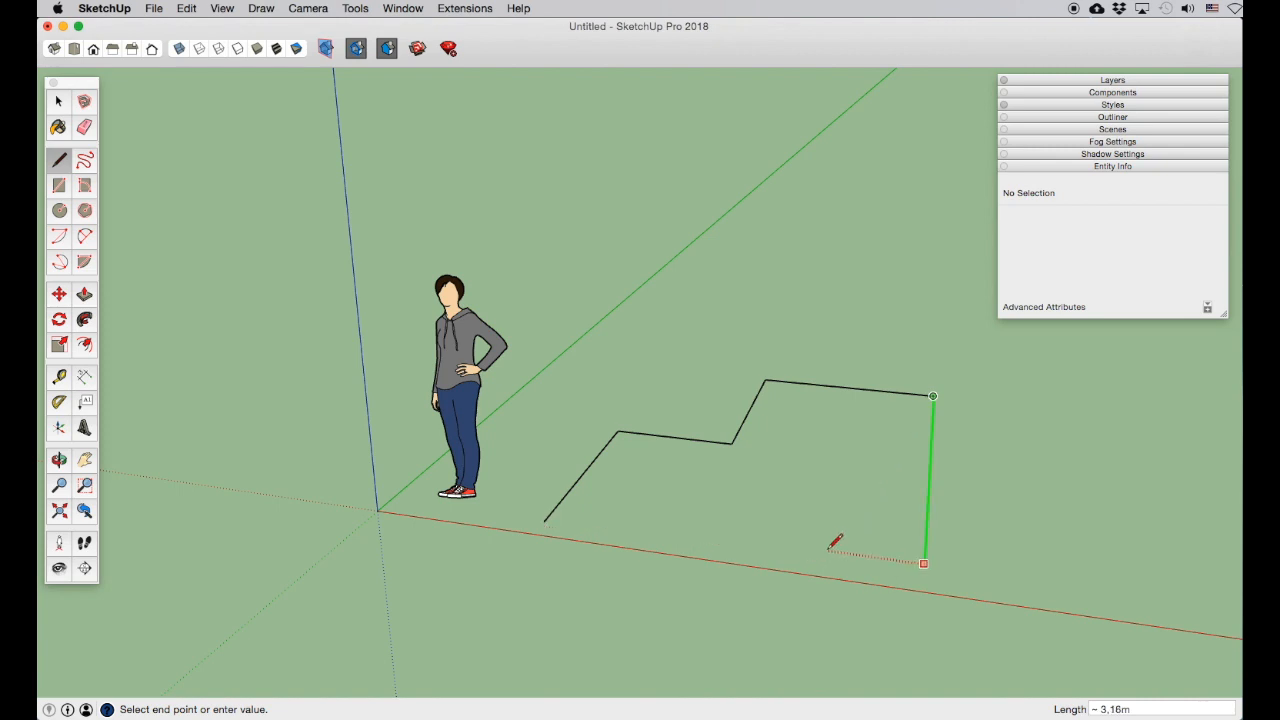
{"action": "key", "text": "Left"}
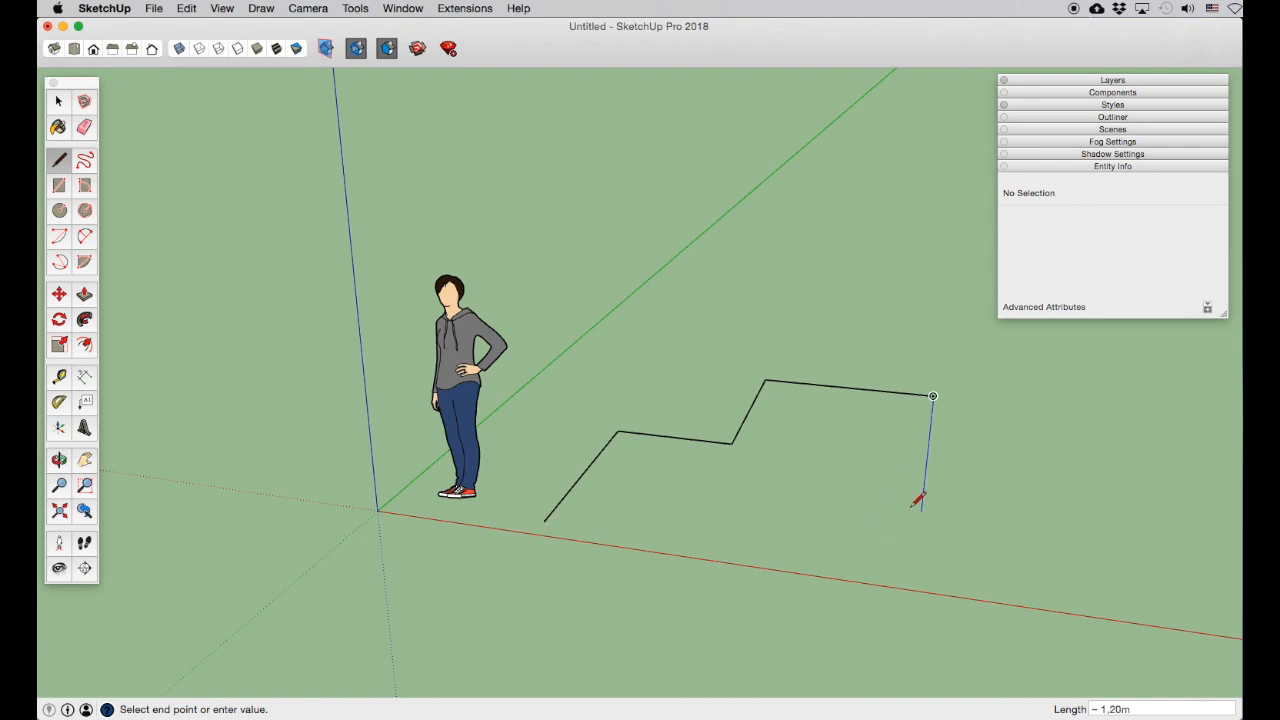
{"action": "key", "text": "Left"}
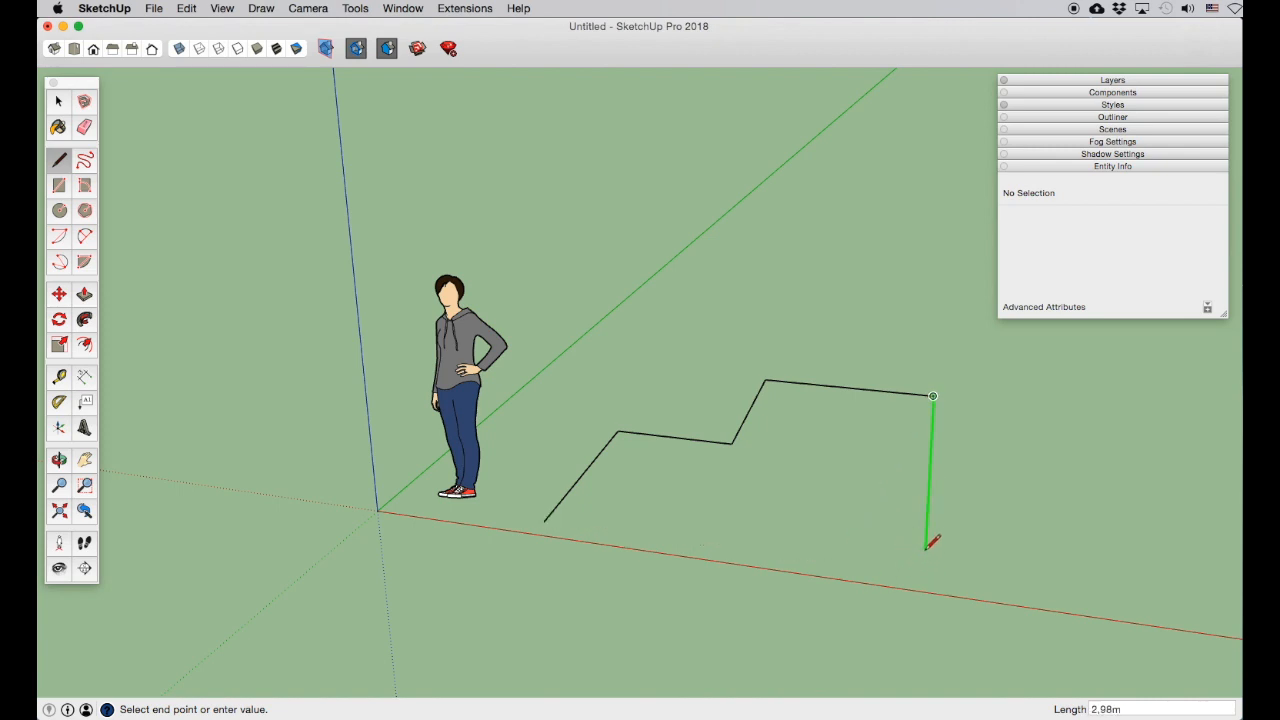
{"action": "left_click", "coordinate": [546, 518]}
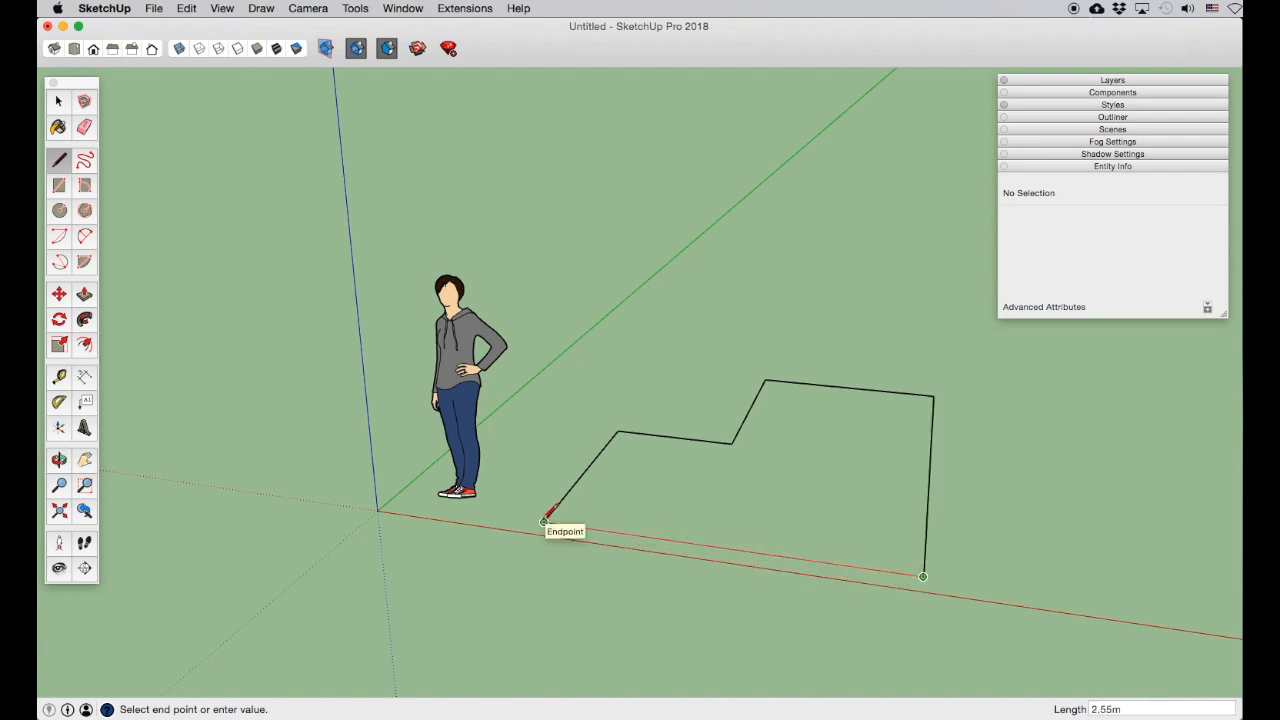
{"action": "left_click", "coordinate": [544, 520]}
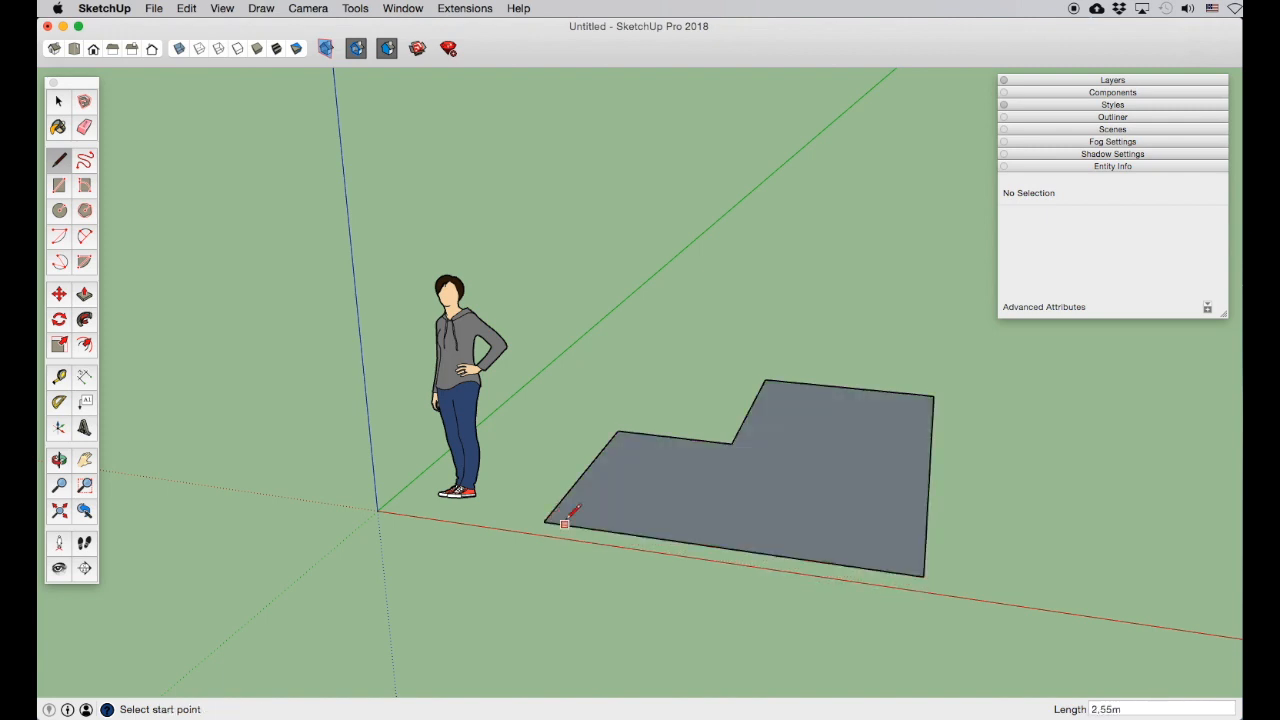
{"action": "left_click", "coordinate": [59, 459]}
{"action": "left_click_drag", "start_coordinate": [720, 506], "coordinate": [634, 468]}
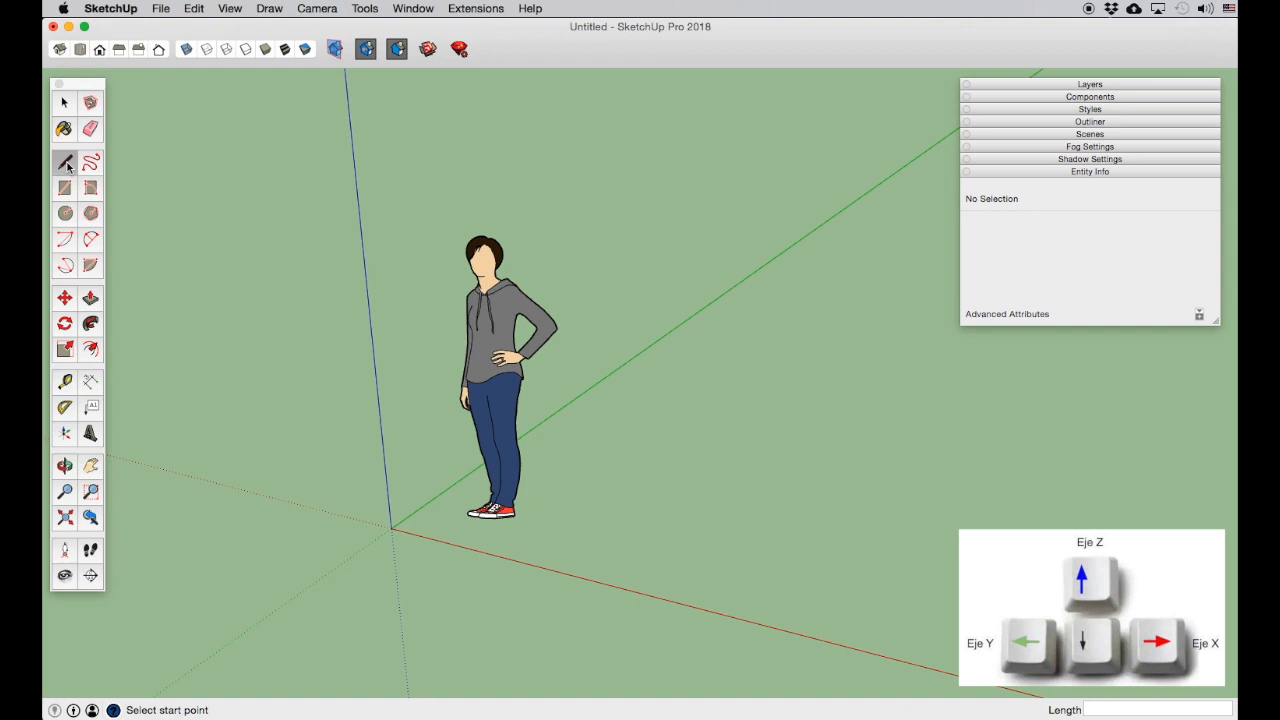
Step: Draw two connected lines beside the figure, one locked to the red axis and one about 1.68 m locked to the green axis
{"action": "left_click", "coordinate": [585, 539]}
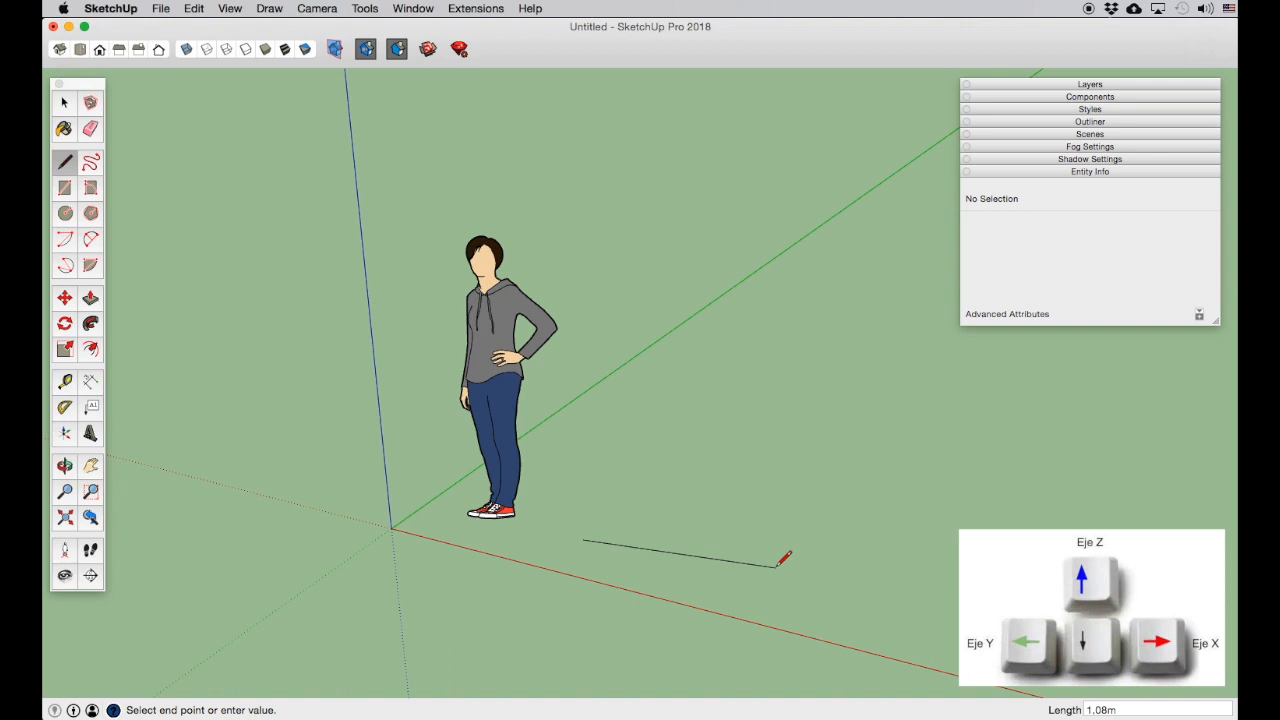
{"action": "key", "text": "Right"}
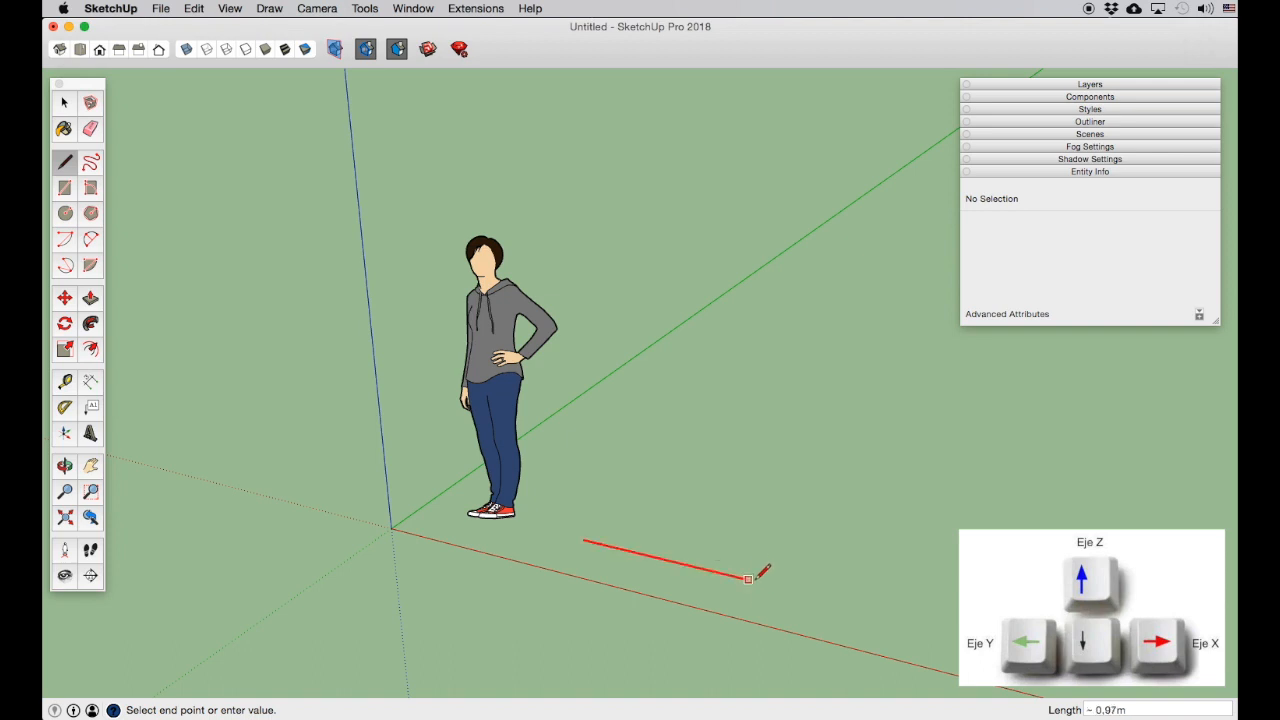
{"action": "left_click", "coordinate": [791, 590]}
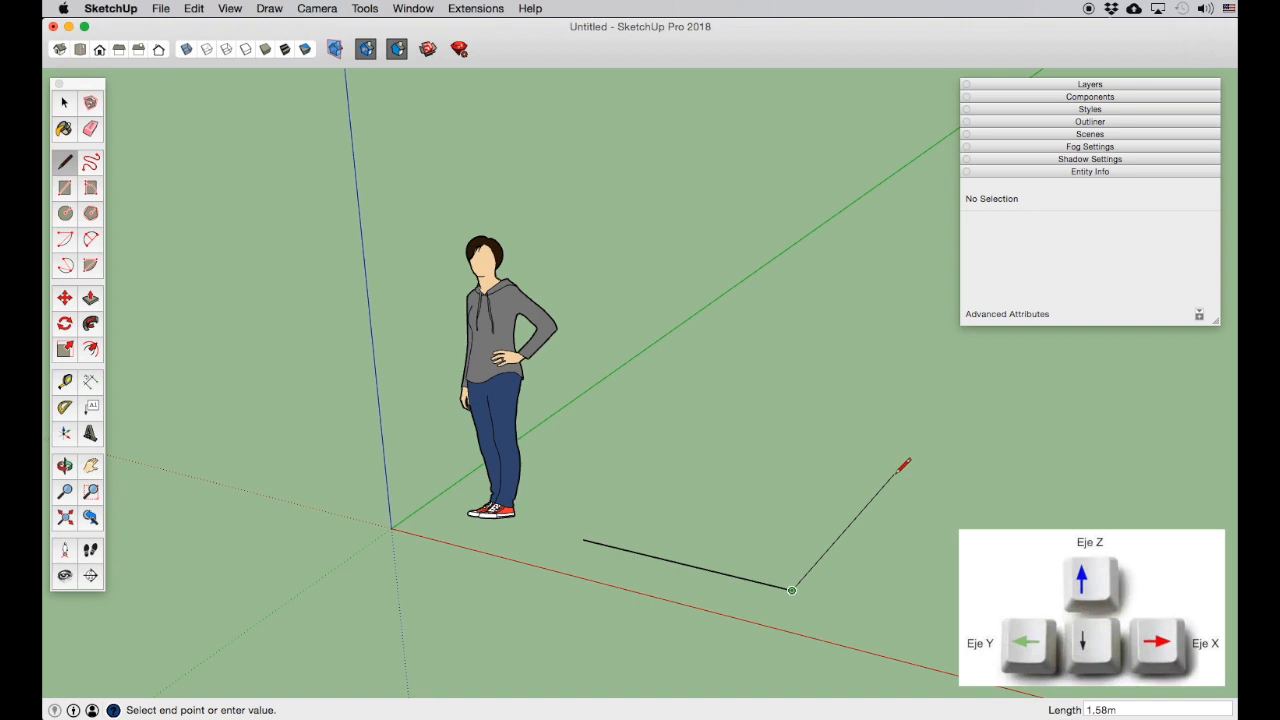
{"action": "key", "text": "Left"}
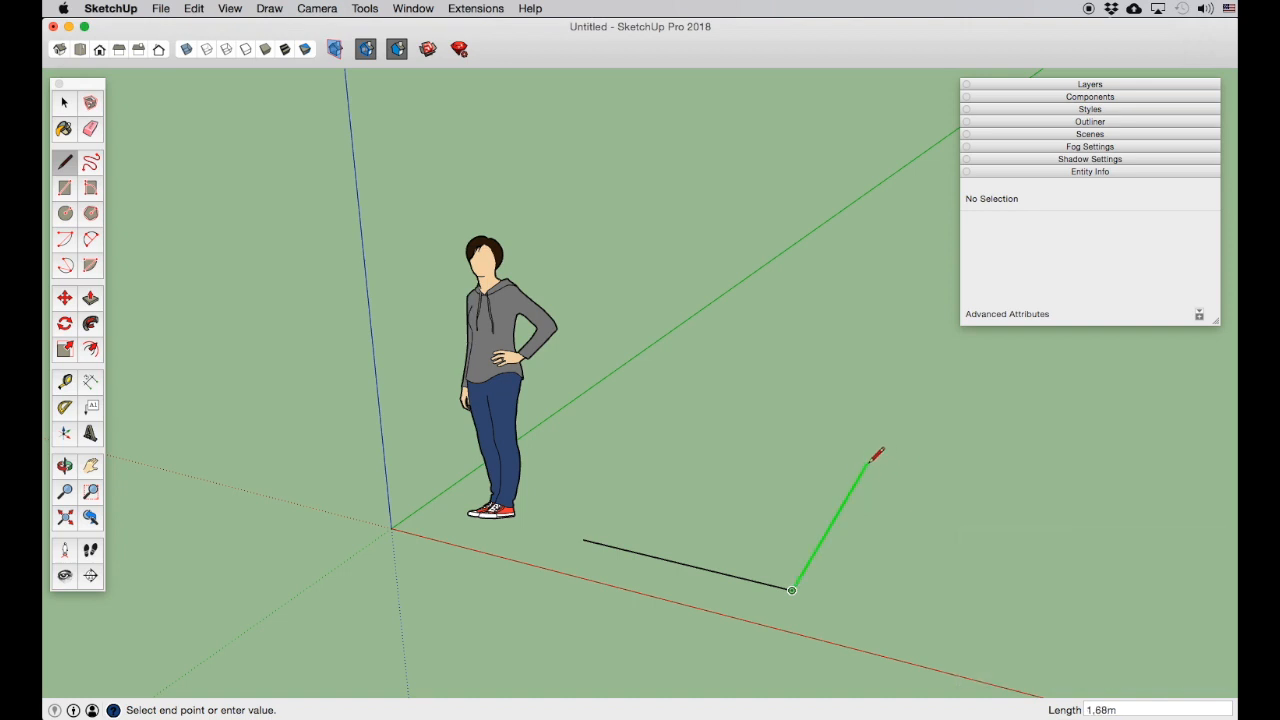
{"action": "left_click", "coordinate": [866, 463]}
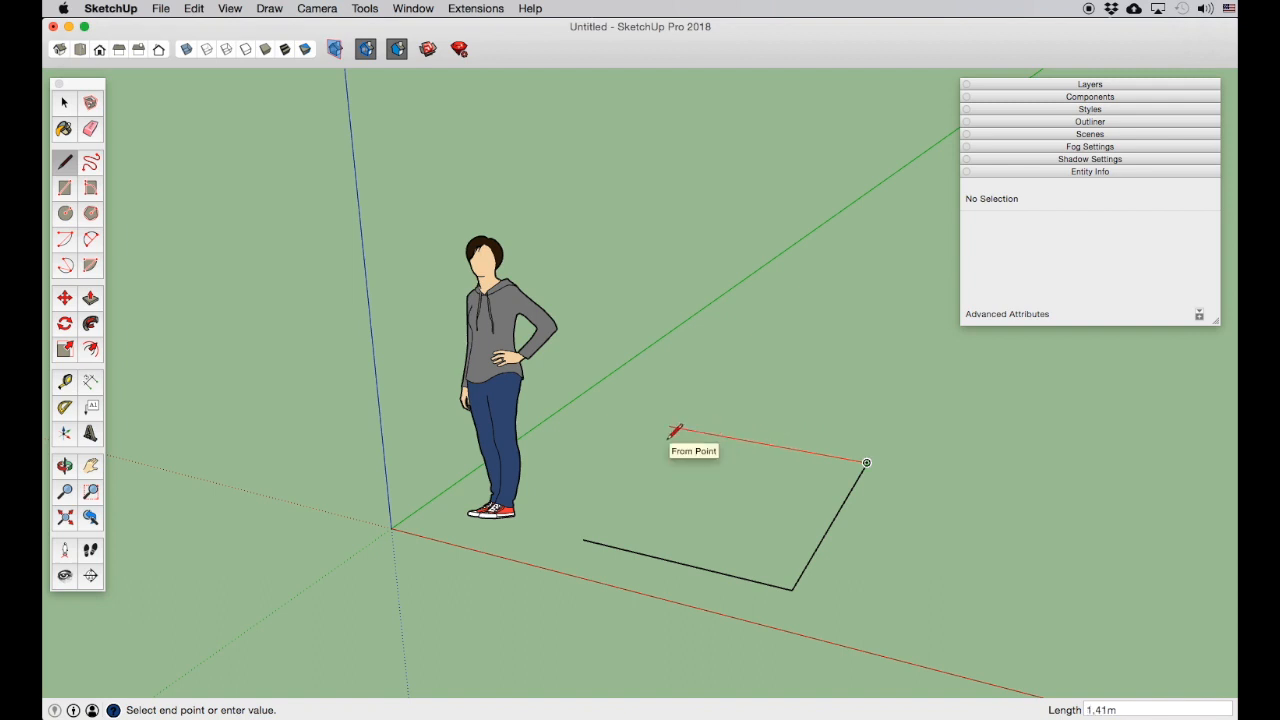
Step: Constrain the third edge to the red axis, aligned with the starting point, and close the four-sided face there
{"action": "key", "text": "shift"}
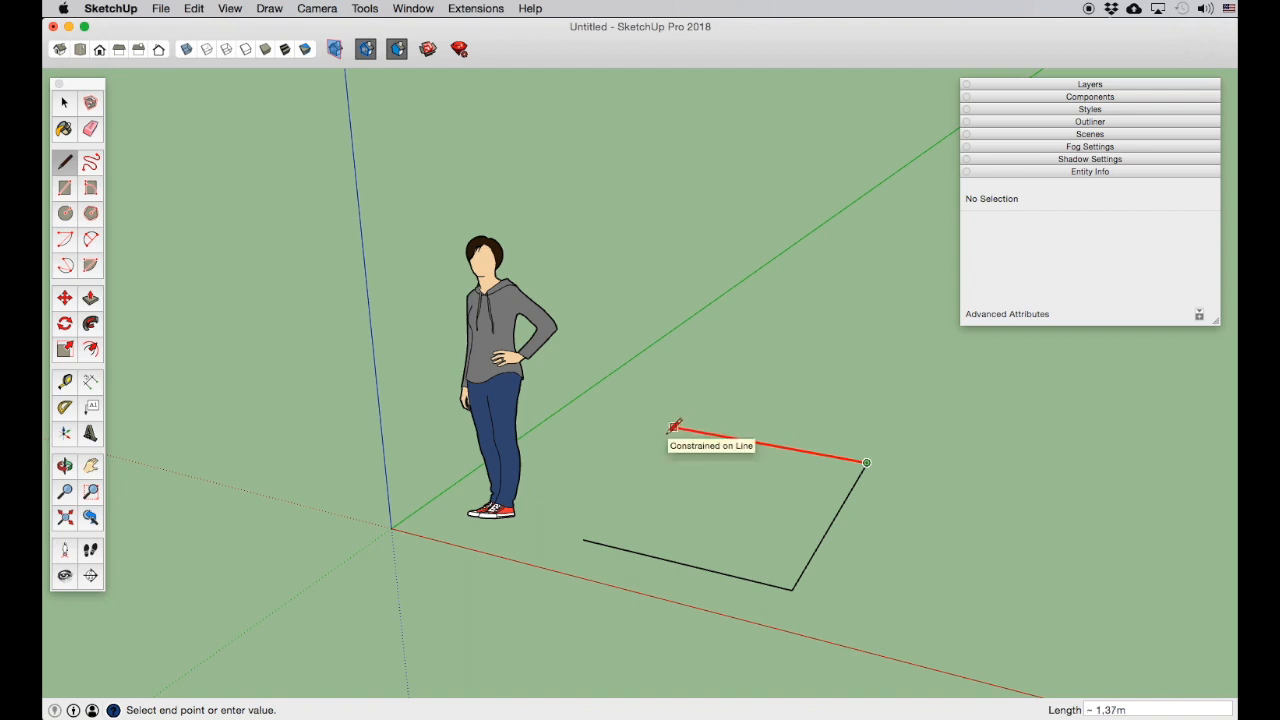
{"action": "left_click", "coordinate": [585, 538]}
{"action": "left_click", "coordinate": [585, 539]}
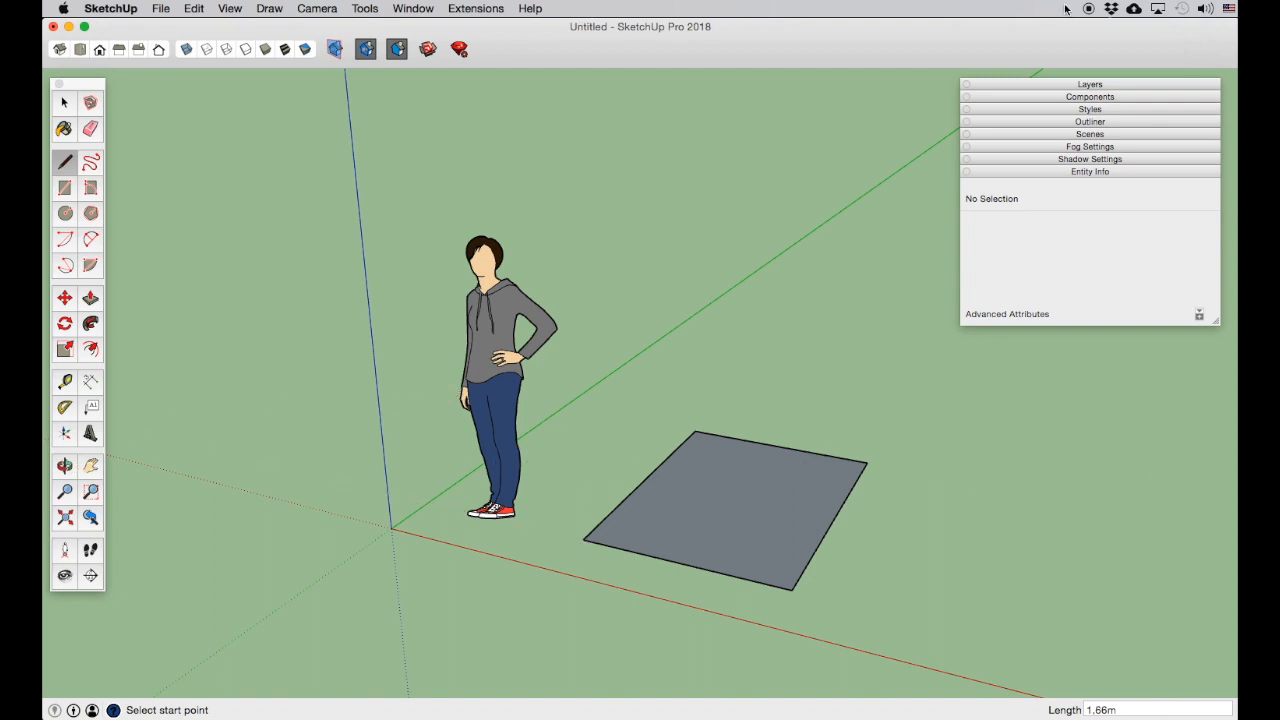
Step: Draw a vertical edge locked to the blue axis from the face's near-left corner and continue the lines toward its far-left corner
{"action": "left_click", "coordinate": [582, 538]}
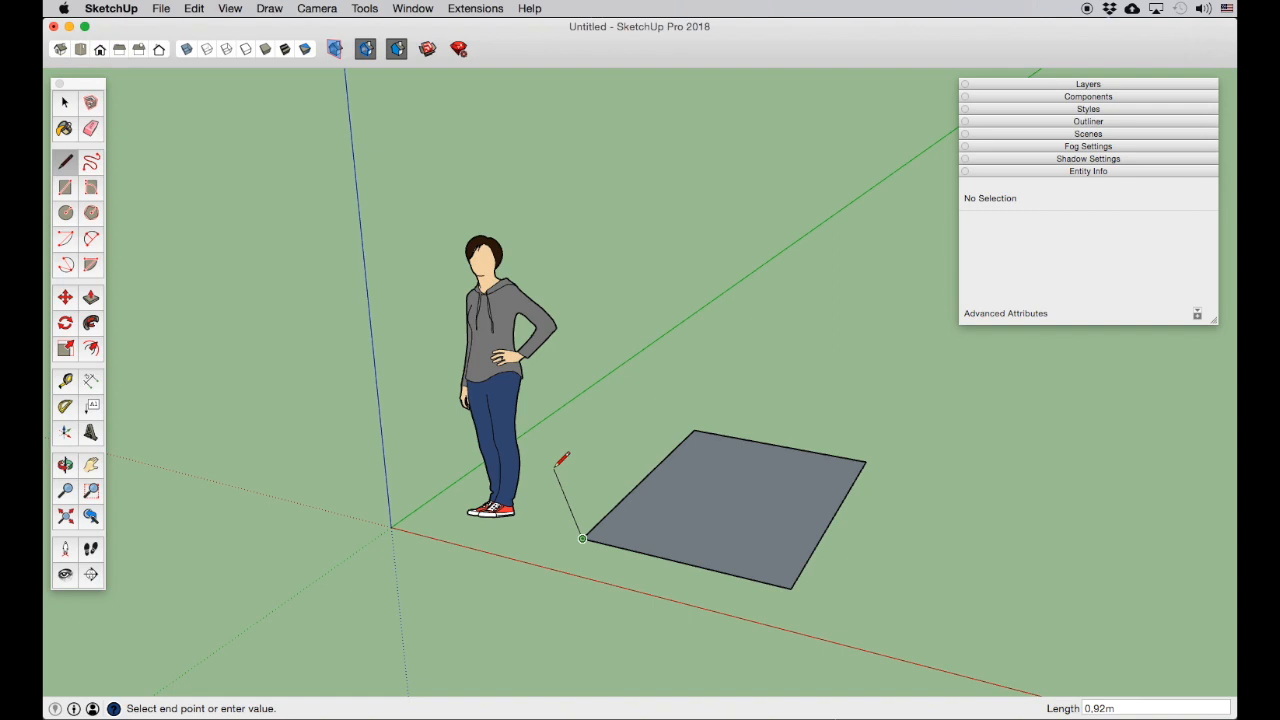
{"action": "key", "text": "Up"}
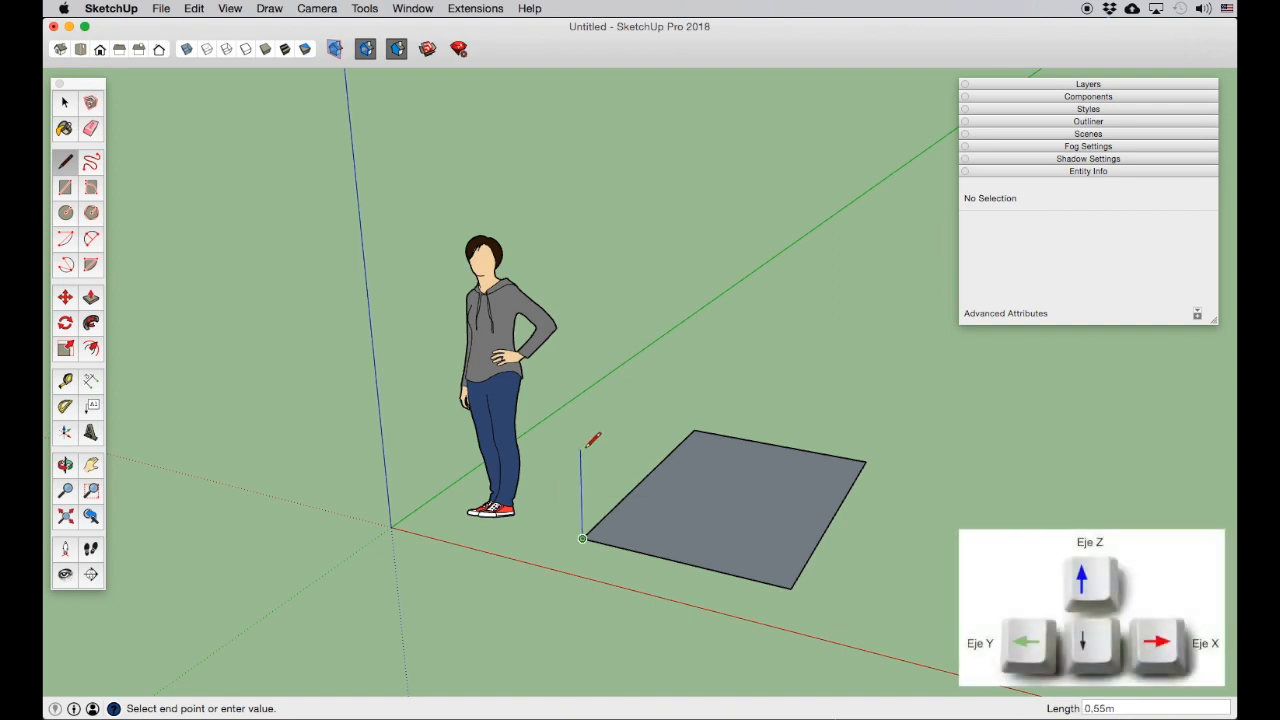
{"action": "left_click", "coordinate": [592, 415]}
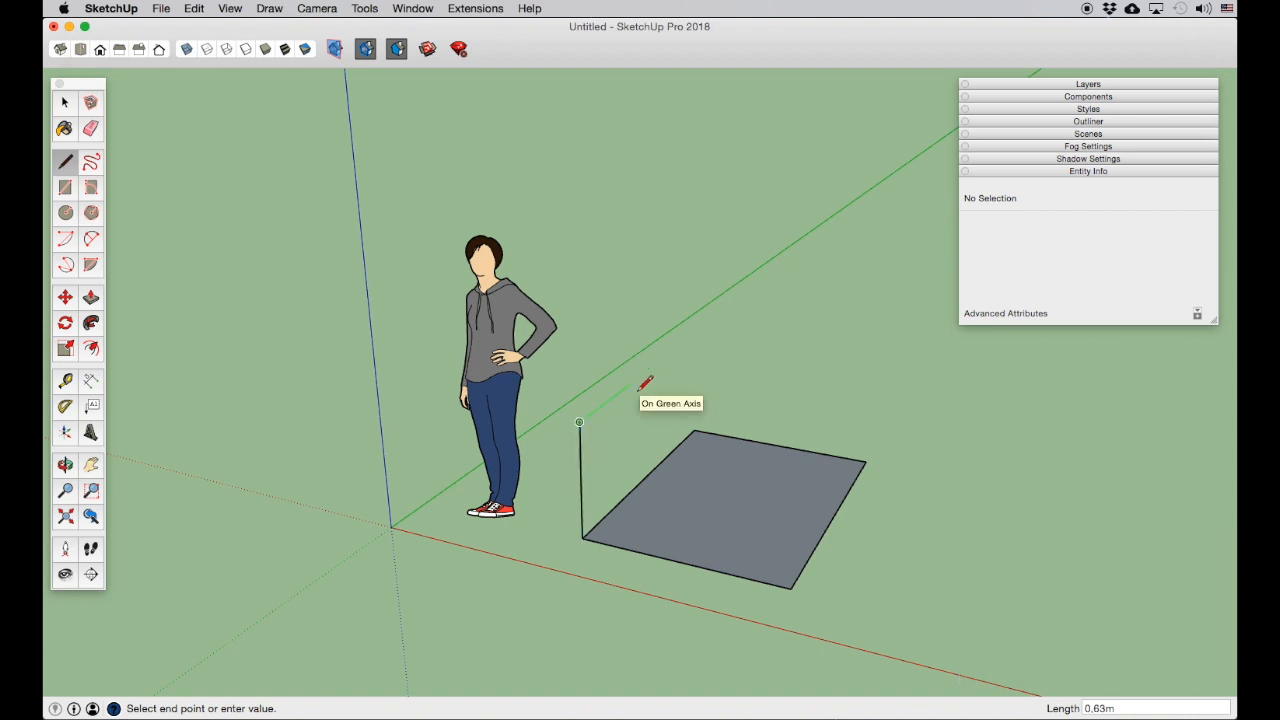
{"action": "left_click", "coordinate": [697, 424]}
{"action": "left_click", "coordinate": [693, 430]}
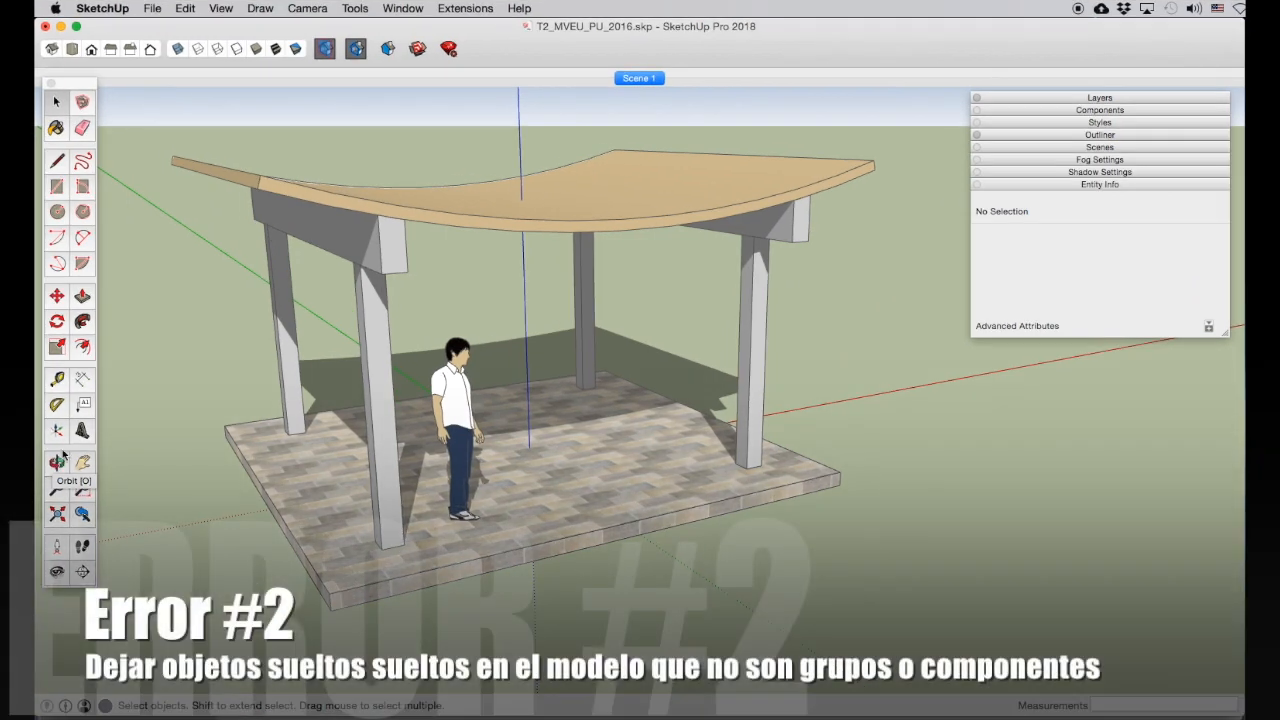
Step: Draw a rectangle of about 1.54 by 0.60 m on the paved floor under the canopy, between the man and the right-hand column
{"action": "left_click", "coordinate": [56, 187]}
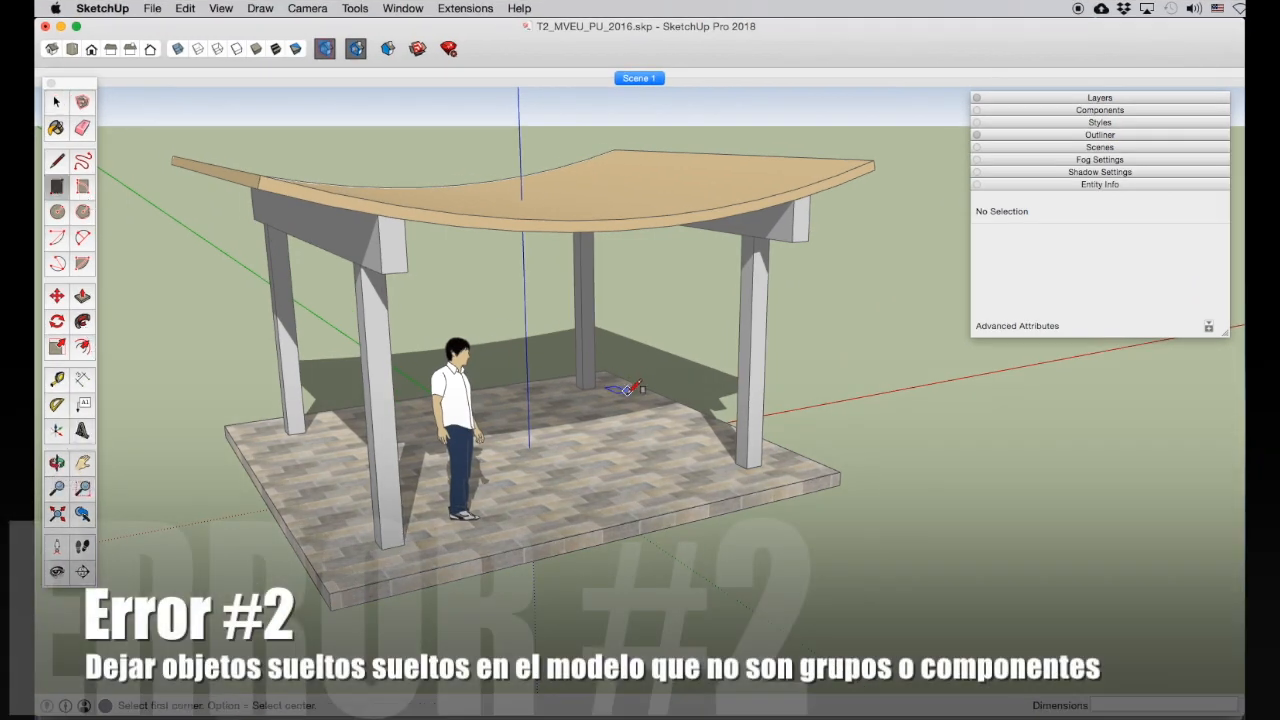
{"action": "left_click", "coordinate": [572, 432]}
{"action": "left_click", "coordinate": [697, 456]}
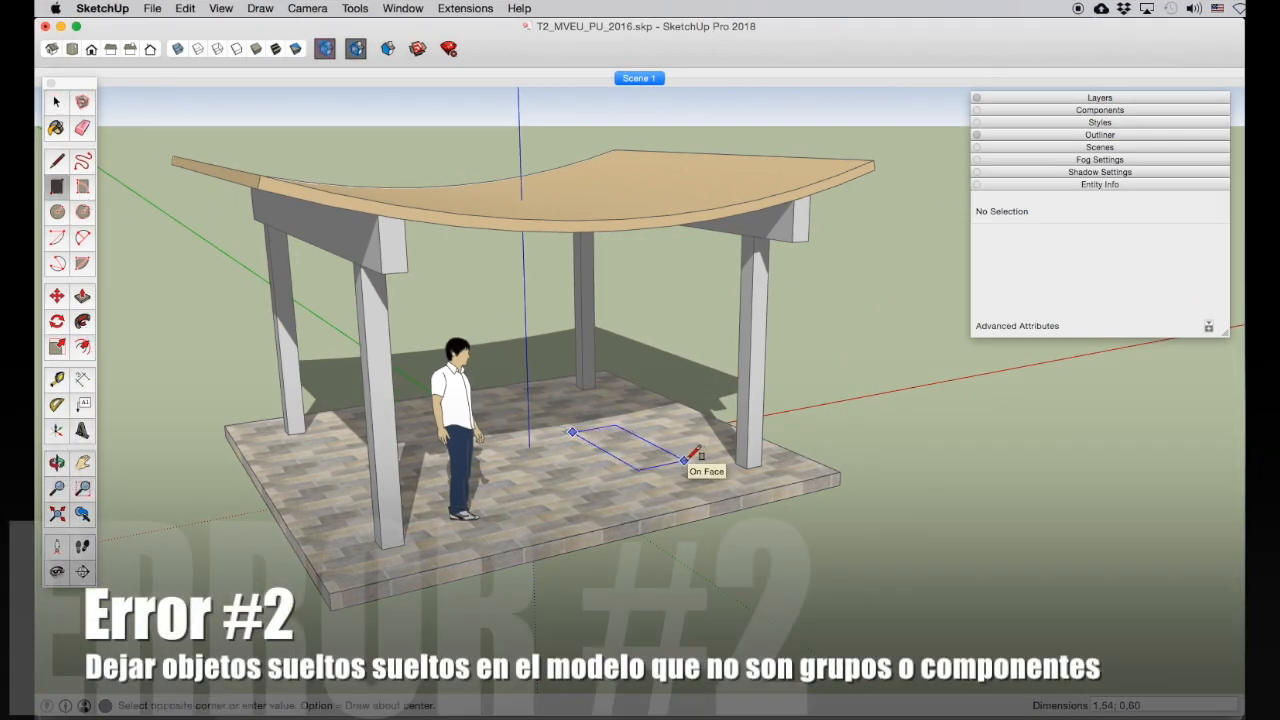
Step: Push/Pull the rectangle on the paved floor up about 0.40 m into a block
{"action": "key", "text": "p"}
{"action": "left_click", "coordinate": [665, 455]}
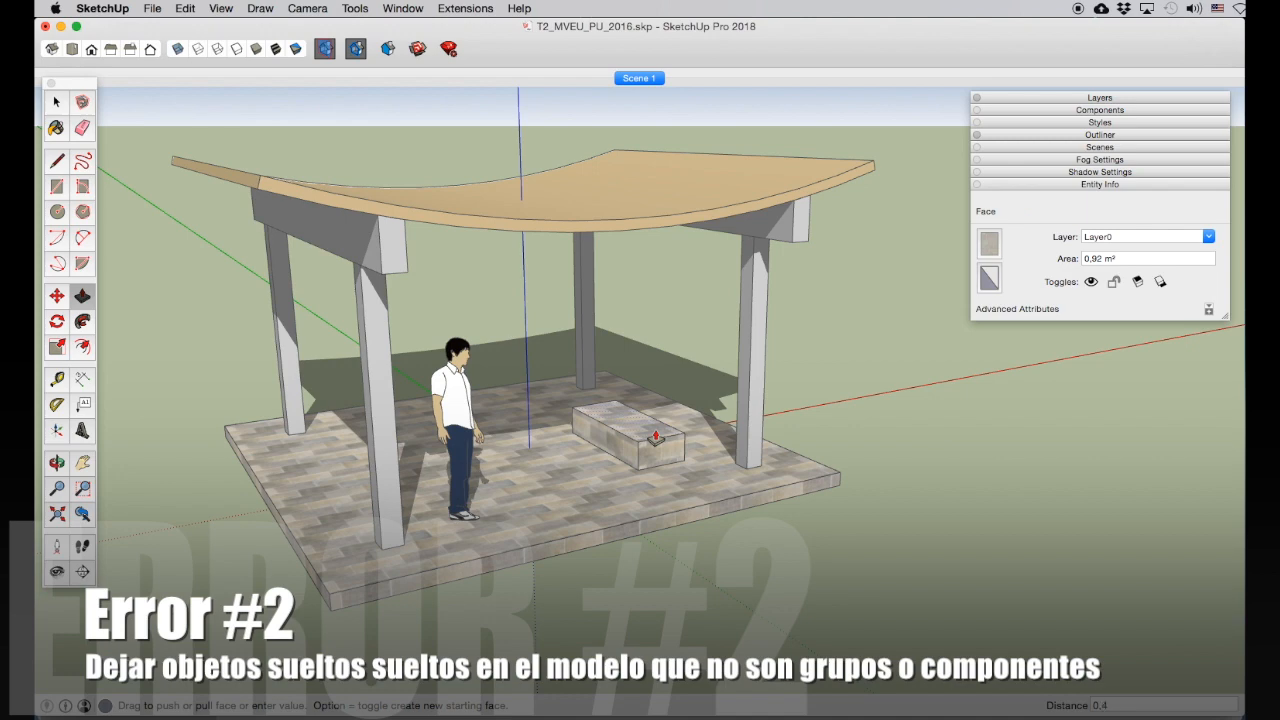
{"action": "left_click", "coordinate": [655, 437]}
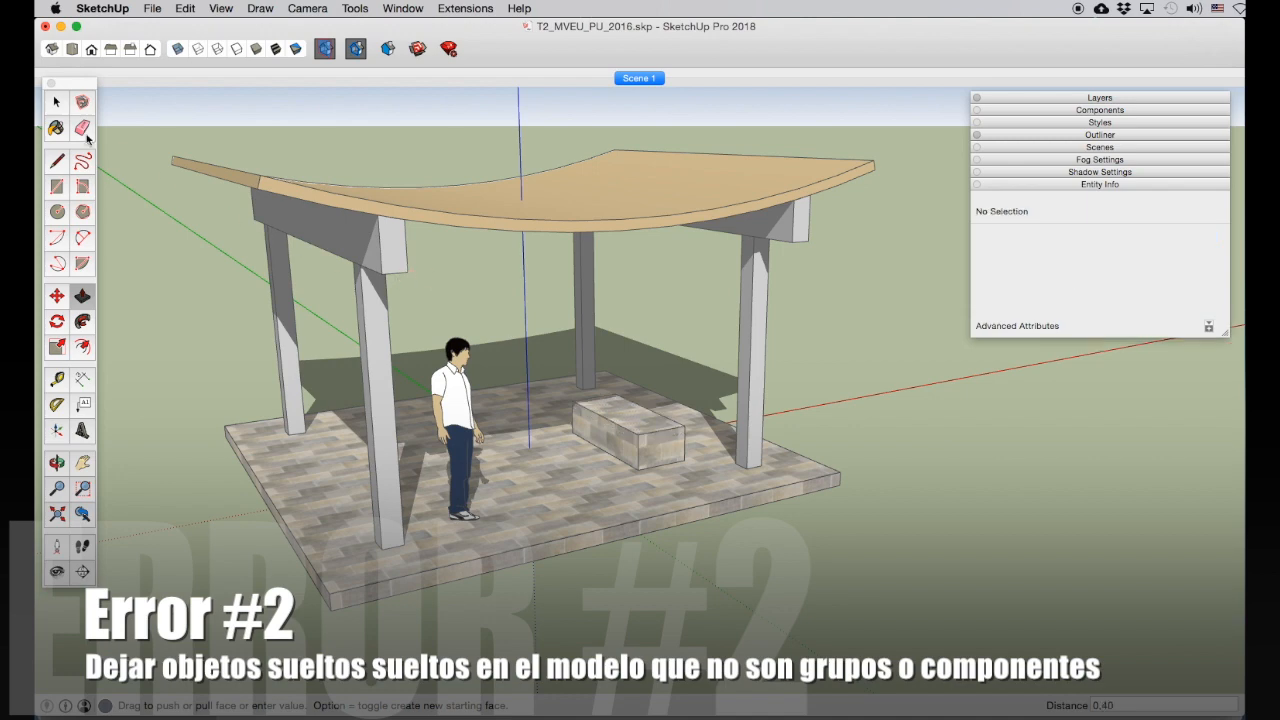
Step: Examine whether the paved floor is loose geometry by selecting its top face and its front edge individually
{"action": "left_click", "coordinate": [57, 104]}
{"action": "left_click", "coordinate": [596, 508]}
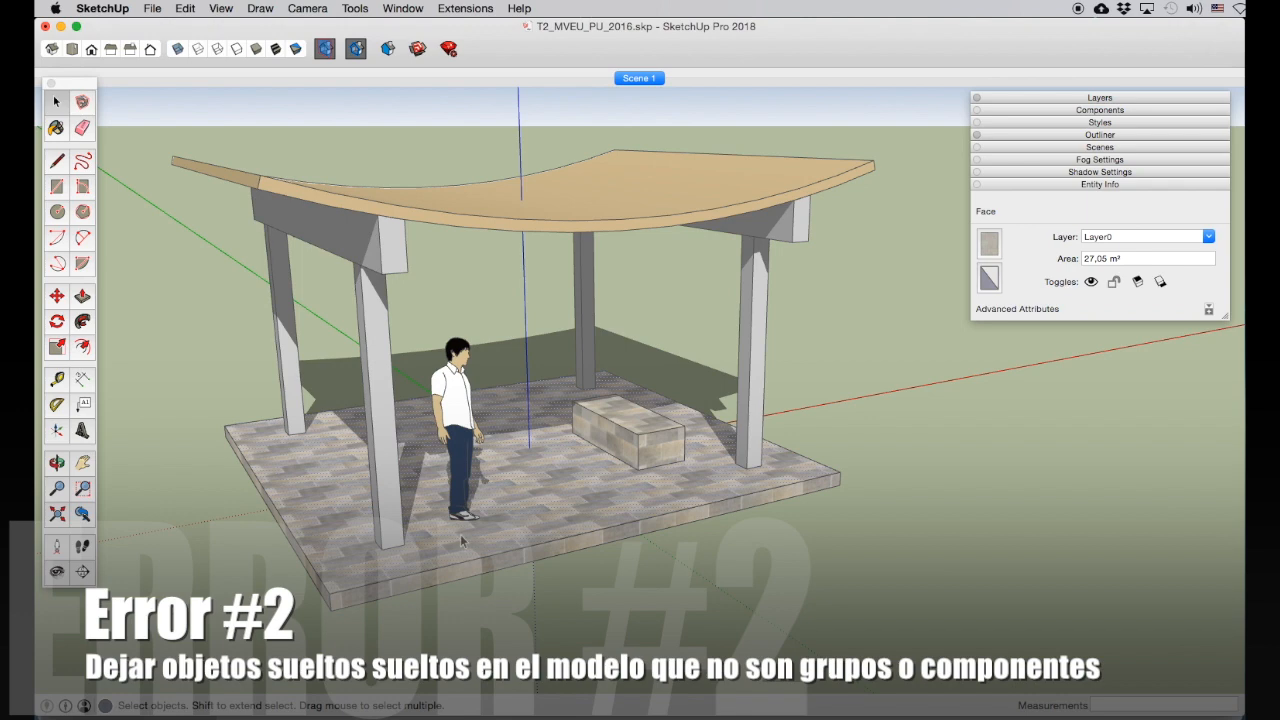
{"action": "left_click", "coordinate": [666, 519]}
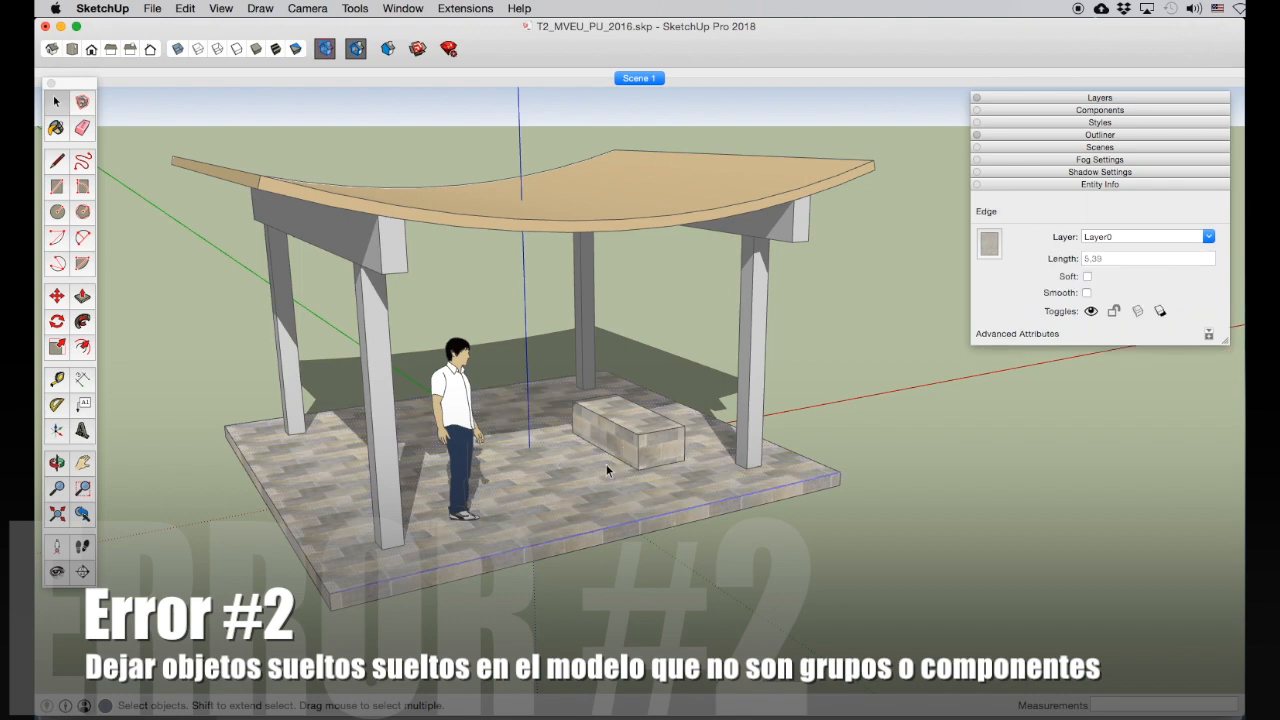
Step: Select the block's end and top faces individually, and remove the block from the paved floor
{"action": "left_click", "coordinate": [654, 449]}
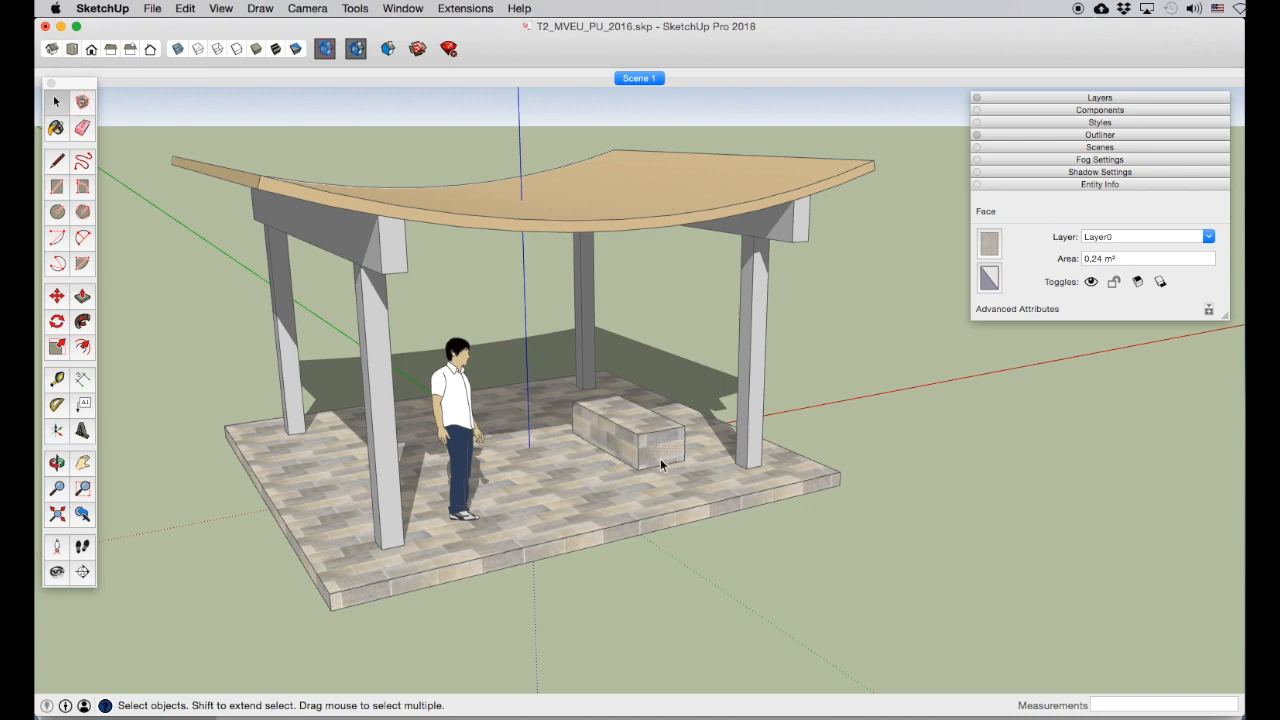
{"action": "left_click", "coordinate": [650, 425]}
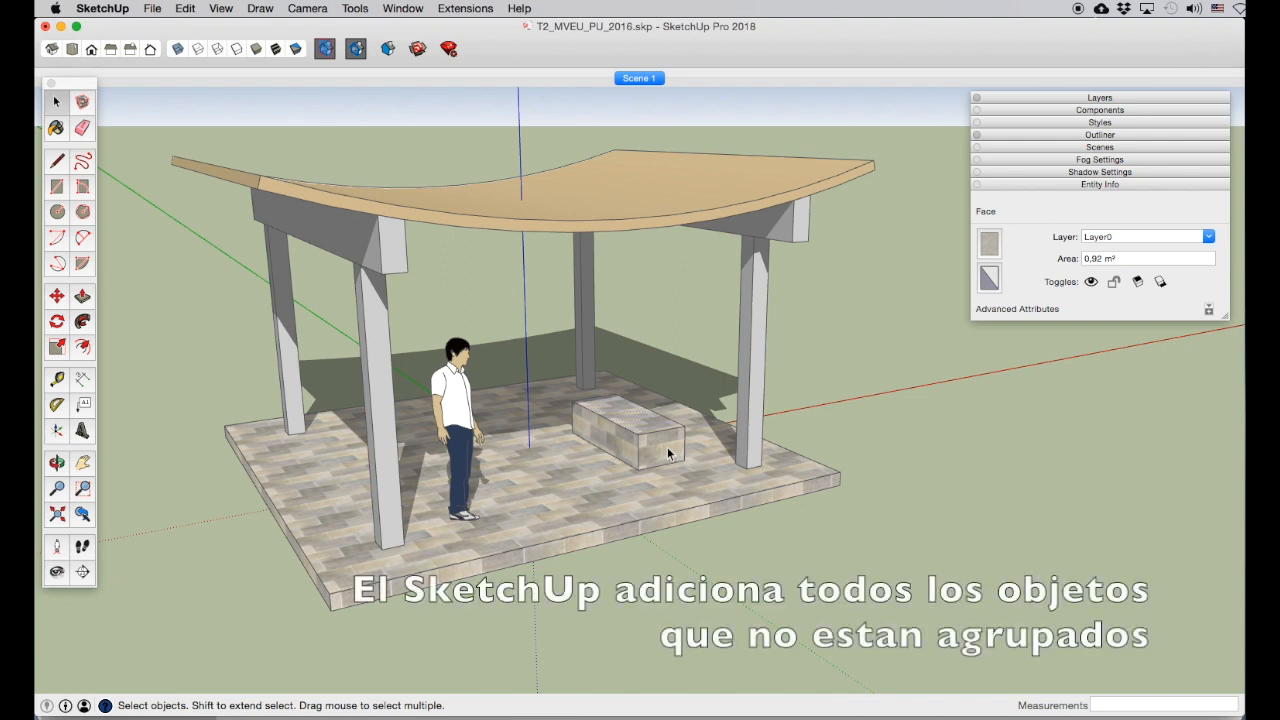
{"action": "key", "text": "Delete"}
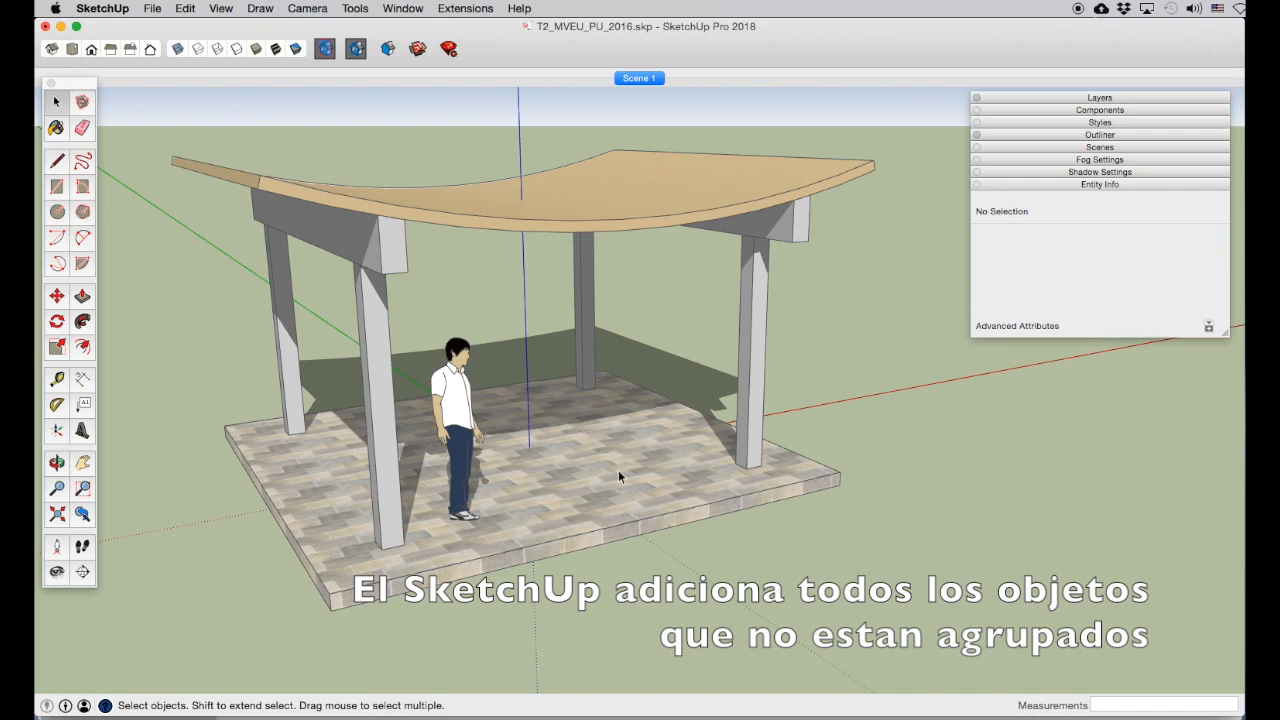
Step: Select everything connected to the paved floor's top face and make the whole slab a group
{"action": "left_click", "coordinate": [618, 472]}
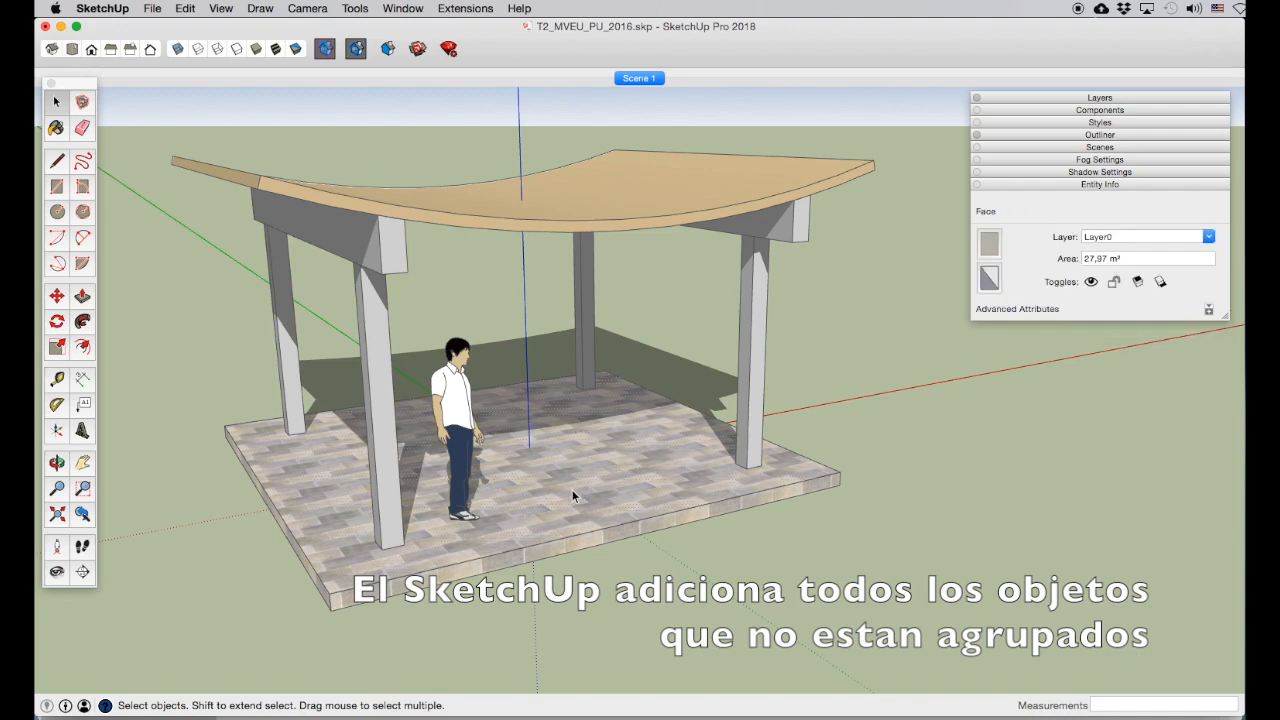
{"action": "right_click", "coordinate": [585, 486]}
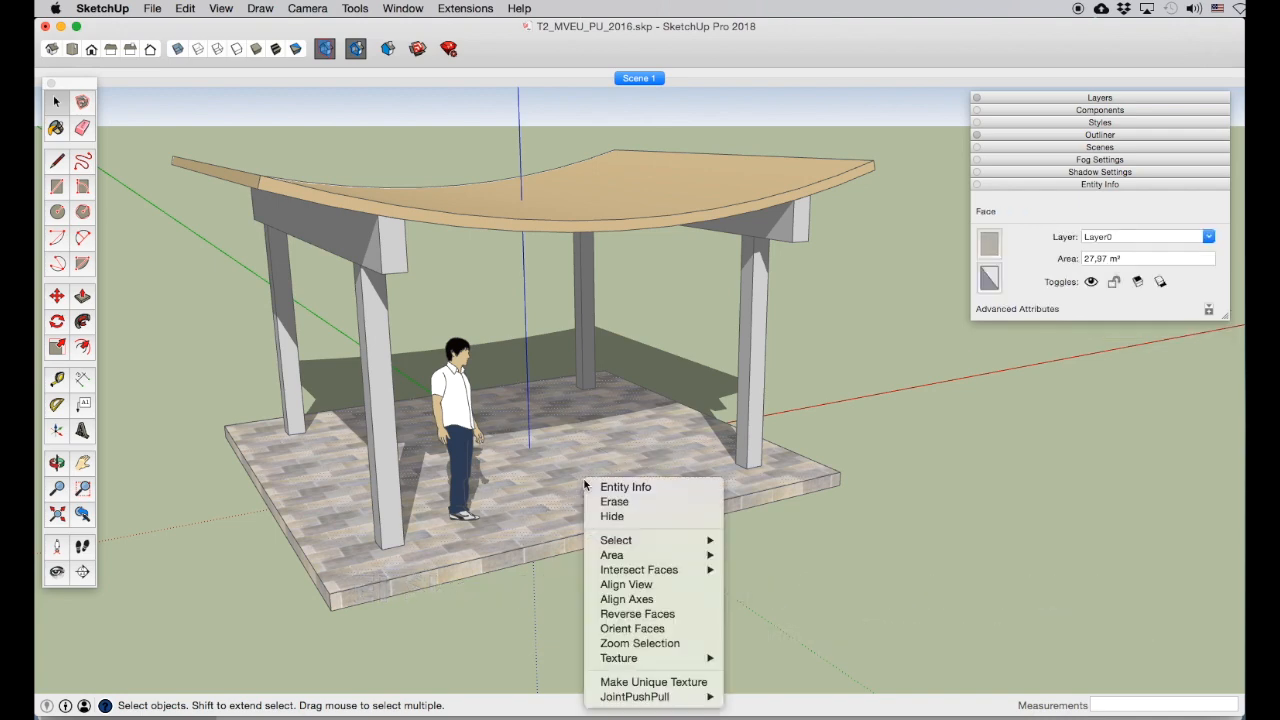
{"action": "mouse_move", "coordinate": [605, 540]}
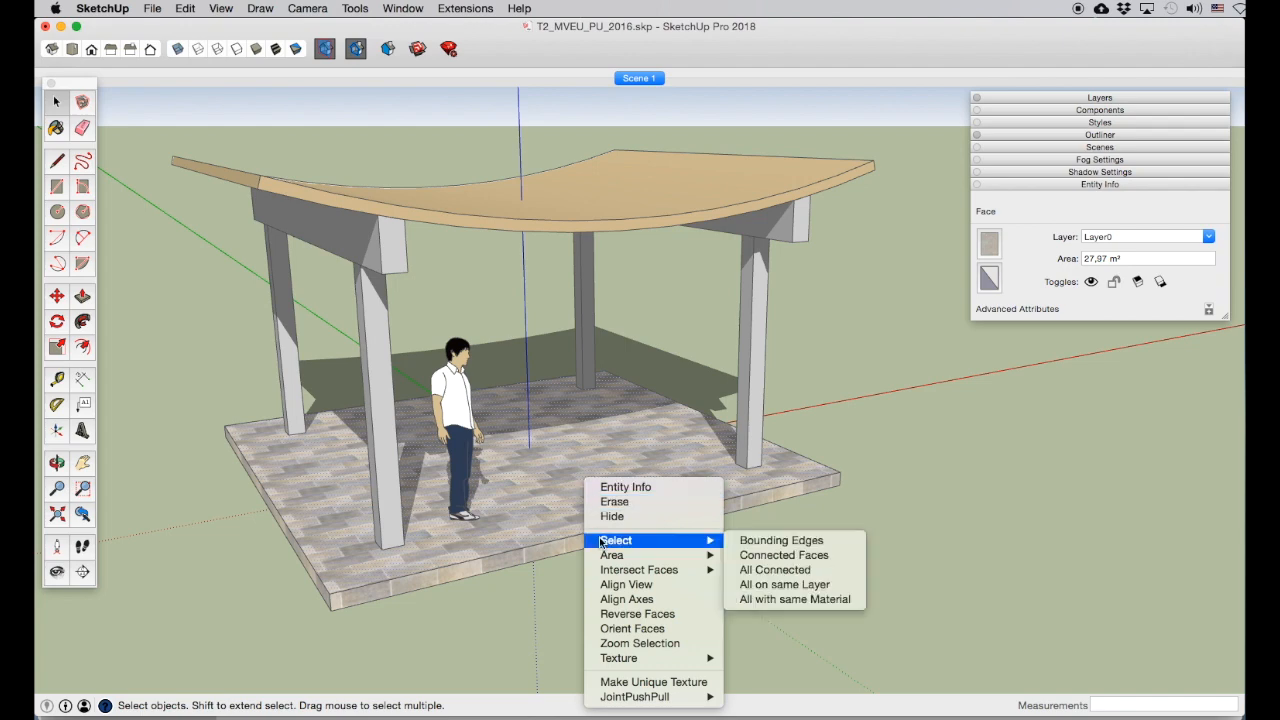
{"action": "left_click", "coordinate": [775, 570]}
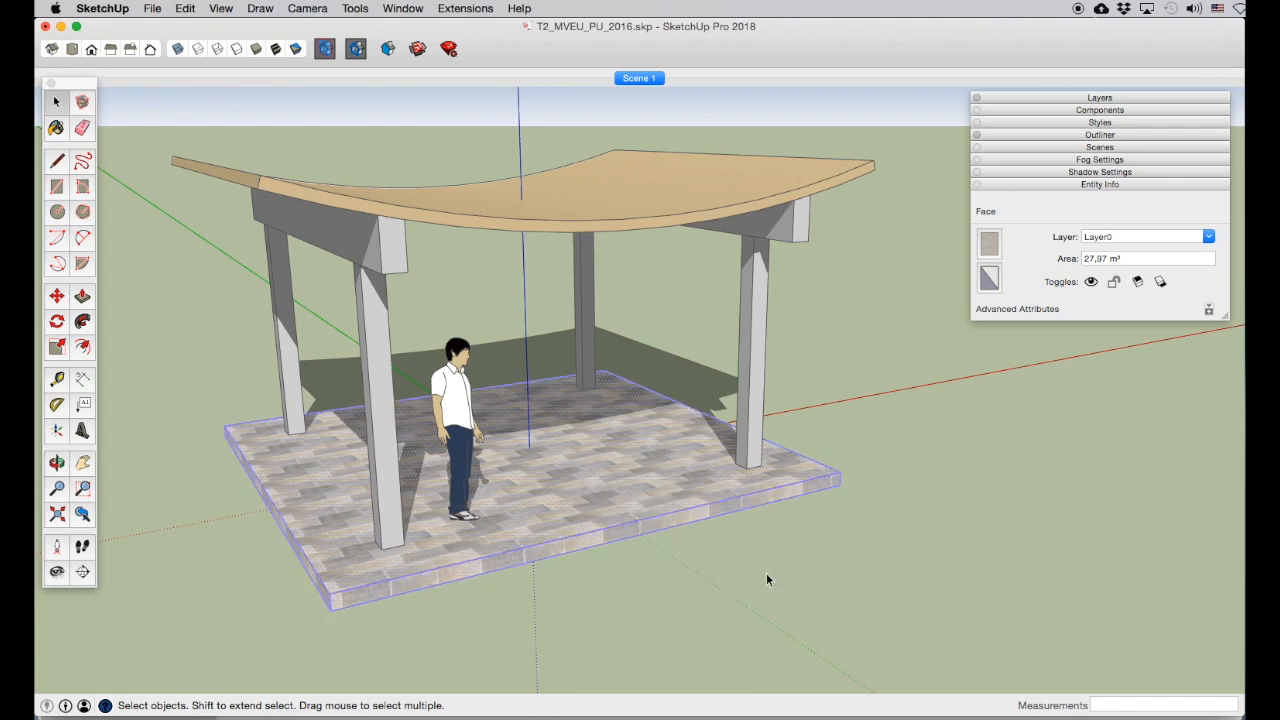
{"action": "right_click", "coordinate": [600, 456]}
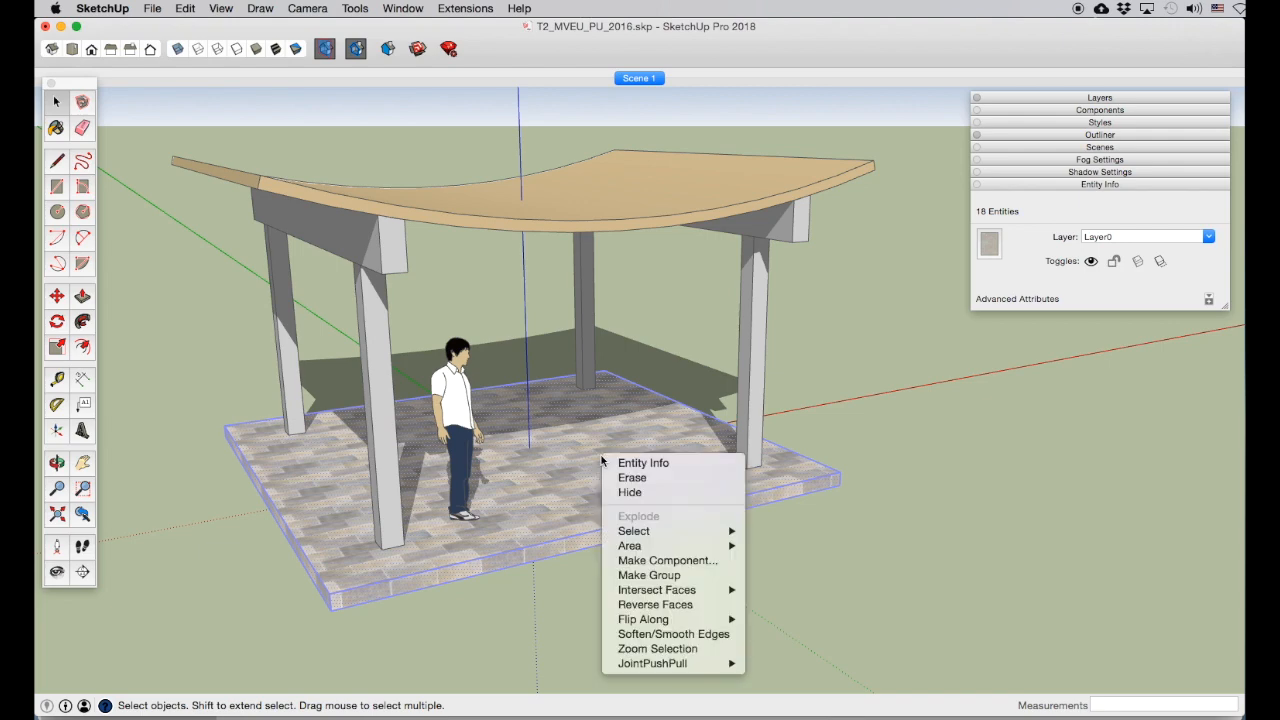
{"action": "left_click", "coordinate": [657, 577]}
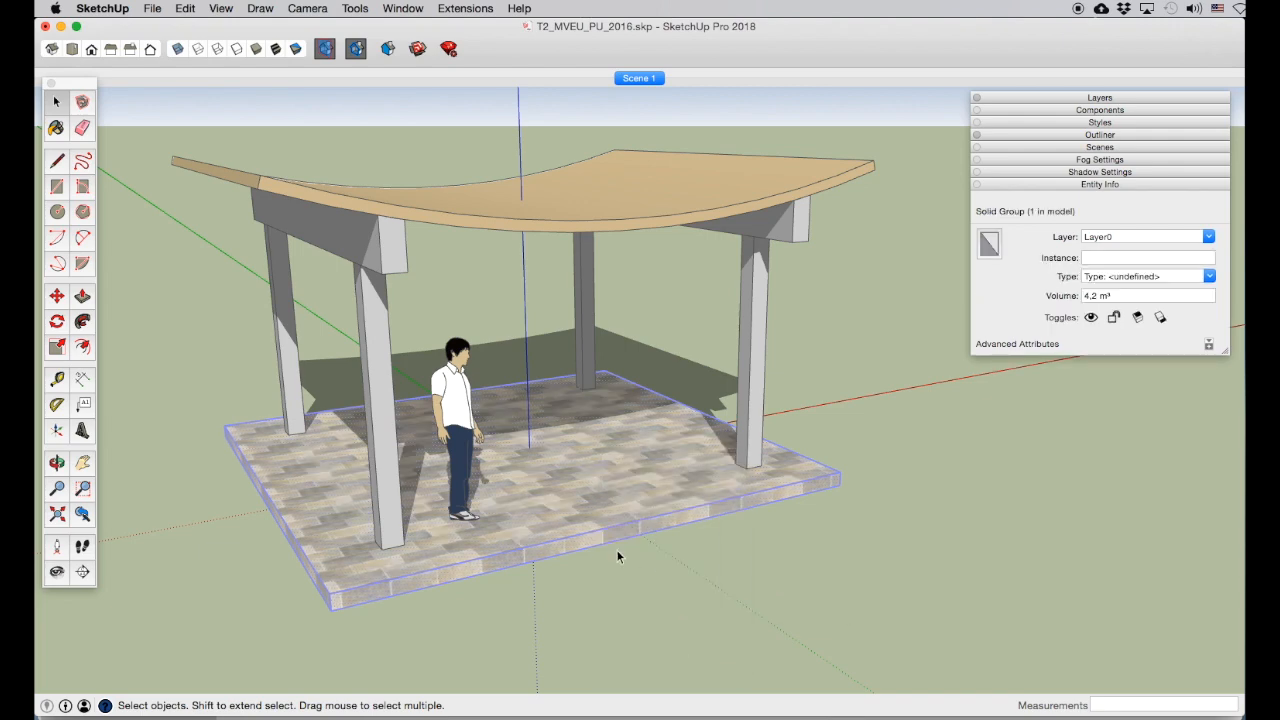
Step: Draw a rectangle of about 1.99 by 0.58 m on the grouped floor, between the man and the right-hand column
{"action": "left_click", "coordinate": [56, 462]}
{"action": "left_click_drag", "start_coordinate": [600, 457], "coordinate": [609, 491]}
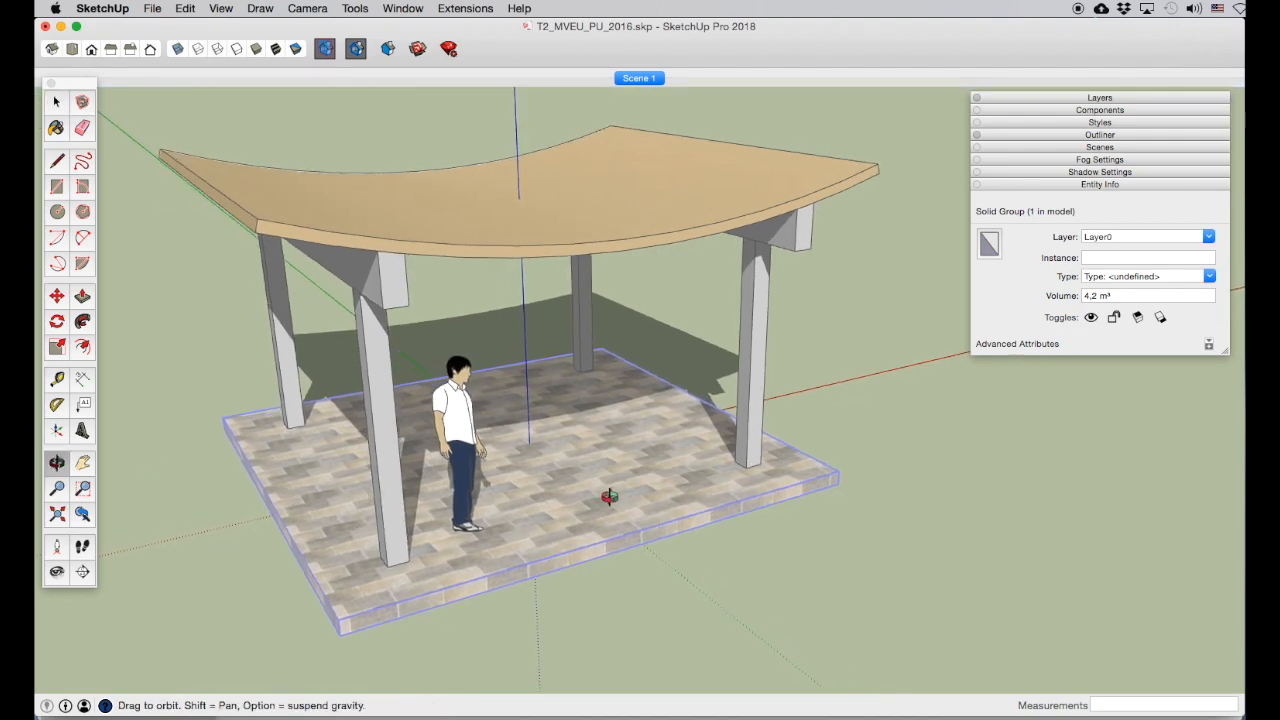
{"action": "left_click", "coordinate": [57, 186]}
{"action": "left_click", "coordinate": [555, 409]}
{"action": "left_click", "coordinate": [685, 451]}
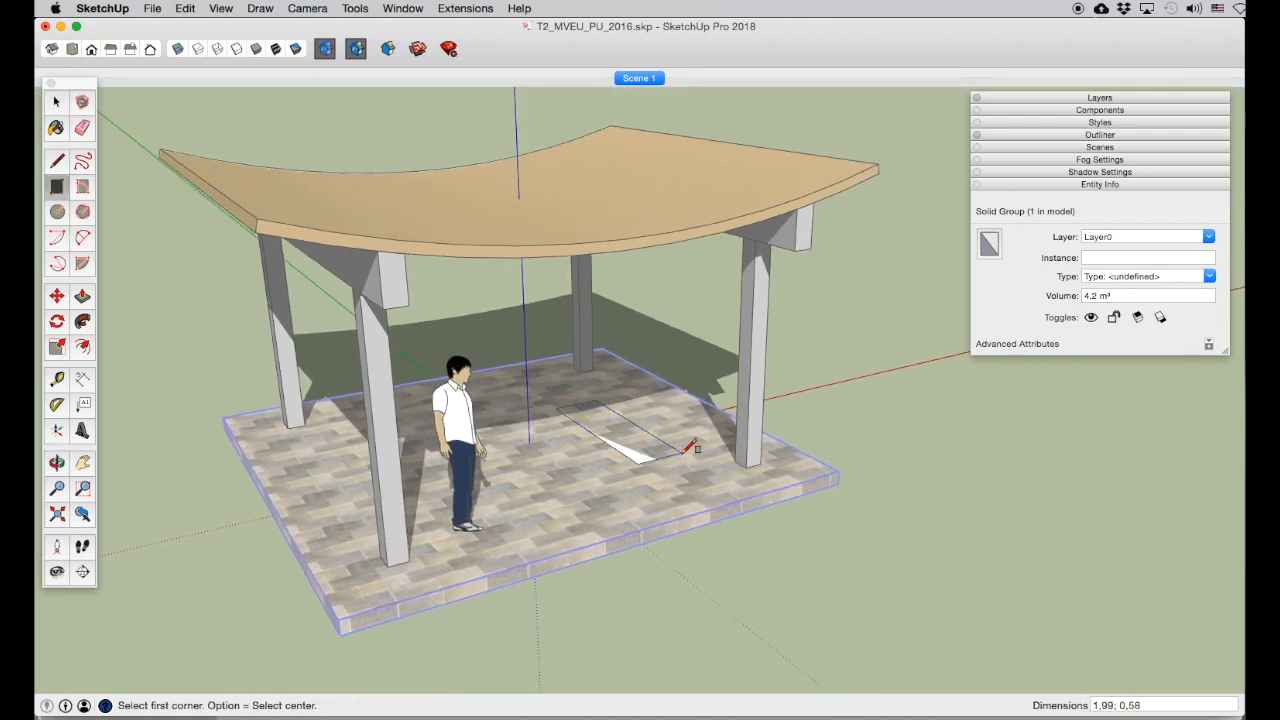
Step: Push/Pull the new rectangle up about 0.40 m to form a bench seat
{"action": "left_click", "coordinate": [82, 295]}
{"action": "left_click", "coordinate": [650, 452]}
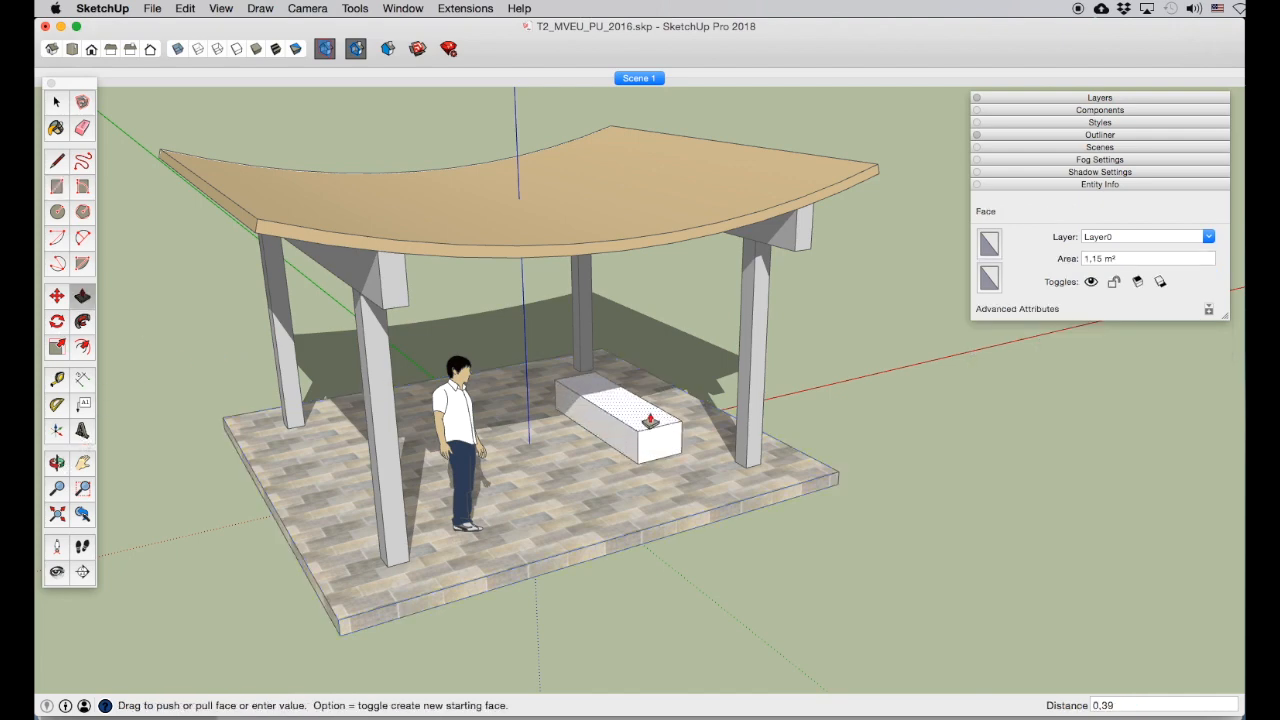
{"action": "left_click", "coordinate": [650, 420]}
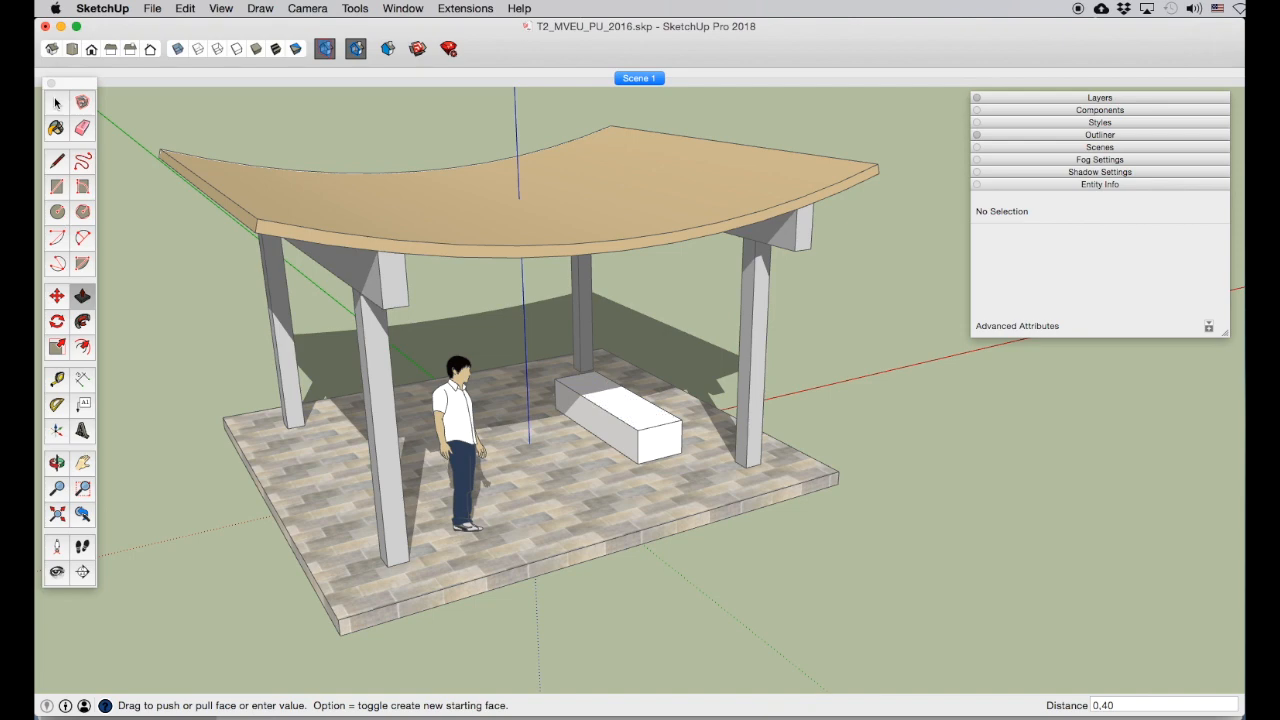
Step: Divide the seat's top face with a lengthwise line near the rear edge and extrude the rear strip upward as a backrest
{"action": "key", "text": "space"}
{"action": "scroll", "coordinate": [625, 425], "scroll_direction": "up", "scroll_amount": 5}
{"action": "key", "text": "l"}
{"action": "left_click", "coordinate": [572, 367]}
{"action": "left_click", "coordinate": [725, 457]}
{"action": "left_click", "coordinate": [82, 295]}
{"action": "left_click", "coordinate": [650, 405]}
{"action": "left_click", "coordinate": [686, 357]}
{"action": "key", "text": "space"}
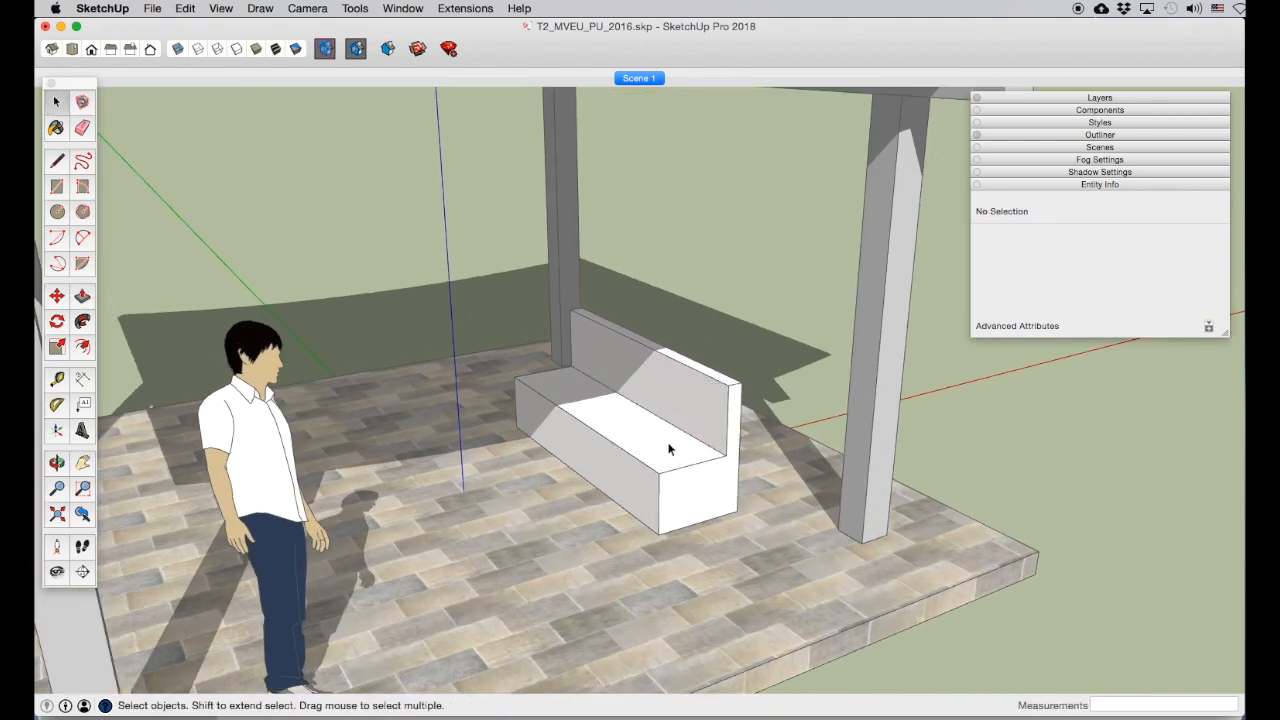
Step: Select all geometry connected to the bench seat and make the bench a group
{"action": "left_click", "coordinate": [669, 450]}
{"action": "right_click", "coordinate": [670, 448]}
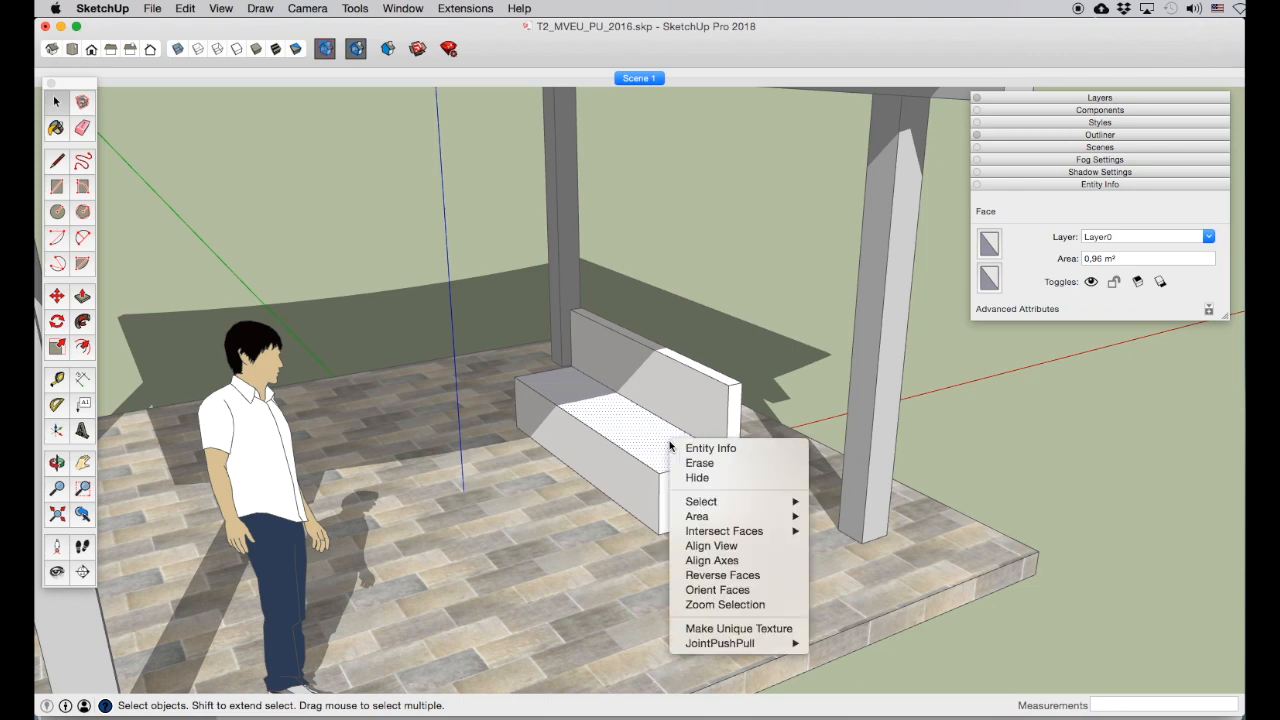
{"action": "mouse_move", "coordinate": [697, 508]}
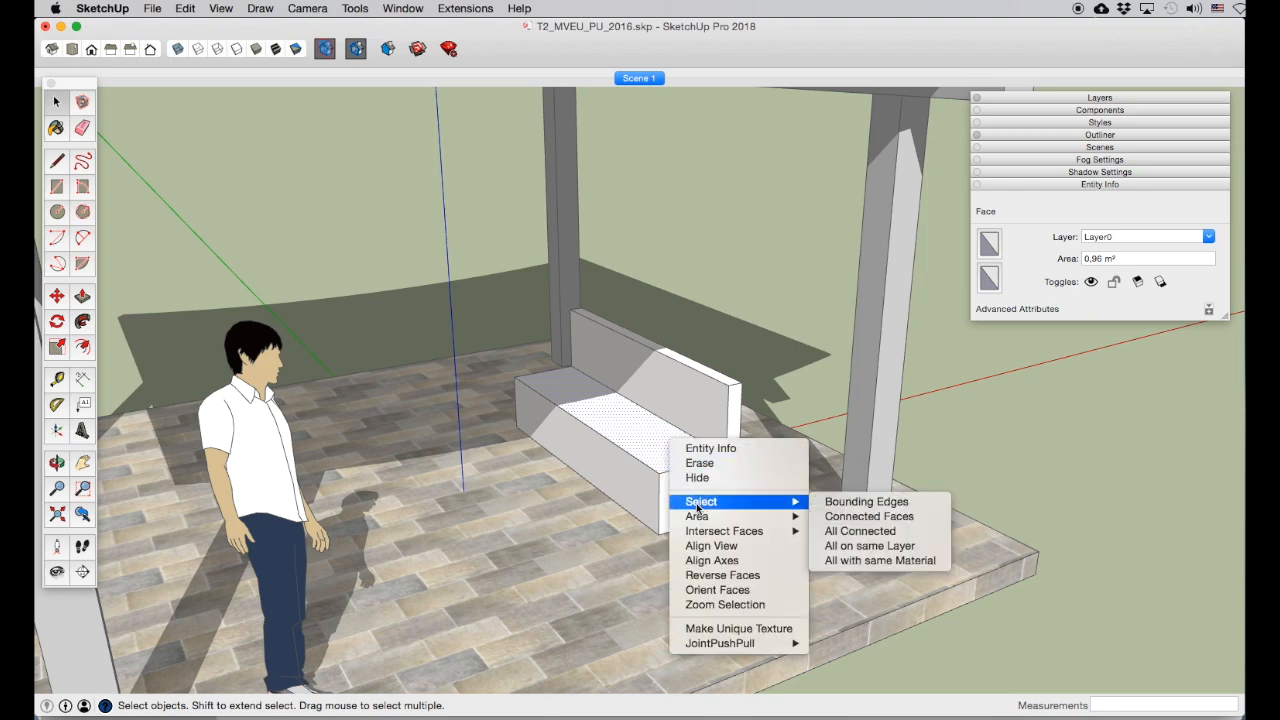
{"action": "left_click", "coordinate": [897, 536]}
{"action": "right_click", "coordinate": [671, 444]}
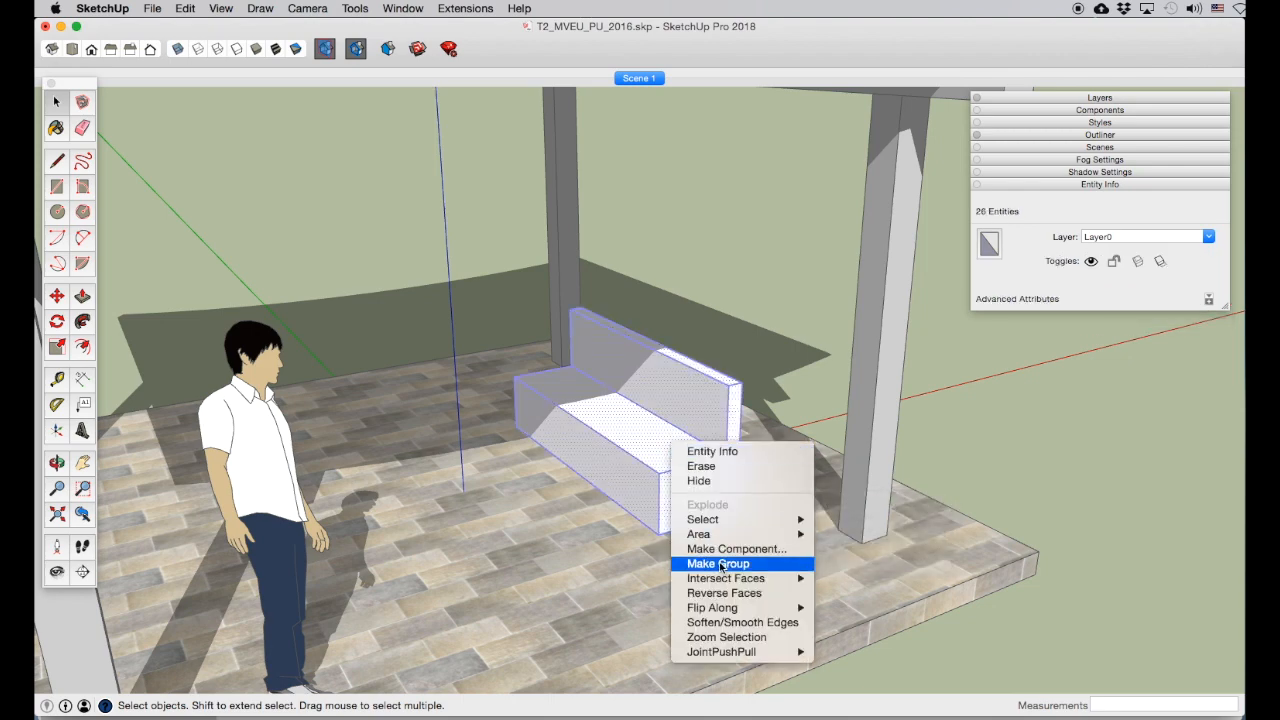
{"action": "left_click", "coordinate": [720, 564]}
Step: Move the bench group toward the floor's centre and place a copy about 4.82 m away along the red axis, outside the canopy
{"action": "scroll", "coordinate": [705, 546], "scroll_direction": "down", "scroll_amount": 5}
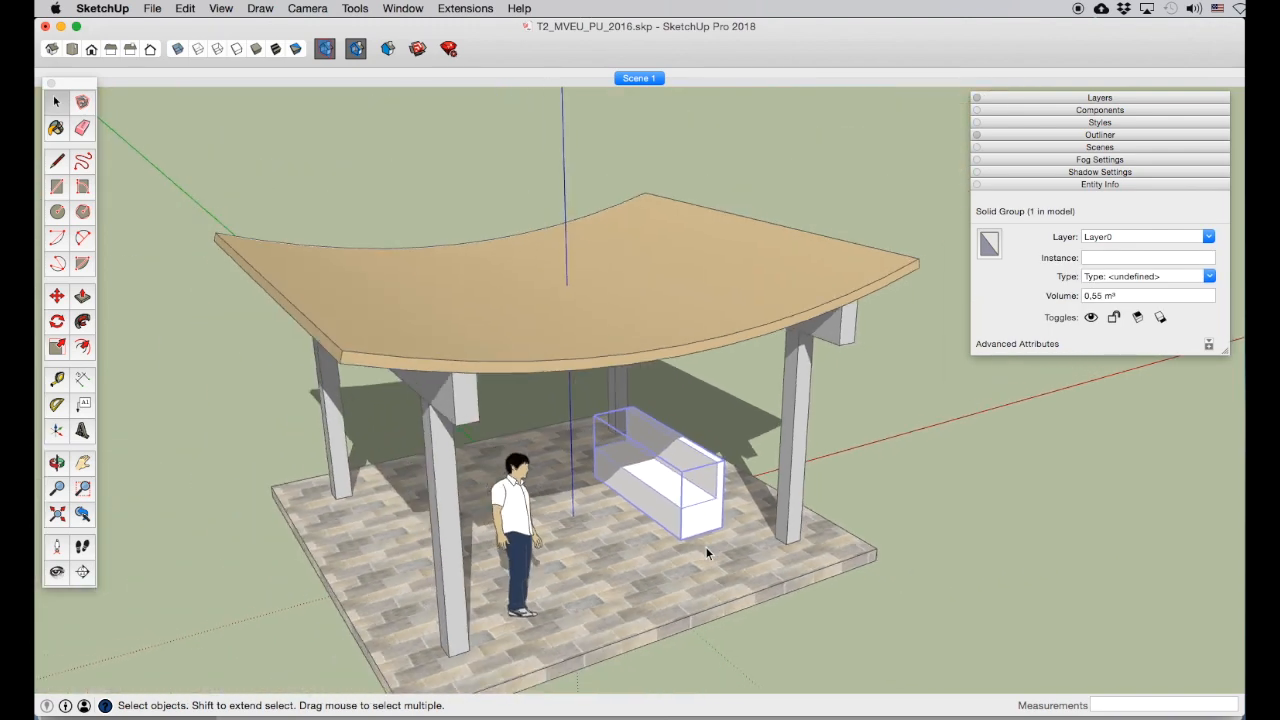
{"action": "left_click", "coordinate": [56, 295]}
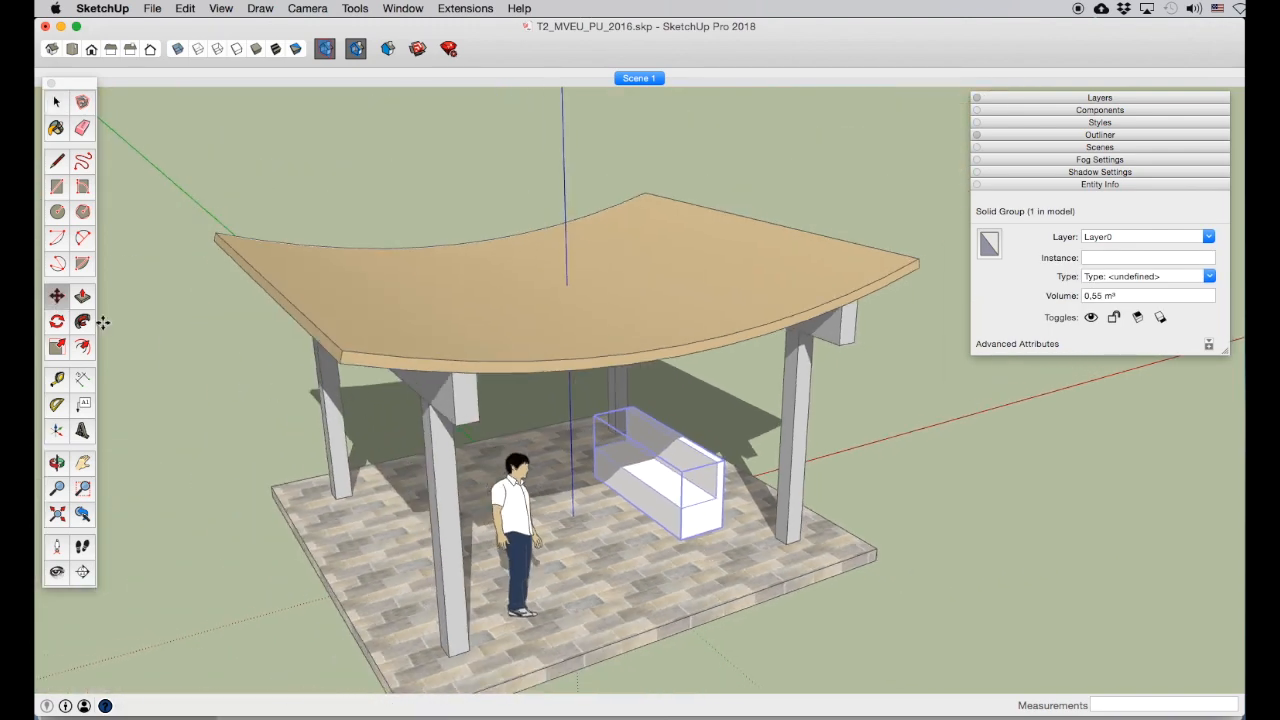
{"action": "left_click", "coordinate": [684, 538]}
{"action": "key", "text": "alt"}
{"action": "left_click", "coordinate": [908, 465]}
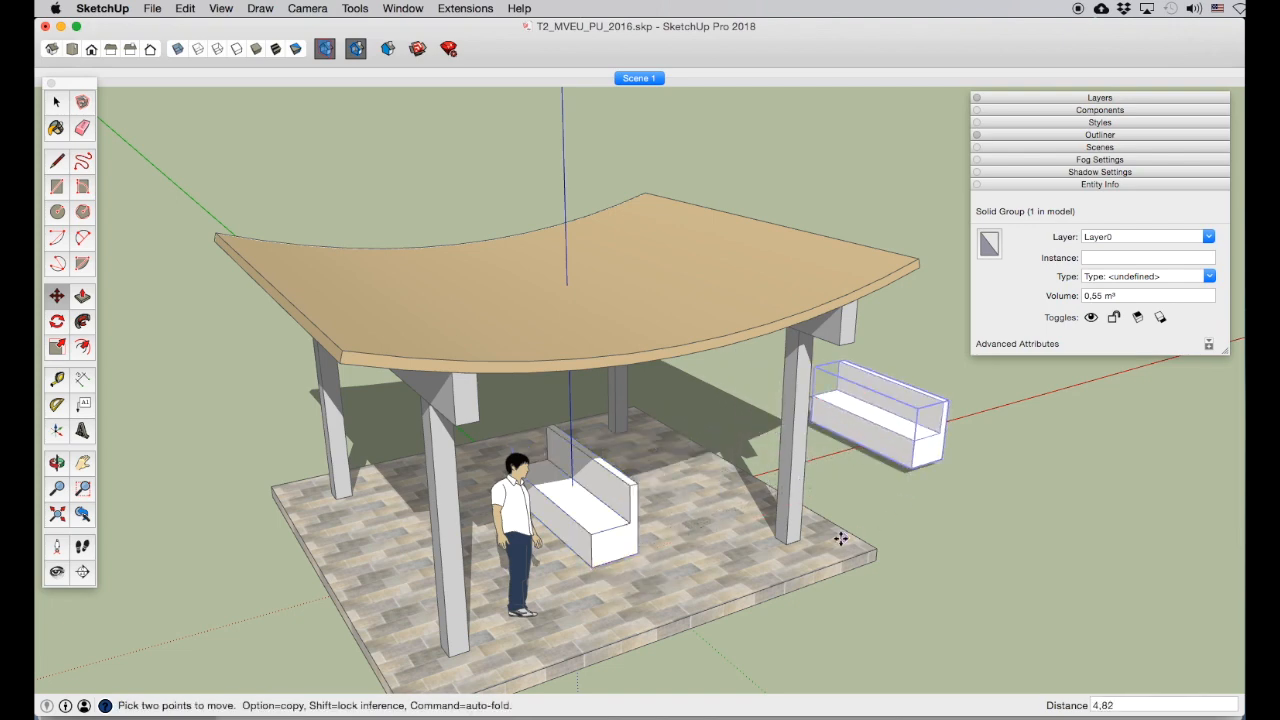
Step: Draw a rectangle of about 2.81 by 2.20 m on the ground outside the canopy's front-right edge and extrude it about 0.76 m
{"action": "scroll", "coordinate": [683, 461], "scroll_direction": "down", "scroll_amount": 3}
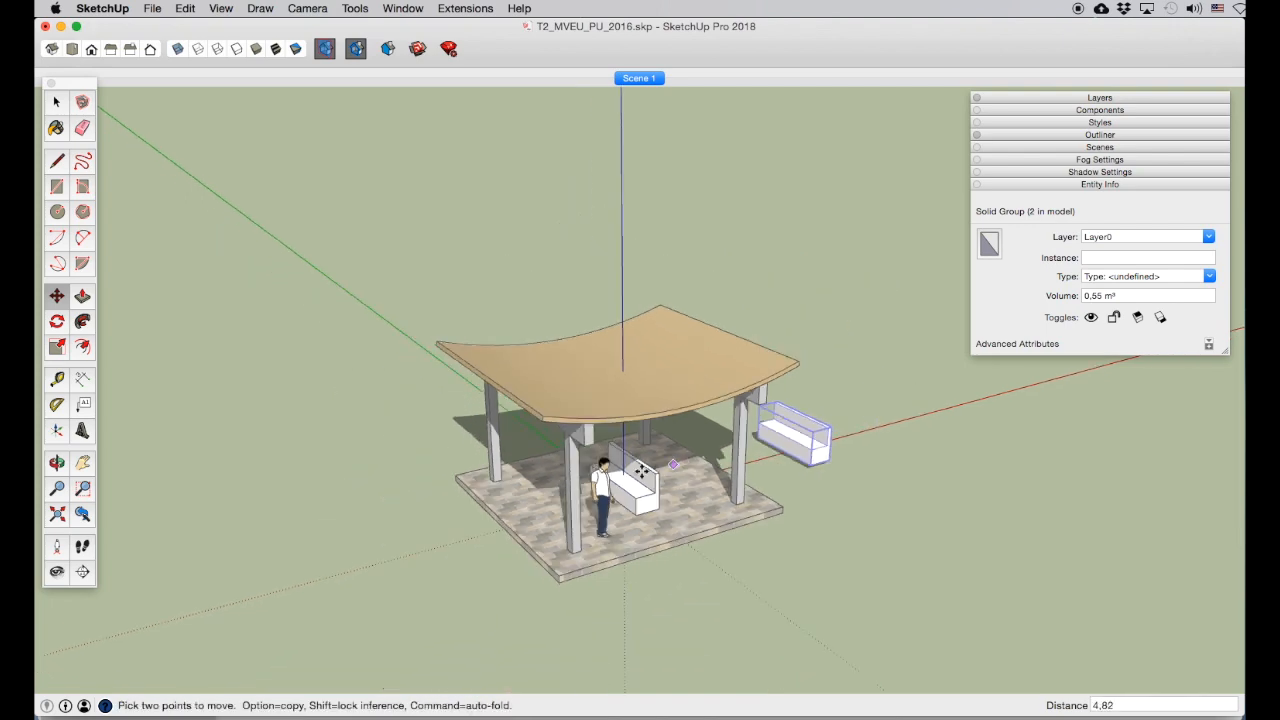
{"action": "left_click", "coordinate": [57, 465]}
{"action": "mouse_move", "coordinate": [661, 486]}
{"action": "left_mouse_down"}
{"action": "mouse_move", "coordinate": [737, 387]}
{"action": "mouse_move", "coordinate": [667, 521]}
{"action": "mouse_move", "coordinate": [586, 506]}
{"action": "mouse_move", "coordinate": [677, 500]}
{"action": "left_mouse_up"}
{"action": "scroll", "coordinate": [667, 521], "scroll_direction": "up", "scroll_amount": 3}
{"action": "left_click", "coordinate": [82, 462]}
{"action": "left_click_drag", "start_coordinate": [515, 498], "coordinate": [413, 418]}
{"action": "left_click", "coordinate": [57, 186]}
{"action": "left_click", "coordinate": [647, 551]}
{"action": "left_click", "coordinate": [962, 545]}
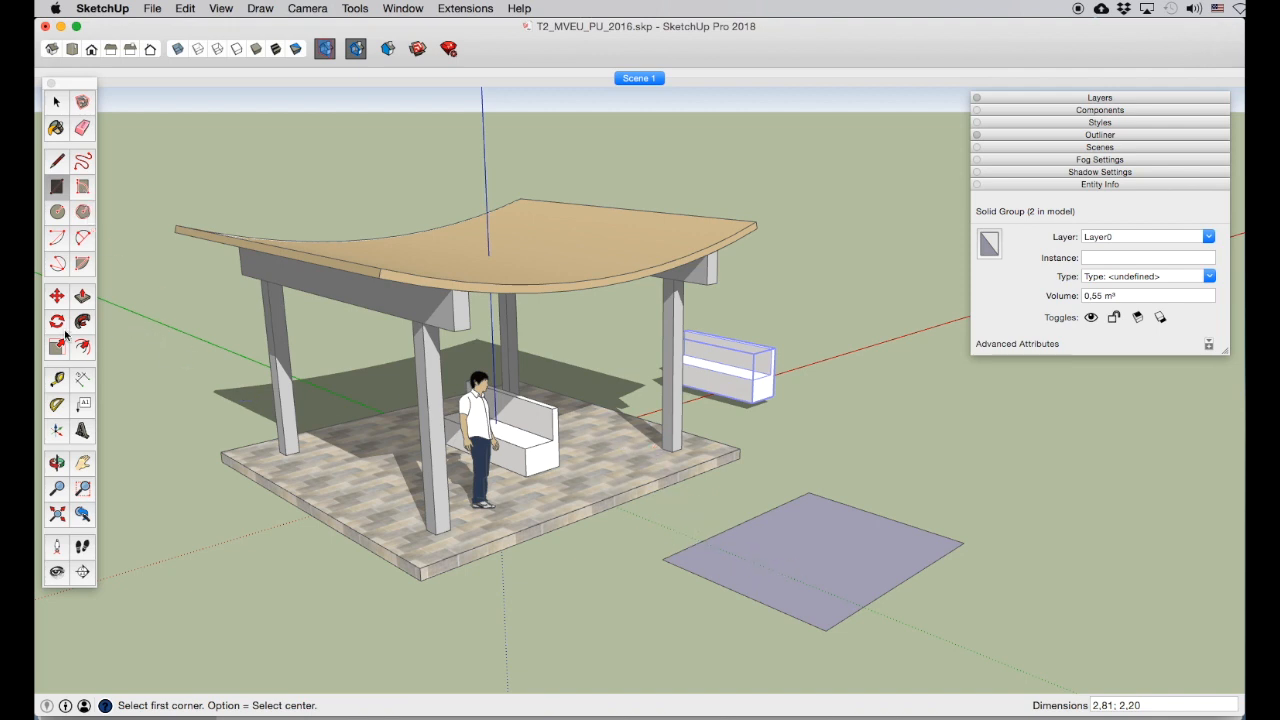
{"action": "left_click", "coordinate": [83, 297]}
{"action": "left_click_drag", "start_coordinate": [866, 600], "coordinate": [853, 528]}
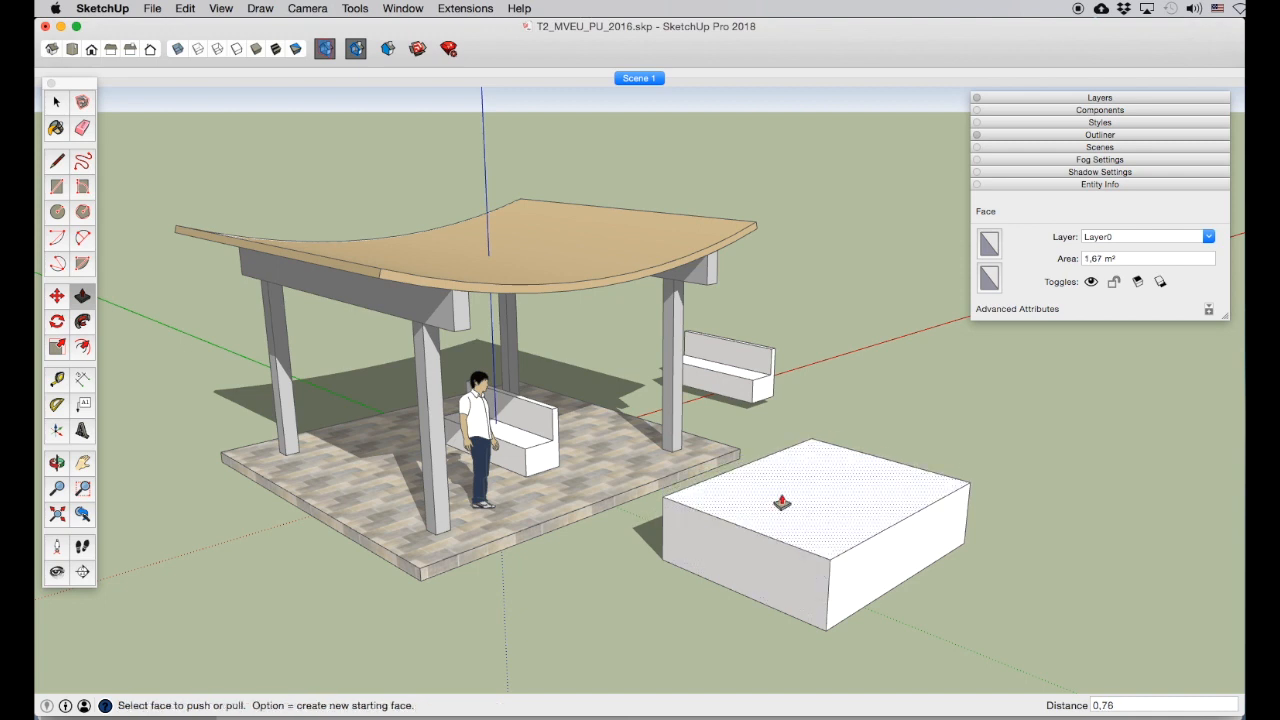
Step: Draw a circle centred on the box's top face, extrude it about 0.59 m into a cylinder, and select the cylinder's top face
{"action": "left_click", "coordinate": [57, 211]}
{"action": "left_click", "coordinate": [819, 502]}
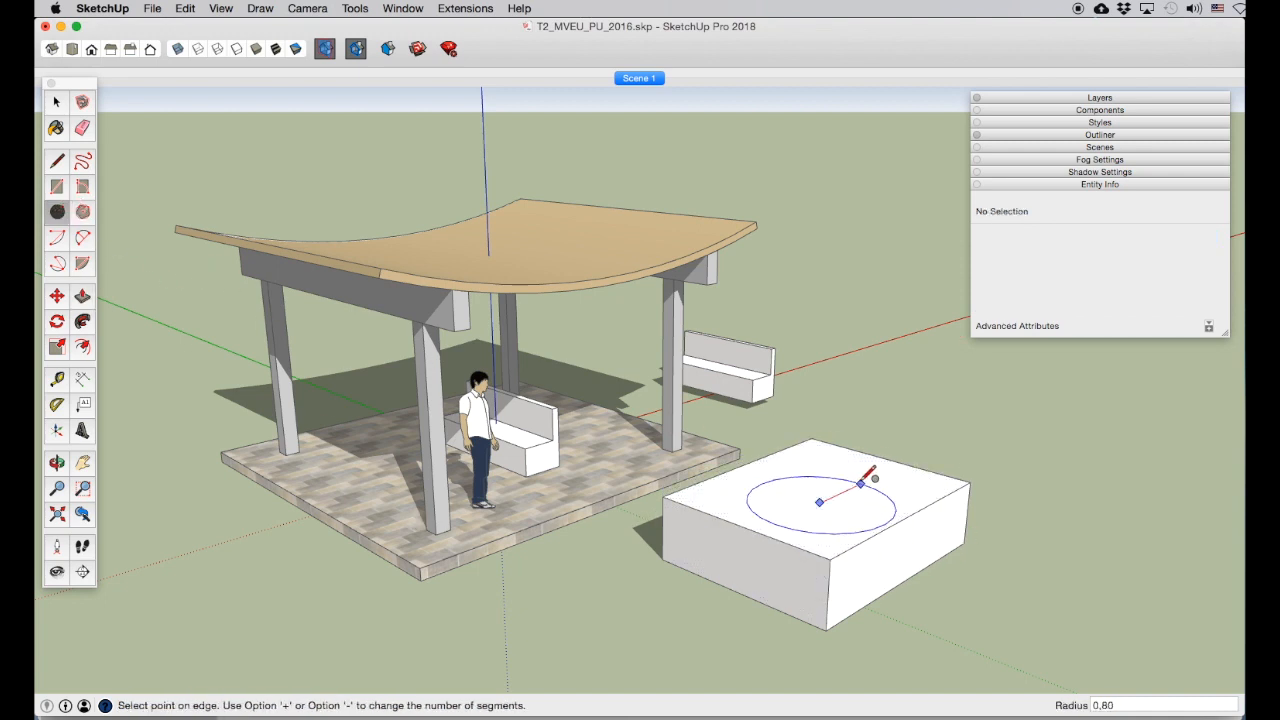
{"action": "left_click", "coordinate": [850, 481]}
{"action": "left_click", "coordinate": [82, 296]}
{"action": "left_click", "coordinate": [829, 489]}
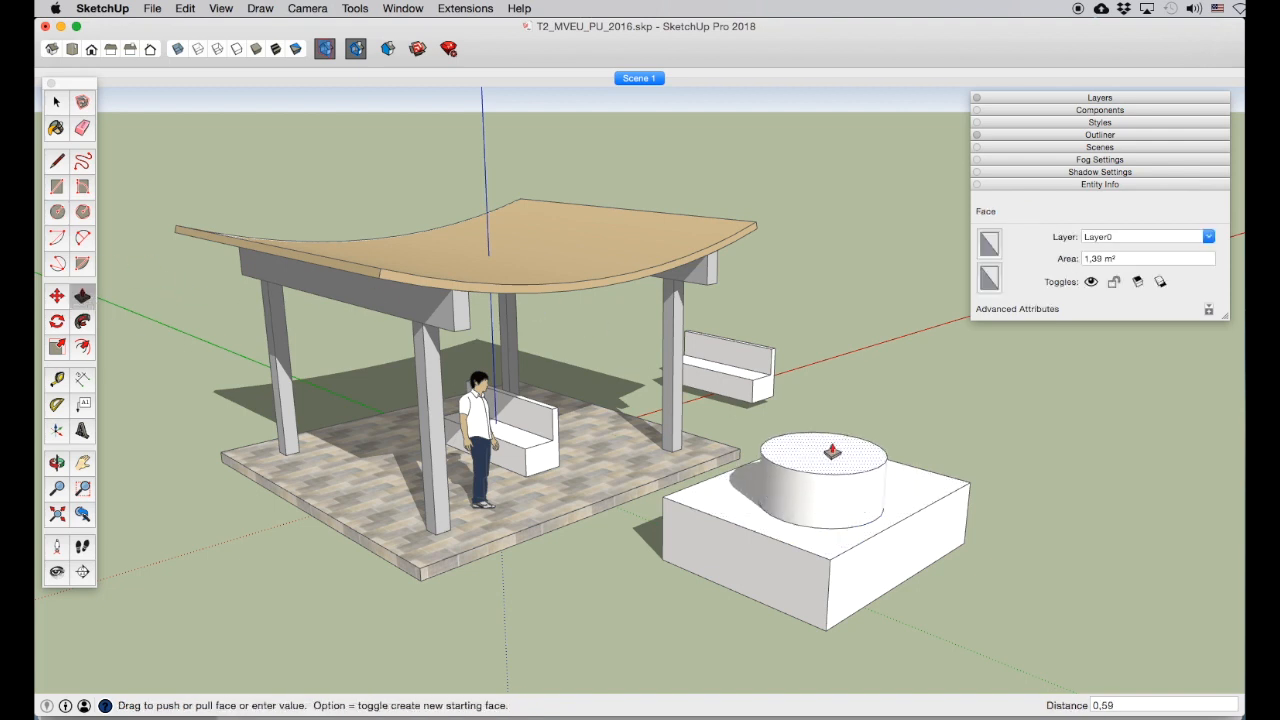
{"action": "left_click", "coordinate": [826, 445]}
{"action": "left_click", "coordinate": [58, 102]}
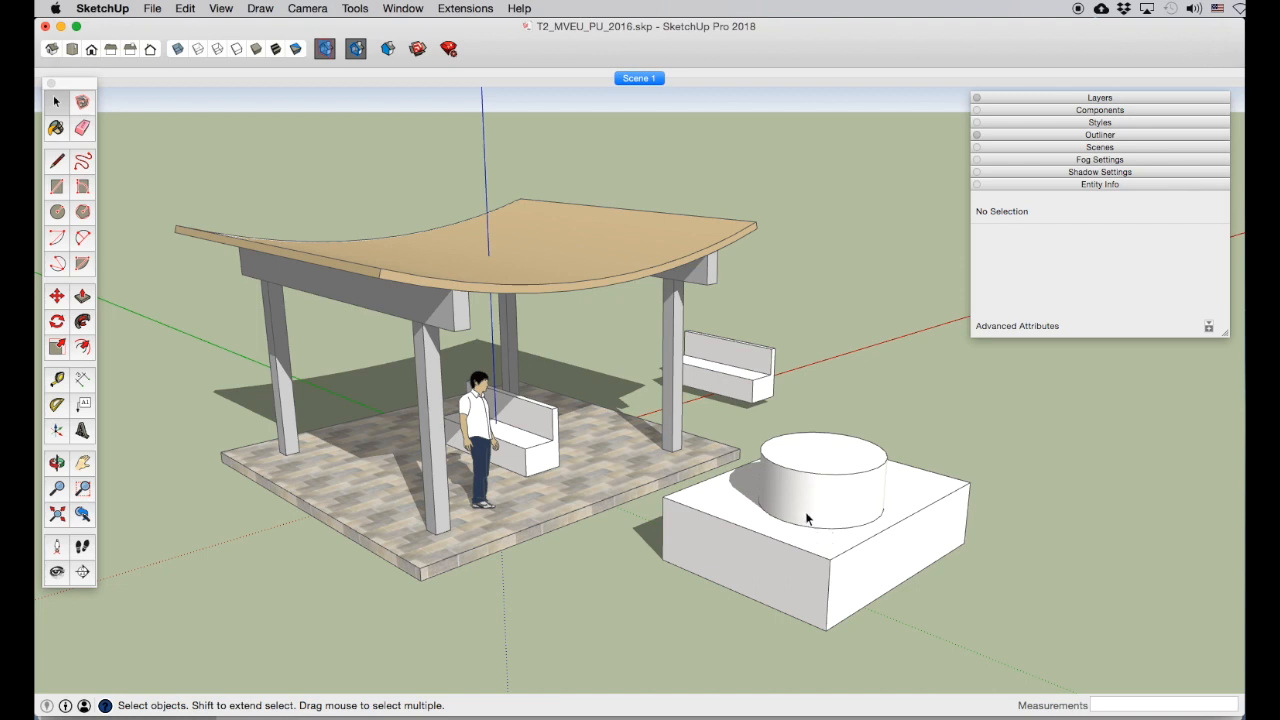
{"action": "left_click", "coordinate": [812, 467]}
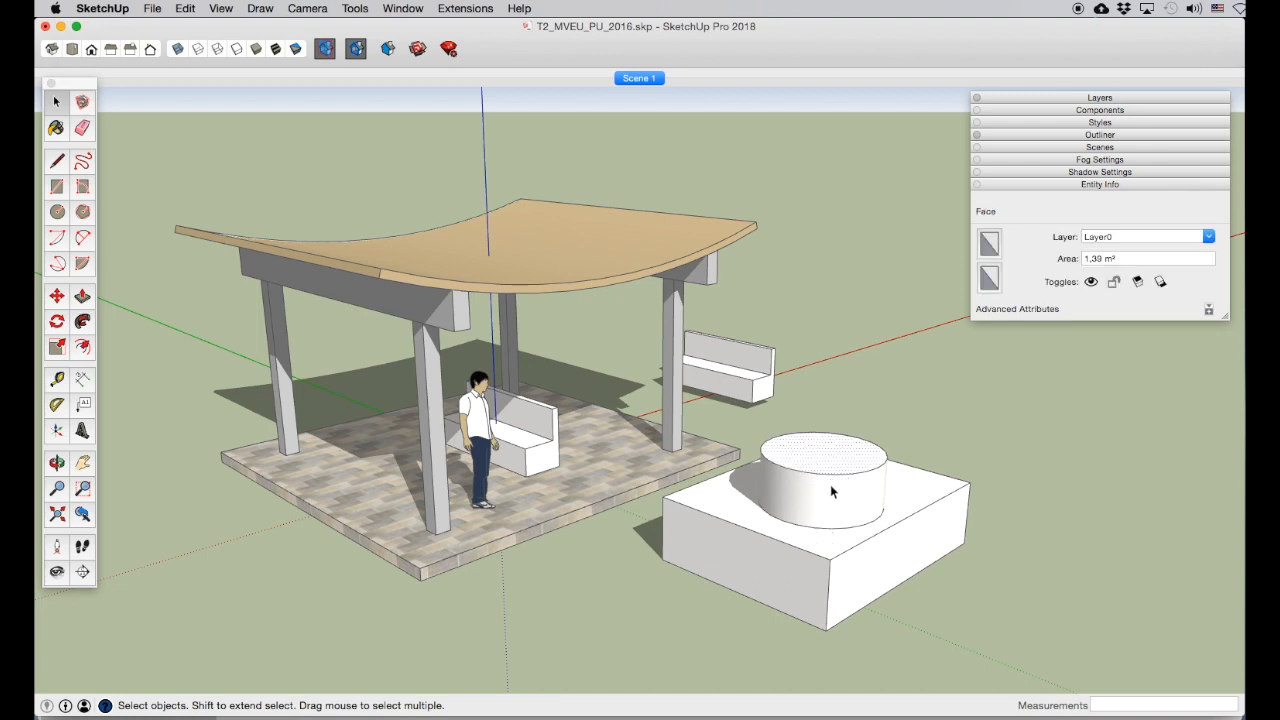
Step: Place a vertical section plane aligned with the box's near-left side face, cutting through the canopy as well
{"action": "left_click", "coordinate": [82, 571]}
{"action": "left_click", "coordinate": [683, 552]}
{"action": "left_click", "coordinate": [736, 207]}
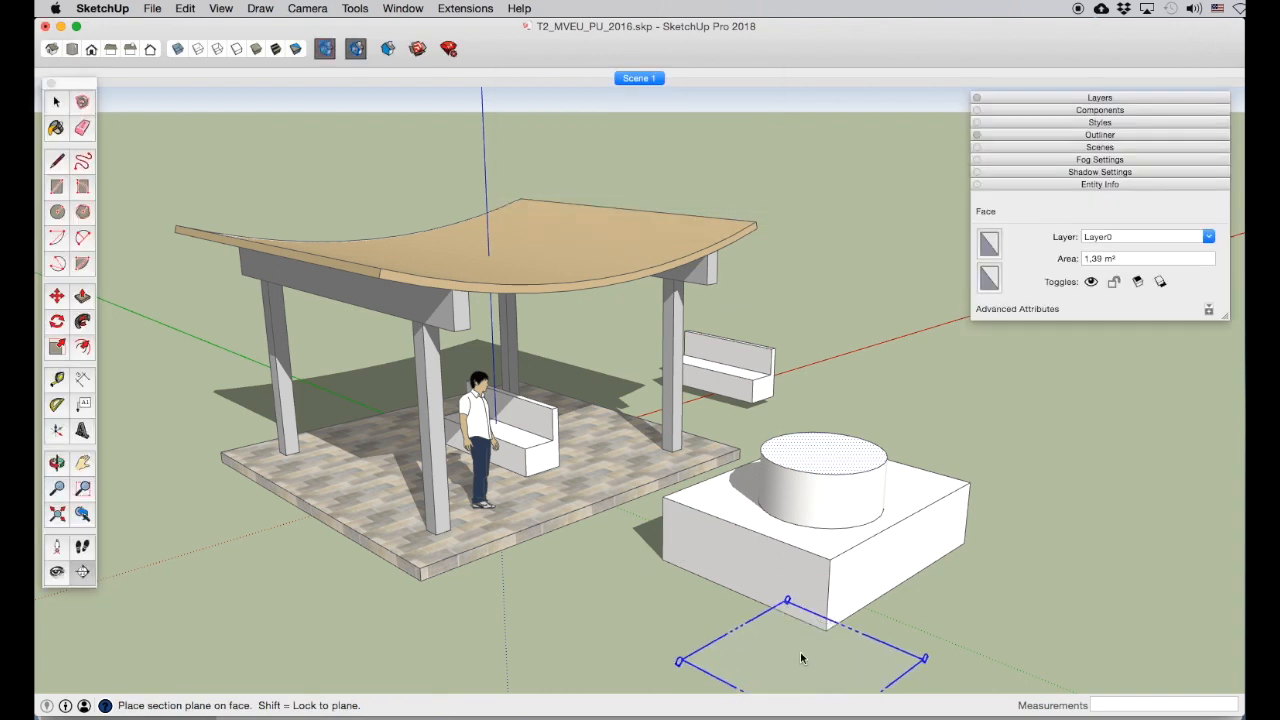
Step: Move the section plane about 1.06 m into the box to cut through the cylinder, and delete the plane
{"action": "left_click", "coordinate": [56, 296]}
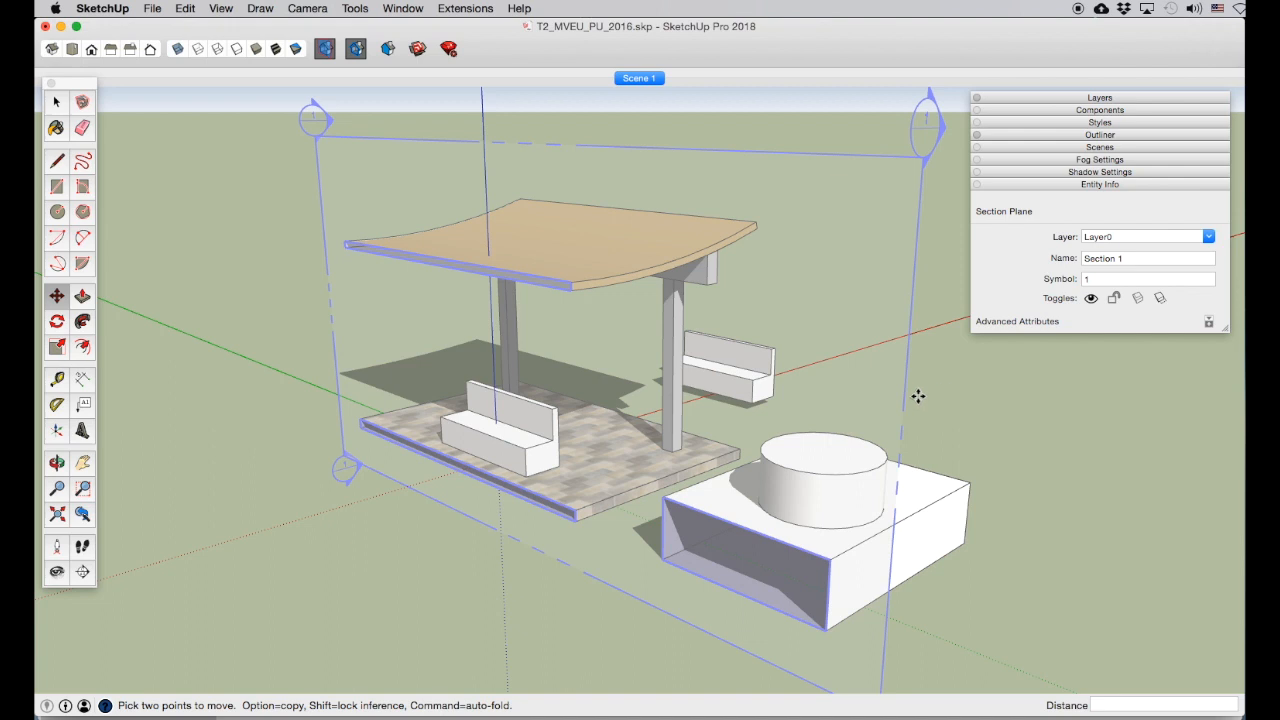
{"action": "left_click_drag", "start_coordinate": [920, 382], "coordinate": [961, 367]}
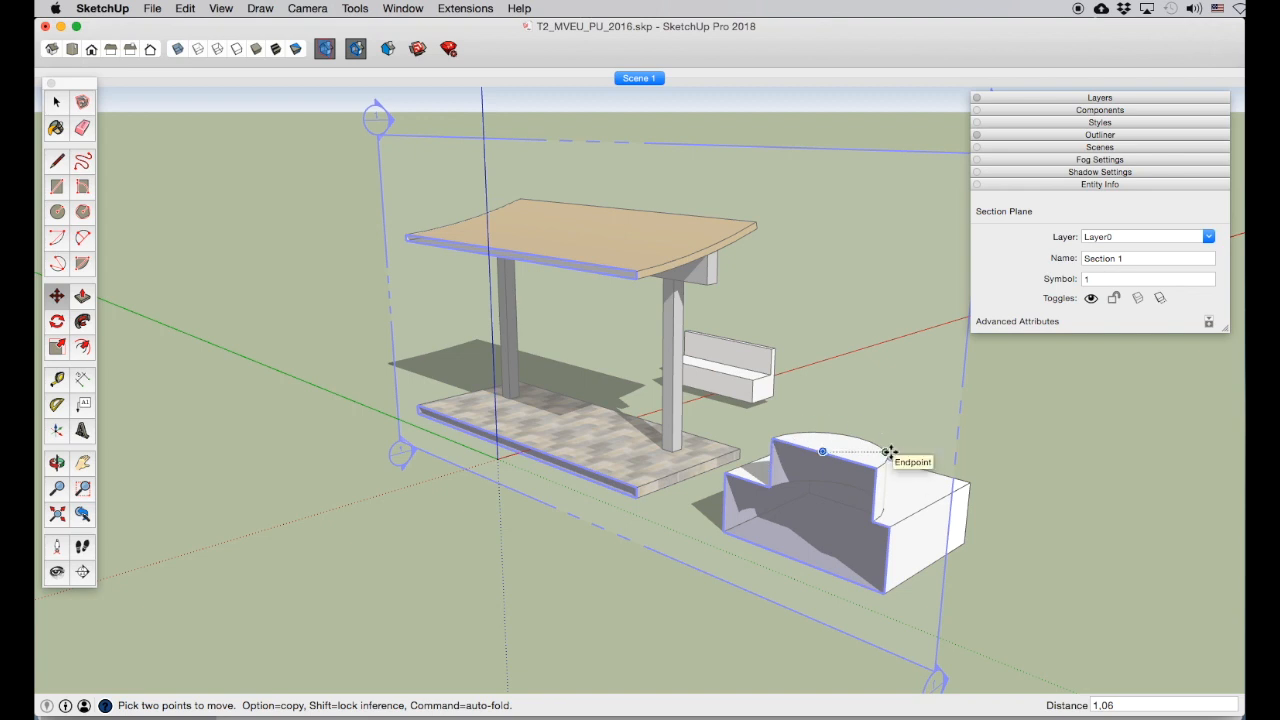
{"action": "key", "text": "Delete"}
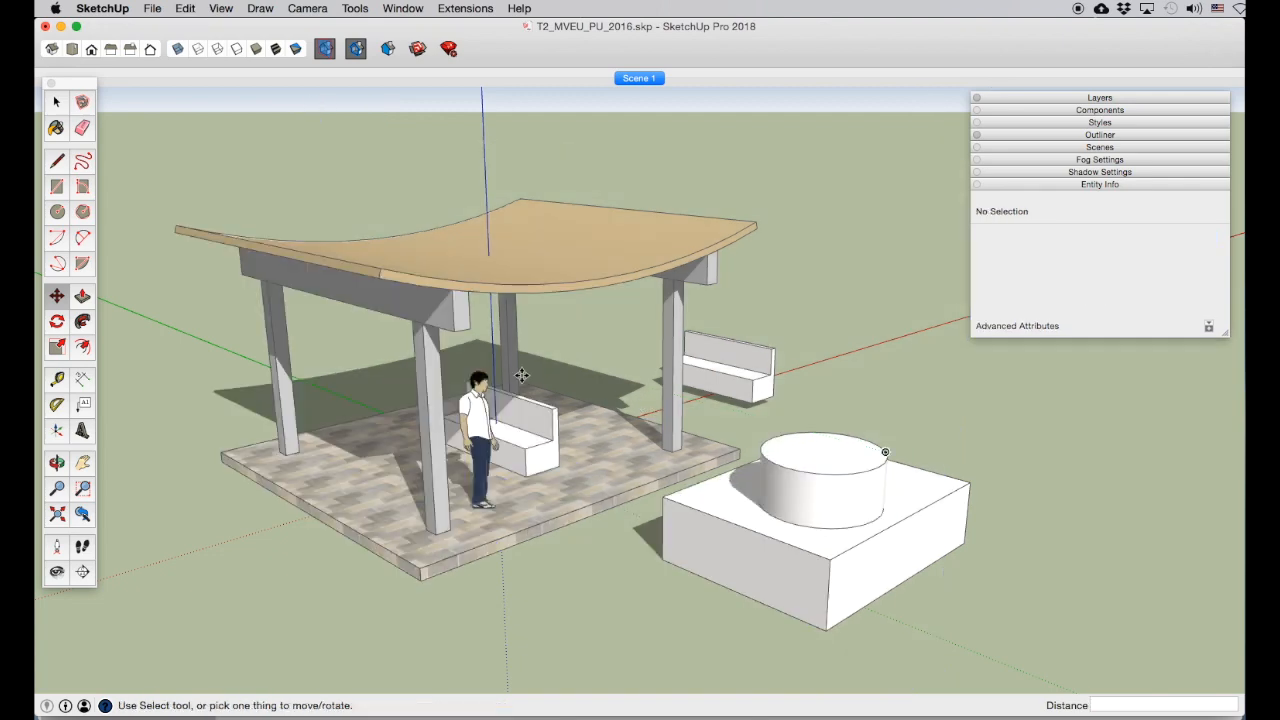
Step: Select everything in the canopy model to check its entity count, and clear the selection
{"action": "key", "text": "space"}
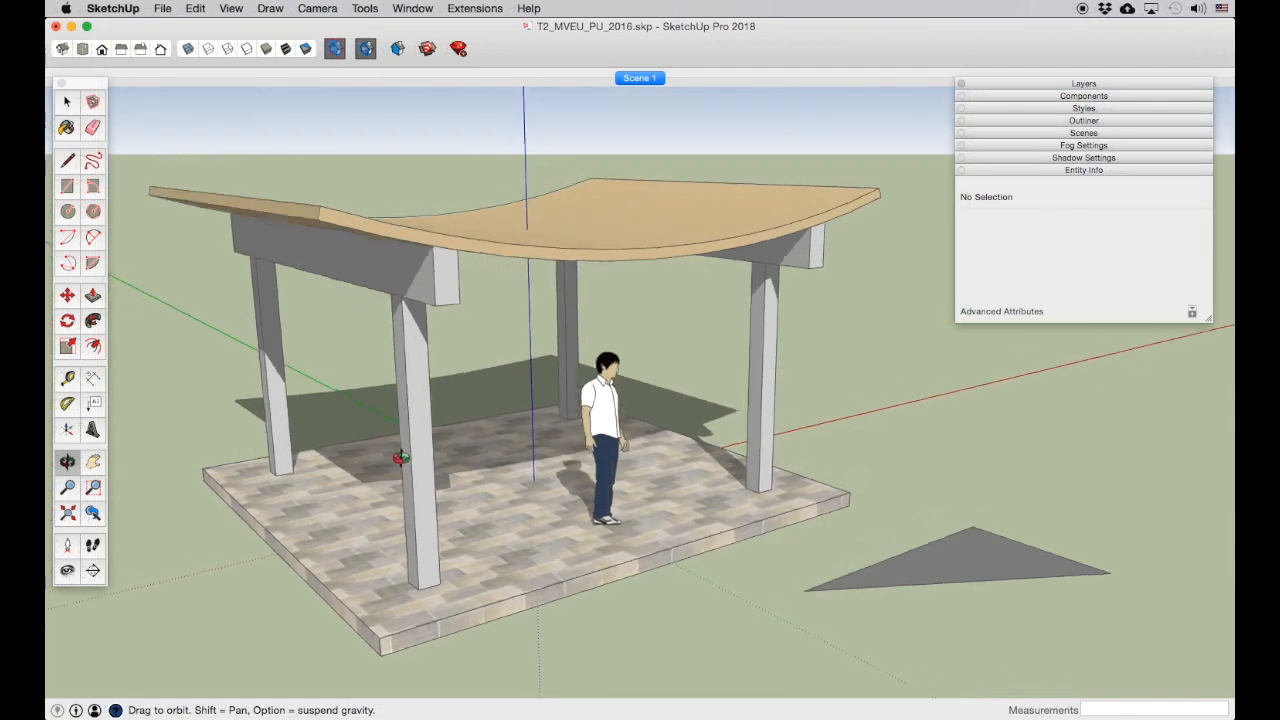
{"action": "left_click_drag", "start_coordinate": [400, 452], "coordinate": [454, 475]}
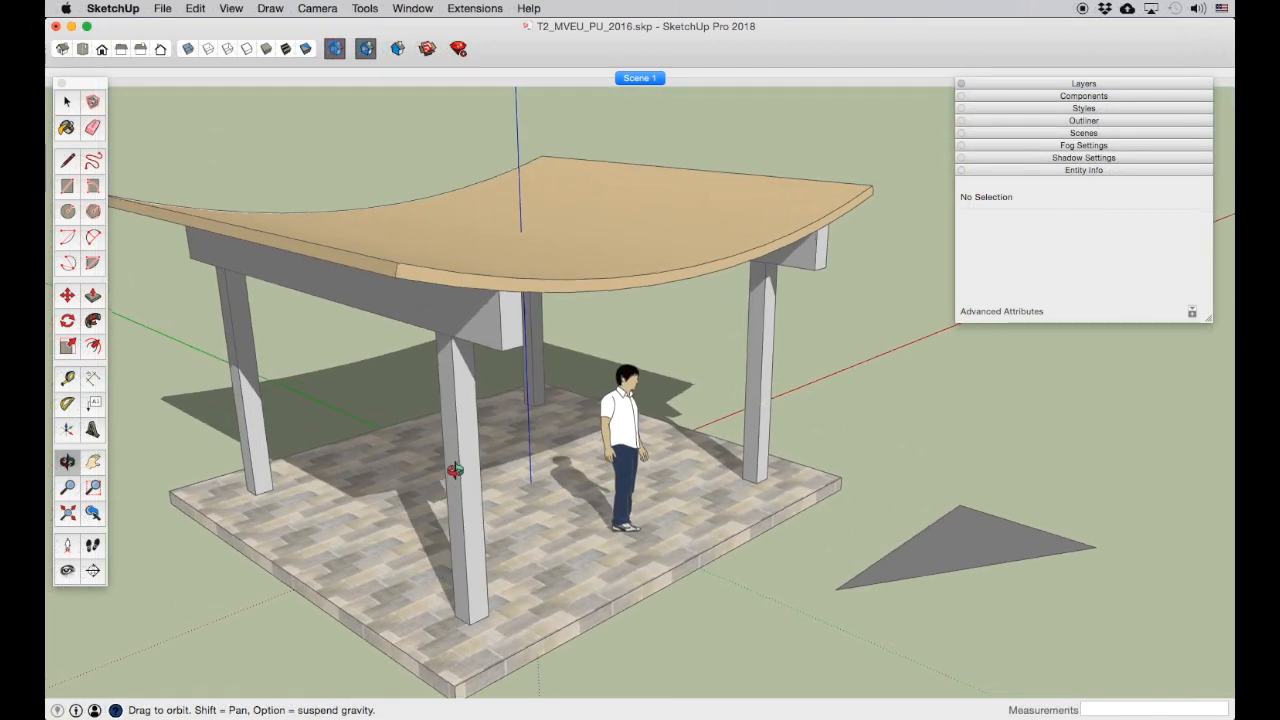
{"action": "scroll", "coordinate": [517, 457], "scroll_direction": "up", "scroll_amount": 3}
{"action": "scroll", "coordinate": [517, 457], "scroll_direction": "down", "scroll_amount": 4}
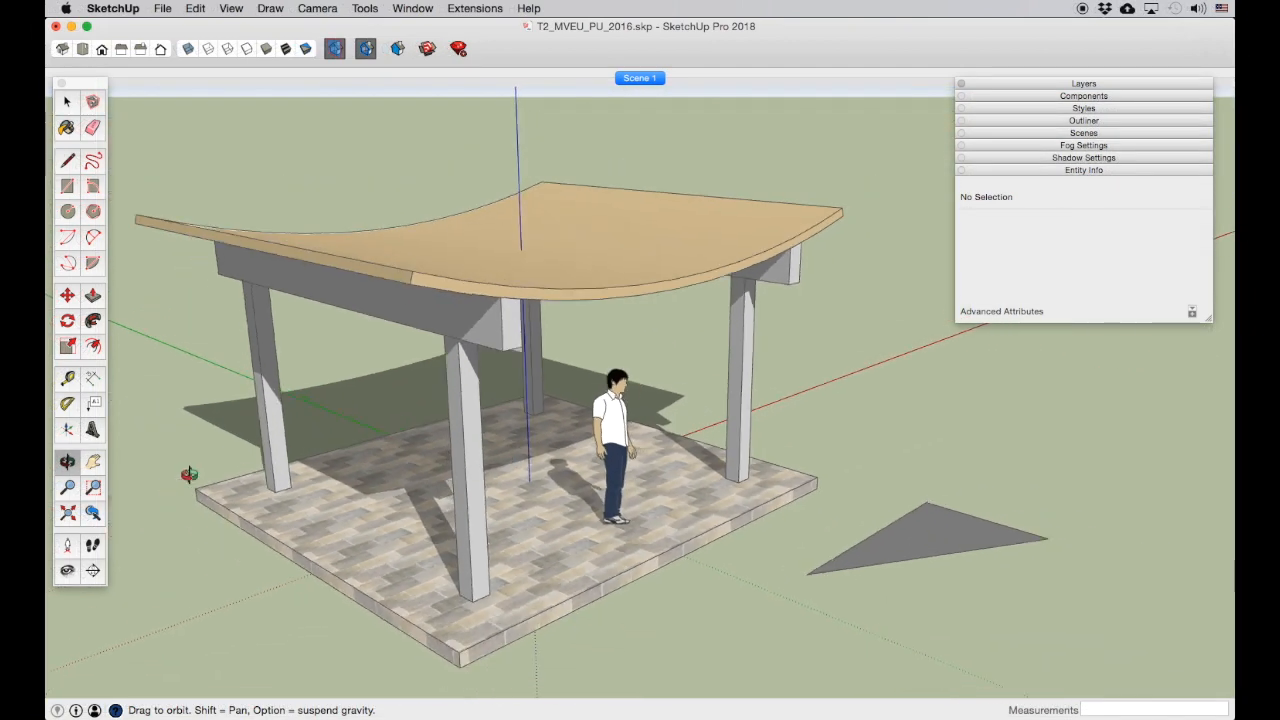
{"action": "left_click_drag", "start_coordinate": [559, 445], "coordinate": [495, 438]}
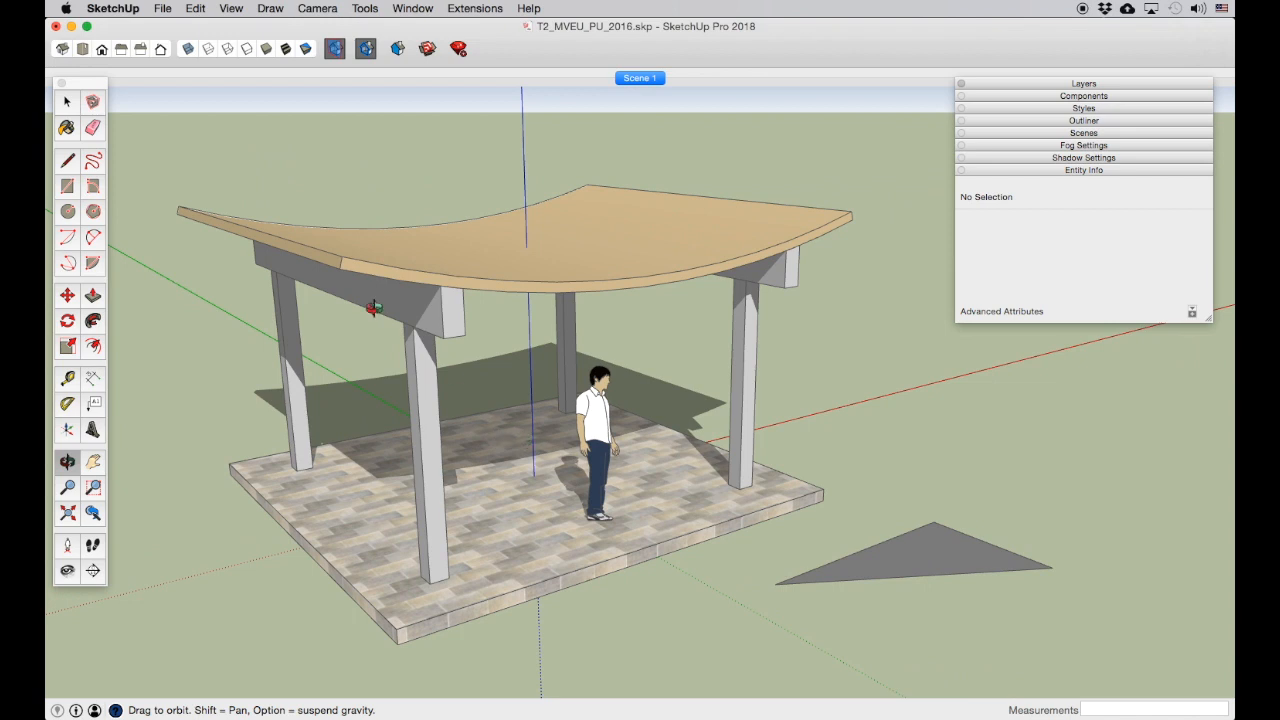
{"action": "left_click", "coordinate": [67, 101]}
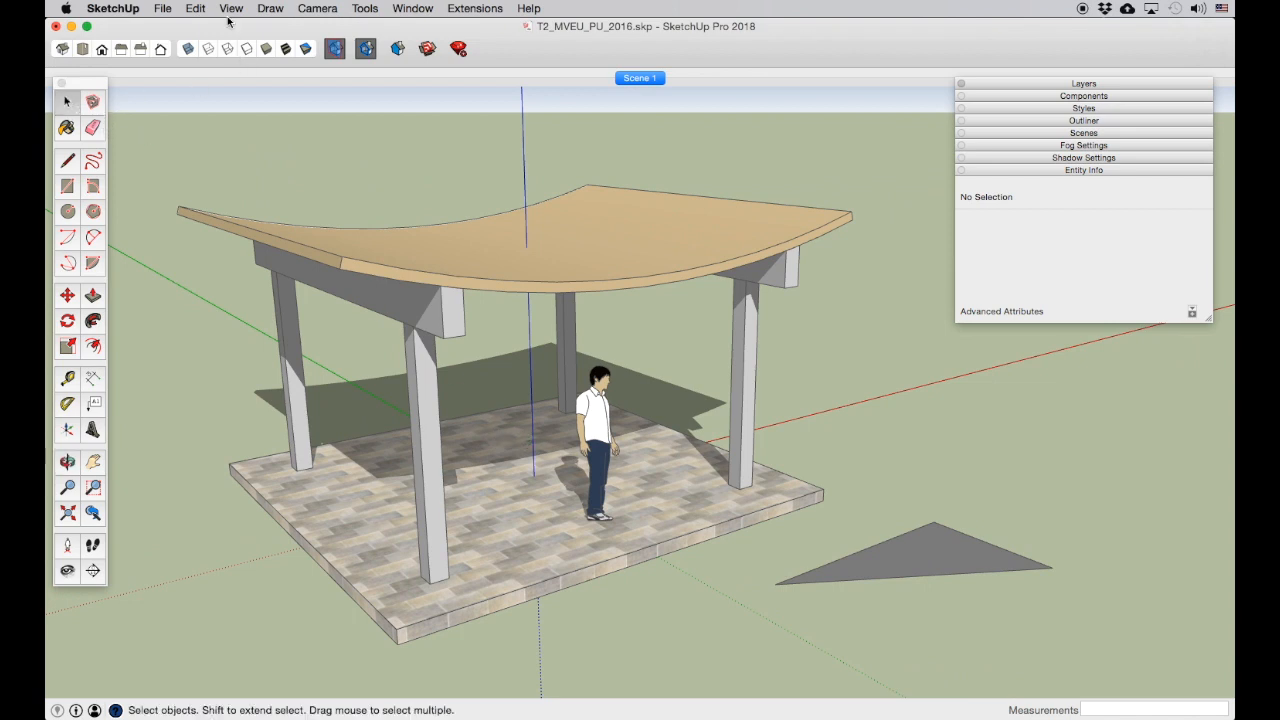
{"action": "left_click", "coordinate": [195, 8]}
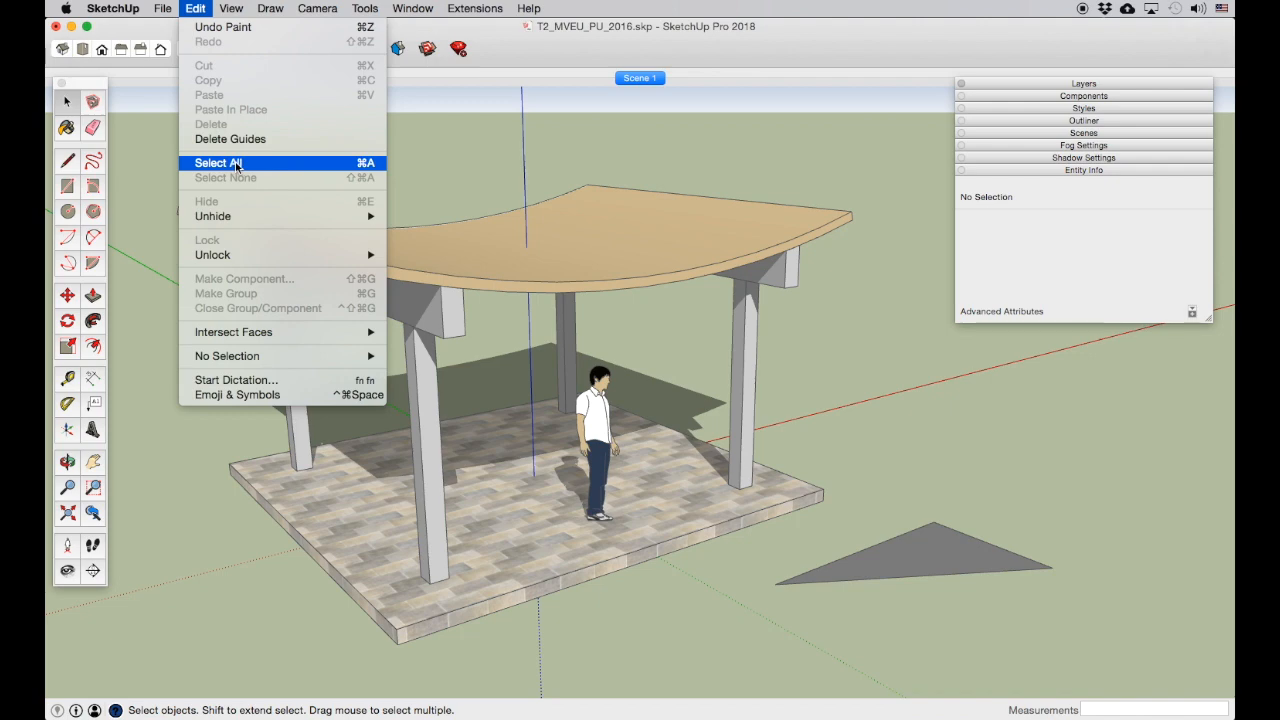
{"action": "left_click", "coordinate": [268, 163]}
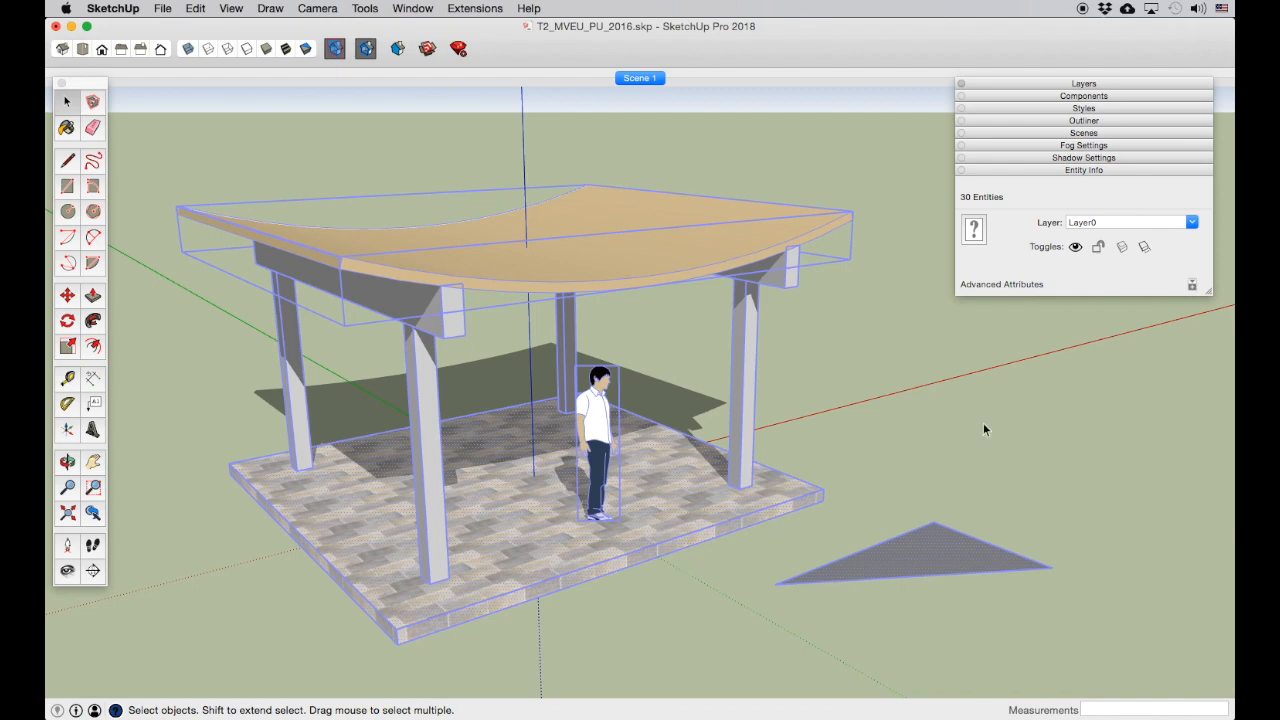
{"action": "left_click", "coordinate": [941, 364]}
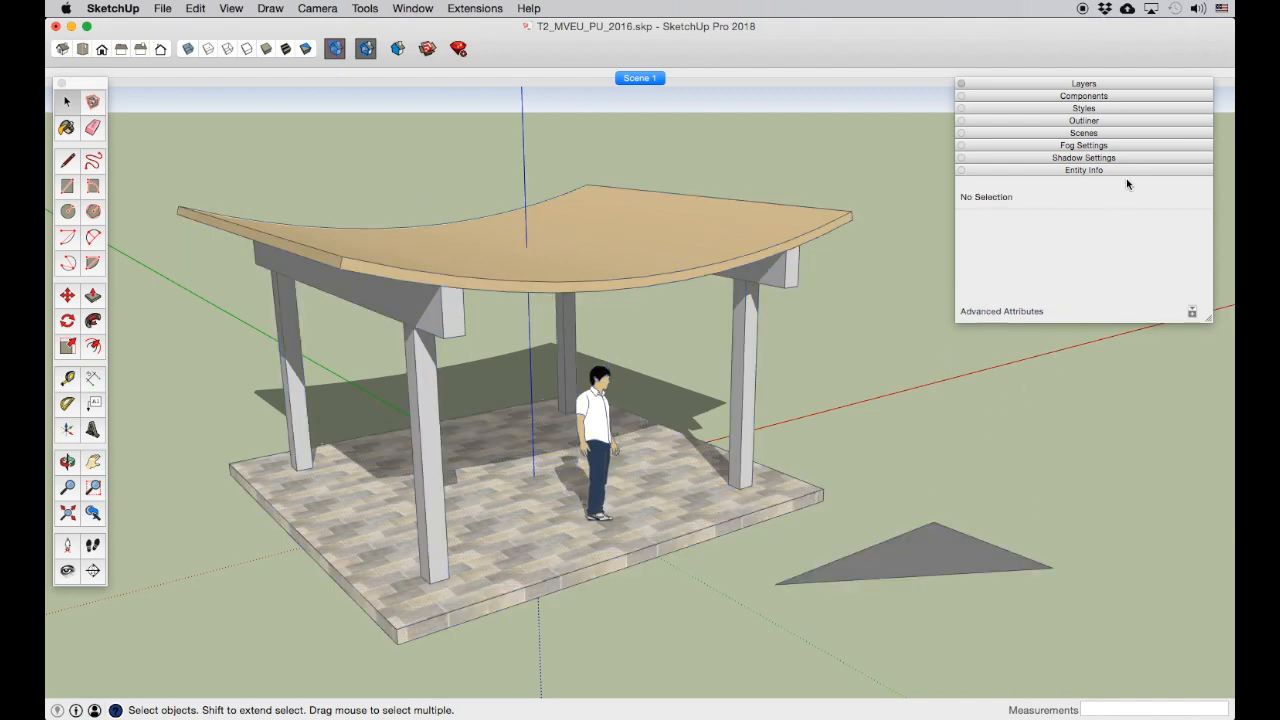
Step: Open the Outliner to view the model's list of groups and components
{"action": "left_click", "coordinate": [1104, 121]}
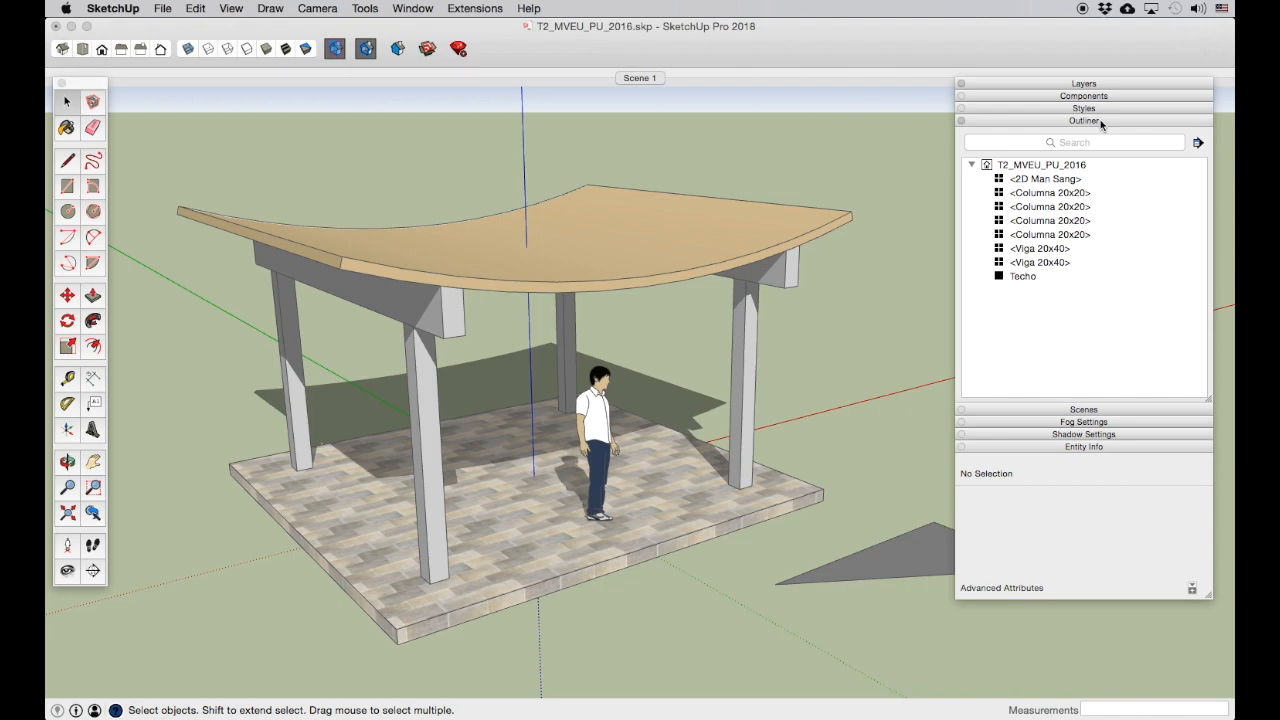
{"action": "left_click", "coordinate": [1084, 120]}
{"action": "left_click", "coordinate": [414, 7]}
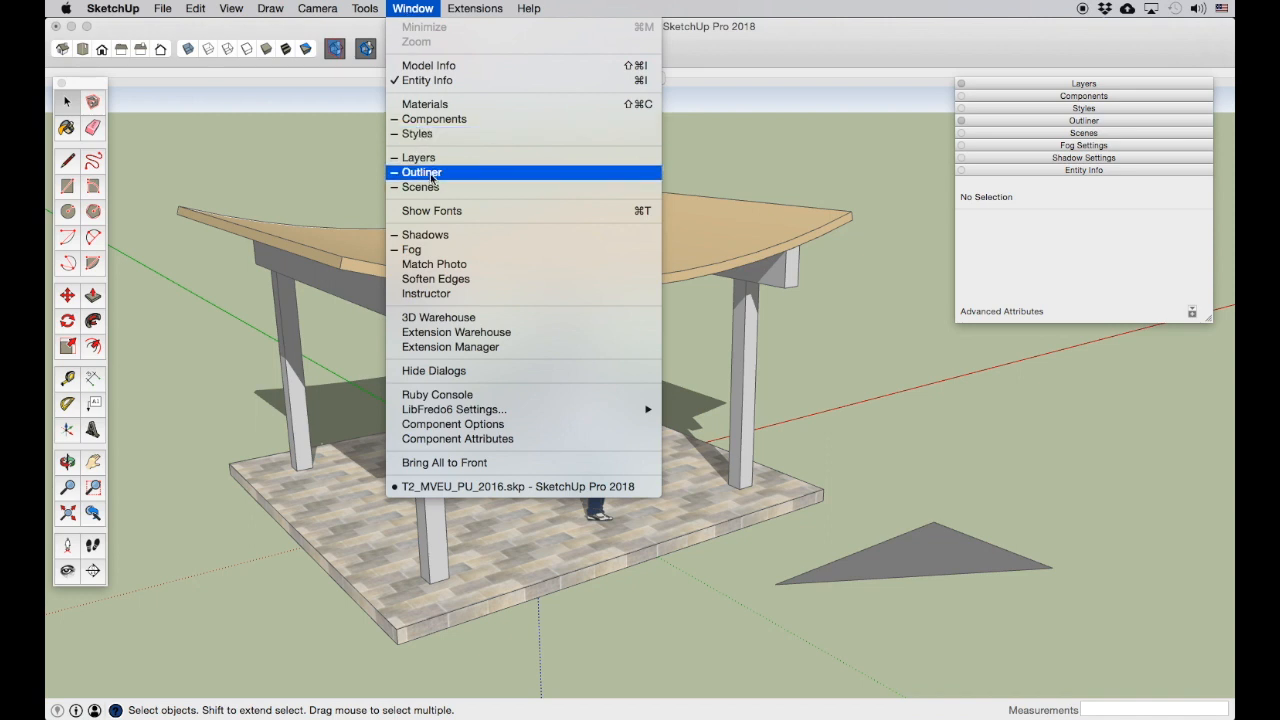
{"action": "left_click", "coordinate": [405, 7]}
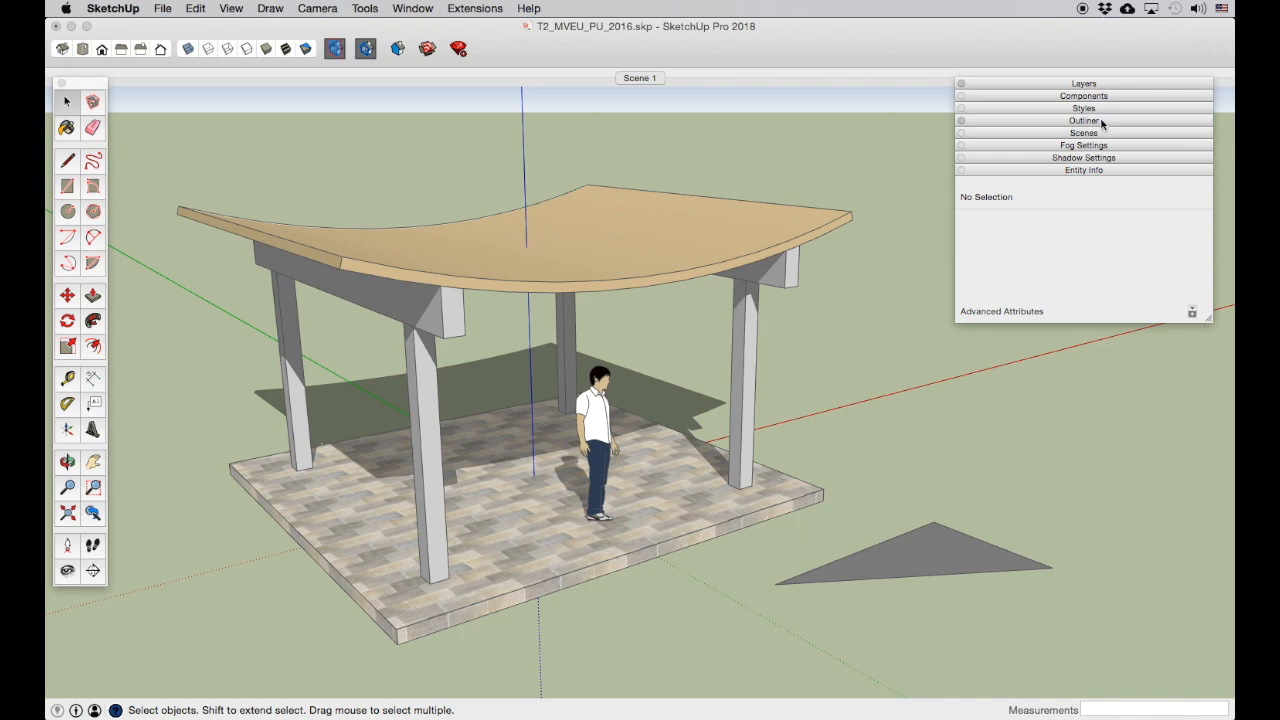
{"action": "left_click", "coordinate": [1084, 120]}
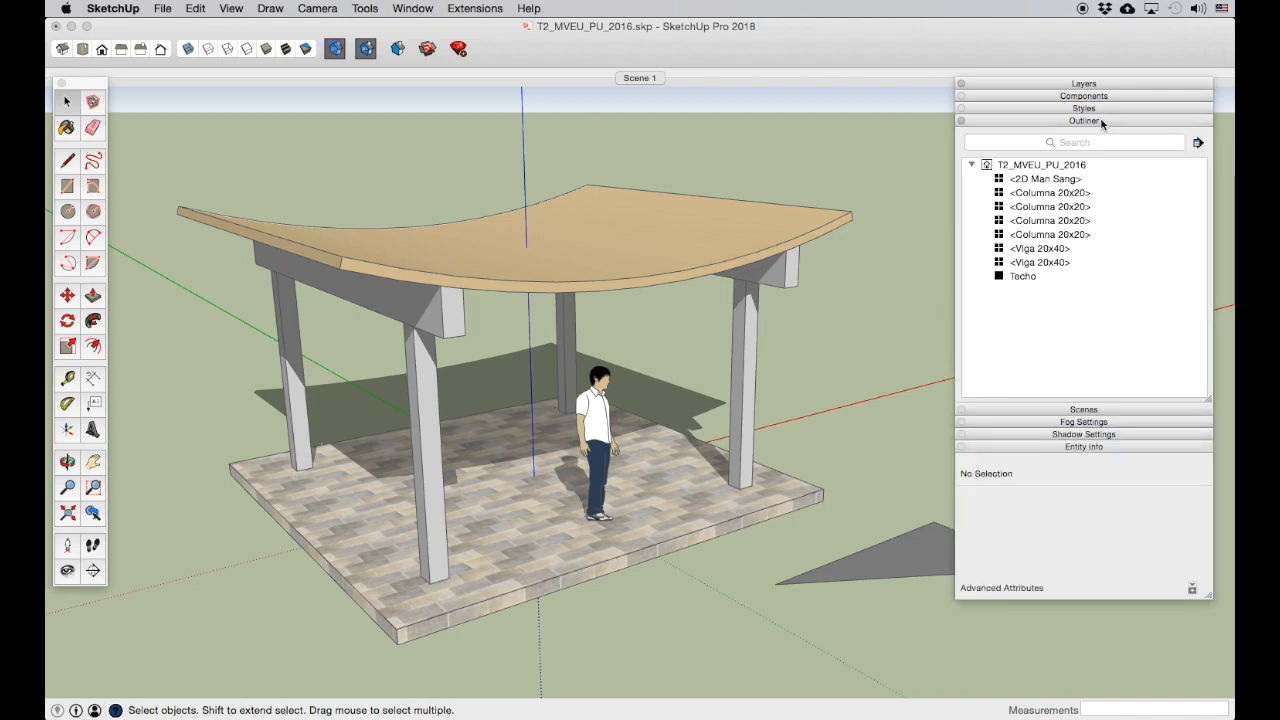
Step: Select the human figure, each Columna 20x20 and the first Viga 20x40 in the Outliner to identify them in the model
{"action": "left_click", "coordinate": [1034, 180]}
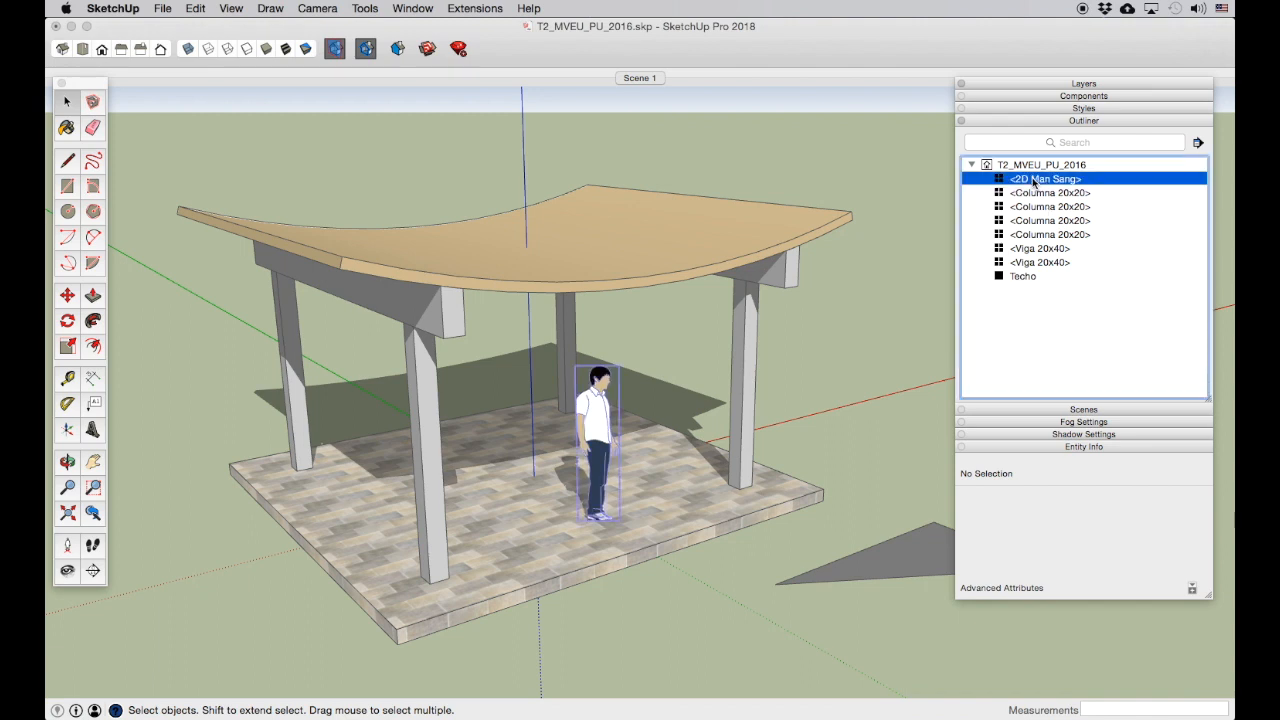
{"action": "left_click", "coordinate": [1033, 193]}
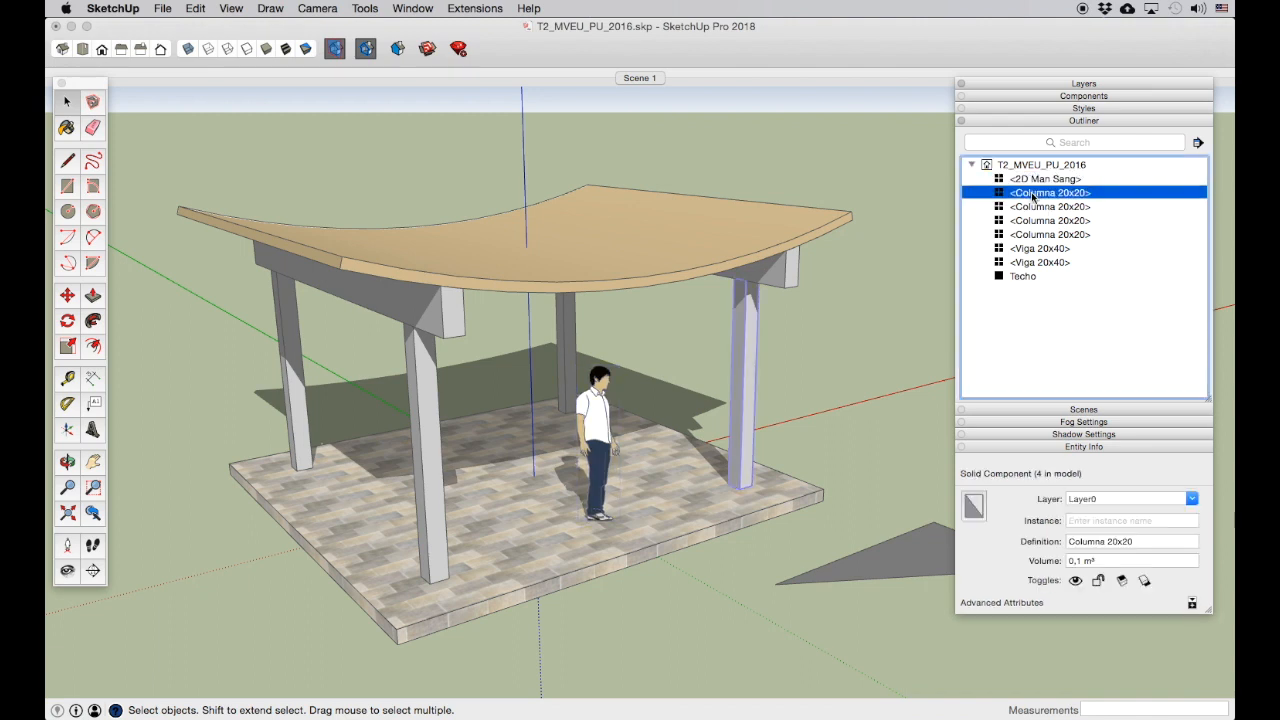
{"action": "left_click", "coordinate": [1035, 207]}
{"action": "left_click", "coordinate": [1038, 222]}
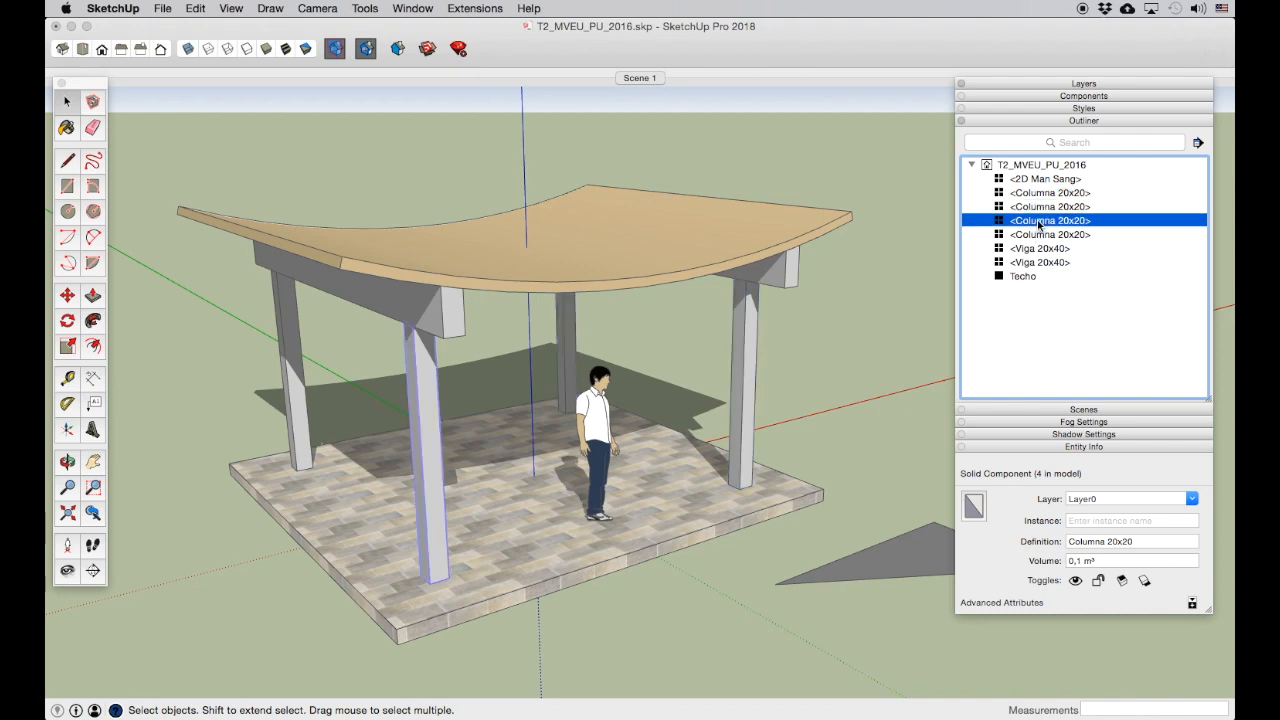
{"action": "left_click", "coordinate": [1041, 207]}
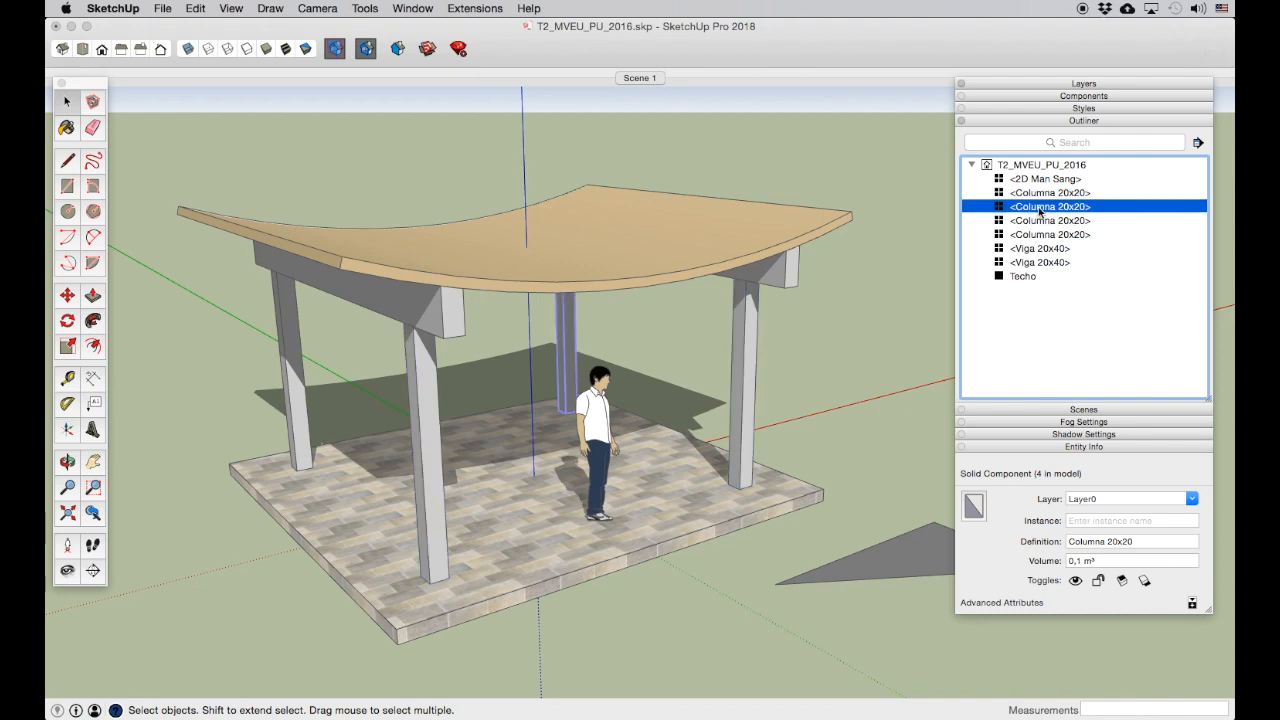
{"action": "left_click", "coordinate": [1030, 224]}
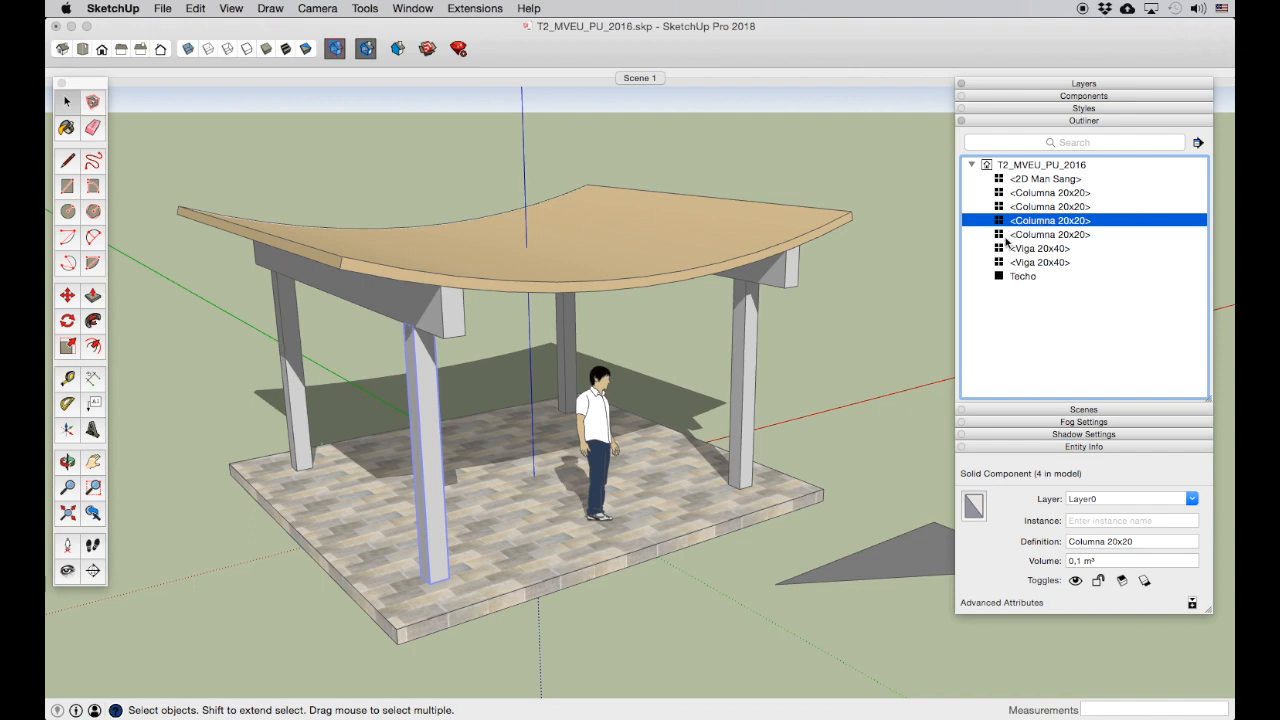
{"action": "left_click", "coordinate": [1013, 235]}
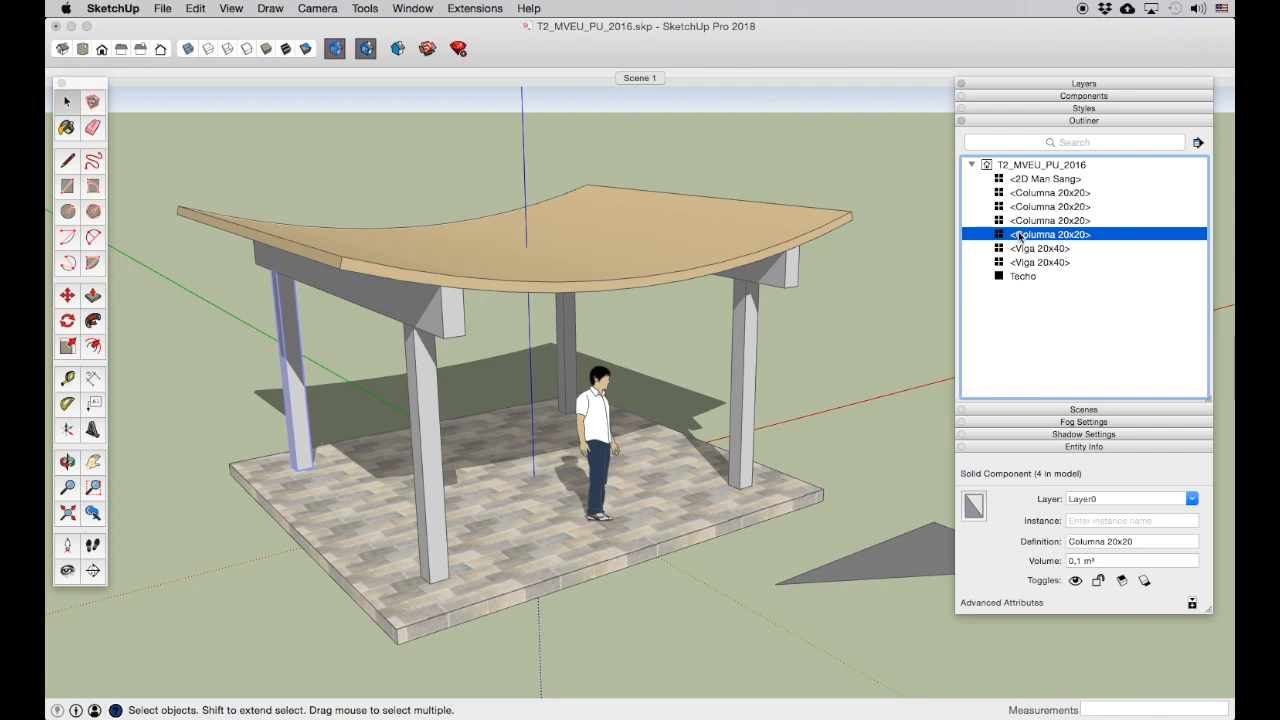
{"action": "left_click", "coordinate": [1028, 250]}
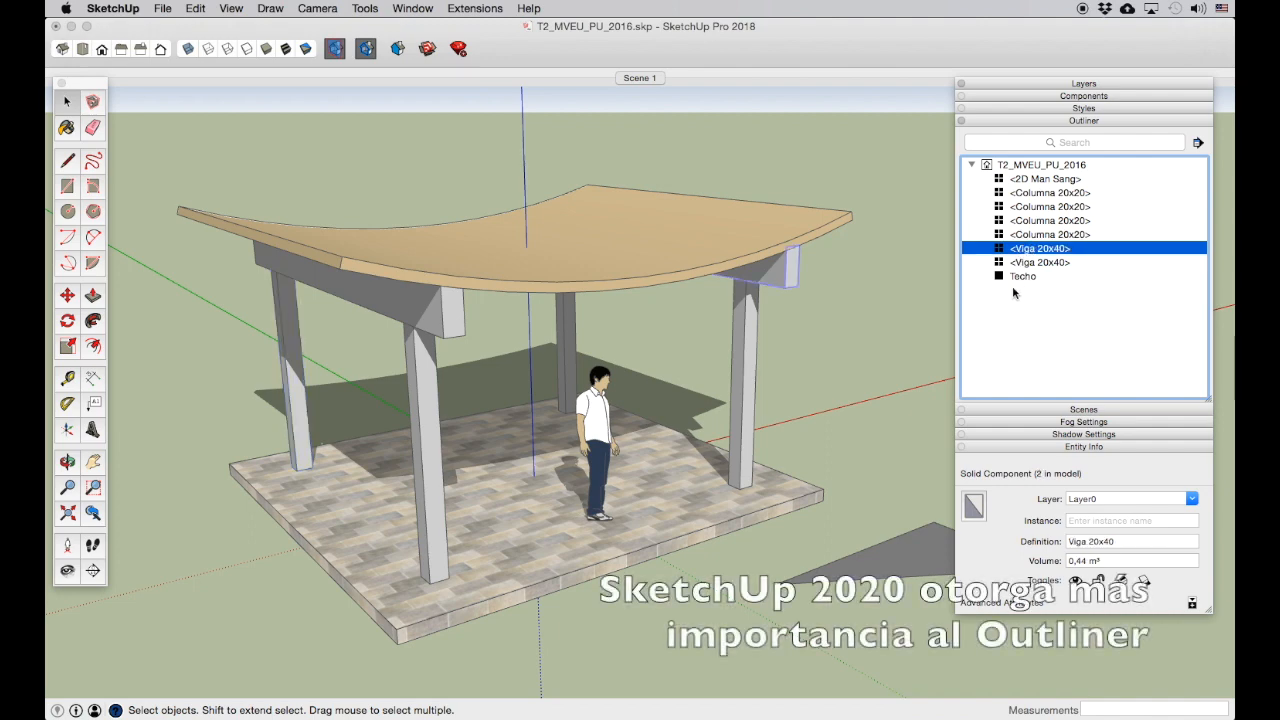
Step: Select the loose triangle, the human figure and the Techo group to compare how each is listed in the Outliner
{"action": "left_click", "coordinate": [878, 565]}
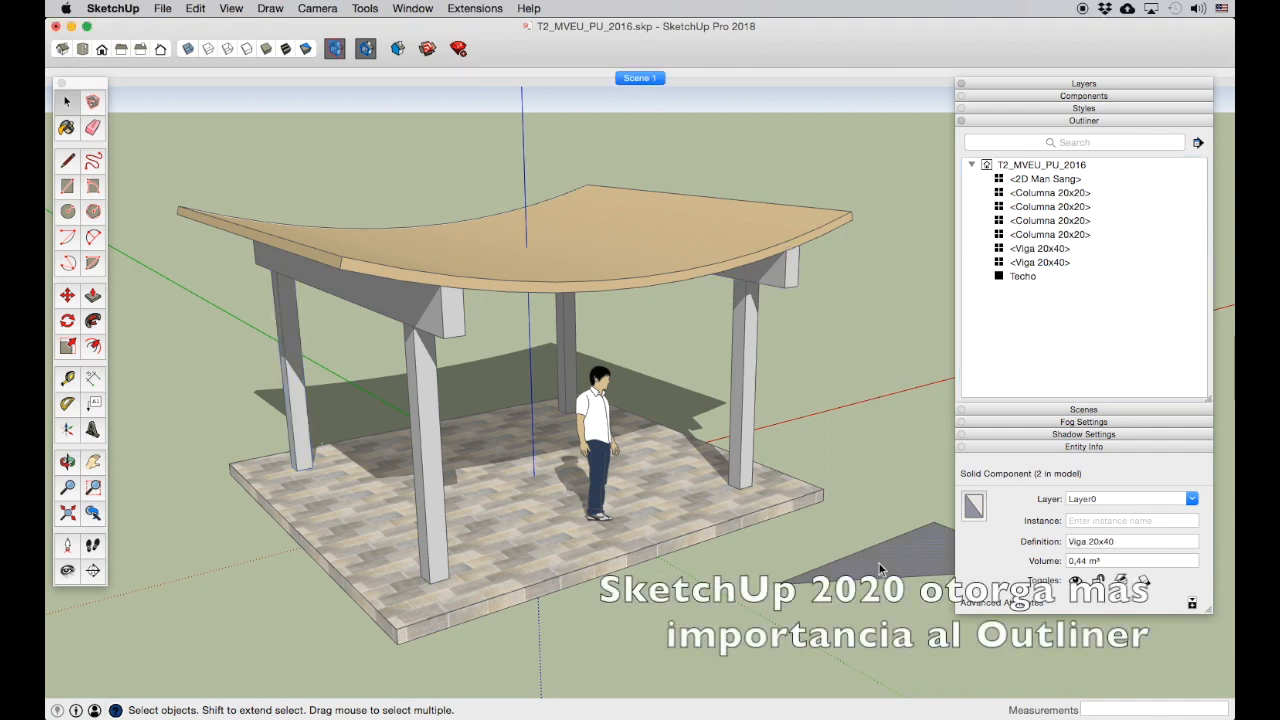
{"action": "left_click", "coordinate": [596, 446]}
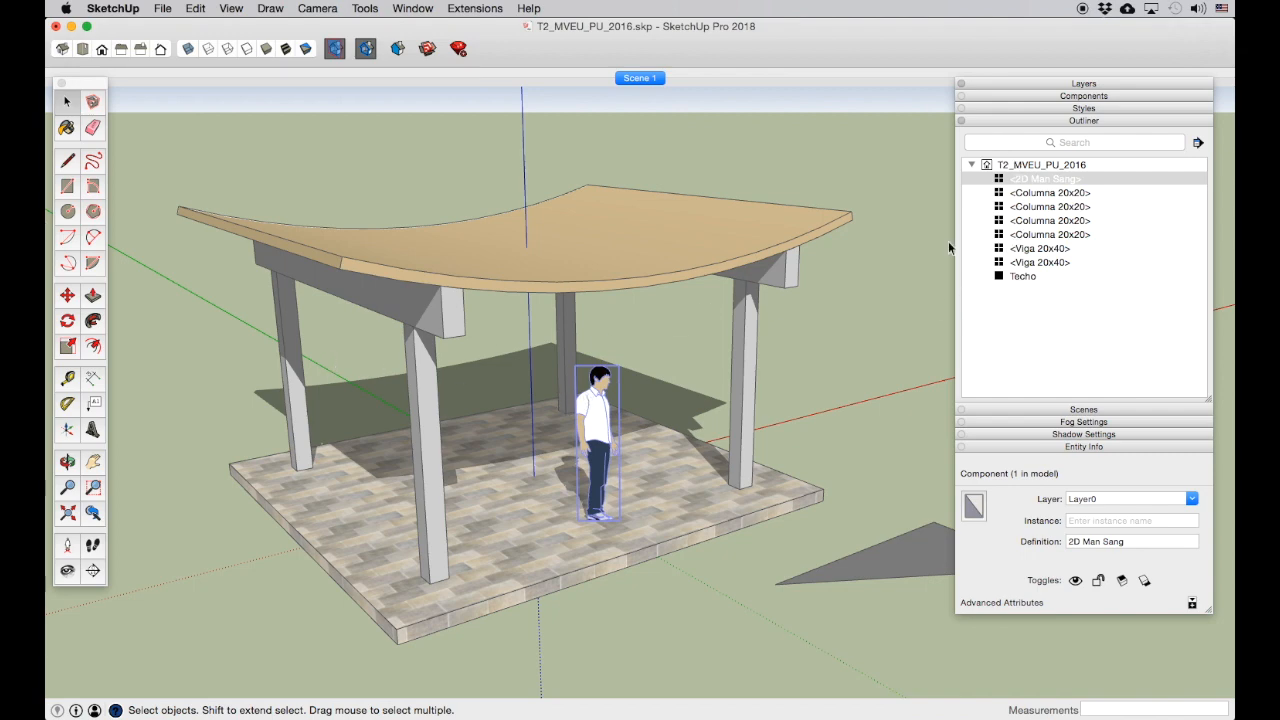
{"action": "left_click", "coordinate": [1024, 277]}
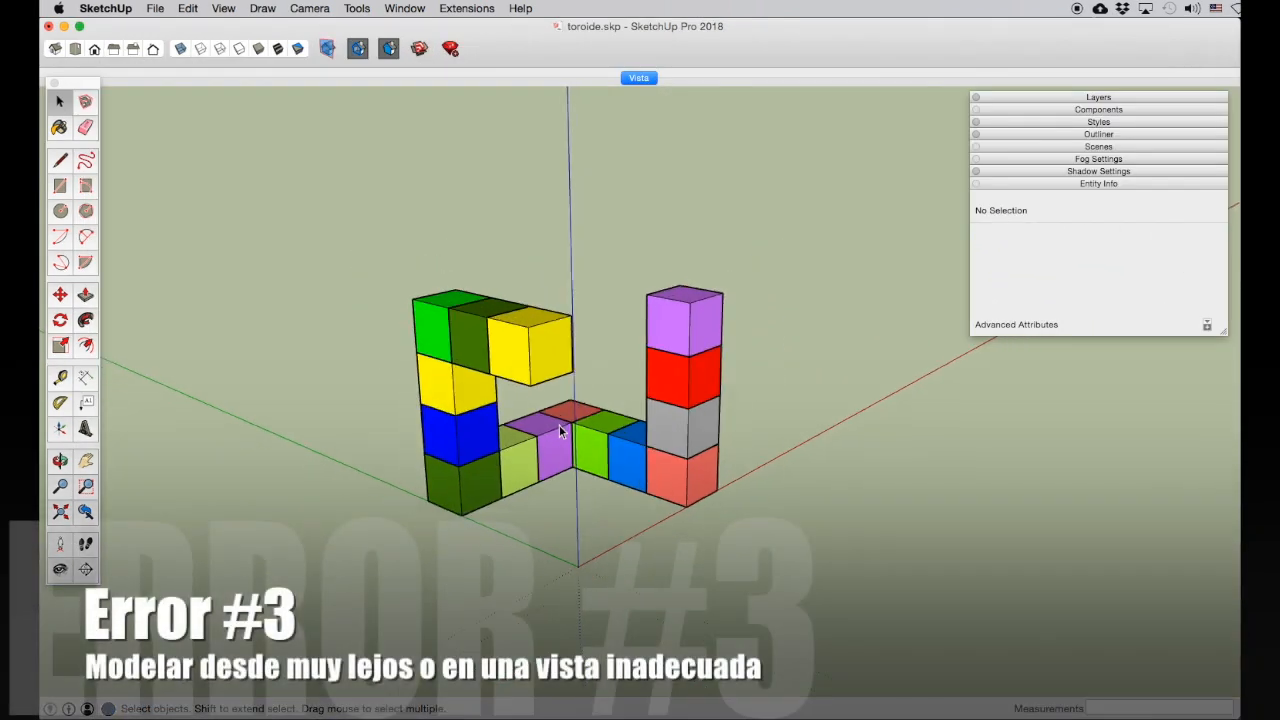
Step: Select the yellow end cube of the upper row and try to pick its corner as the Move base point
{"action": "scroll", "coordinate": [323, 447], "scroll_direction": "up", "scroll_amount": 2}
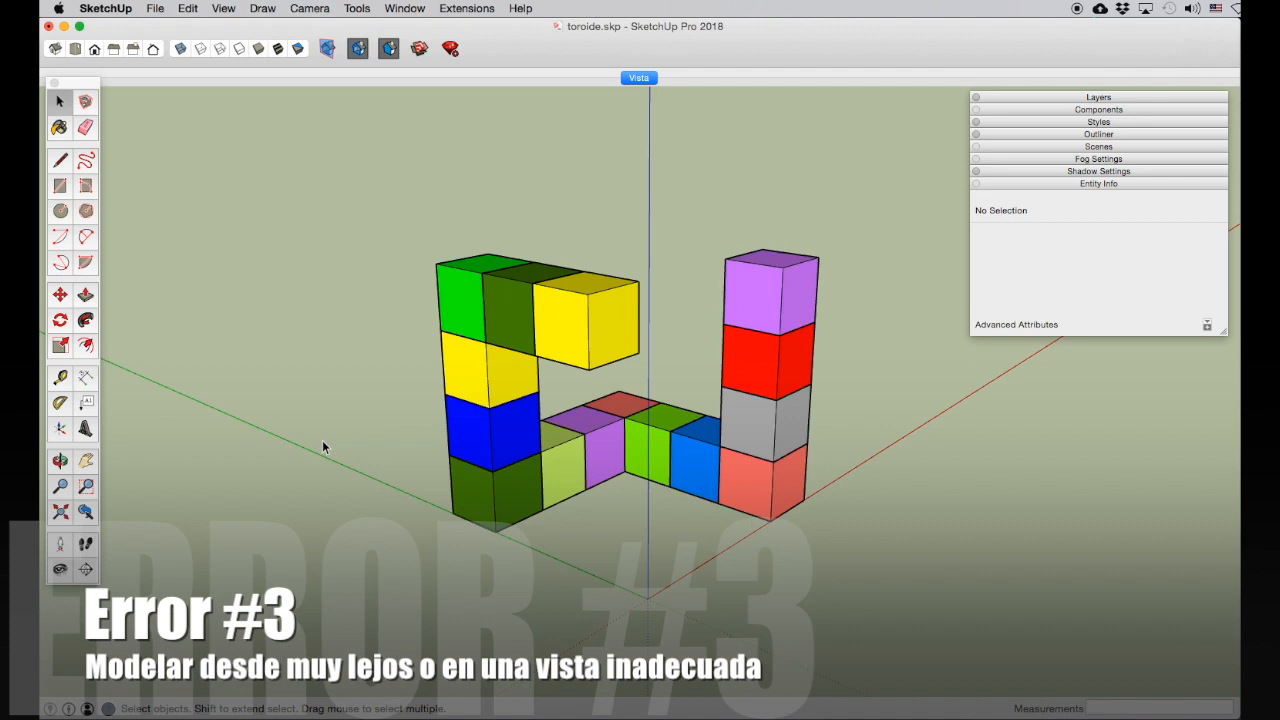
{"action": "left_click", "coordinate": [59, 461]}
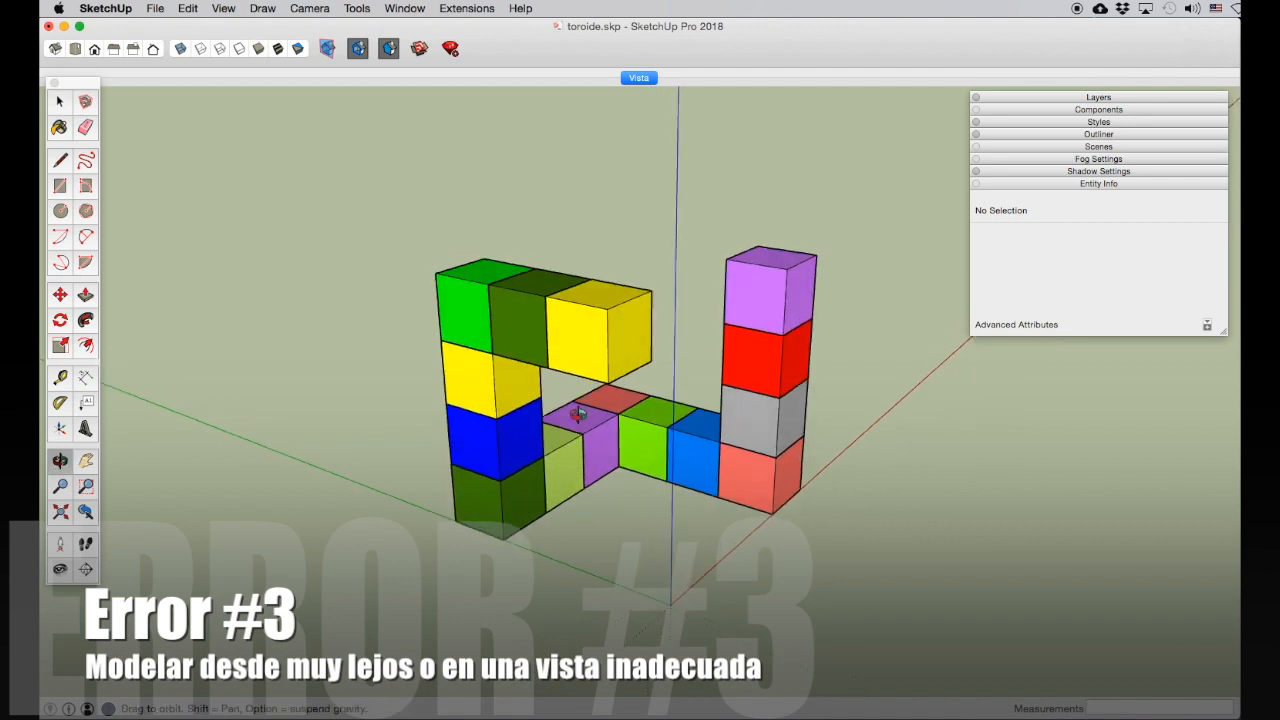
{"action": "scroll", "coordinate": [641, 402], "scroll_direction": "down", "scroll_amount": 3}
{"action": "scroll", "coordinate": [641, 402], "scroll_direction": "down", "scroll_amount": 5}
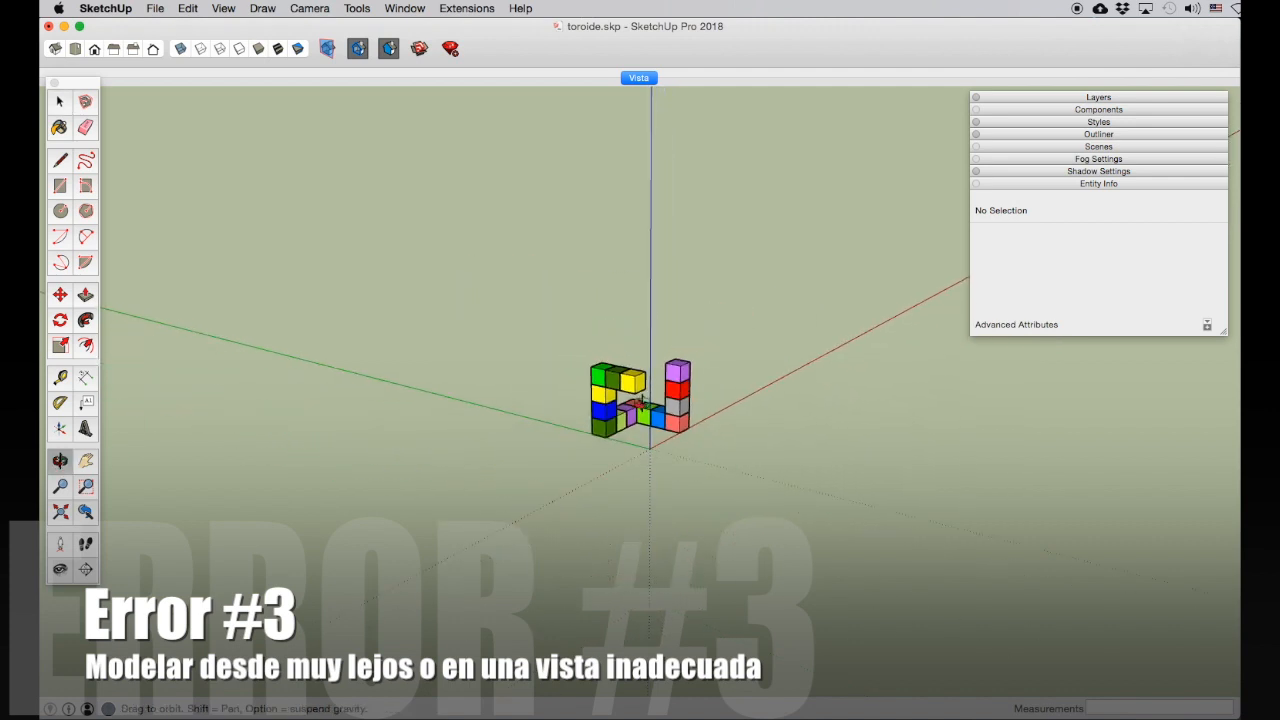
{"action": "left_click", "coordinate": [59, 101]}
{"action": "left_click", "coordinate": [607, 385]}
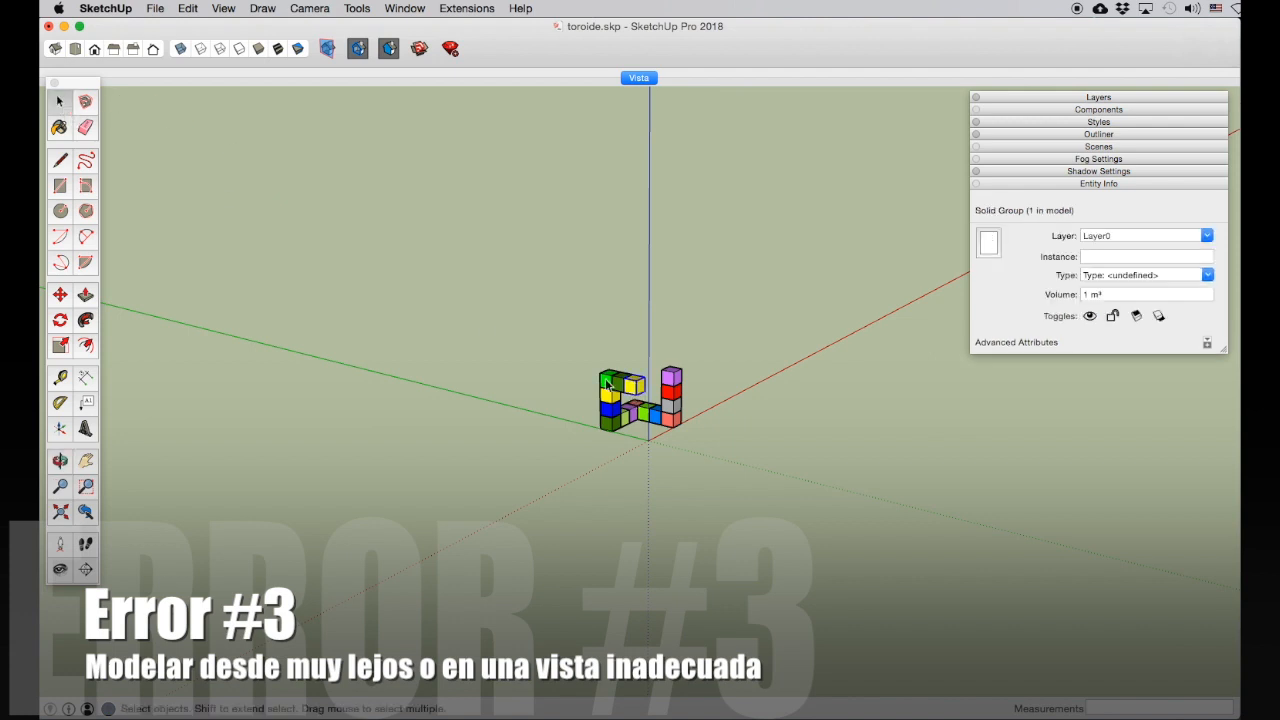
{"action": "left_click", "coordinate": [59, 296]}
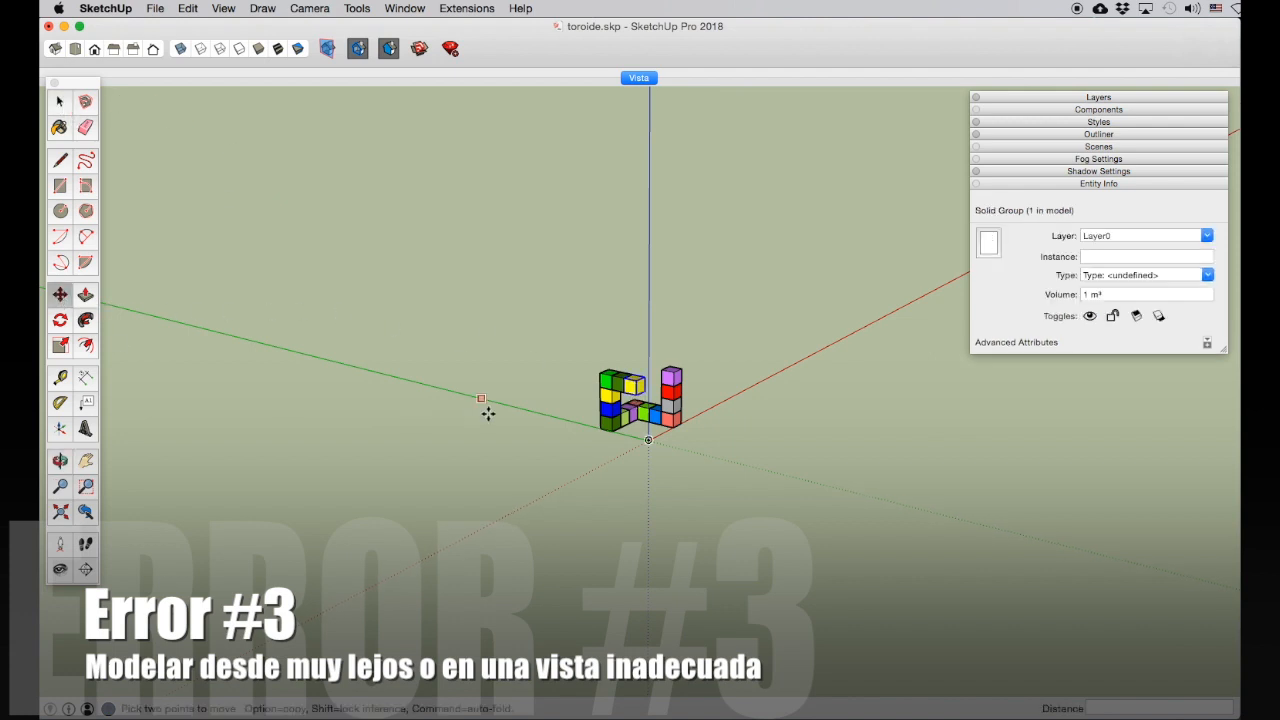
{"action": "left_click", "coordinate": [622, 380]}
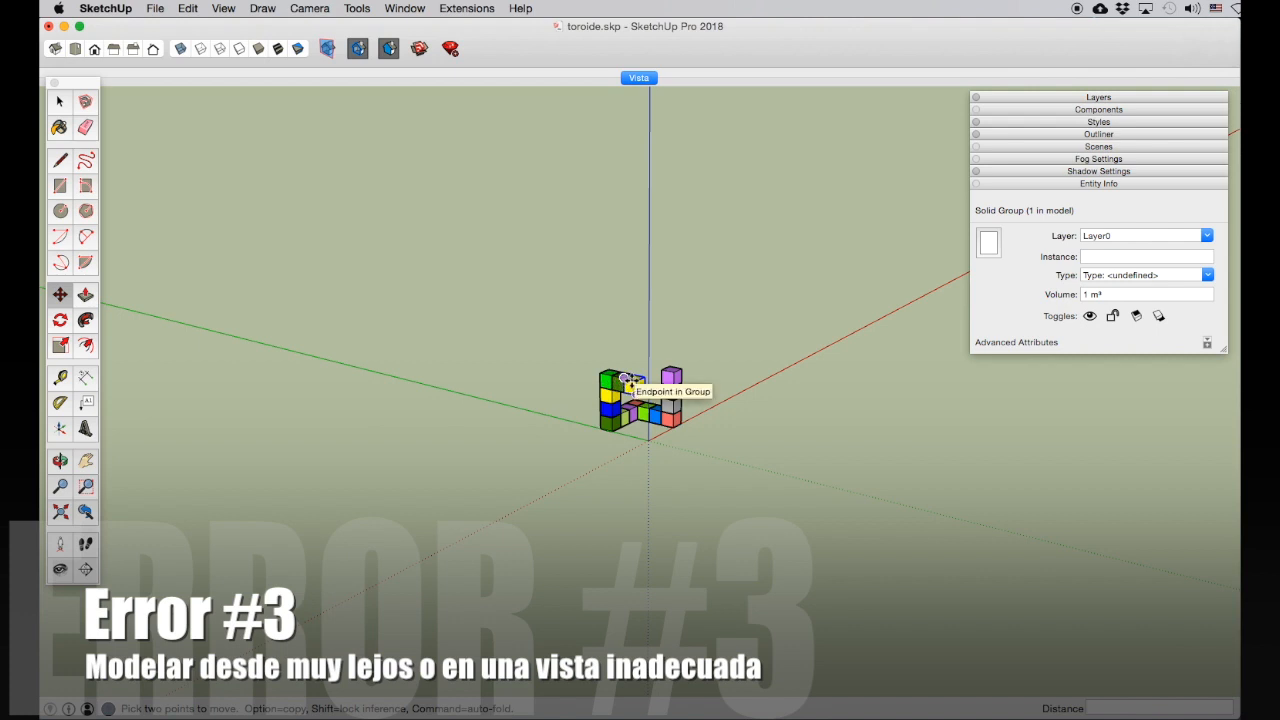
Step: Copy the yellow end cube 1.00 m from corner to corner, extending the upper row toward the column topped in purple
{"action": "scroll", "coordinate": [624, 380], "scroll_direction": "up", "scroll_amount": 10}
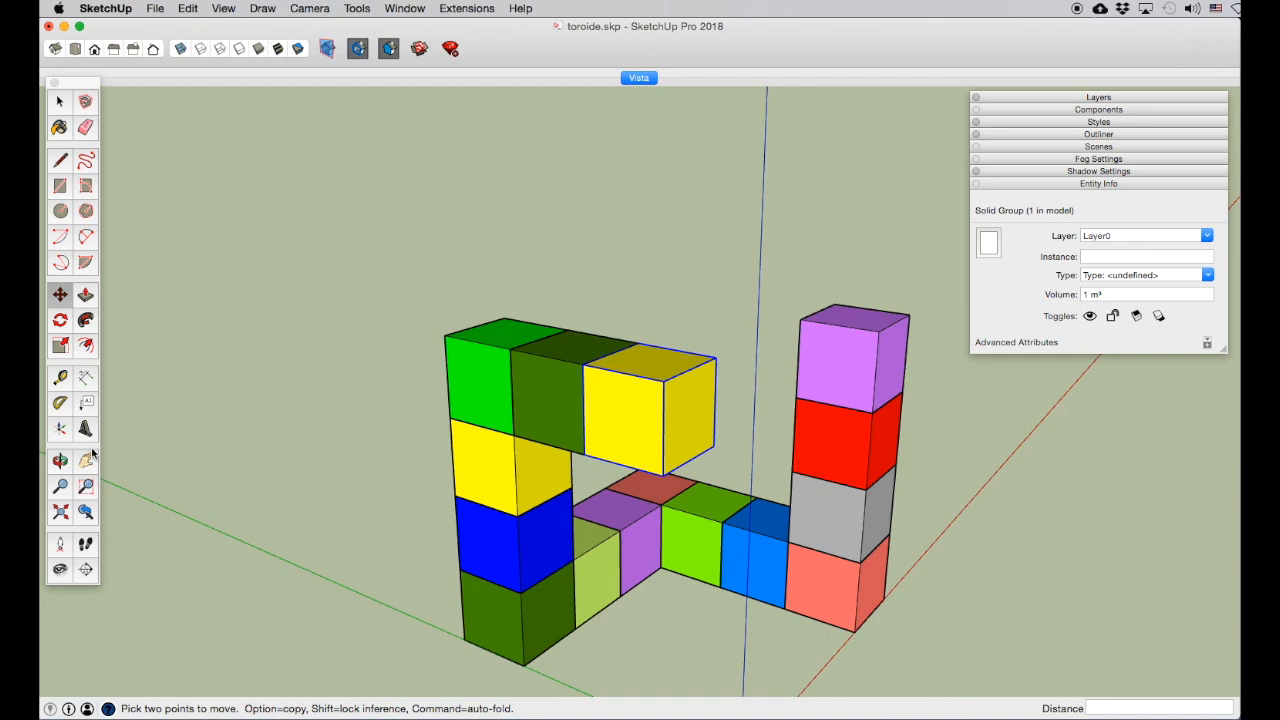
{"action": "left_click", "coordinate": [87, 461]}
{"action": "left_click_drag", "start_coordinate": [578, 414], "coordinate": [493, 344]}
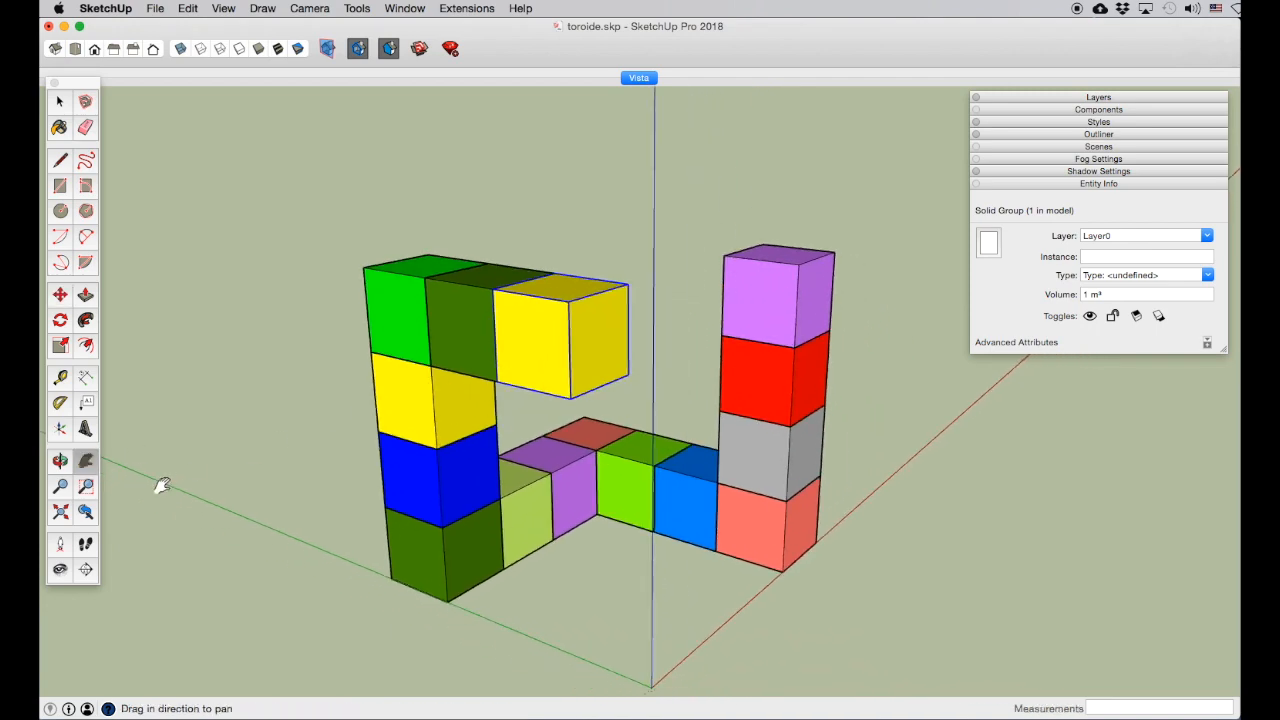
{"action": "left_click", "coordinate": [59, 461]}
{"action": "left_click_drag", "start_coordinate": [560, 400], "coordinate": [601, 441]}
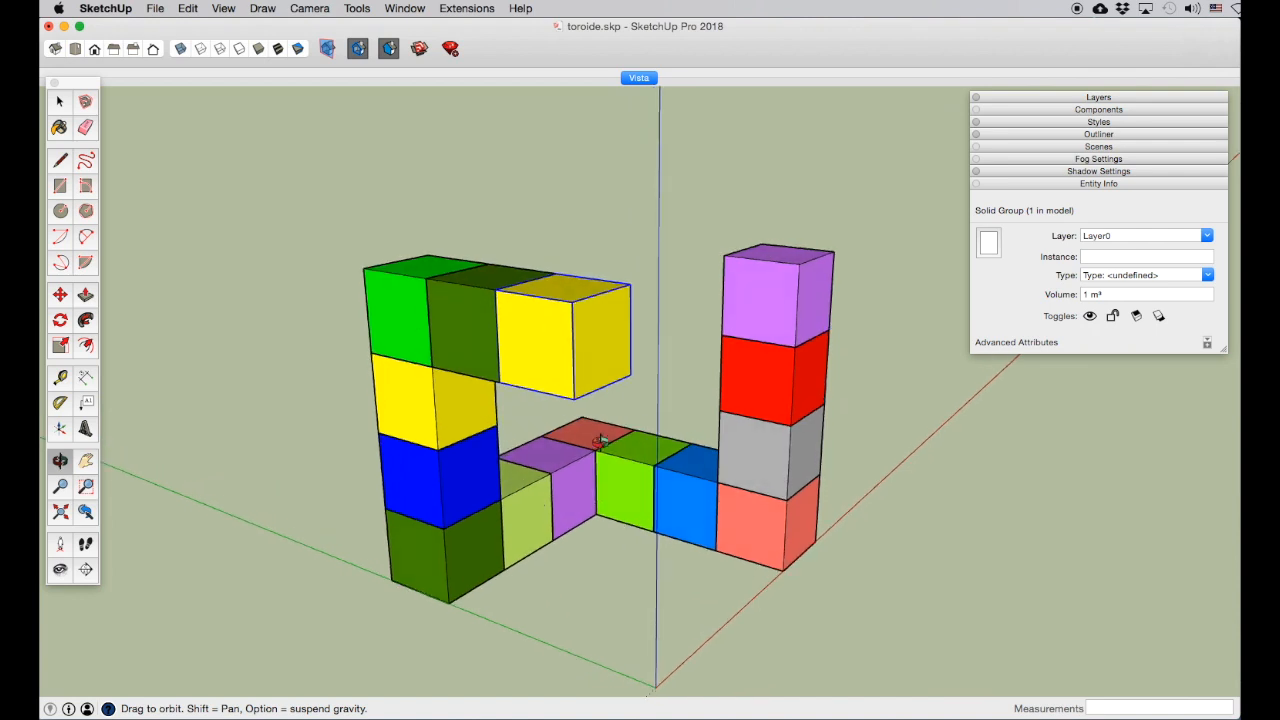
{"action": "left_click", "coordinate": [61, 296]}
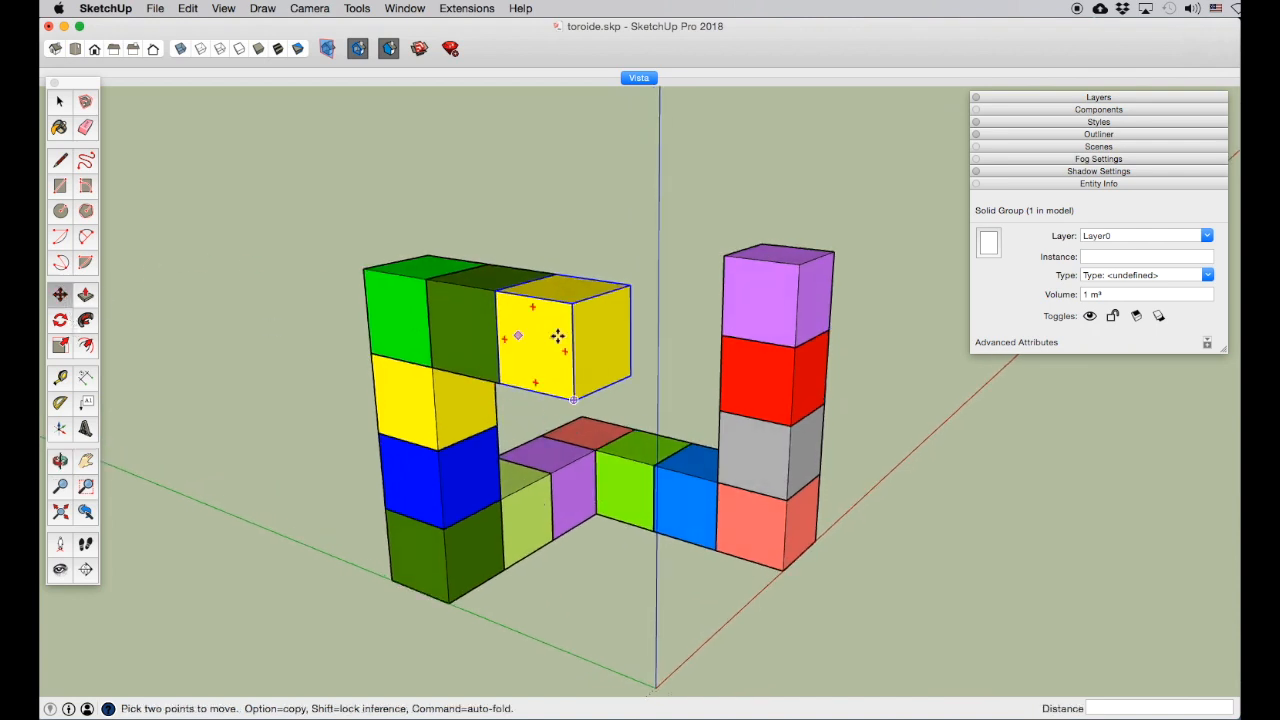
{"action": "left_click", "coordinate": [495, 293]}
{"action": "key", "text": "alt"}
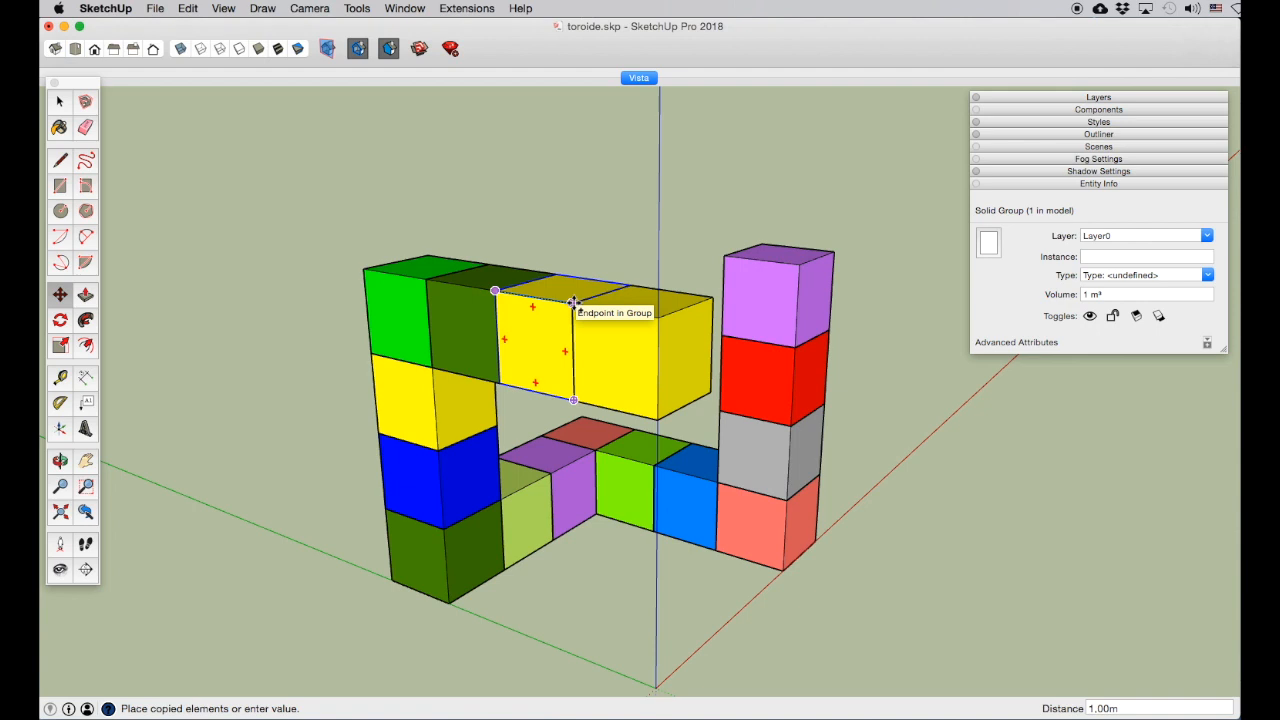
{"action": "left_click", "coordinate": [573, 302]}
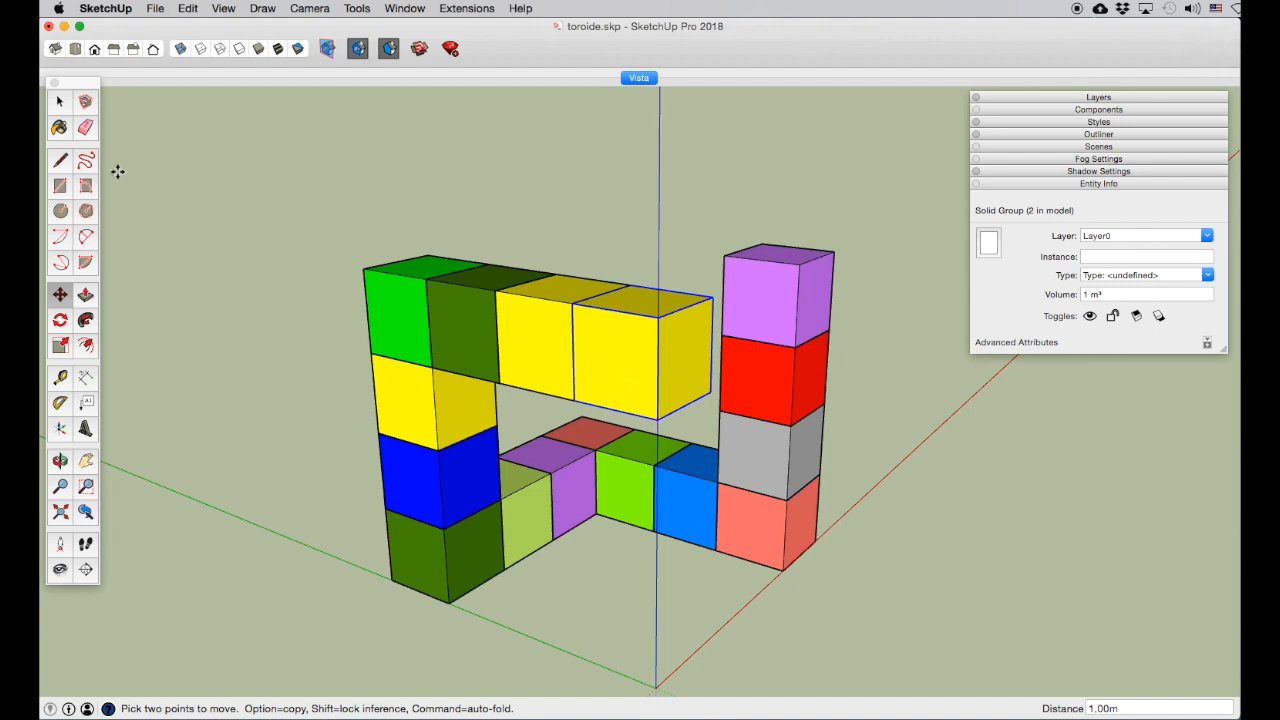
{"action": "left_click", "coordinate": [60, 102]}
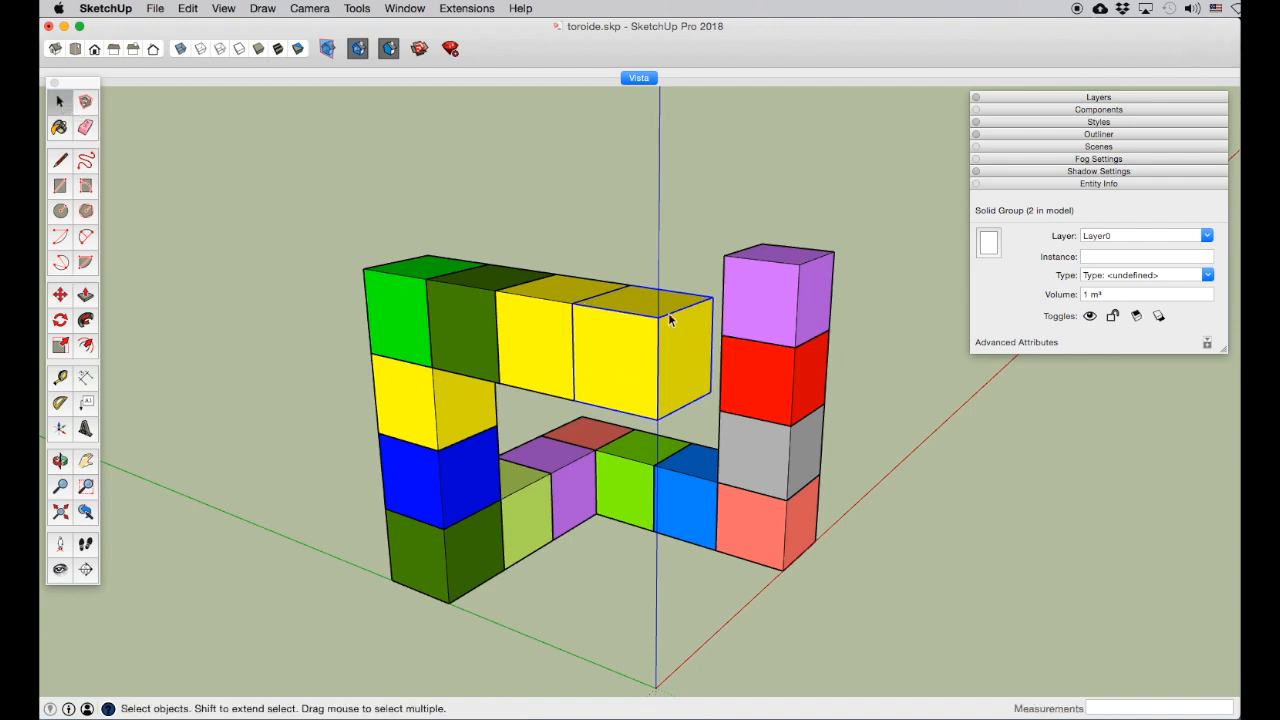
Step: Copy the yellow end cube twice along the red axis, 1.00 m each time, to join the upper row to the purple cube
{"action": "left_click", "coordinate": [58, 461]}
{"action": "mouse_move", "coordinate": [680, 455]}
{"action": "left_mouse_down"}
{"action": "mouse_move", "coordinate": [734, 457]}
{"action": "mouse_move", "coordinate": [466, 486]}
{"action": "mouse_move", "coordinate": [318, 484]}
{"action": "mouse_move", "coordinate": [657, 466]}
{"action": "mouse_move", "coordinate": [691, 486]}
{"action": "mouse_move", "coordinate": [713, 464]}
{"action": "mouse_move", "coordinate": [689, 476]}
{"action": "left_mouse_up"}
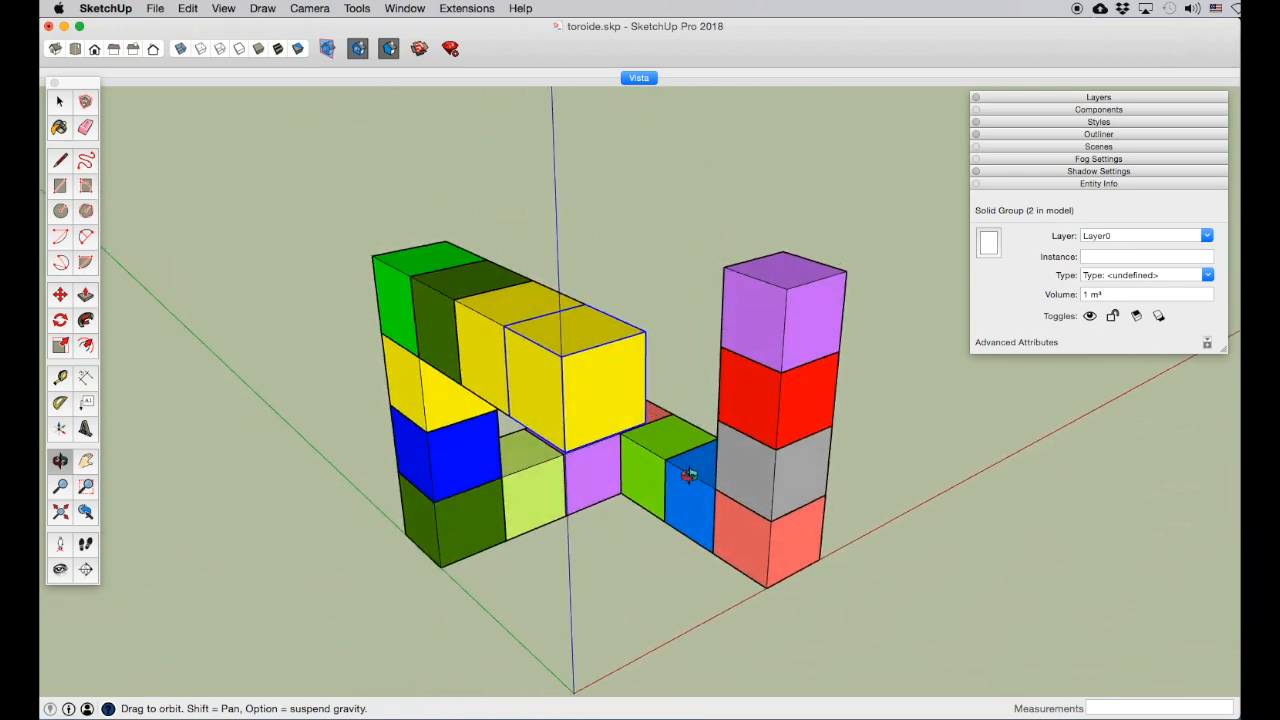
{"action": "left_click", "coordinate": [59, 102]}
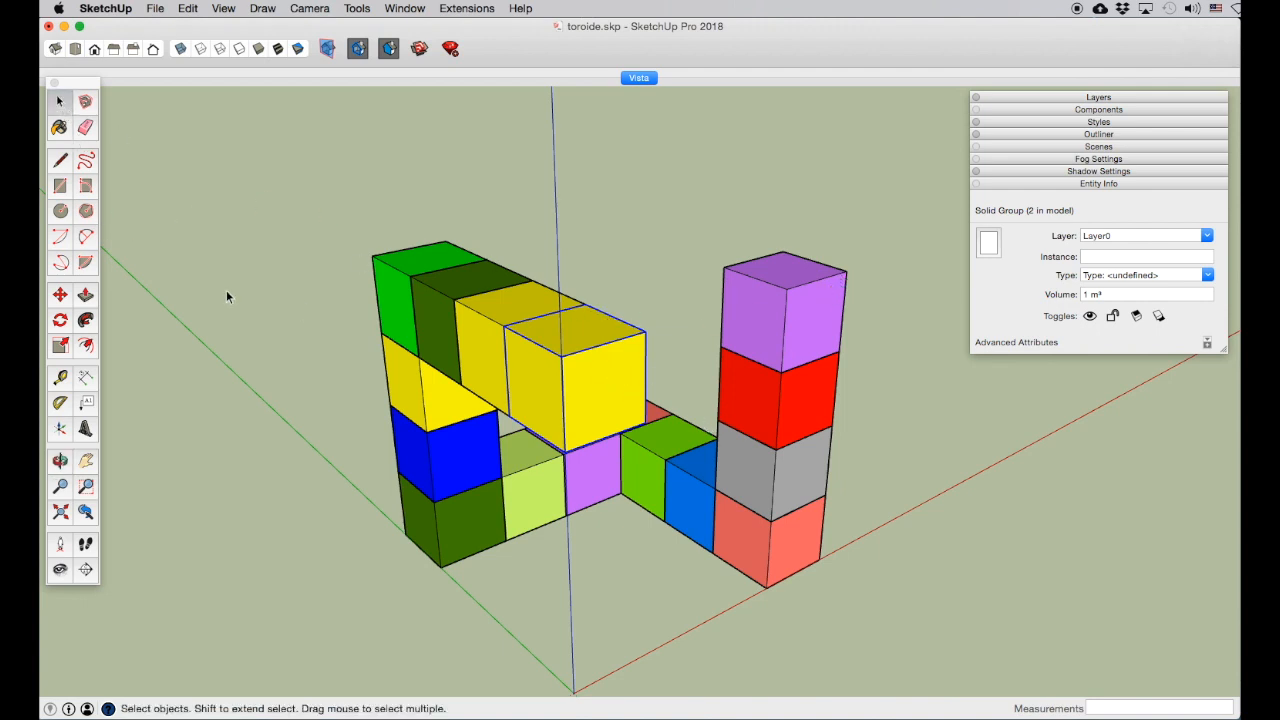
{"action": "left_click", "coordinate": [61, 295]}
{"action": "left_click", "coordinate": [561, 357]}
{"action": "key", "text": "alt"}
{"action": "left_click", "coordinate": [644, 333]}
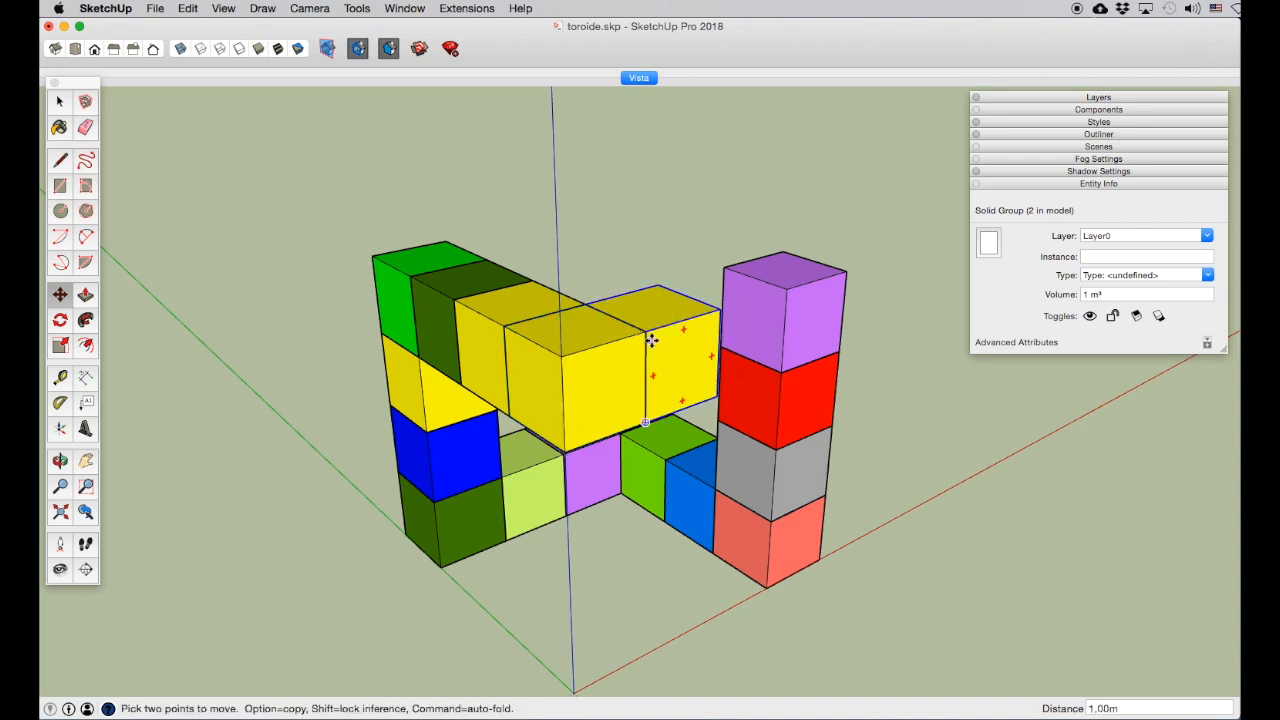
{"action": "left_click", "coordinate": [645, 332]}
{"action": "left_click", "coordinate": [728, 308]}
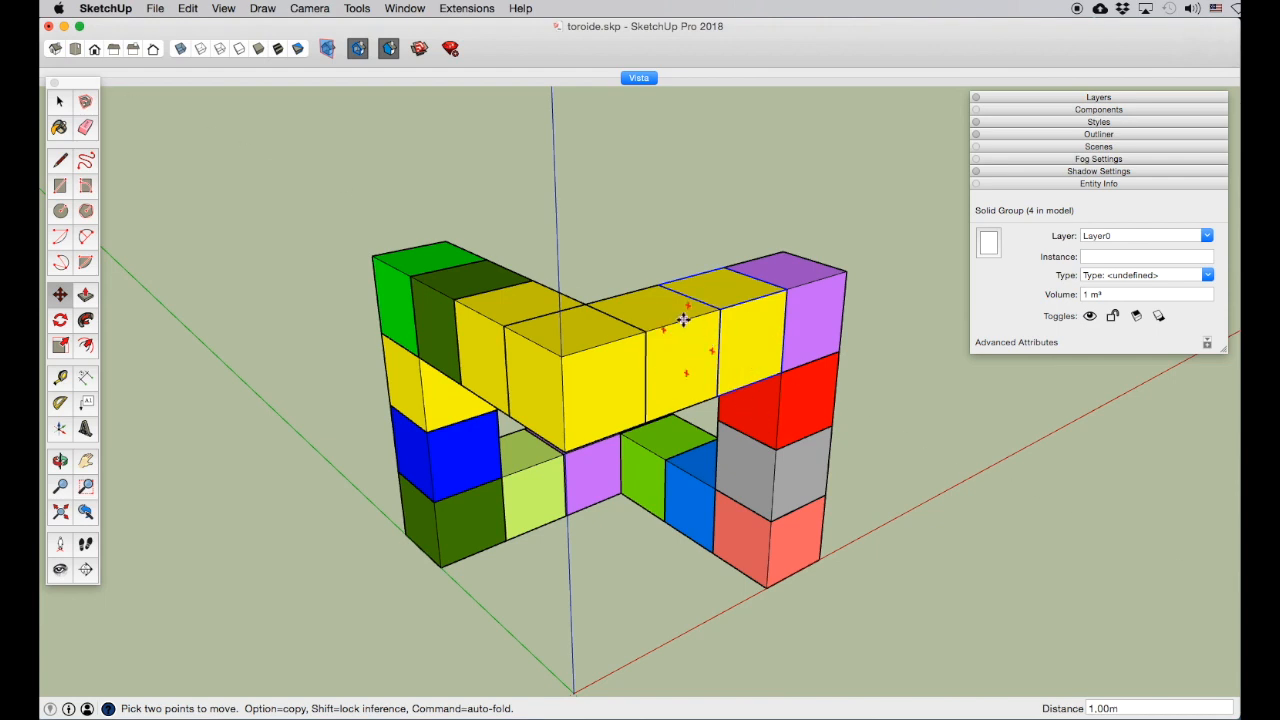
Step: Copy the yellow cube beside the purple one 1.00 m upward, snapping from its lower corner to its upper corner
{"action": "scroll", "coordinate": [682, 325], "scroll_direction": "down", "scroll_amount": 5}
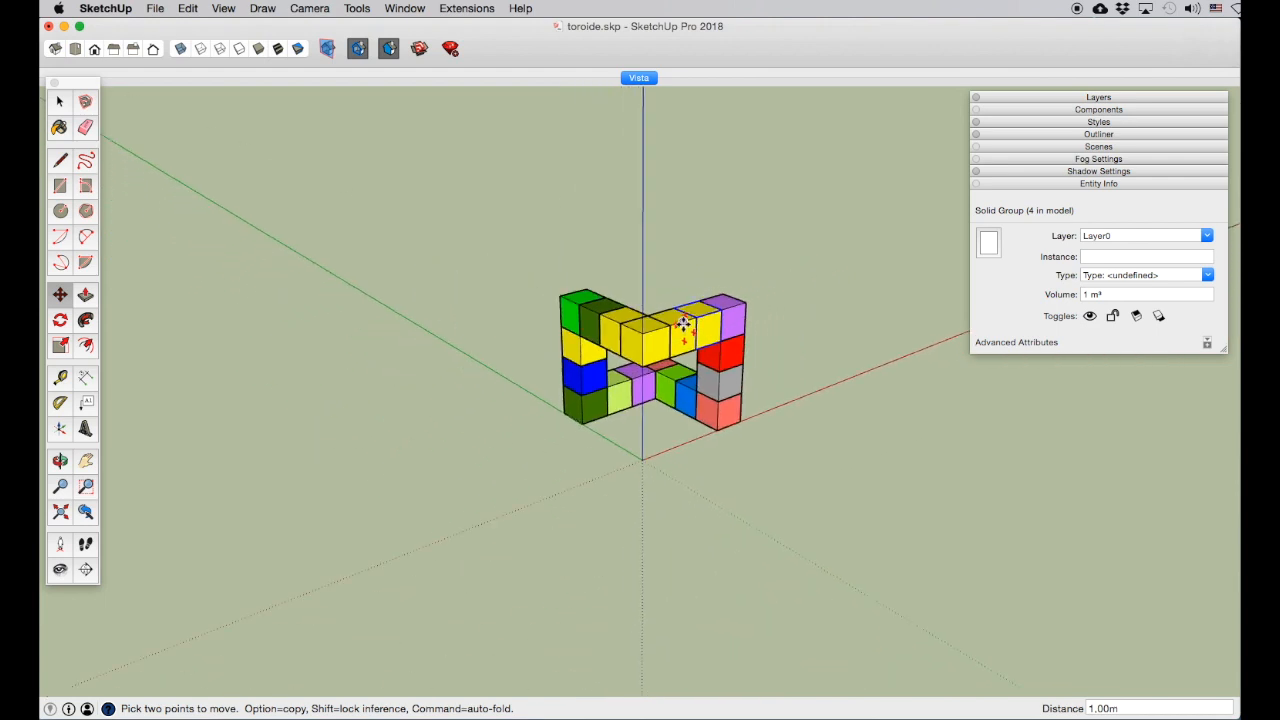
{"action": "scroll", "coordinate": [670, 340], "scroll_direction": "down", "scroll_amount": 3}
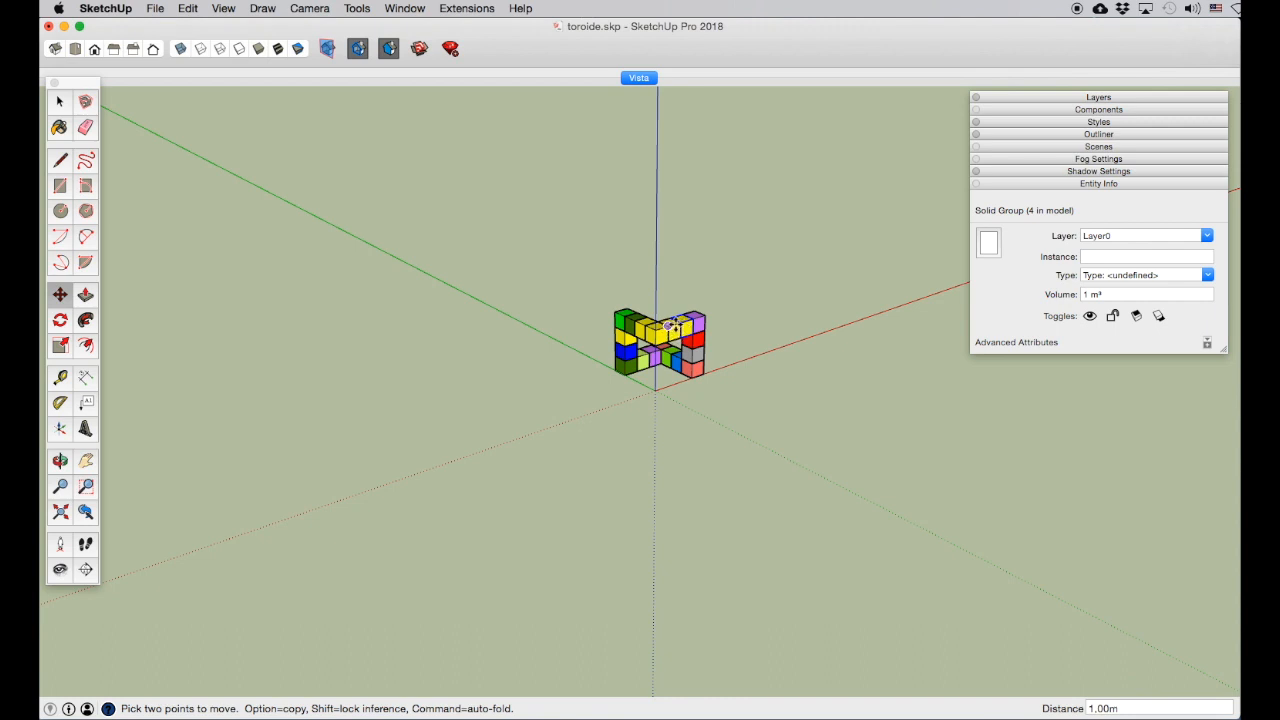
{"action": "scroll", "coordinate": [680, 325], "scroll_direction": "up", "scroll_amount": 10}
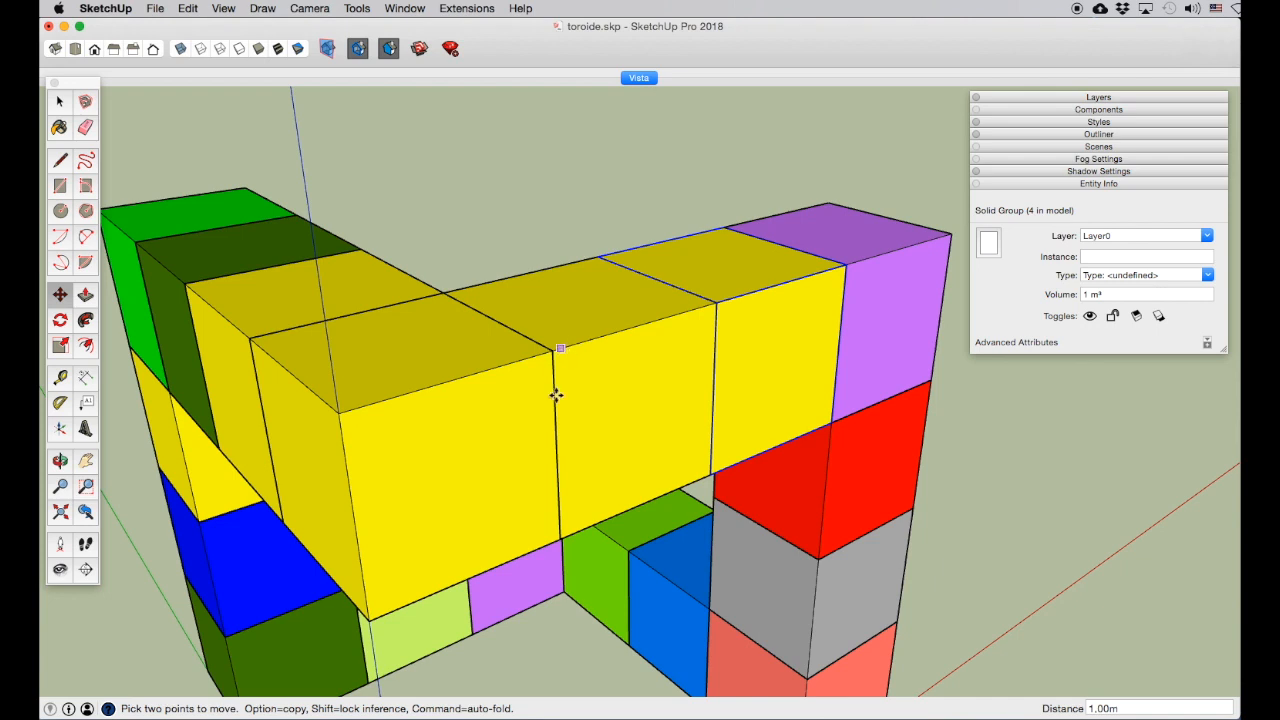
{"action": "left_click", "coordinate": [710, 472], "text": "alt"}
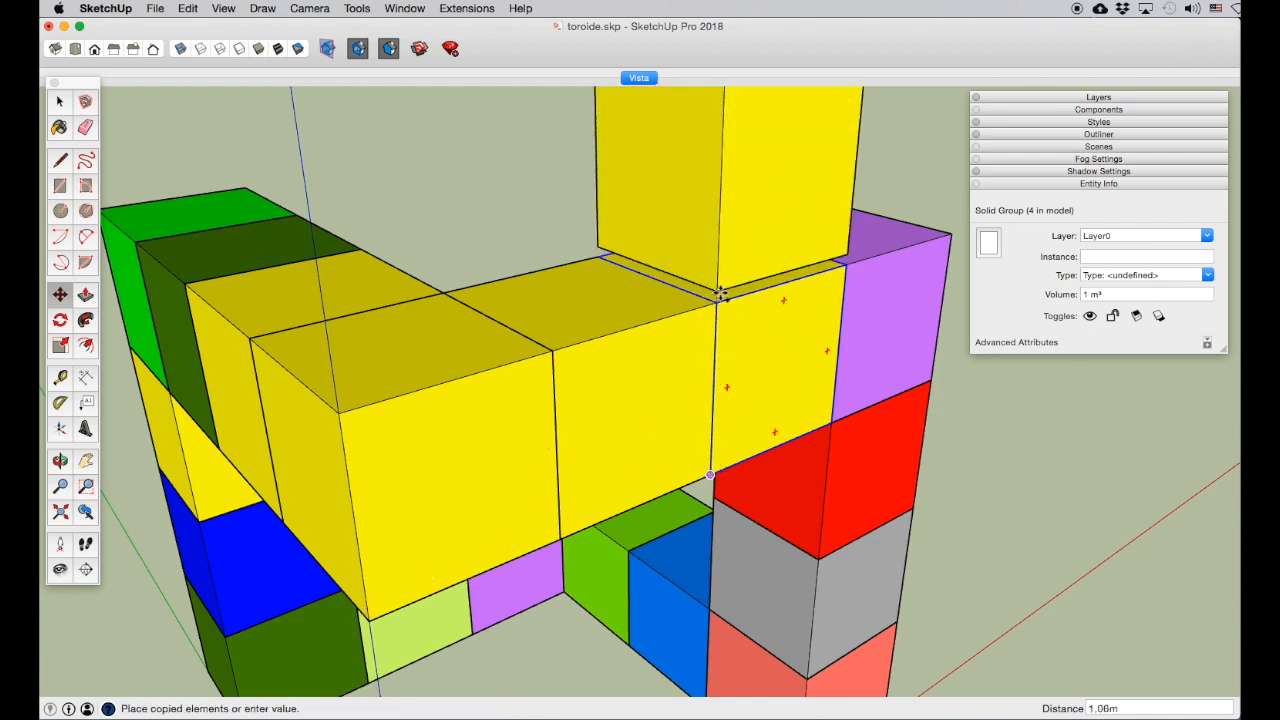
{"action": "scroll", "coordinate": [718, 302], "scroll_direction": "down", "scroll_amount": 5}
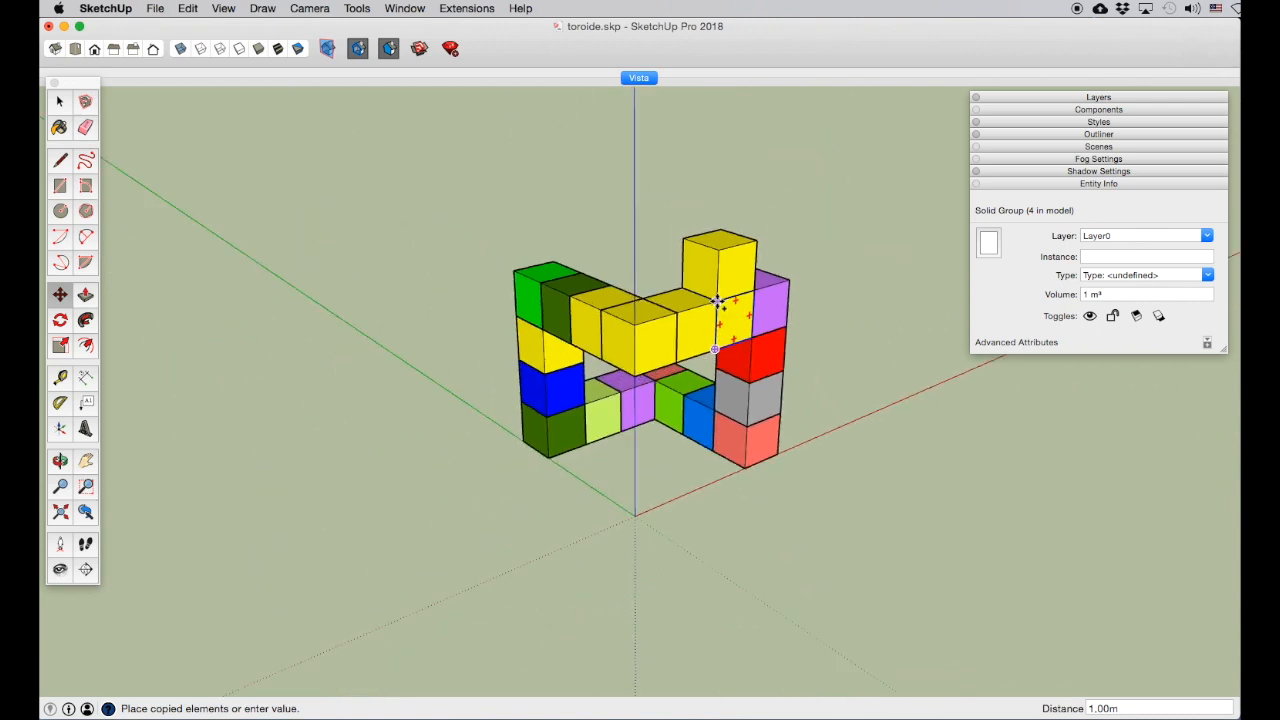
{"action": "scroll", "coordinate": [720, 300], "scroll_direction": "up", "scroll_amount": 8}
{"action": "left_click", "coordinate": [718, 298]}
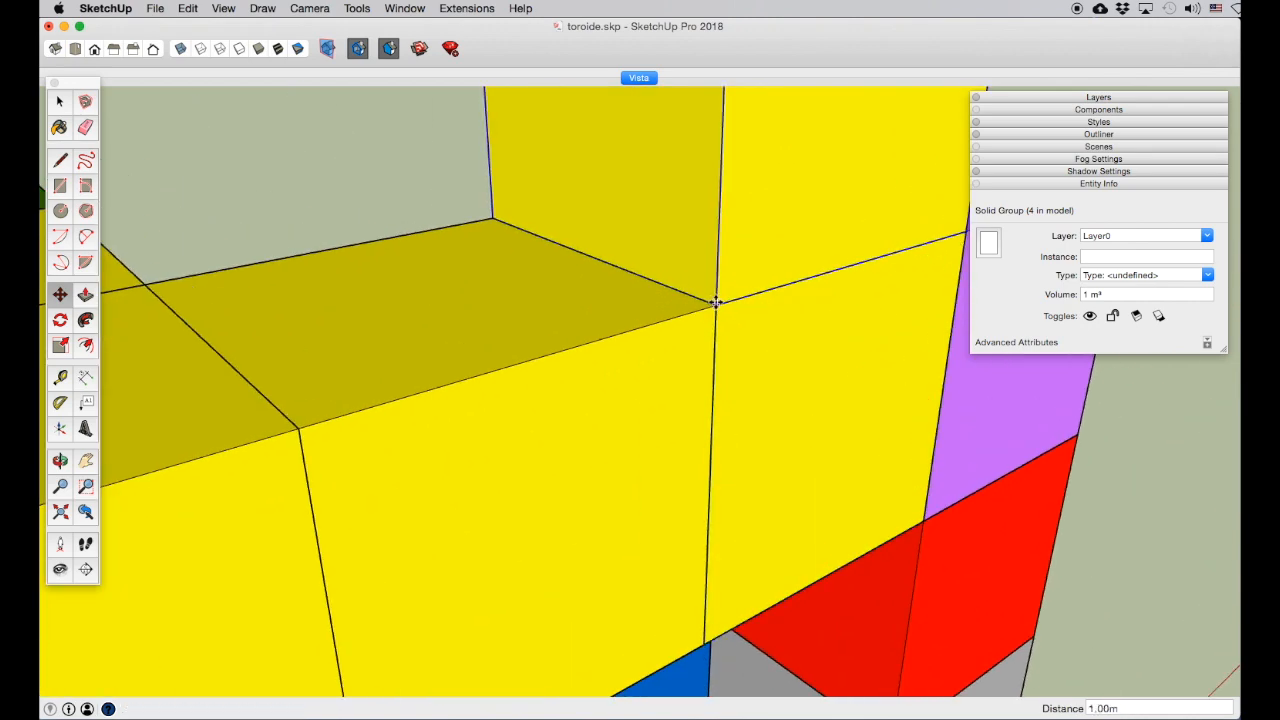
{"action": "scroll", "coordinate": [723, 354], "scroll_direction": "down", "scroll_amount": 8}
{"action": "scroll", "coordinate": [723, 357], "scroll_direction": "down", "scroll_amount": 3}
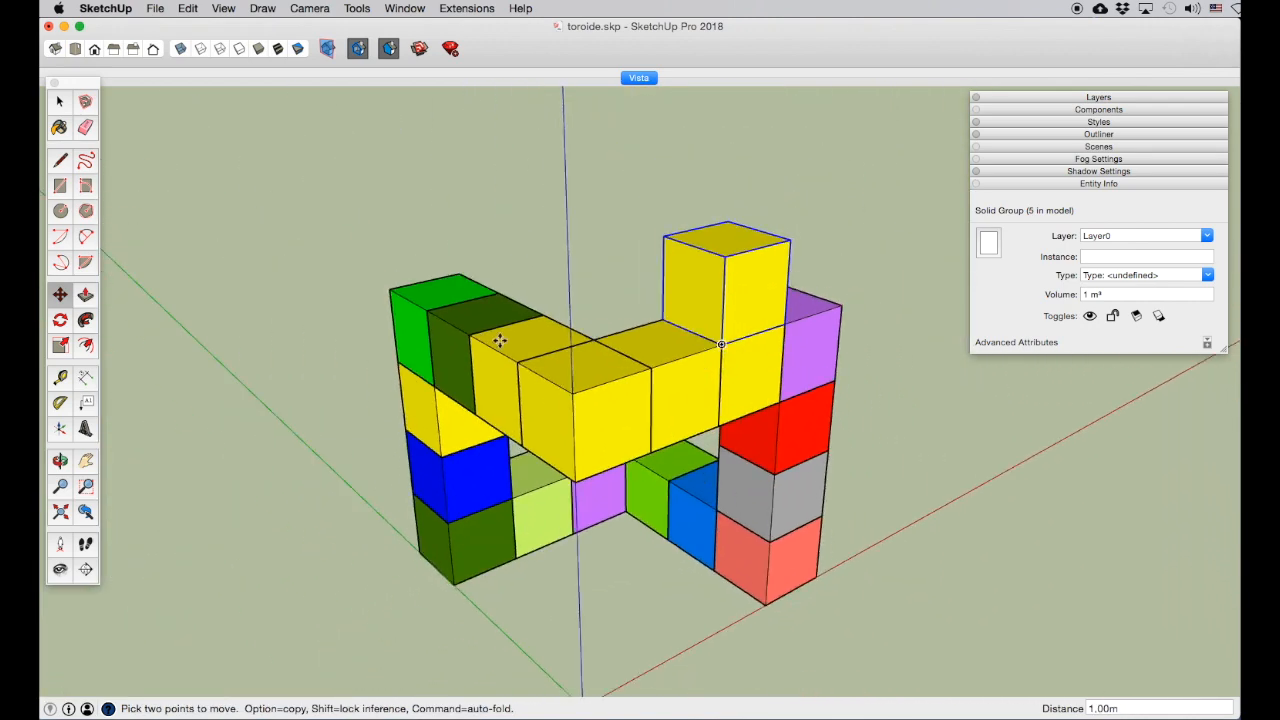
Step: Switch the camera to Parallel Projection and show the cubes in the standard front view
{"action": "left_click", "coordinate": [60, 460]}
{"action": "left_click_drag", "start_coordinate": [600, 480], "coordinate": [683, 418]}
{"action": "scroll", "coordinate": [683, 418], "scroll_direction": "down", "scroll_amount": 3}
{"action": "middle_click_drag", "start_coordinate": [686, 412], "coordinate": [636, 510]}
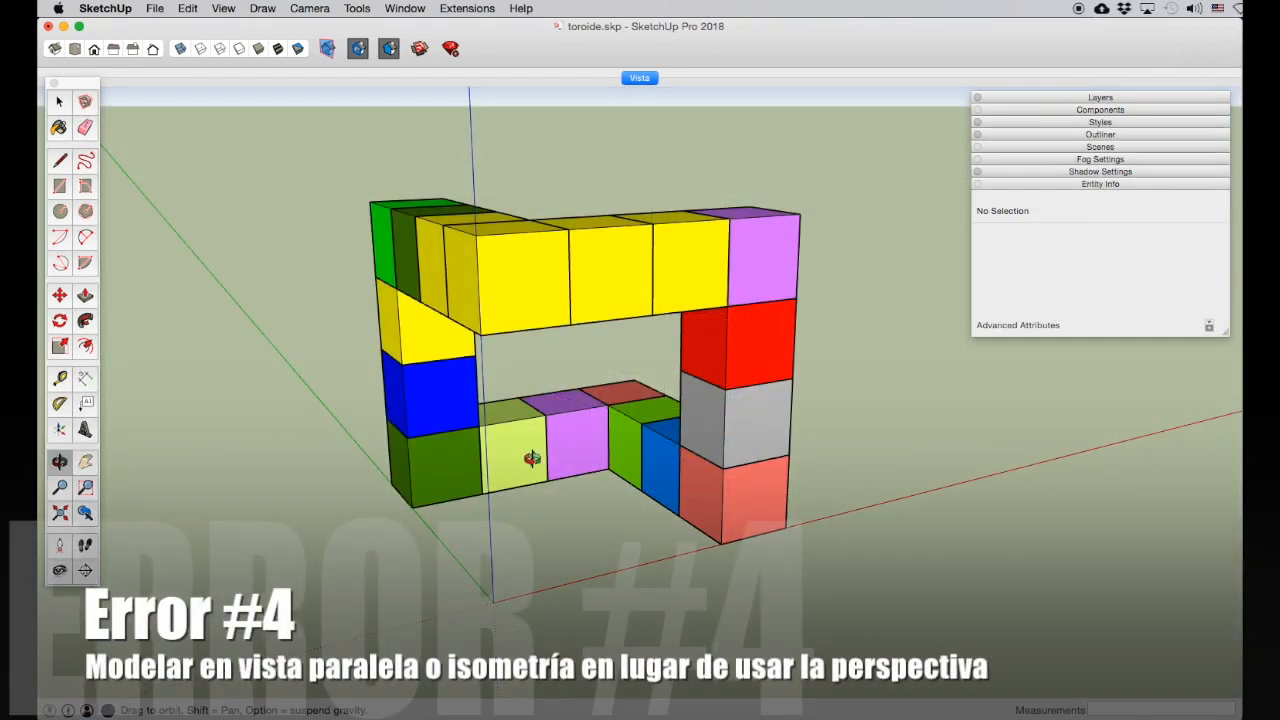
{"action": "left_click_drag", "start_coordinate": [532, 458], "coordinate": [580, 451]}
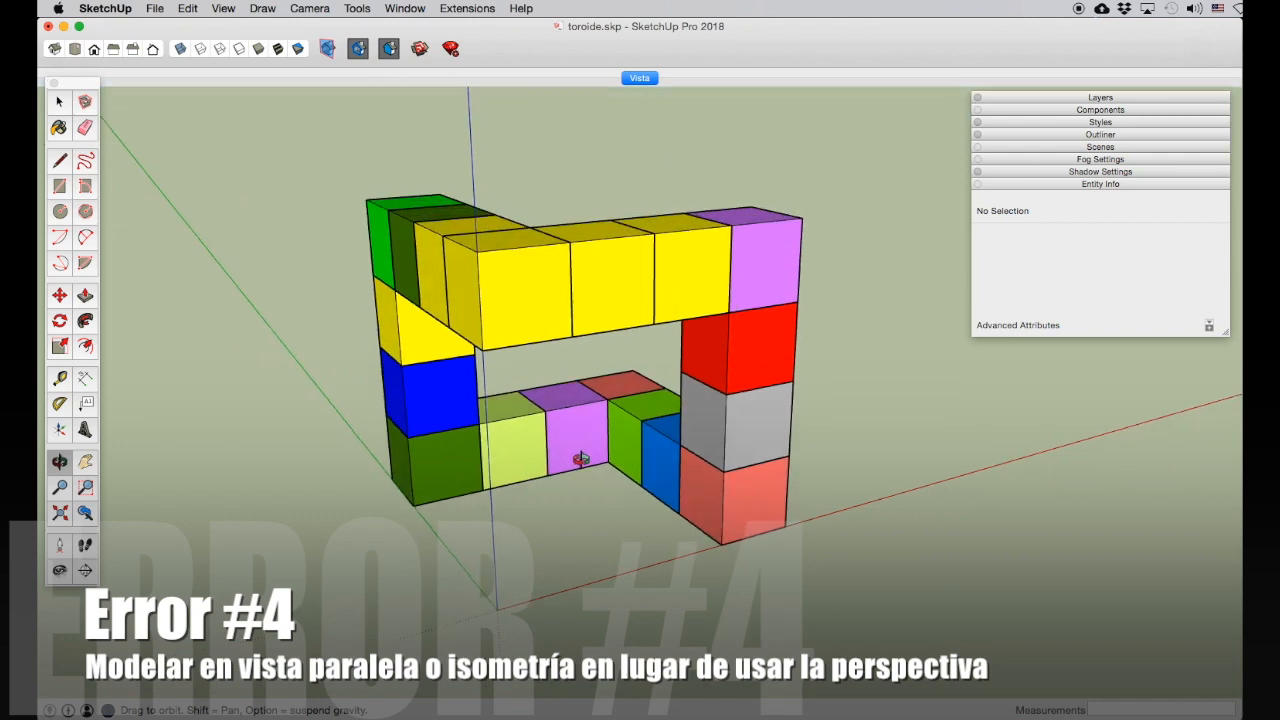
{"action": "left_click", "coordinate": [230, 8]}
{"action": "mouse_move", "coordinate": [309, 8]}
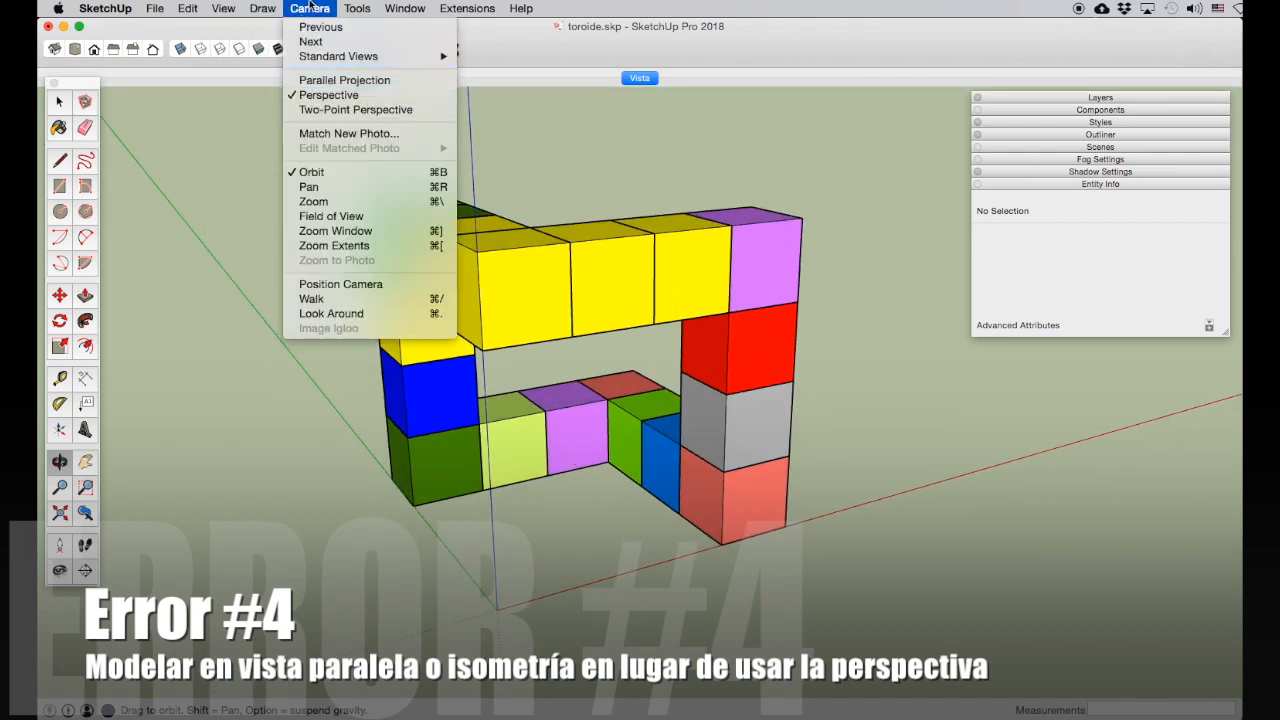
{"action": "left_click", "coordinate": [323, 84]}
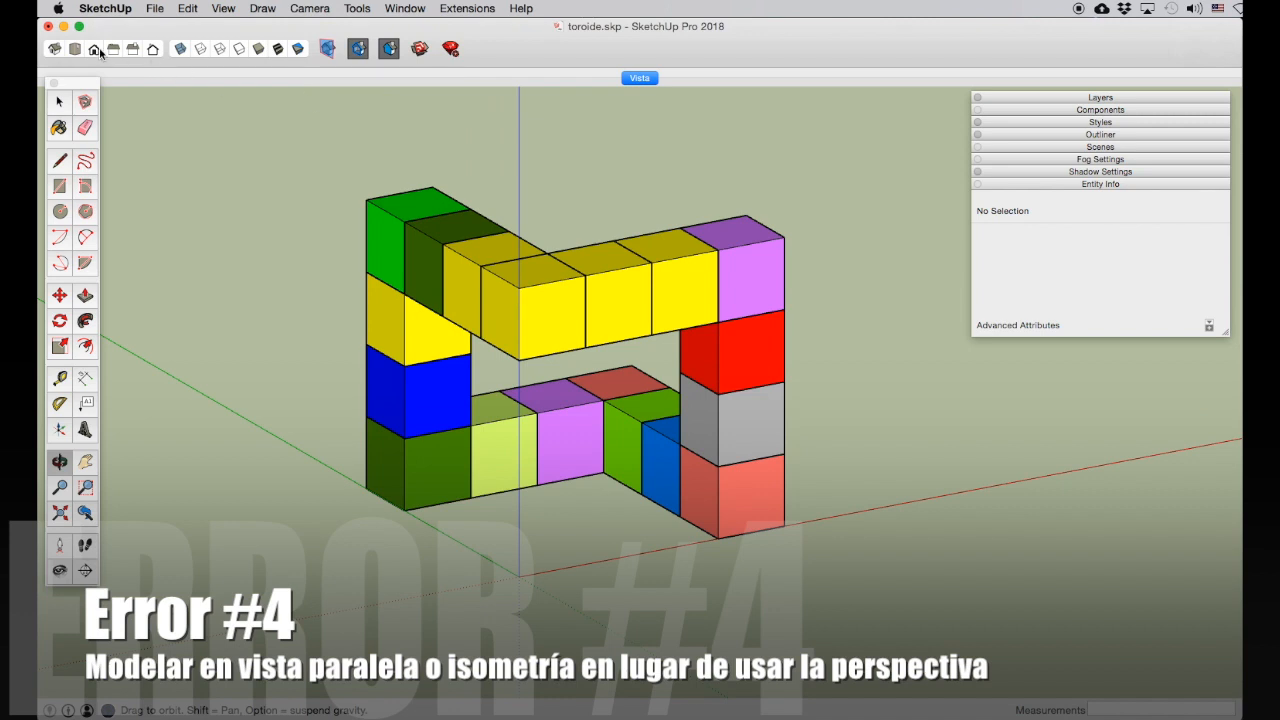
{"action": "left_click", "coordinate": [95, 50]}
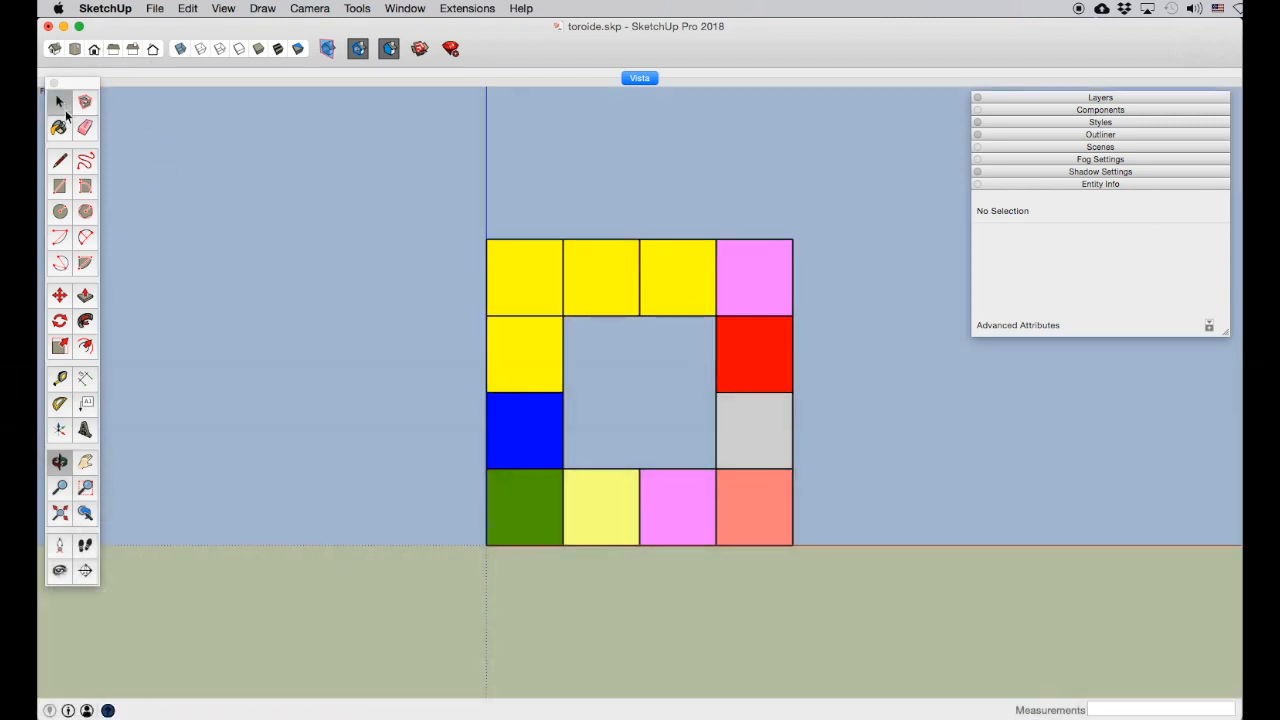
Step: Copy the yellow cube above the blue one 1.50 m horizontally in the front view and check the copy's depth in 3D
{"action": "left_click", "coordinate": [60, 102]}
{"action": "left_click", "coordinate": [521, 347]}
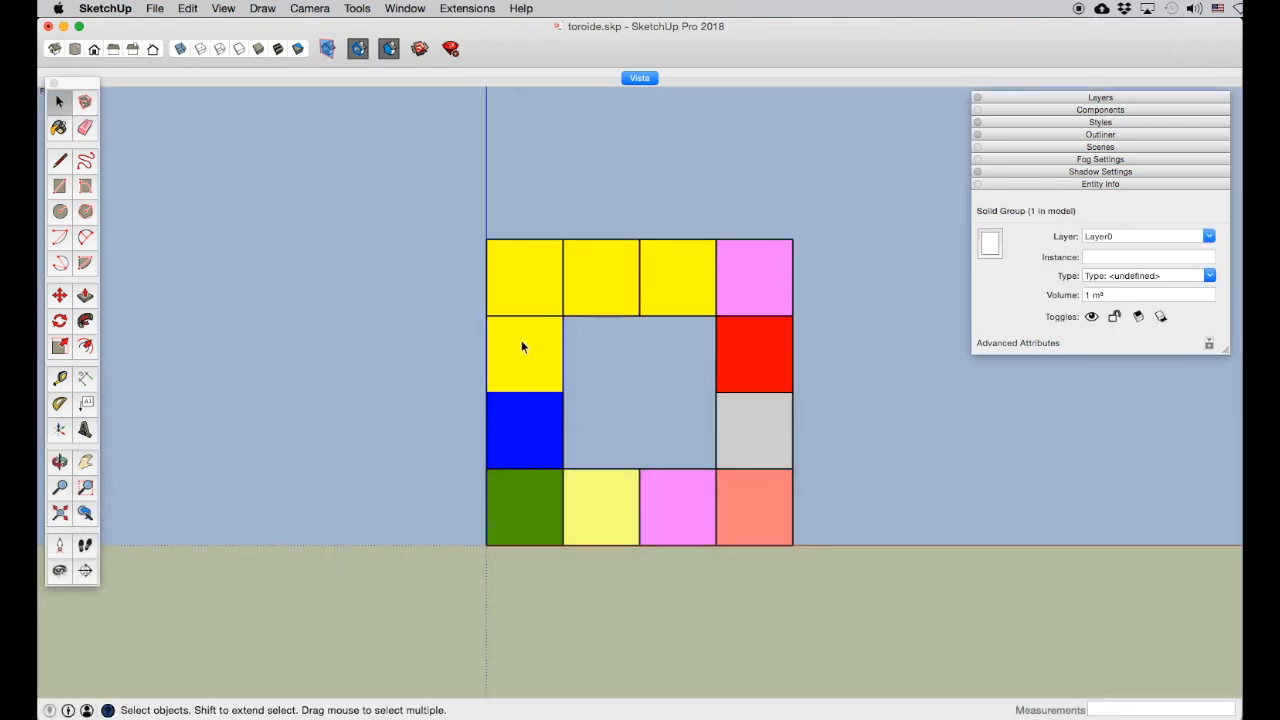
{"action": "left_click", "coordinate": [60, 295]}
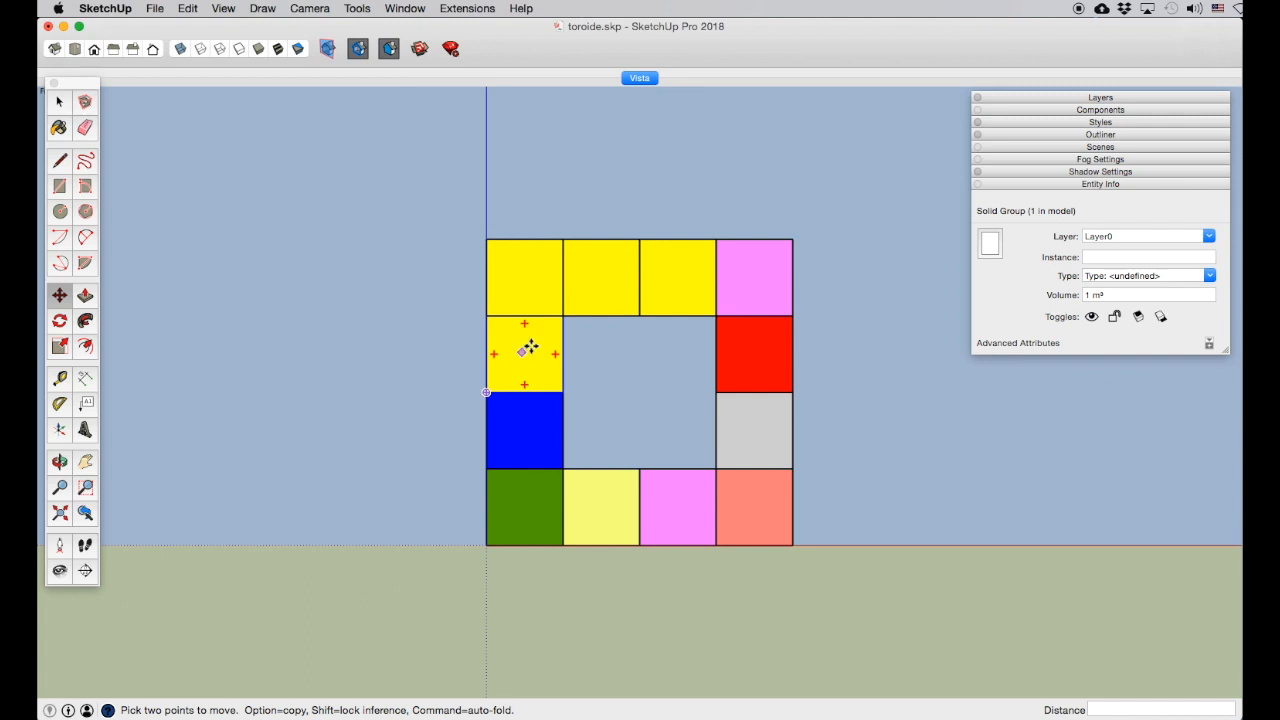
{"action": "left_click", "coordinate": [563, 318]}
{"action": "key", "text": "alt"}
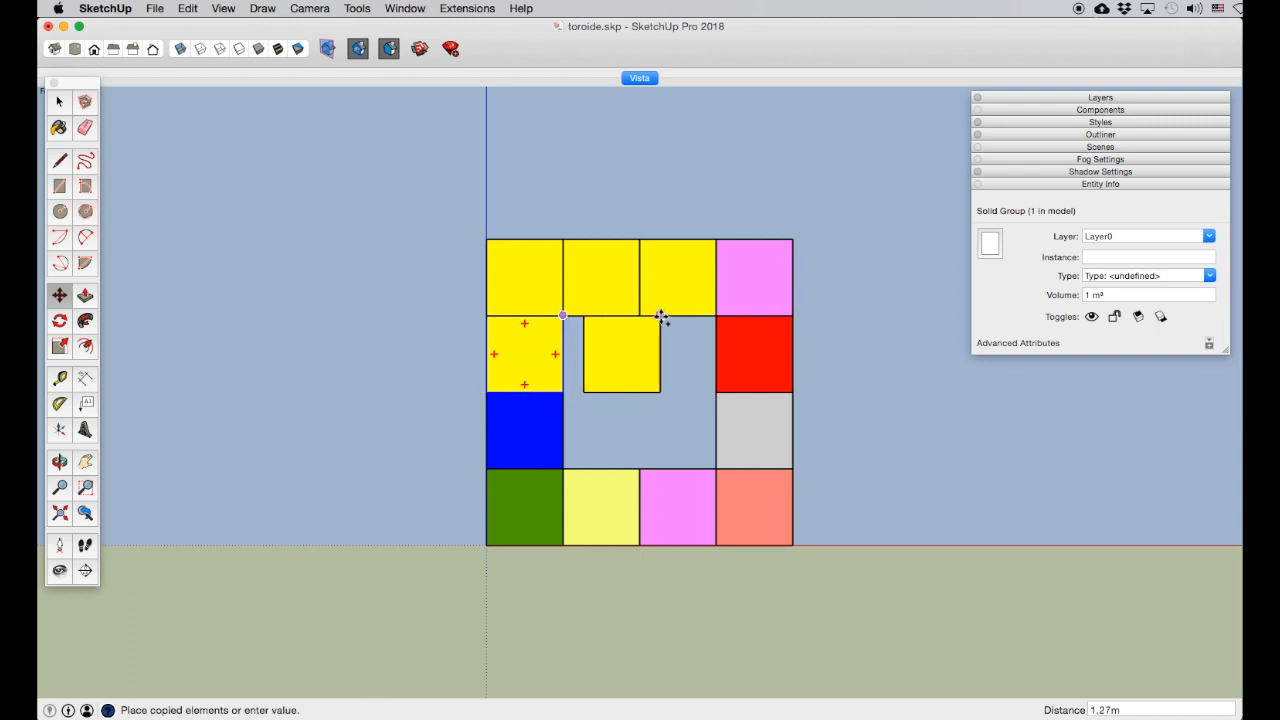
{"action": "left_click", "coordinate": [674, 316]}
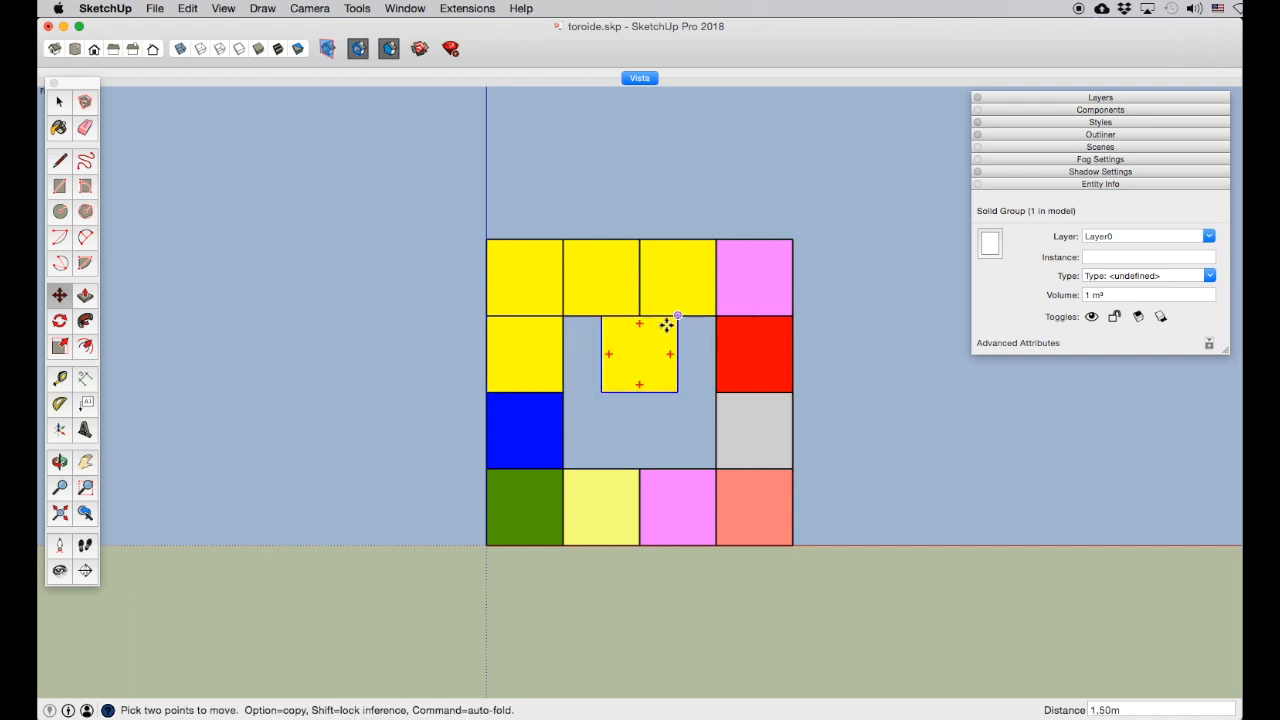
{"action": "left_click", "coordinate": [59, 461]}
{"action": "left_click_drag", "start_coordinate": [533, 346], "coordinate": [703, 394]}
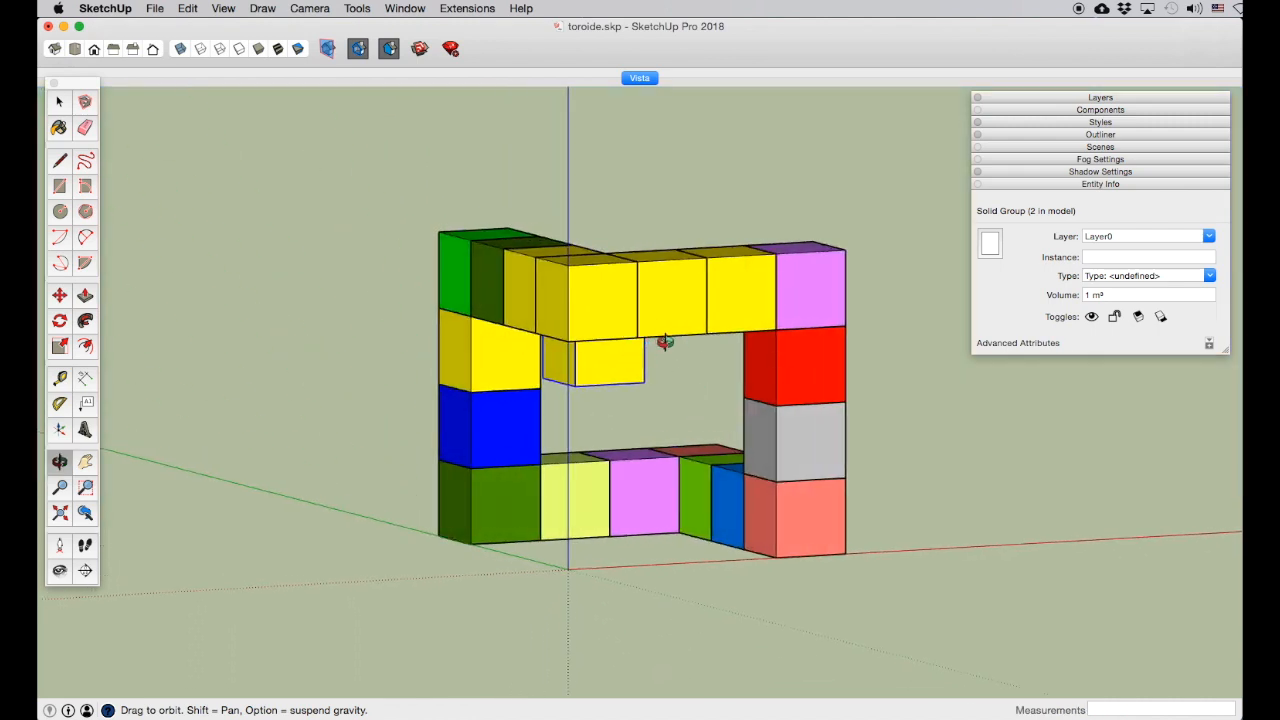
{"action": "mouse_move", "coordinate": [595, 353]}
{"action": "left_mouse_down"}
{"action": "mouse_move", "coordinate": [586, 423]}
{"action": "mouse_move", "coordinate": [398, 446]}
{"action": "mouse_move", "coordinate": [543, 289]}
{"action": "mouse_move", "coordinate": [595, 365]}
{"action": "left_mouse_up"}
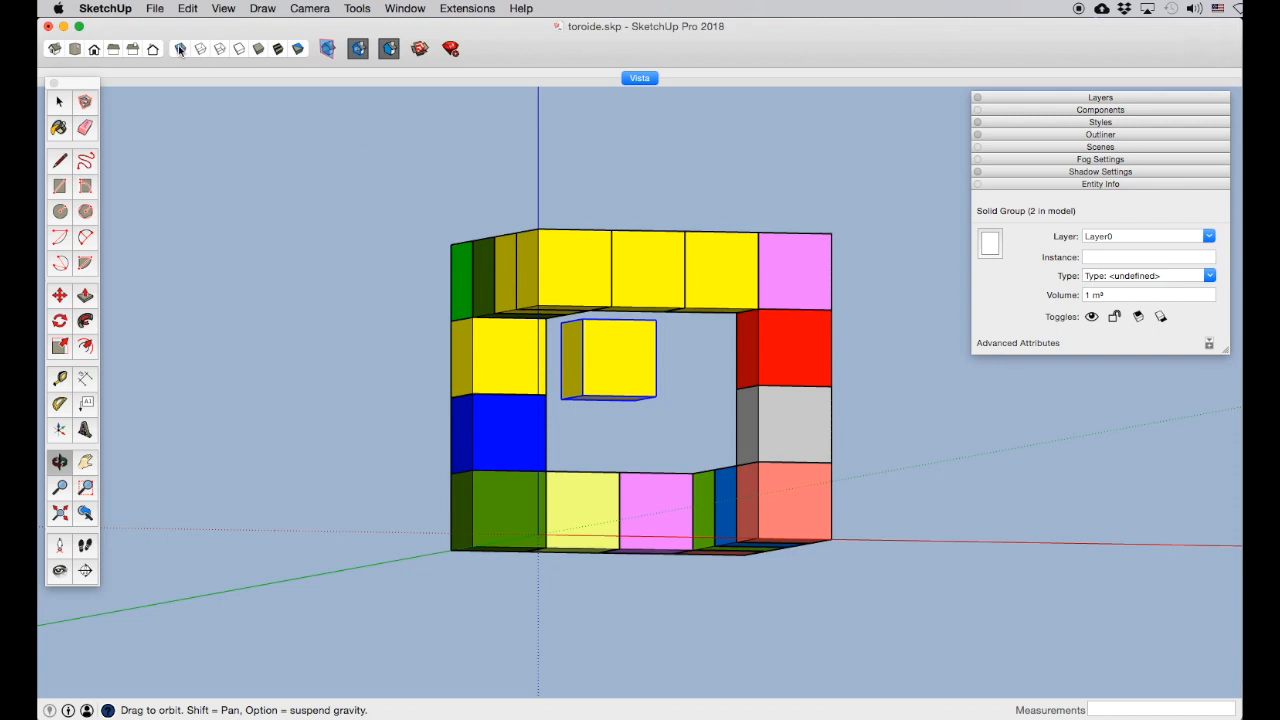
Step: Try to draw a rectangle in the parallel top view between opposite outer corners of the cube ring
{"action": "left_click", "coordinate": [96, 49]}
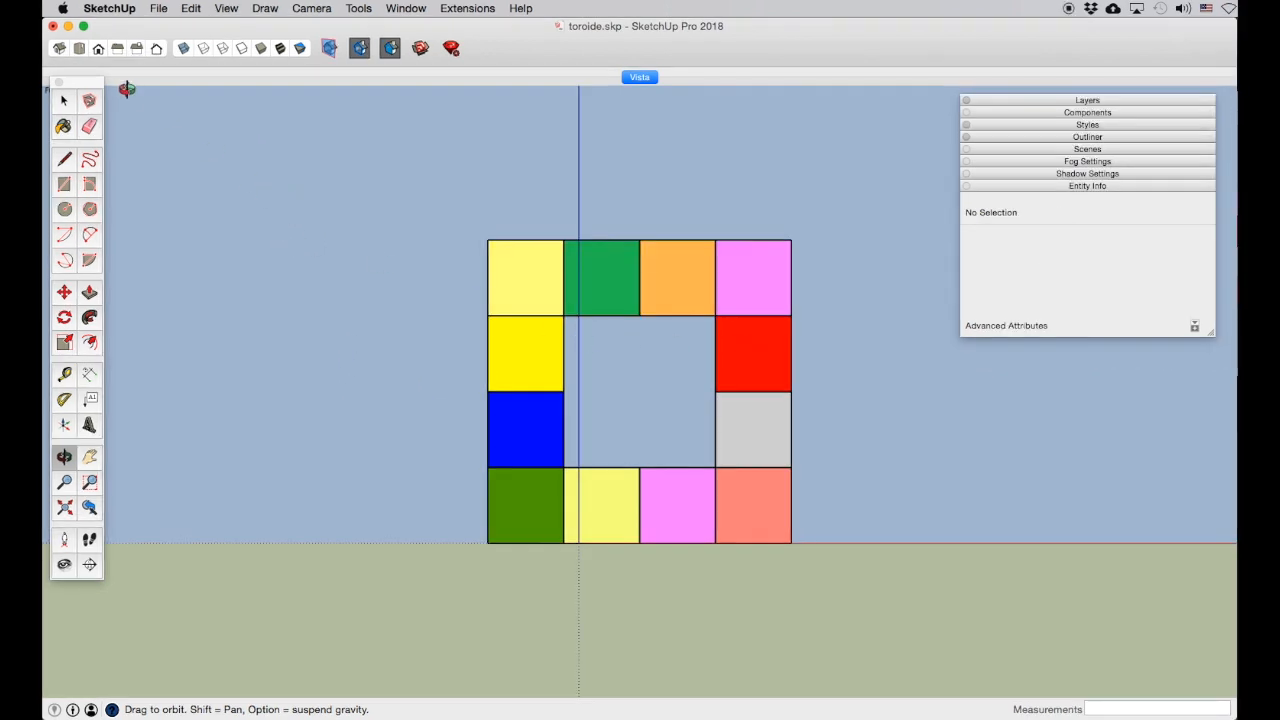
{"action": "left_click", "coordinate": [79, 50]}
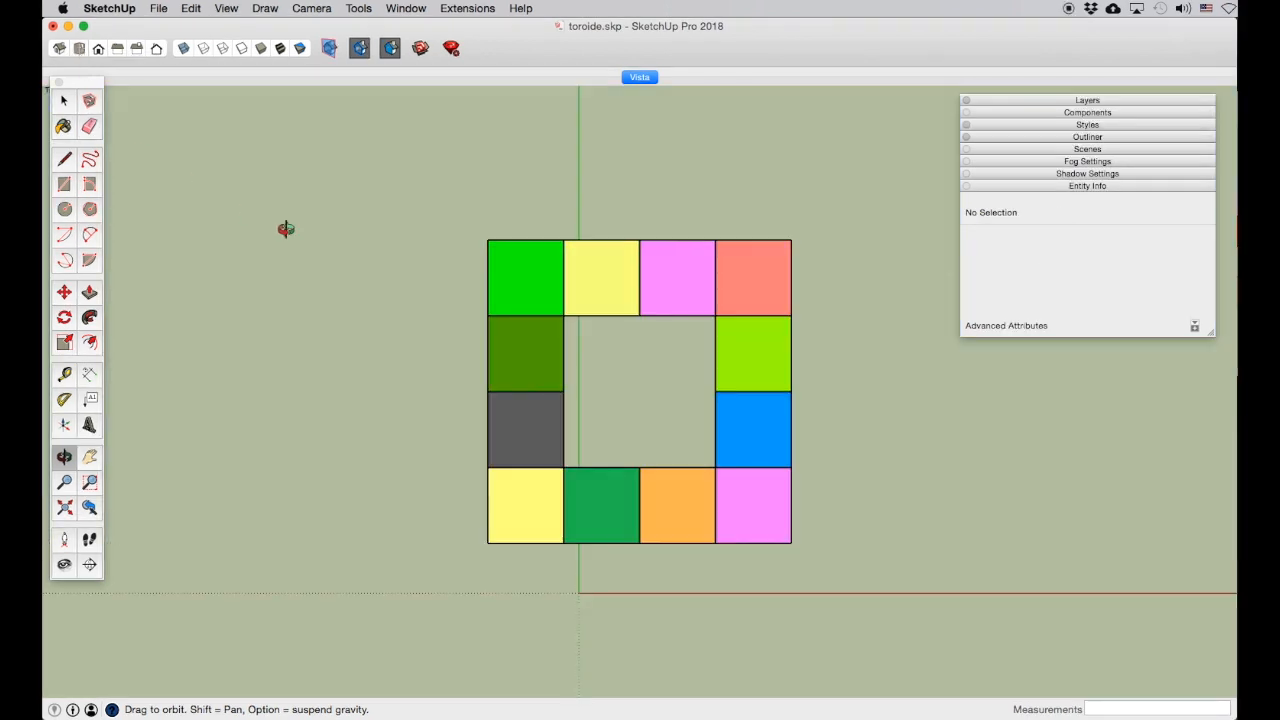
{"action": "left_click", "coordinate": [65, 187]}
{"action": "left_click", "coordinate": [791, 240]}
{"action": "left_click", "coordinate": [488, 543]}
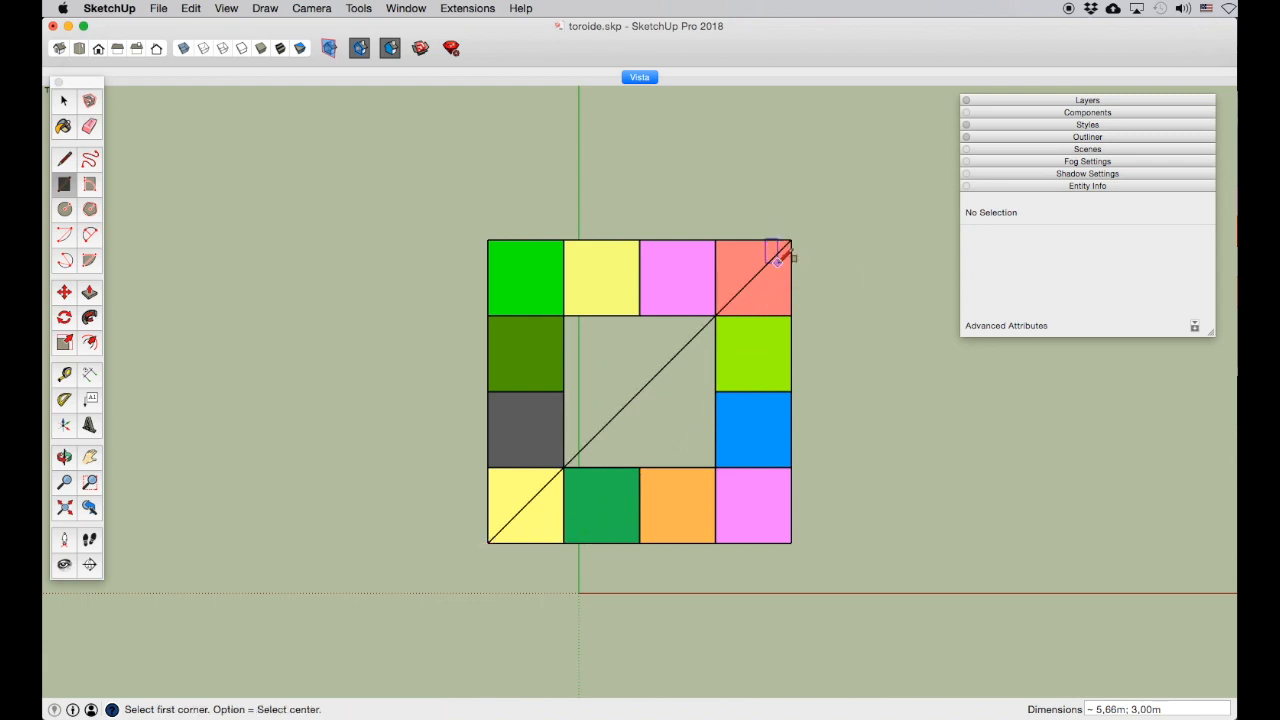
{"action": "left_click", "coordinate": [64, 456]}
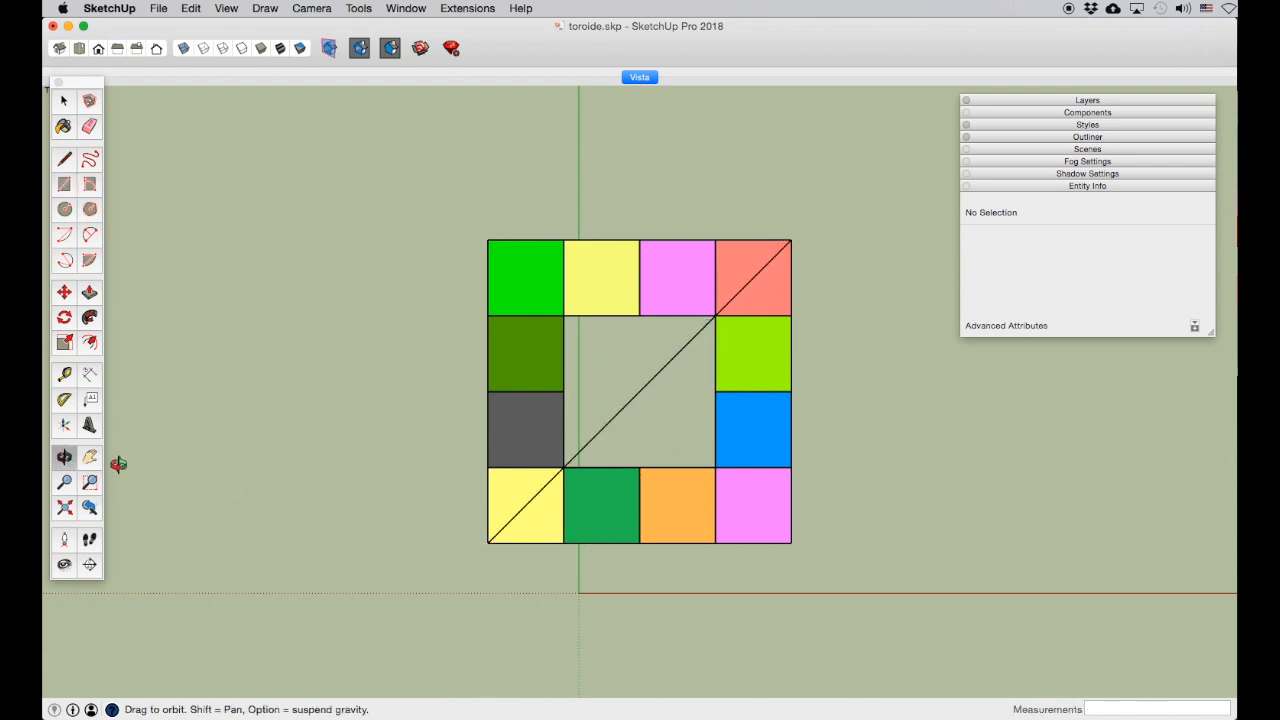
{"action": "left_click_drag", "start_coordinate": [449, 503], "coordinate": [485, 331]}
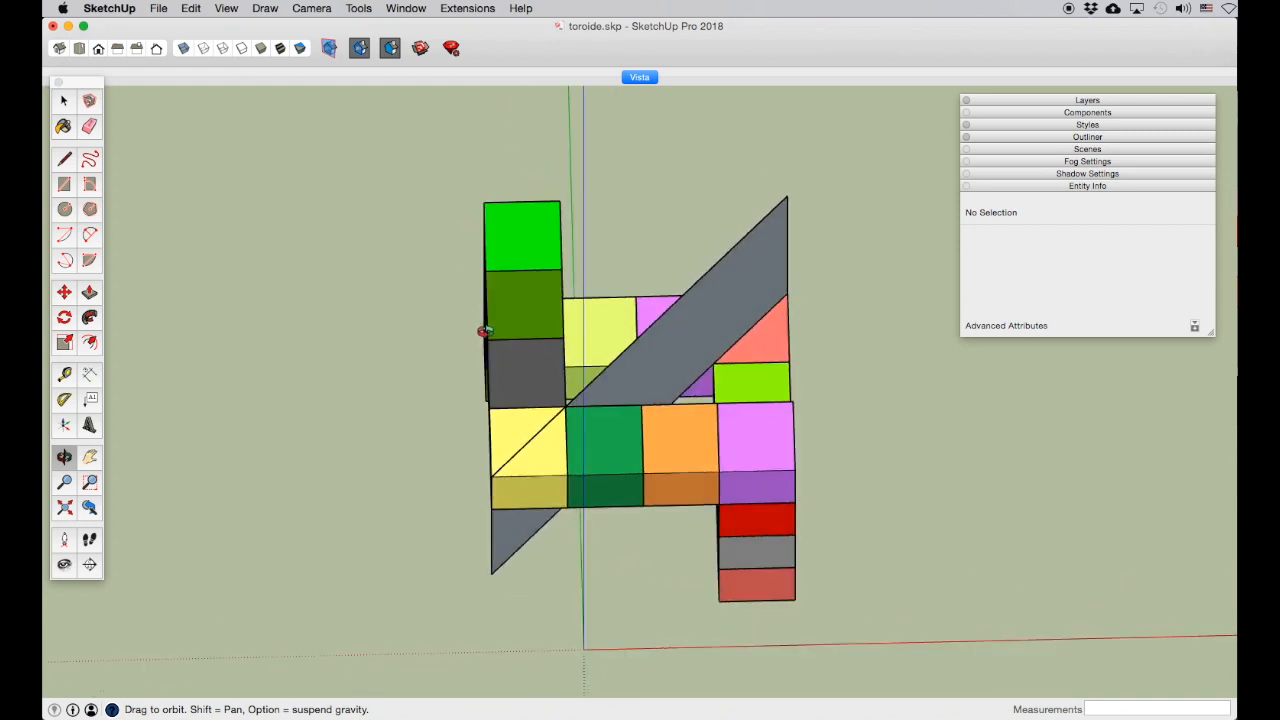
{"action": "left_click_drag", "start_coordinate": [684, 422], "coordinate": [778, 310]}
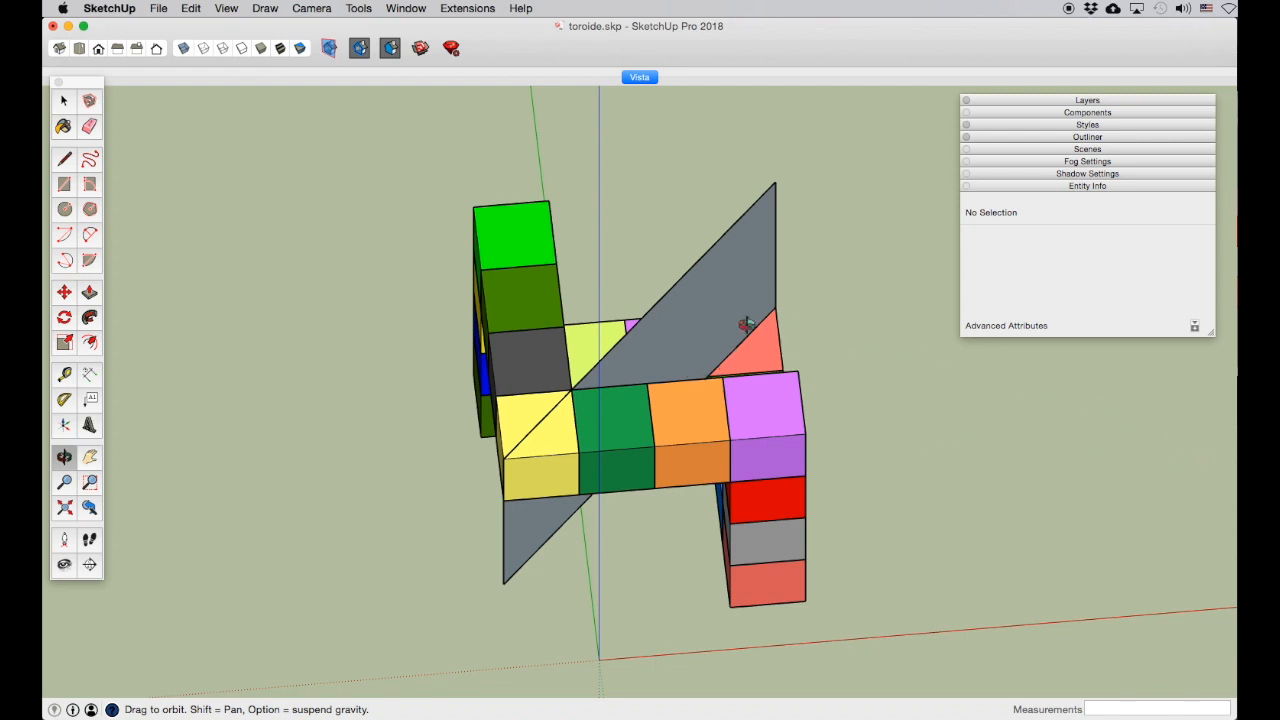
{"action": "key", "text": "super+z"}
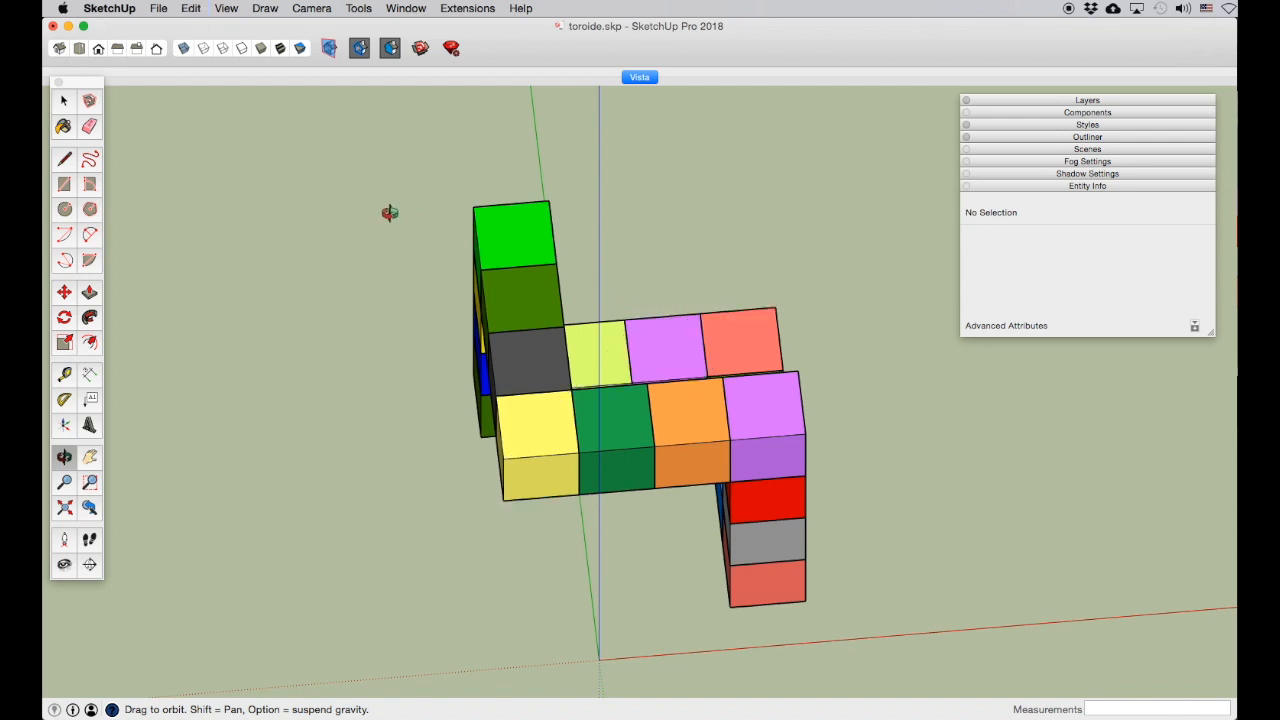
Step: Switch the camera back to Perspective and view the cubes from an oblique angle
{"action": "left_click", "coordinate": [311, 8]}
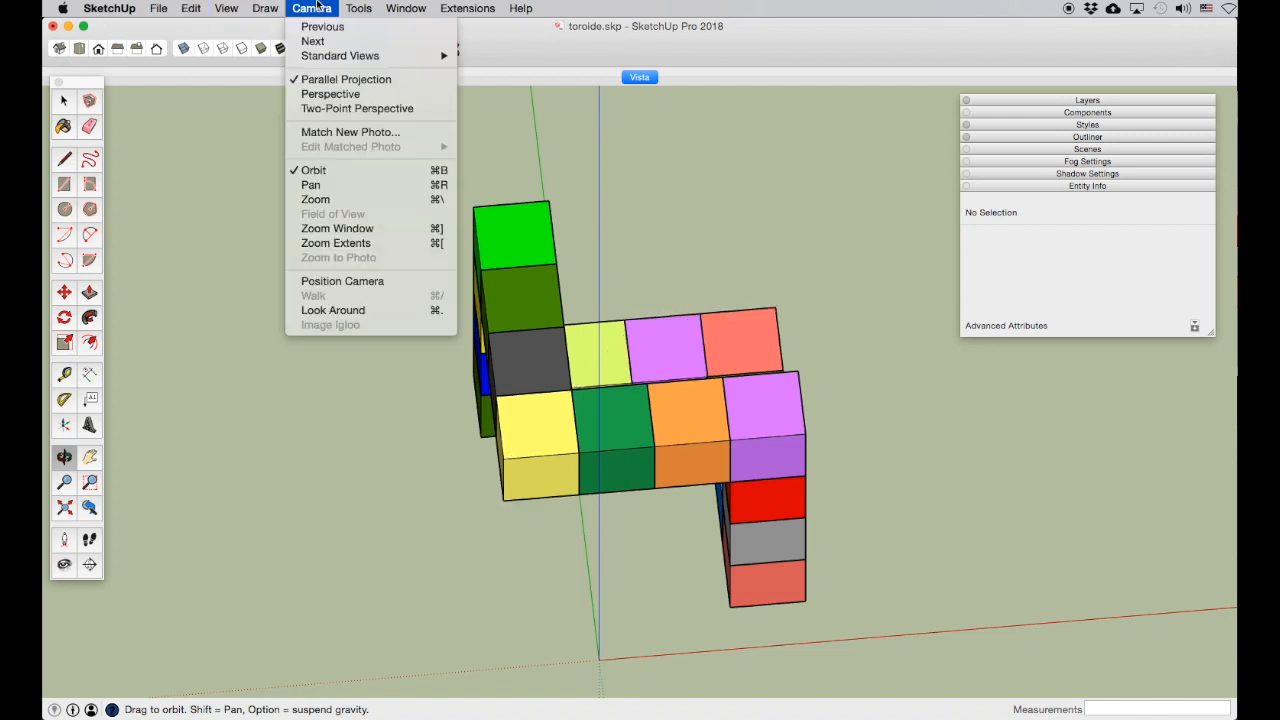
{"action": "left_click", "coordinate": [337, 97]}
{"action": "left_click_drag", "start_coordinate": [588, 435], "coordinate": [793, 270]}
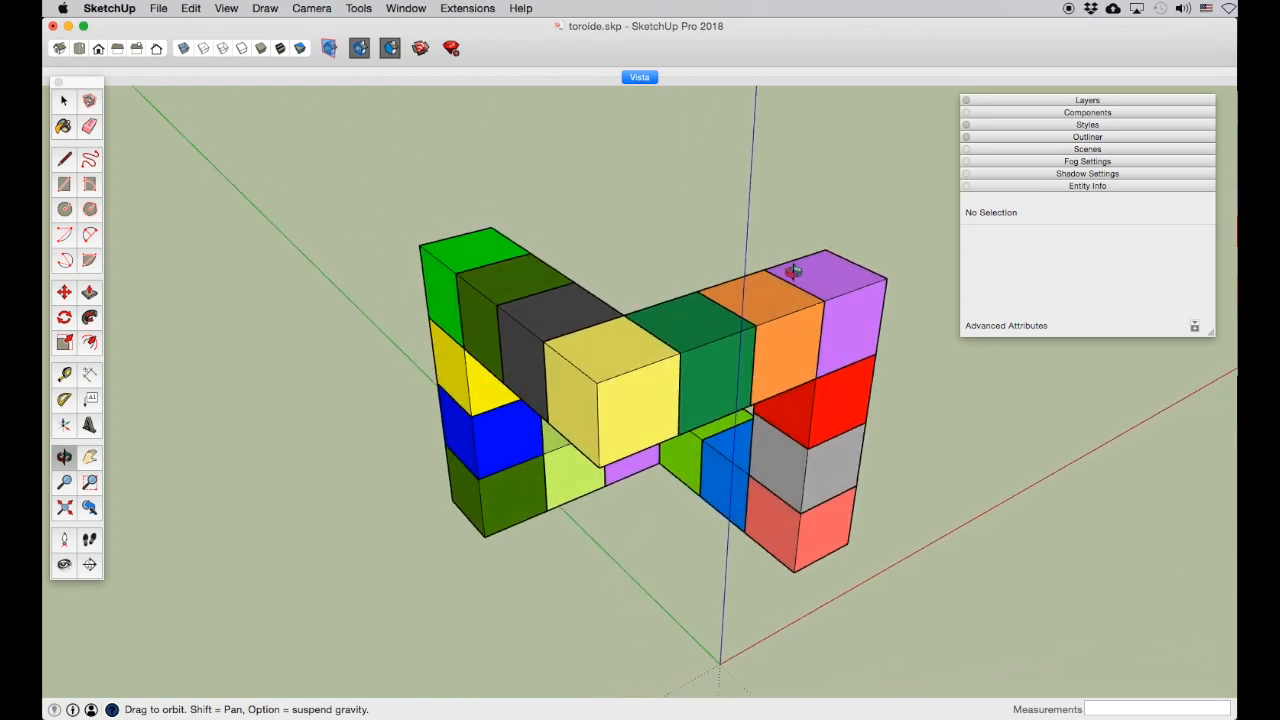
Step: Draw a 4.00 m by 4.00 m ground rectangle between the outer base corners of the salmon and dark green bottom cubes
{"action": "left_click", "coordinate": [88, 187]}
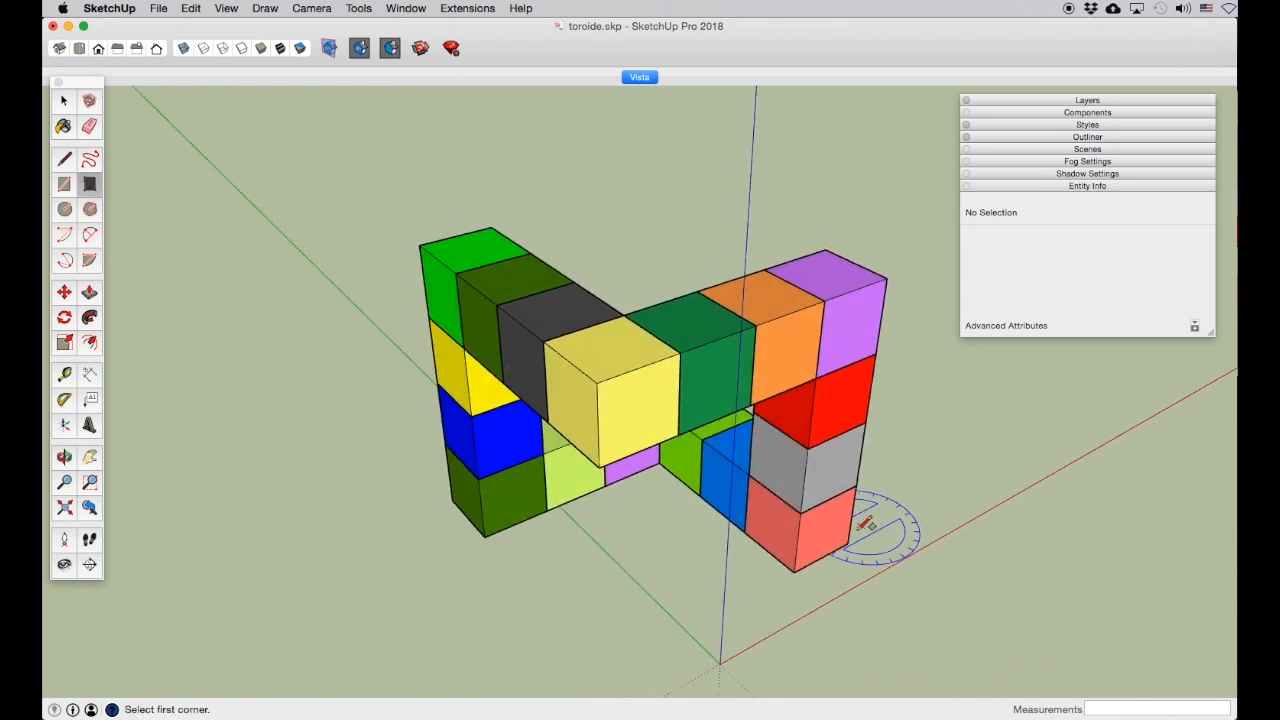
{"action": "left_click", "coordinate": [63, 186]}
{"action": "left_click", "coordinate": [847, 543]}
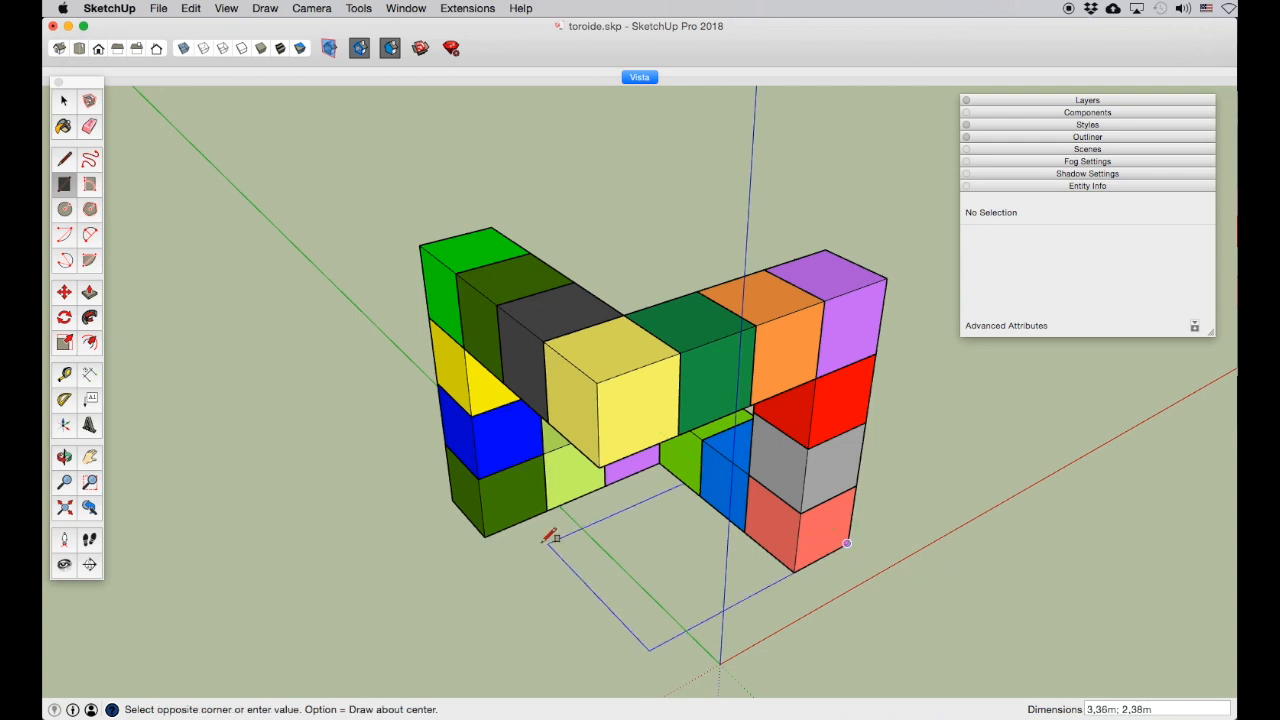
{"action": "left_click", "coordinate": [455, 505]}
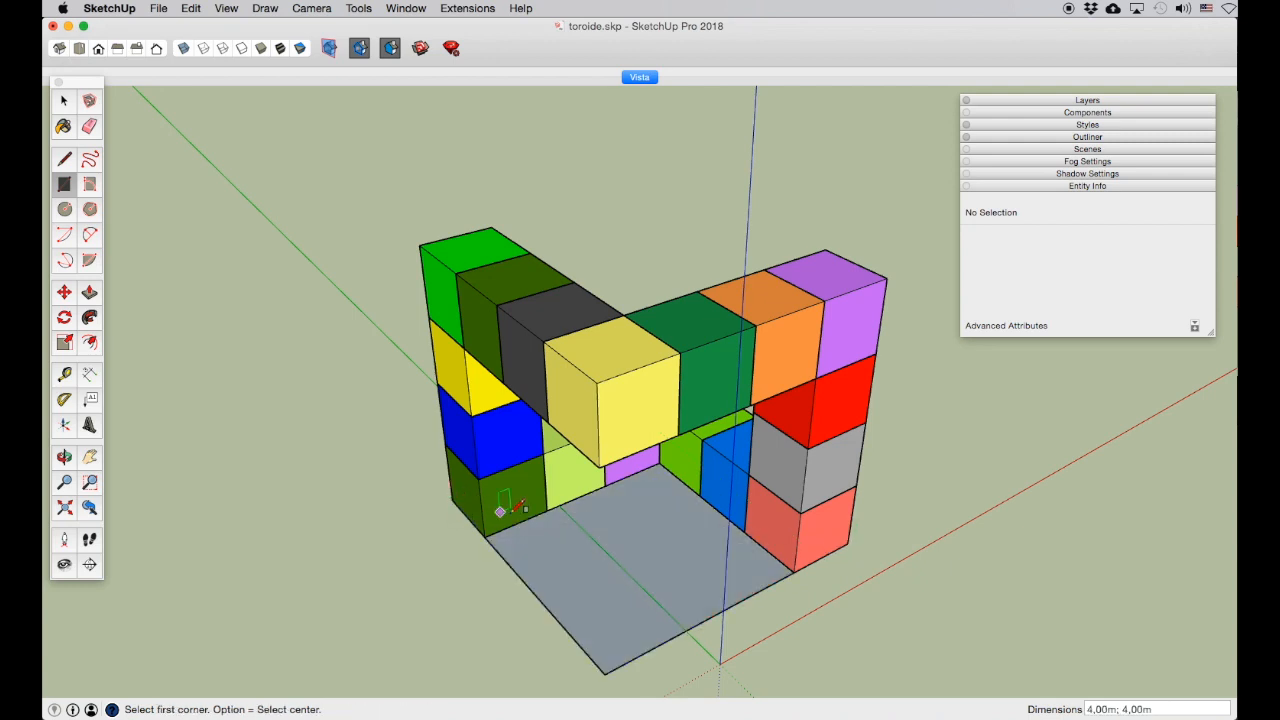
{"action": "scroll", "coordinate": [530, 510], "scroll_direction": "down", "scroll_amount": 5}
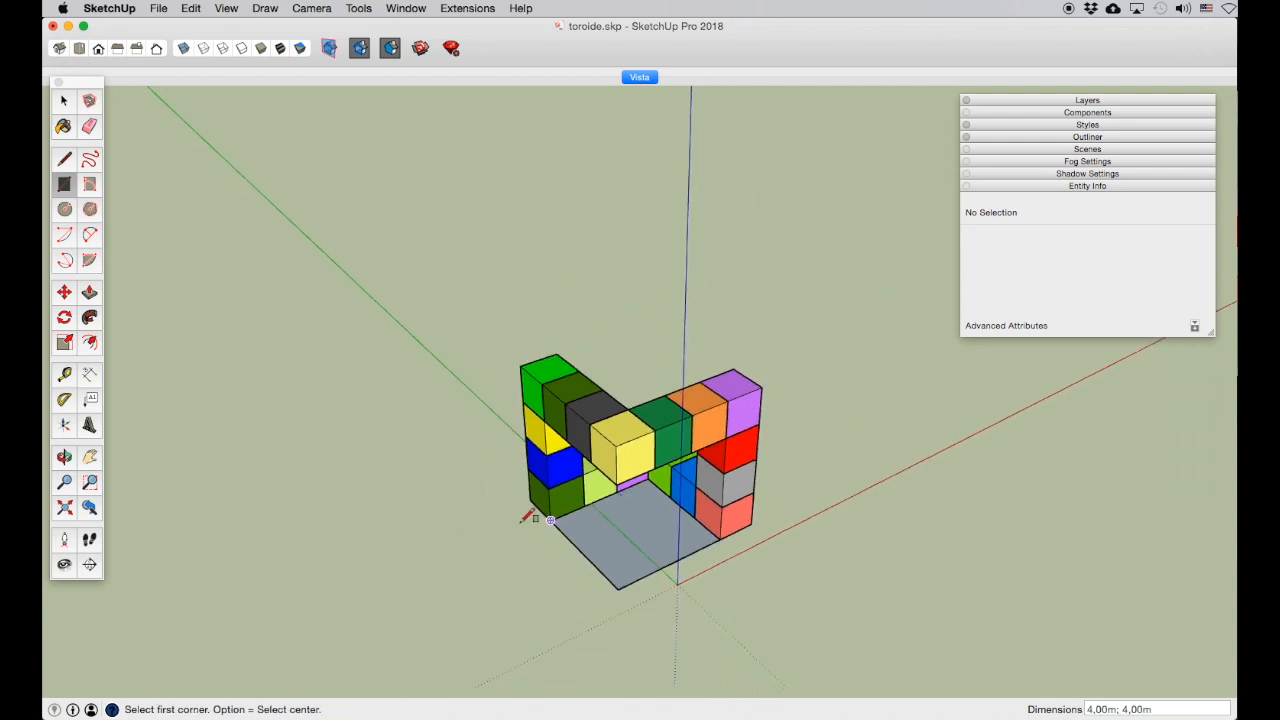
Step: Orbit around the cube ring and try Push/Pull on the ground rectangle between the cubes
{"action": "left_click", "coordinate": [64, 457]}
{"action": "left_click_drag", "start_coordinate": [574, 549], "coordinate": [704, 312]}
{"action": "left_click", "coordinate": [89, 291]}
{"action": "left_click_drag", "start_coordinate": [617, 494], "coordinate": [621, 504]}
{"action": "left_click", "coordinate": [64, 457]}
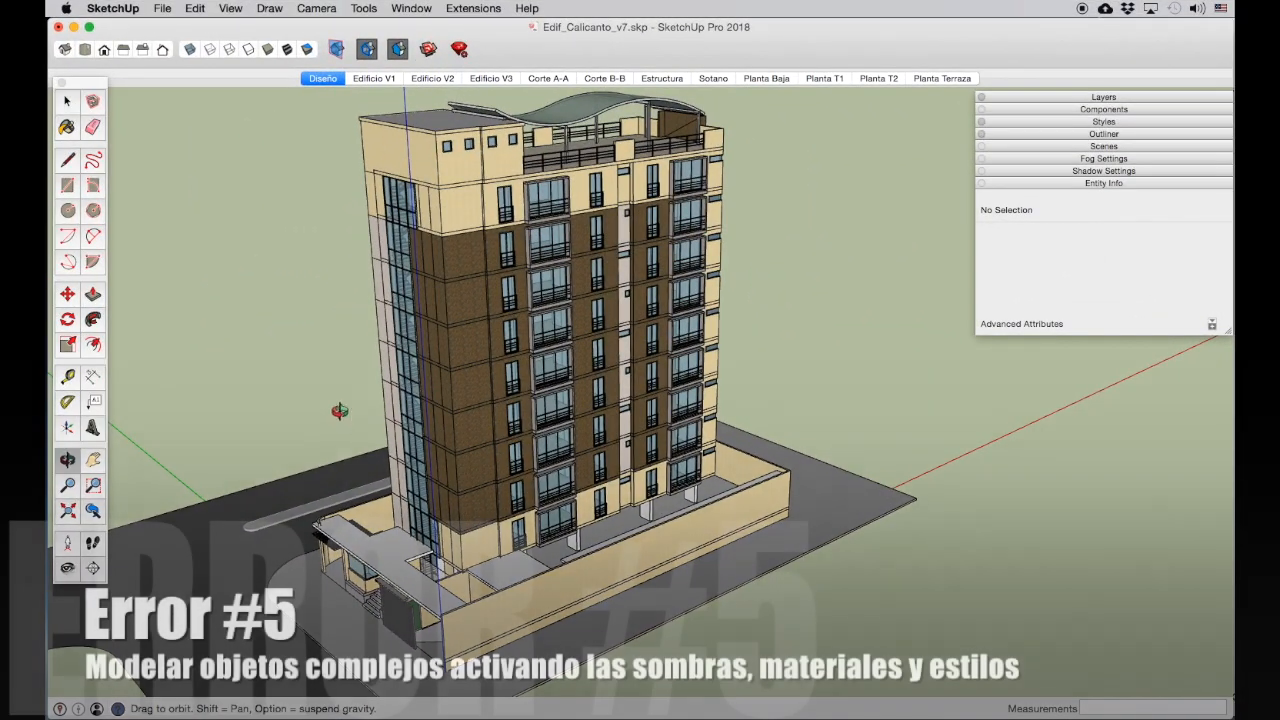
Step: Examine the textured apartment building from several oblique angles and close up at the lower facade
{"action": "left_click_drag", "start_coordinate": [340, 411], "coordinate": [648, 320]}
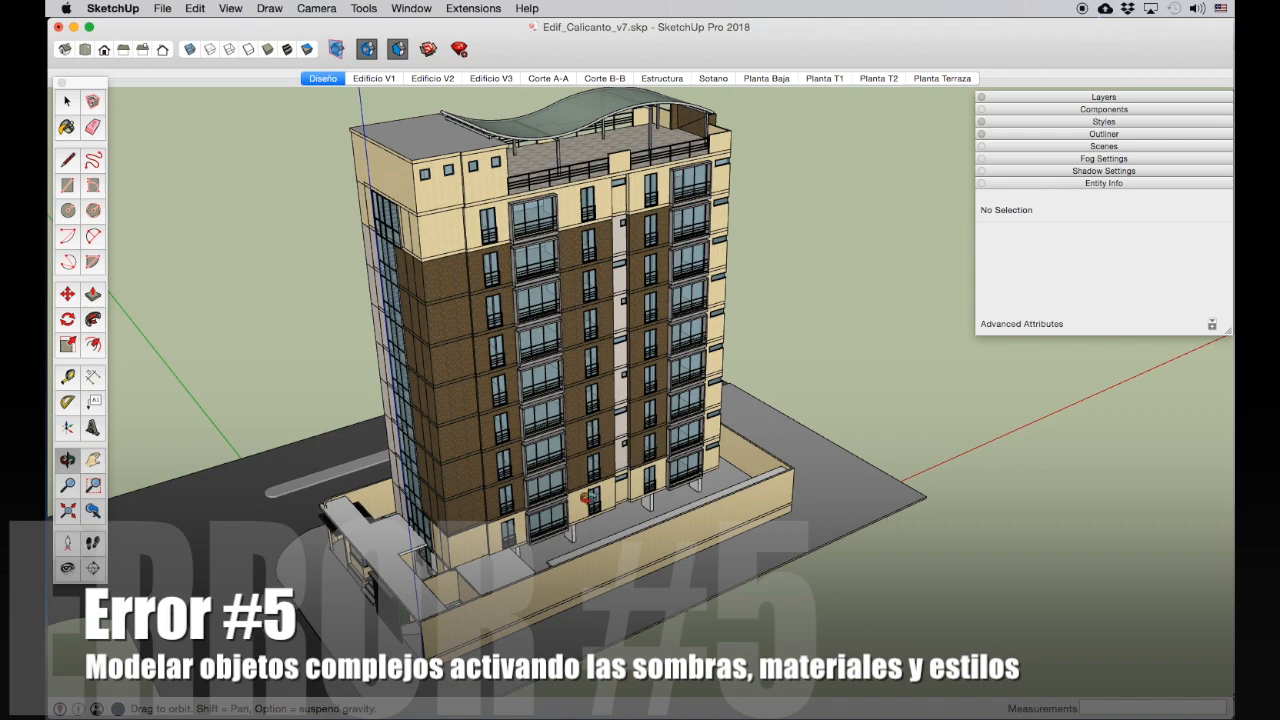
{"action": "left_click_drag", "start_coordinate": [522, 502], "coordinate": [477, 418]}
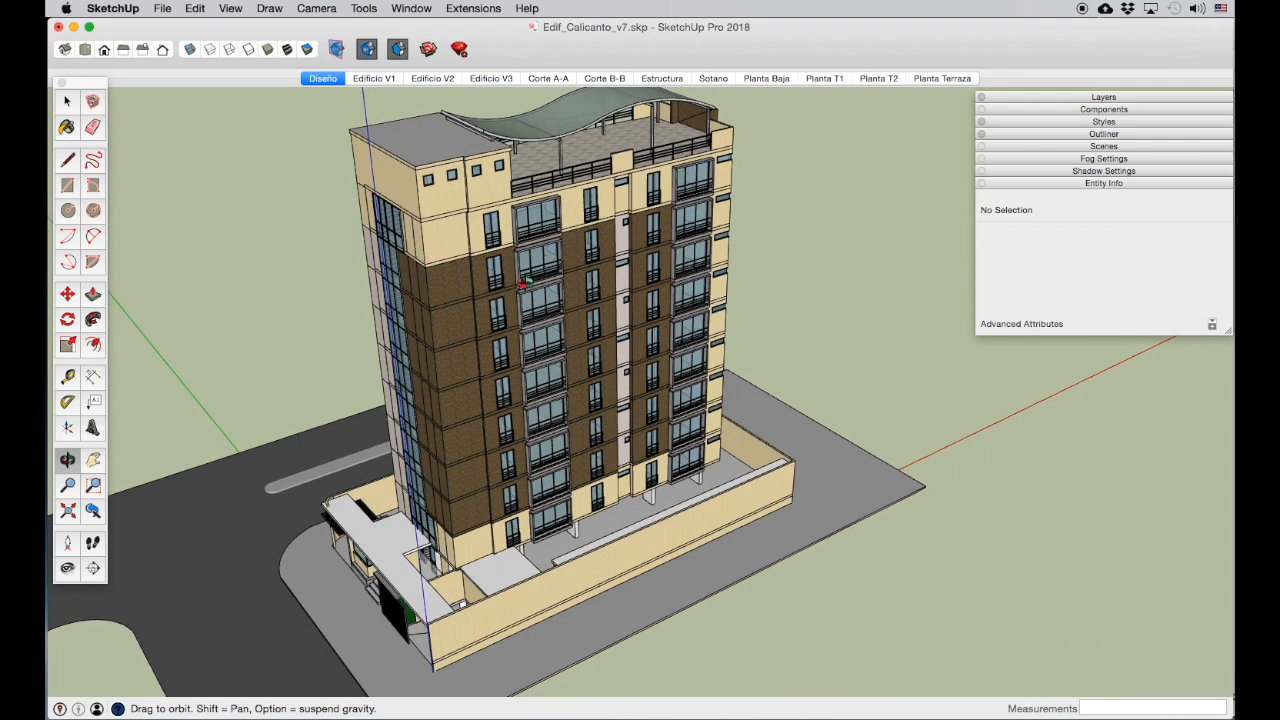
{"action": "left_click_drag", "start_coordinate": [549, 329], "coordinate": [562, 250]}
{"action": "scroll", "coordinate": [513, 369], "scroll_direction": "up", "scroll_amount": 4}
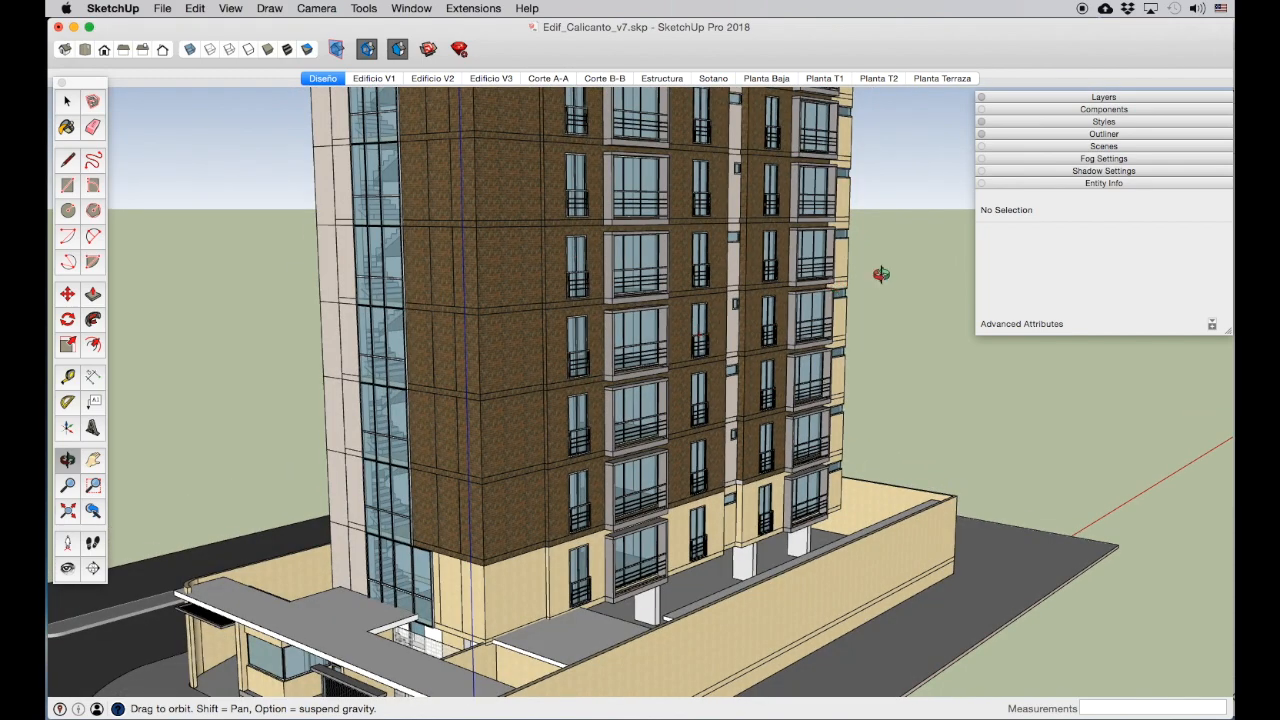
{"action": "left_click_drag", "start_coordinate": [782, 325], "coordinate": [610, 415]}
{"action": "scroll", "coordinate": [600, 405], "scroll_direction": "down", "scroll_amount": 4}
{"action": "left_click_drag", "start_coordinate": [590, 395], "coordinate": [569, 347], "text": "shift"}
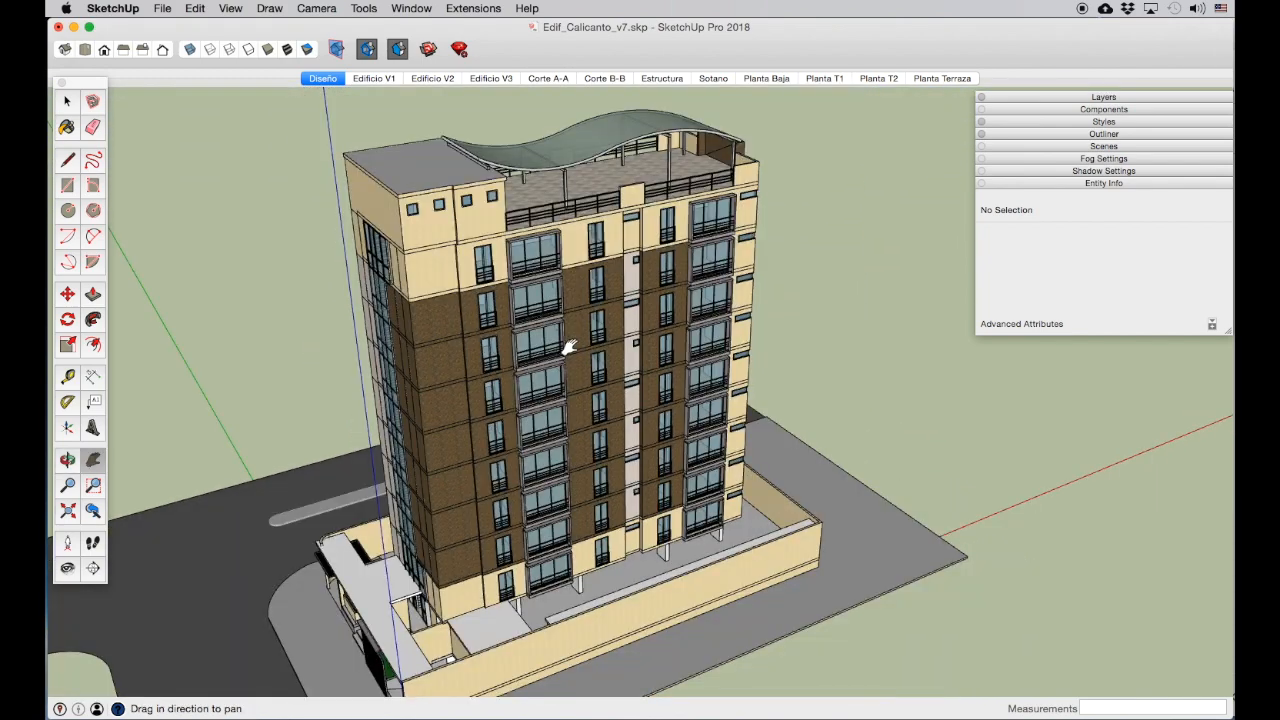
{"action": "left_click", "coordinate": [67, 460]}
{"action": "left_click_drag", "start_coordinate": [420, 455], "coordinate": [537, 325]}
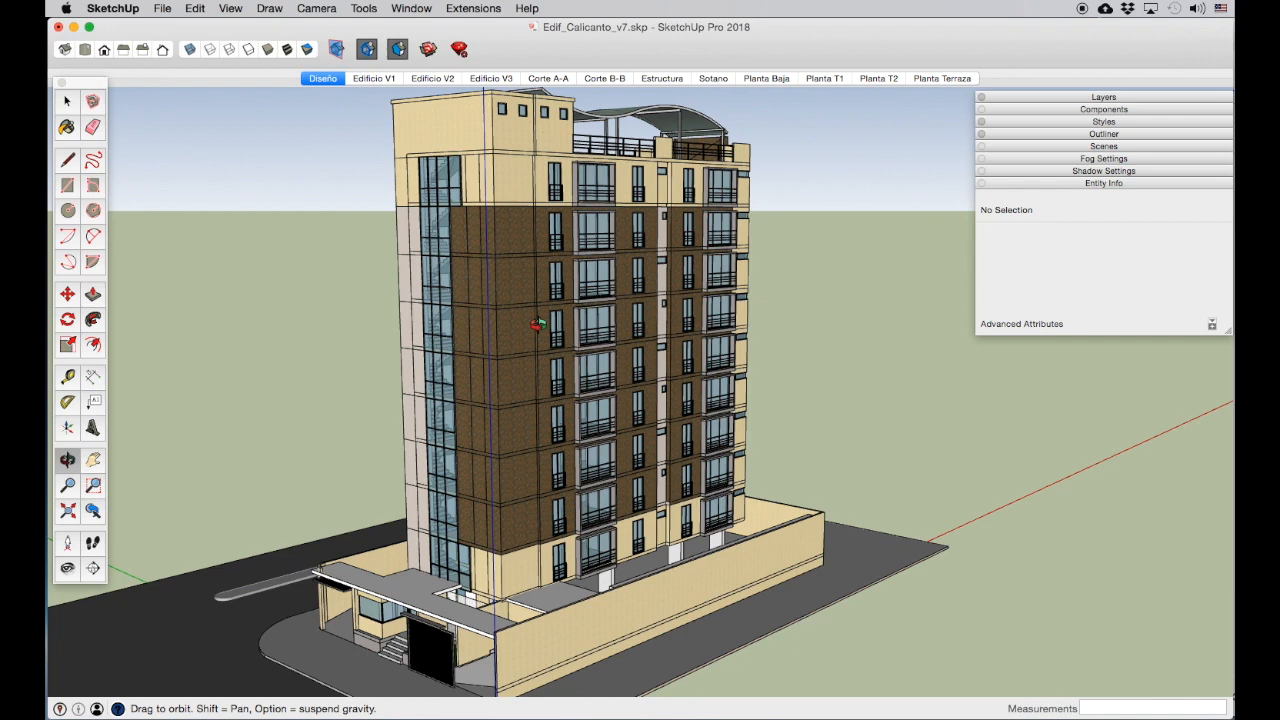
{"action": "left_click_drag", "start_coordinate": [555, 328], "coordinate": [543, 348]}
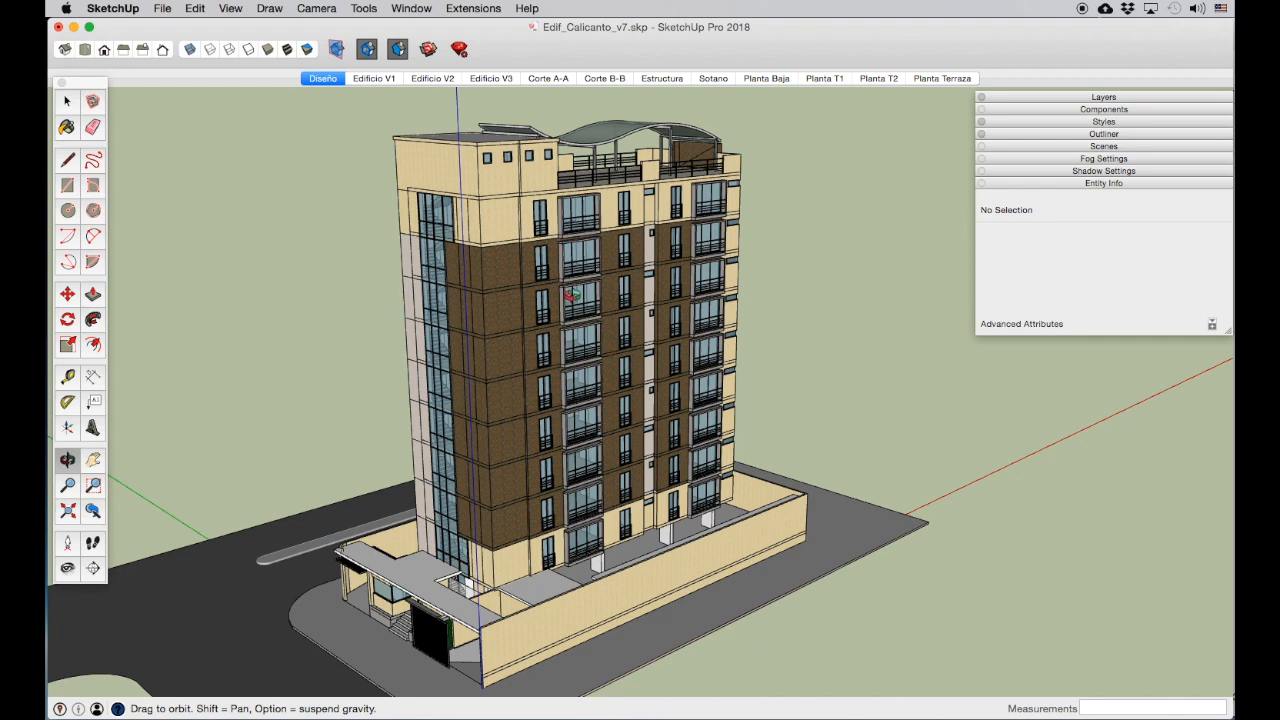
Step: Turn on shadows for the building and set the shadow time to 10:53 AM
{"action": "left_click", "coordinate": [1105, 172]}
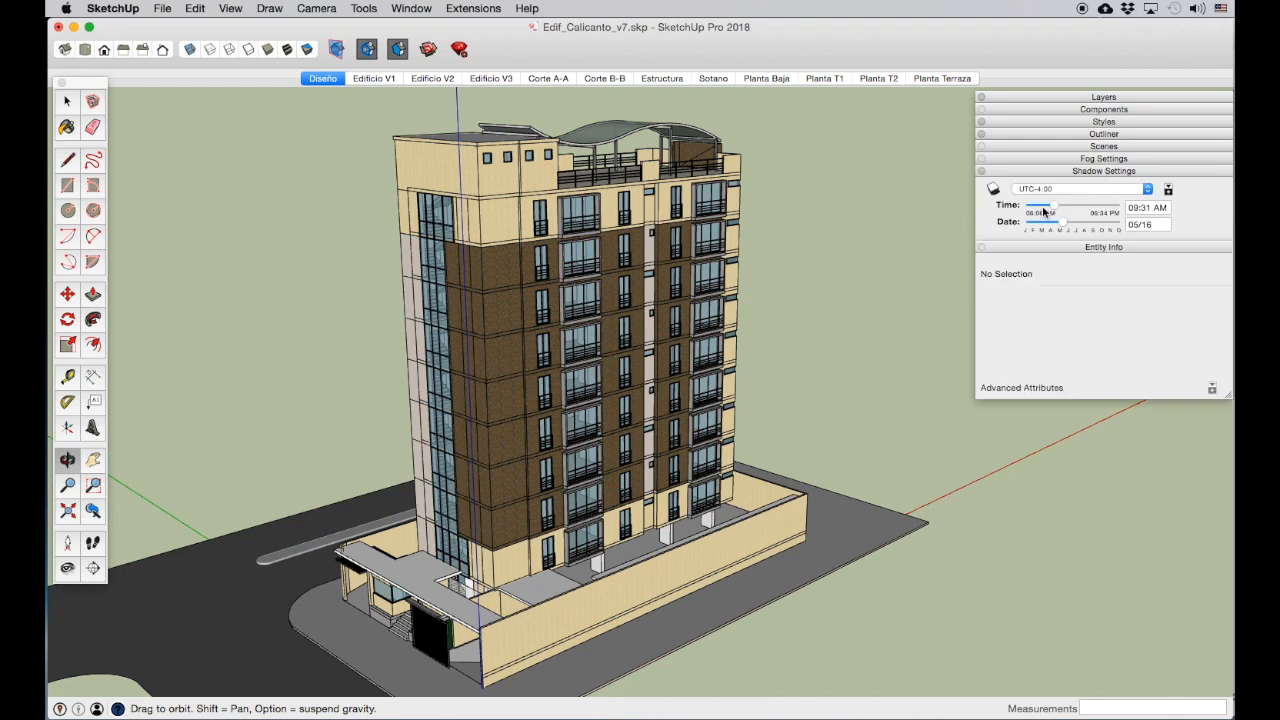
{"action": "left_click", "coordinate": [992, 190]}
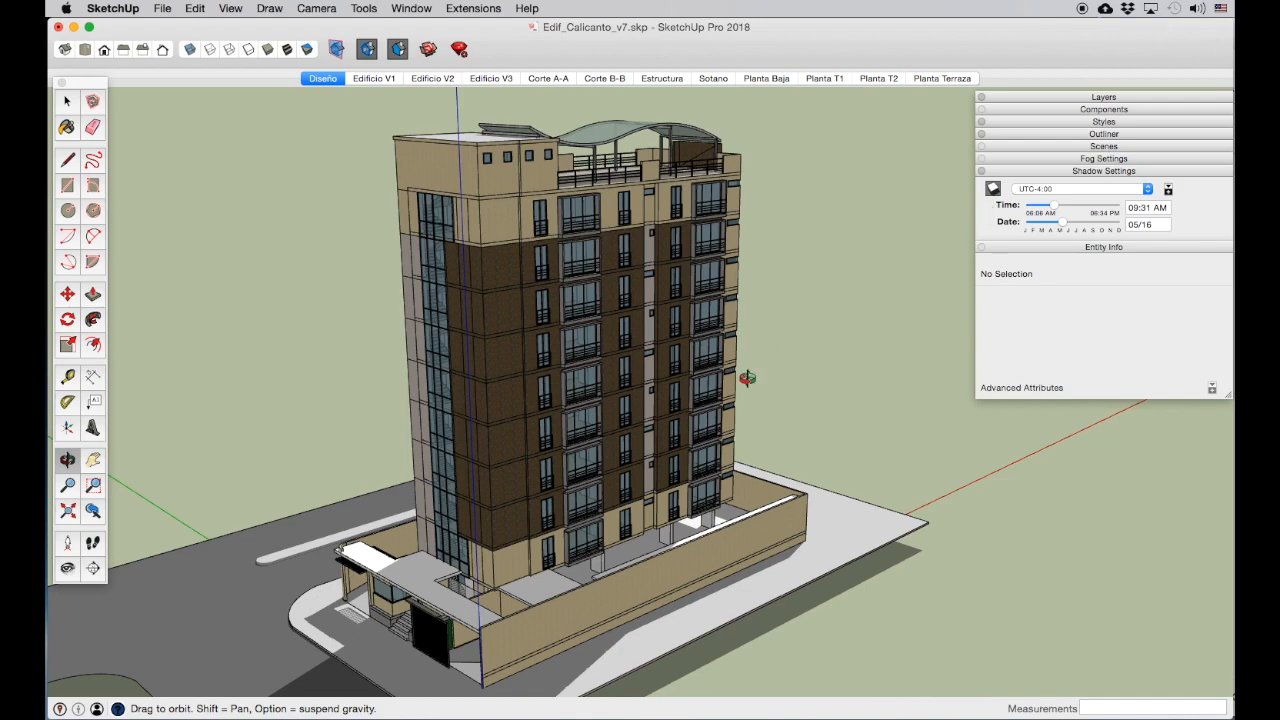
{"action": "left_click_drag", "start_coordinate": [592, 397], "coordinate": [1037, 340]}
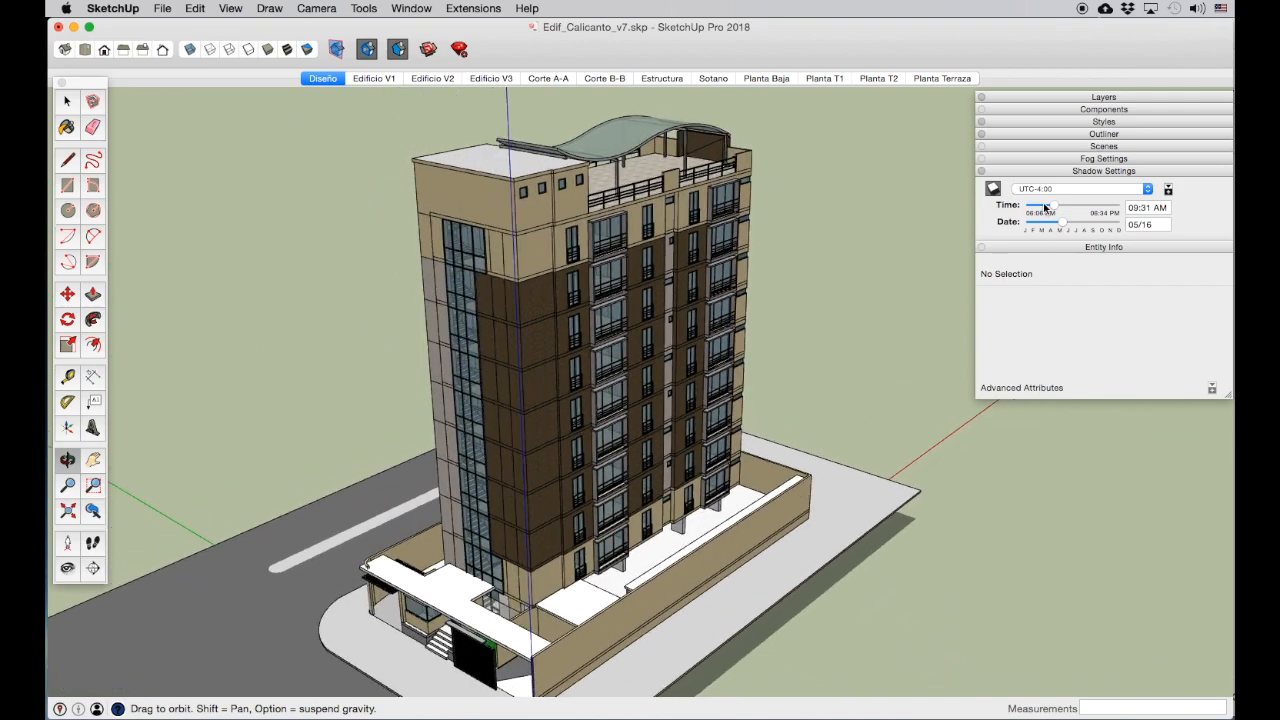
{"action": "left_click_drag", "start_coordinate": [1054, 208], "coordinate": [1062, 208]}
{"action": "left_click_drag", "start_coordinate": [545, 368], "coordinate": [493, 409]}
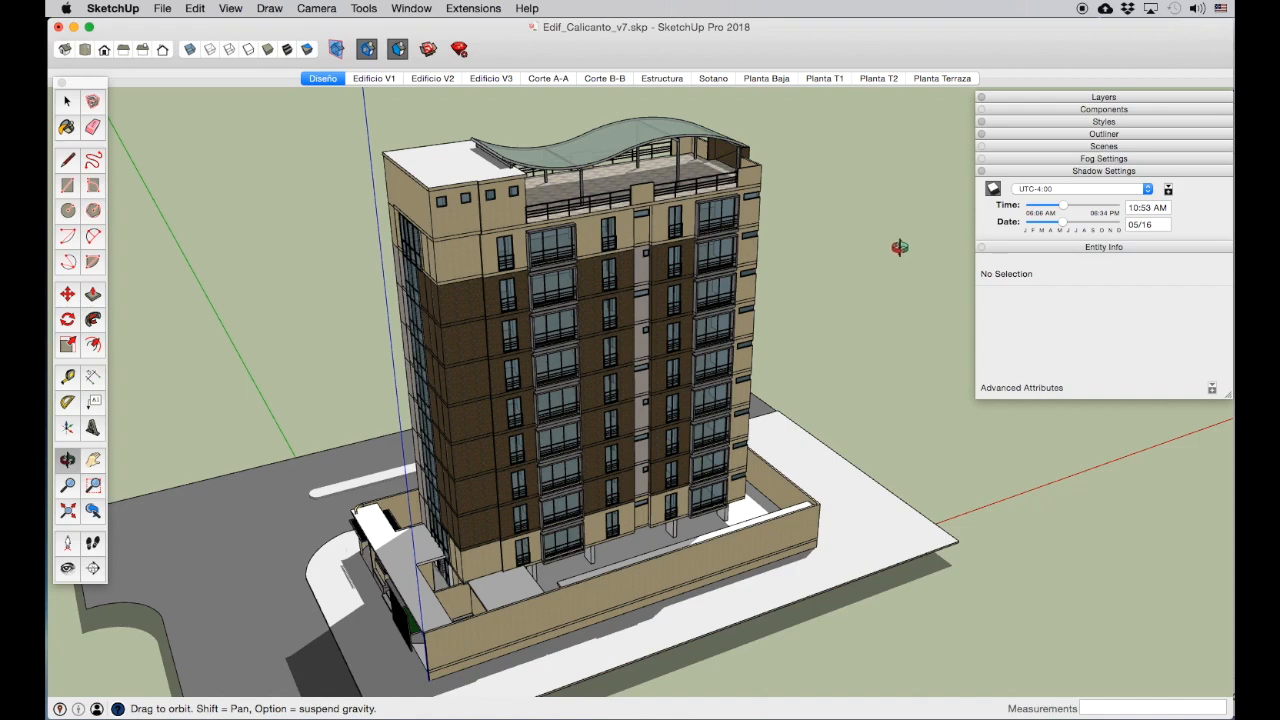
Step: Turn off the shadows and switch the face style to Monochrome, viewing the building from several angles
{"action": "left_click", "coordinate": [991, 188]}
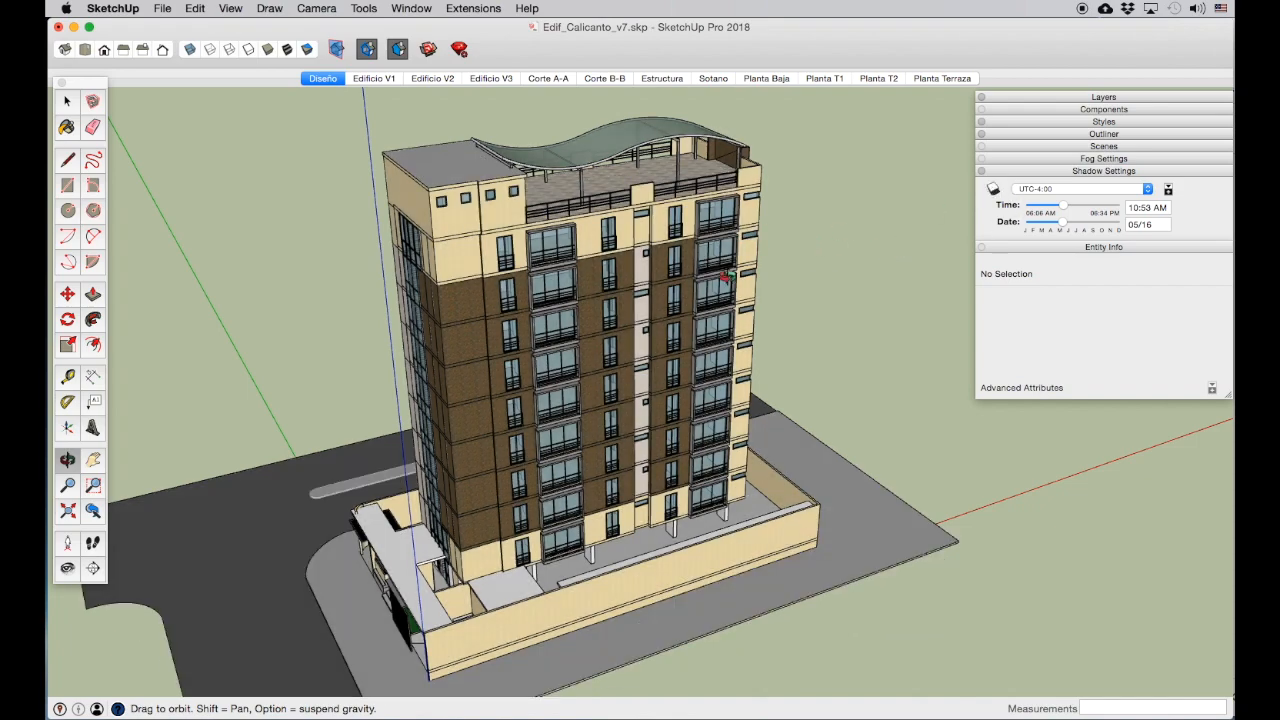
{"action": "left_click_drag", "start_coordinate": [507, 378], "coordinate": [612, 478]}
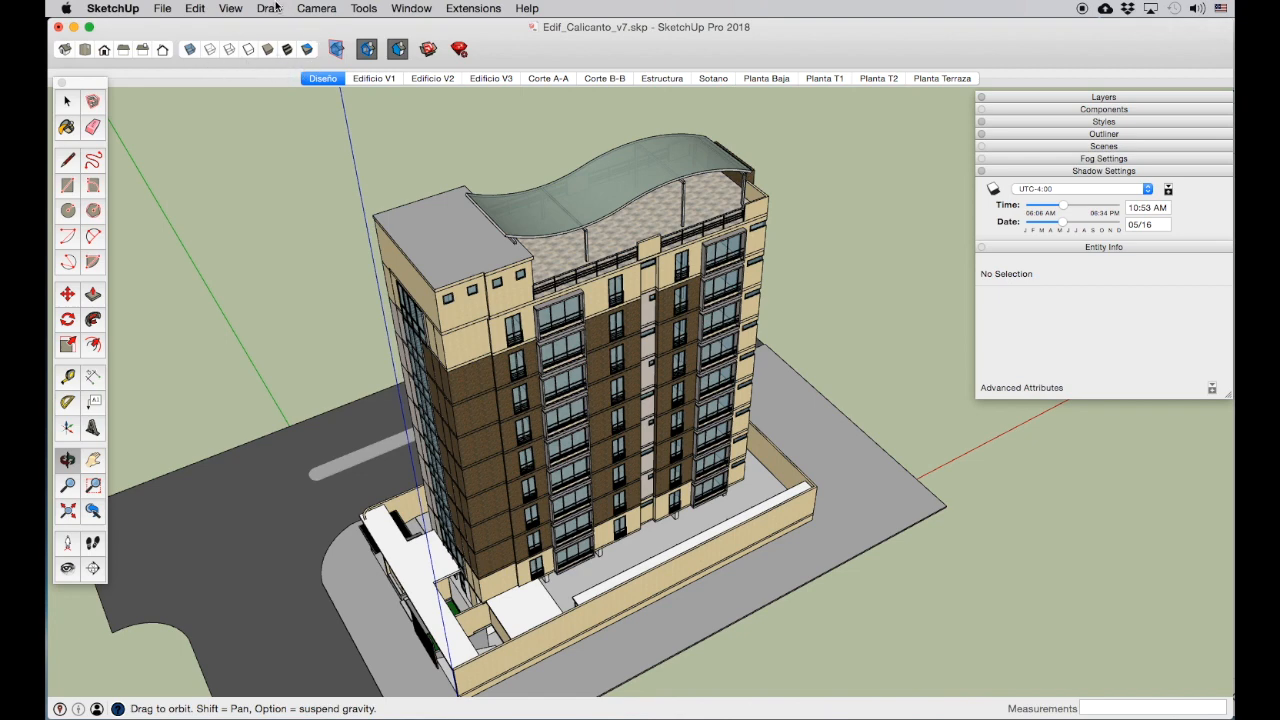
{"action": "left_click", "coordinate": [236, 8]}
{"action": "mouse_move", "coordinate": [264, 218]}
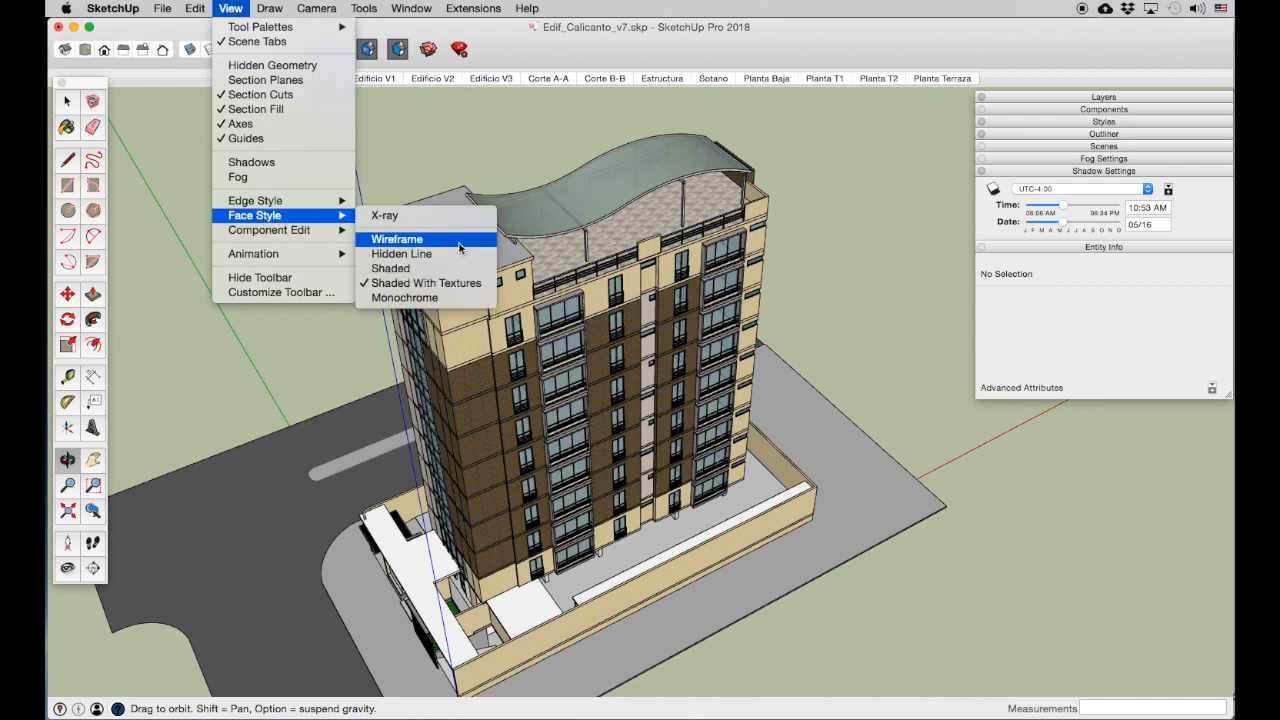
{"action": "left_click", "coordinate": [408, 298]}
{"action": "left_click_drag", "start_coordinate": [511, 454], "coordinate": [670, 215]}
{"action": "left_click_drag", "start_coordinate": [605, 368], "coordinate": [414, 468]}
{"action": "left_click_drag", "start_coordinate": [550, 386], "coordinate": [835, 343]}
{"action": "left_click_drag", "start_coordinate": [630, 370], "coordinate": [474, 356]}
{"action": "left_click_drag", "start_coordinate": [552, 323], "coordinate": [557, 349]}
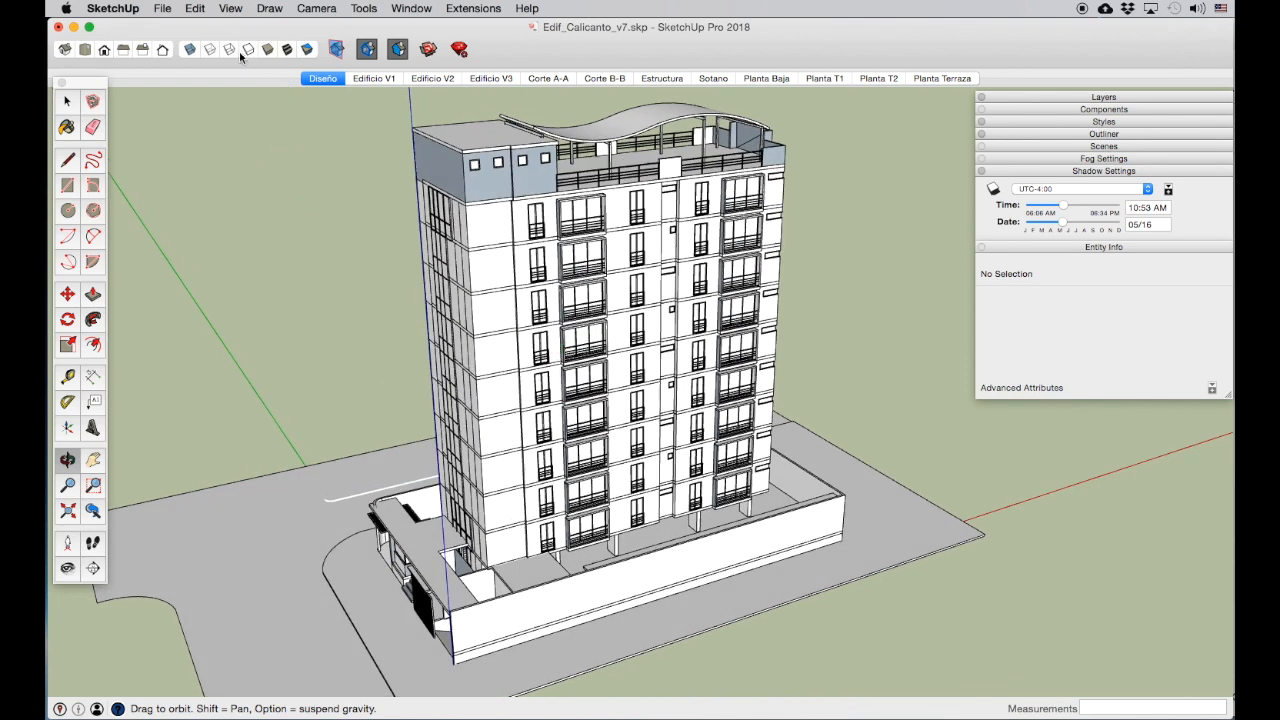
Step: Show the building's back edges, inspect it from different angles, and hide the back edges again
{"action": "left_click", "coordinate": [209, 49]}
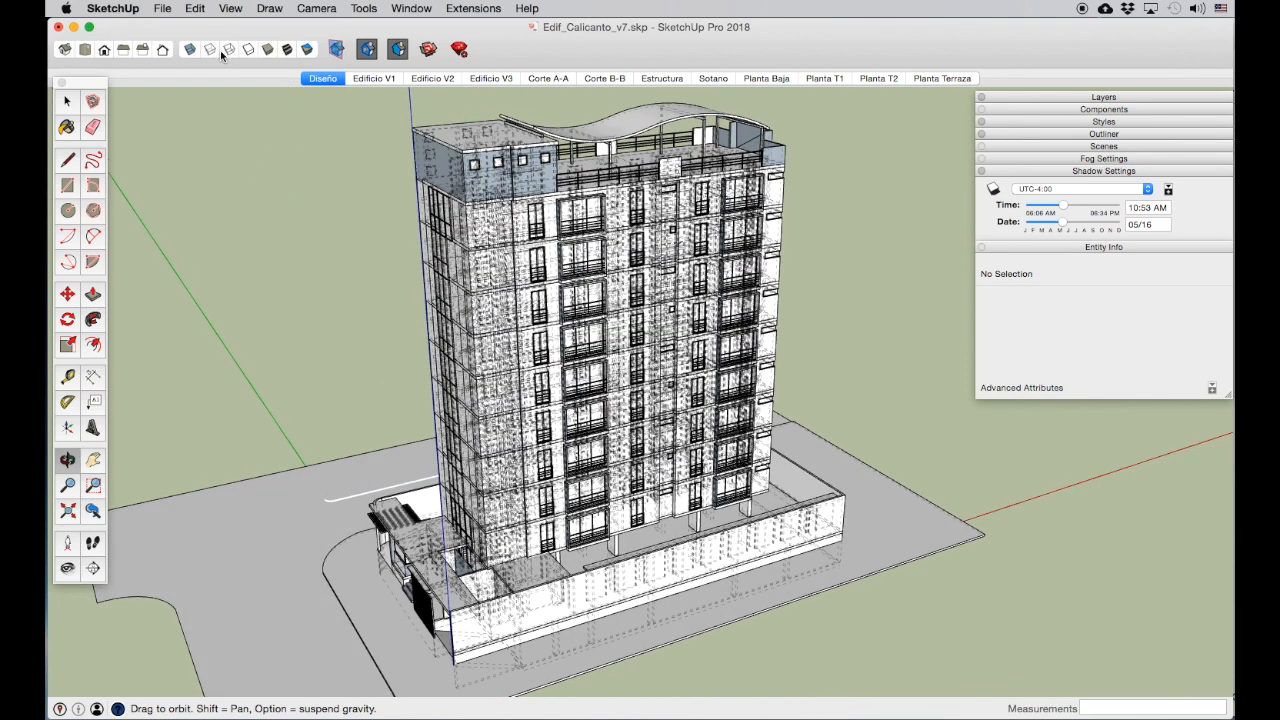
{"action": "left_click_drag", "start_coordinate": [464, 355], "coordinate": [538, 387]}
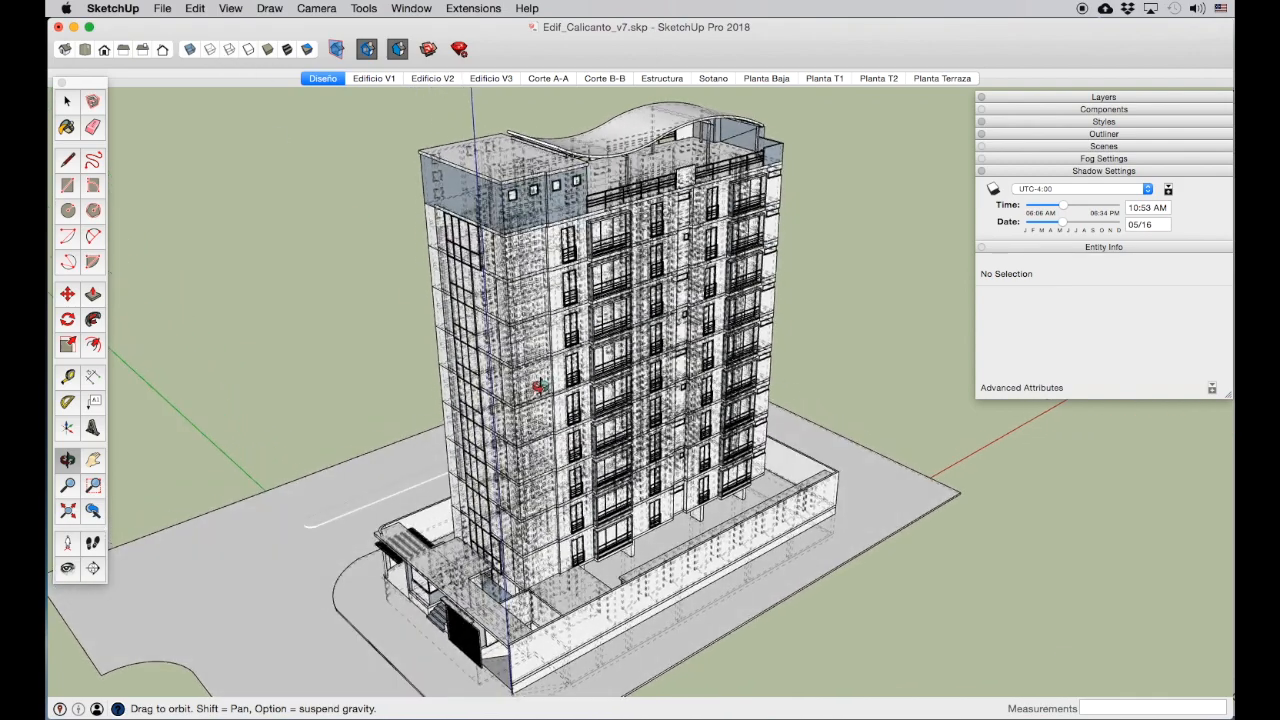
{"action": "left_click_drag", "start_coordinate": [440, 533], "coordinate": [283, 156]}
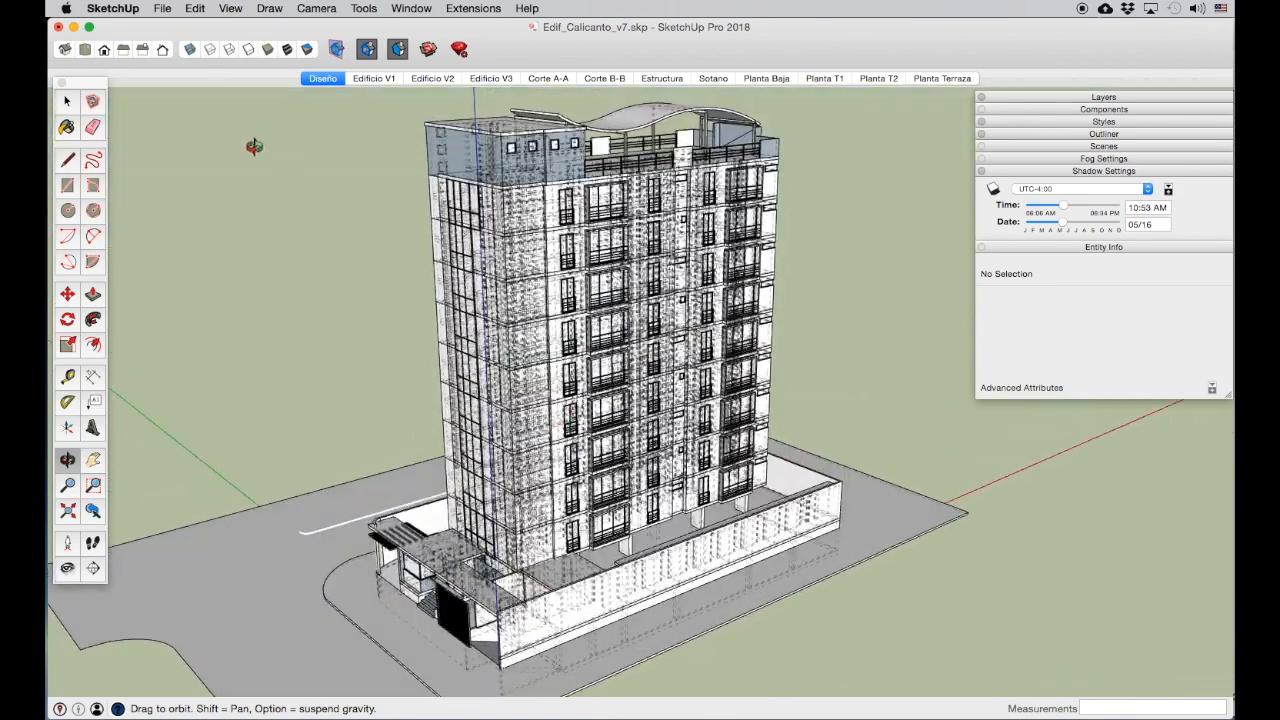
{"action": "left_click", "coordinate": [210, 50]}
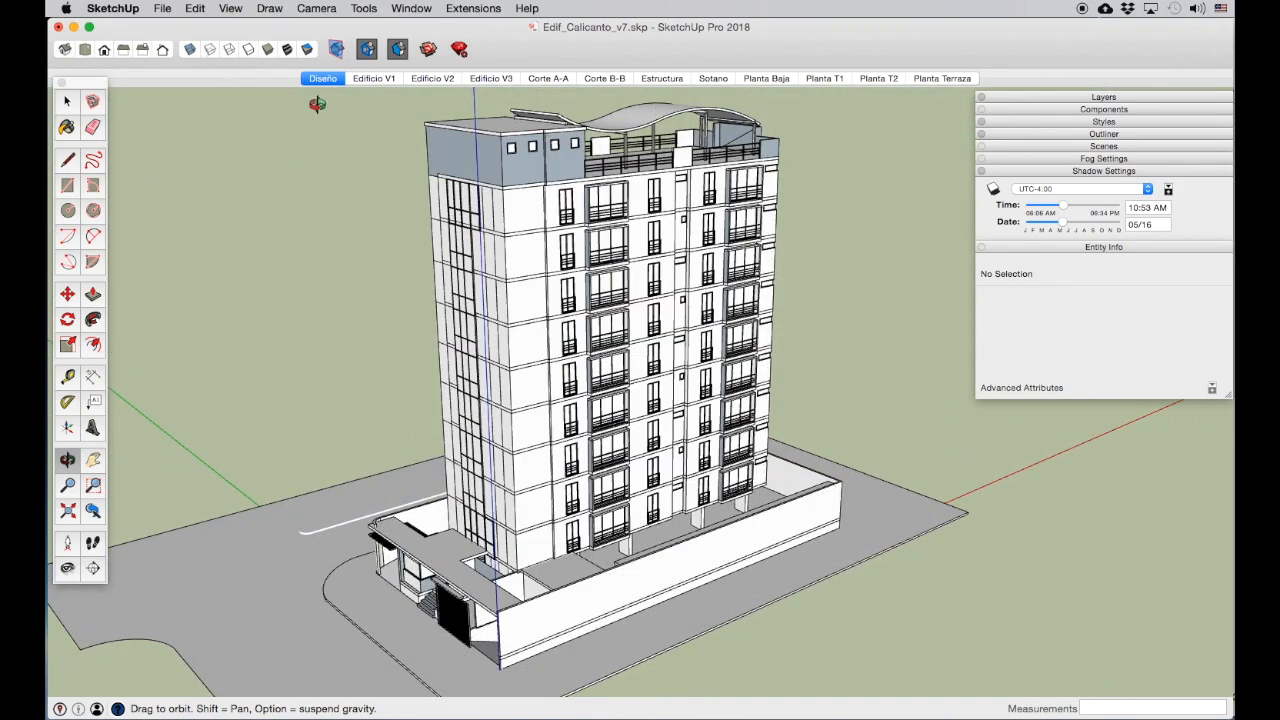
Step: Switch the building to Wireframe style and inspect it from nearby and farther away
{"action": "left_click", "coordinate": [229, 50]}
{"action": "left_click_drag", "start_coordinate": [508, 371], "coordinate": [592, 412]}
{"action": "scroll", "coordinate": [592, 412], "scroll_direction": "up", "scroll_amount": 5}
{"action": "scroll", "coordinate": [590, 395], "scroll_direction": "down", "scroll_amount": 3}
{"action": "left_click_drag", "start_coordinate": [577, 434], "coordinate": [557, 470]}
{"action": "scroll", "coordinate": [557, 470], "scroll_direction": "down", "scroll_amount": 2}
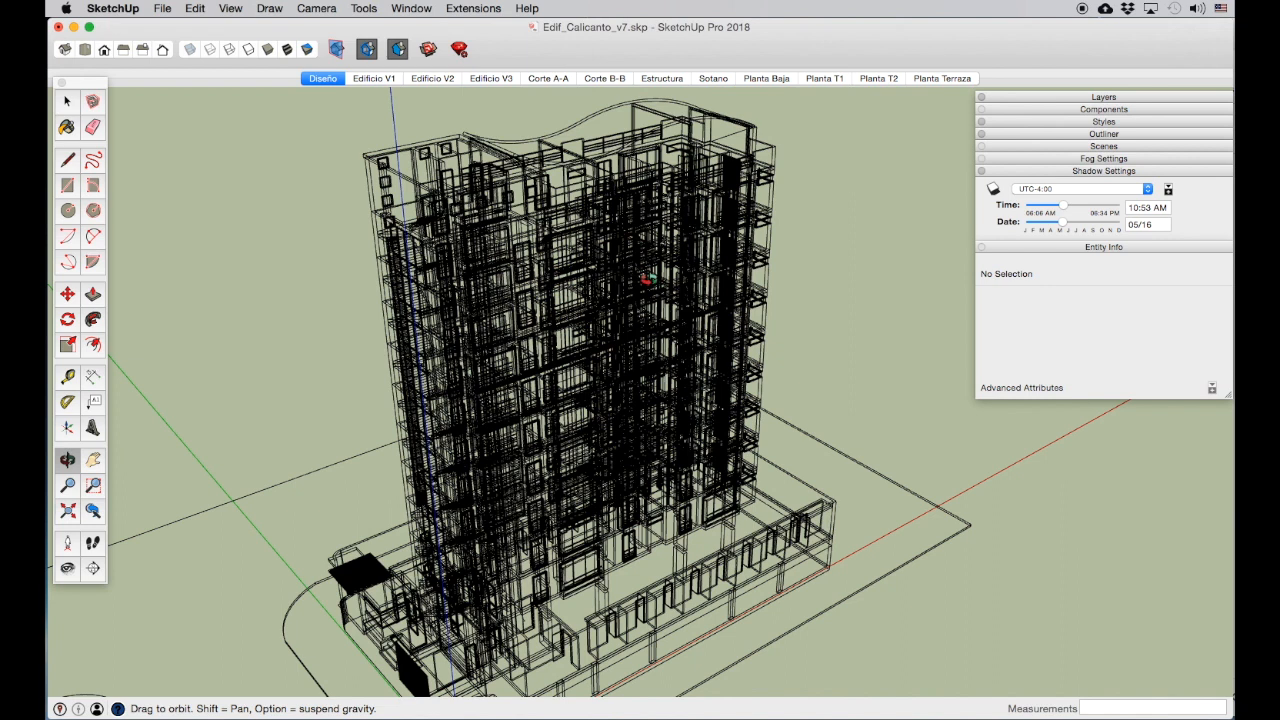
Step: Switch the building to Hidden Line style and inspect the facade close up and from above
{"action": "left_click", "coordinate": [248, 49]}
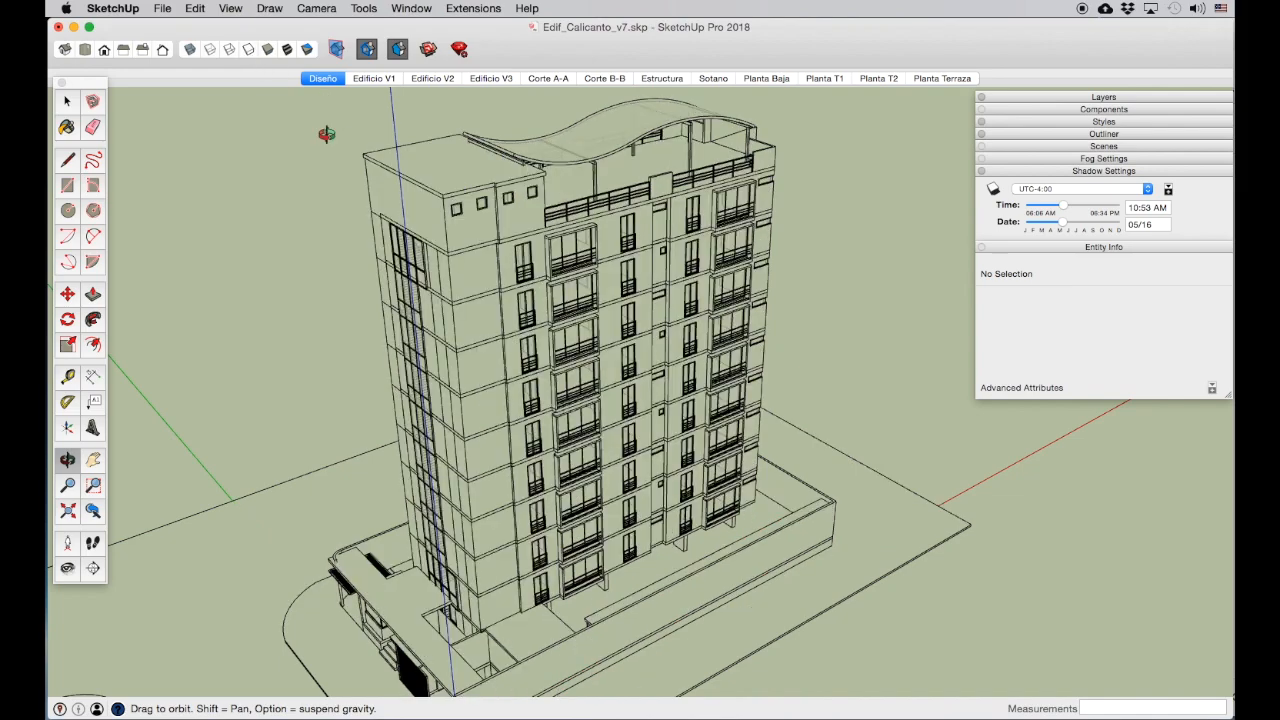
{"action": "left_click_drag", "start_coordinate": [578, 462], "coordinate": [557, 455]}
{"action": "scroll", "coordinate": [557, 455], "scroll_direction": "up", "scroll_amount": 5}
{"action": "scroll", "coordinate": [563, 371], "scroll_direction": "up", "scroll_amount": 4}
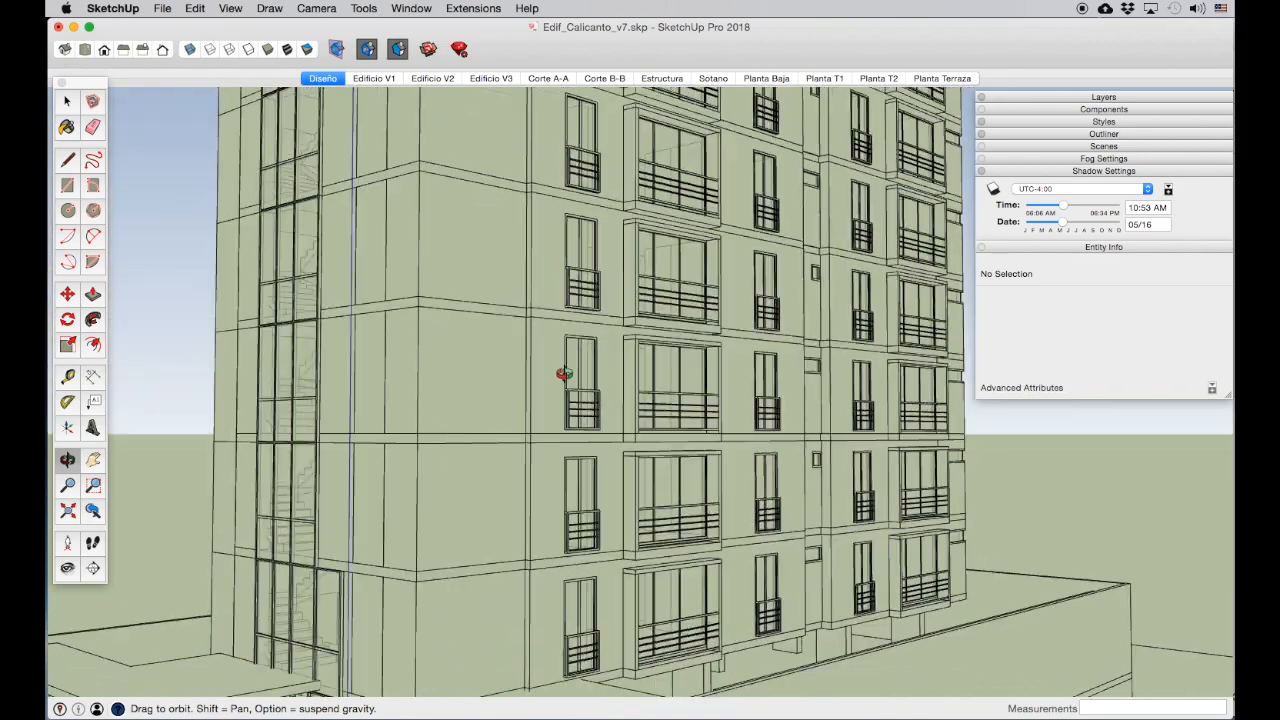
{"action": "scroll", "coordinate": [632, 417], "scroll_direction": "down", "scroll_amount": 6}
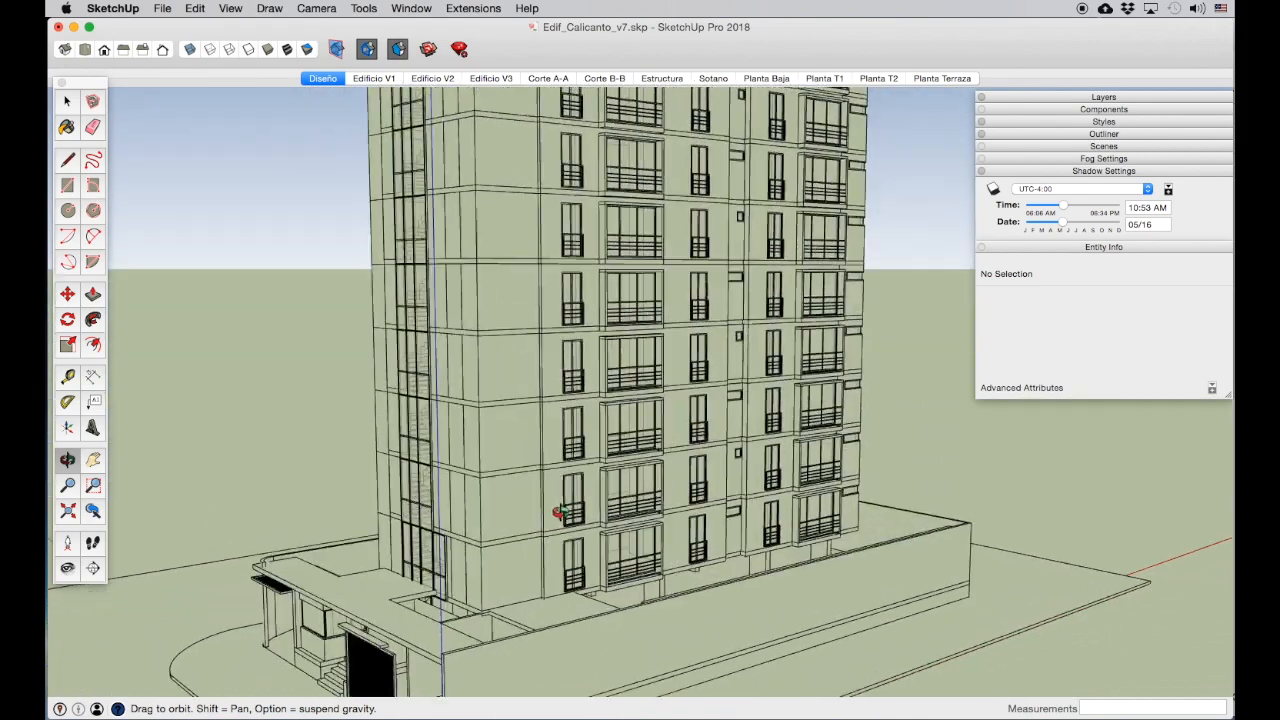
{"action": "left_click_drag", "start_coordinate": [560, 512], "coordinate": [524, 540]}
{"action": "left_click_drag", "start_coordinate": [654, 406], "coordinate": [615, 462]}
{"action": "scroll", "coordinate": [615, 397], "scroll_direction": "down", "scroll_amount": 2}
{"action": "scroll", "coordinate": [614, 396], "scroll_direction": "down", "scroll_amount": 2}
{"action": "mouse_move", "coordinate": [614, 396]}
{"action": "left_mouse_down"}
{"action": "mouse_move", "coordinate": [458, 447]}
{"action": "mouse_move", "coordinate": [481, 434]}
{"action": "left_mouse_up"}
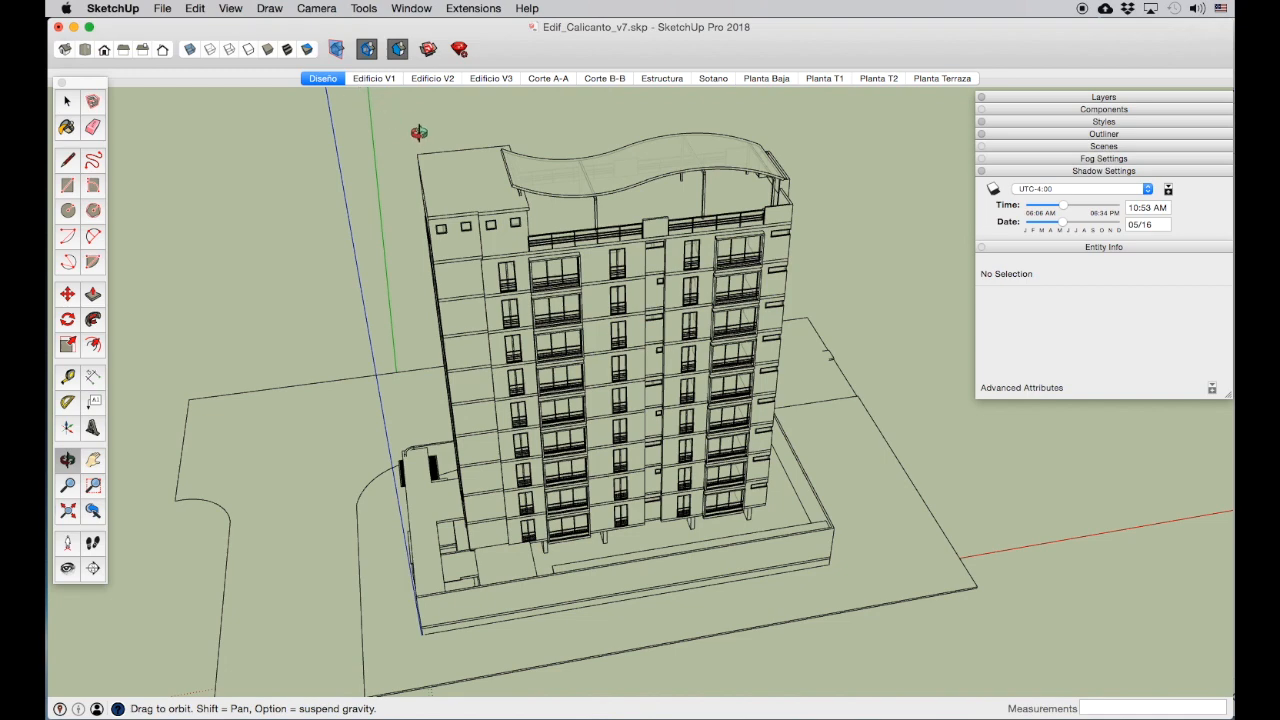
Step: Display the building in Shaded With Textures style and turn the shadows on
{"action": "left_click", "coordinate": [288, 50]}
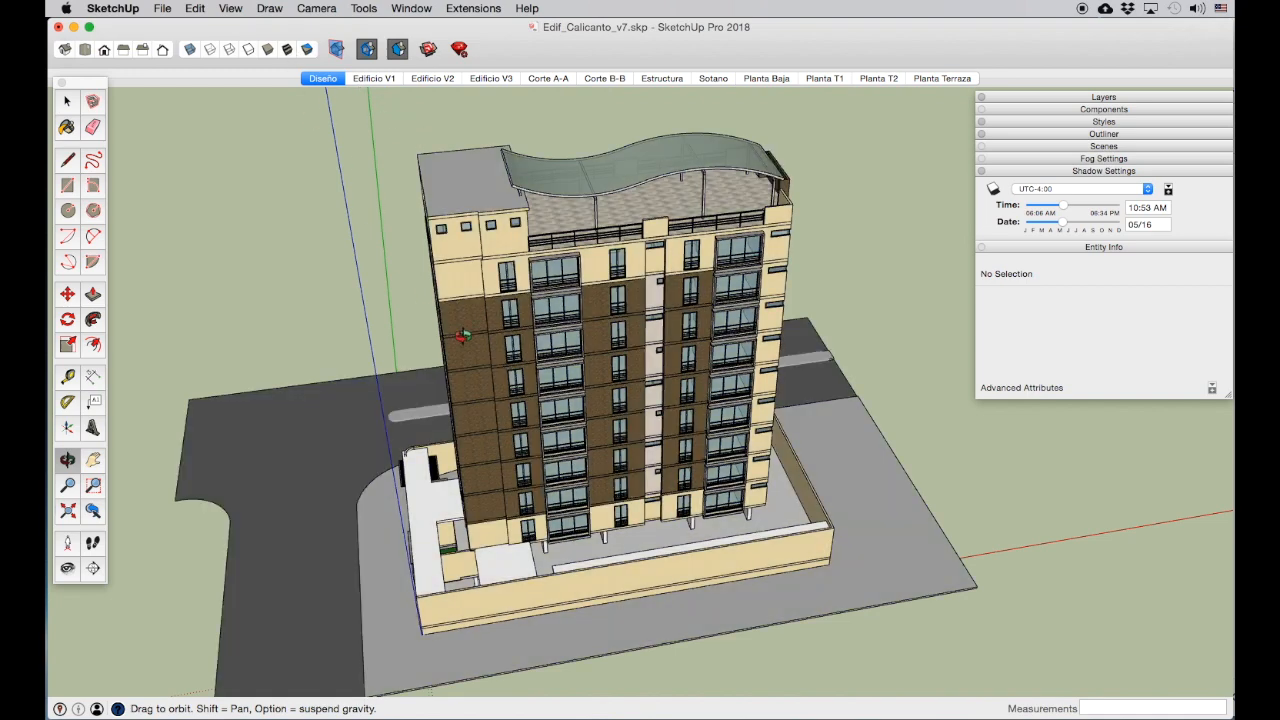
{"action": "left_click_drag", "start_coordinate": [516, 347], "coordinate": [965, 215]}
{"action": "left_click", "coordinate": [993, 189]}
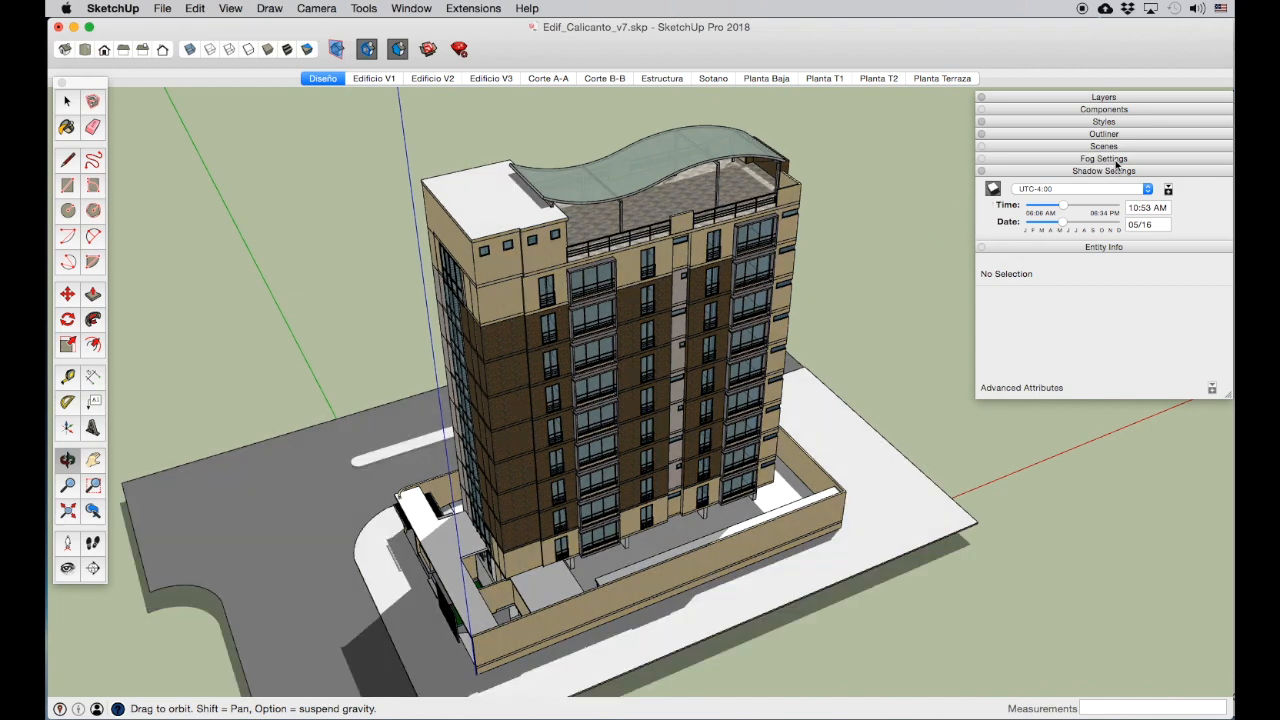
Step: Turn on fog, view the building through it, and switch the fog off again
{"action": "left_click", "coordinate": [1104, 159]}
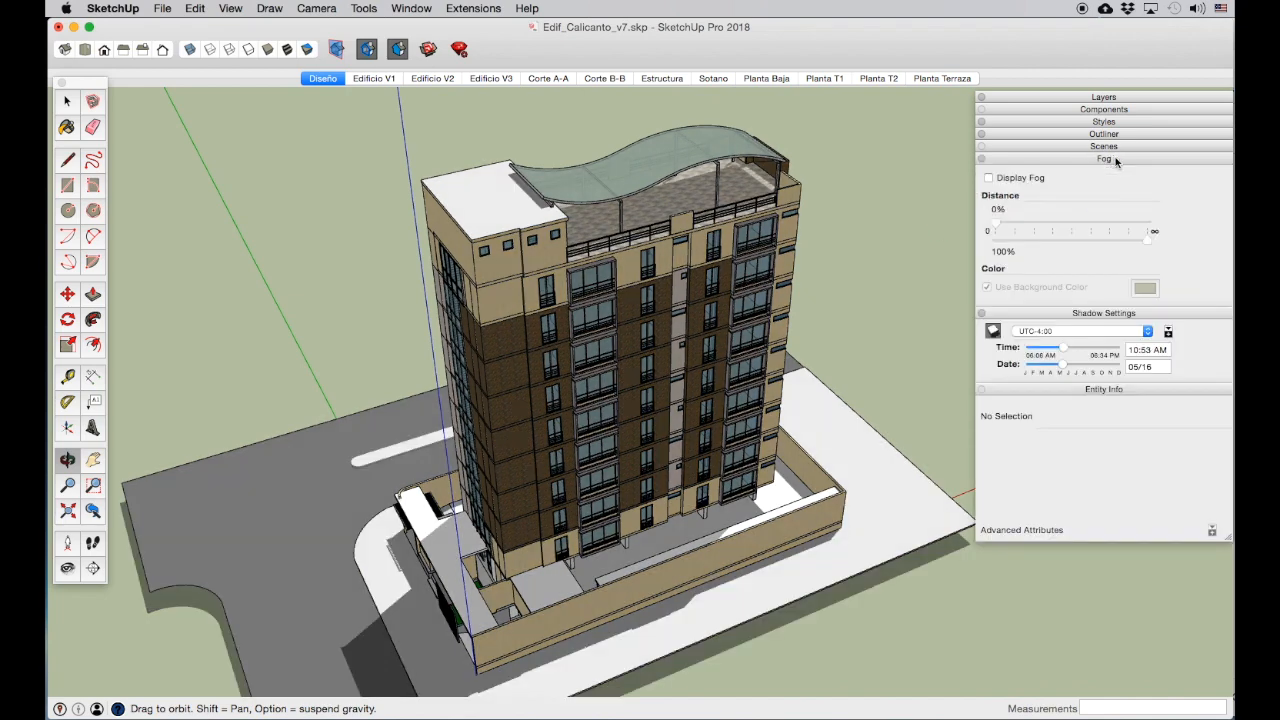
{"action": "left_click", "coordinate": [988, 179]}
{"action": "left_click_drag", "start_coordinate": [617, 463], "coordinate": [642, 504]}
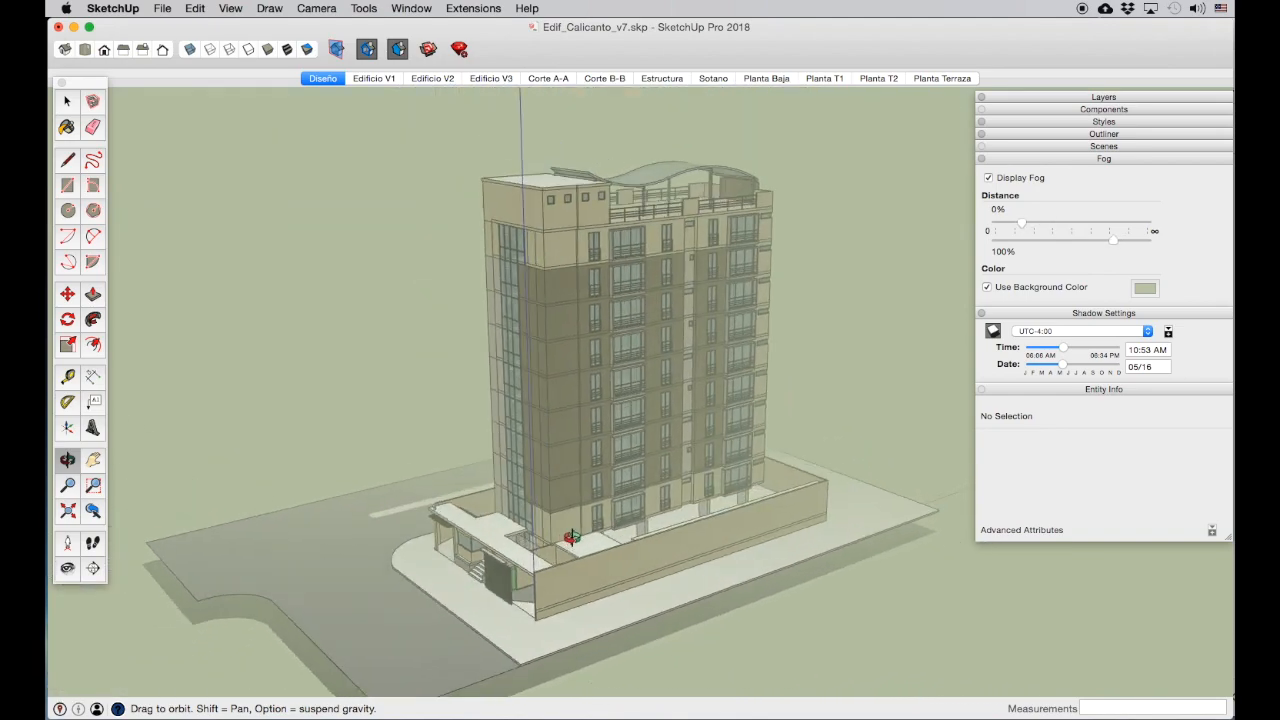
{"action": "left_click", "coordinate": [988, 178]}
{"action": "left_click", "coordinate": [1073, 161]}
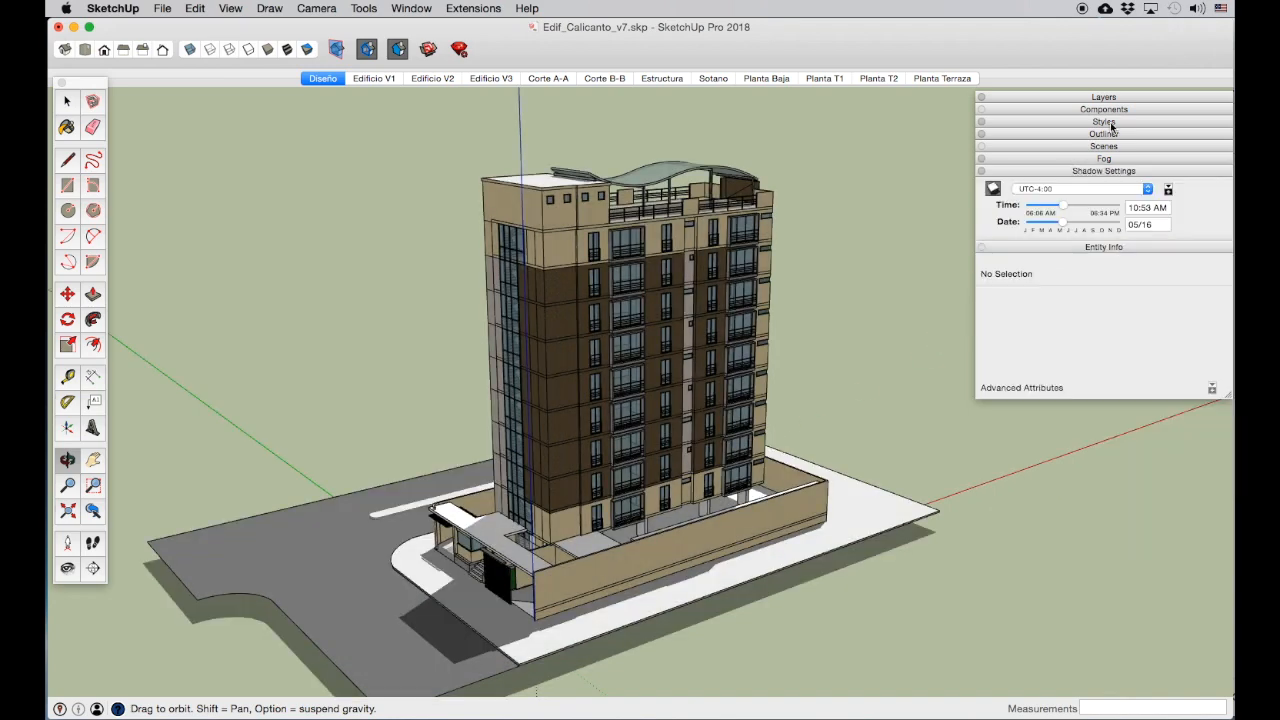
Step: Apply the Airbrush with Endpoints style from the Sketchy Edges collection and hide the section planes
{"action": "left_click", "coordinate": [1104, 122]}
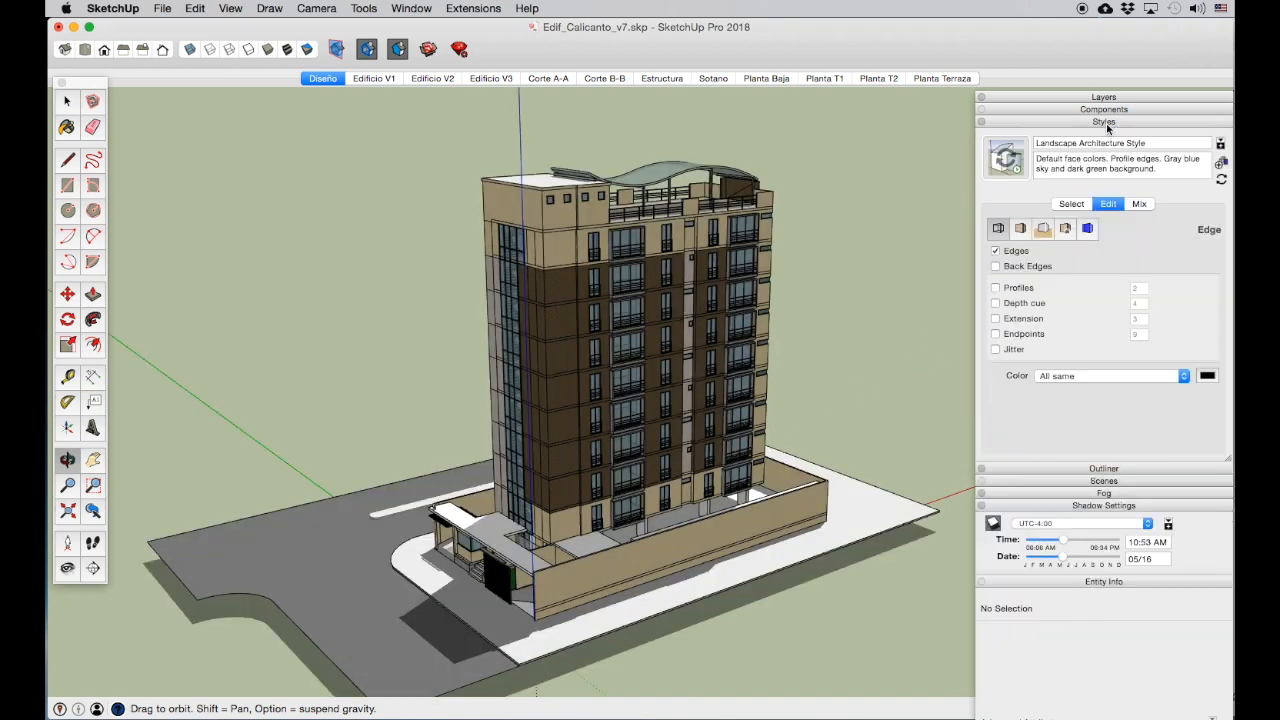
{"action": "left_click", "coordinate": [1072, 204]}
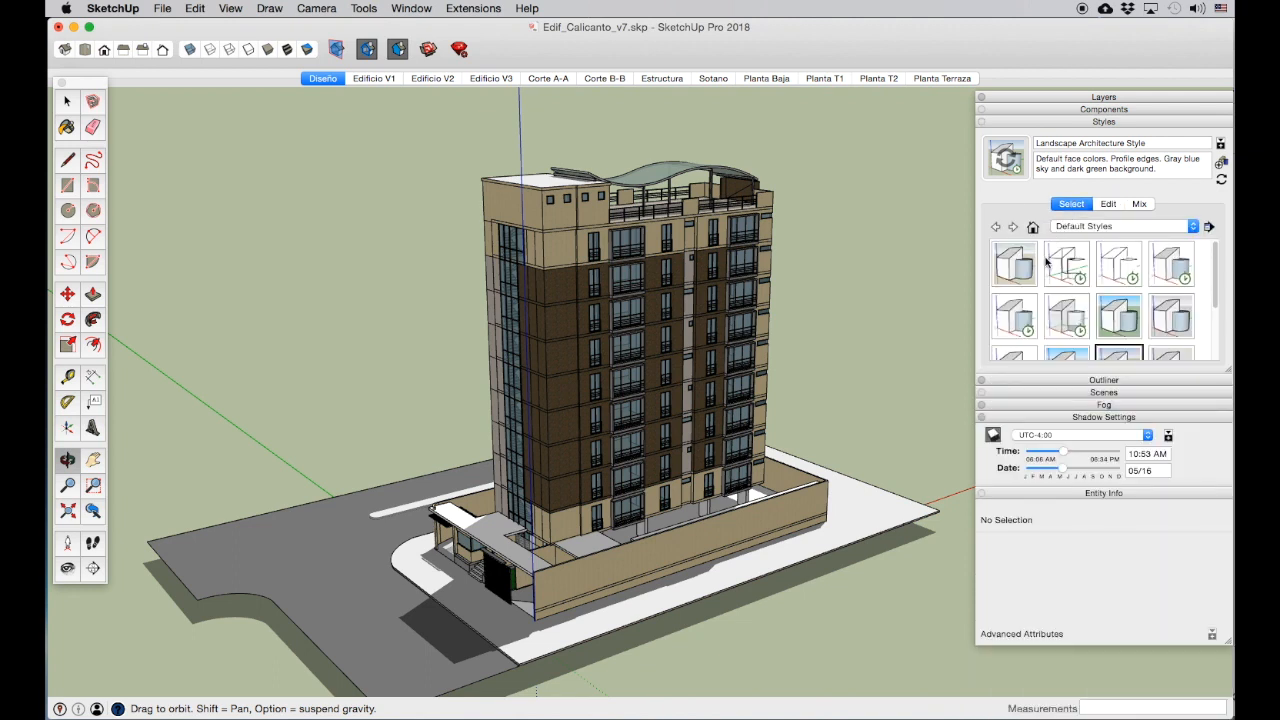
{"action": "left_click", "coordinate": [1105, 229]}
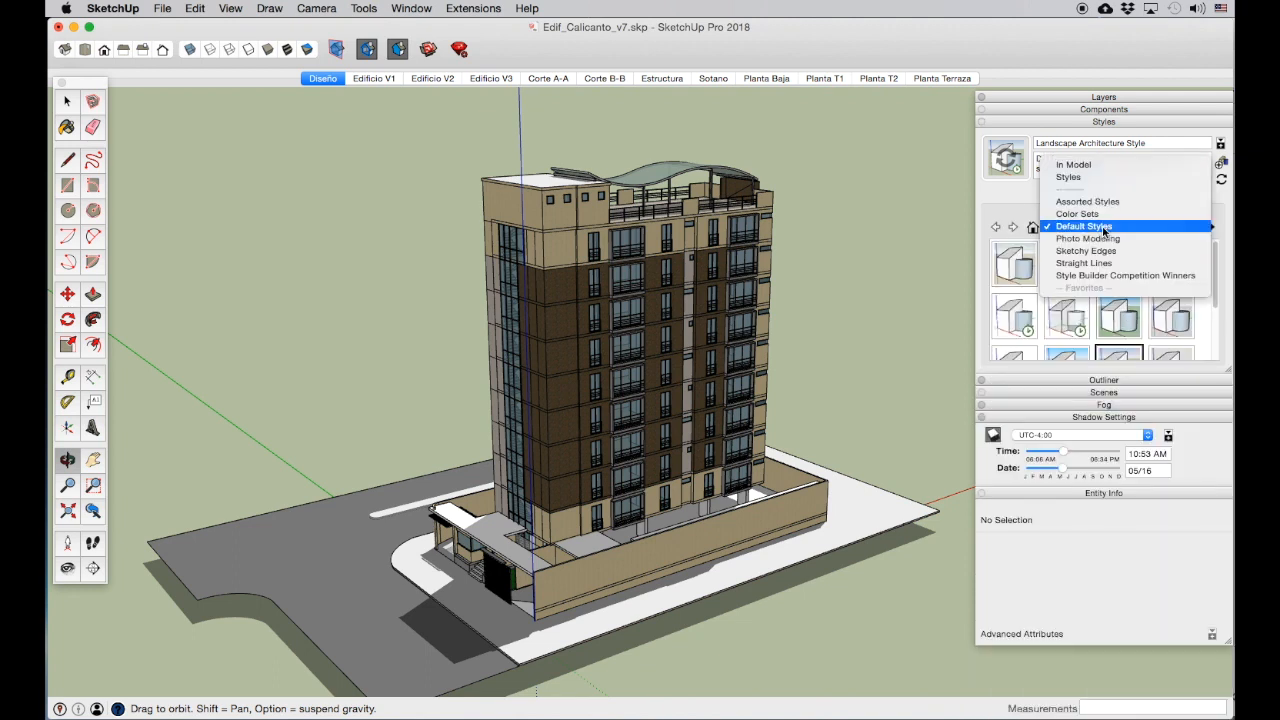
{"action": "left_click", "coordinate": [1092, 254]}
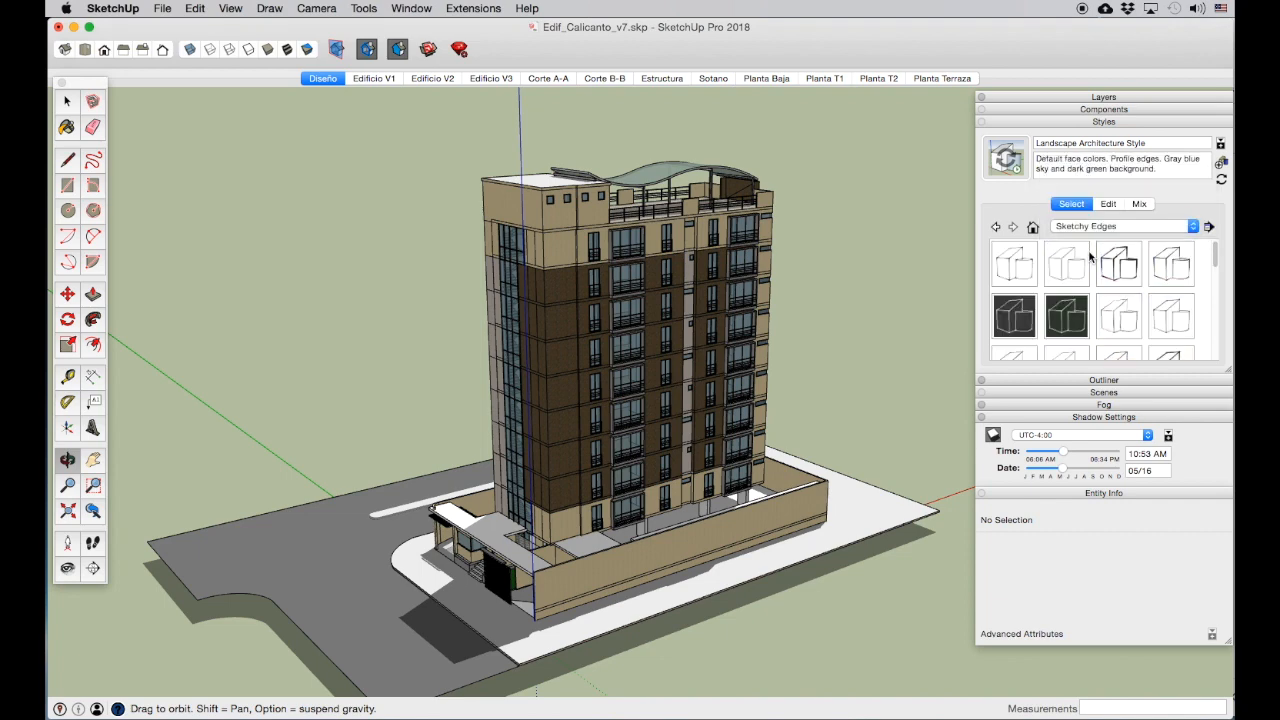
{"action": "left_click", "coordinate": [1016, 266]}
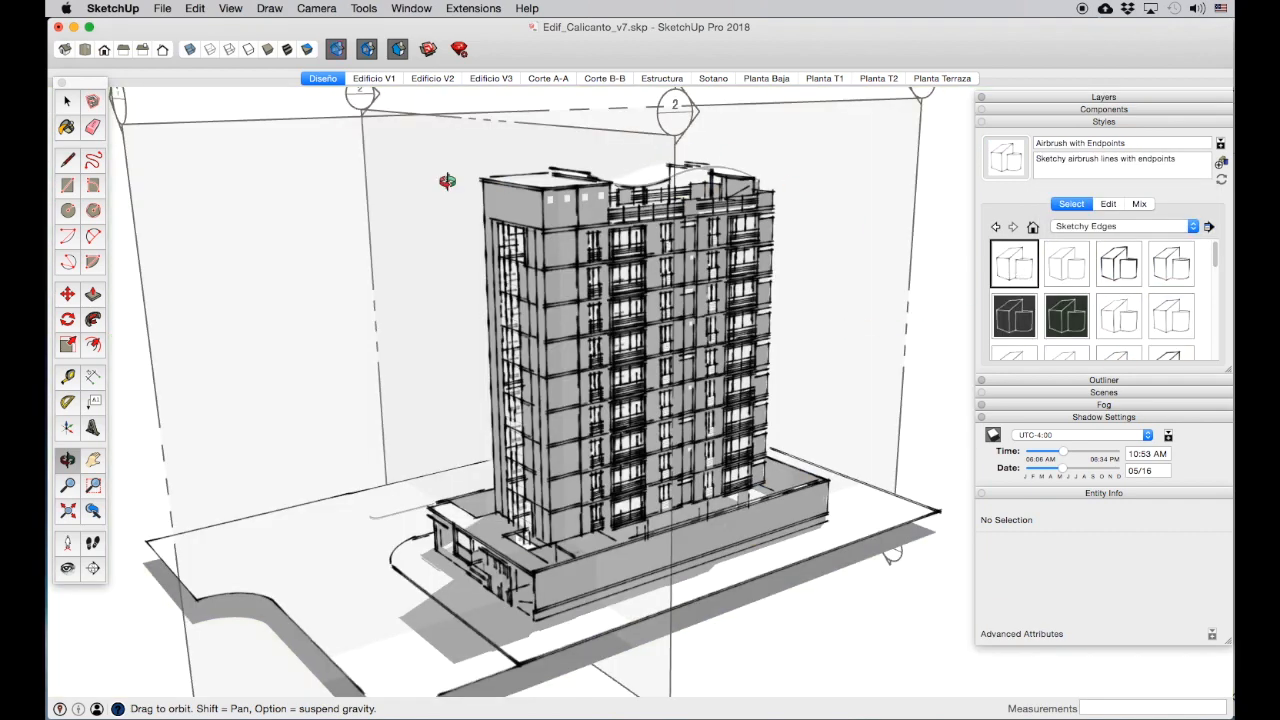
{"action": "left_click", "coordinate": [338, 52]}
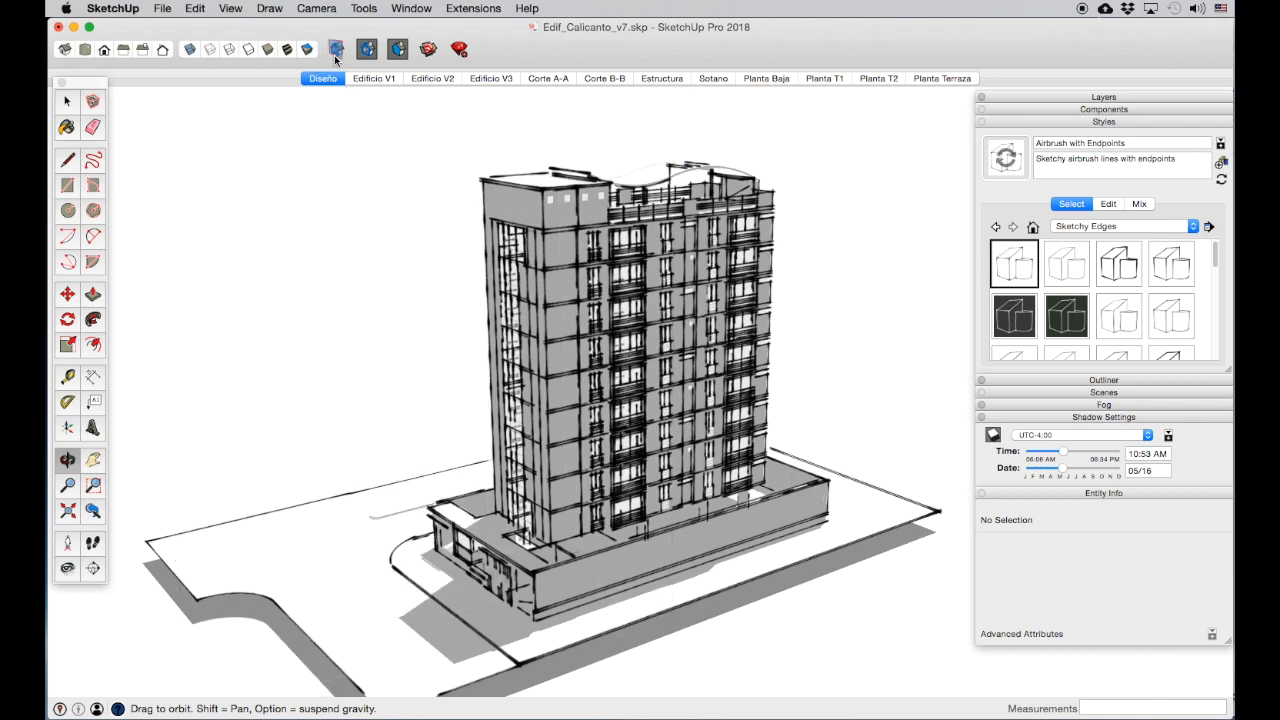
Step: Apply the Landscape Architecture Style from the Default Styles collection to the building model
{"action": "scroll", "coordinate": [565, 452], "scroll_direction": "up", "scroll_amount": 5}
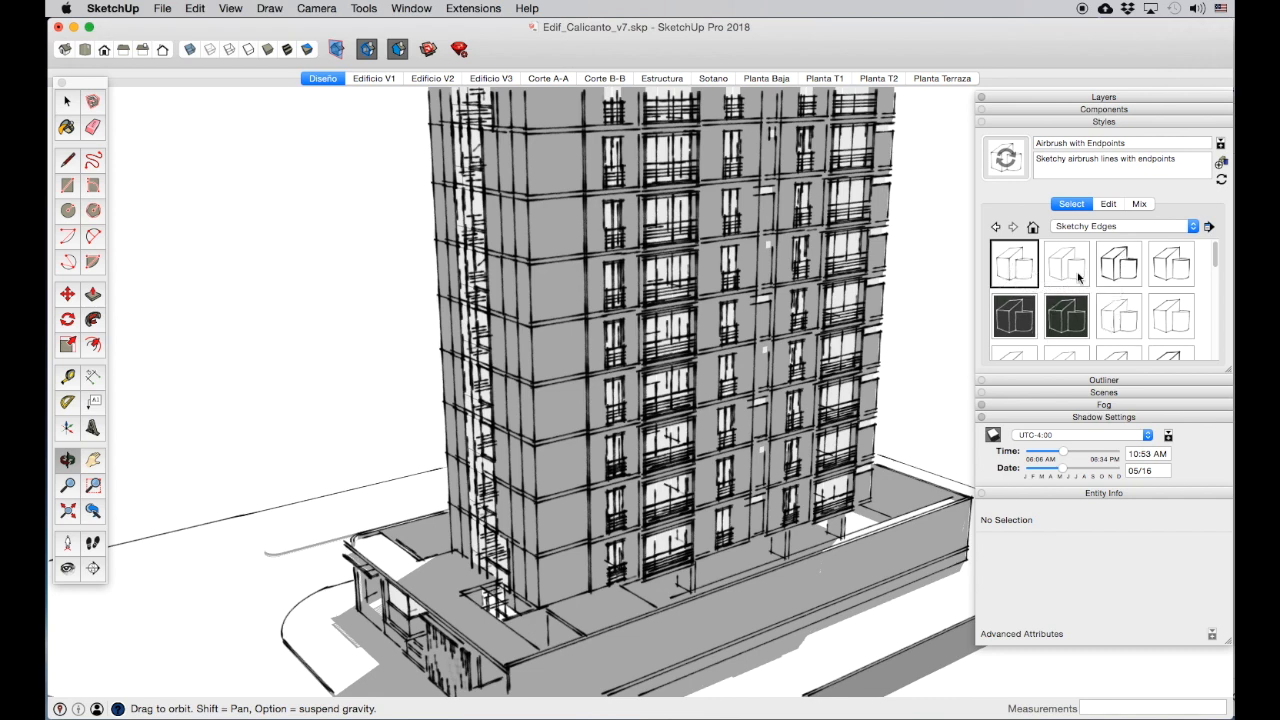
{"action": "left_click", "coordinate": [1073, 228]}
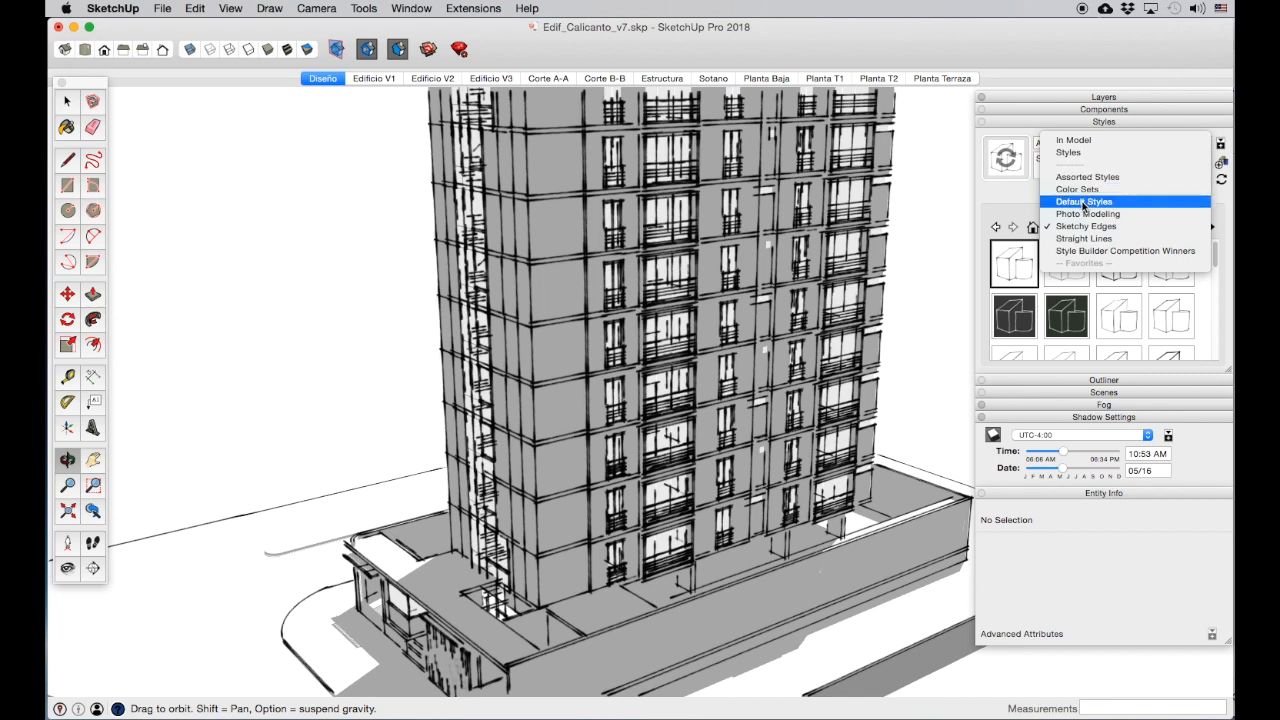
{"action": "left_click", "coordinate": [1084, 202]}
{"action": "scroll", "coordinate": [1060, 330], "scroll_direction": "down", "scroll_amount": 3}
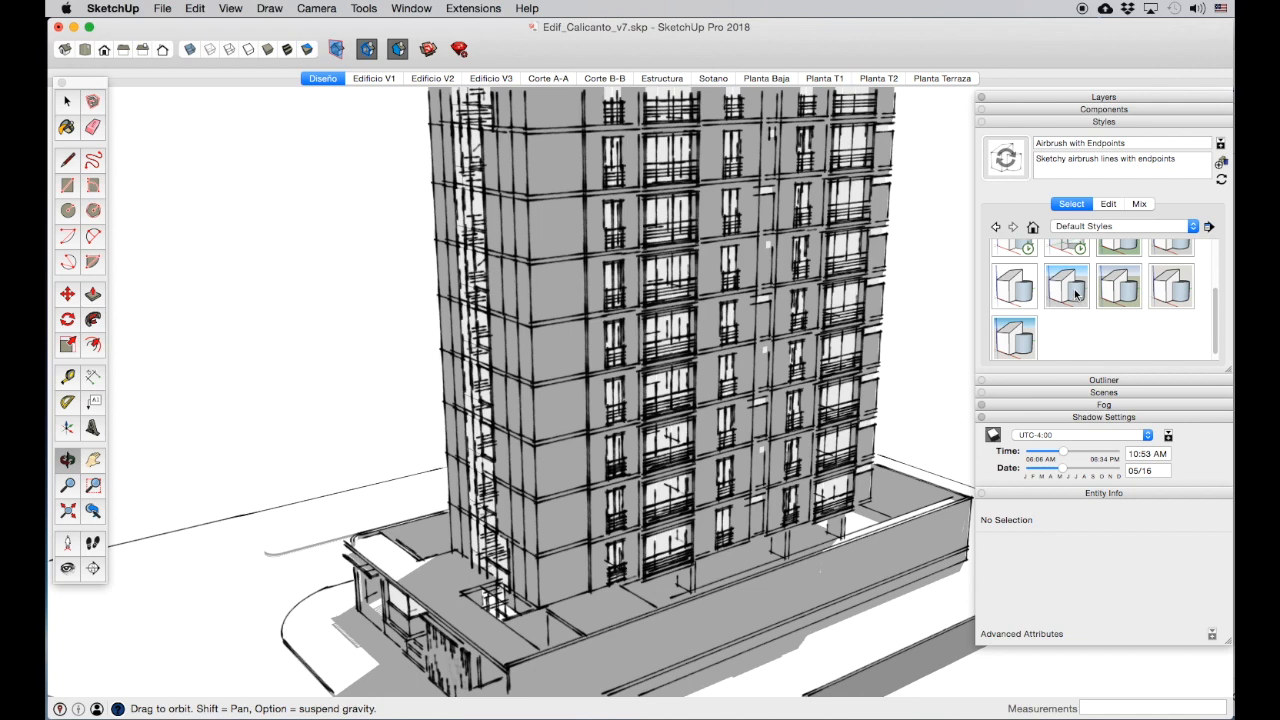
{"action": "left_click", "coordinate": [1120, 289]}
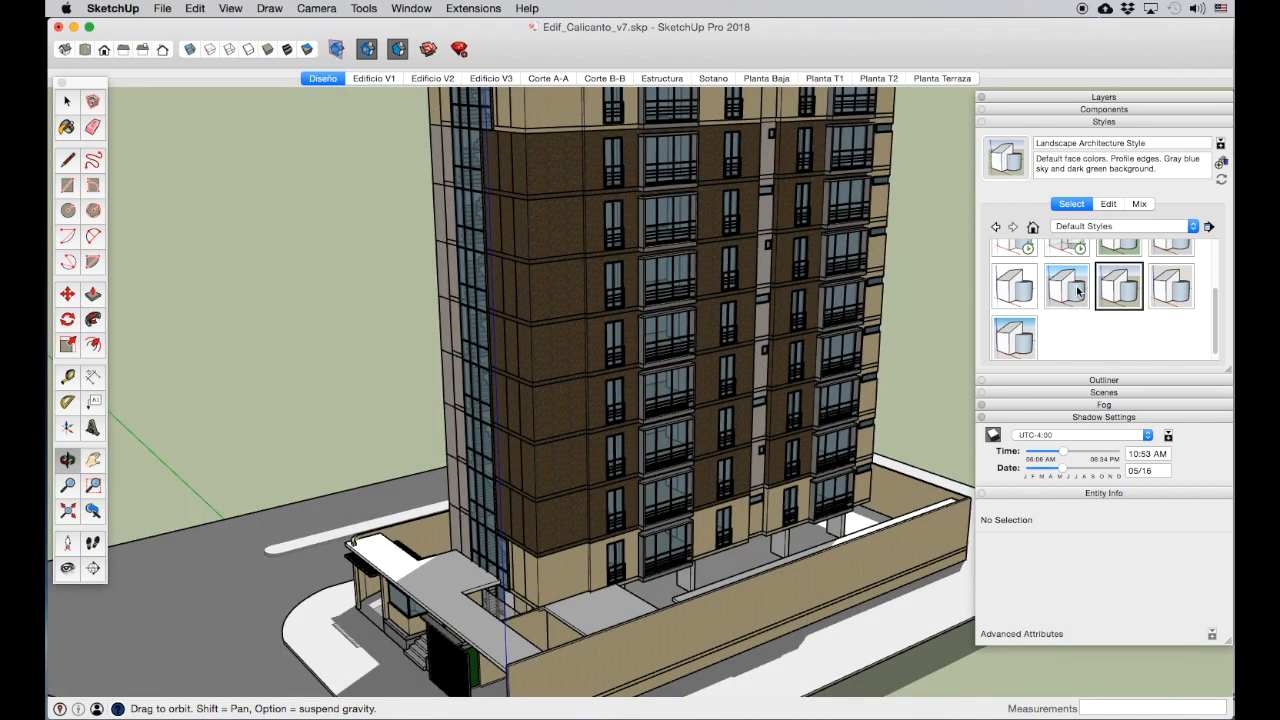
Step: Disable Profiles in the style's edge settings, inspect the facade, and switch the shadows off
{"action": "left_click", "coordinate": [1106, 203]}
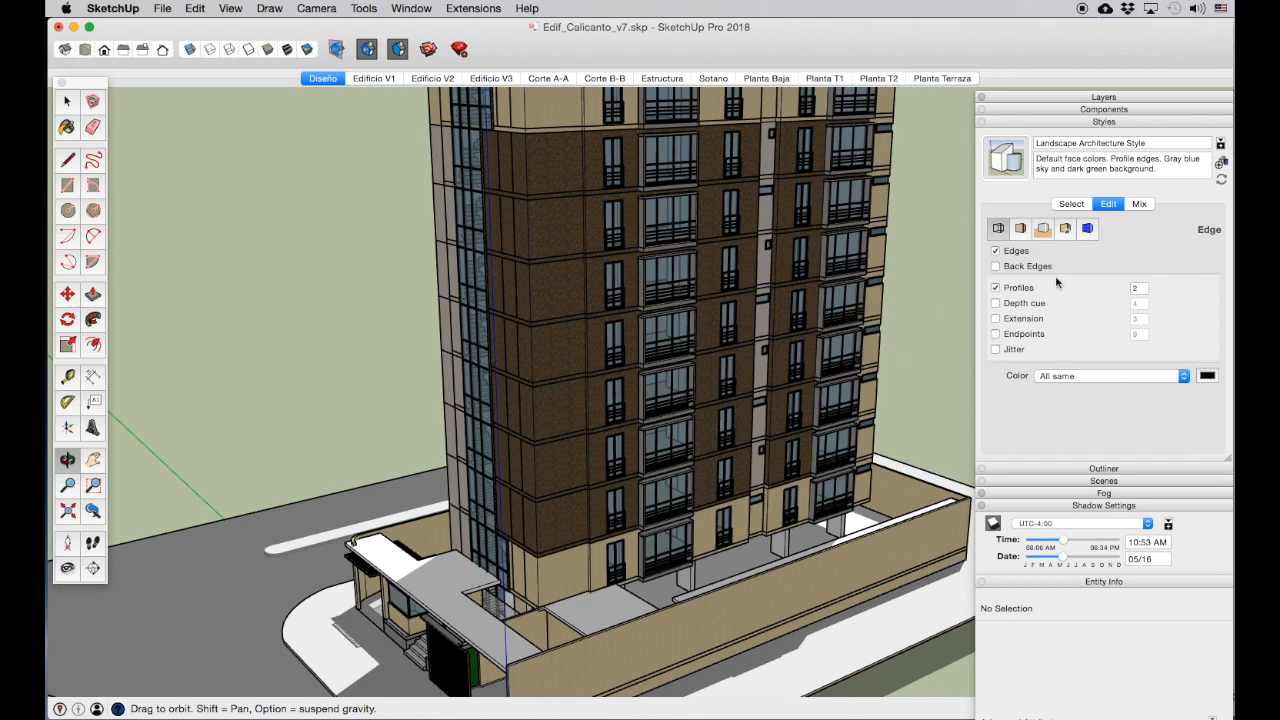
{"action": "left_click", "coordinate": [995, 288]}
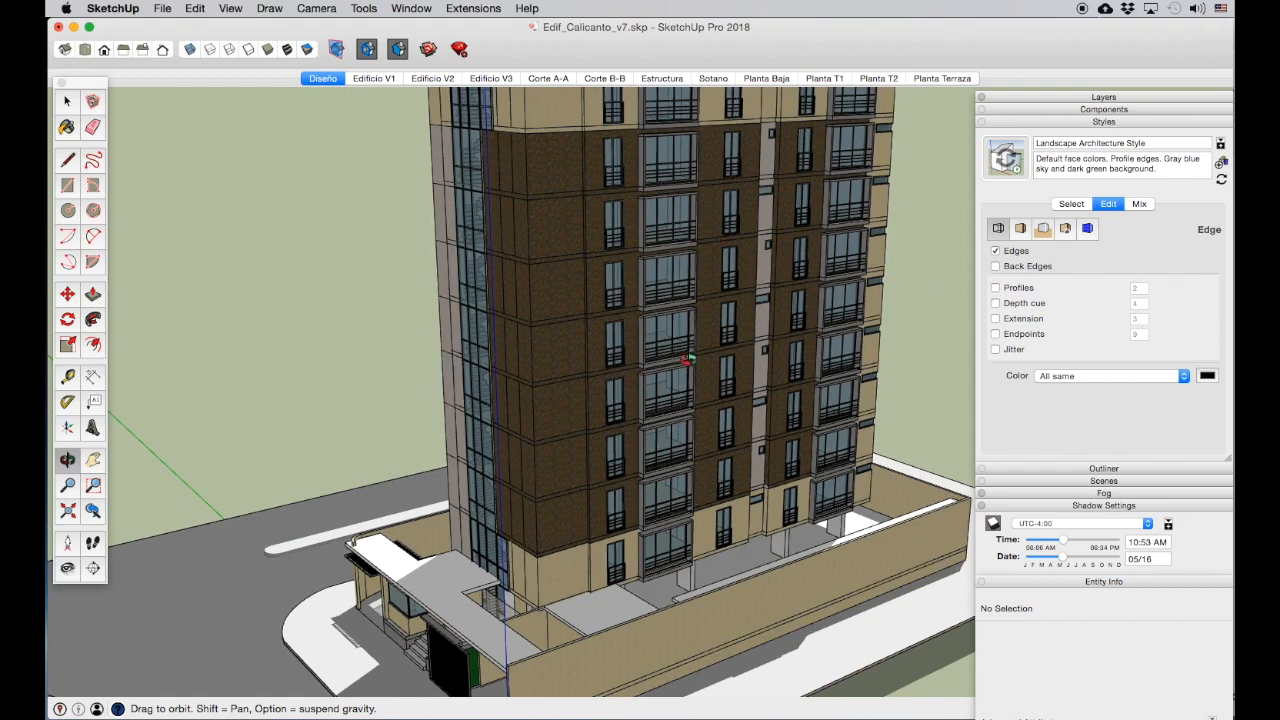
{"action": "scroll", "coordinate": [610, 395], "scroll_direction": "down", "scroll_amount": 5}
{"action": "scroll", "coordinate": [612, 395], "scroll_direction": "up", "scroll_amount": 6}
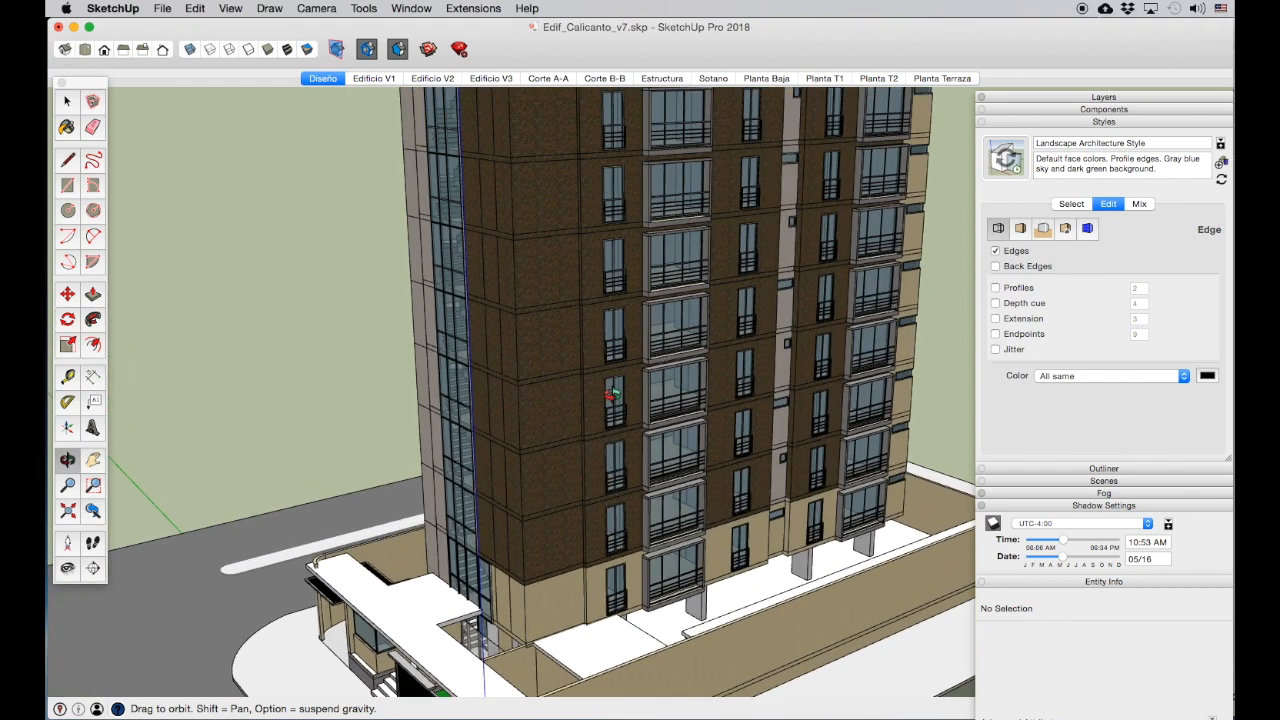
{"action": "scroll", "coordinate": [612, 395], "scroll_direction": "up", "scroll_amount": 3}
{"action": "left_click", "coordinate": [993, 523]}
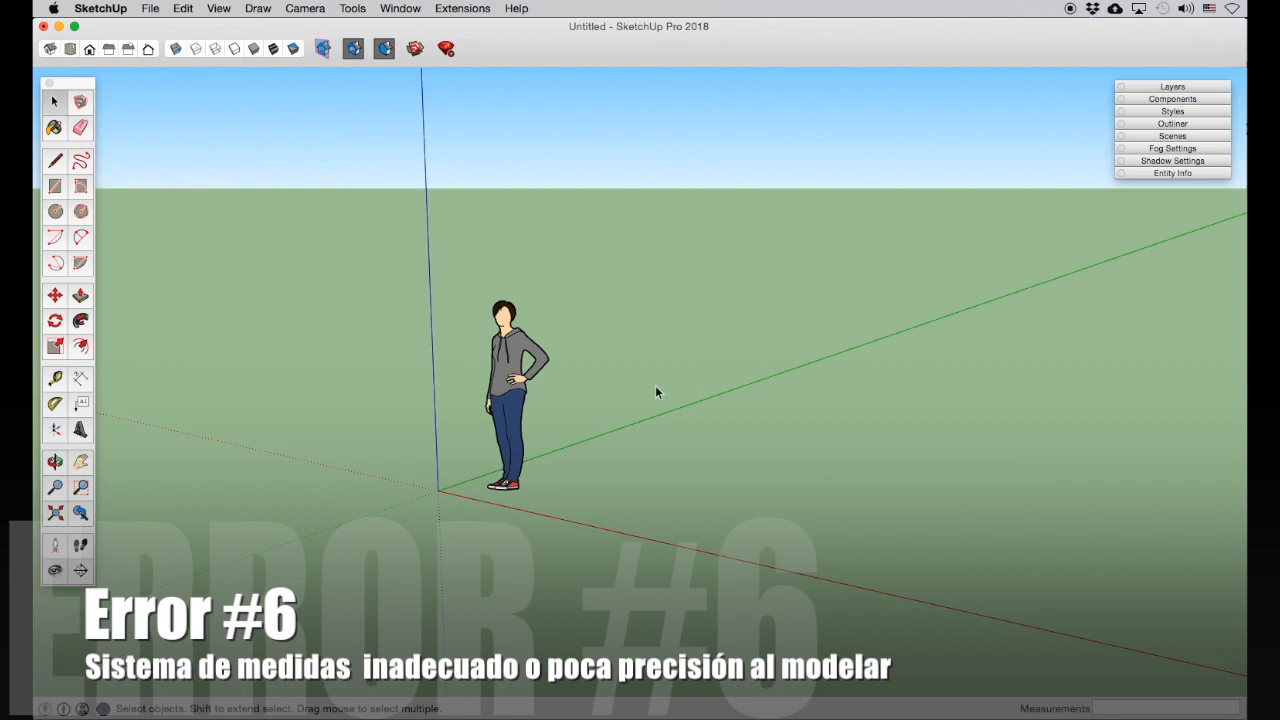
Step: In the untitled model, draw a ground rectangle about 1,54 m by 2,70 m beside the standing figure
{"action": "left_click", "coordinate": [54, 462]}
{"action": "left_click_drag", "start_coordinate": [380, 423], "coordinate": [565, 324]}
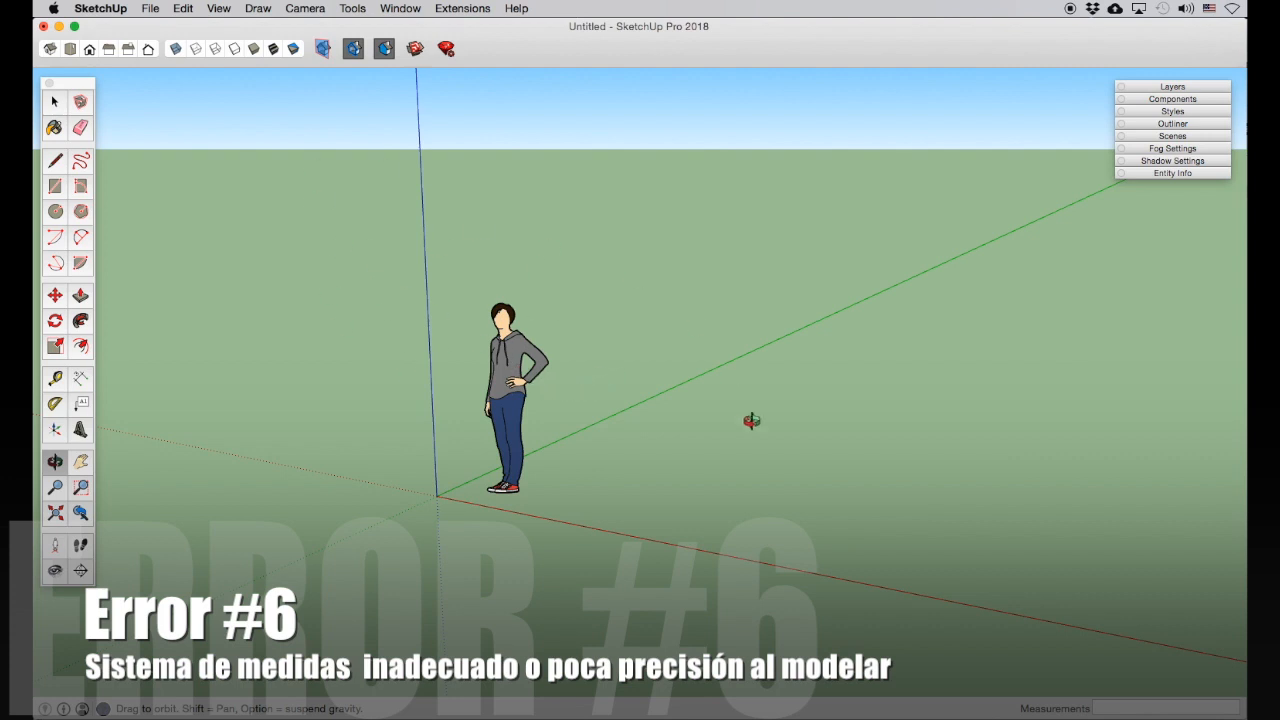
{"action": "left_click_drag", "start_coordinate": [487, 387], "coordinate": [457, 456]}
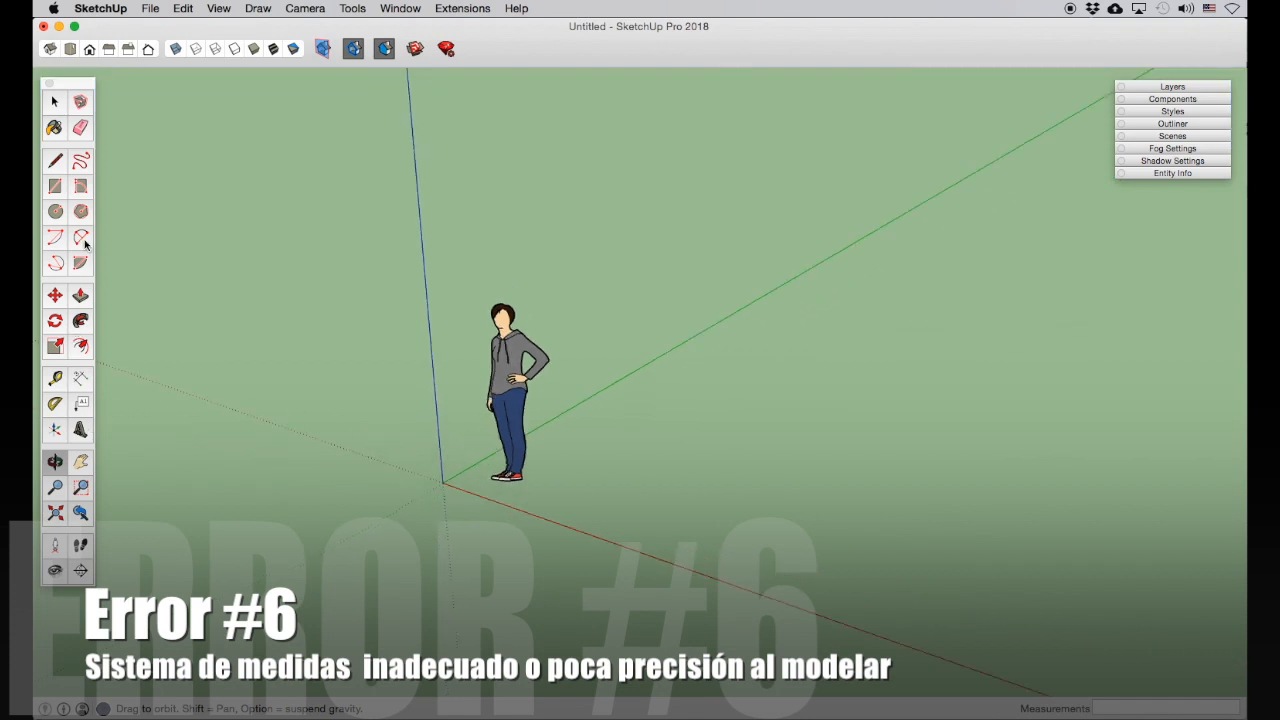
{"action": "left_click", "coordinate": [56, 186]}
{"action": "left_click", "coordinate": [581, 509]}
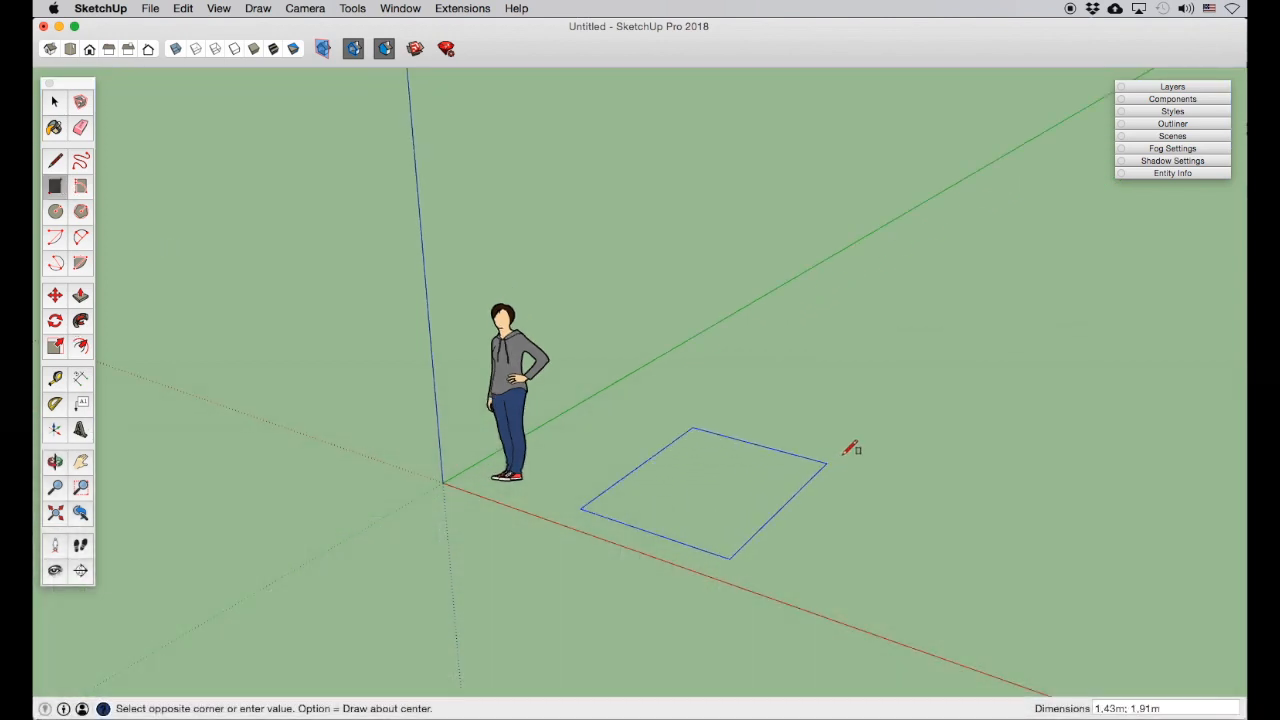
{"action": "left_click", "coordinate": [869, 433]}
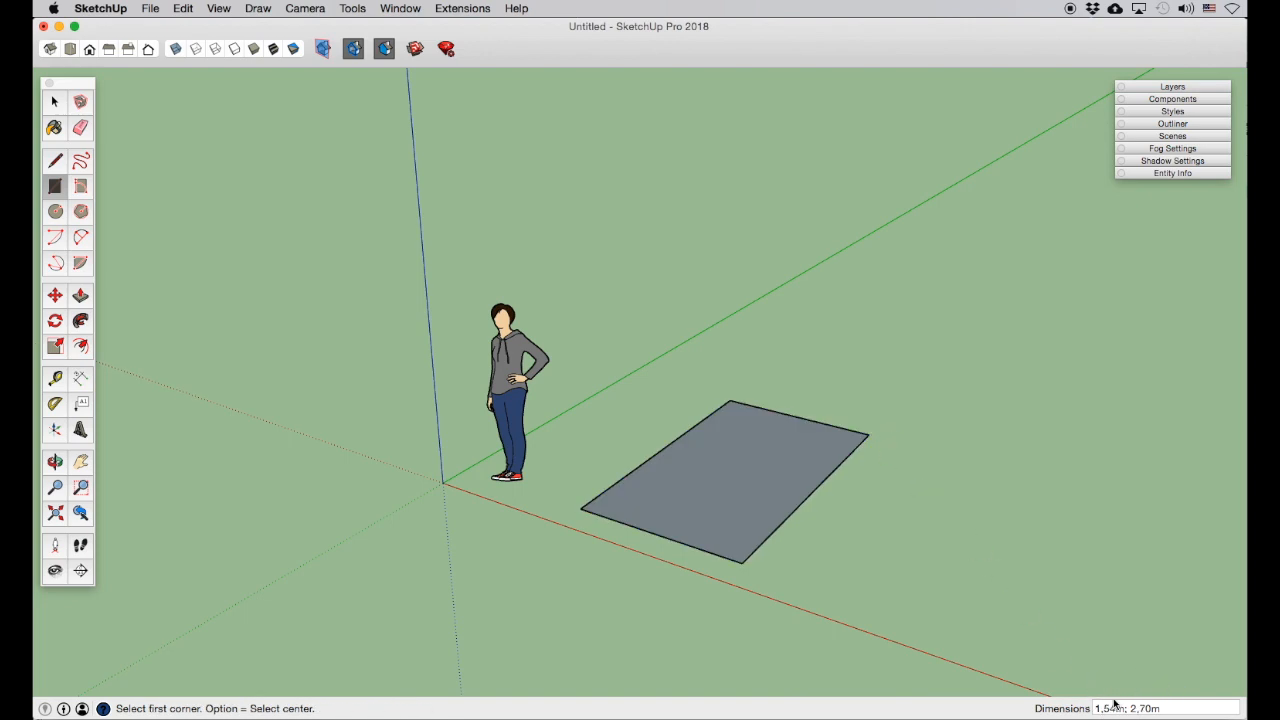
Step: Examine the length of the rectangle's edge and the area of its face in Entity Info, then clear the selection
{"action": "left_click", "coordinate": [1160, 173]}
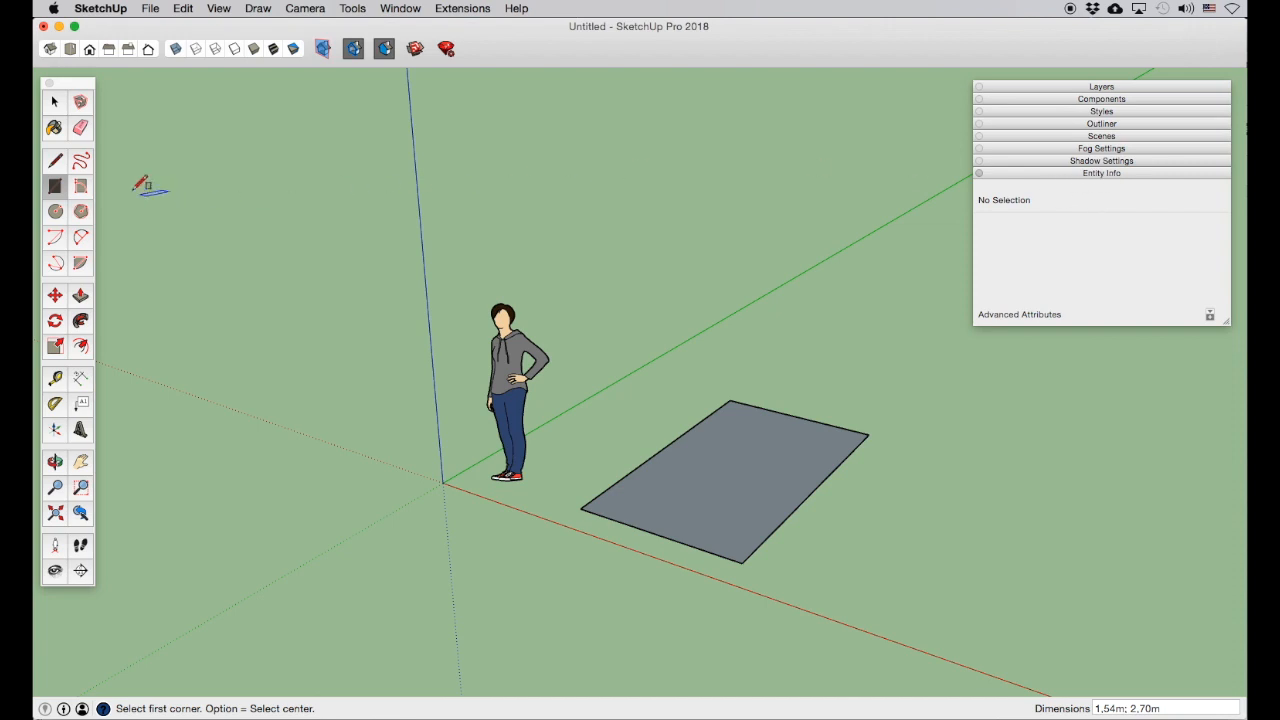
{"action": "left_click", "coordinate": [55, 102]}
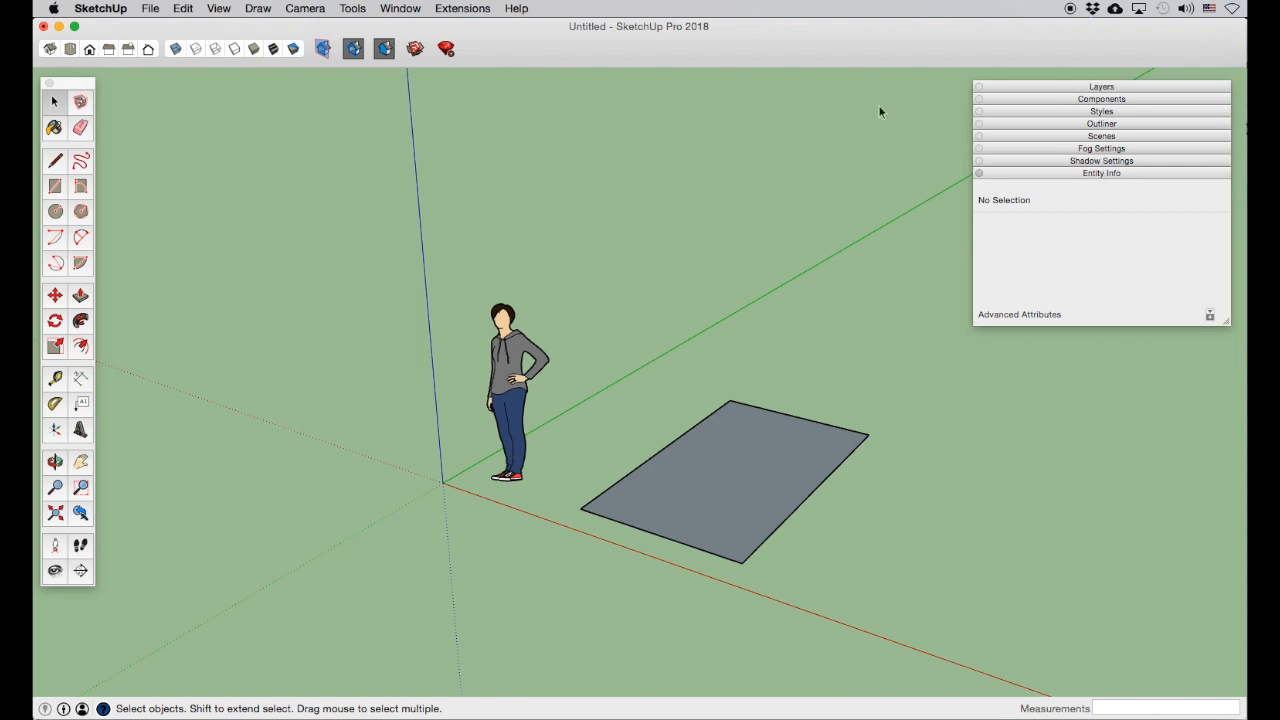
{"action": "left_click", "coordinate": [474, 9]}
{"action": "mouse_move", "coordinate": [403, 8]}
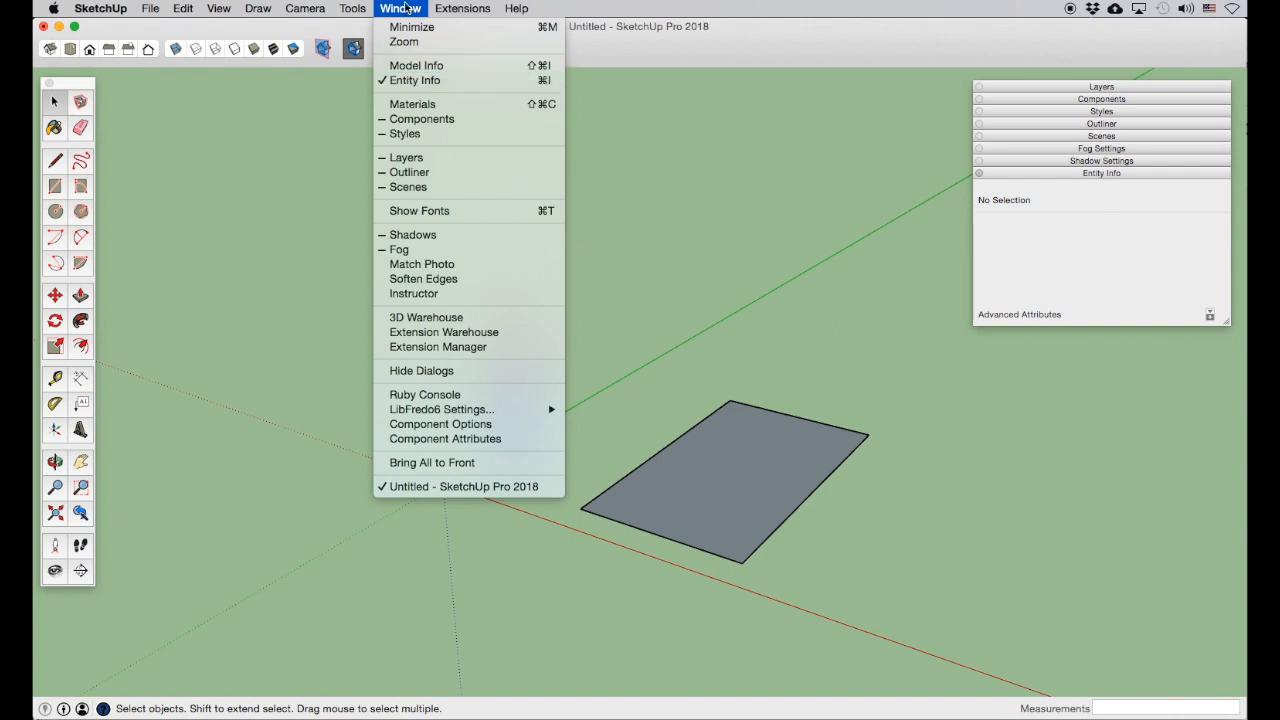
{"action": "left_click", "coordinate": [406, 8]}
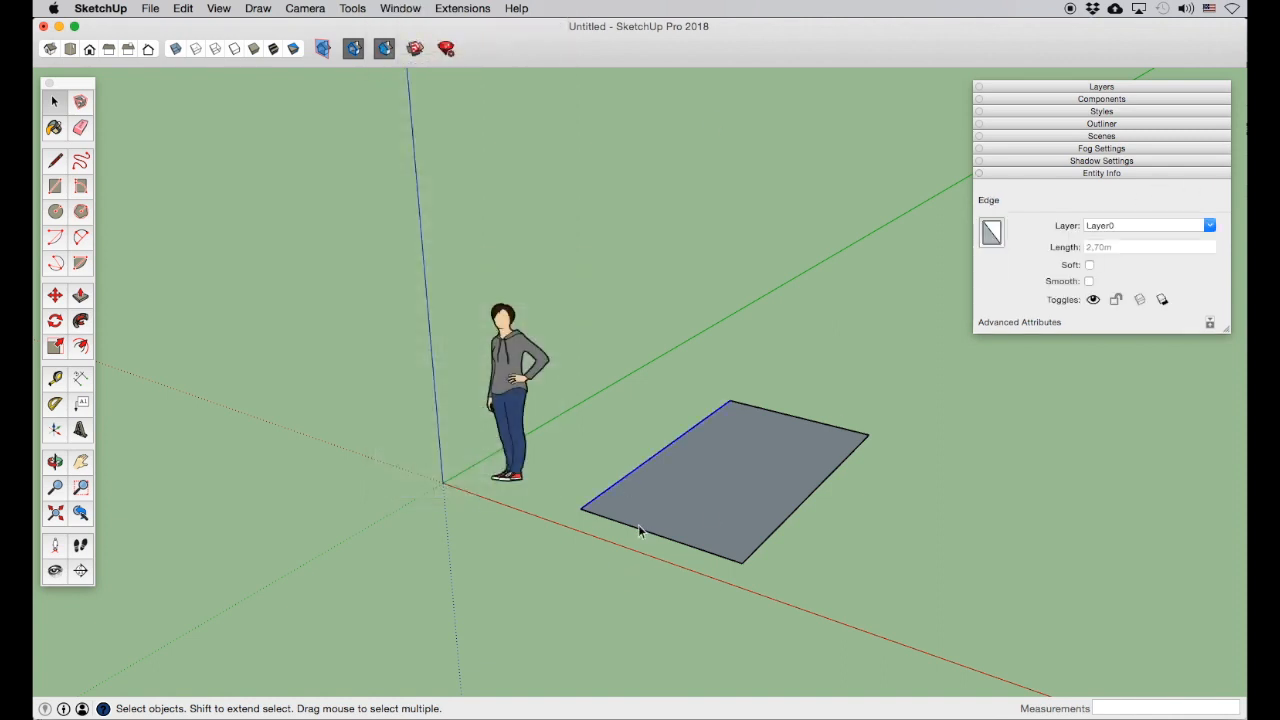
{"action": "left_click", "coordinate": [706, 497]}
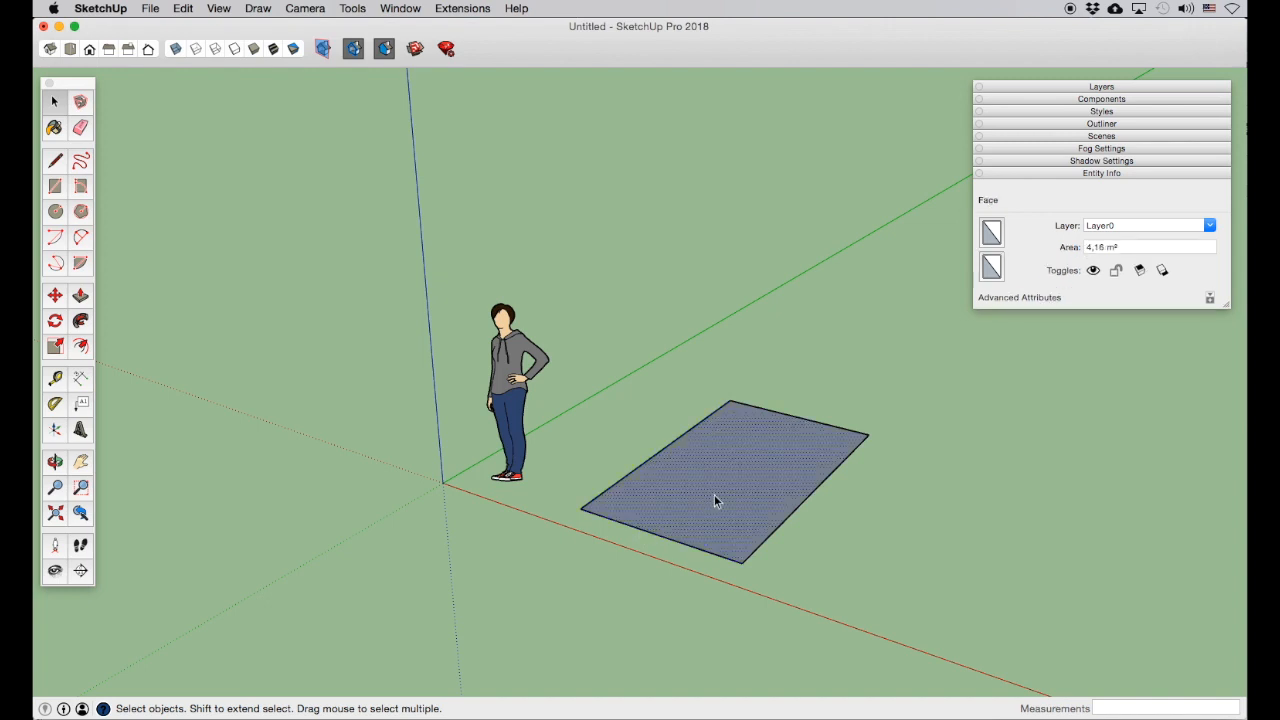
{"action": "left_click", "coordinate": [1000, 466]}
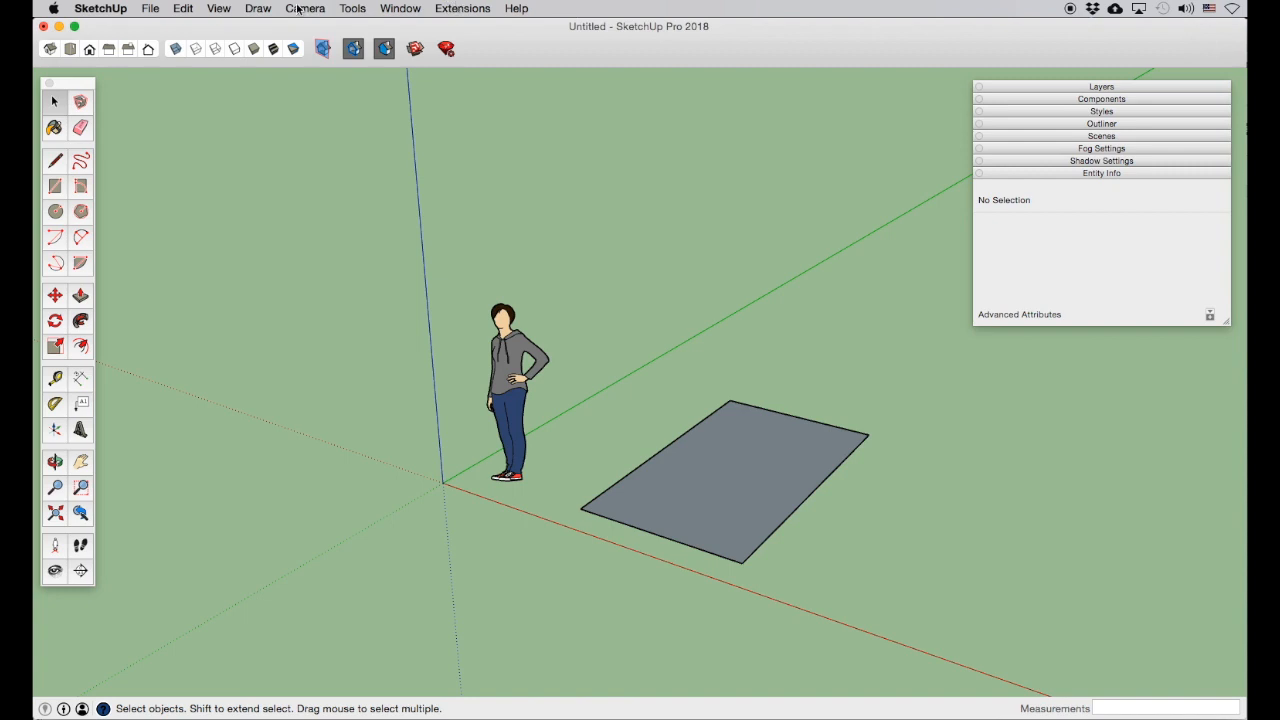
Step: Set the default drawing template to Architectural Design - Millimeters in the preferences
{"action": "left_click", "coordinate": [148, 7]}
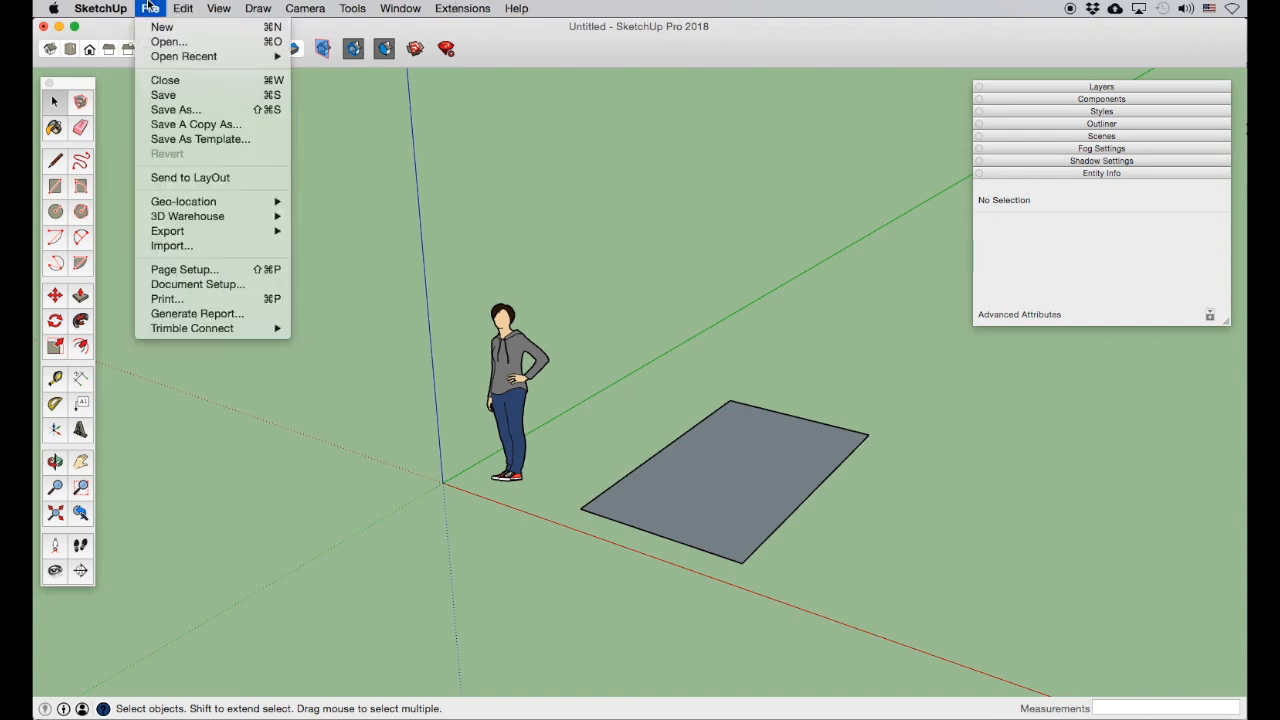
{"action": "mouse_move", "coordinate": [133, 6]}
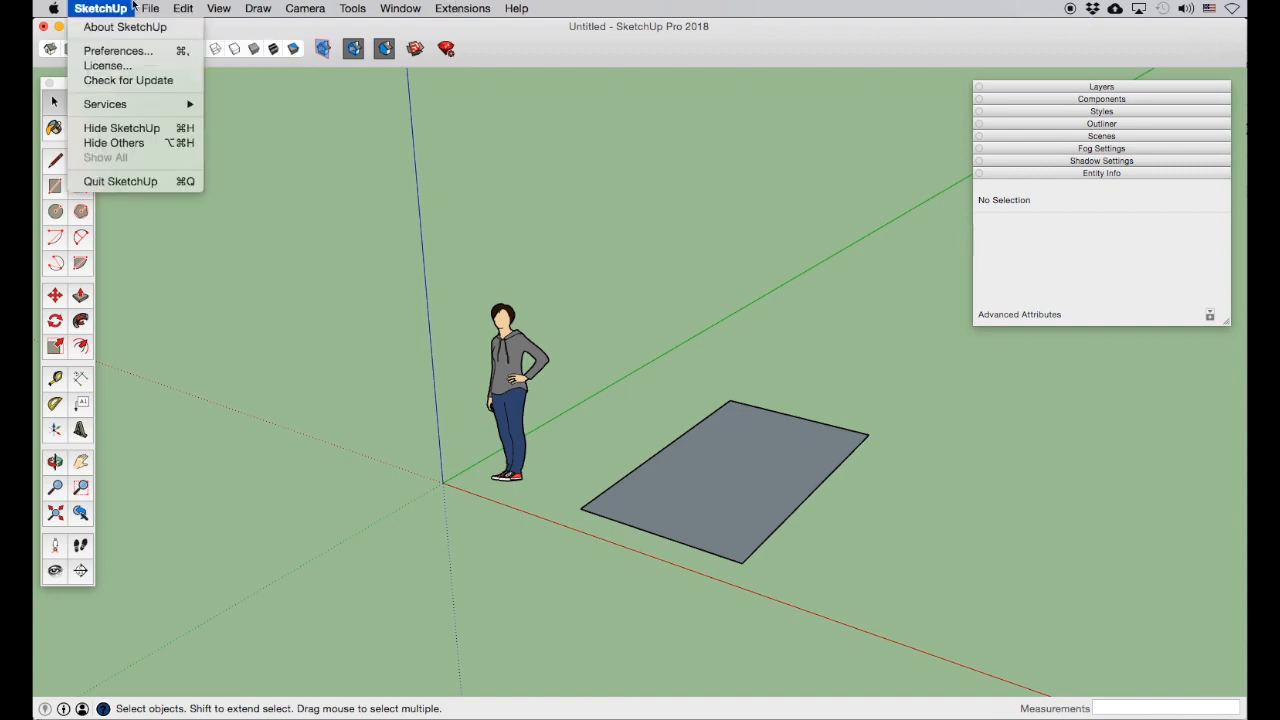
{"action": "left_click", "coordinate": [118, 51]}
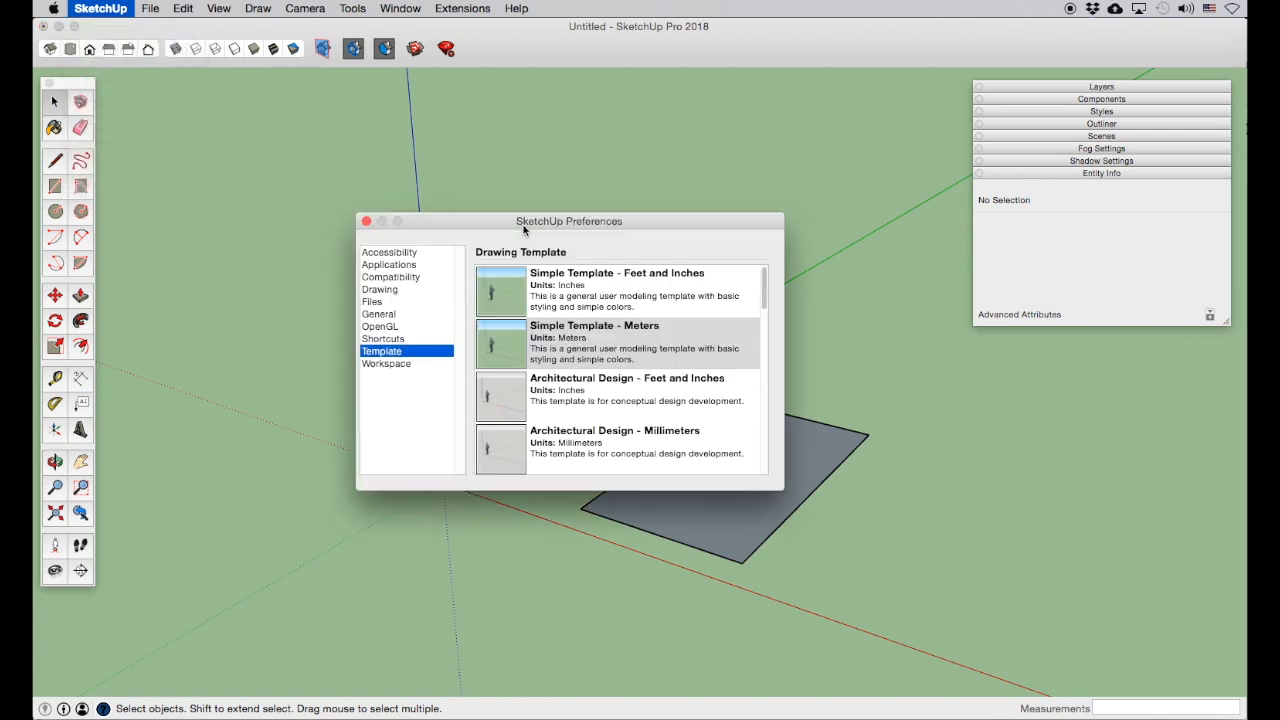
{"action": "left_click", "coordinate": [604, 391]}
{"action": "left_click", "coordinate": [598, 430]}
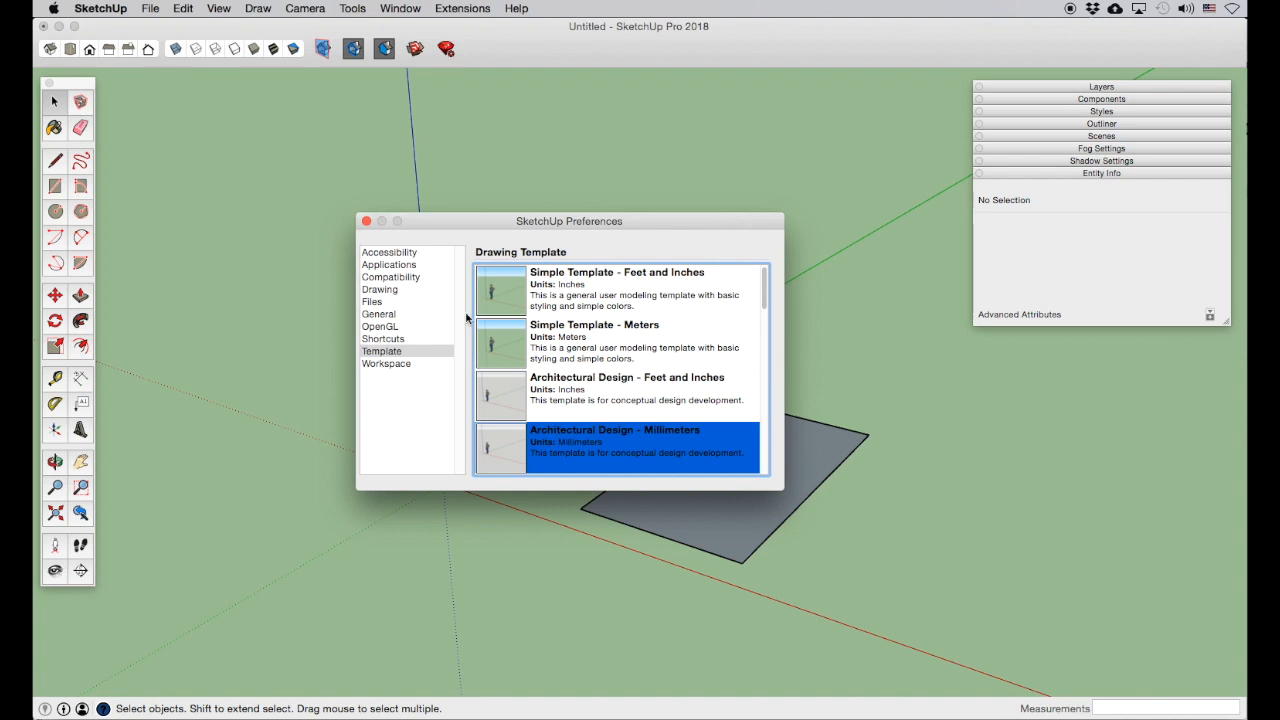
{"action": "left_click", "coordinate": [366, 221]}
Step: Create a new model and draw a ground rectangle about 1493 mm by 2744 mm beside the figure
{"action": "left_click", "coordinate": [148, 9]}
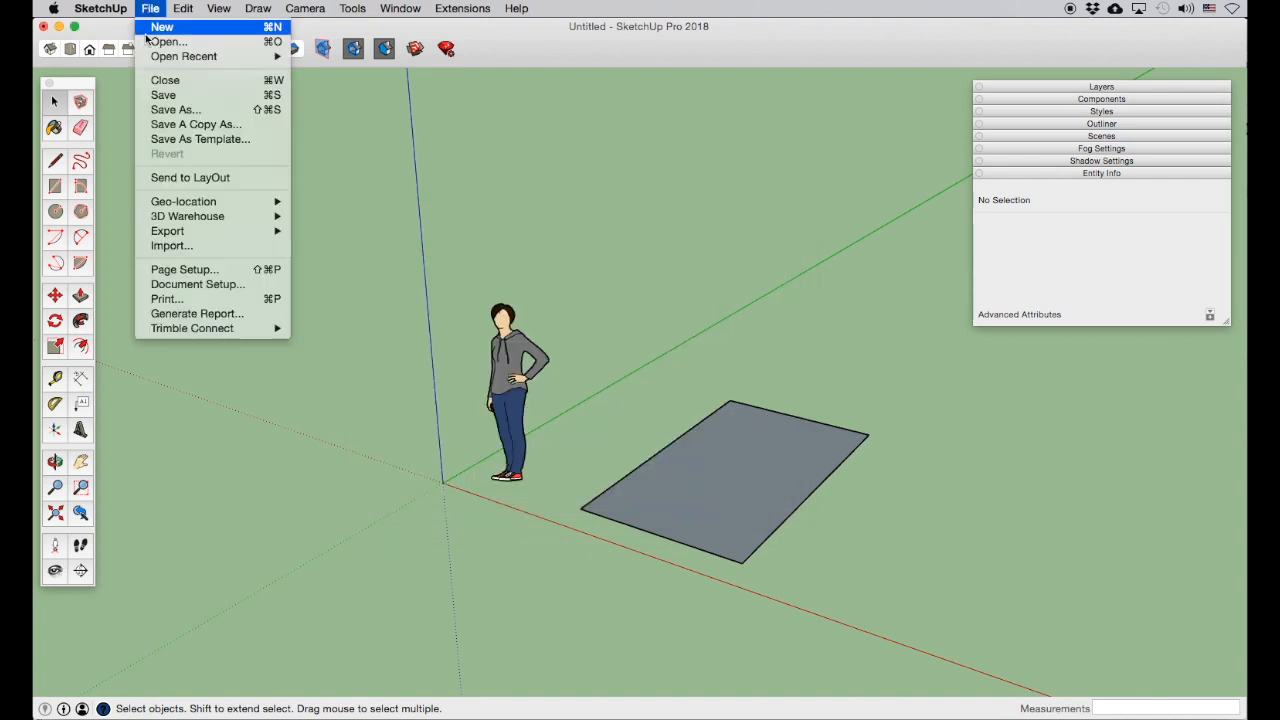
{"action": "left_click", "coordinate": [146, 34]}
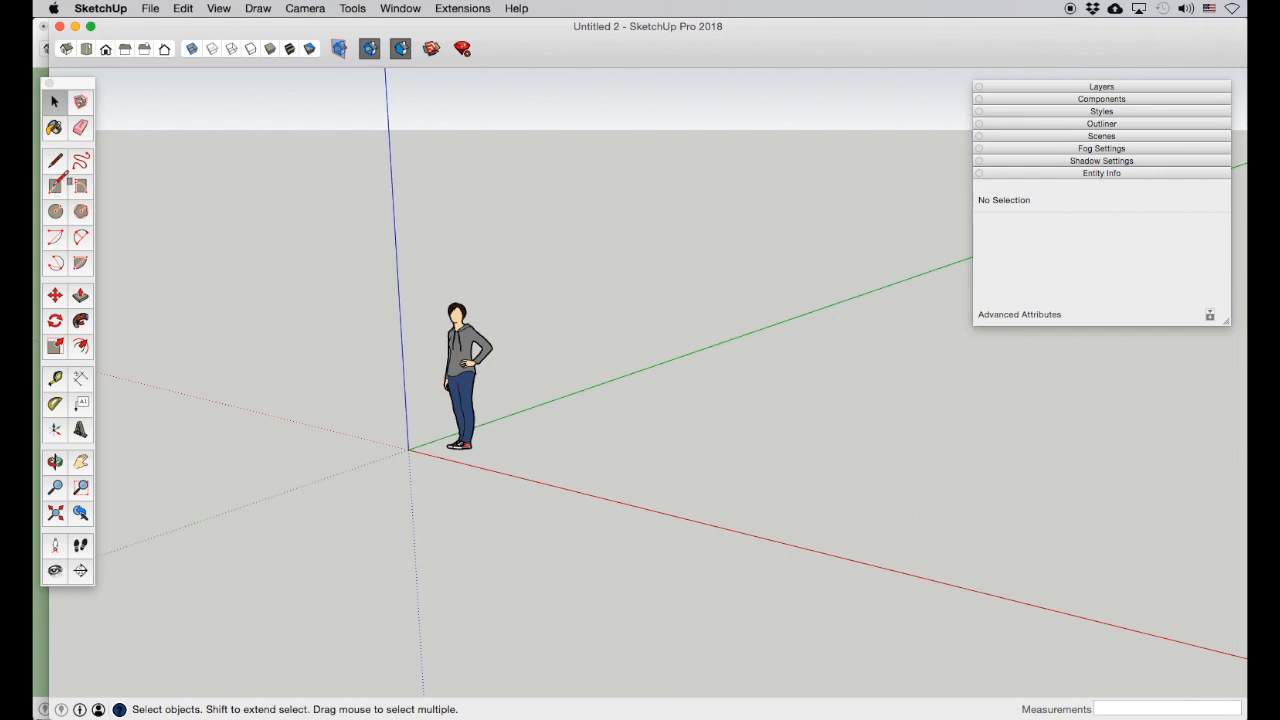
{"action": "left_click", "coordinate": [64, 187]}
{"action": "left_click", "coordinate": [508, 467]}
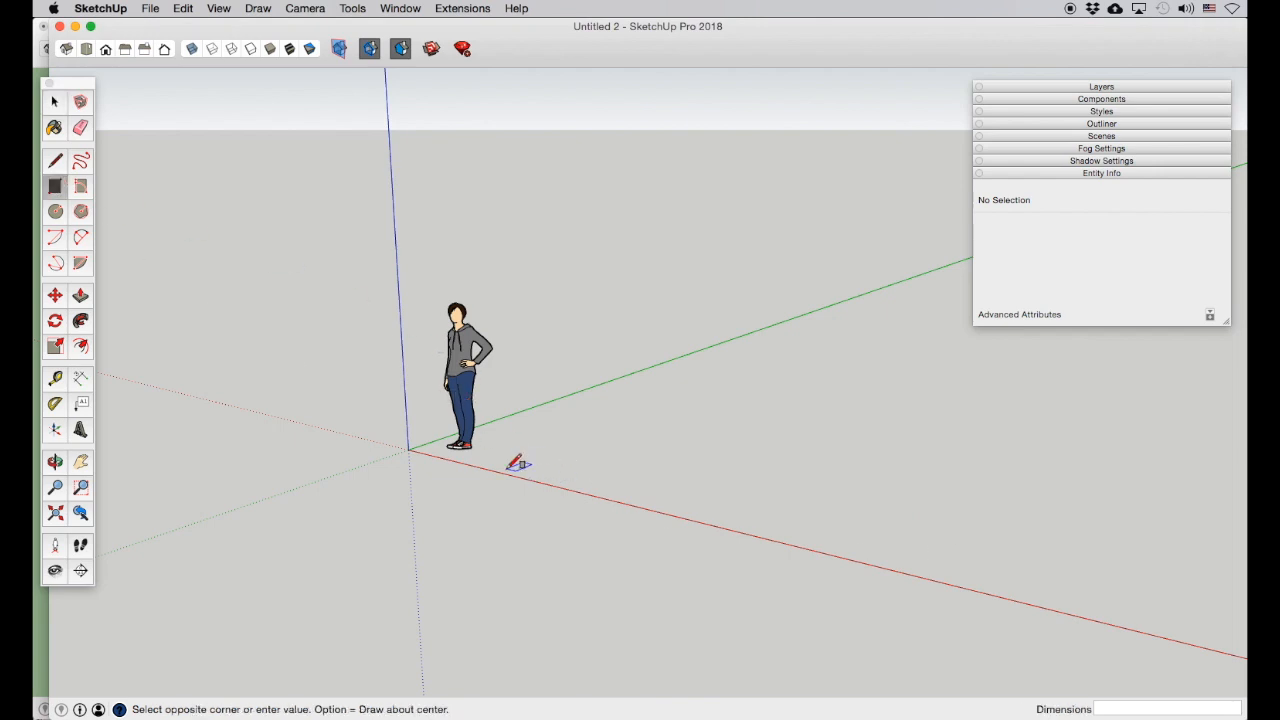
{"action": "left_click", "coordinate": [757, 426]}
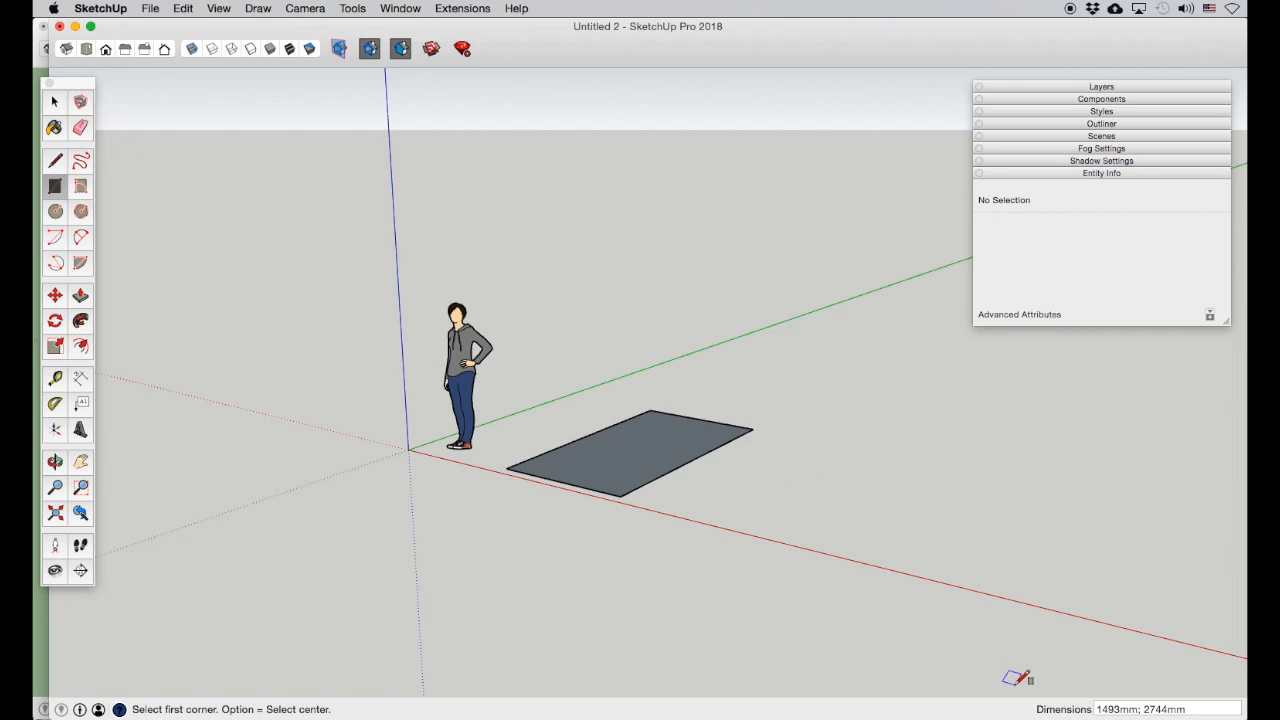
Step: Change the new model's length units to Meters with a precision of 0,00m
{"action": "left_click", "coordinate": [458, 8]}
{"action": "mouse_move", "coordinate": [414, 6]}
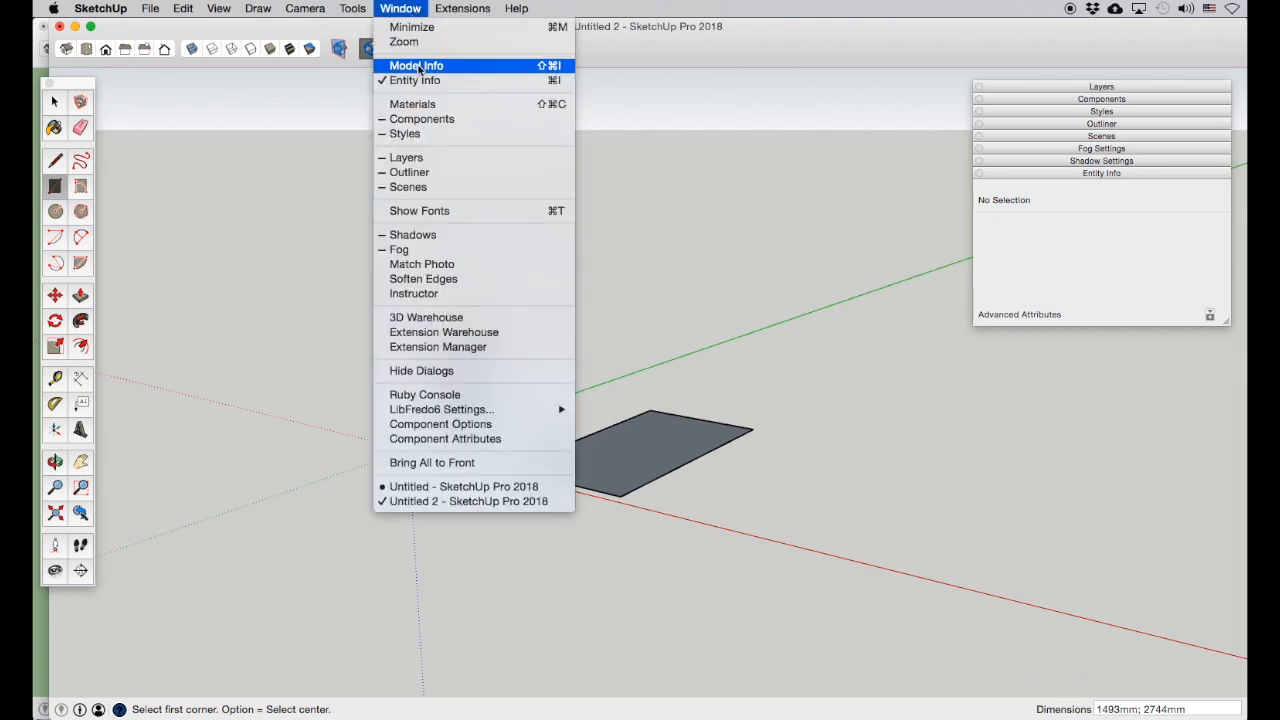
{"action": "left_click", "coordinate": [418, 68]}
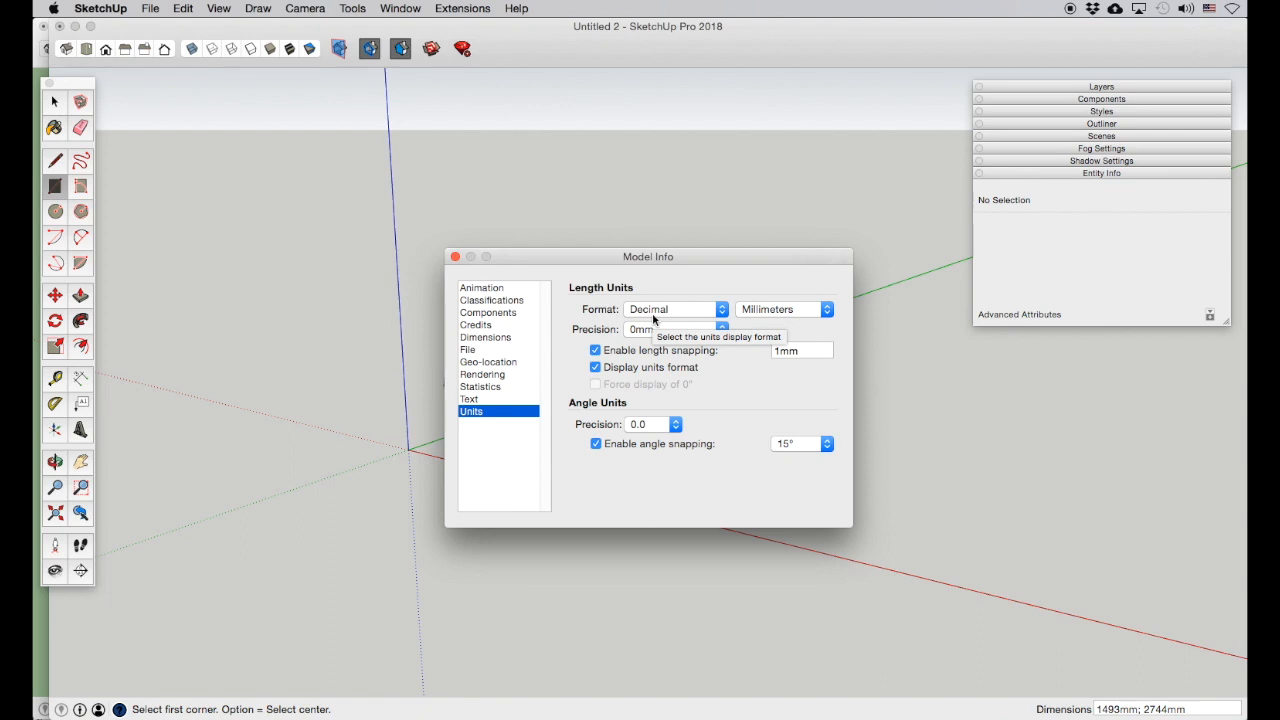
{"action": "left_click", "coordinate": [772, 312]}
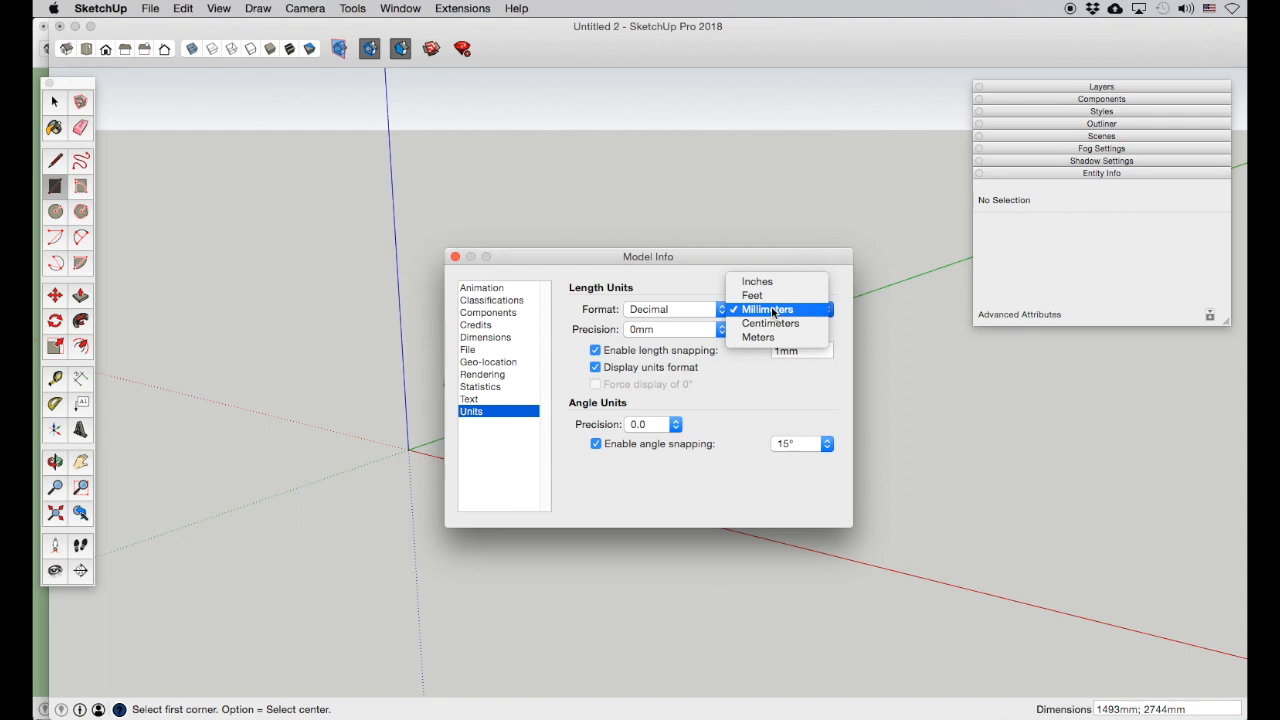
{"action": "left_click", "coordinate": [761, 337]}
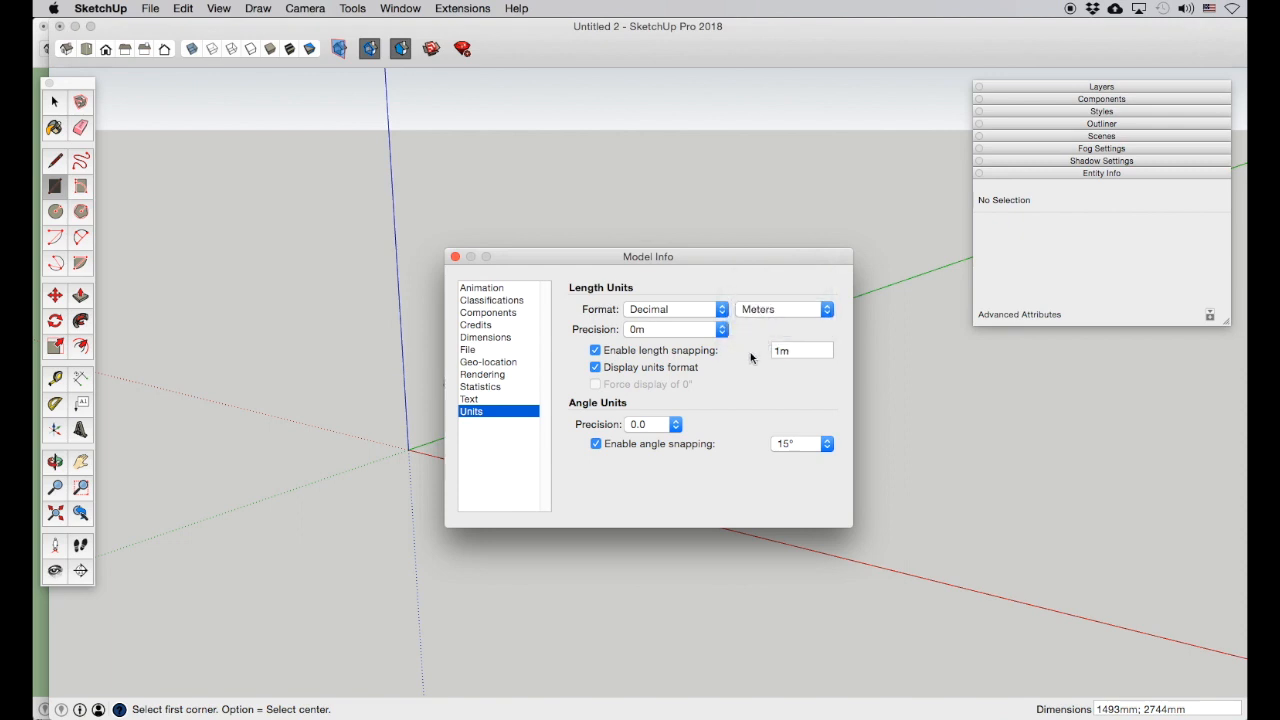
{"action": "left_click", "coordinate": [656, 329]}
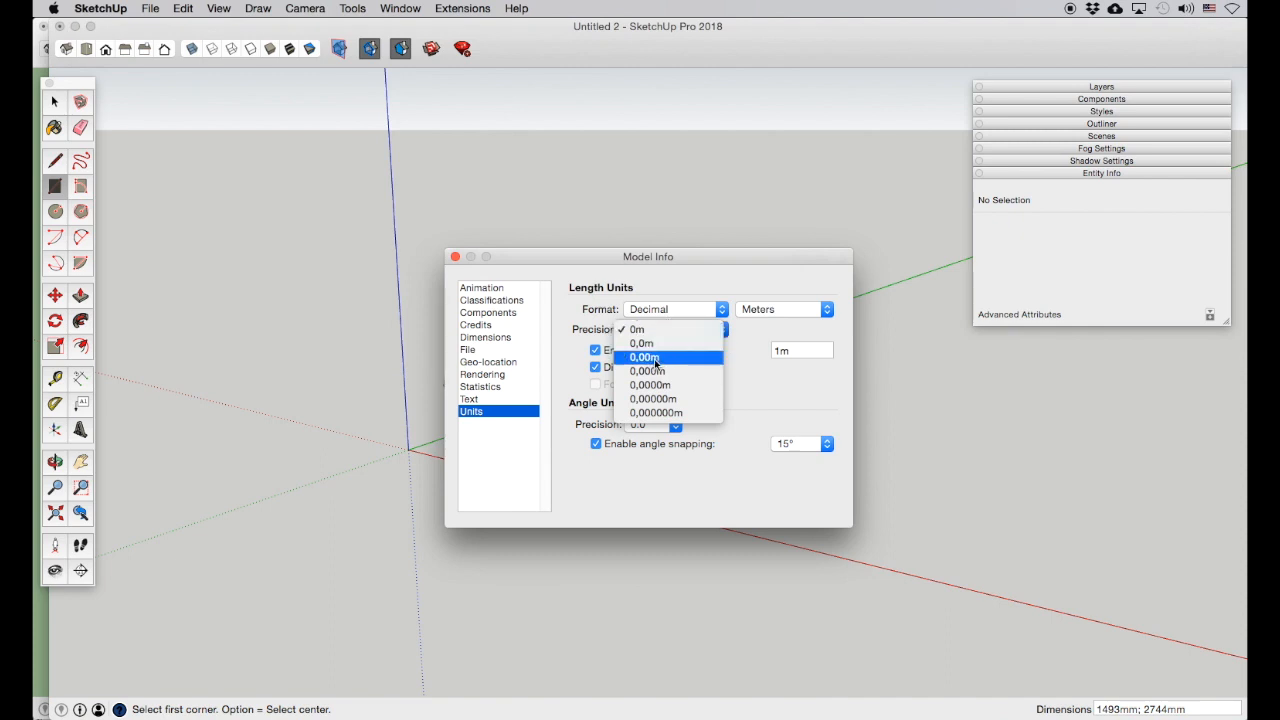
{"action": "left_click", "coordinate": [654, 359]}
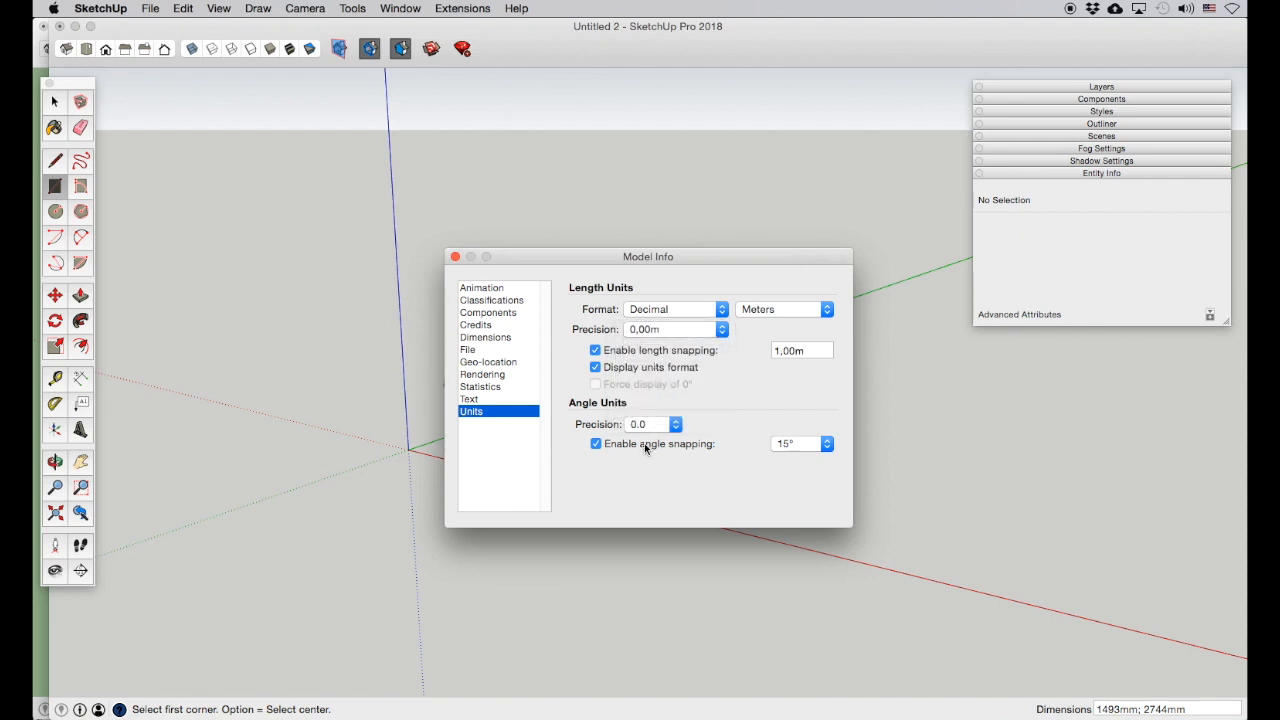
{"action": "left_click", "coordinate": [455, 257]}
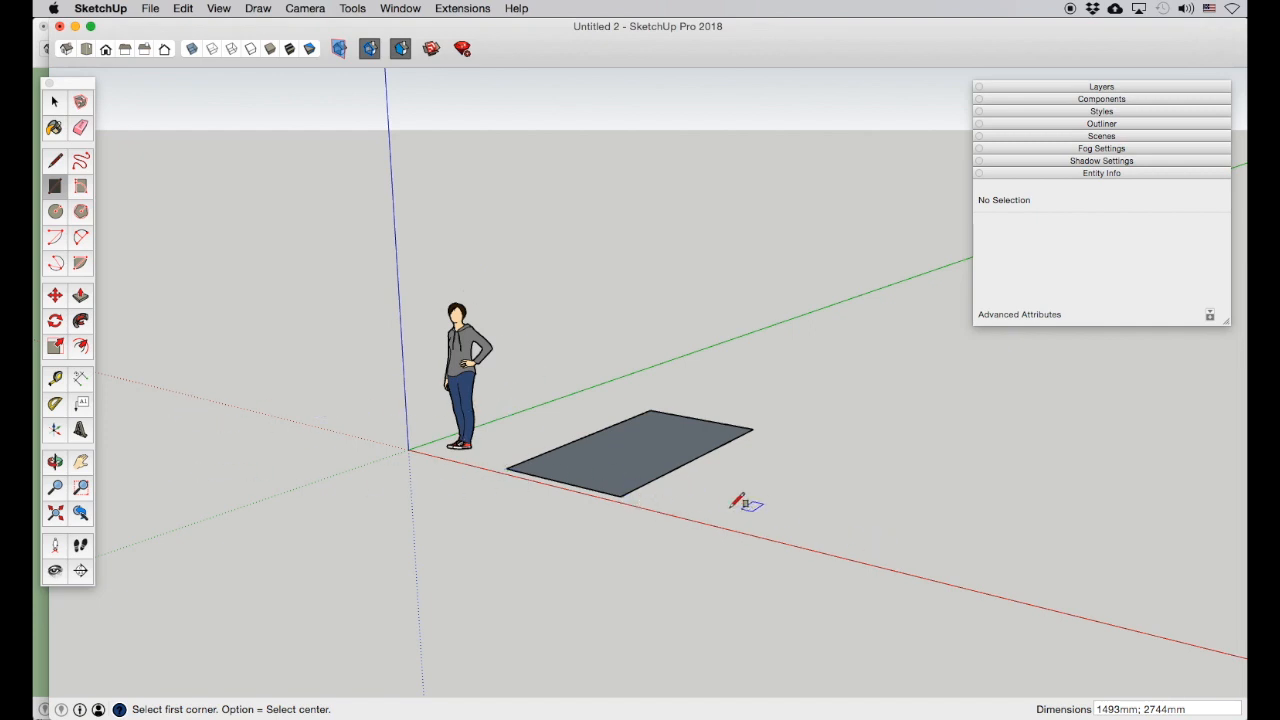
Step: Draw a second ground rectangle about 1,00 m by 3,00 m next to the first one
{"action": "left_click", "coordinate": [684, 507]}
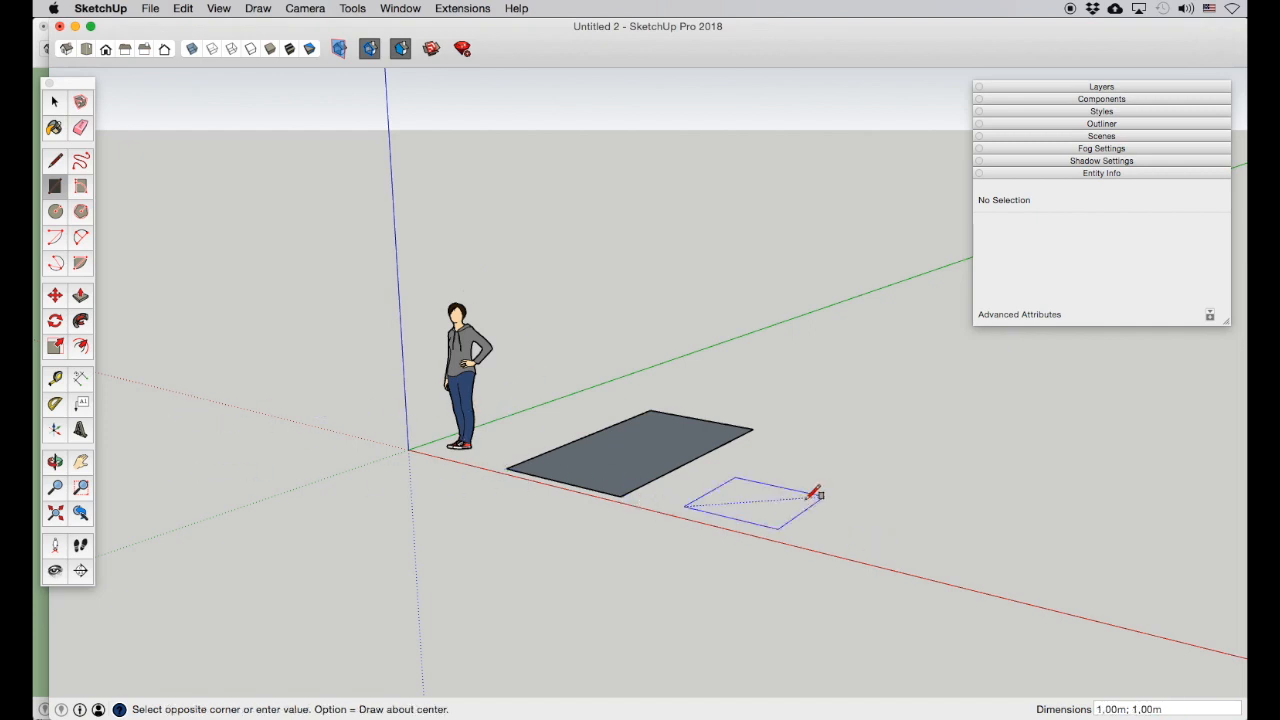
{"action": "left_click", "coordinate": [897, 443]}
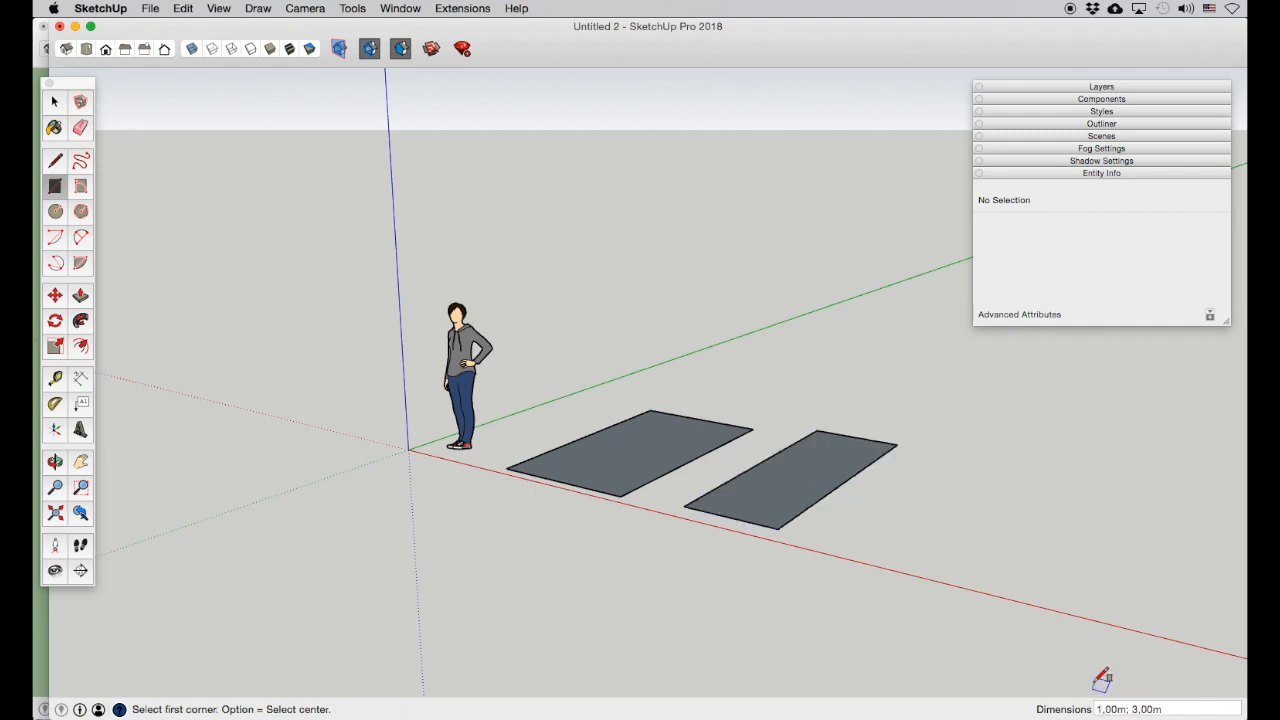
Step: Check the edge lengths of the two ground rectangles in the entity information
{"action": "left_click", "coordinate": [63, 104]}
{"action": "left_click", "coordinate": [572, 486]}
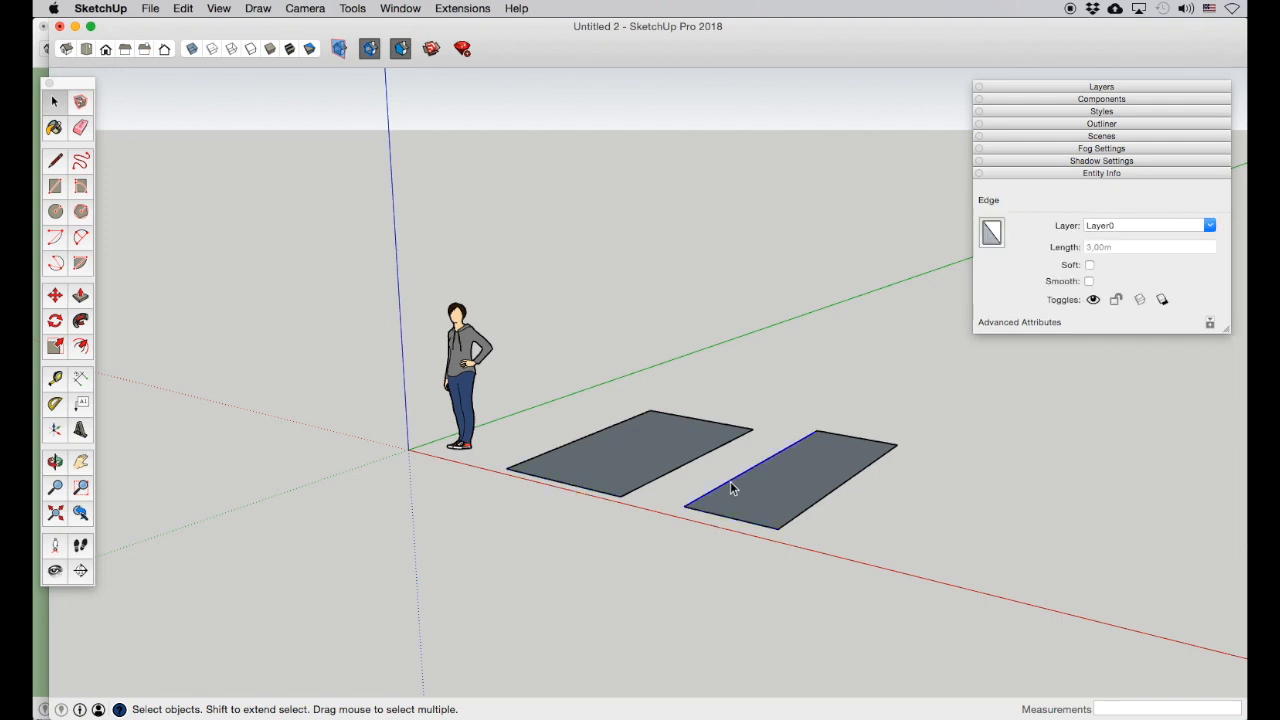
{"action": "left_click", "coordinate": [759, 495]}
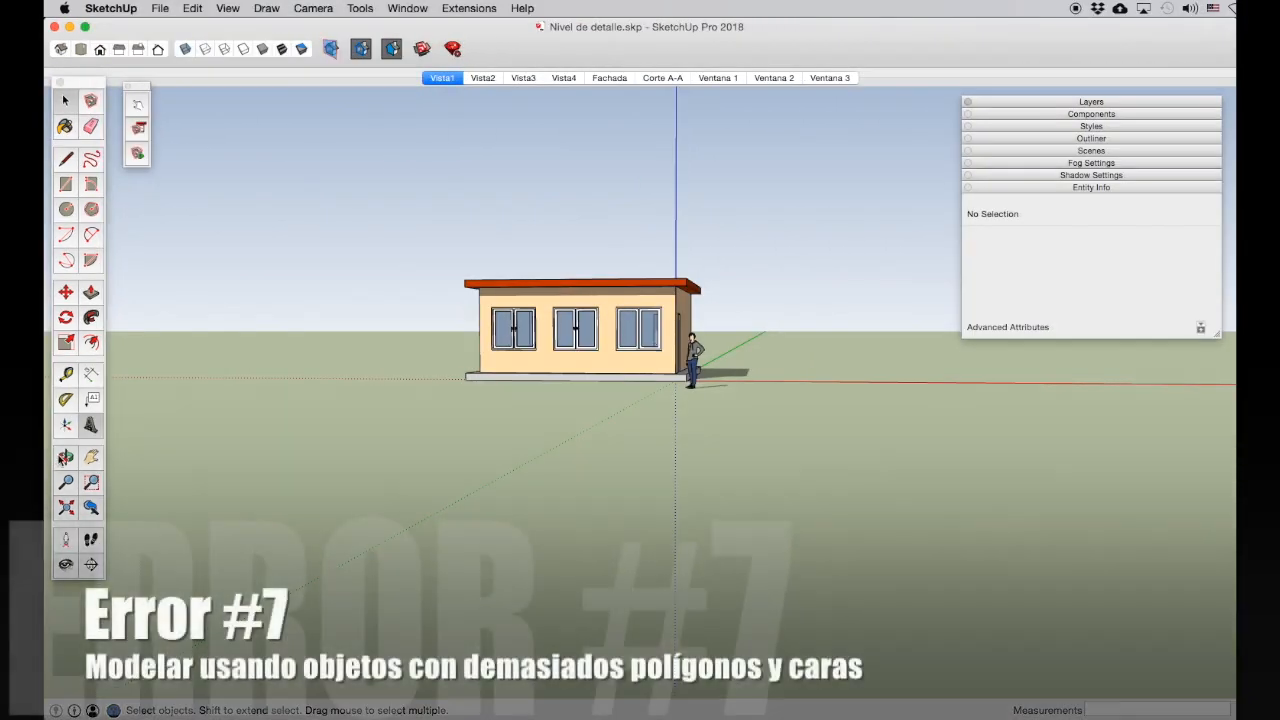
Step: Compare the house's three facade windows at increasing closeness through the scenes Vista1, Vista2 and Vista3
{"action": "left_click_drag", "start_coordinate": [467, 408], "coordinate": [457, 438]}
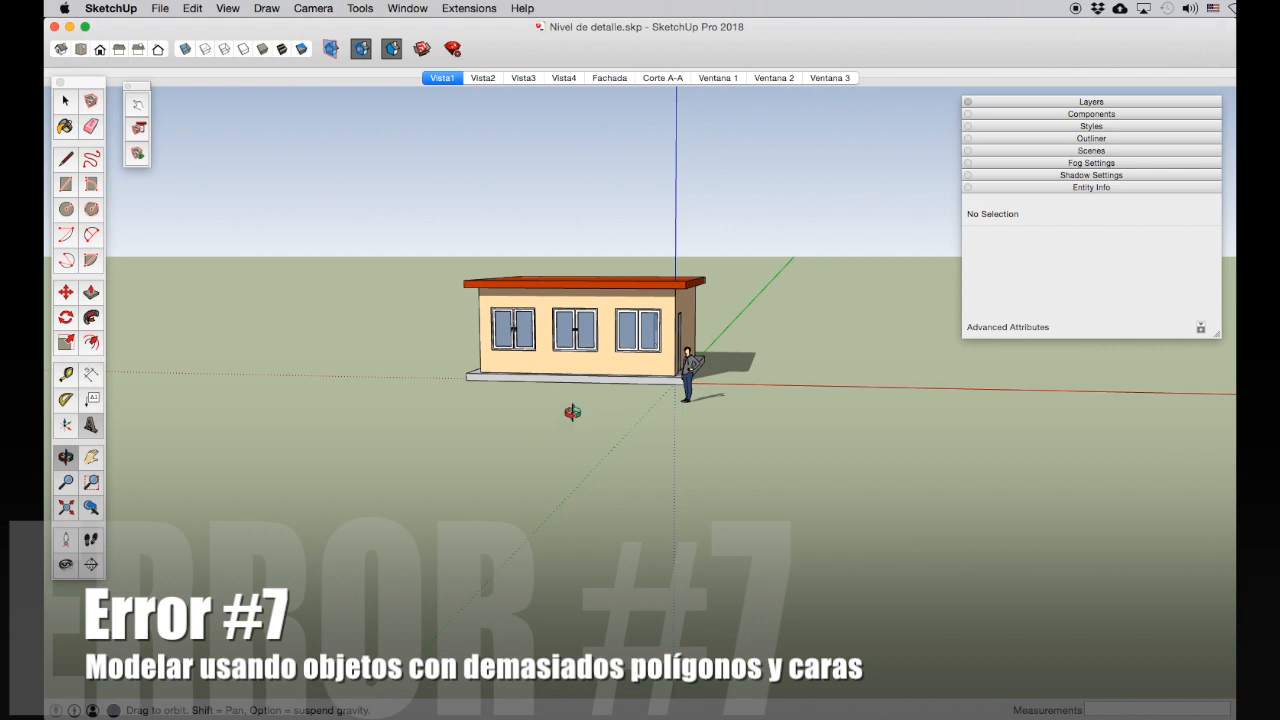
{"action": "left_click_drag", "start_coordinate": [568, 384], "coordinate": [564, 362]}
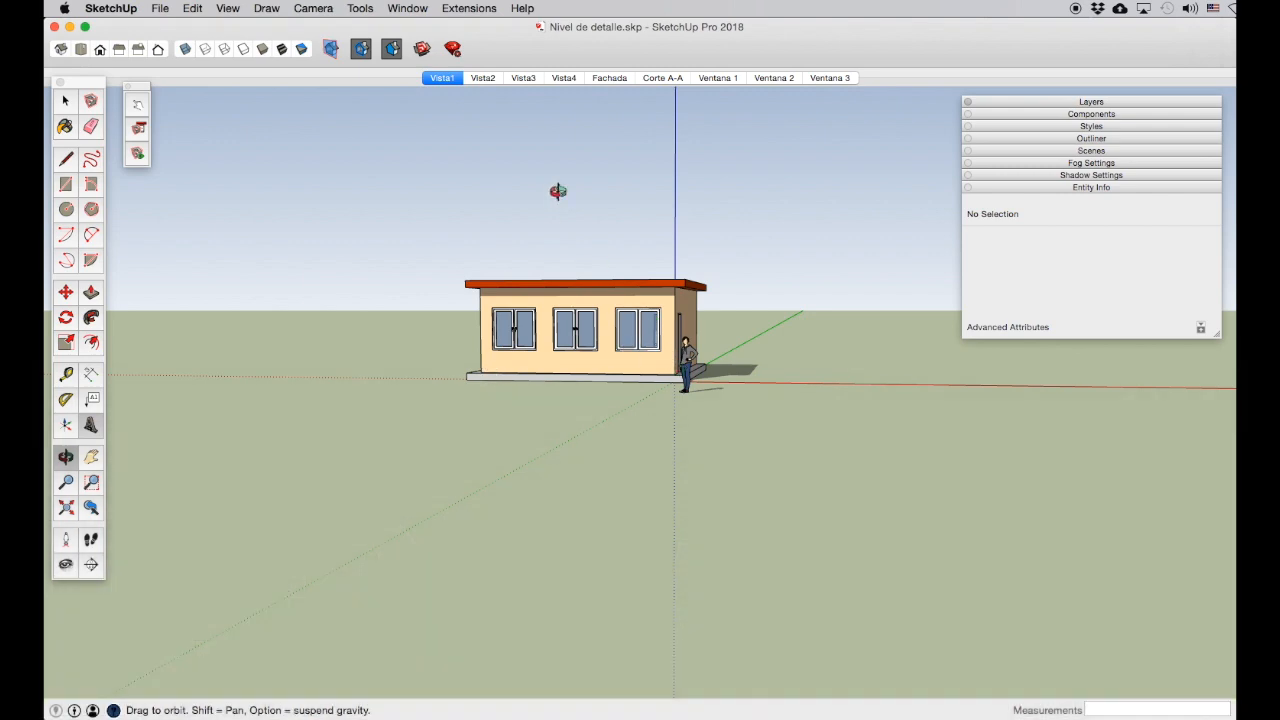
{"action": "left_click", "coordinate": [484, 78]}
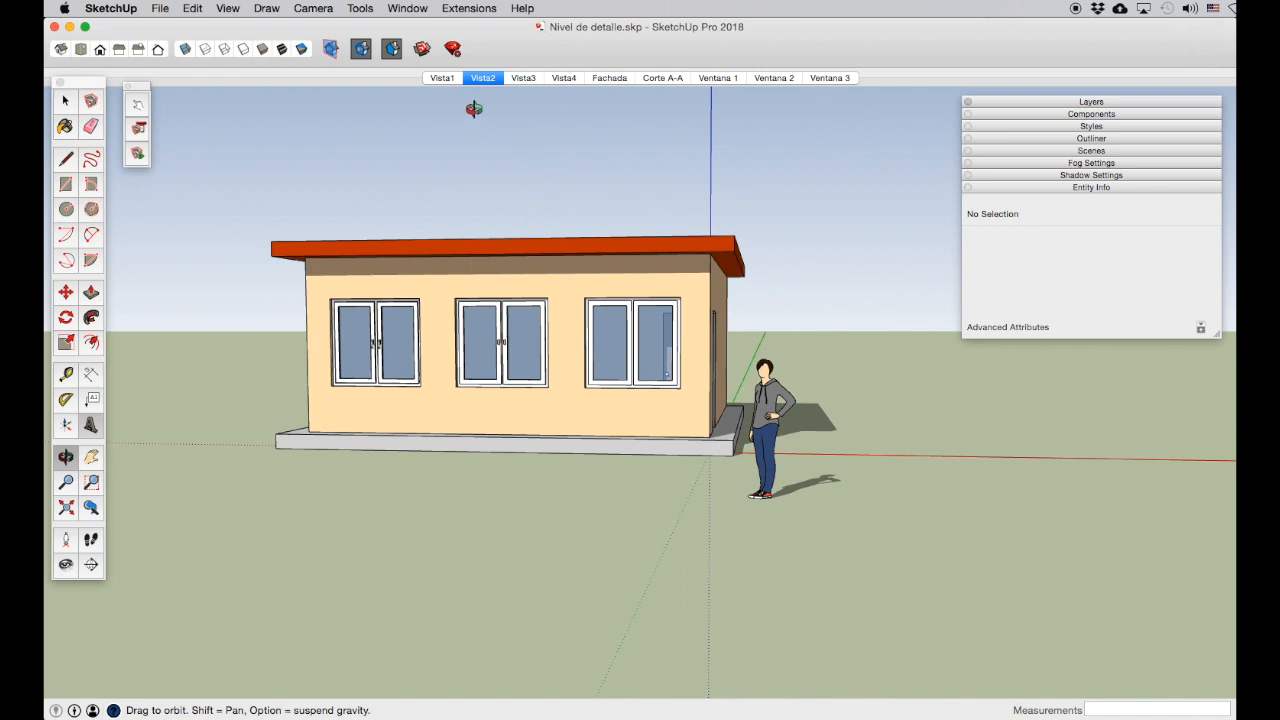
{"action": "left_click", "coordinate": [443, 79]}
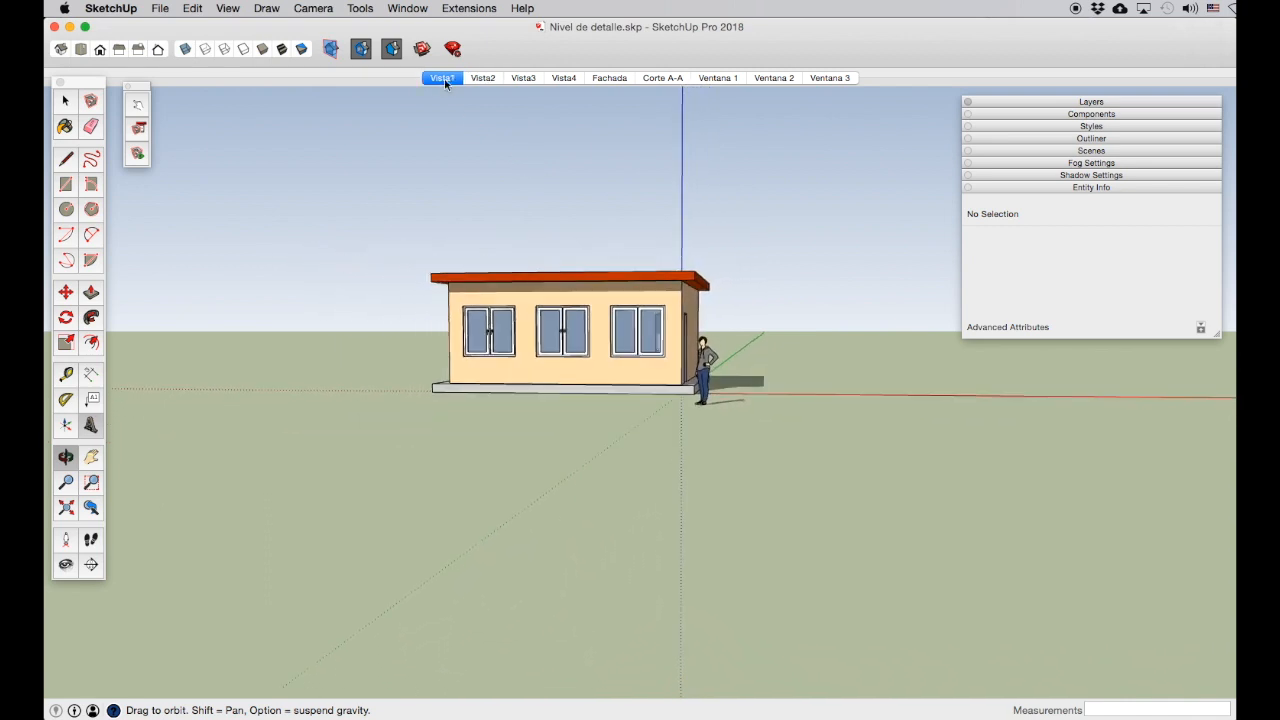
{"action": "left_click", "coordinate": [484, 77]}
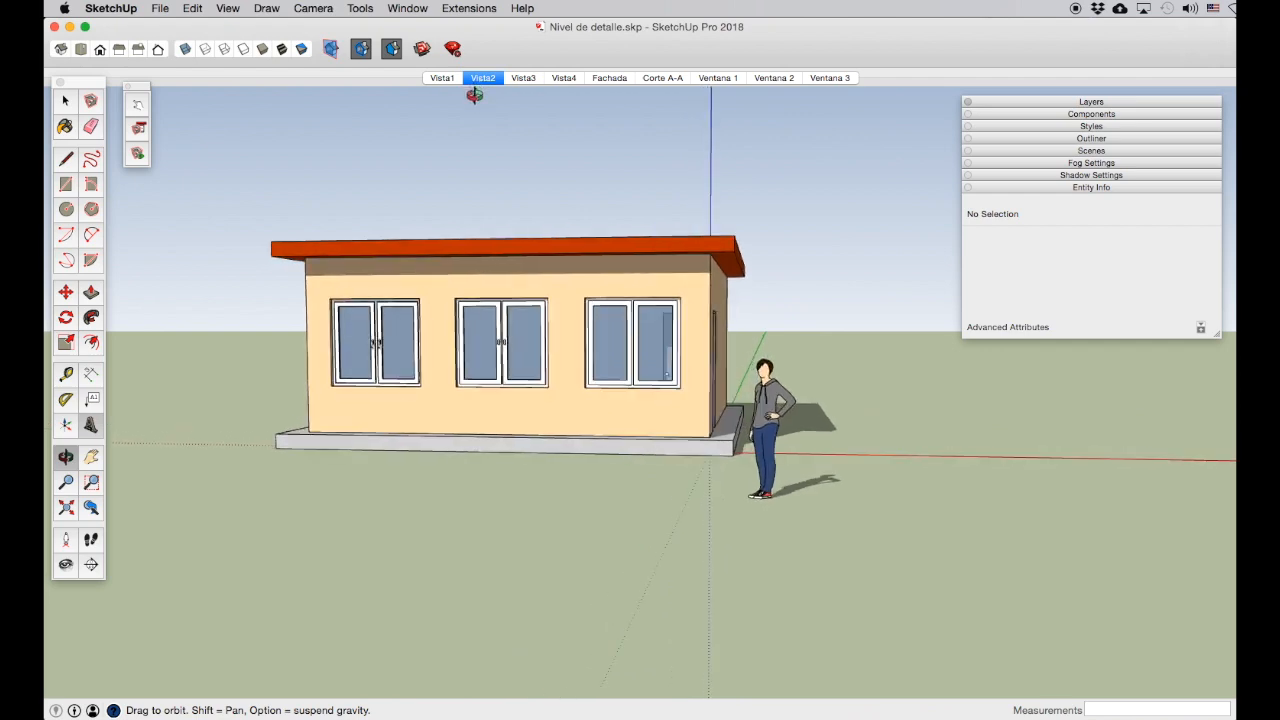
{"action": "left_click", "coordinate": [526, 78]}
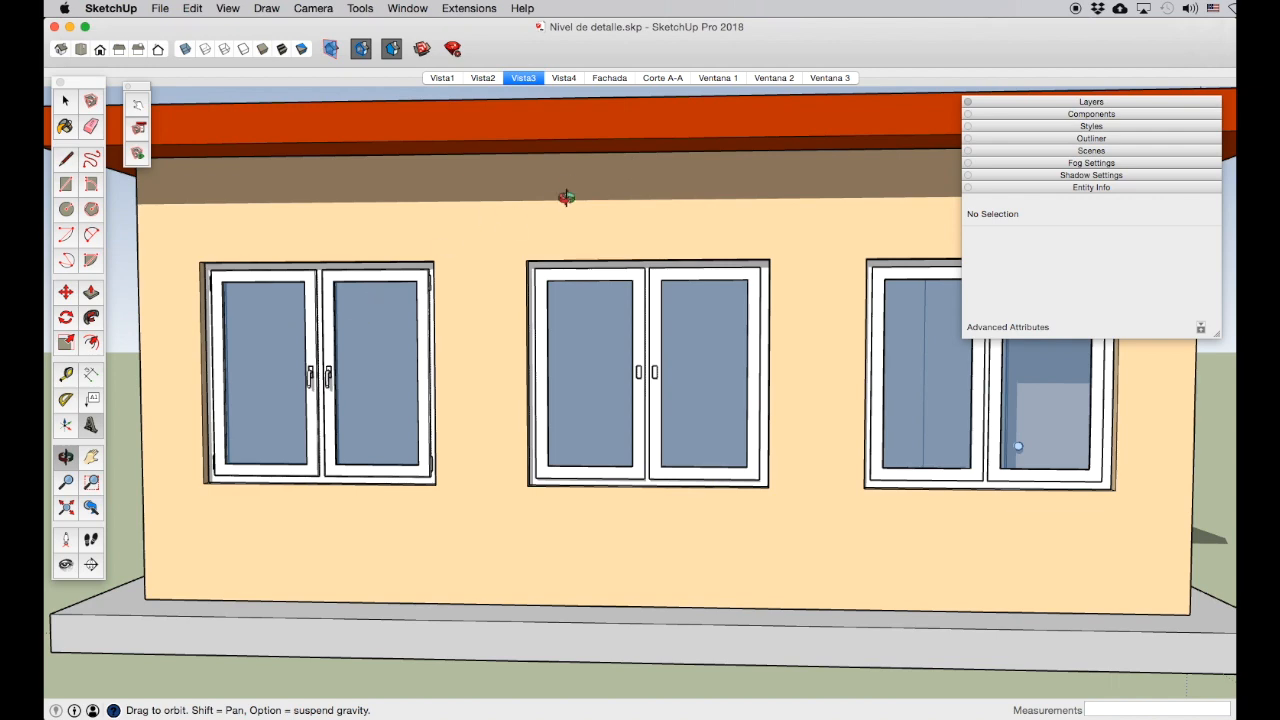
Step: Examine the highly detailed window in the Ventana 1 scene, including its hinges, handles and edge and face count label
{"action": "left_click", "coordinate": [720, 80]}
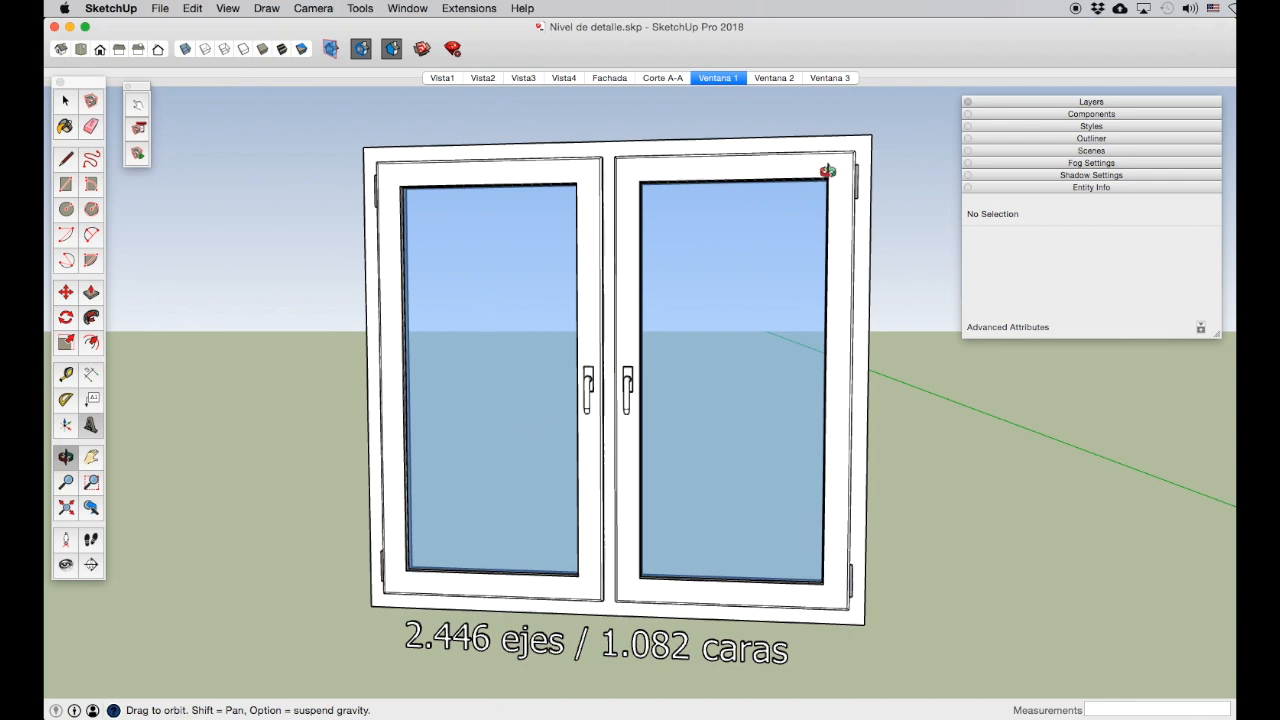
{"action": "left_click_drag", "start_coordinate": [427, 282], "coordinate": [594, 410]}
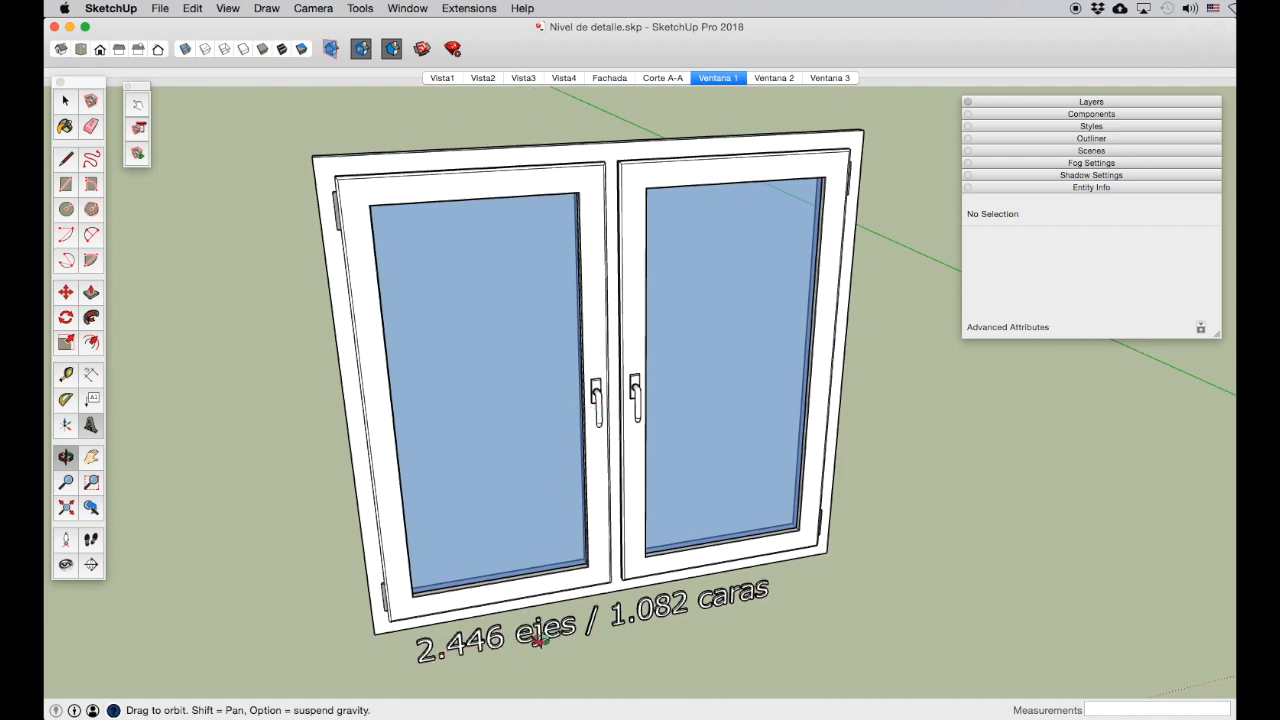
{"action": "left_click_drag", "start_coordinate": [482, 427], "coordinate": [416, 413]}
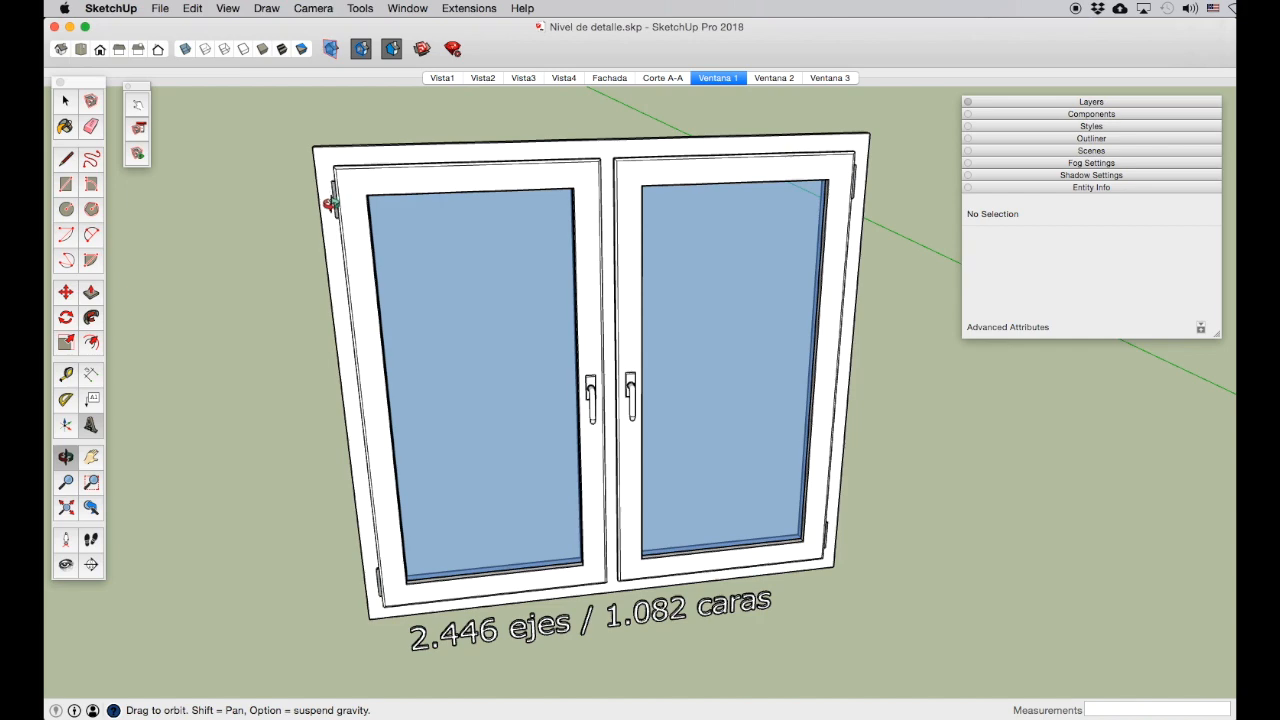
{"action": "scroll", "coordinate": [330, 204], "scroll_direction": "up", "scroll_amount": 5}
{"action": "scroll", "coordinate": [329, 201], "scroll_direction": "down", "scroll_amount": 5}
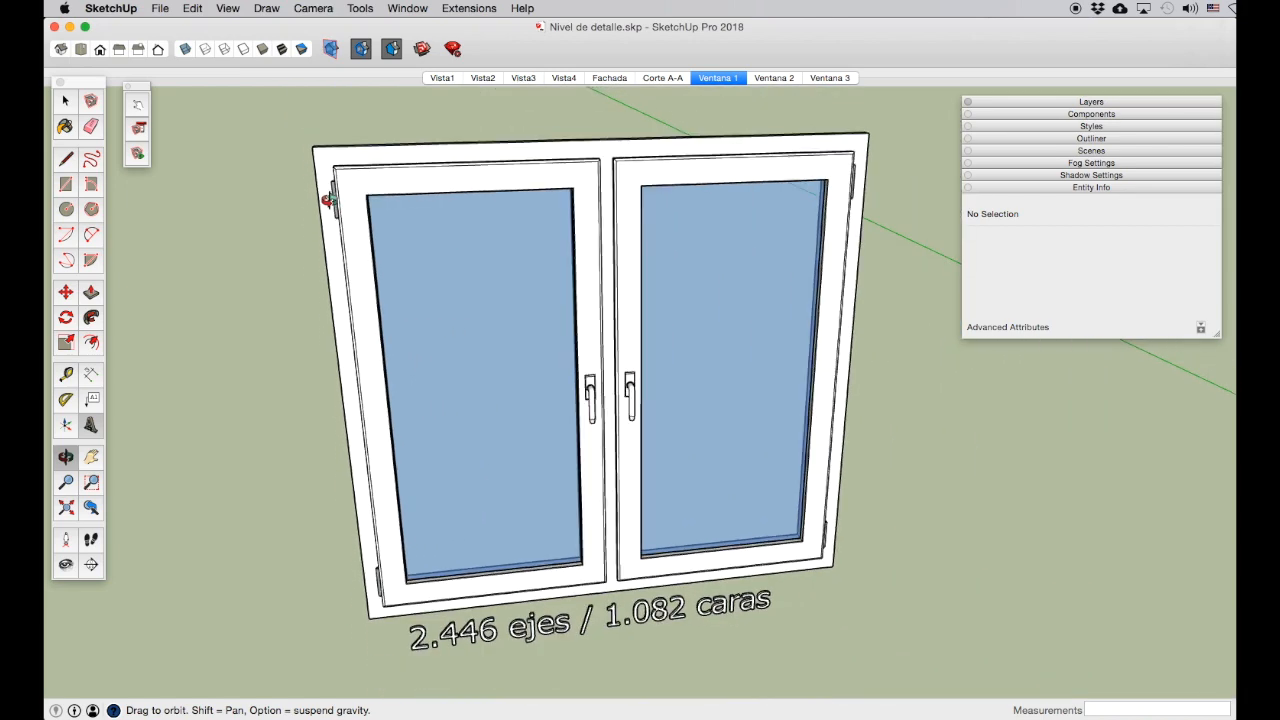
{"action": "scroll", "coordinate": [327, 199], "scroll_direction": "down", "scroll_amount": 2}
{"action": "left_click_drag", "start_coordinate": [530, 345], "coordinate": [549, 166]}
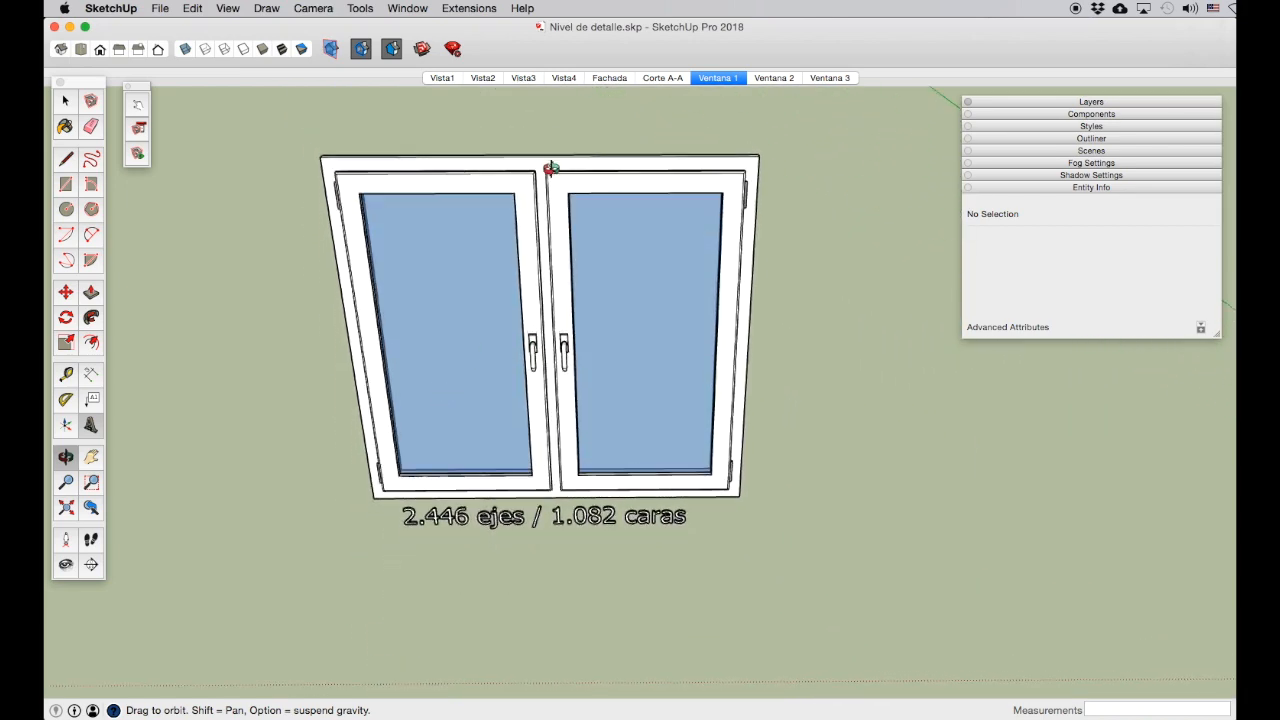
{"action": "scroll", "coordinate": [546, 171], "scroll_direction": "up", "scroll_amount": 5}
{"action": "scroll", "coordinate": [505, 185], "scroll_direction": "down", "scroll_amount": 8}
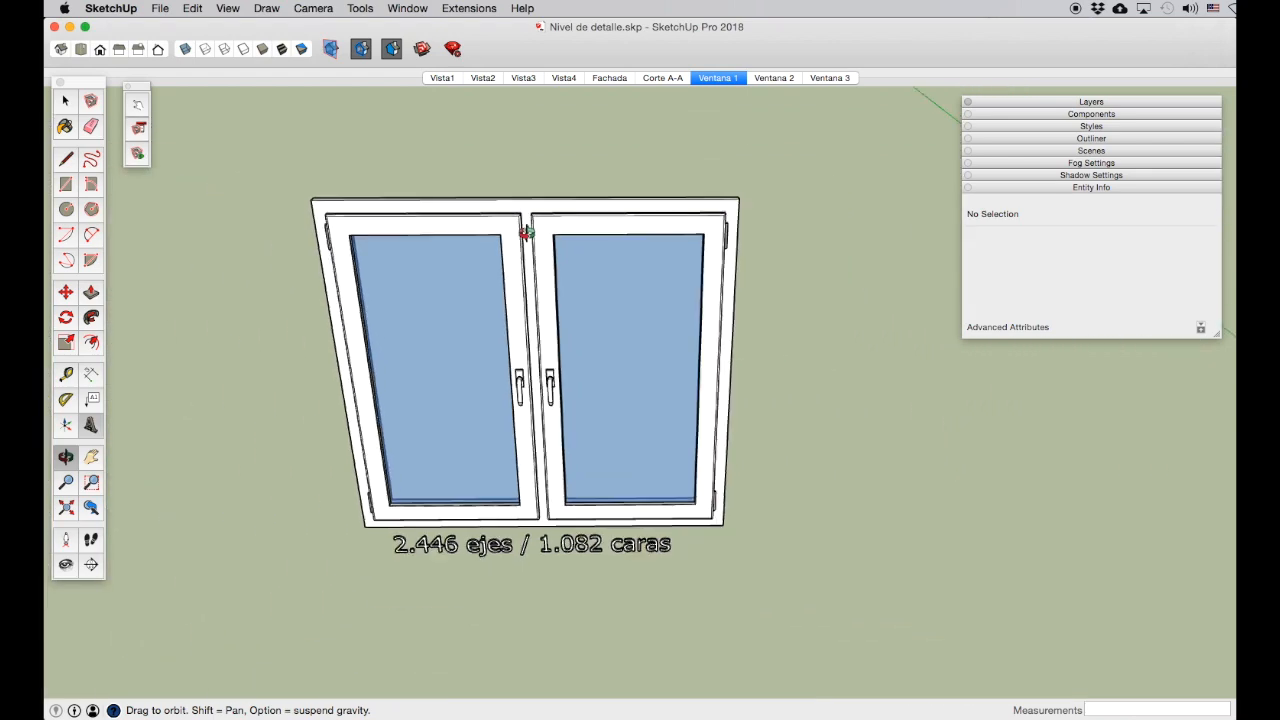
{"action": "left_click_drag", "start_coordinate": [517, 306], "coordinate": [480, 431]}
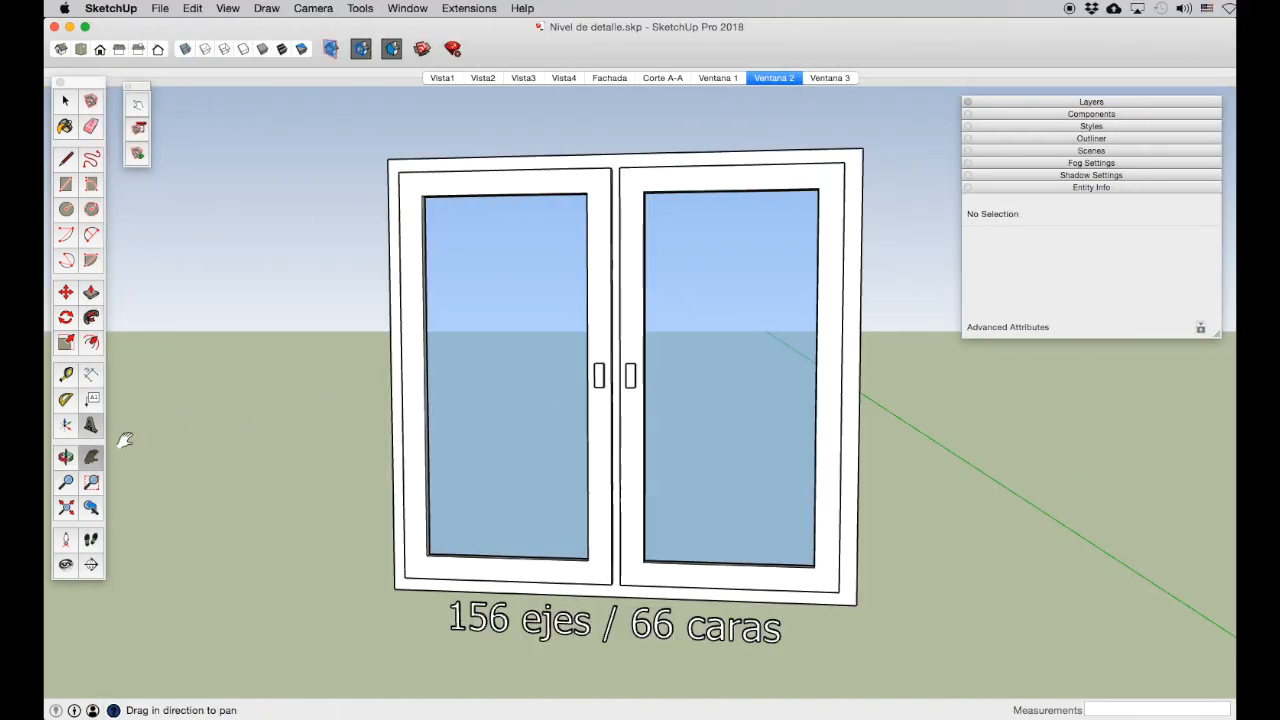
Step: Examine the medium-detail window in the Ventana 2 scene, looking closely at its simplified box handles and frame depth
{"action": "left_click", "coordinate": [65, 457]}
{"action": "left_click_drag", "start_coordinate": [471, 429], "coordinate": [491, 631]}
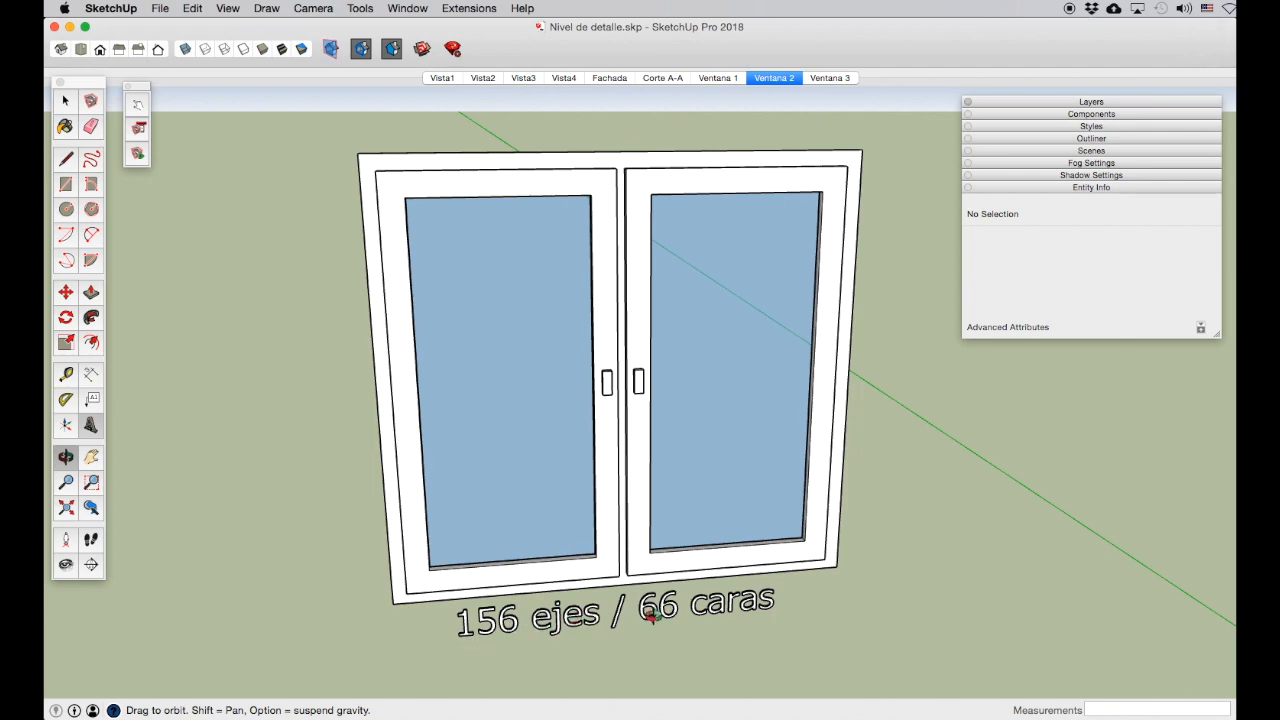
{"action": "left_click_drag", "start_coordinate": [417, 370], "coordinate": [576, 372]}
{"action": "mouse_move", "coordinate": [551, 323]}
{"action": "left_mouse_down"}
{"action": "mouse_move", "coordinate": [560, 354]}
{"action": "mouse_move", "coordinate": [663, 417]}
{"action": "mouse_move", "coordinate": [557, 314]}
{"action": "left_mouse_up"}
{"action": "scroll", "coordinate": [617, 371], "scroll_direction": "up", "scroll_amount": 5}
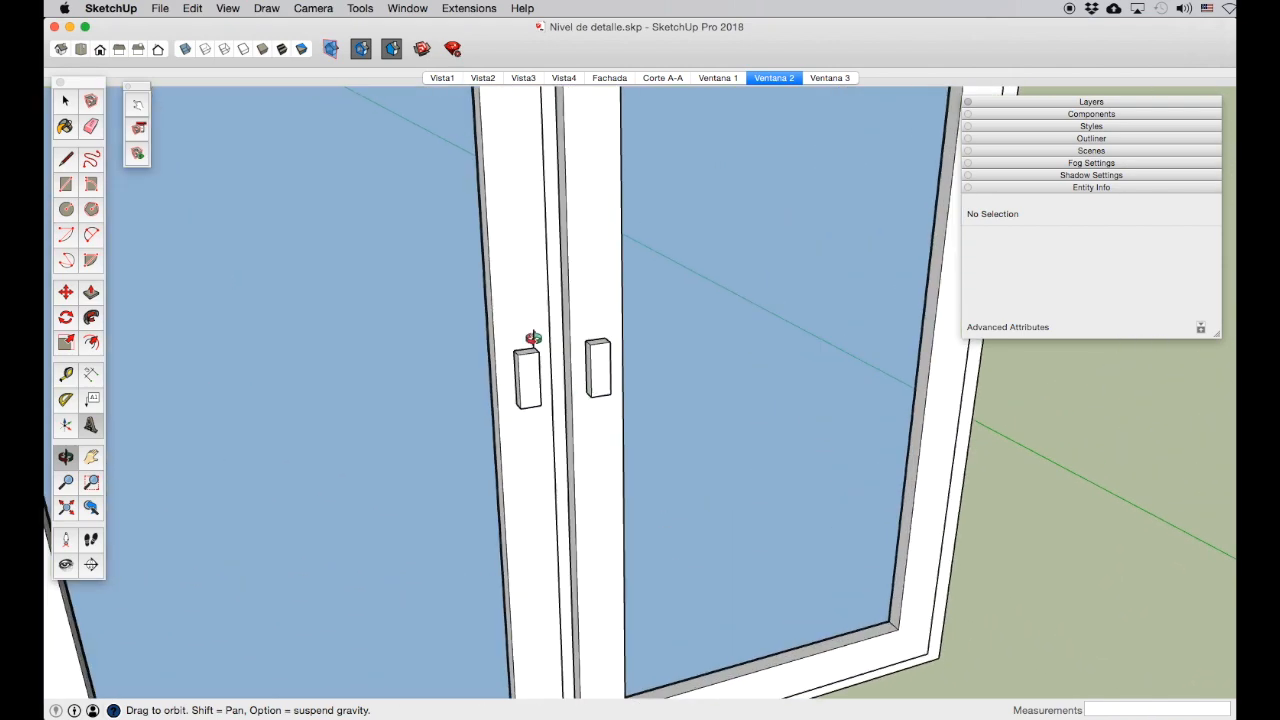
{"action": "scroll", "coordinate": [595, 362], "scroll_direction": "down", "scroll_amount": 4}
{"action": "scroll", "coordinate": [560, 383], "scroll_direction": "up", "scroll_amount": 2}
{"action": "scroll", "coordinate": [570, 388], "scroll_direction": "down", "scroll_amount": 4}
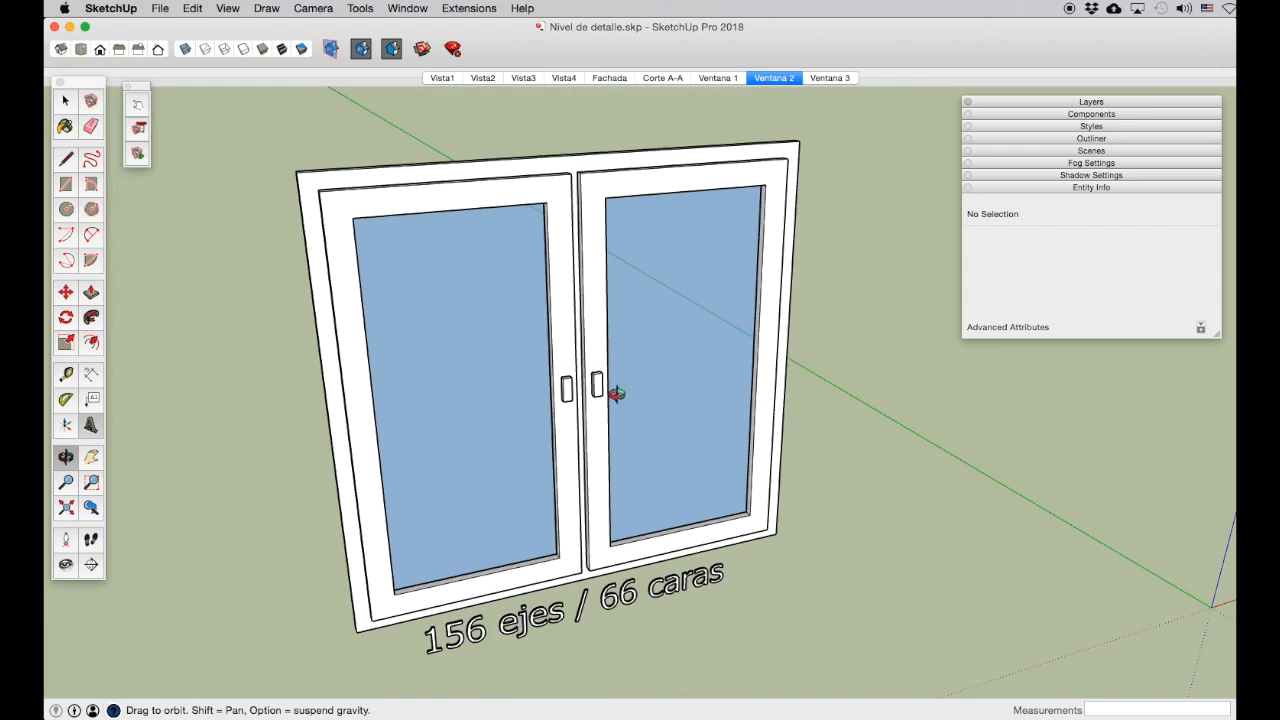
{"action": "left_click_drag", "start_coordinate": [643, 403], "coordinate": [503, 429]}
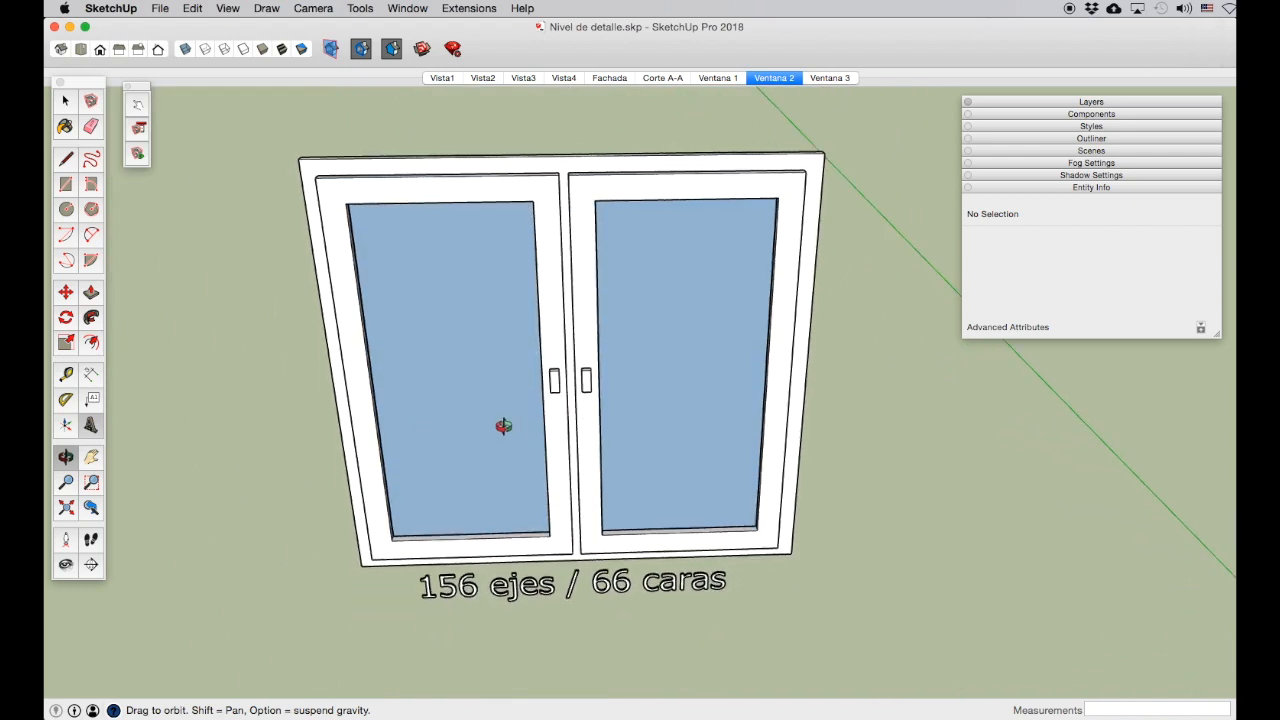
{"action": "left_click_drag", "start_coordinate": [650, 399], "coordinate": [749, 380]}
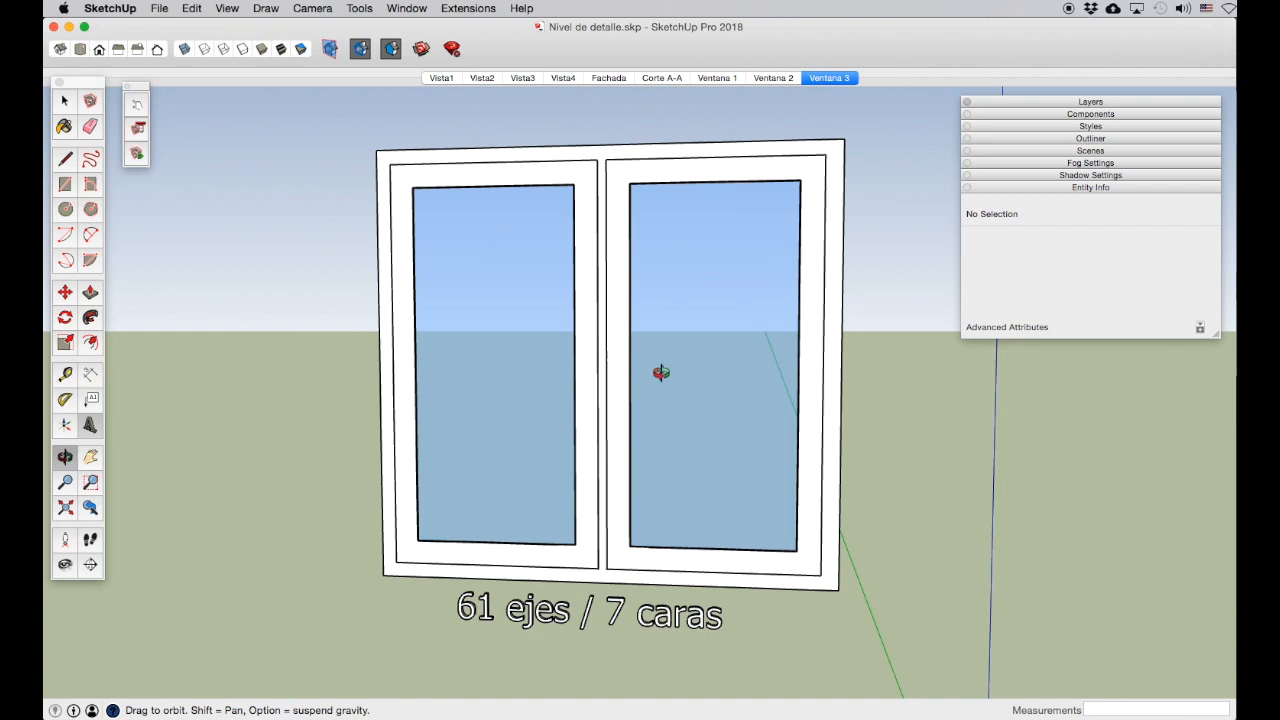
Step: Examine the flat, low-detail window in the Ventana 3 scene from several angles, including its edge and face count label
{"action": "left_click_drag", "start_coordinate": [661, 372], "coordinate": [654, 426]}
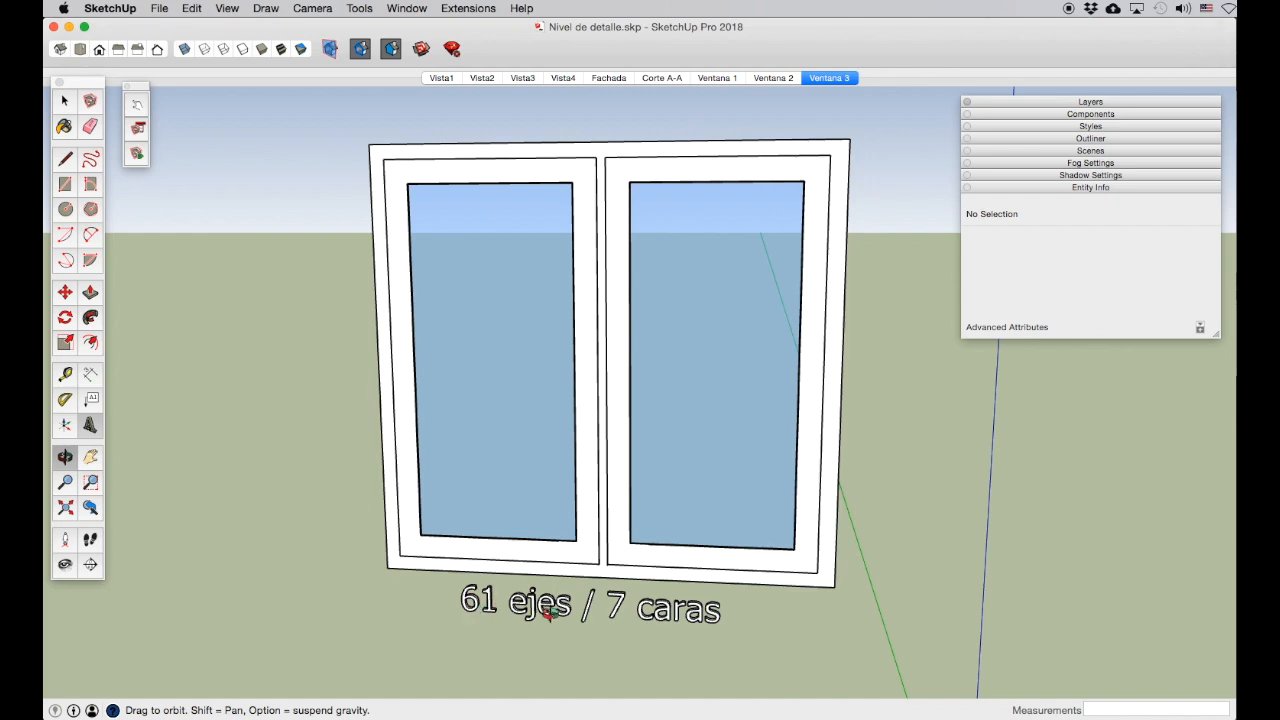
{"action": "left_click_drag", "start_coordinate": [503, 411], "coordinate": [863, 429]}
{"action": "left_click_drag", "start_coordinate": [557, 371], "coordinate": [306, 418]}
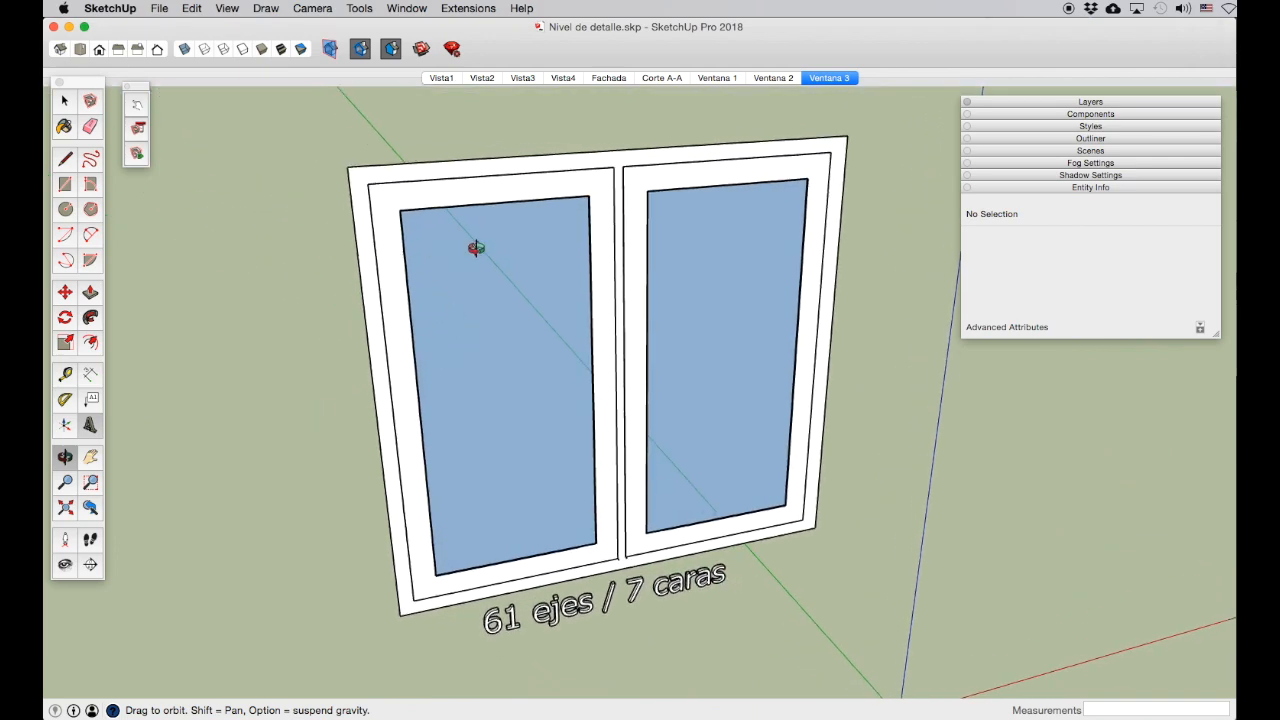
{"action": "left_click_drag", "start_coordinate": [617, 514], "coordinate": [423, 367]}
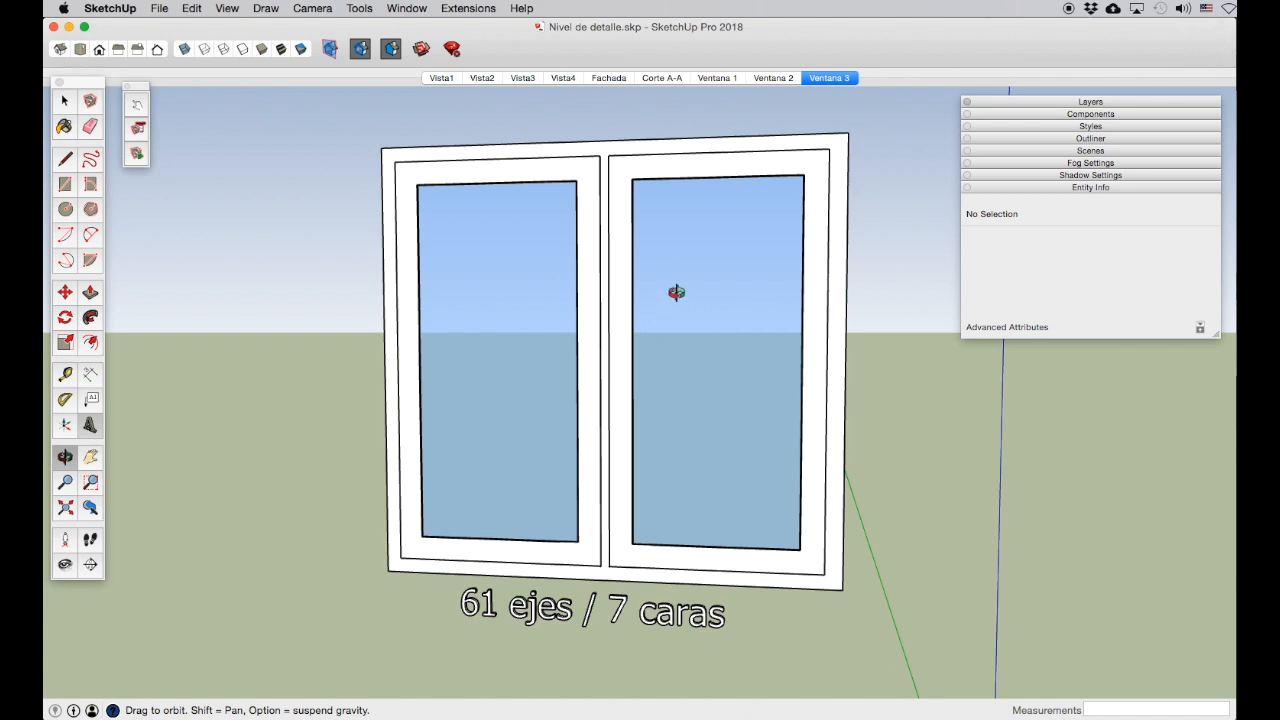
{"action": "left_click_drag", "start_coordinate": [640, 368], "coordinate": [657, 403]}
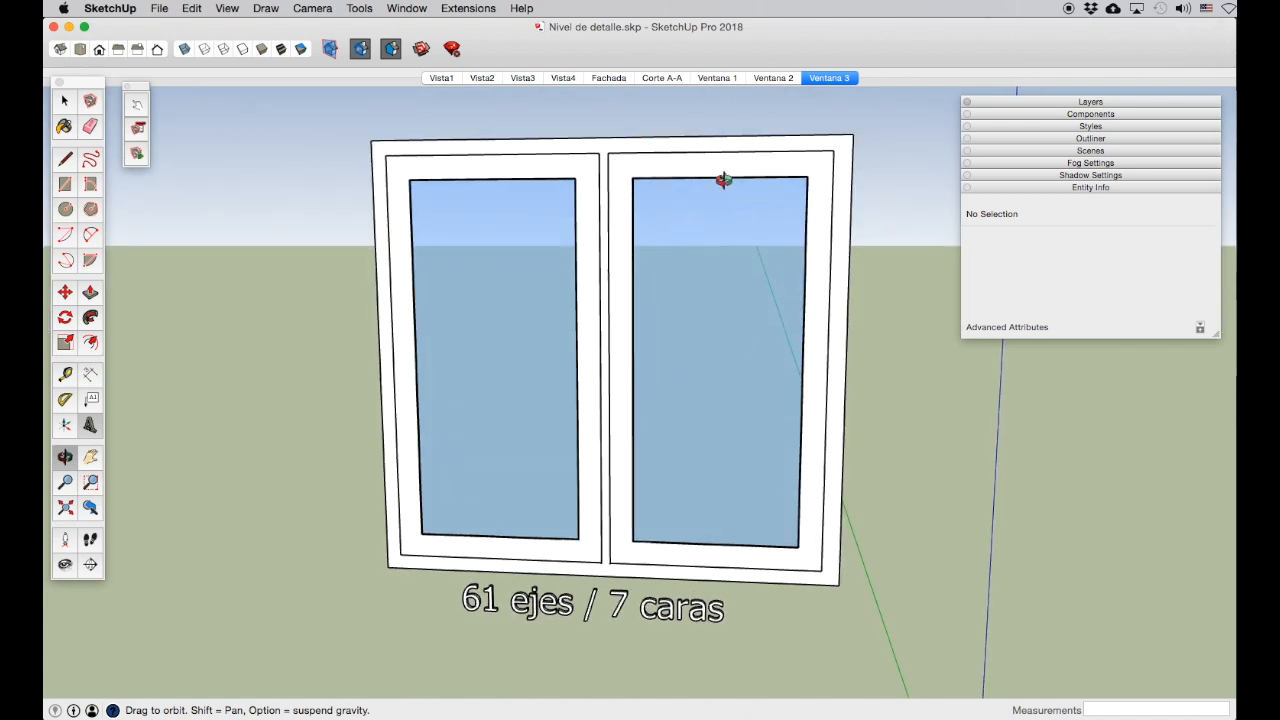
Step: Return to the Vista3 and Vista2 scenes and compare the three windows' levels of detail on the house from different angles
{"action": "left_click", "coordinate": [526, 80]}
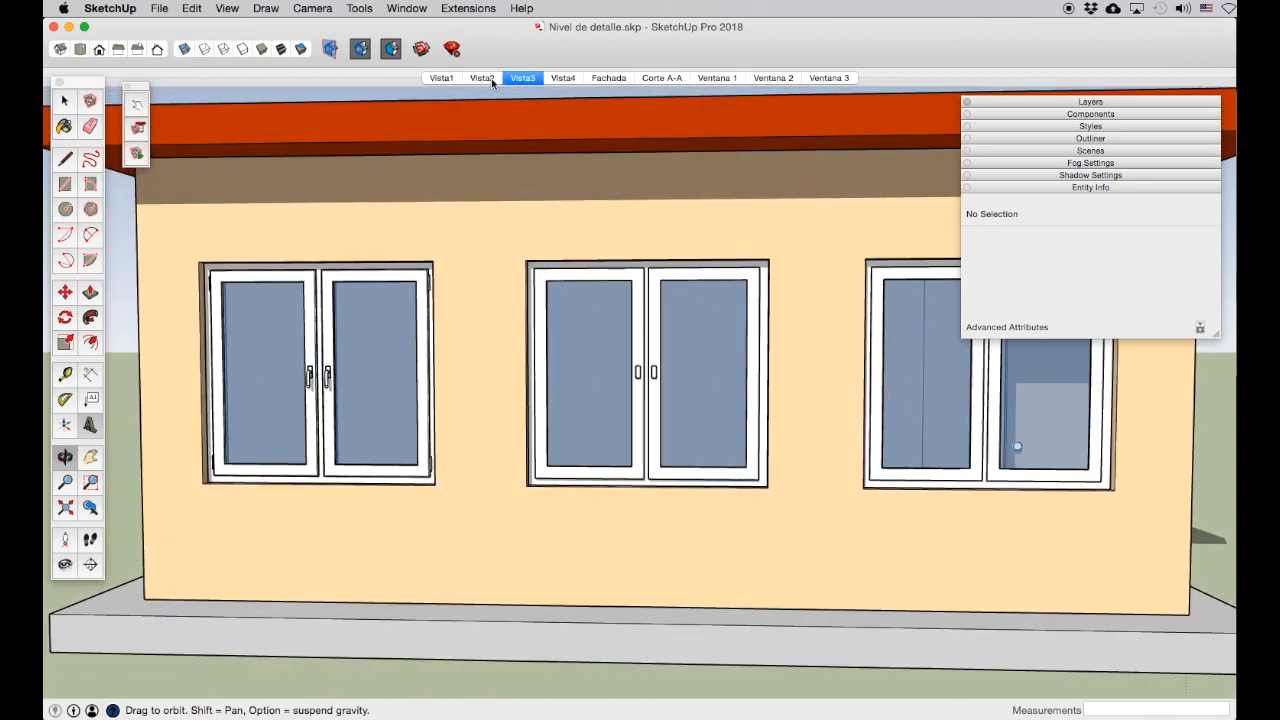
{"action": "left_click", "coordinate": [490, 80]}
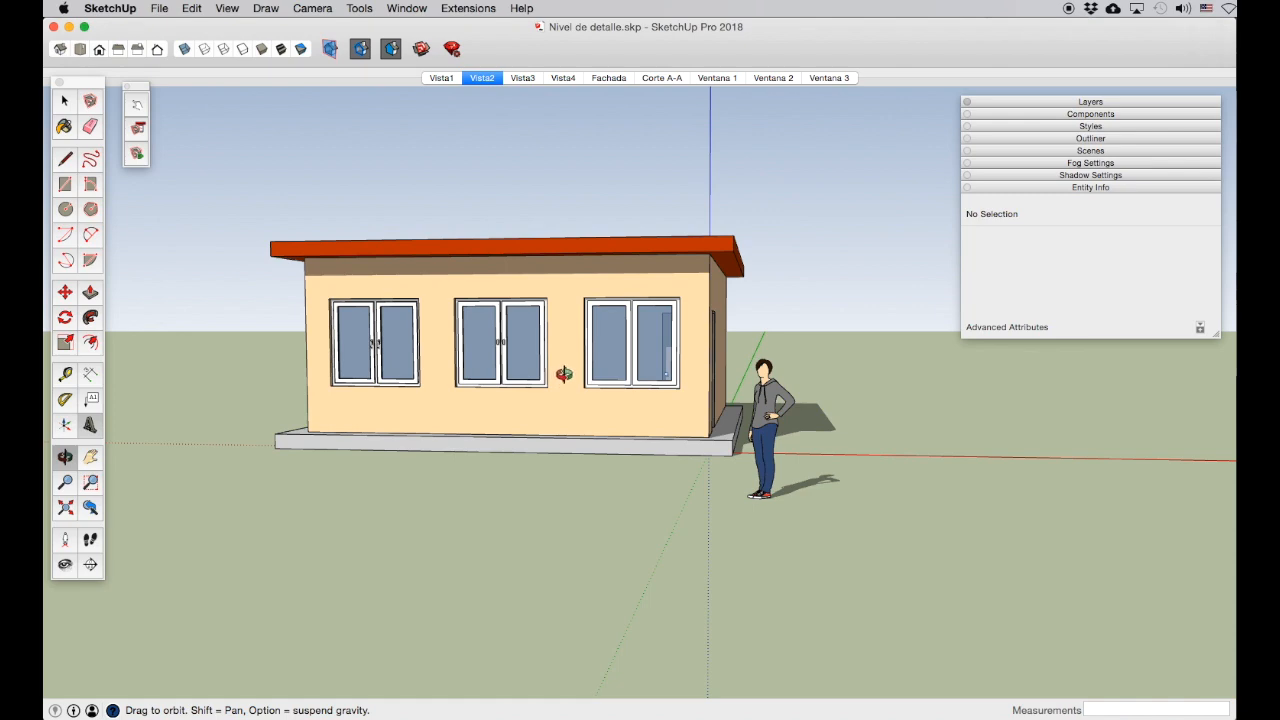
{"action": "left_click_drag", "start_coordinate": [591, 383], "coordinate": [440, 451]}
{"action": "scroll", "coordinate": [486, 363], "scroll_direction": "up", "scroll_amount": 3}
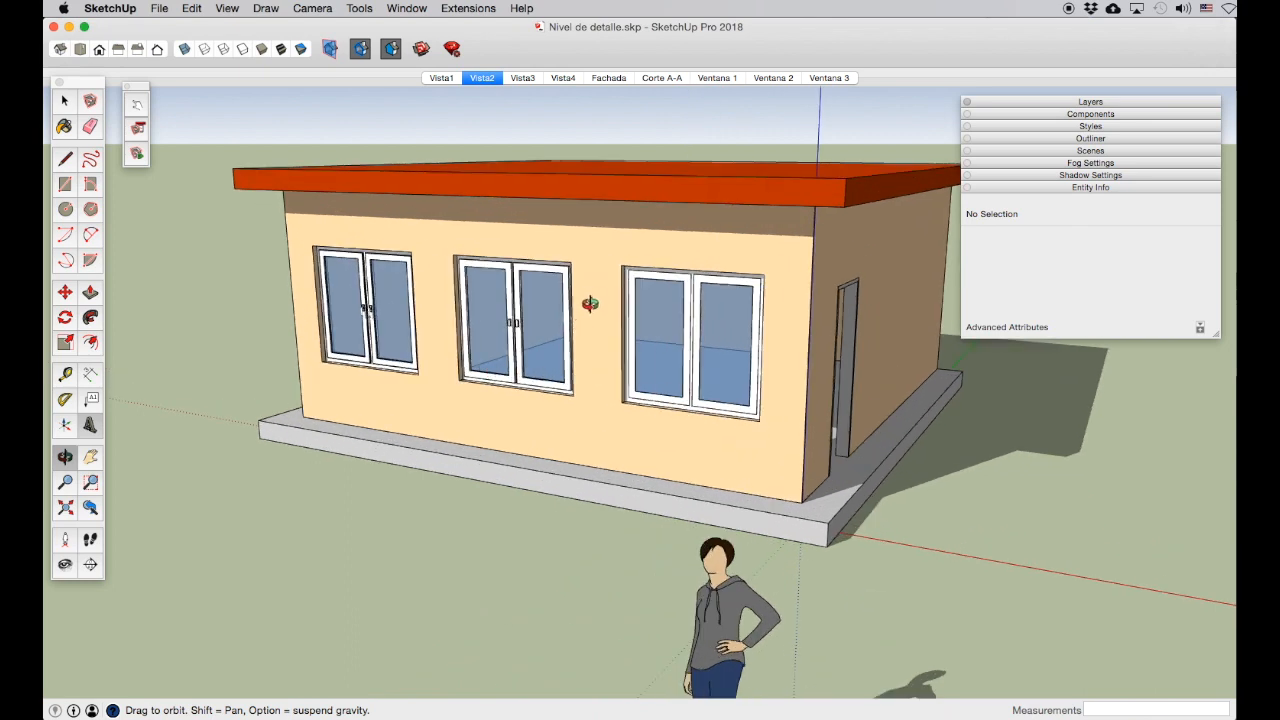
{"action": "left_click_drag", "start_coordinate": [503, 414], "coordinate": [647, 370]}
{"action": "left_click_drag", "start_coordinate": [427, 383], "coordinate": [374, 390]}
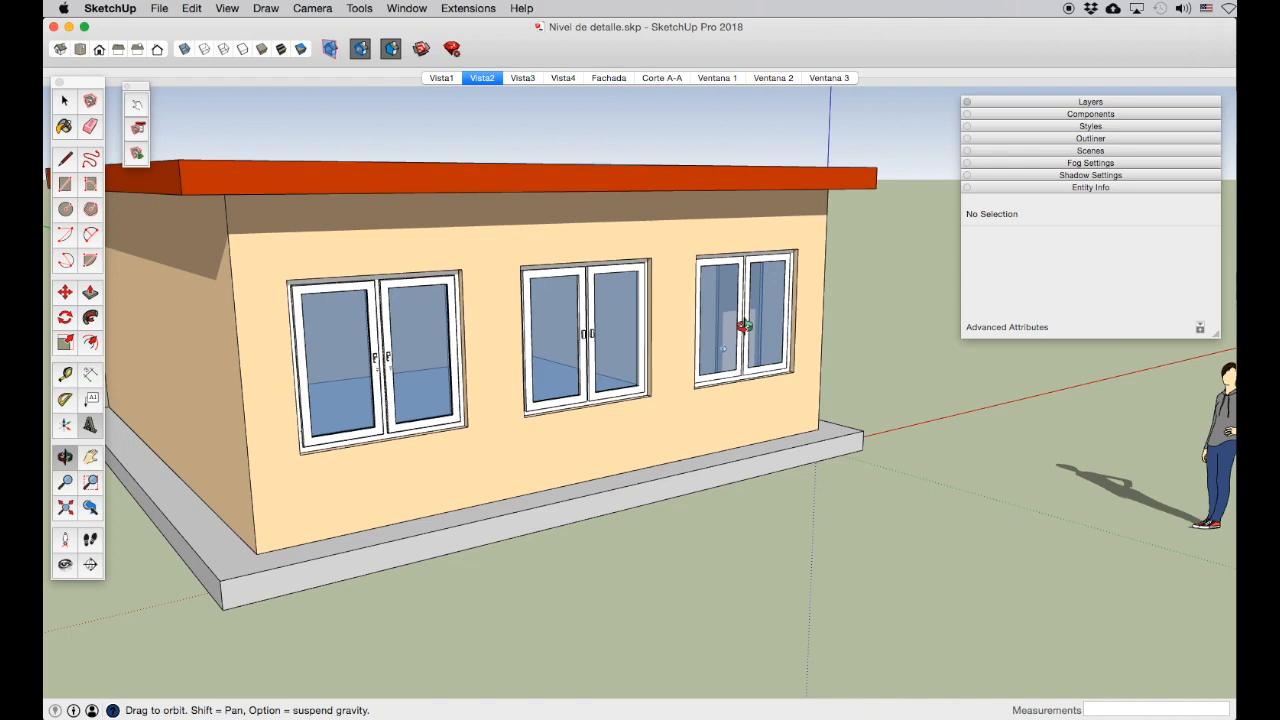
{"action": "left_click_drag", "start_coordinate": [741, 325], "coordinate": [541, 344]}
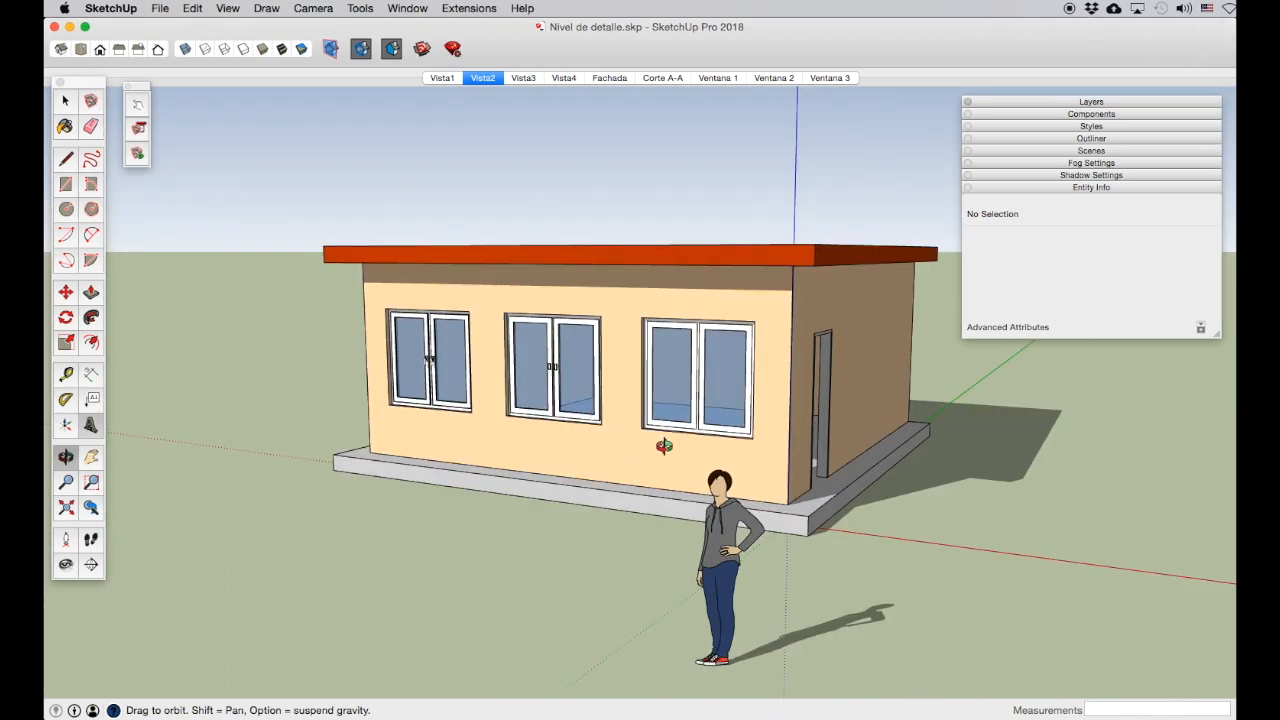
{"action": "left_click_drag", "start_coordinate": [667, 453], "coordinate": [914, 477]}
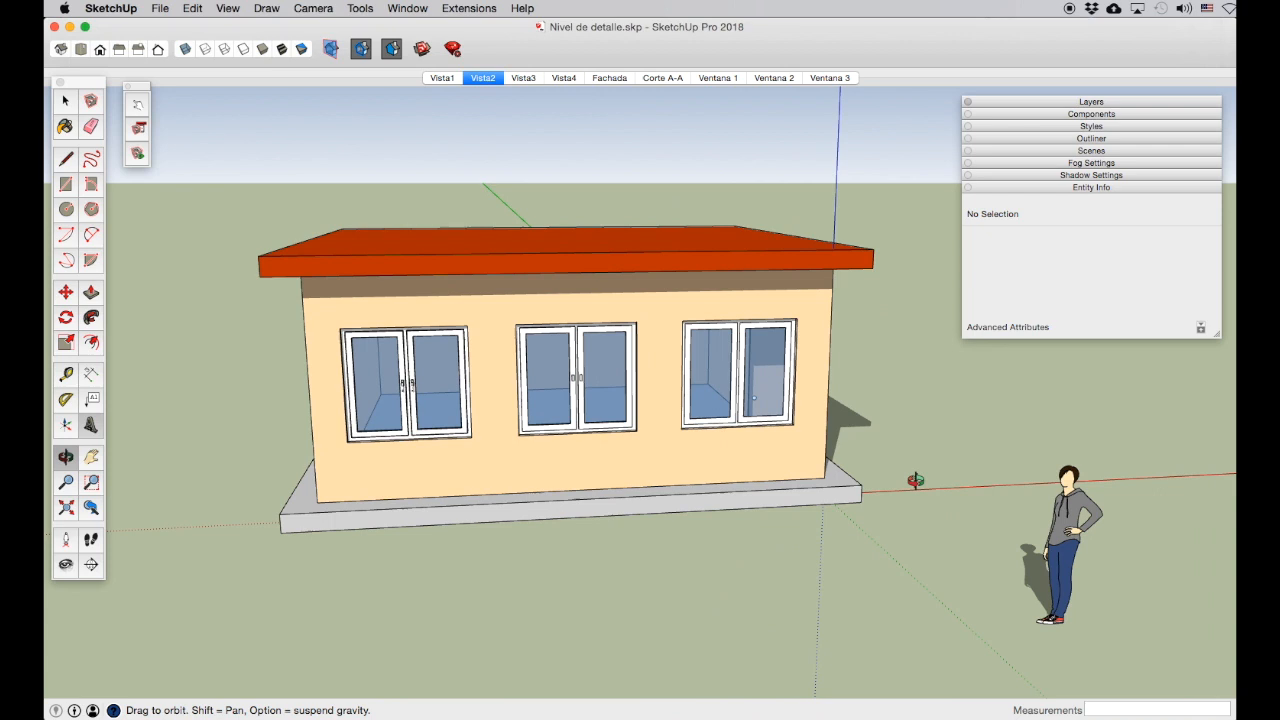
{"action": "left_click_drag", "start_coordinate": [522, 447], "coordinate": [567, 443]}
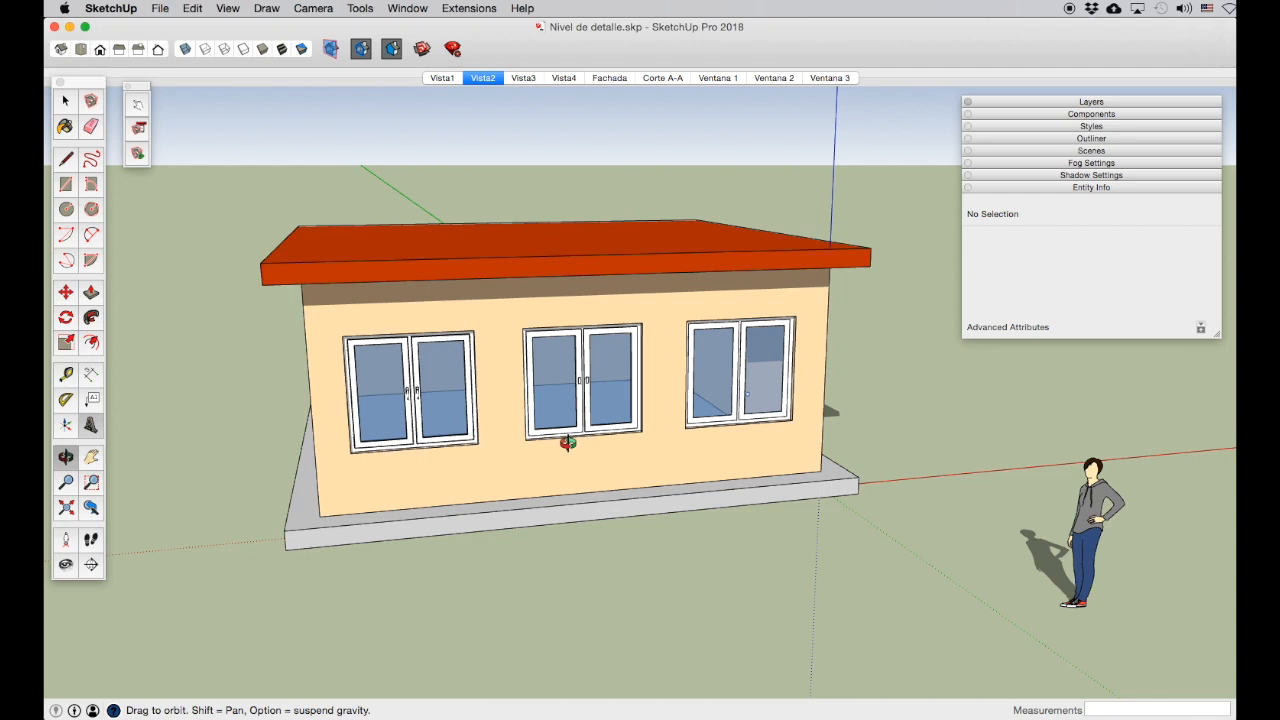
{"action": "left_click_drag", "start_coordinate": [567, 443], "coordinate": [396, 378]}
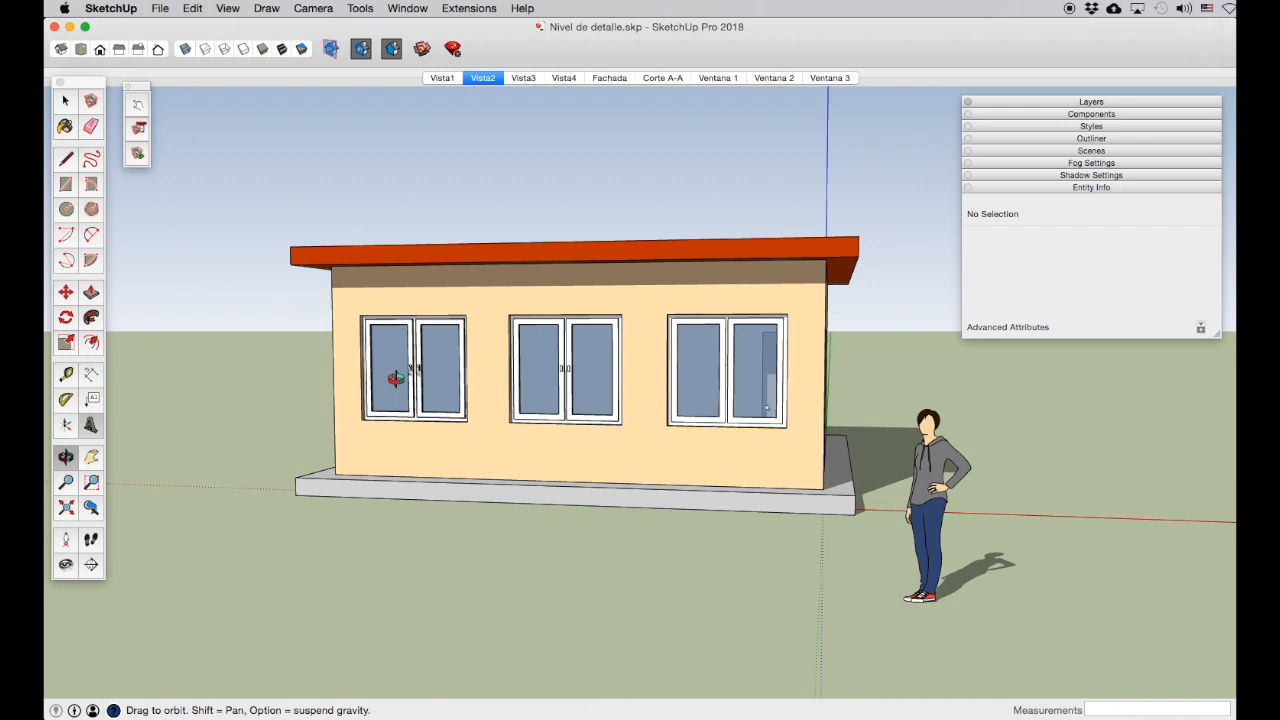
{"action": "left_click_drag", "start_coordinate": [675, 476], "coordinate": [745, 536]}
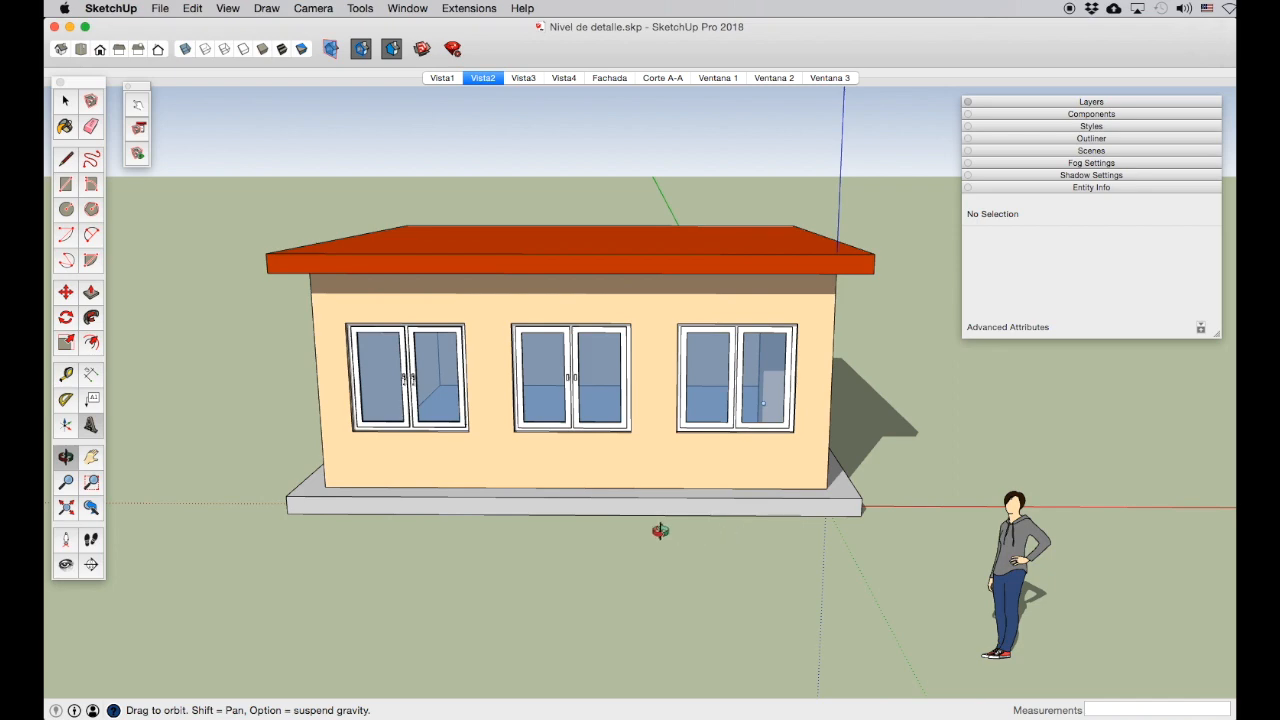
{"action": "left_click_drag", "start_coordinate": [640, 531], "coordinate": [800, 463]}
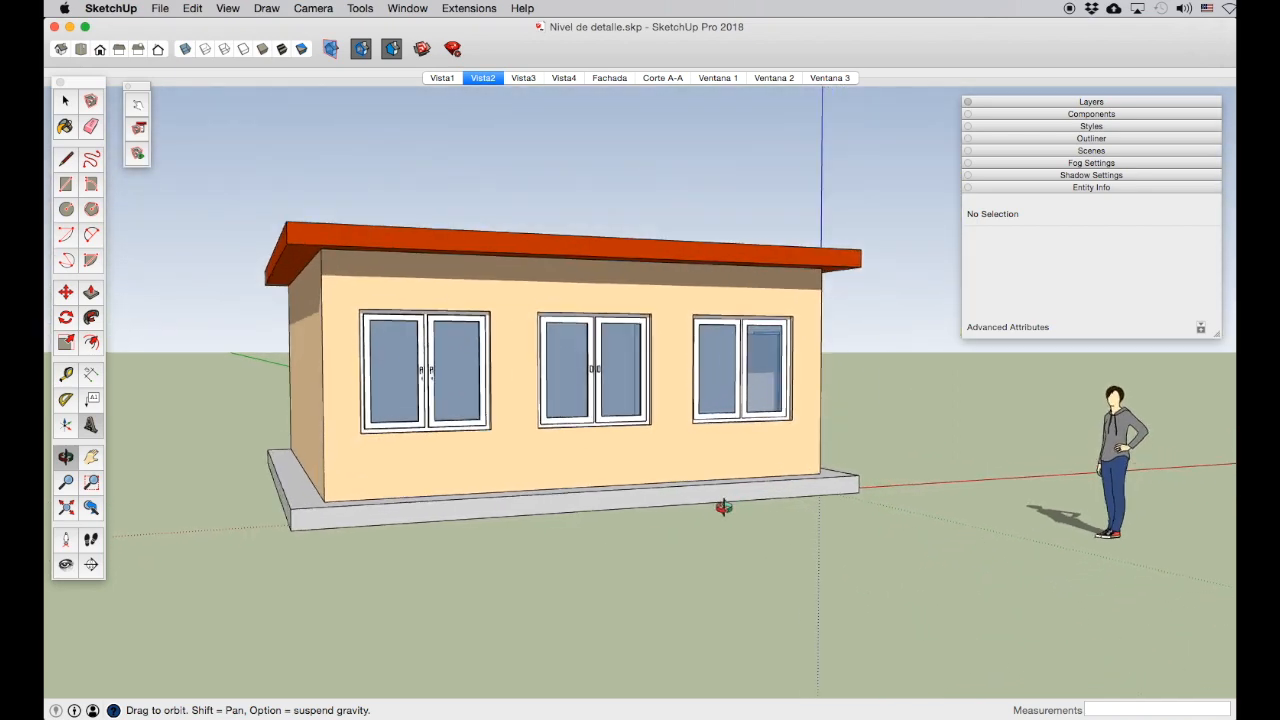
{"action": "left_click_drag", "start_coordinate": [658, 466], "coordinate": [709, 495]}
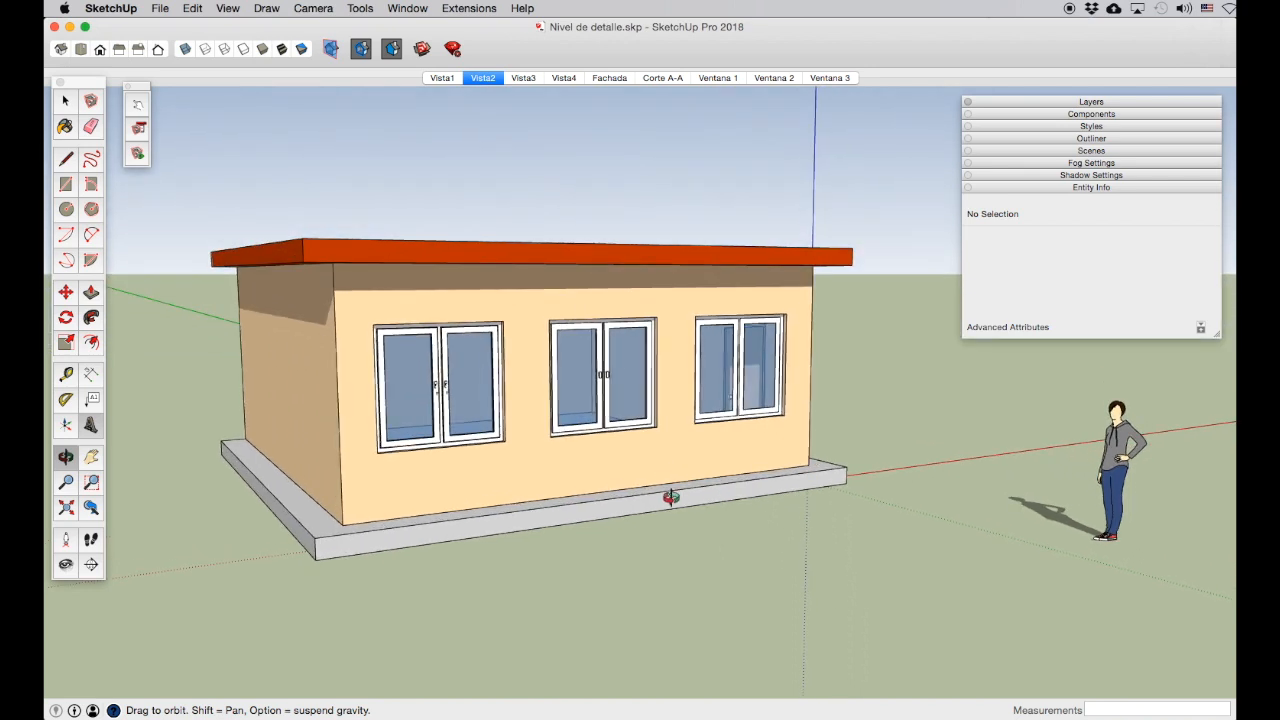
Step: Switch to the LayOut document and examine the window drawings at scales 1/100, 1/50 and 1/25
{"action": "left_click_drag", "start_coordinate": [610, 456], "coordinate": [627, 484]}
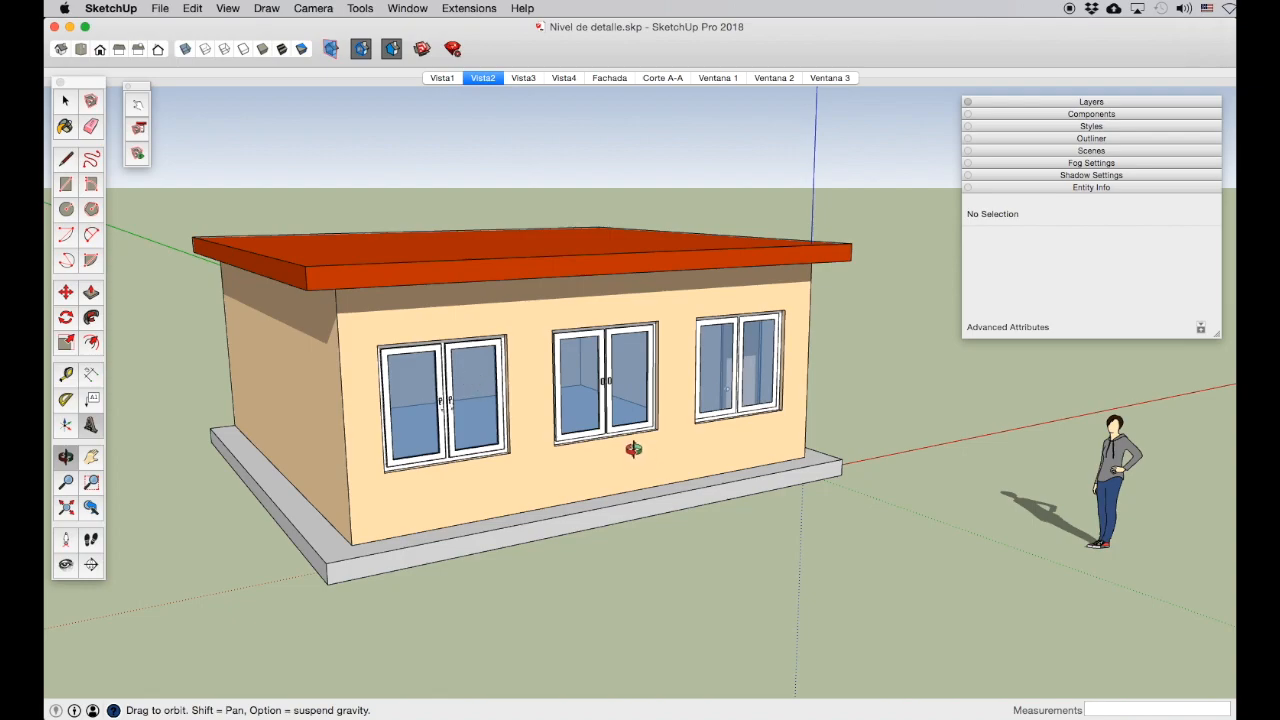
{"action": "key", "text": "ctrl+Up"}
{"action": "left_click", "coordinate": [349, 597]}
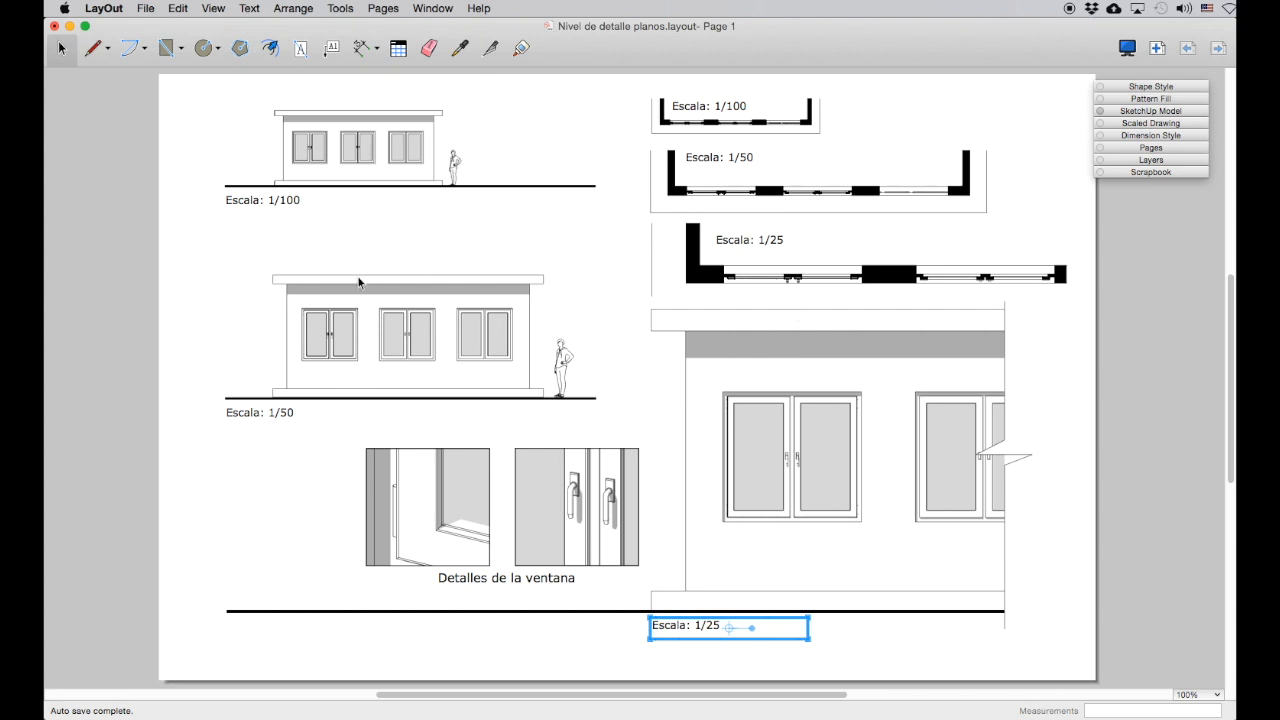
{"action": "left_click", "coordinate": [275, 650]}
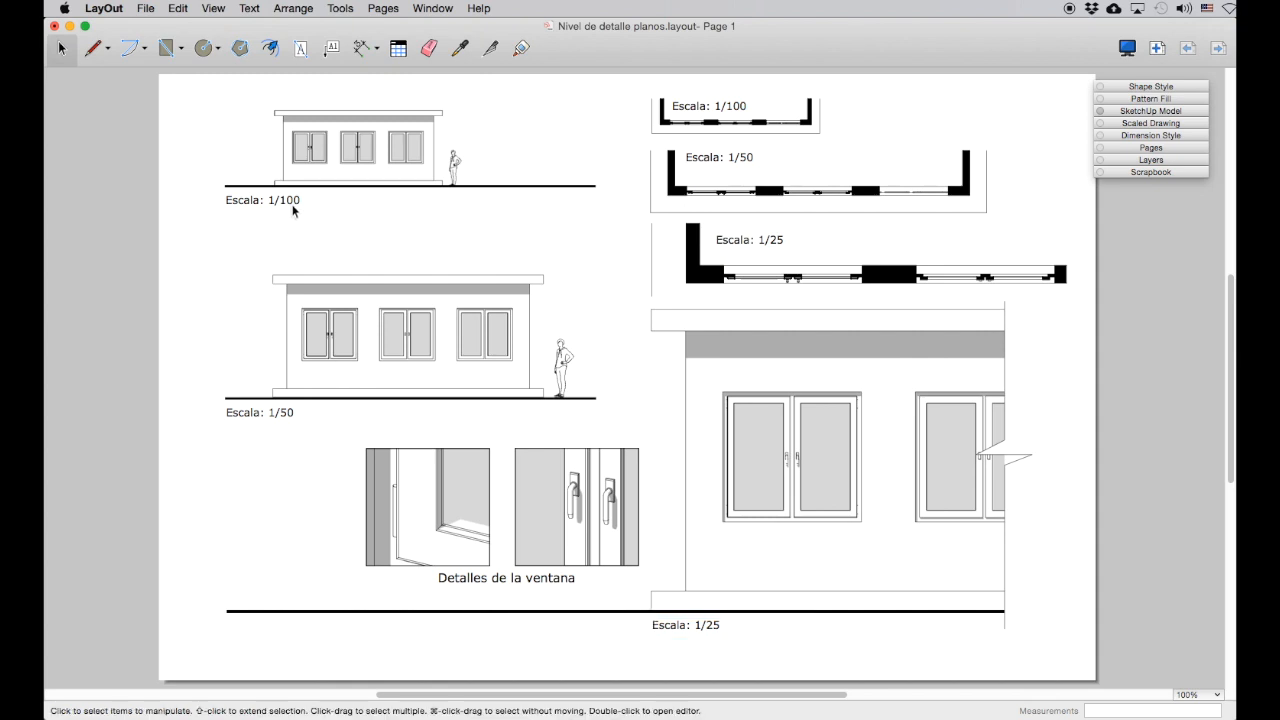
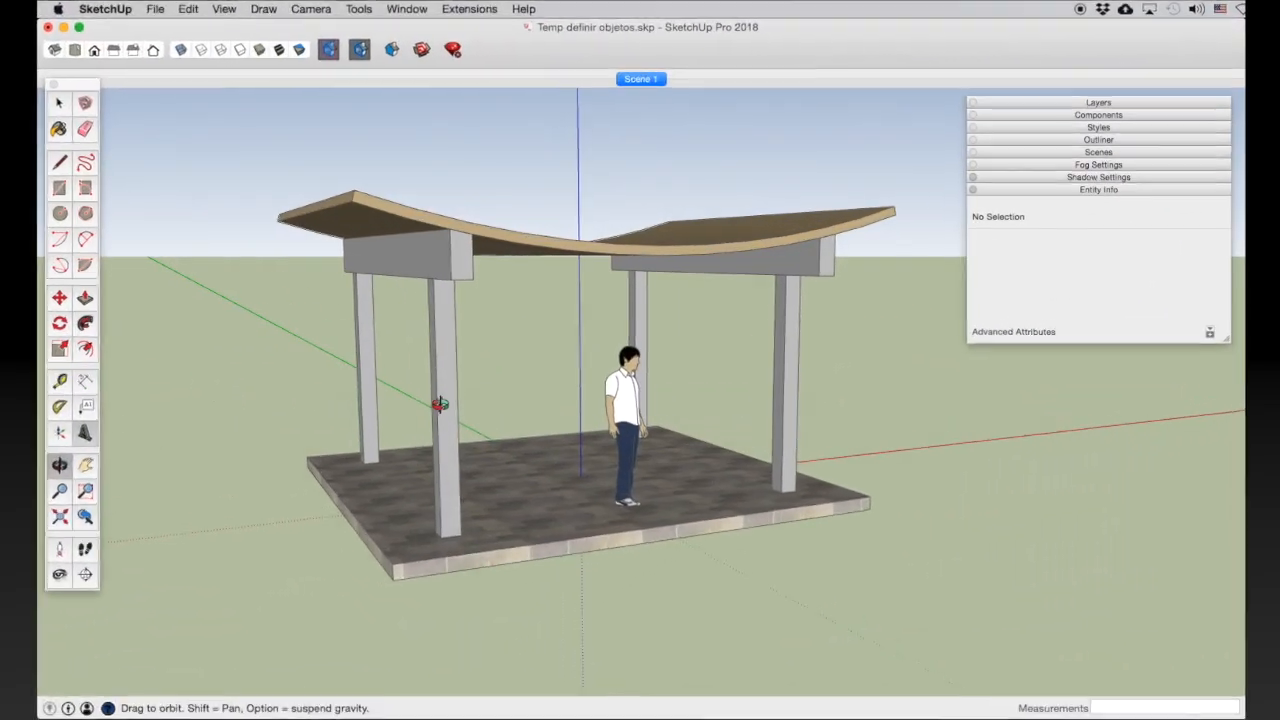
Step: Draw a long rectangle on the ground beside the paved shelter in SketchUp and push-pull it up into a low box
{"action": "mouse_move", "coordinate": [480, 450]}
{"action": "left_mouse_down"}
{"action": "mouse_move", "coordinate": [528, 458]}
{"action": "mouse_move", "coordinate": [492, 437]}
{"action": "mouse_move", "coordinate": [541, 407]}
{"action": "mouse_move", "coordinate": [543, 430]}
{"action": "left_mouse_up"}
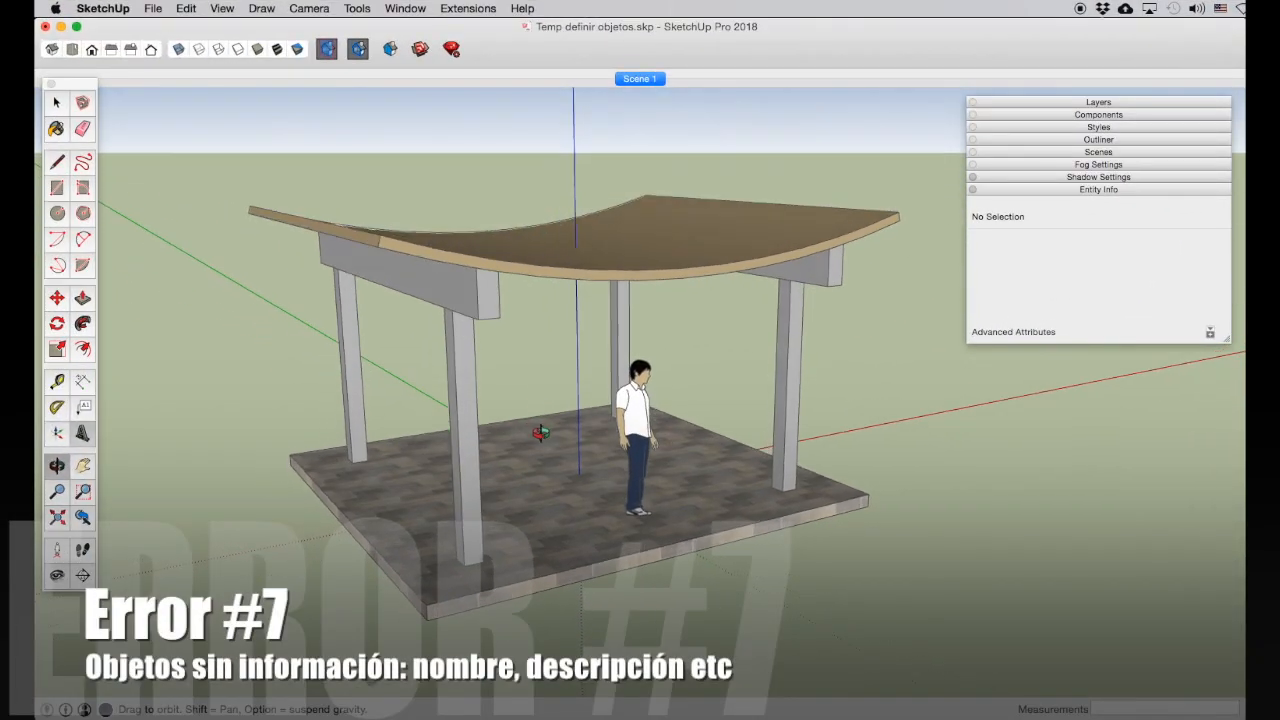
{"action": "left_click", "coordinate": [57, 187]}
{"action": "left_click", "coordinate": [760, 632]}
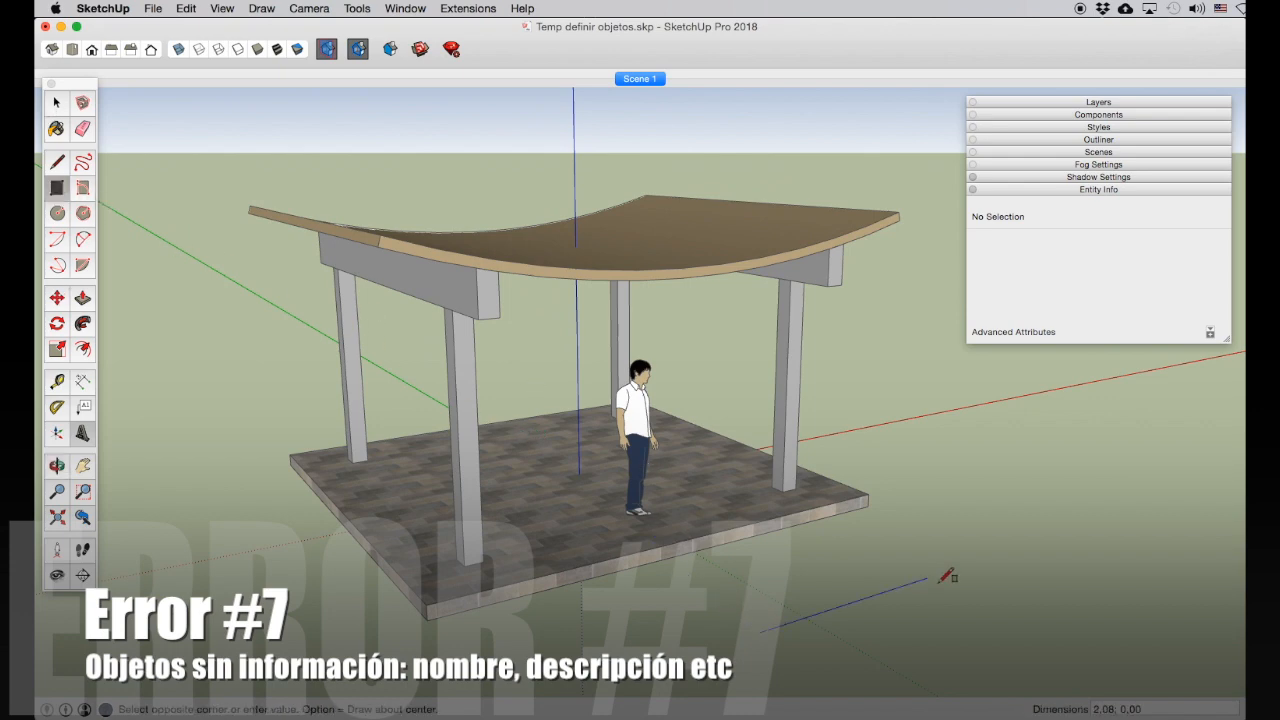
{"action": "left_click", "coordinate": [990, 596]}
{"action": "left_click", "coordinate": [83, 302]}
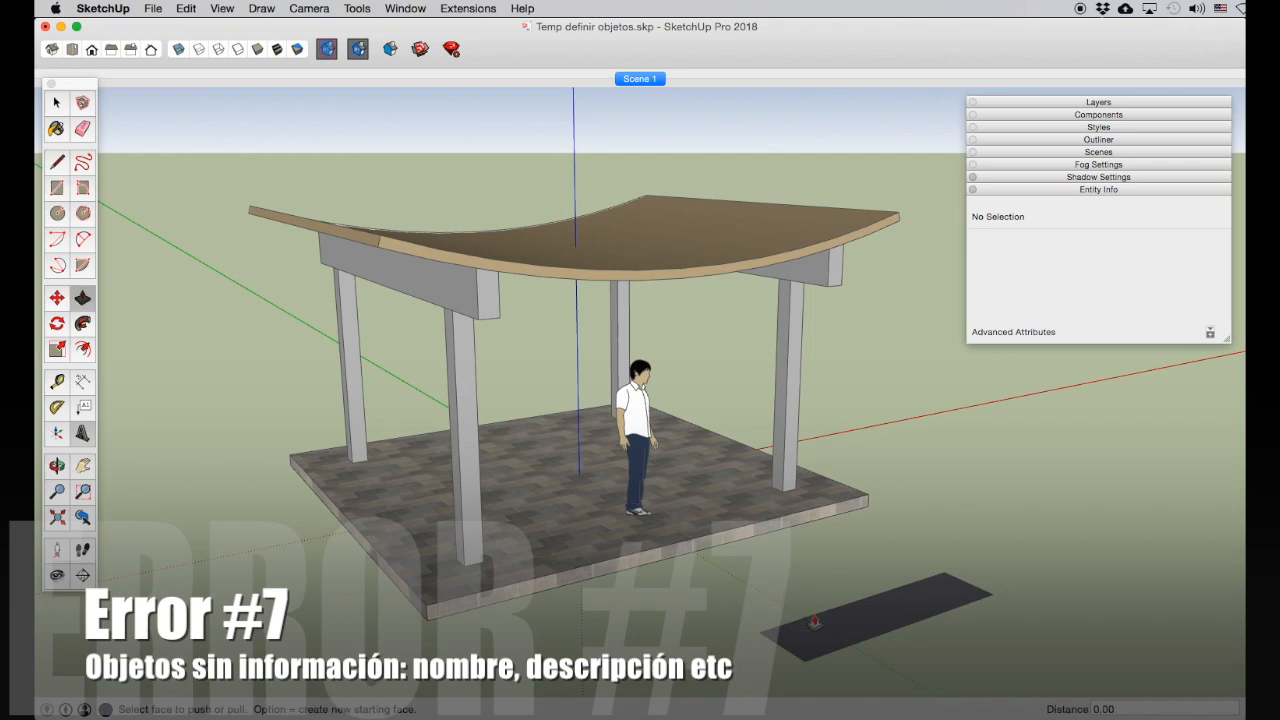
{"action": "left_click", "coordinate": [826, 620]}
{"action": "left_click", "coordinate": [832, 599]}
Step: Select all connected geometry of the box beside the shelter and make it a group
{"action": "left_click", "coordinate": [57, 103]}
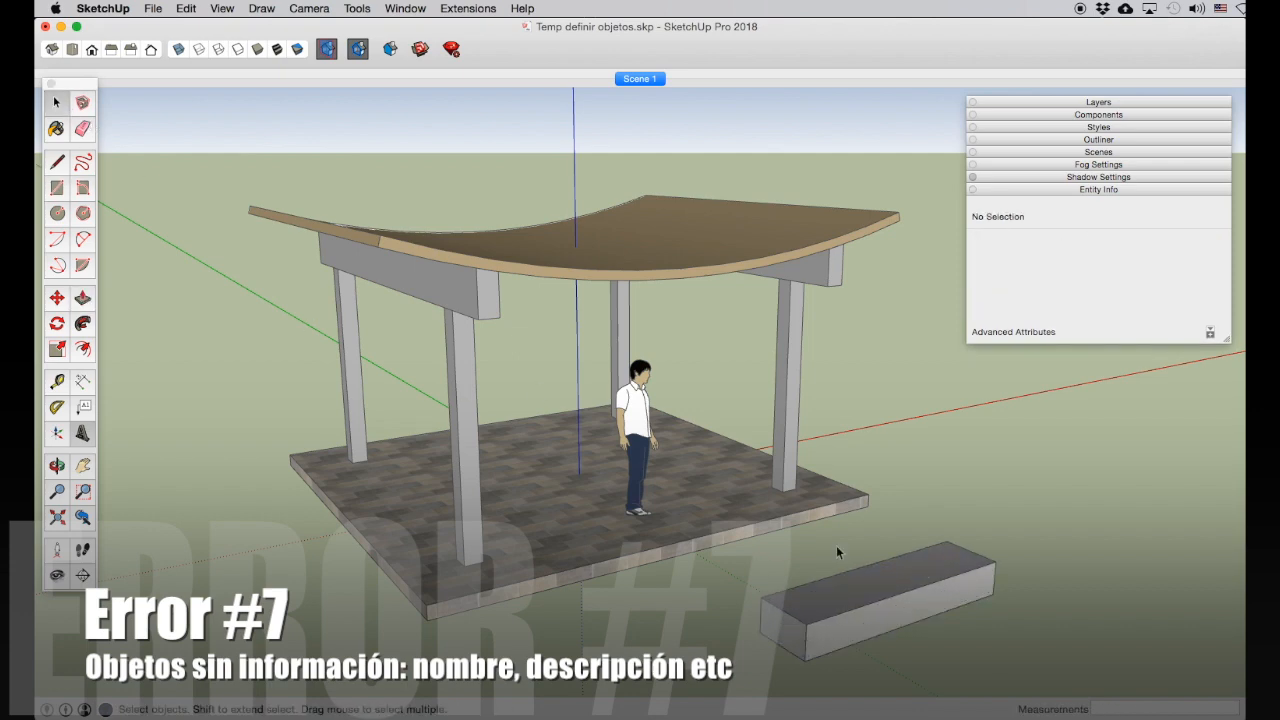
{"action": "left_click", "coordinate": [867, 599]}
{"action": "right_click", "coordinate": [864, 594]}
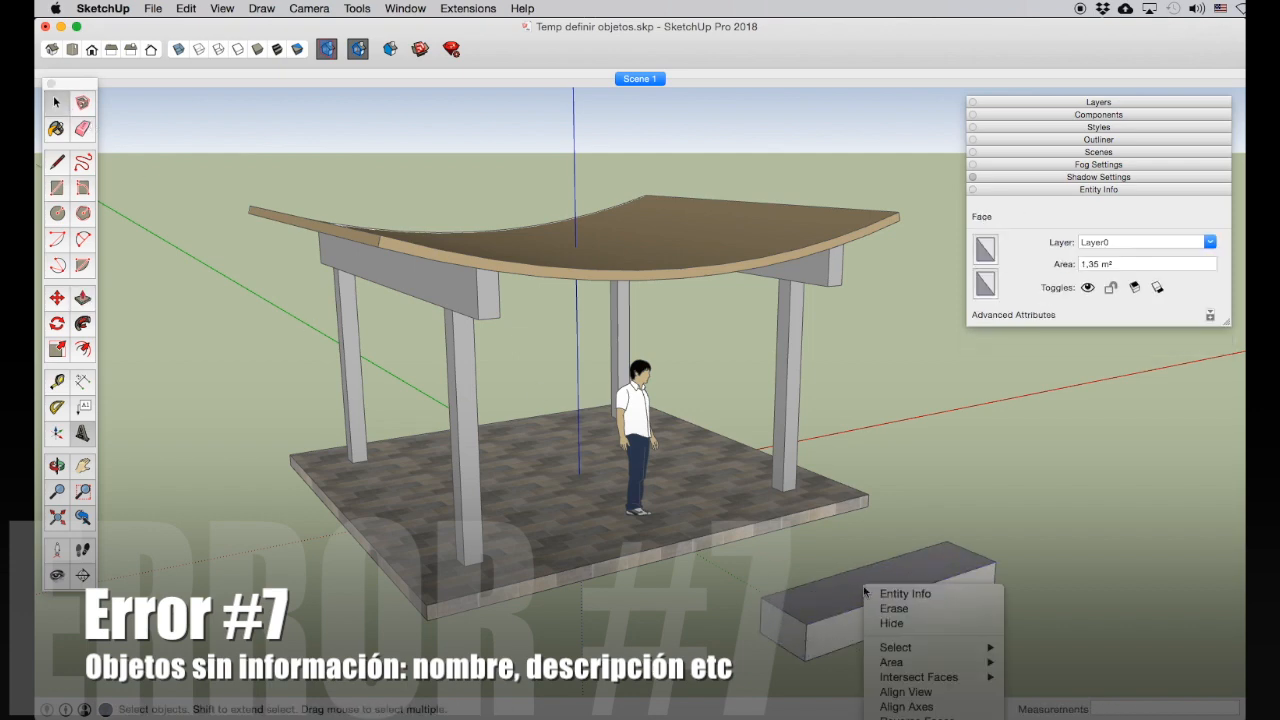
{"action": "mouse_move", "coordinate": [890, 648]}
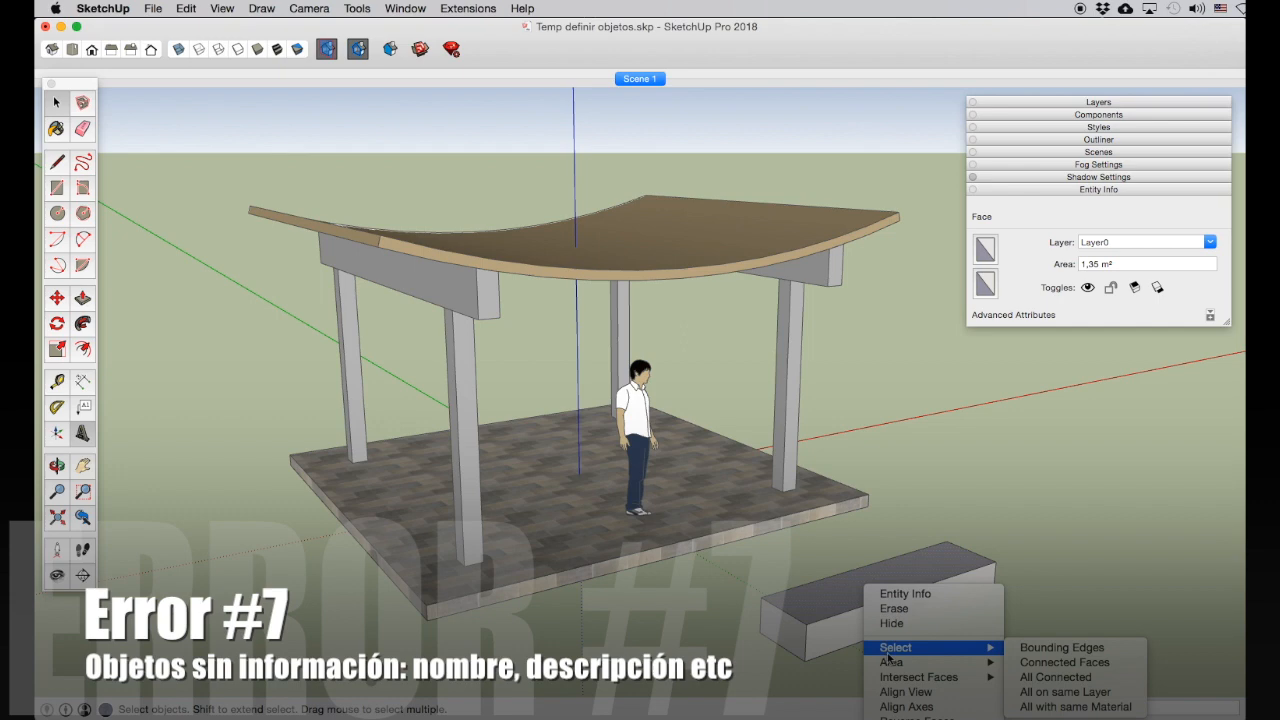
{"action": "left_click", "coordinate": [1086, 678]}
{"action": "right_click", "coordinate": [891, 577]}
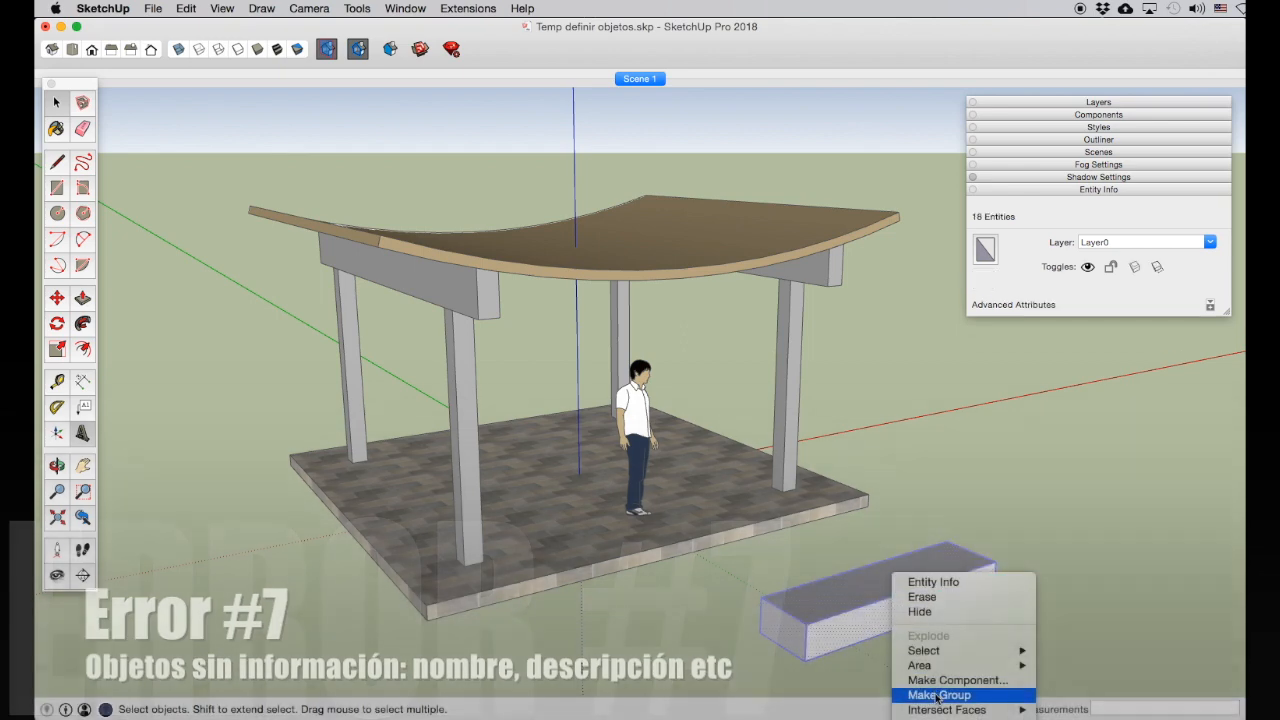
{"action": "left_click", "coordinate": [938, 695]}
{"action": "left_click", "coordinate": [856, 556]}
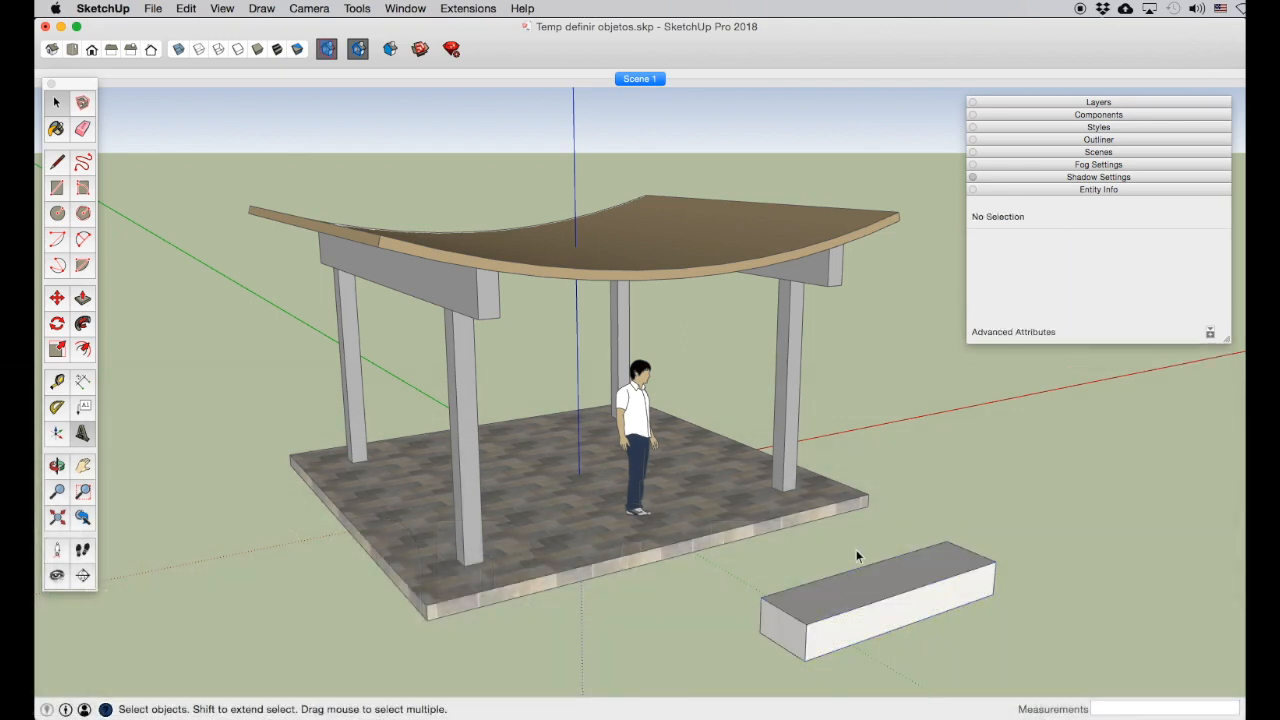
Step: Inspect the Entity Info of the shelter's supports and examine the structure from different angles
{"action": "left_click", "coordinate": [480, 295]}
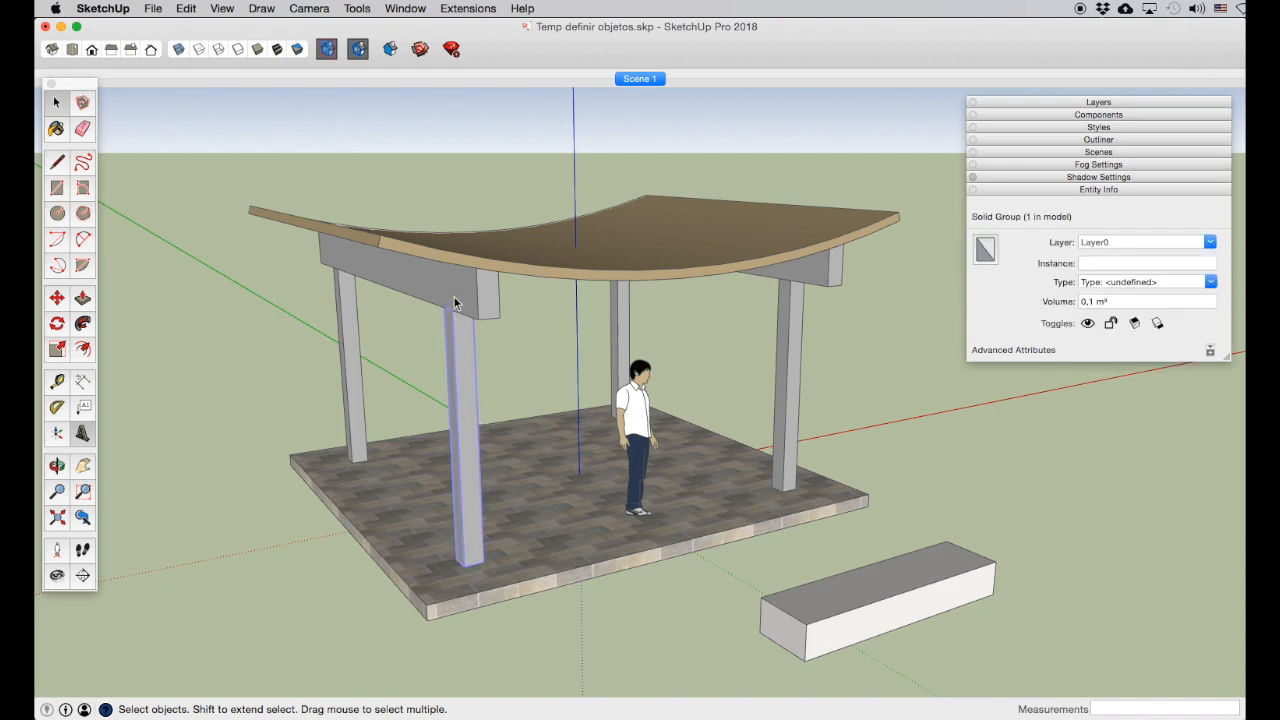
{"action": "left_click", "coordinate": [790, 276]}
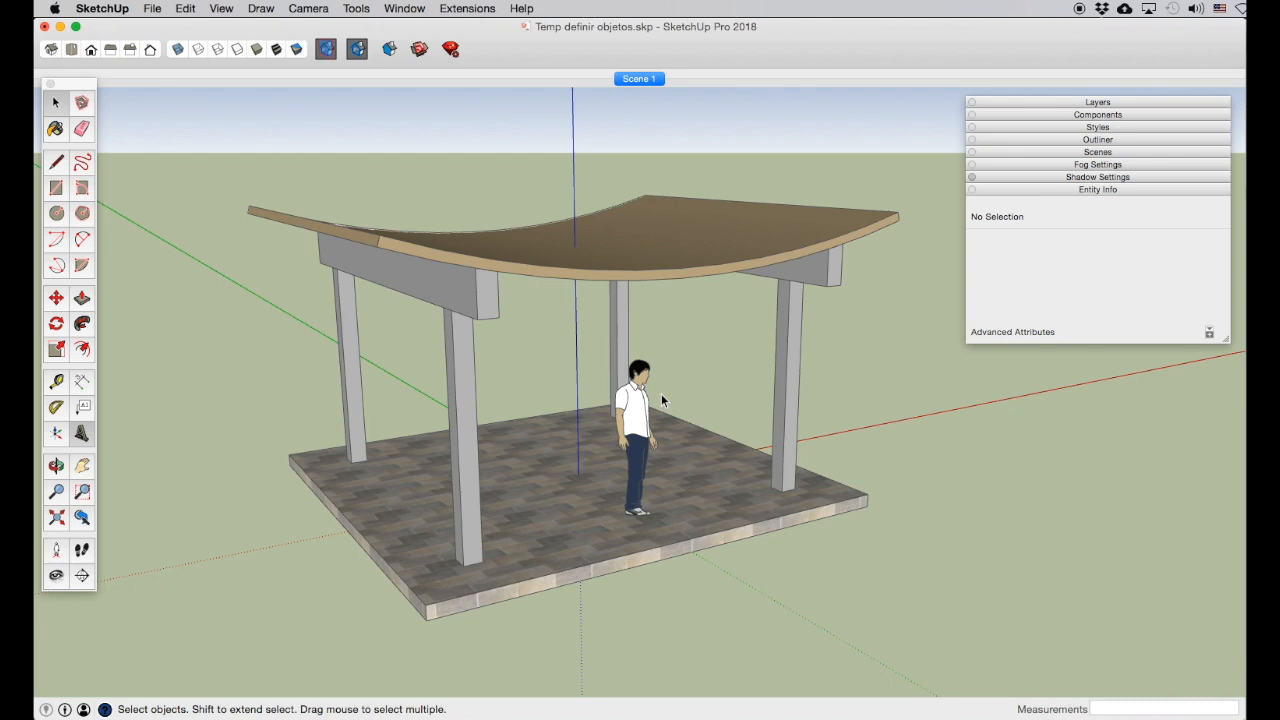
{"action": "left_click", "coordinate": [56, 465]}
{"action": "left_click_drag", "start_coordinate": [465, 428], "coordinate": [487, 401]}
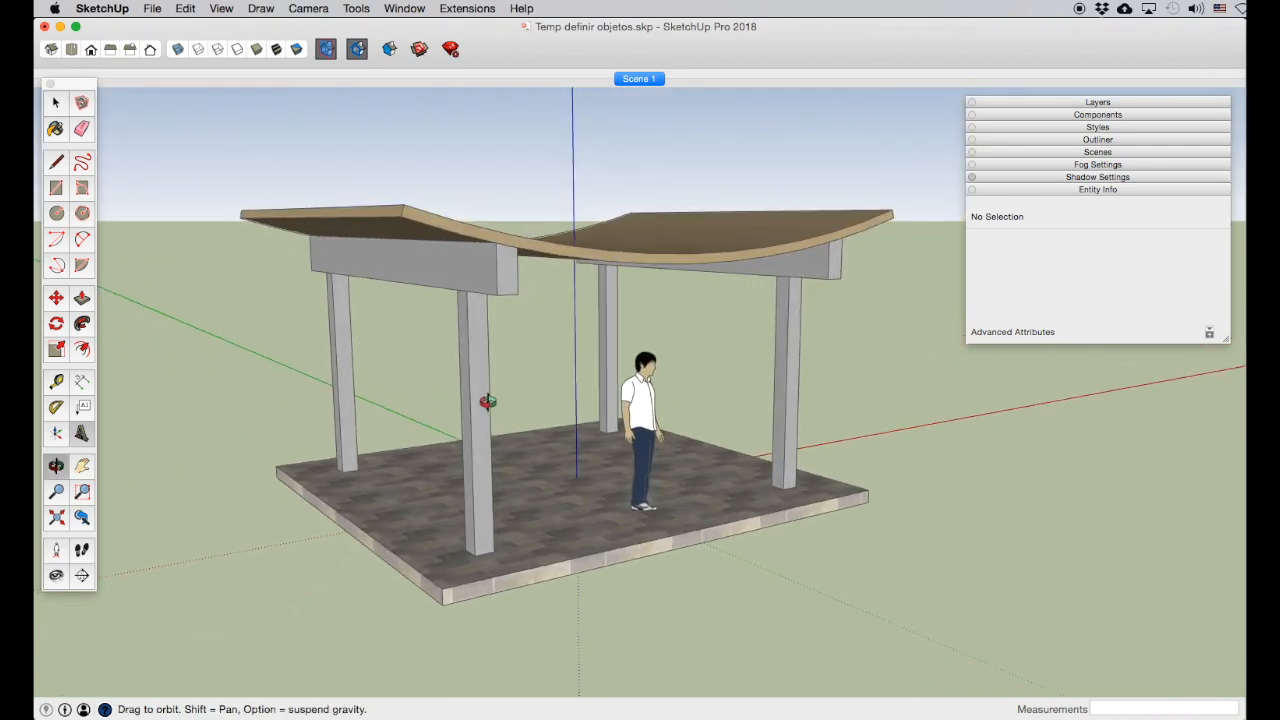
{"action": "left_click", "coordinate": [57, 103]}
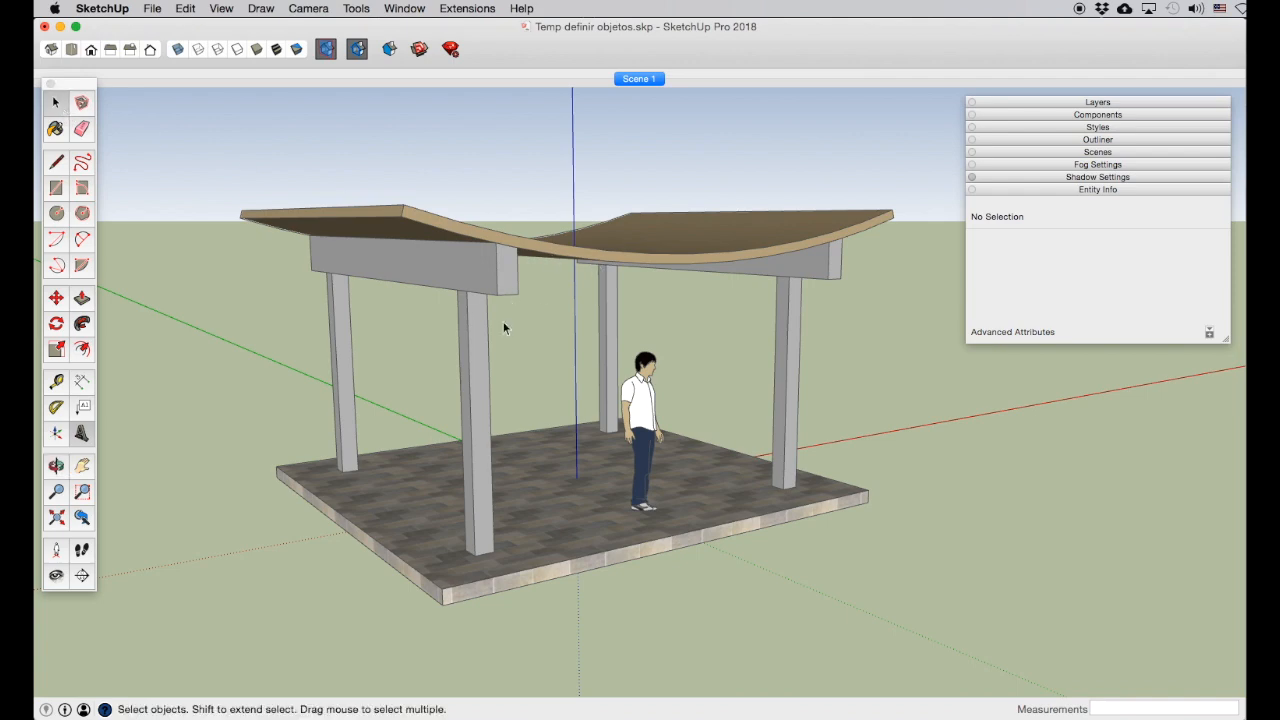
{"action": "left_click", "coordinate": [56, 466]}
{"action": "mouse_move", "coordinate": [514, 400]}
{"action": "left_mouse_down"}
{"action": "mouse_move", "coordinate": [517, 380]}
{"action": "mouse_move", "coordinate": [522, 396]}
{"action": "left_mouse_up"}
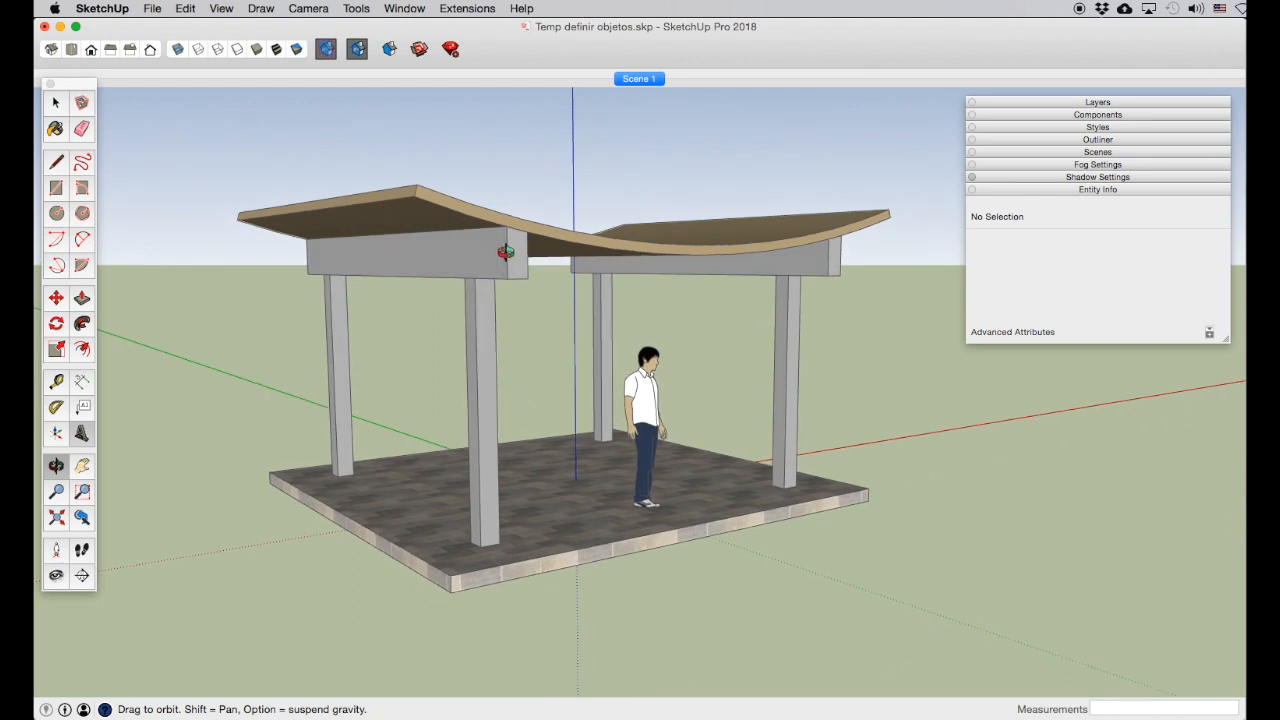
Step: Hide the curved roof group and look at the exposed columns and beams from above
{"action": "left_click", "coordinate": [56, 102]}
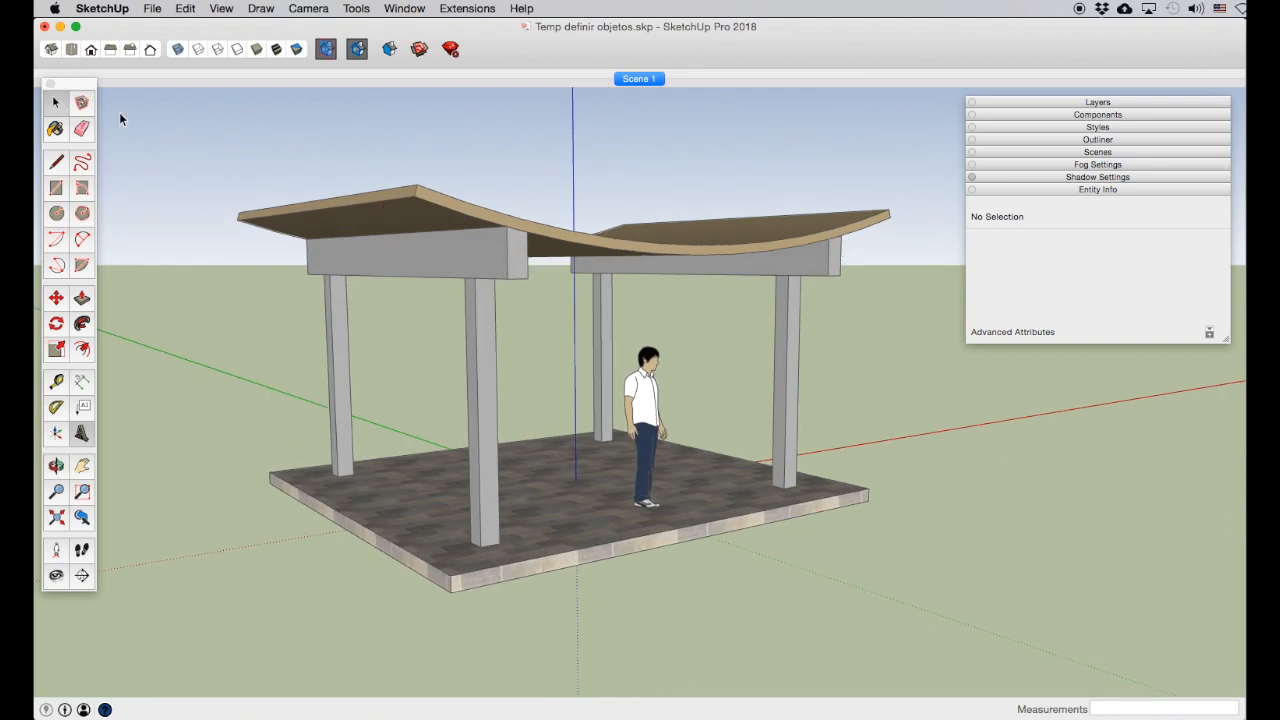
{"action": "left_click", "coordinate": [435, 210]}
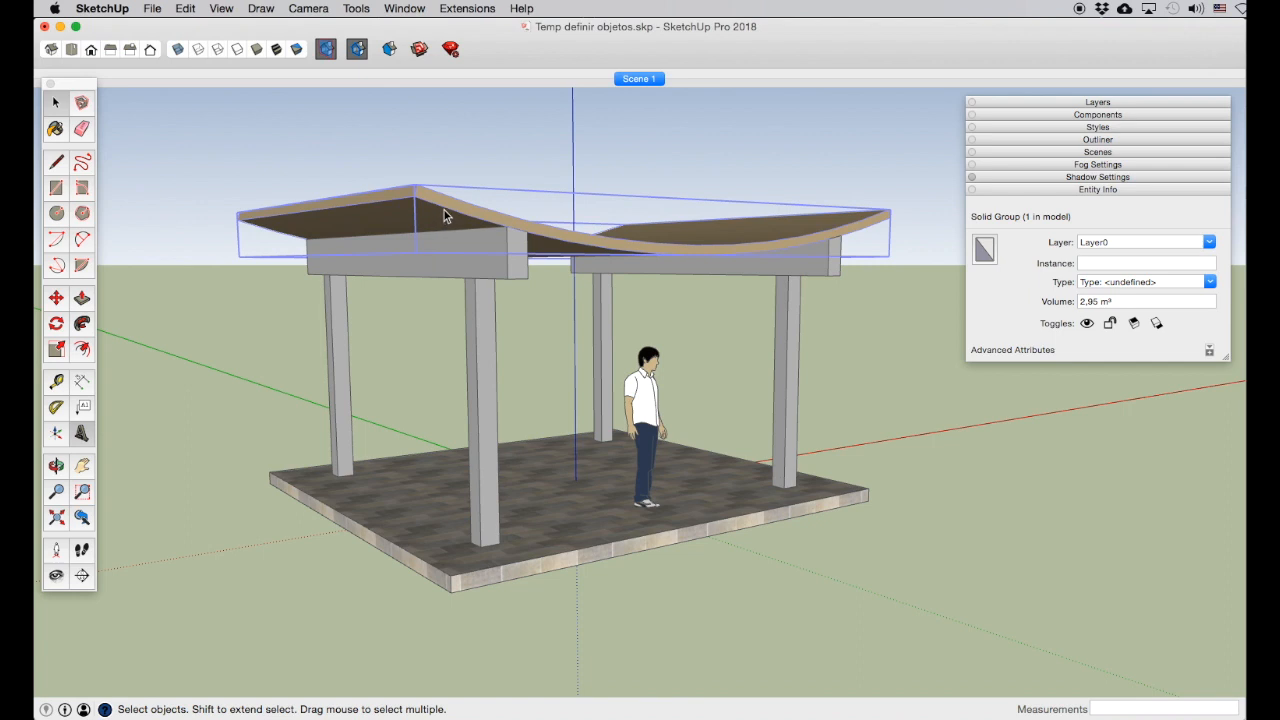
{"action": "right_click", "coordinate": [444, 210]}
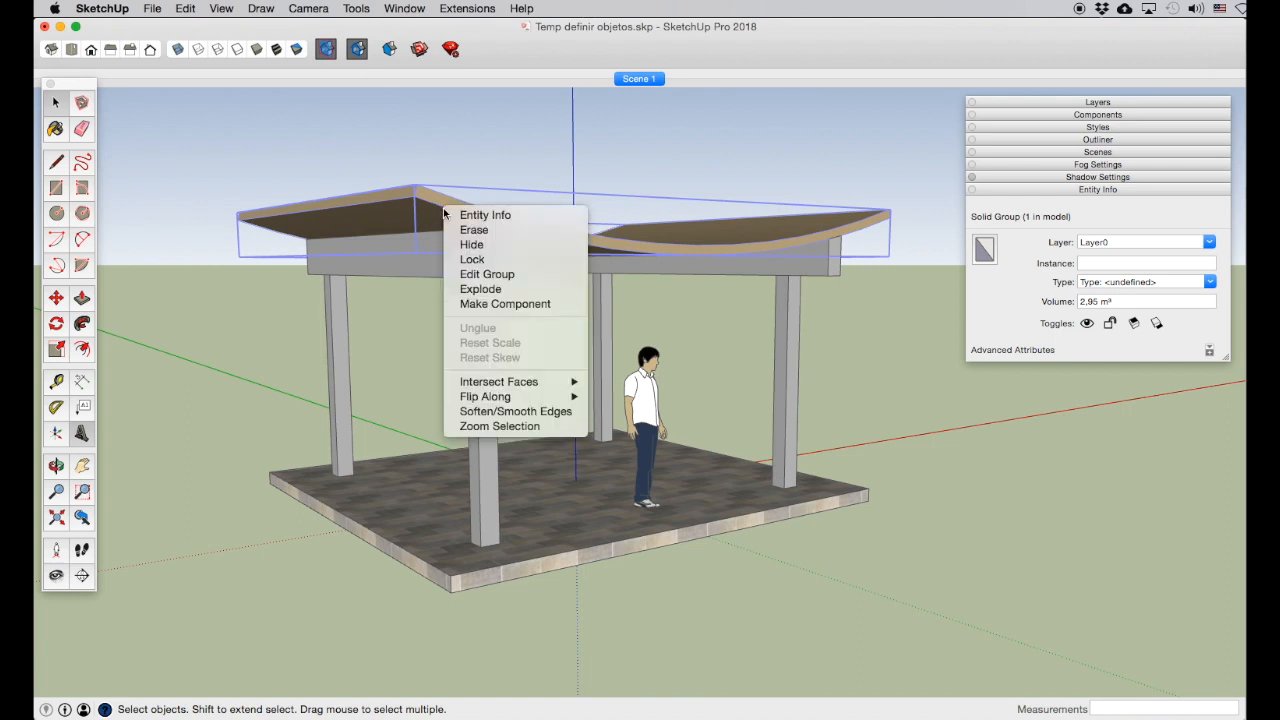
{"action": "left_click", "coordinate": [493, 245]}
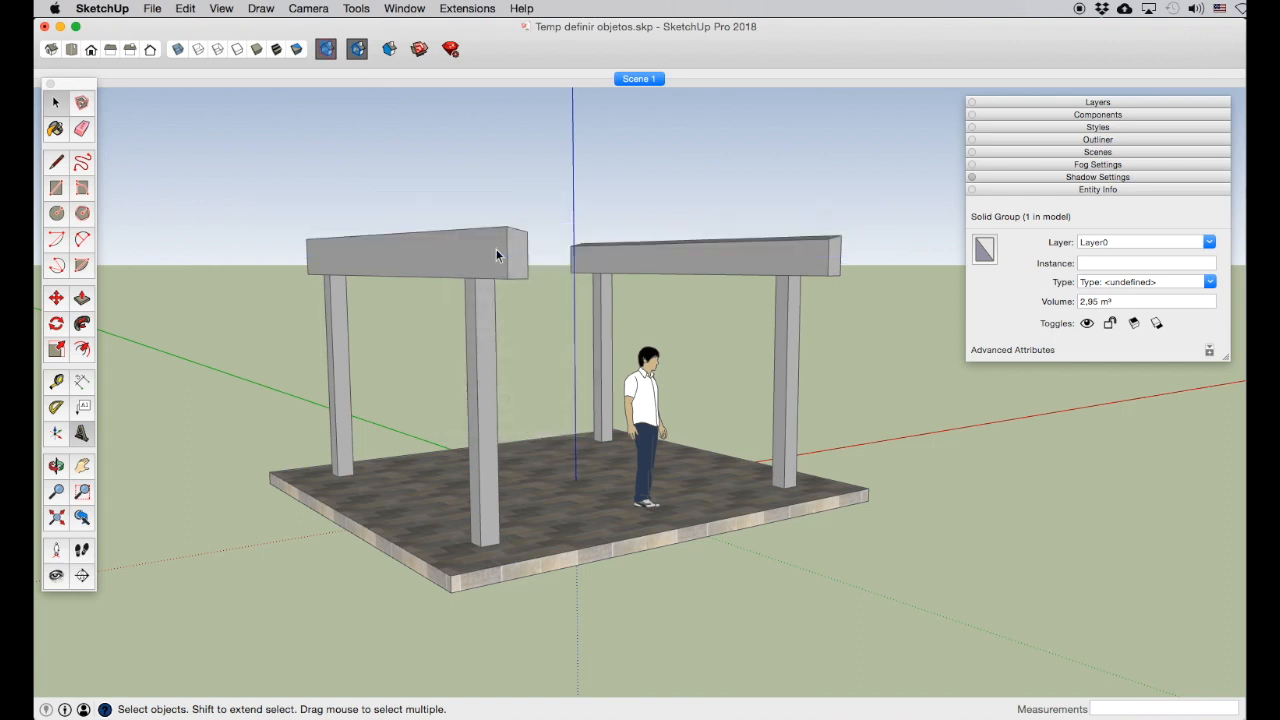
{"action": "left_click", "coordinate": [57, 465]}
{"action": "left_click_drag", "start_coordinate": [517, 206], "coordinate": [394, 294]}
{"action": "scroll", "coordinate": [407, 325], "scroll_direction": "up", "scroll_amount": 5}
{"action": "scroll", "coordinate": [393, 247], "scroll_direction": "down", "scroll_amount": 5}
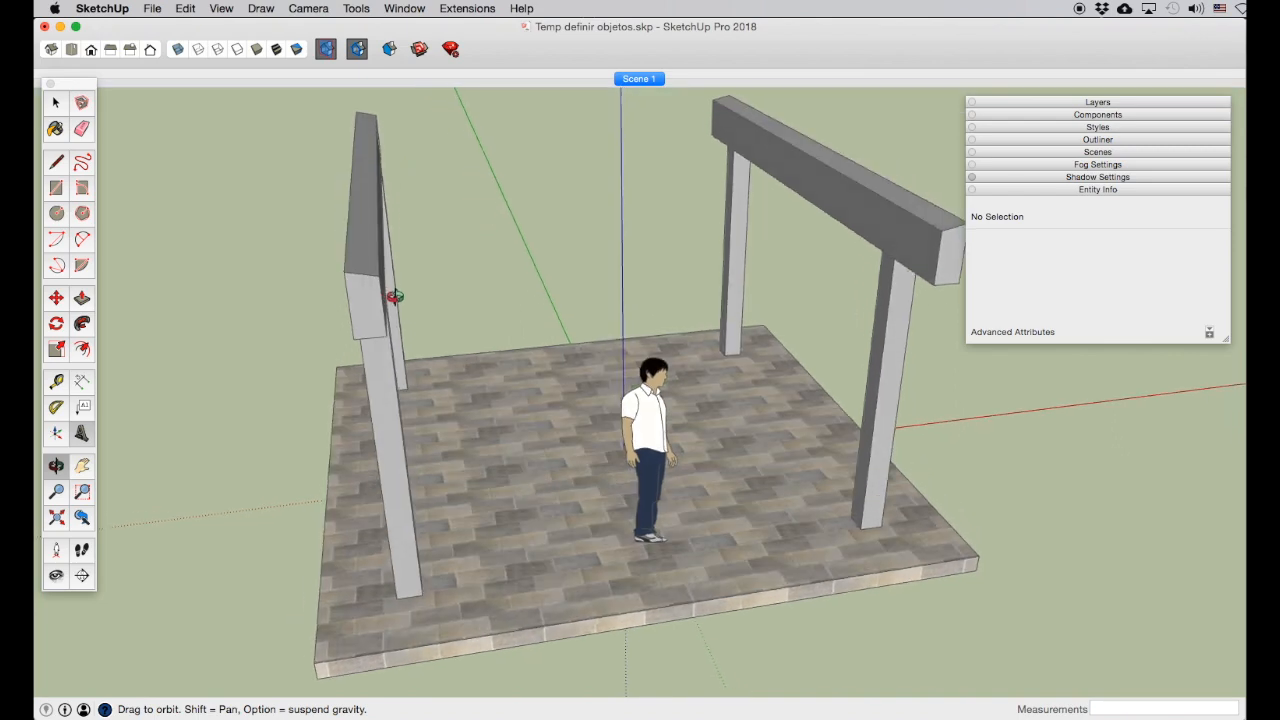
Step: Unhide all hidden objects to bring back the curved roof
{"action": "left_click", "coordinate": [182, 9]}
{"action": "mouse_move", "coordinate": [230, 222]}
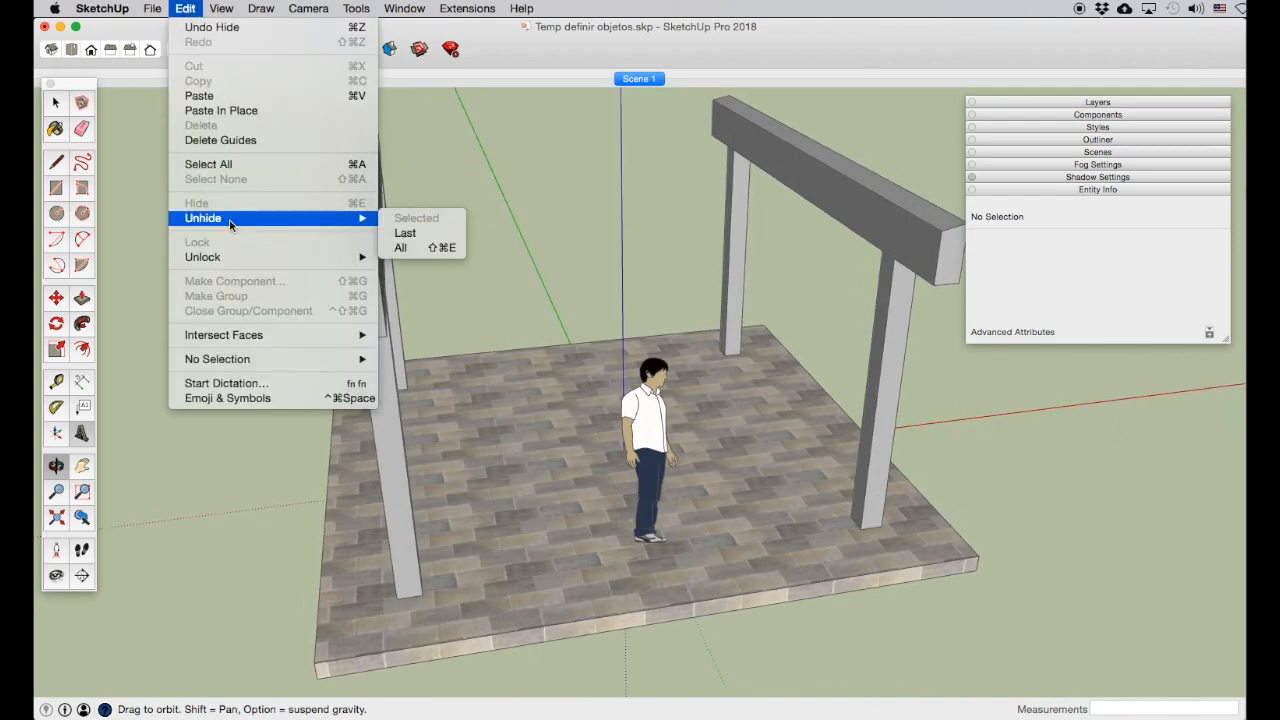
{"action": "left_click", "coordinate": [401, 248]}
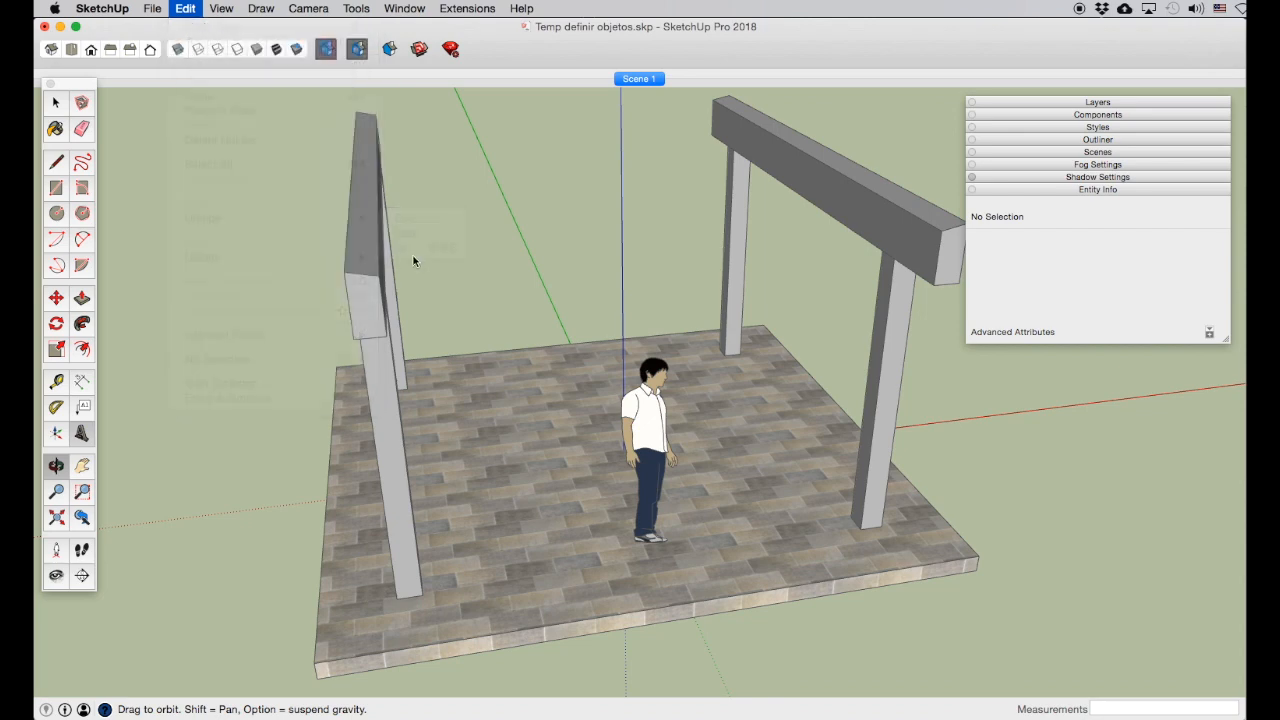
{"action": "scroll", "coordinate": [443, 273], "scroll_direction": "down", "scroll_amount": 3}
{"action": "scroll", "coordinate": [443, 273], "scroll_direction": "down", "scroll_amount": 2}
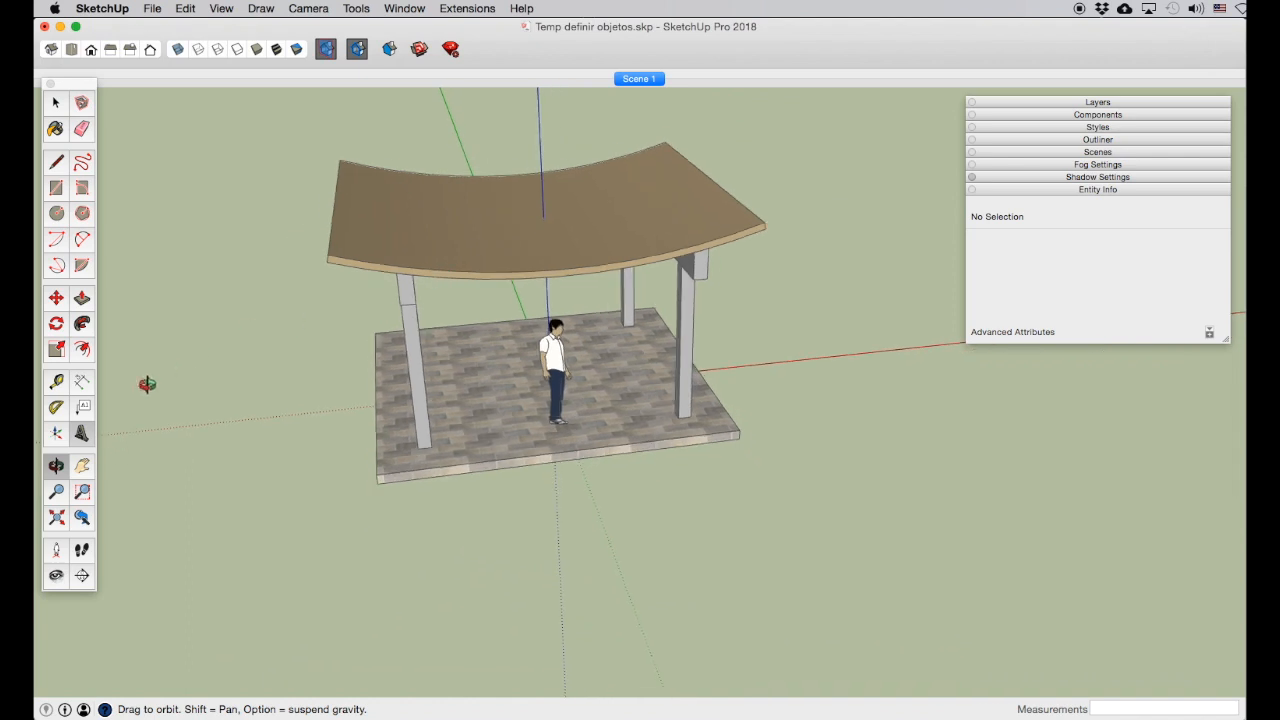
Step: Open the model's Components settings, turn on hiding the rest of the model during editing, and move the dialog clear of the shelter
{"action": "left_click", "coordinate": [82, 465]}
{"action": "left_click_drag", "start_coordinate": [363, 366], "coordinate": [423, 445]}
{"action": "left_click", "coordinate": [462, 8]}
{"action": "mouse_move", "coordinate": [403, 6]}
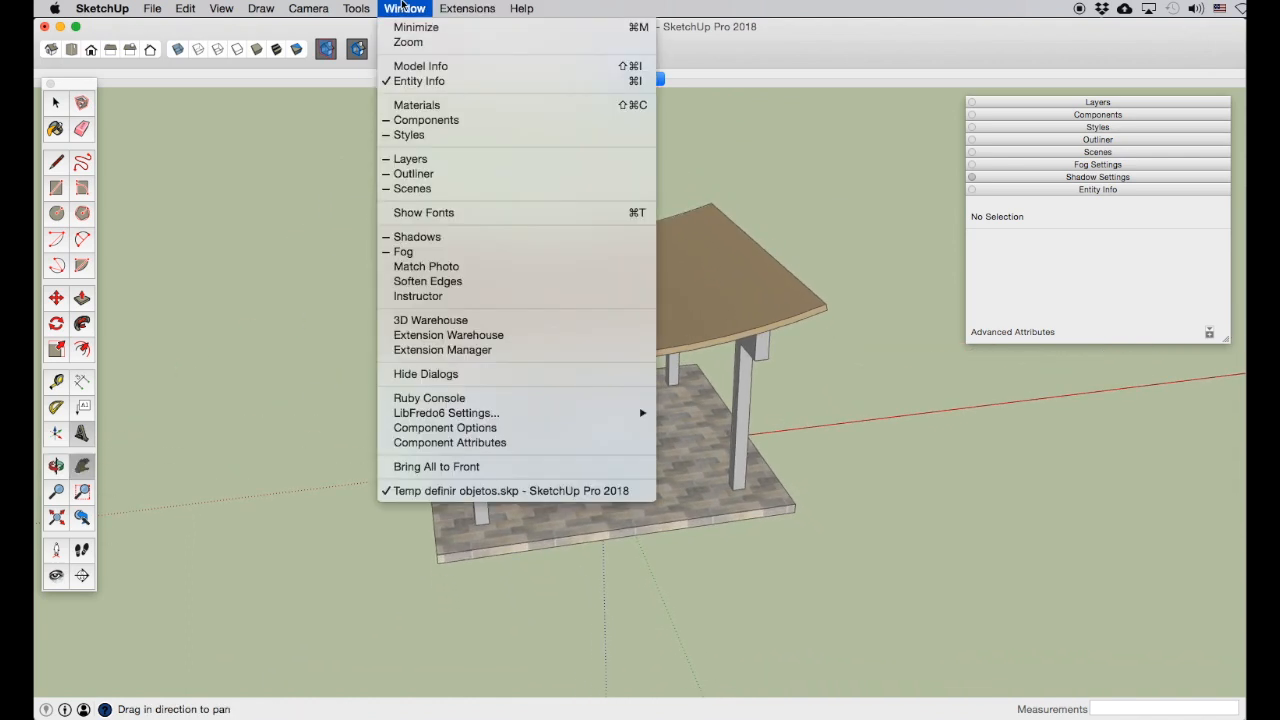
{"action": "left_click", "coordinate": [430, 67]}
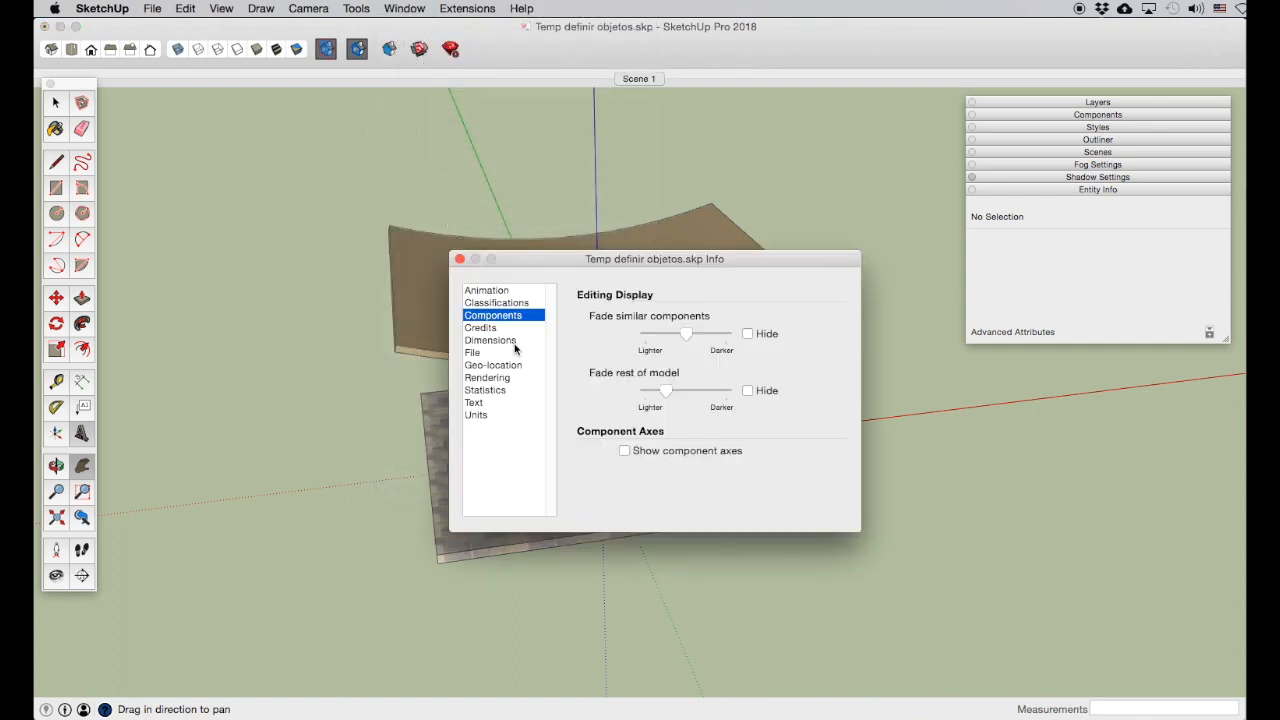
{"action": "left_click", "coordinate": [482, 328]}
{"action": "left_click", "coordinate": [494, 315]}
{"action": "left_click", "coordinate": [748, 391]}
{"action": "left_click_drag", "start_coordinate": [588, 268], "coordinate": [948, 377]}
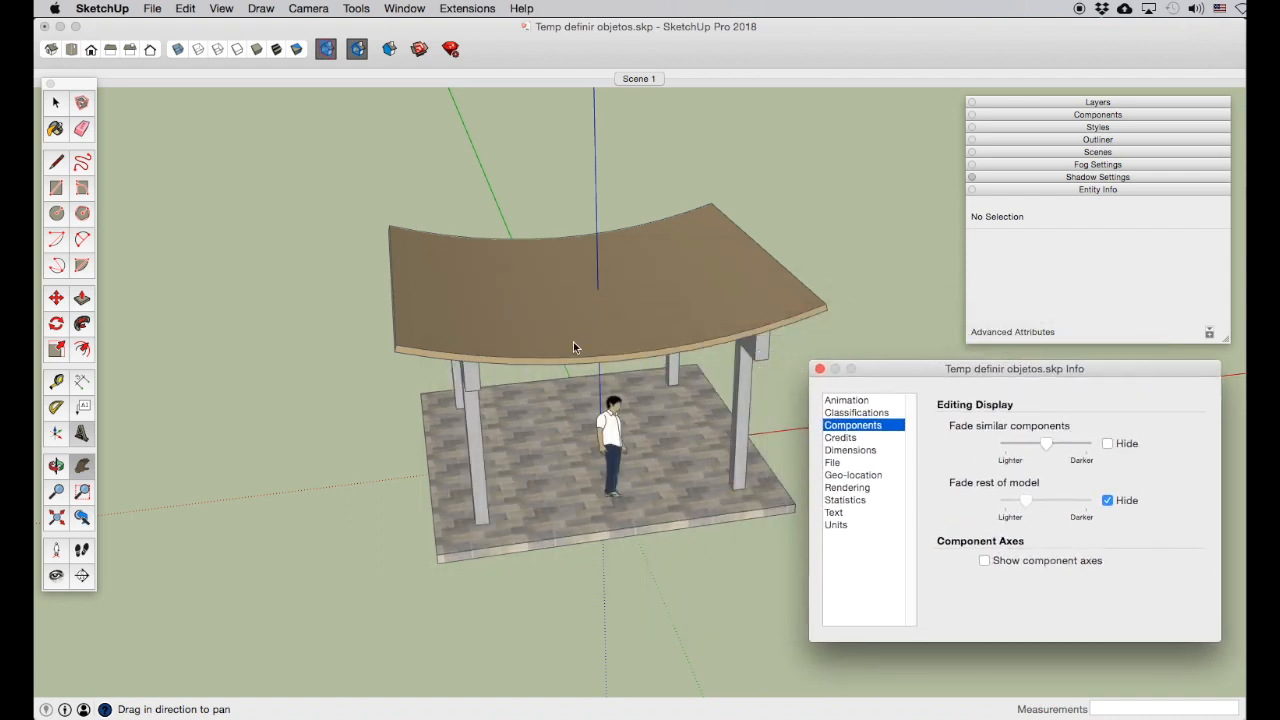
Step: Open the curved roof group for editing in isolation, examine it from below, and close the group
{"action": "left_click", "coordinate": [507, 320]}
{"action": "left_click", "coordinate": [56, 102]}
{"action": "left_click", "coordinate": [458, 317]}
{"action": "double_click", "coordinate": [458, 317]}
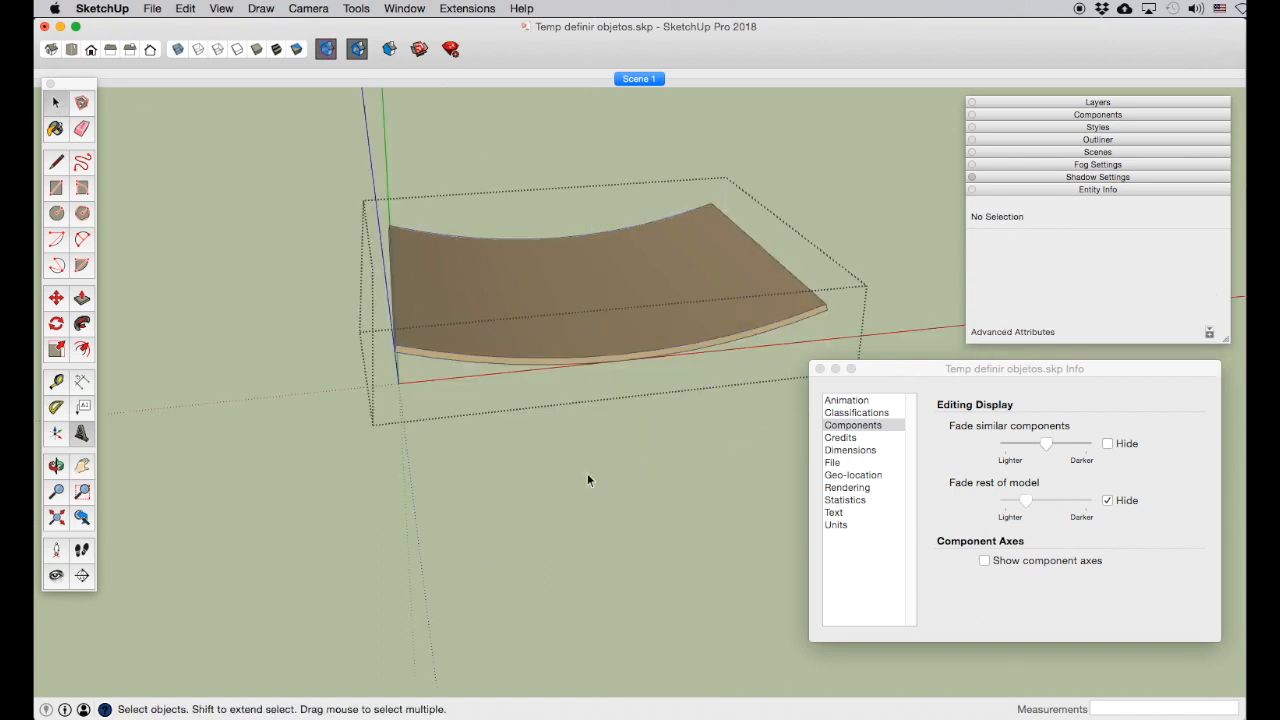
{"action": "left_click", "coordinate": [54, 466]}
{"action": "left_click_drag", "start_coordinate": [626, 273], "coordinate": [546, 343]}
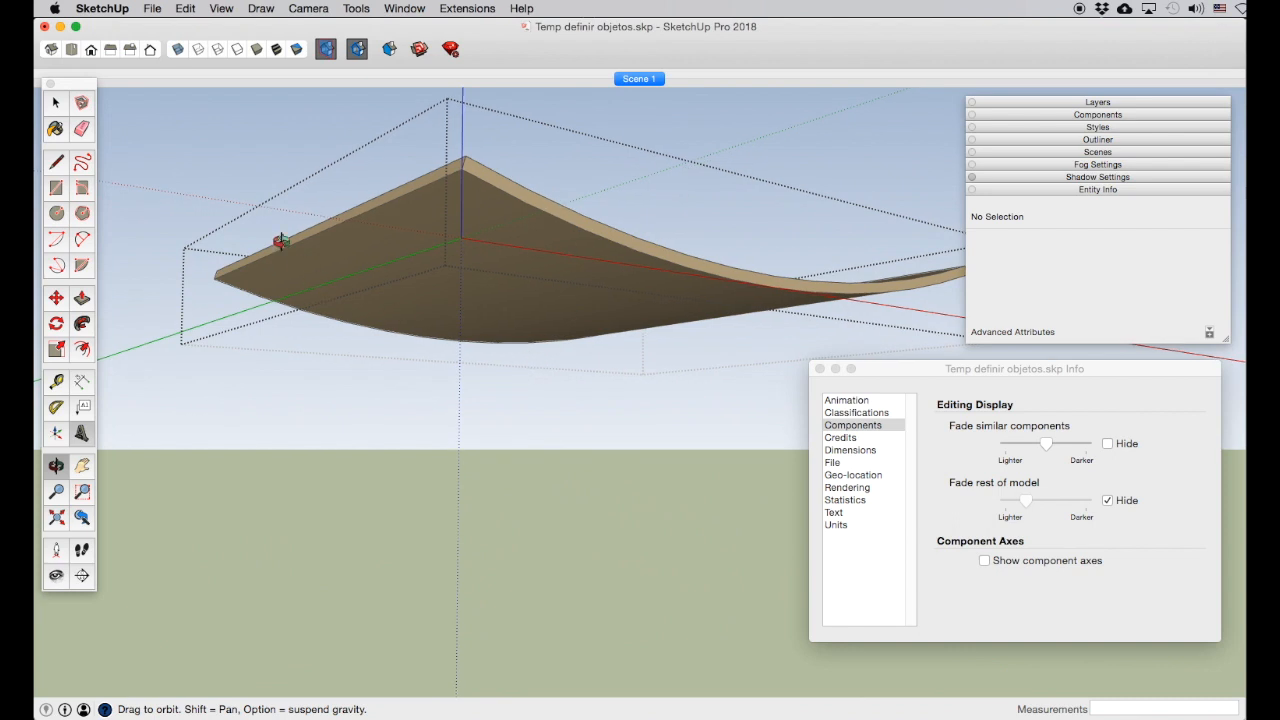
{"action": "left_click", "coordinate": [56, 102]}
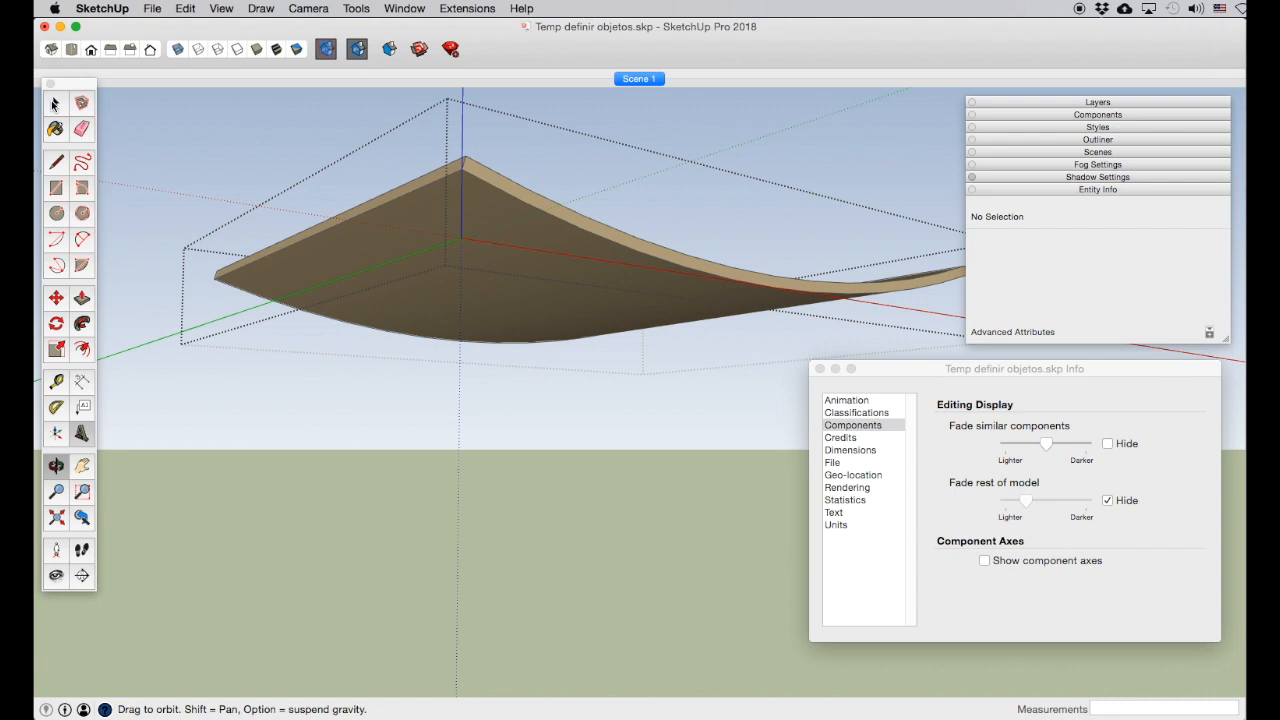
{"action": "left_click", "coordinate": [741, 160]}
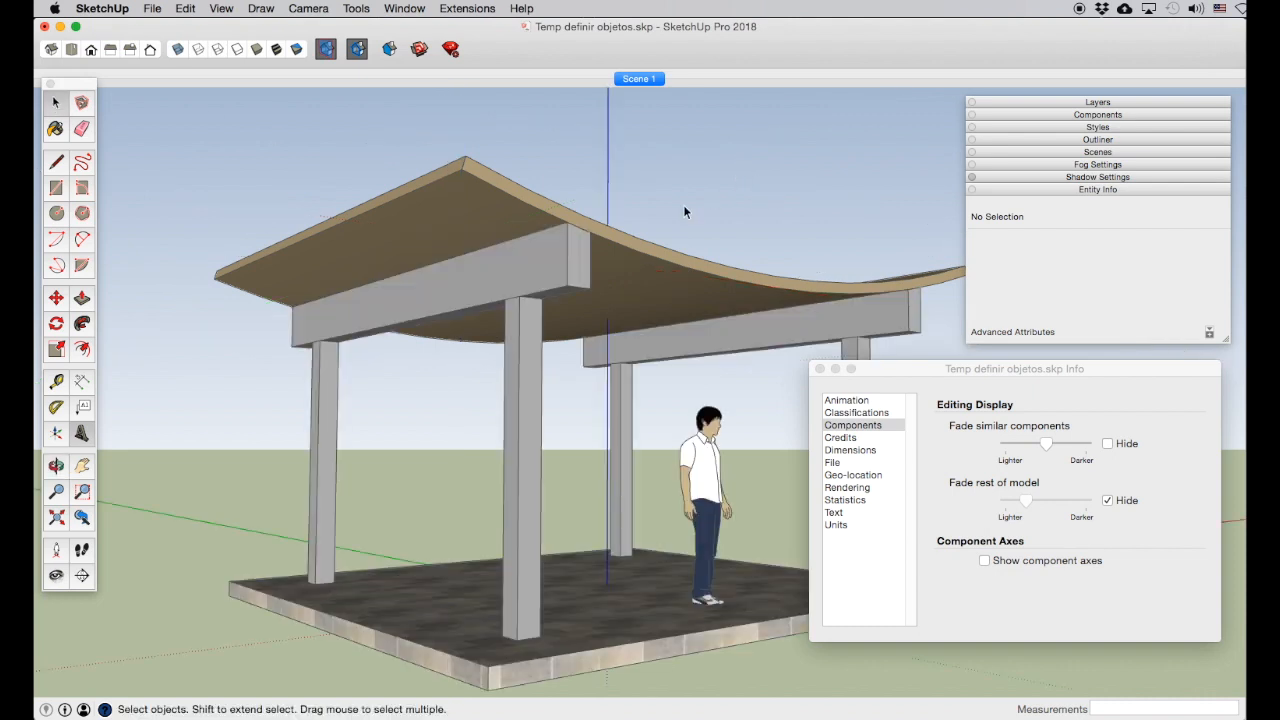
Step: Open the front beam group for editing, and turn off hiding the rest of the model in the Components settings
{"action": "left_click", "coordinate": [544, 266]}
{"action": "double_click", "coordinate": [543, 272]}
{"action": "left_click", "coordinate": [1107, 500]}
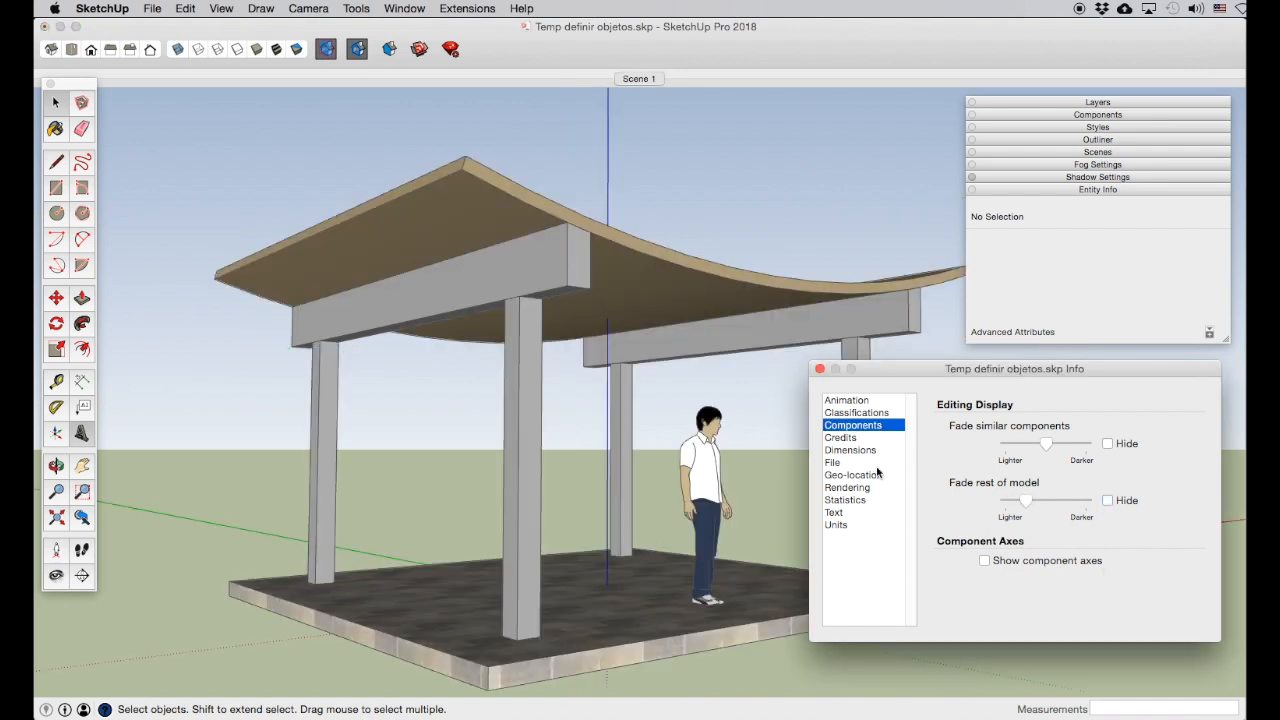
Step: Reopen the front beam group for editing and examine it against the faded rest of the model
{"action": "double_click", "coordinate": [575, 297]}
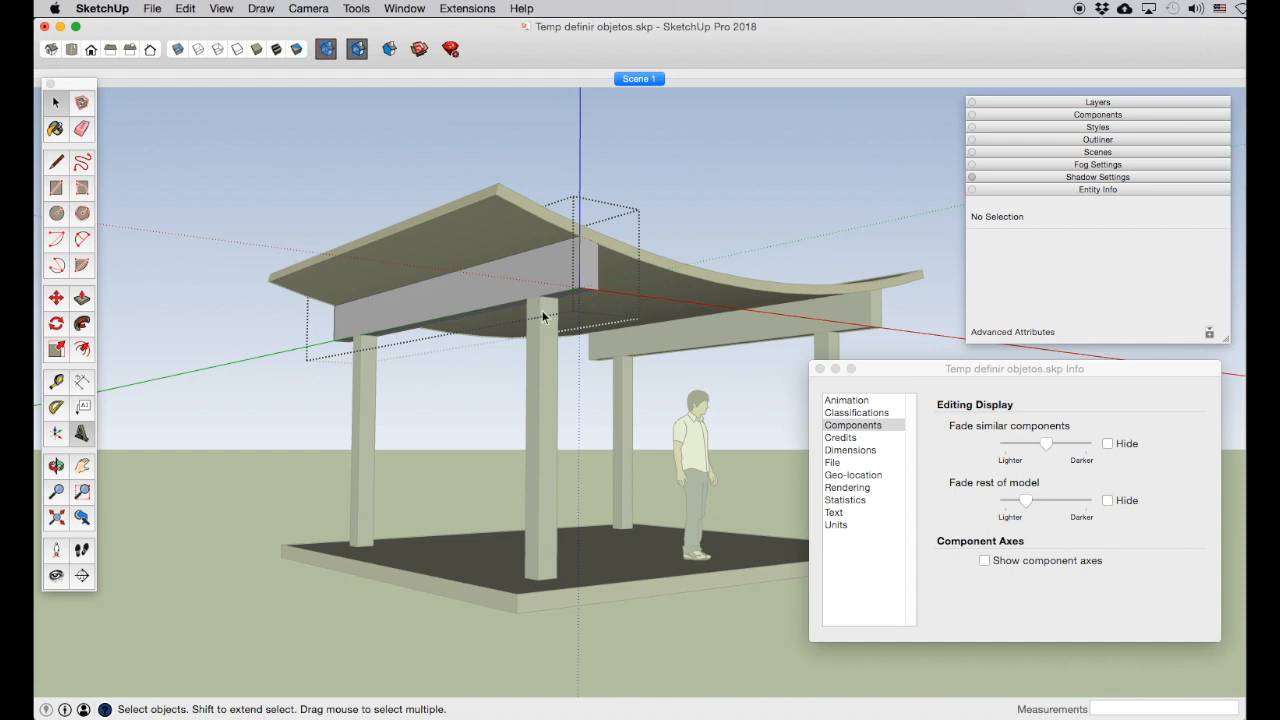
{"action": "scroll", "coordinate": [545, 317], "scroll_direction": "up", "scroll_amount": 2}
{"action": "left_click", "coordinate": [82, 465]}
{"action": "left_click_drag", "start_coordinate": [560, 415], "coordinate": [388, 352]}
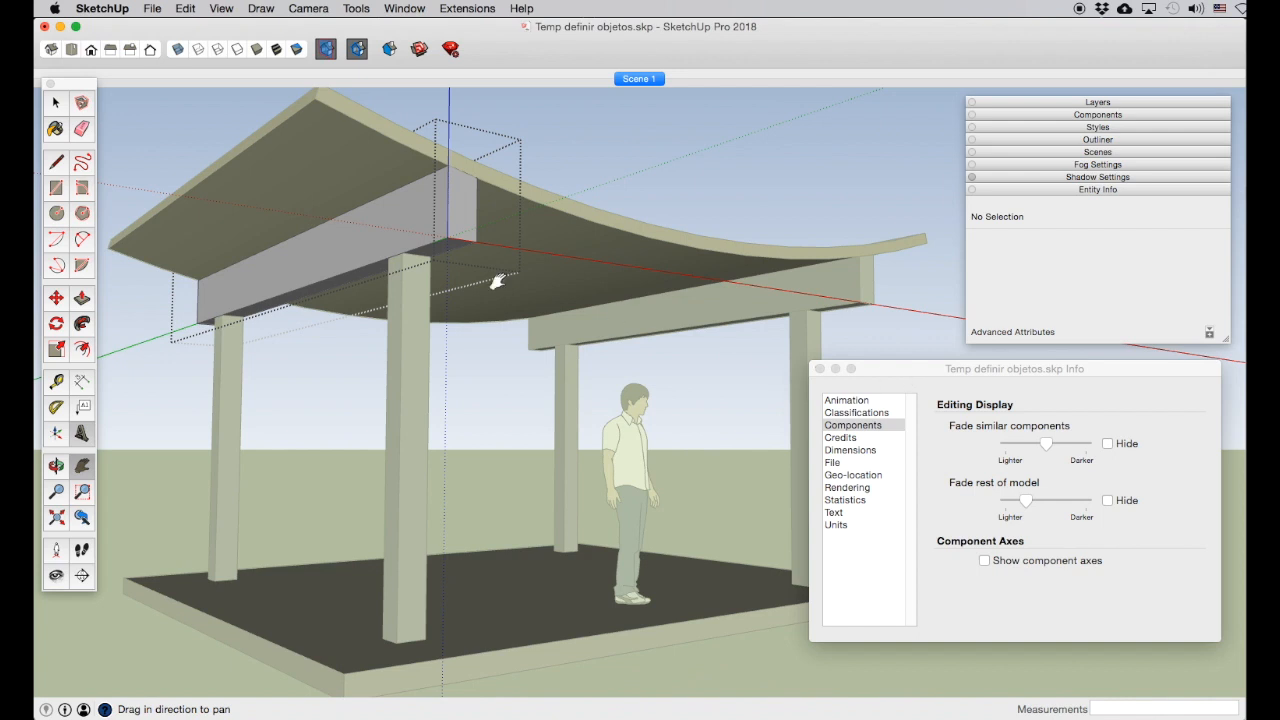
Step: Try Push/Pull on the underside face of the front beam, using the column top as the reference
{"action": "left_click", "coordinate": [82, 298]}
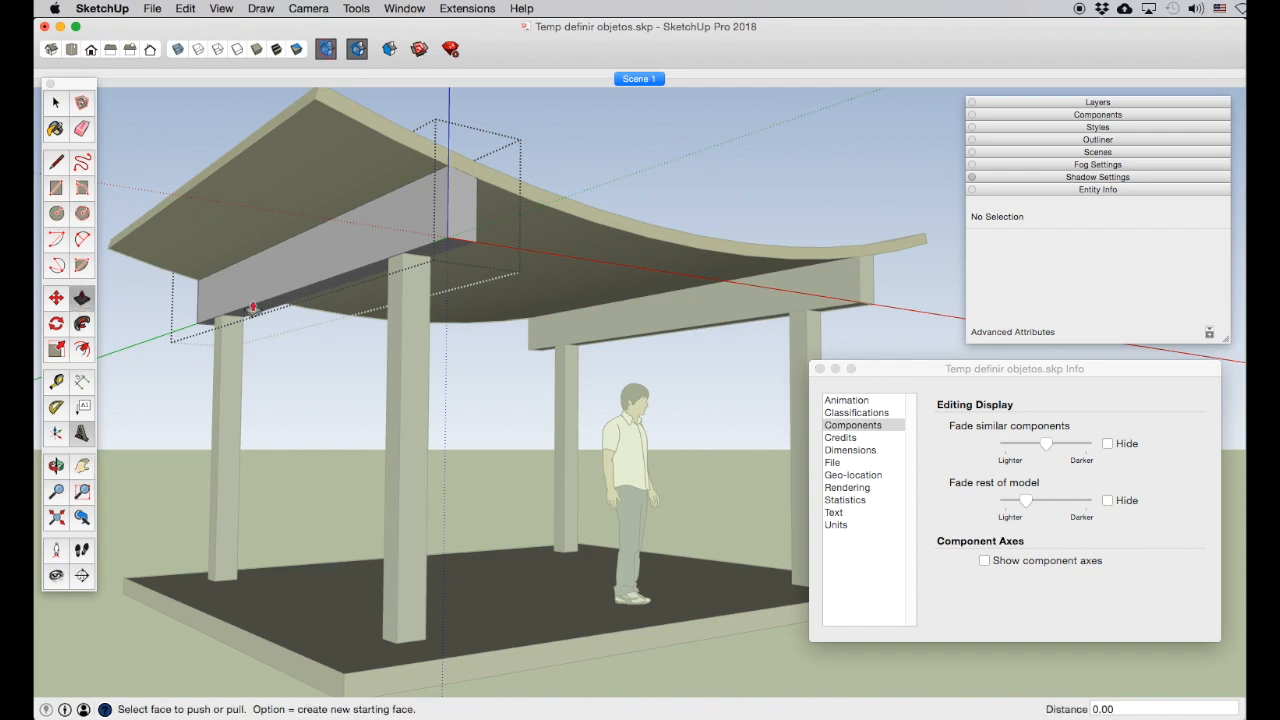
{"action": "left_click", "coordinate": [446, 252]}
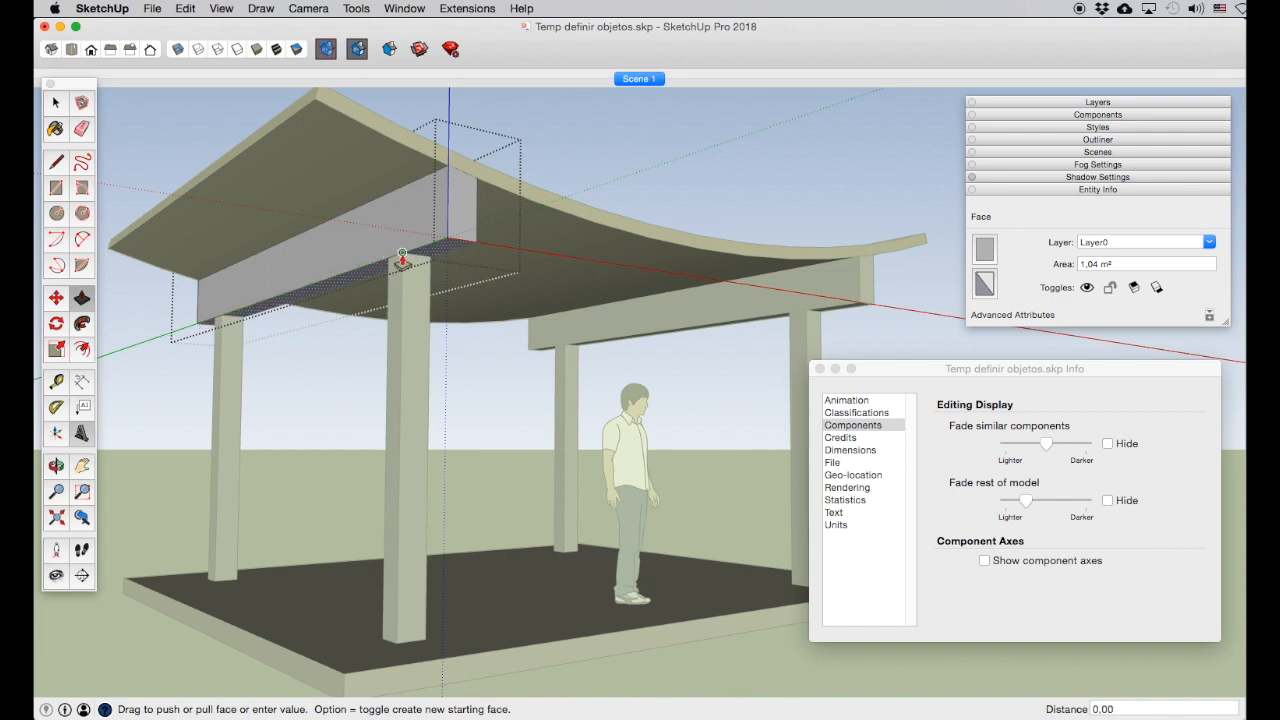
{"action": "left_click", "coordinate": [404, 261]}
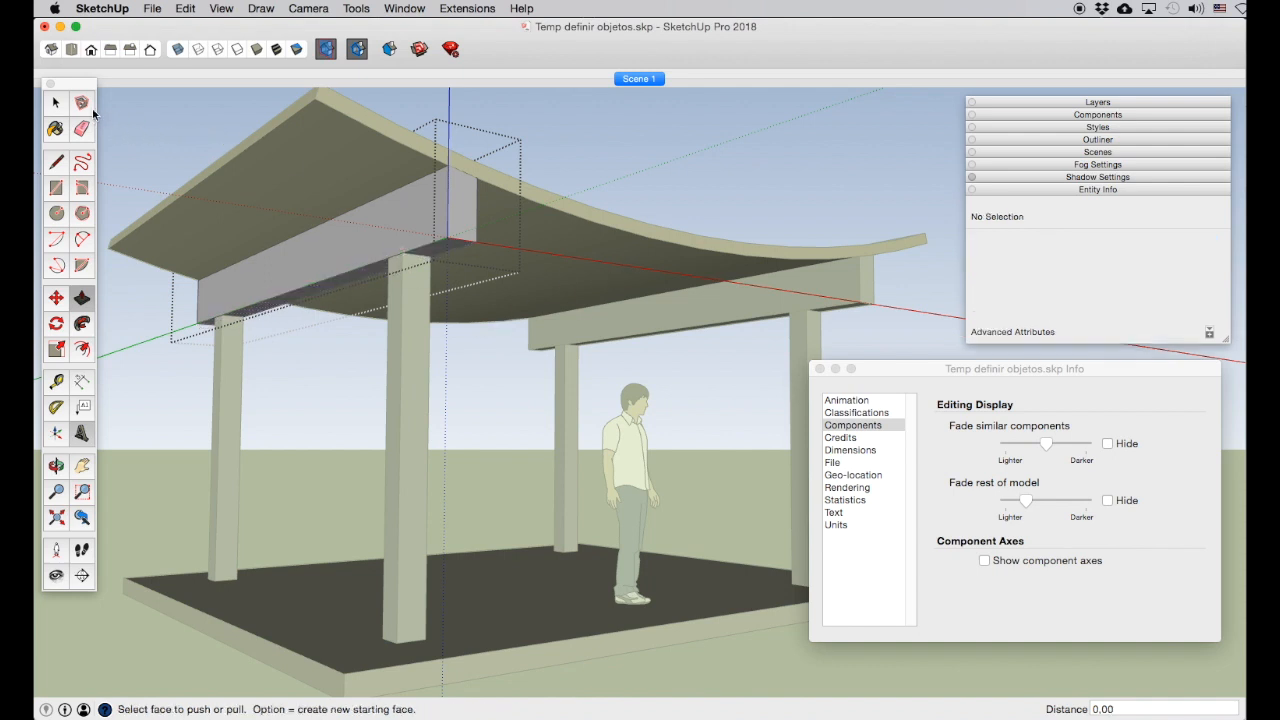
{"action": "key", "text": "space"}
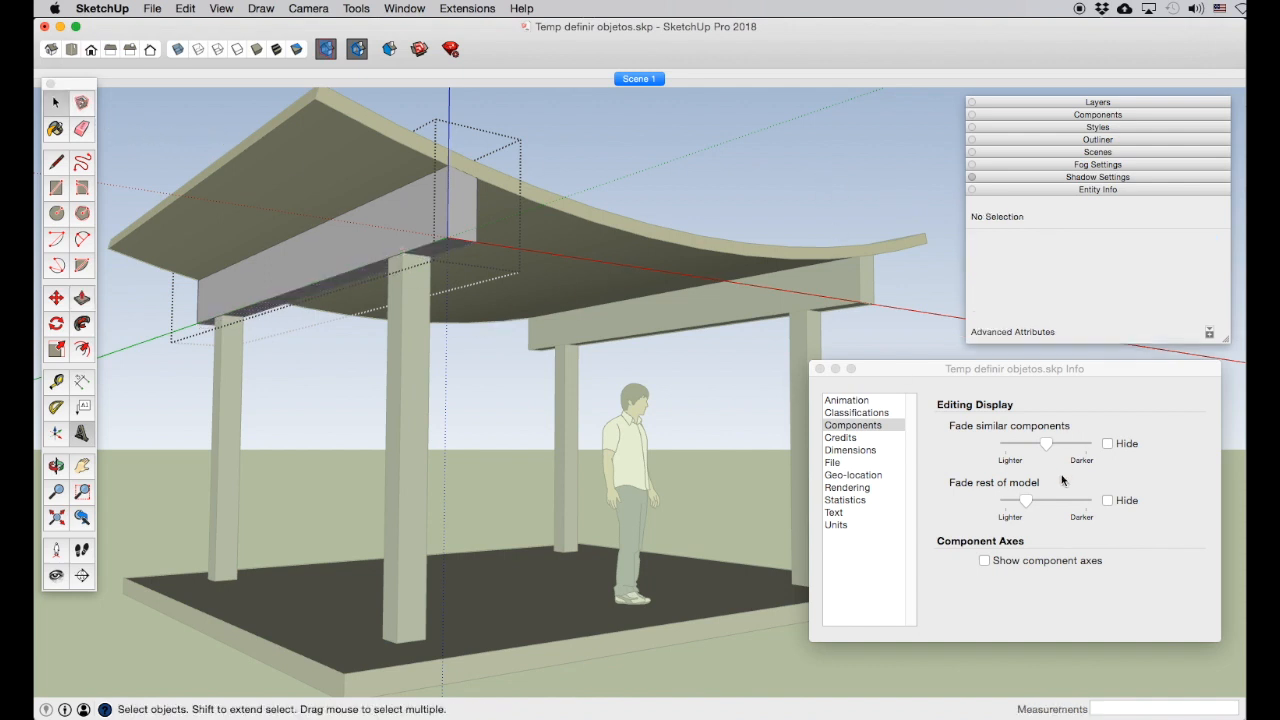
Step: Toggle hiding the rest of the model on and off, close the settings dialog, and exit the front beam group
{"action": "left_click", "coordinate": [1108, 500]}
{"action": "left_click", "coordinate": [1108, 500]}
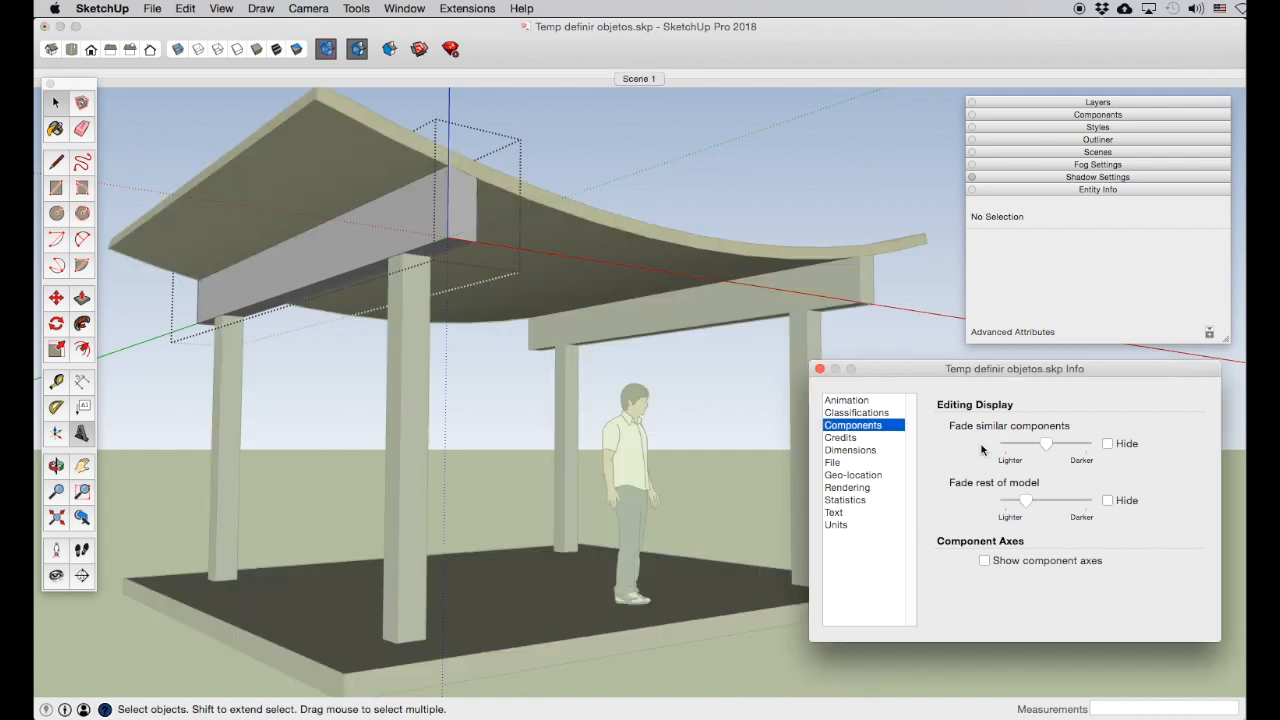
{"action": "left_click", "coordinate": [819, 369]}
{"action": "left_click", "coordinate": [784, 142]}
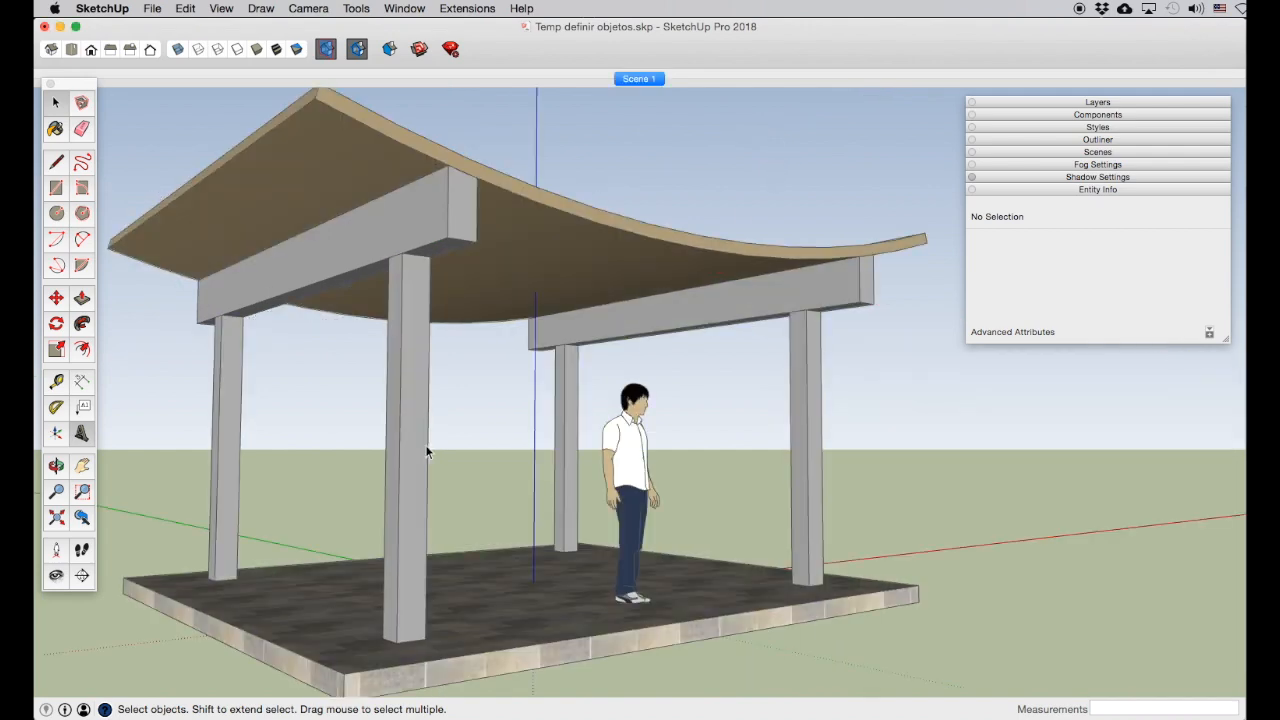
Step: Expand the Outliner's list of model objects and select the paved floor group
{"action": "left_click", "coordinate": [80, 466]}
{"action": "left_click_drag", "start_coordinate": [594, 280], "coordinate": [641, 285]}
{"action": "scroll", "coordinate": [296, 431], "scroll_direction": "down", "scroll_amount": 2}
{"action": "left_click", "coordinate": [56, 466]}
{"action": "left_click_drag", "start_coordinate": [114, 456], "coordinate": [517, 458]}
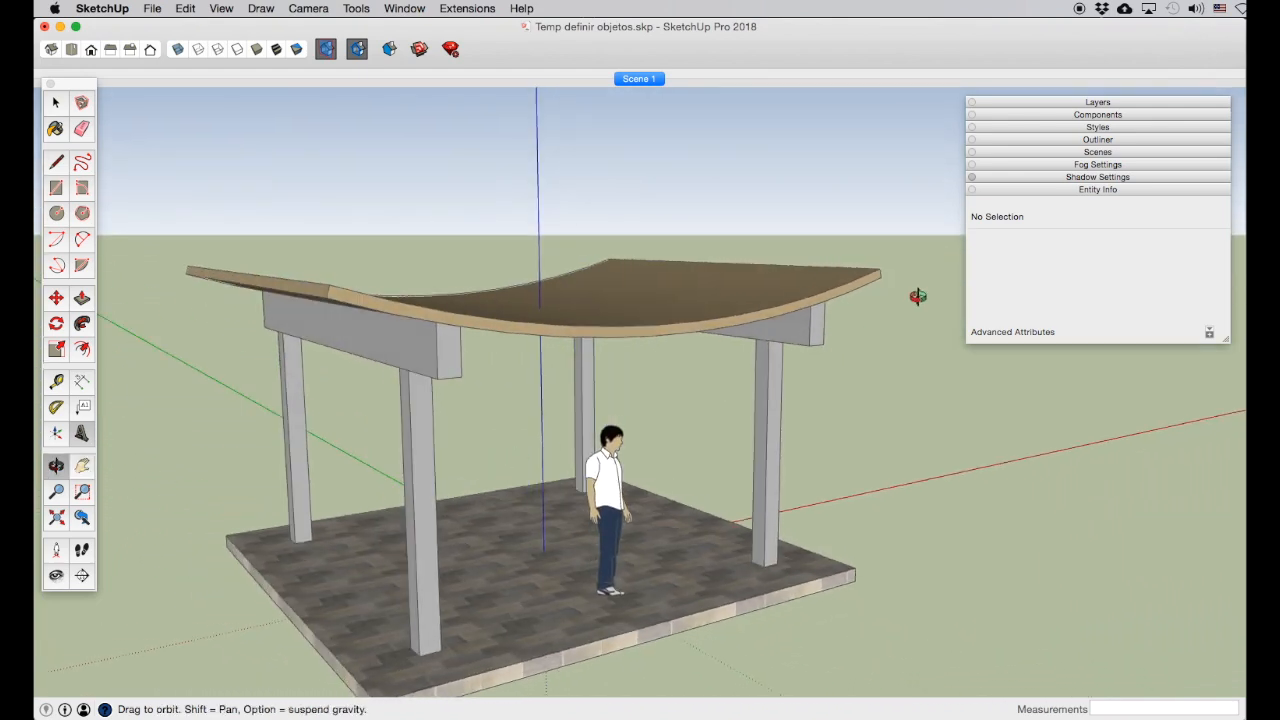
{"action": "left_click", "coordinate": [82, 466]}
{"action": "left_click_drag", "start_coordinate": [486, 468], "coordinate": [509, 414]}
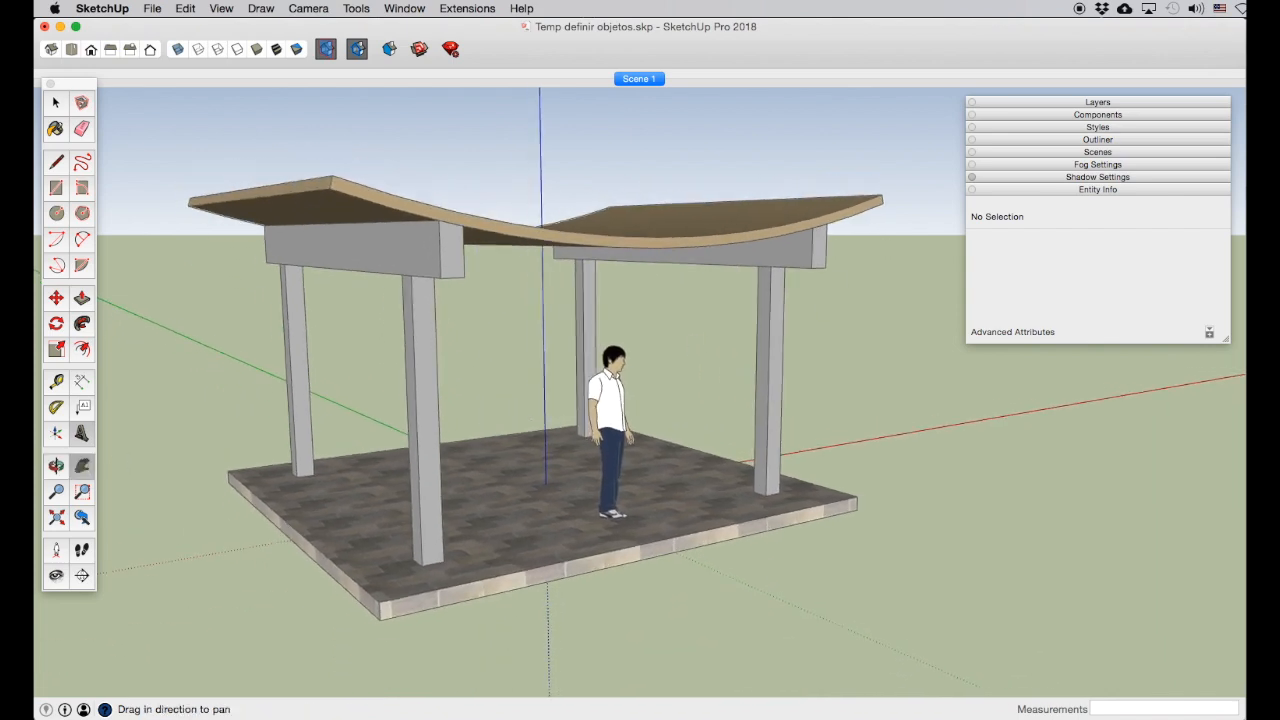
{"action": "left_click", "coordinate": [1106, 140]}
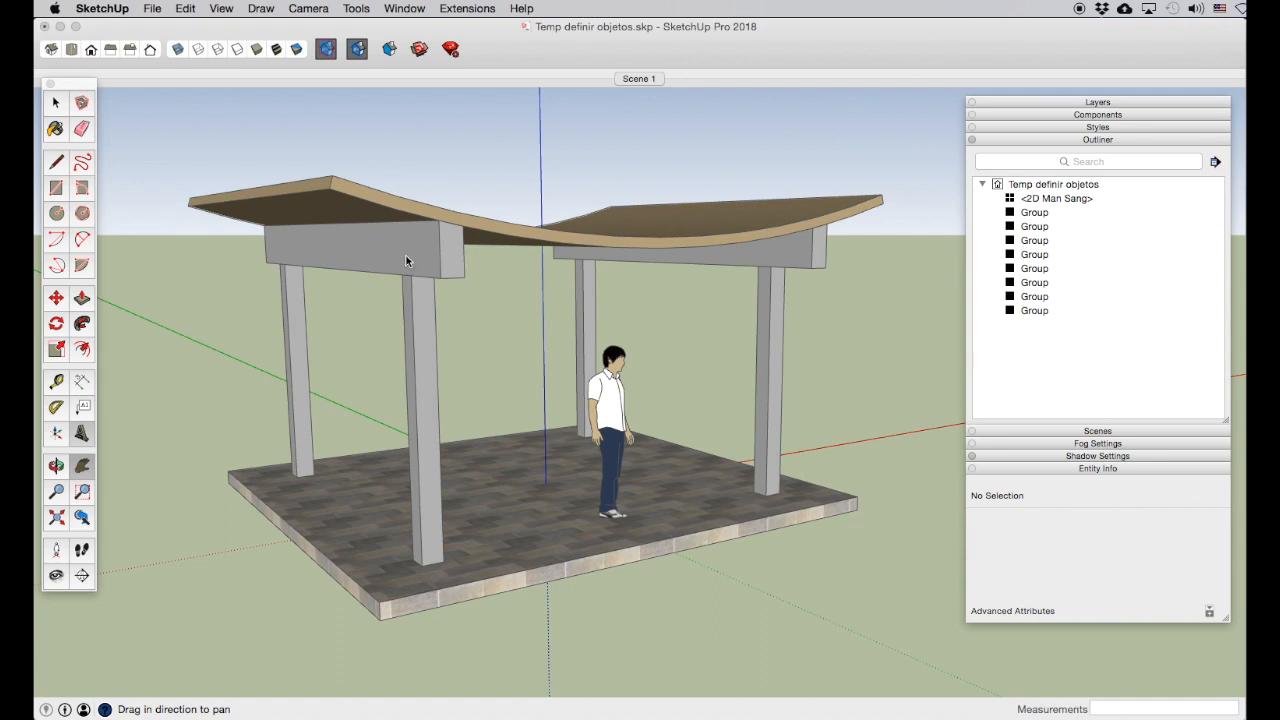
{"action": "left_click", "coordinate": [57, 104]}
{"action": "left_click", "coordinate": [495, 495]}
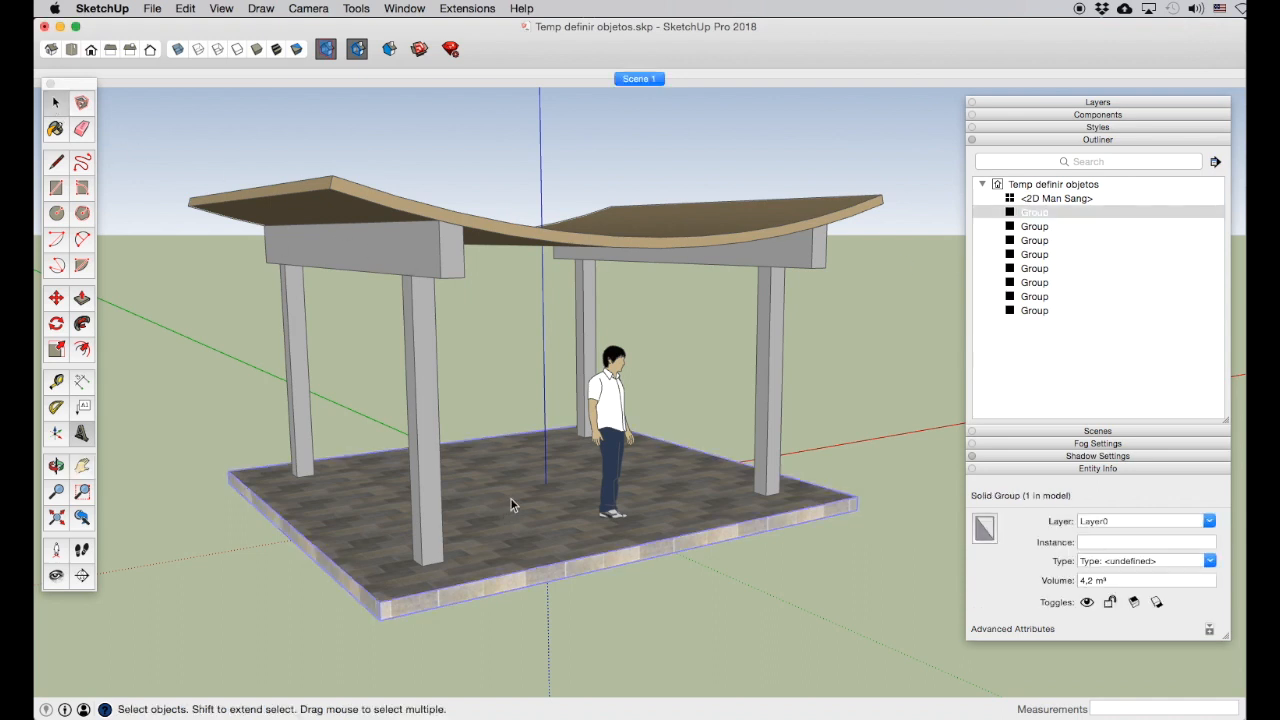
Step: Select several unnamed groups and the 2D Man Sang component in the Outliner to identify which object each entry represents
{"action": "left_click", "coordinate": [1043, 231]}
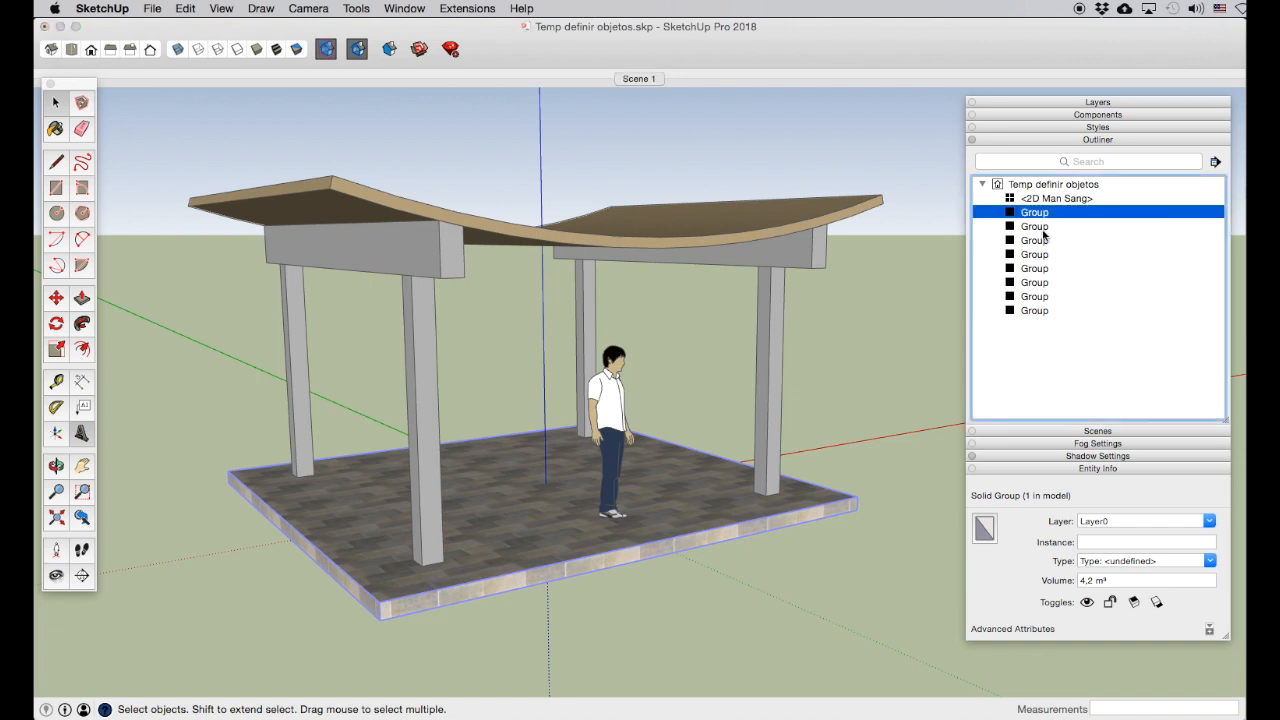
{"action": "left_click", "coordinate": [1043, 229]}
{"action": "left_click", "coordinate": [1036, 283]}
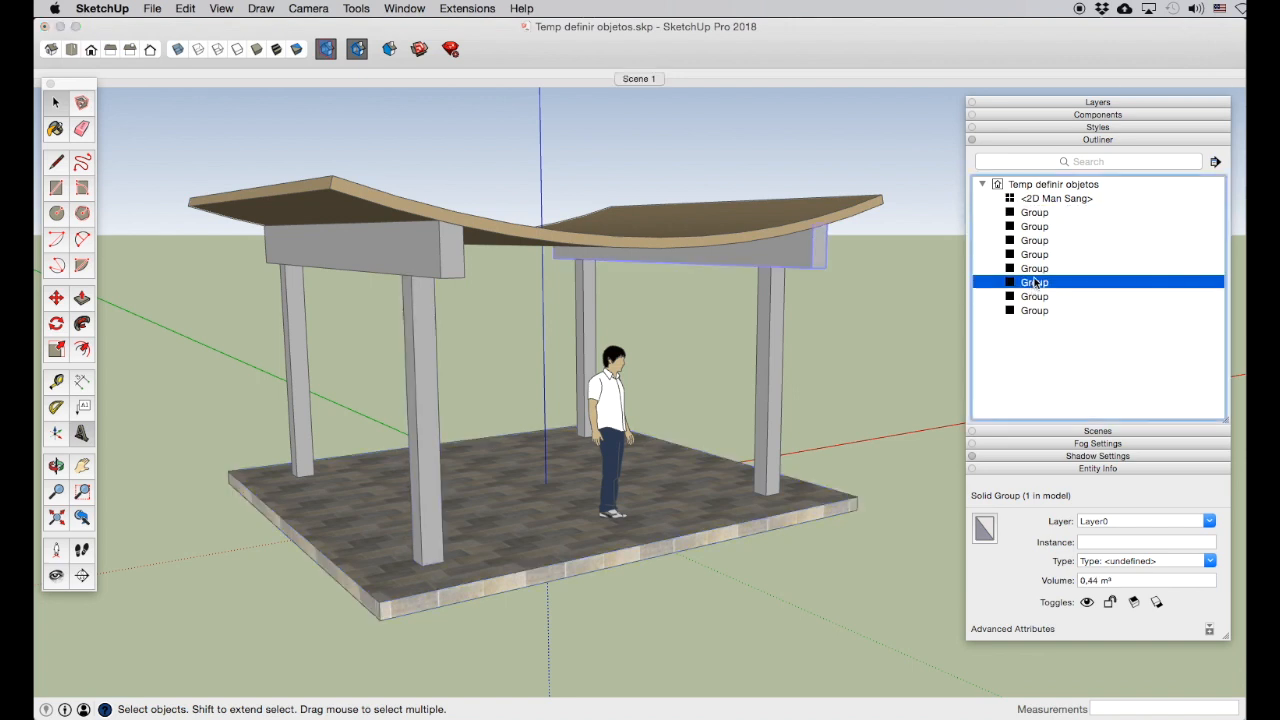
{"action": "left_click", "coordinate": [1036, 269]}
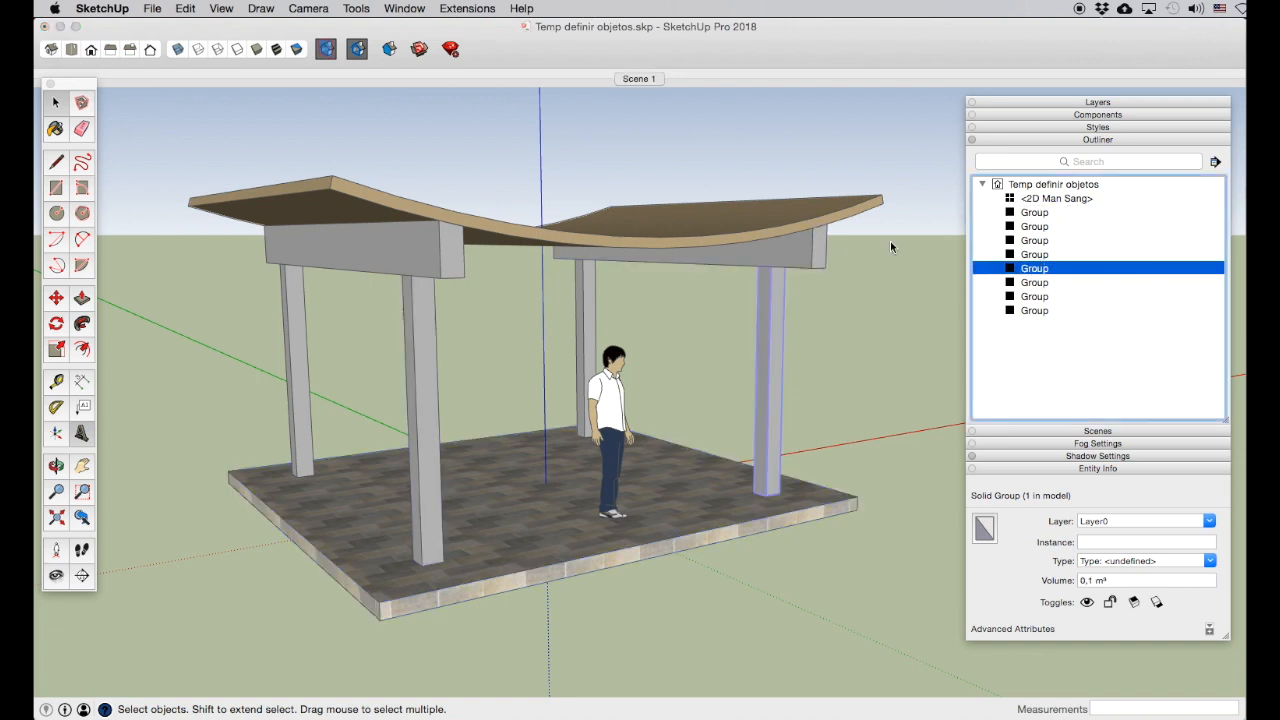
{"action": "left_click", "coordinate": [1061, 200]}
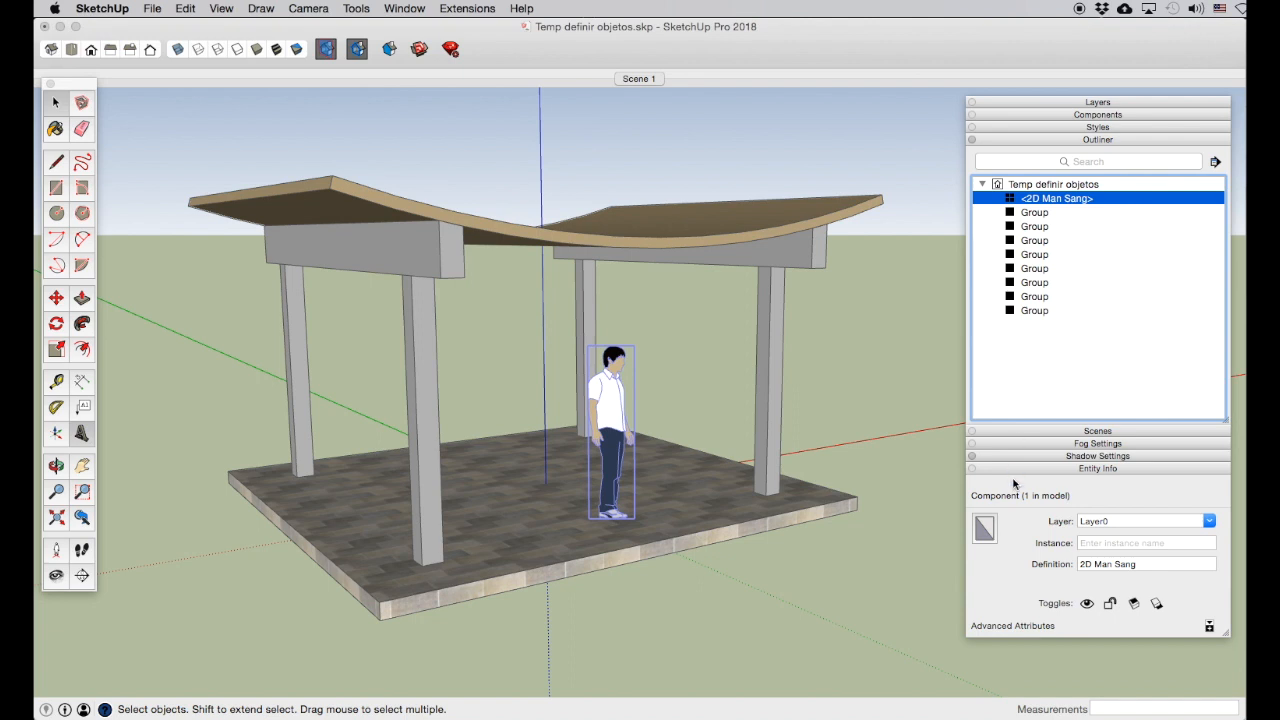
{"action": "left_click", "coordinate": [1036, 213]}
{"action": "left_click", "coordinate": [1036, 227]}
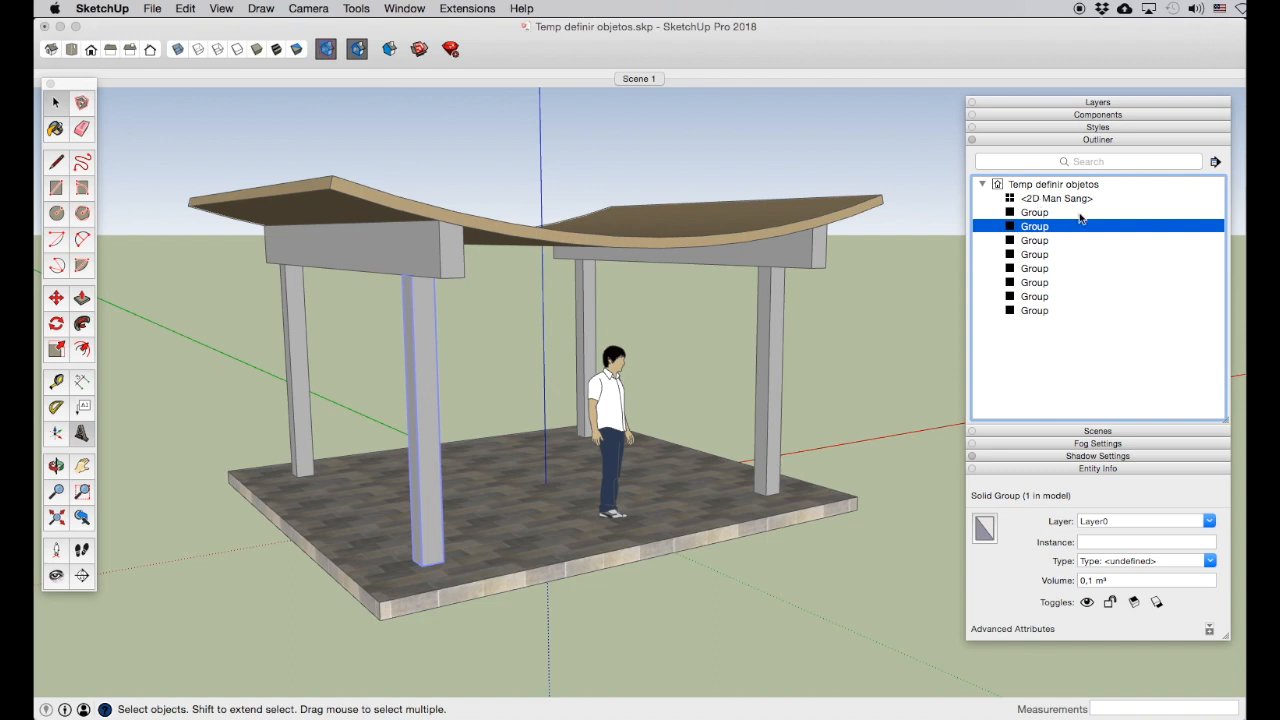
Step: Set the paved floor group's instance name to Piso
{"action": "left_click", "coordinate": [1035, 214]}
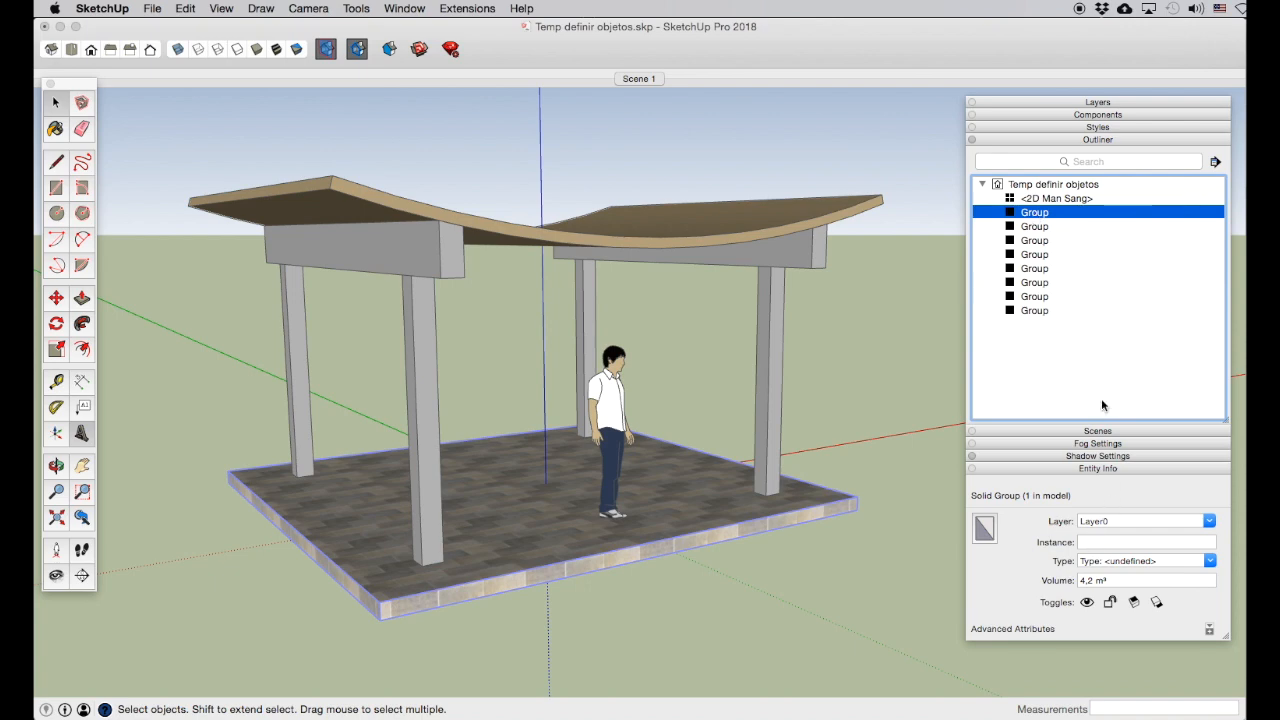
{"action": "left_click", "coordinate": [1088, 542]}
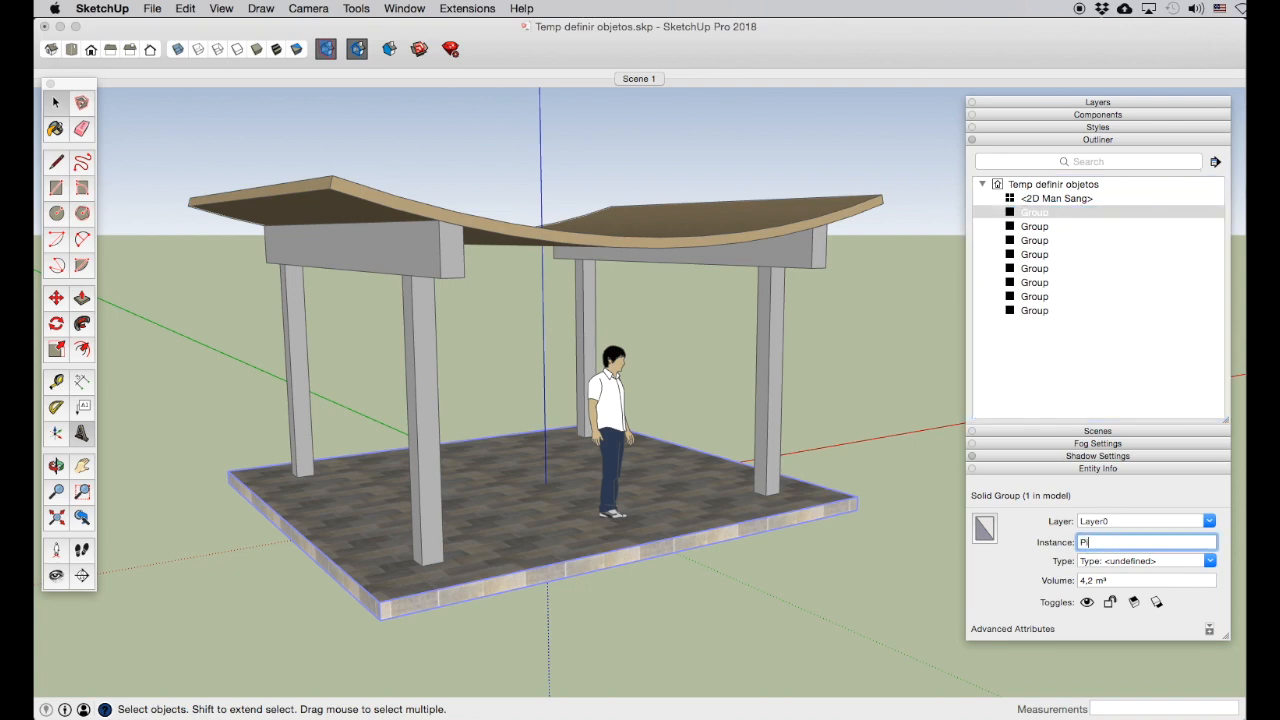
{"action": "key", "text": "Return"}
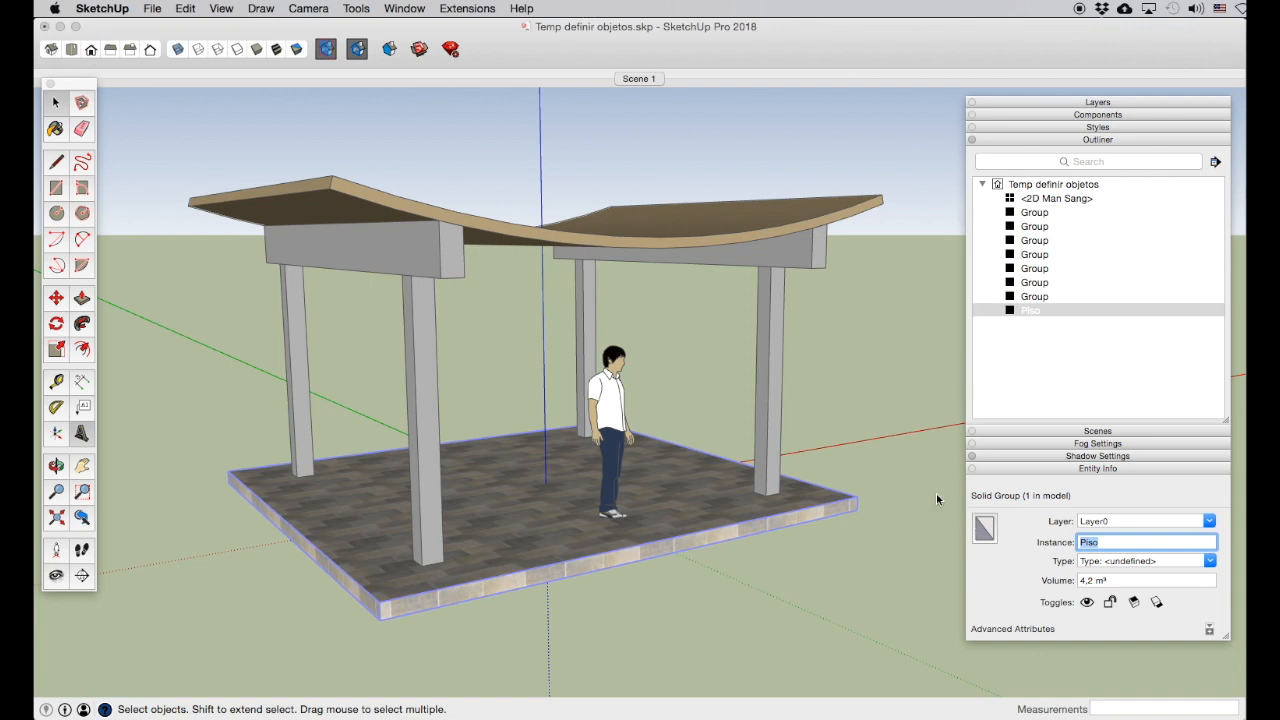
{"action": "left_click", "coordinate": [840, 400]}
Step: Select the floor group, check its Piso entry in the Outliner, and open and close the group for editing
{"action": "left_click", "coordinate": [543, 537]}
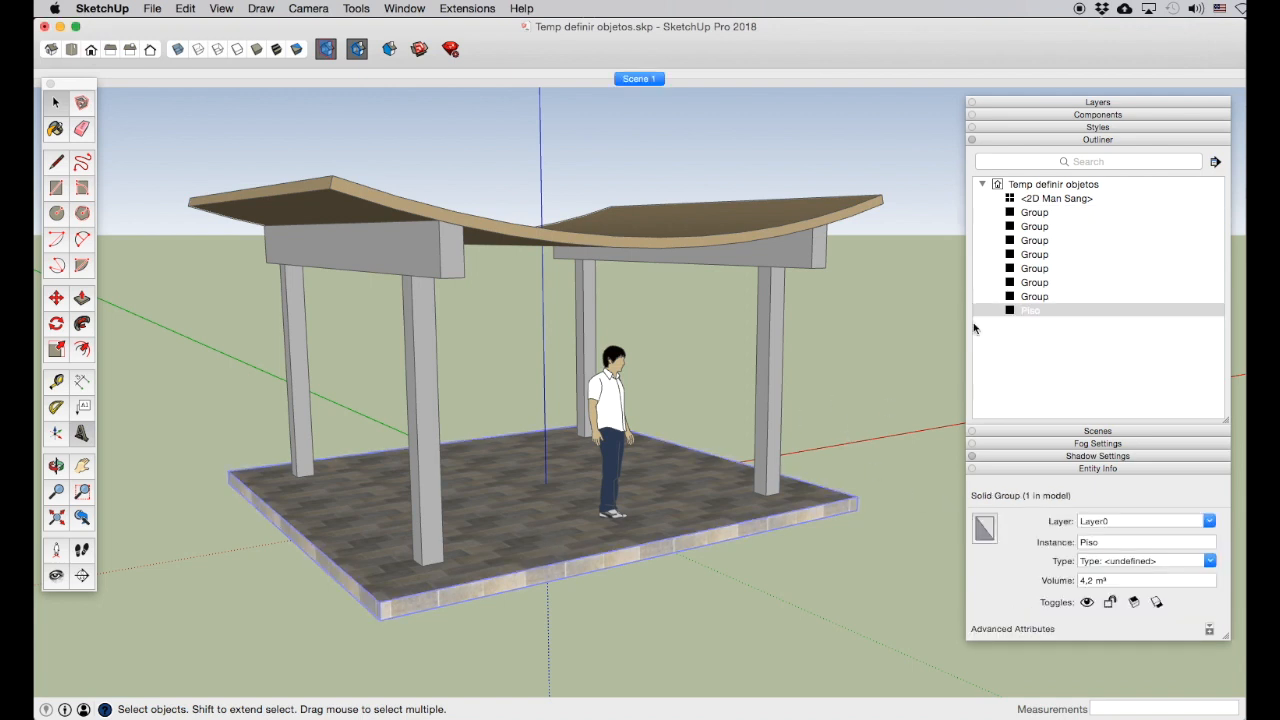
{"action": "double_click", "coordinate": [1030, 311]}
{"action": "left_click", "coordinate": [896, 378]}
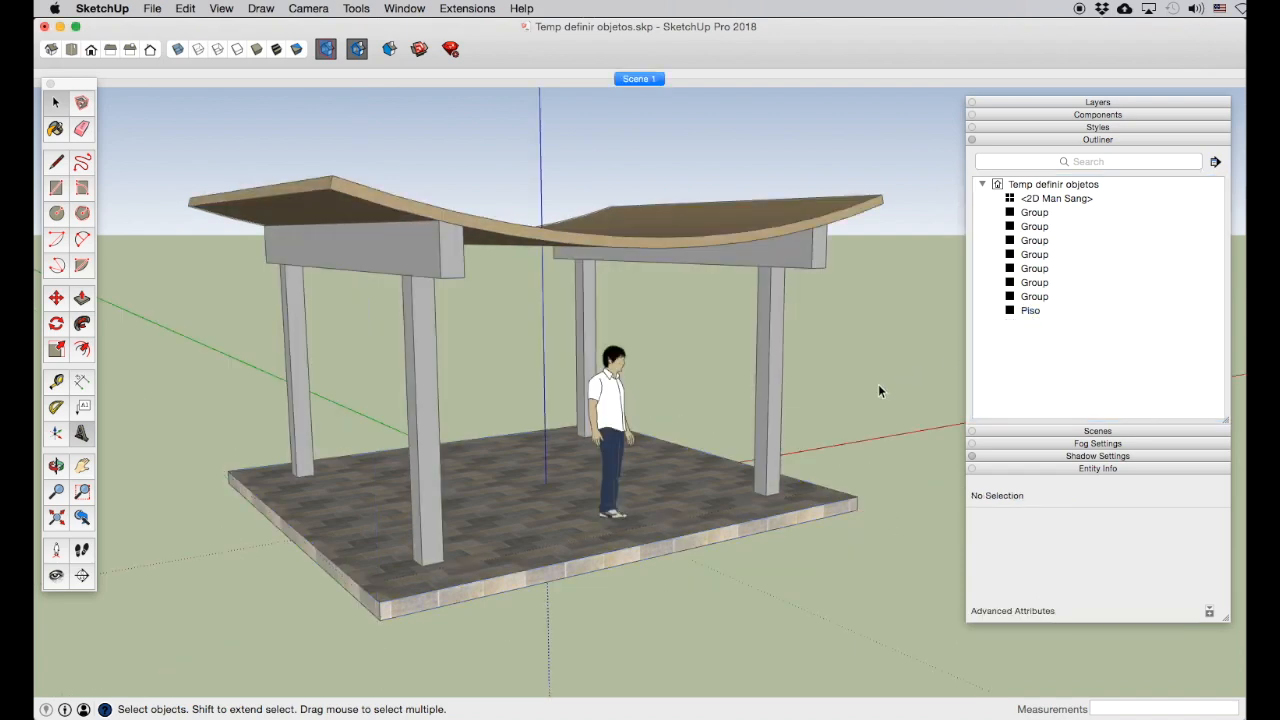
{"action": "double_click", "coordinate": [614, 539]}
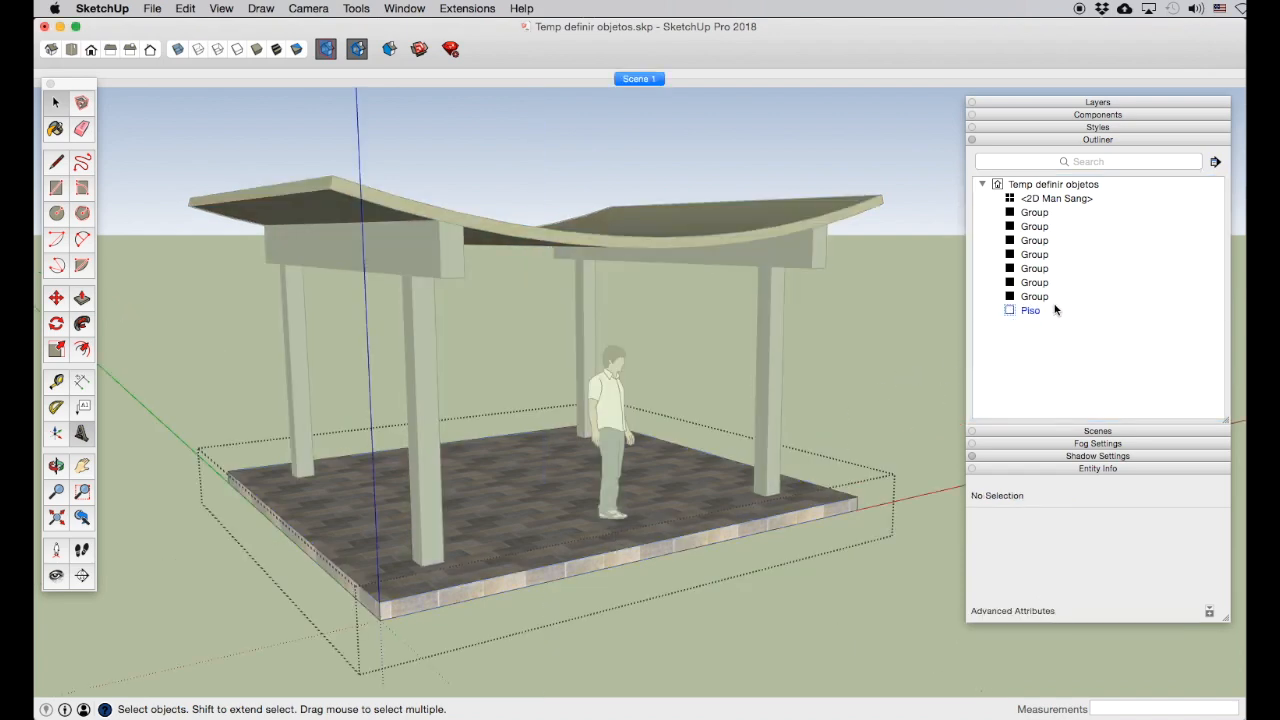
{"action": "left_click", "coordinate": [884, 370]}
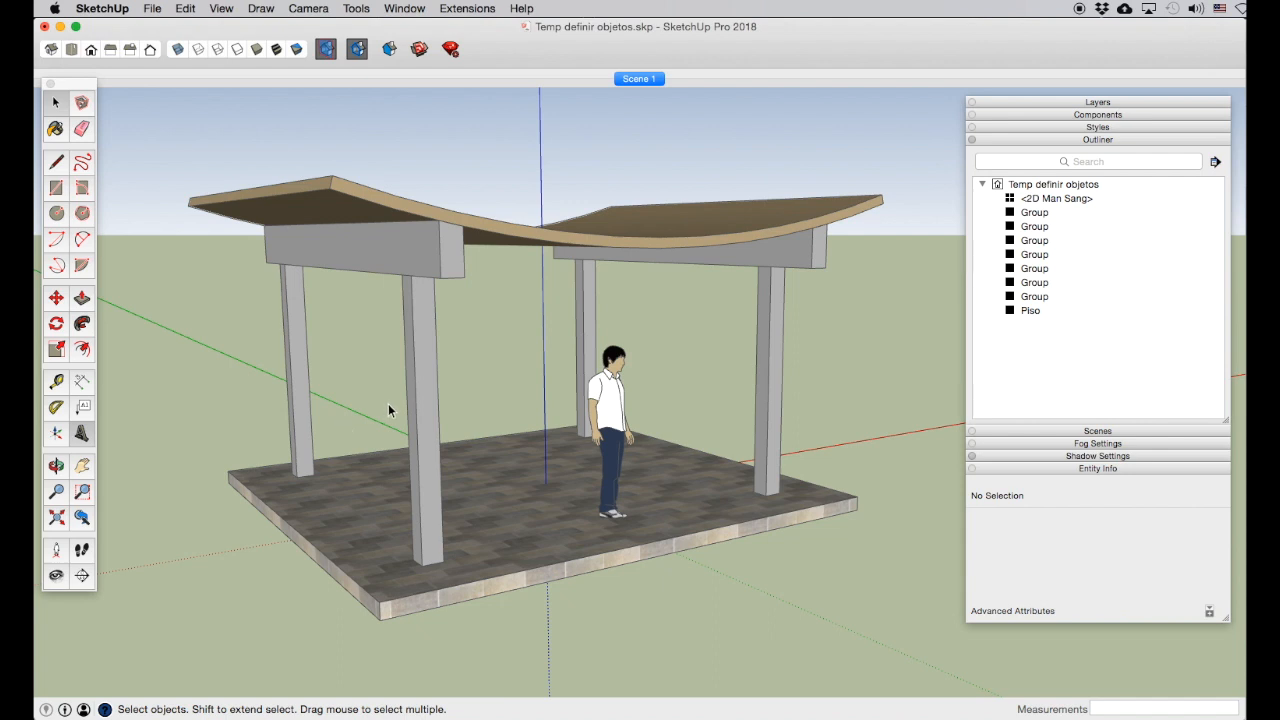
Step: Select the front beam and the front column in the model to check their instance names
{"action": "left_click", "coordinate": [418, 395]}
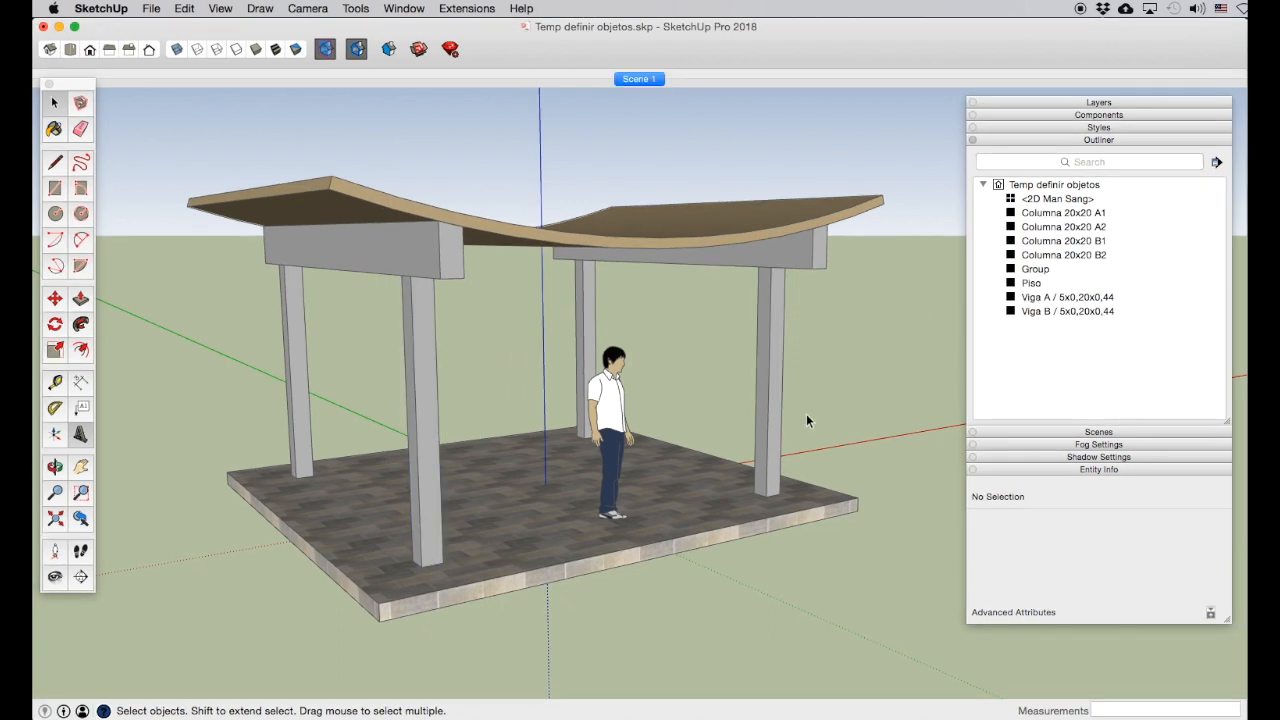
{"action": "left_click", "coordinate": [392, 262]}
{"action": "left_click", "coordinate": [433, 368]}
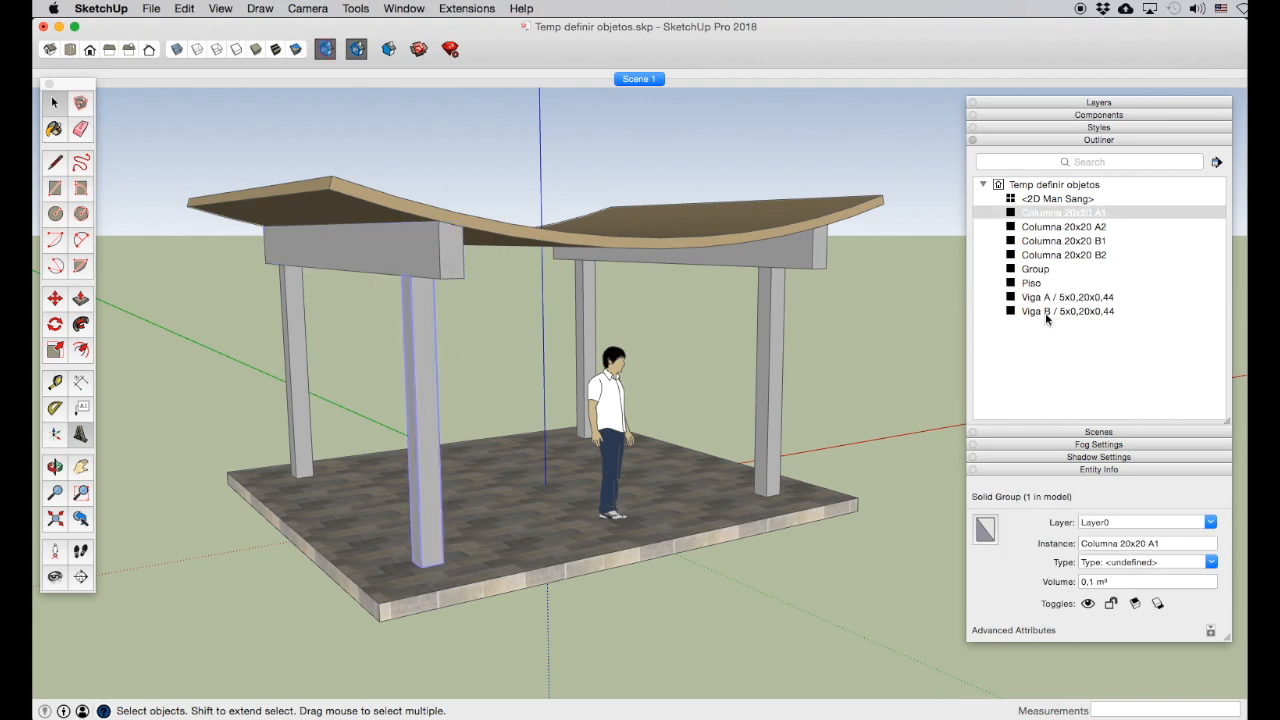
Step: Select the Viga, Columna and remaining Group entries in the Outliner to locate each object in the shelter
{"action": "left_click", "coordinate": [1047, 318]}
{"action": "left_click", "coordinate": [1040, 297]}
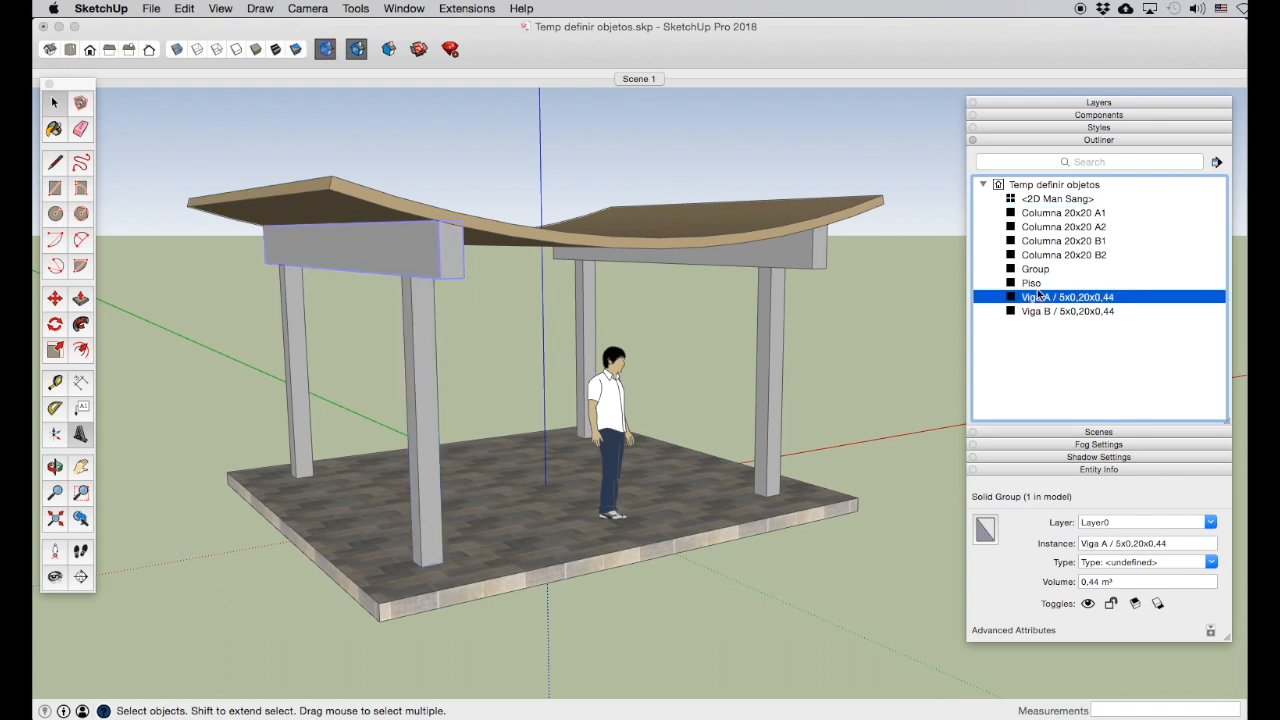
{"action": "left_click", "coordinate": [1052, 256]}
{"action": "left_click", "coordinate": [1050, 228]}
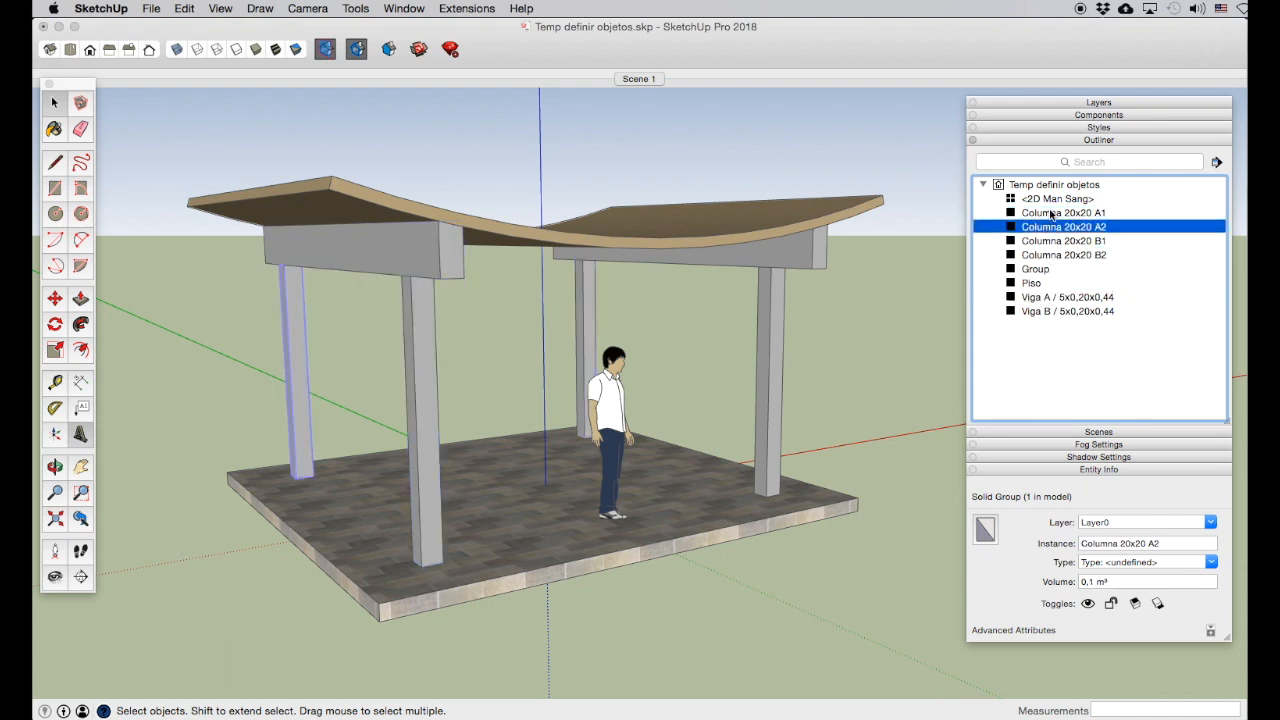
{"action": "left_click", "coordinate": [1052, 213]}
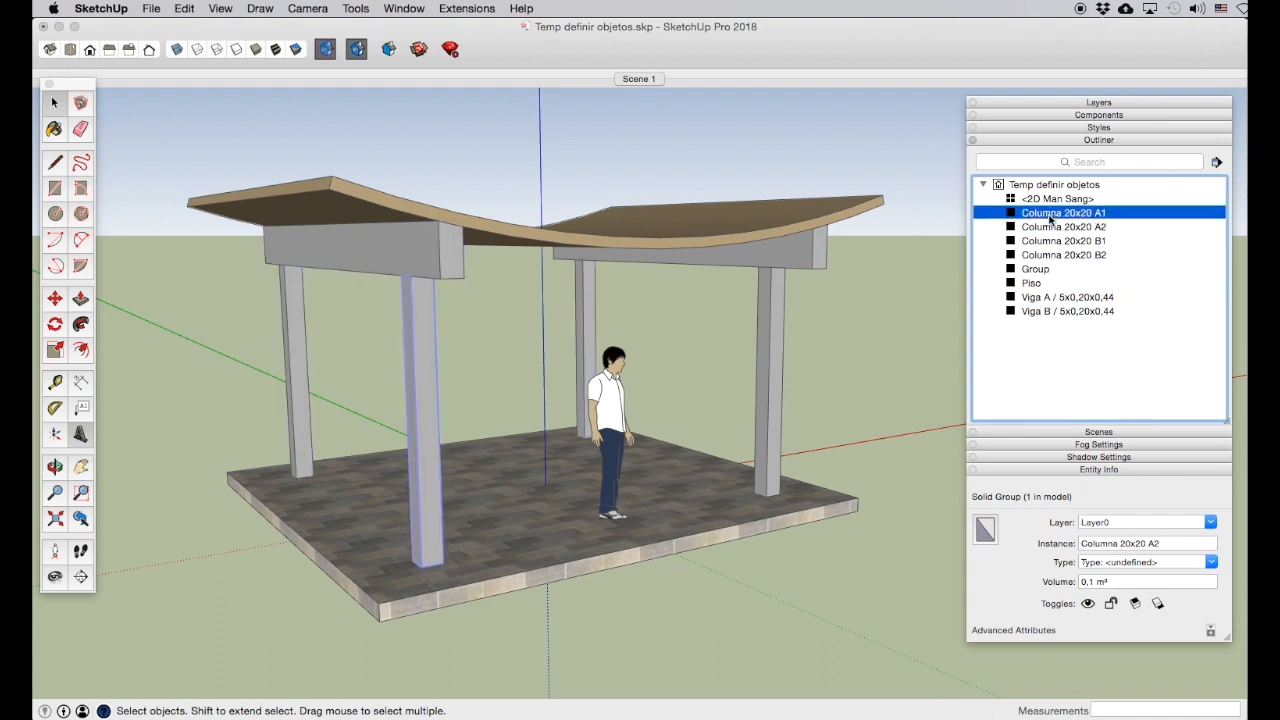
{"action": "left_click", "coordinate": [1035, 271]}
Step: Open the Viga B / 5x0,20x0,44 group for editing from the Outliner and close it again
{"action": "left_click", "coordinate": [1041, 313]}
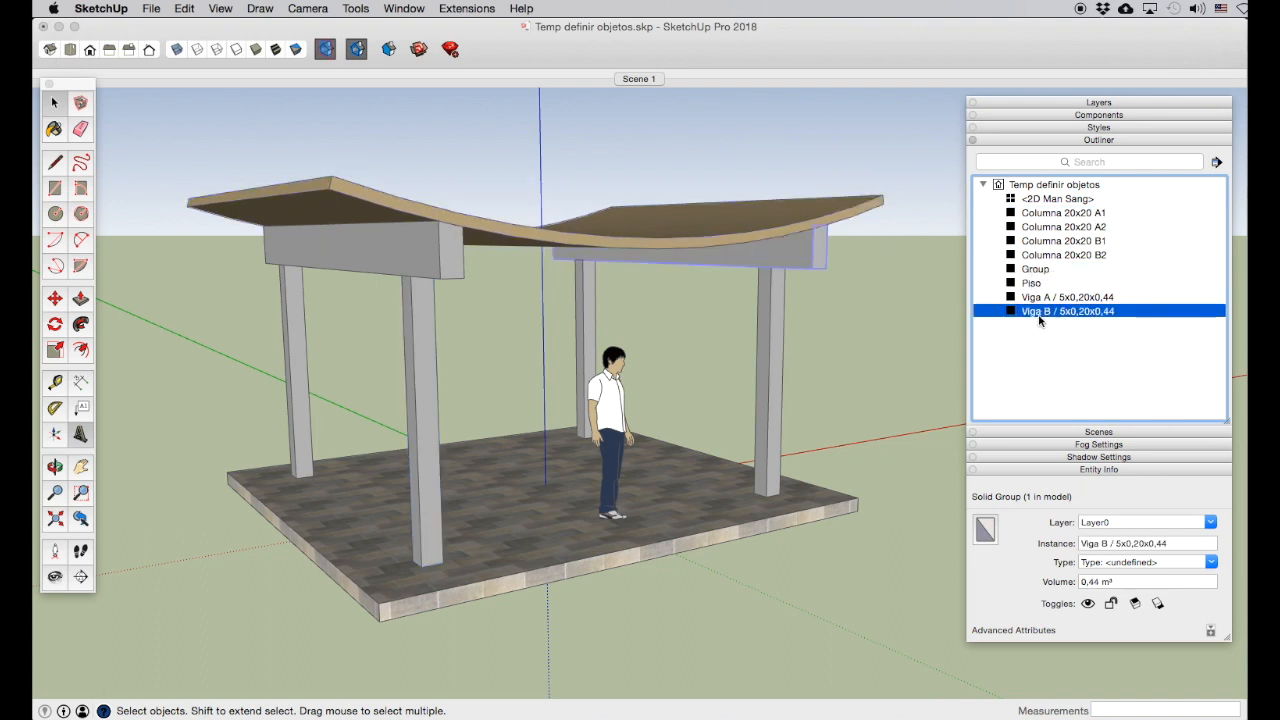
{"action": "double_click", "coordinate": [1043, 312]}
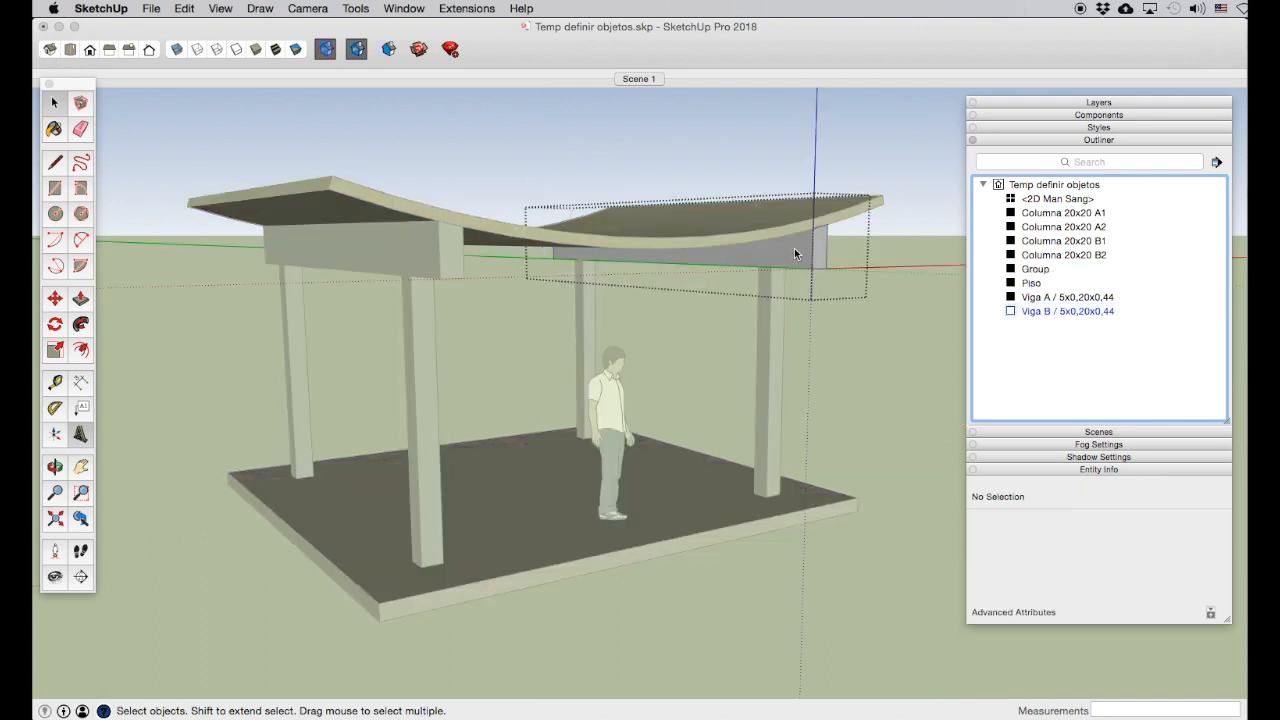
{"action": "left_click", "coordinate": [884, 266]}
Step: Open the model's Components settings, turn on hiding the rest of the model, and move the dialog clear of the Outliner list
{"action": "left_click", "coordinate": [404, 8]}
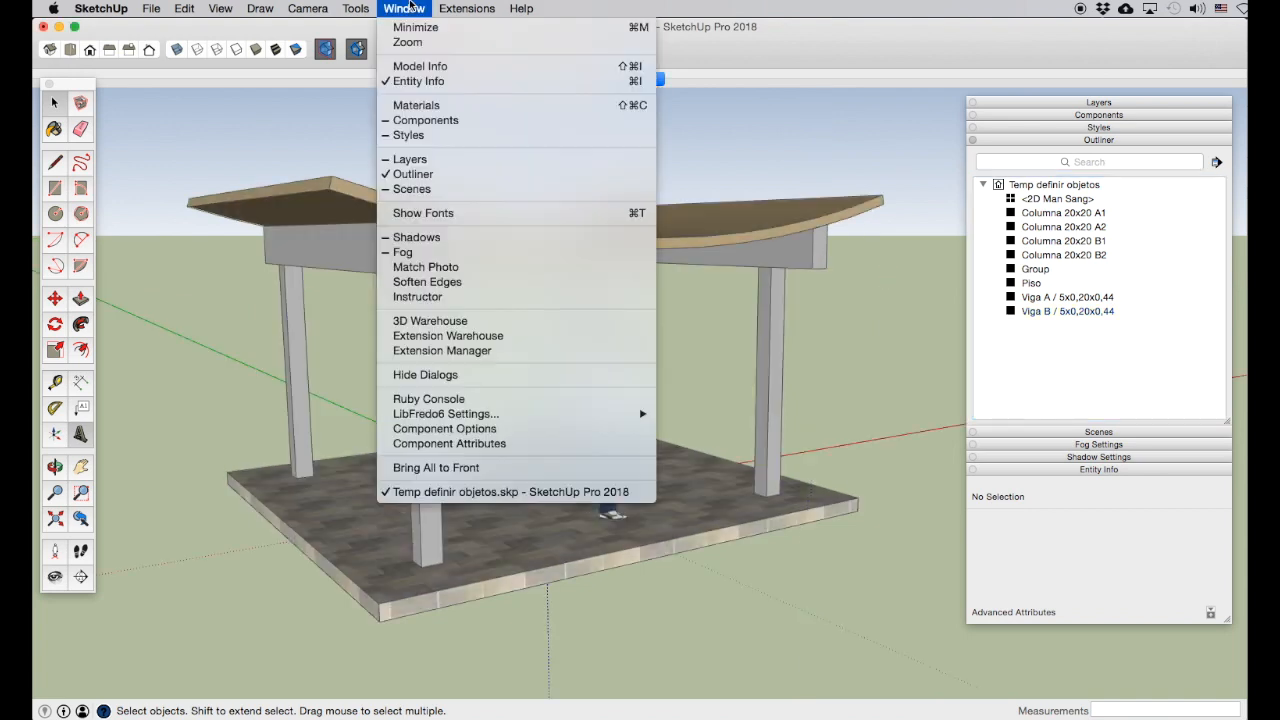
{"action": "left_click", "coordinate": [430, 63]}
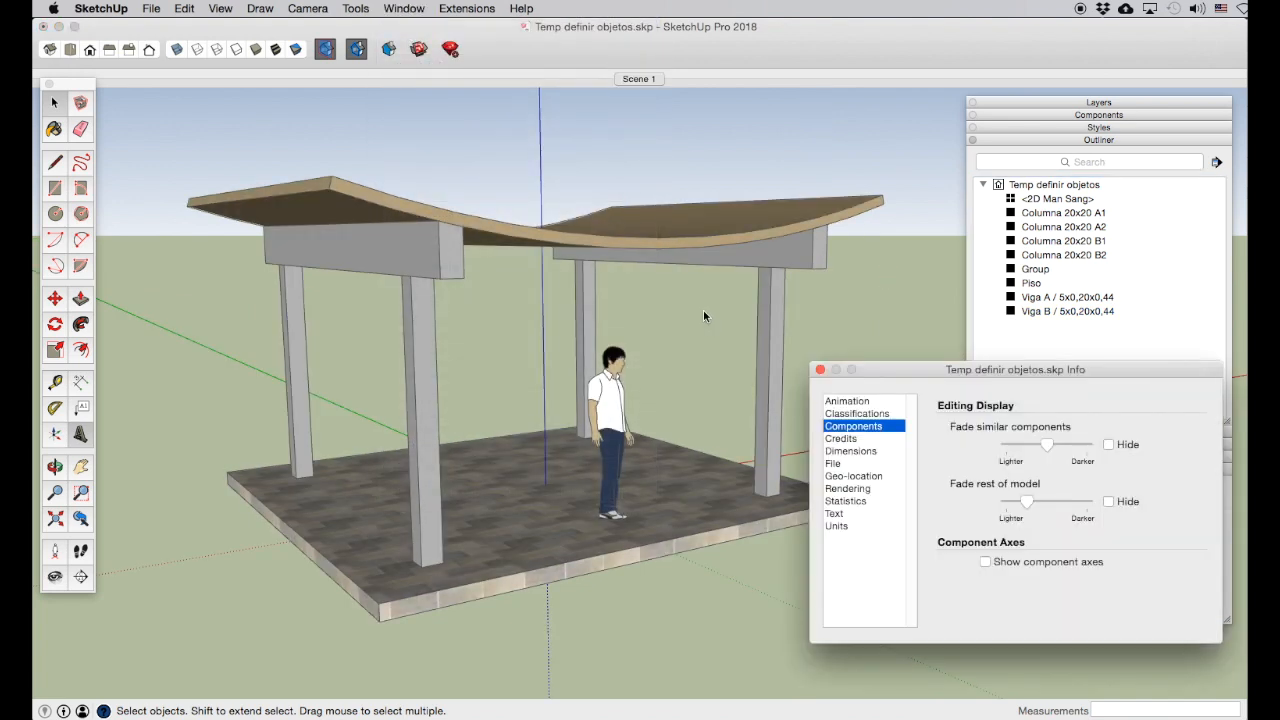
{"action": "left_click", "coordinate": [1108, 501]}
{"action": "left_click_drag", "start_coordinate": [1062, 370], "coordinate": [1080, 422]}
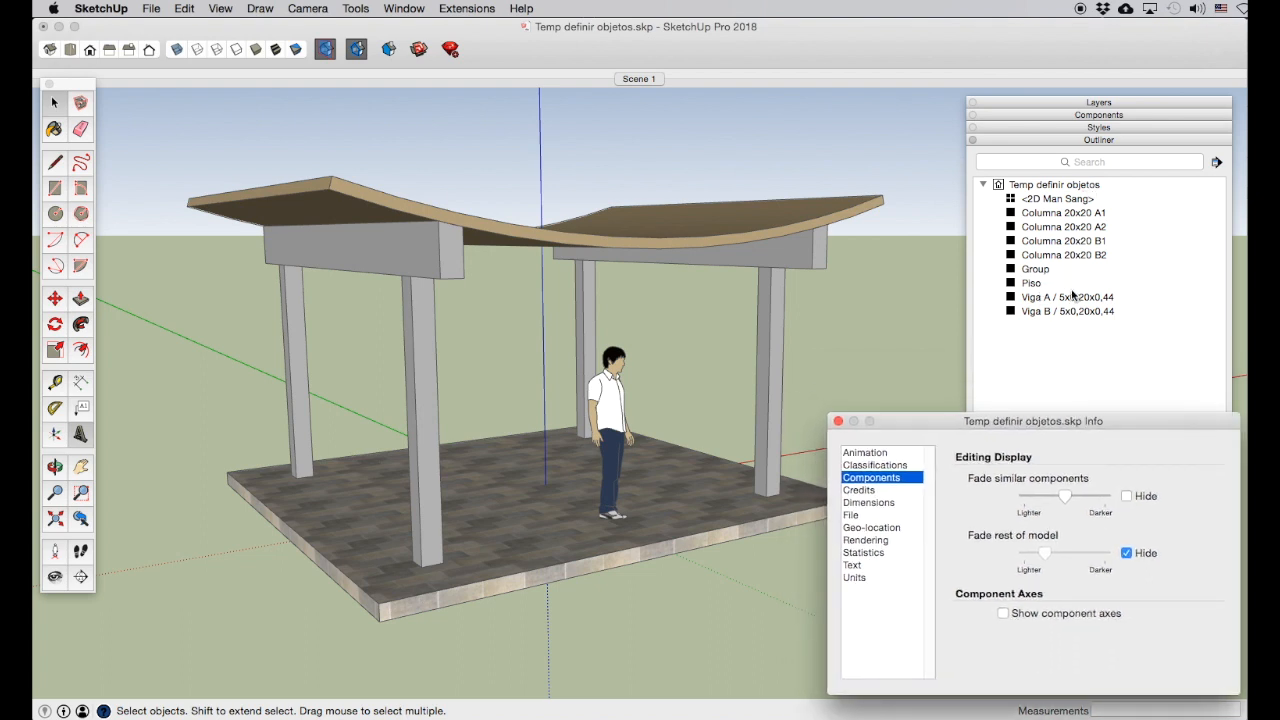
Step: Isolate the Columna 20x20 B2 group for editing from the Outliner, and leave it by selecting the Piso group
{"action": "double_click", "coordinate": [1058, 256]}
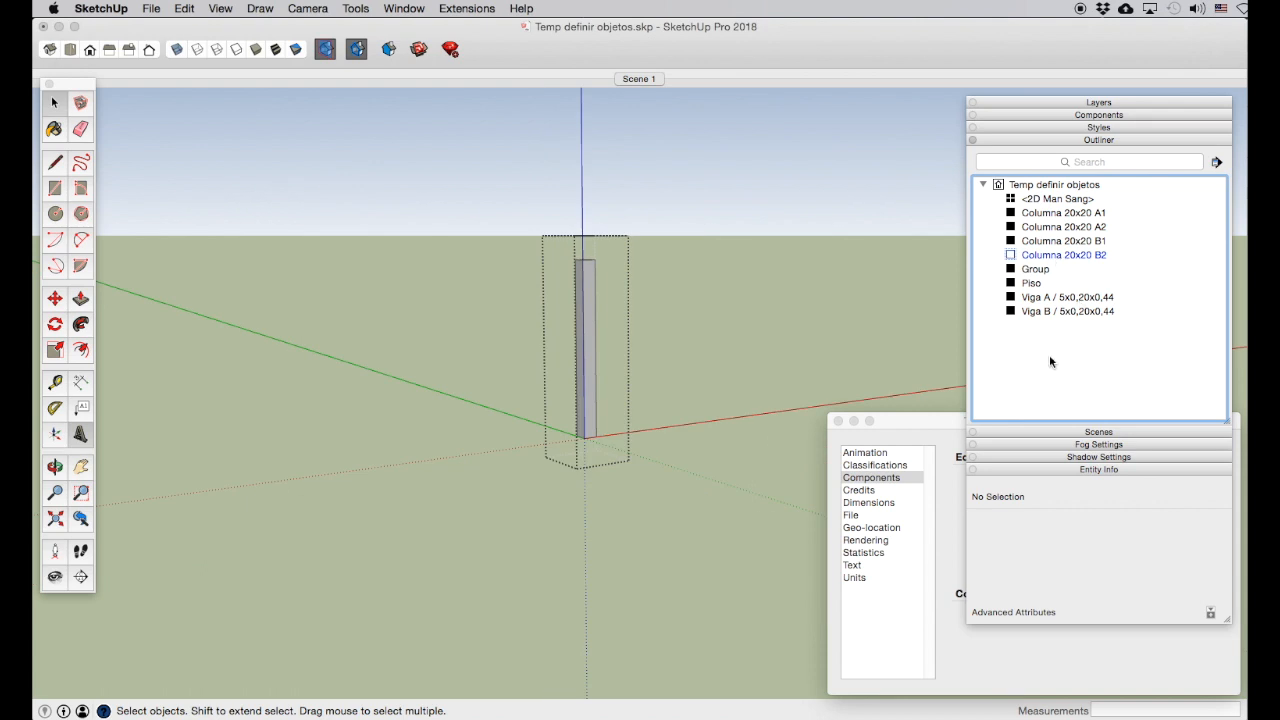
{"action": "left_click", "coordinate": [1032, 284]}
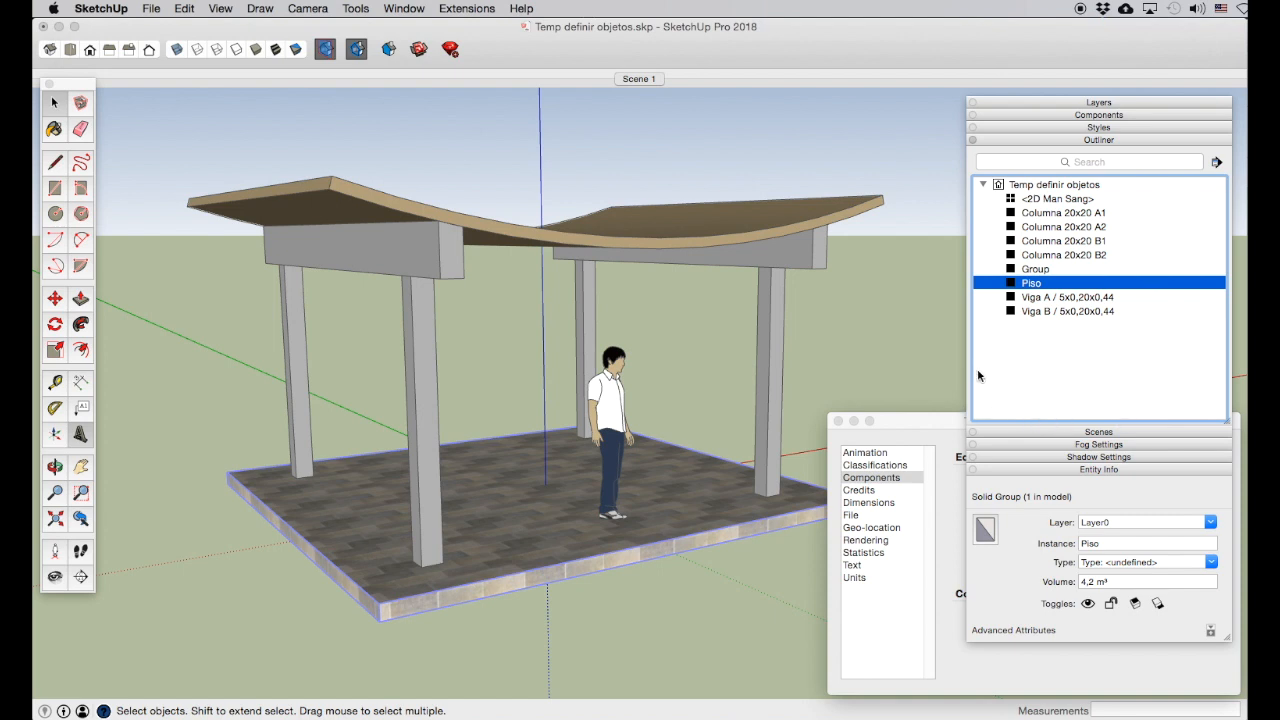
{"action": "left_click", "coordinate": [852, 432]}
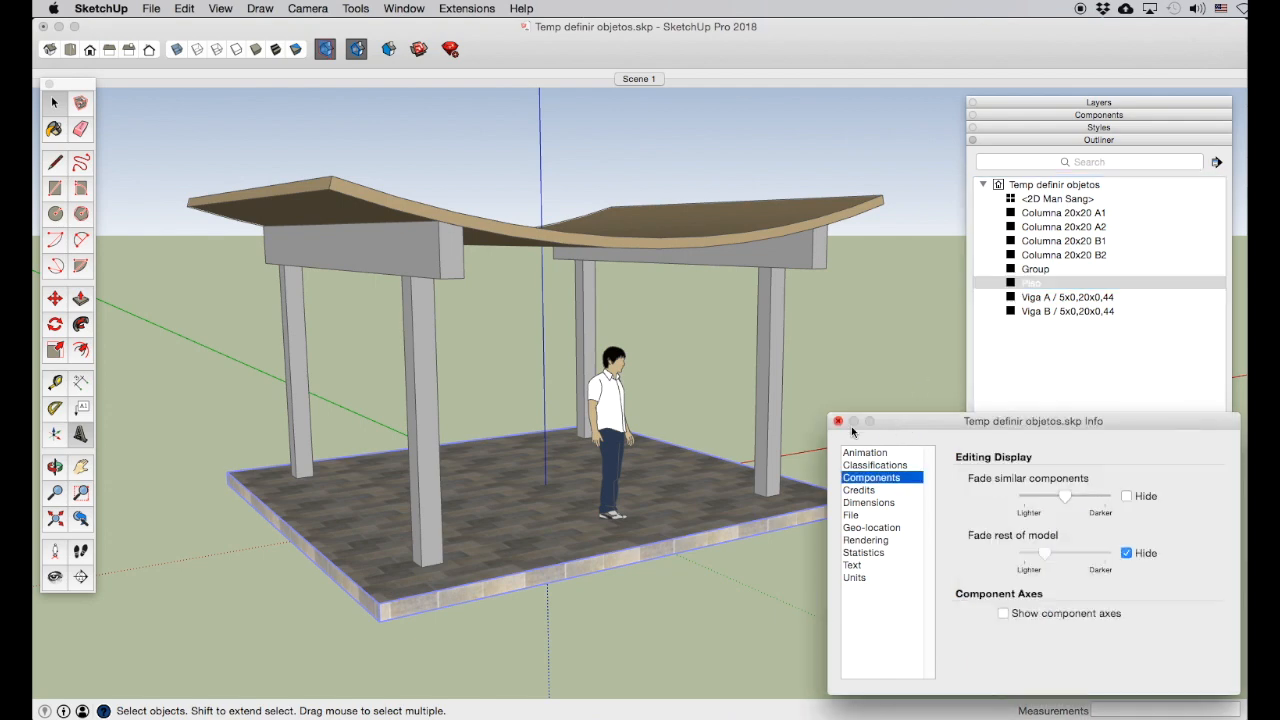
Step: Close the model settings, clear the selection and draw a rectangle about 1.23 by 0.42 m on the ground in front of the floor slab
{"action": "left_click", "coordinate": [838, 422]}
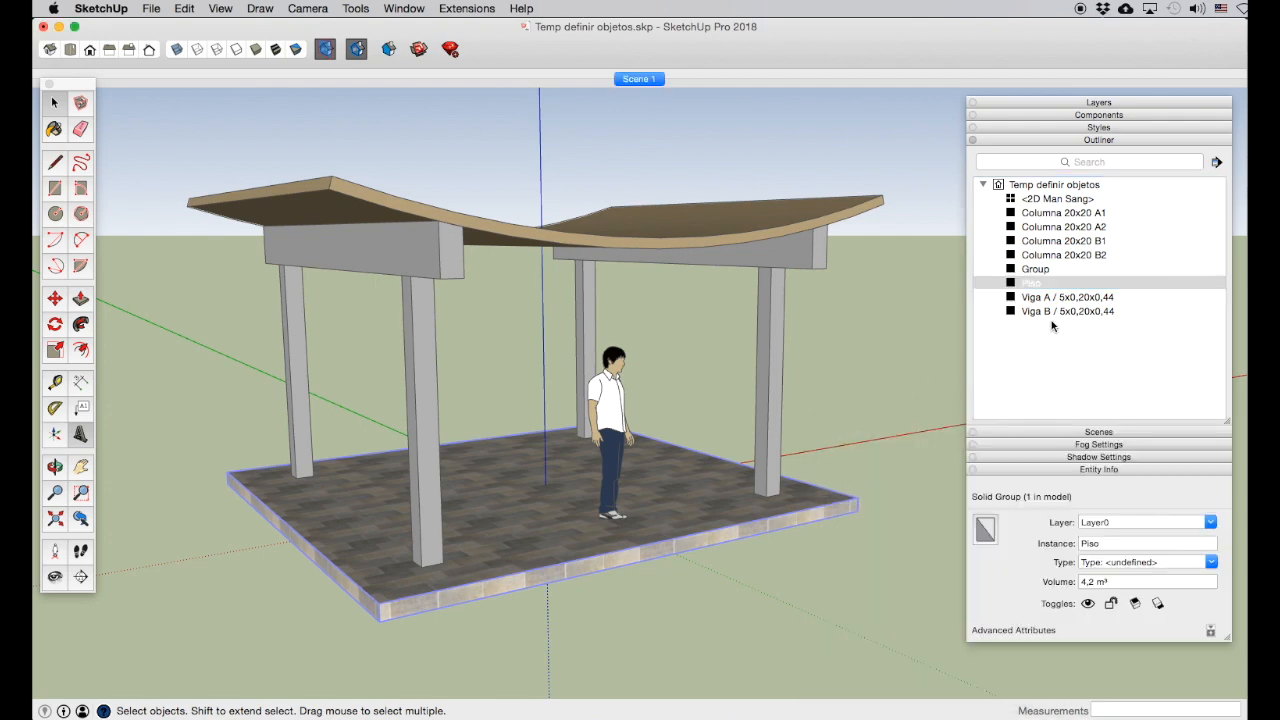
{"action": "left_click", "coordinate": [870, 378]}
{"action": "left_click", "coordinate": [55, 188]}
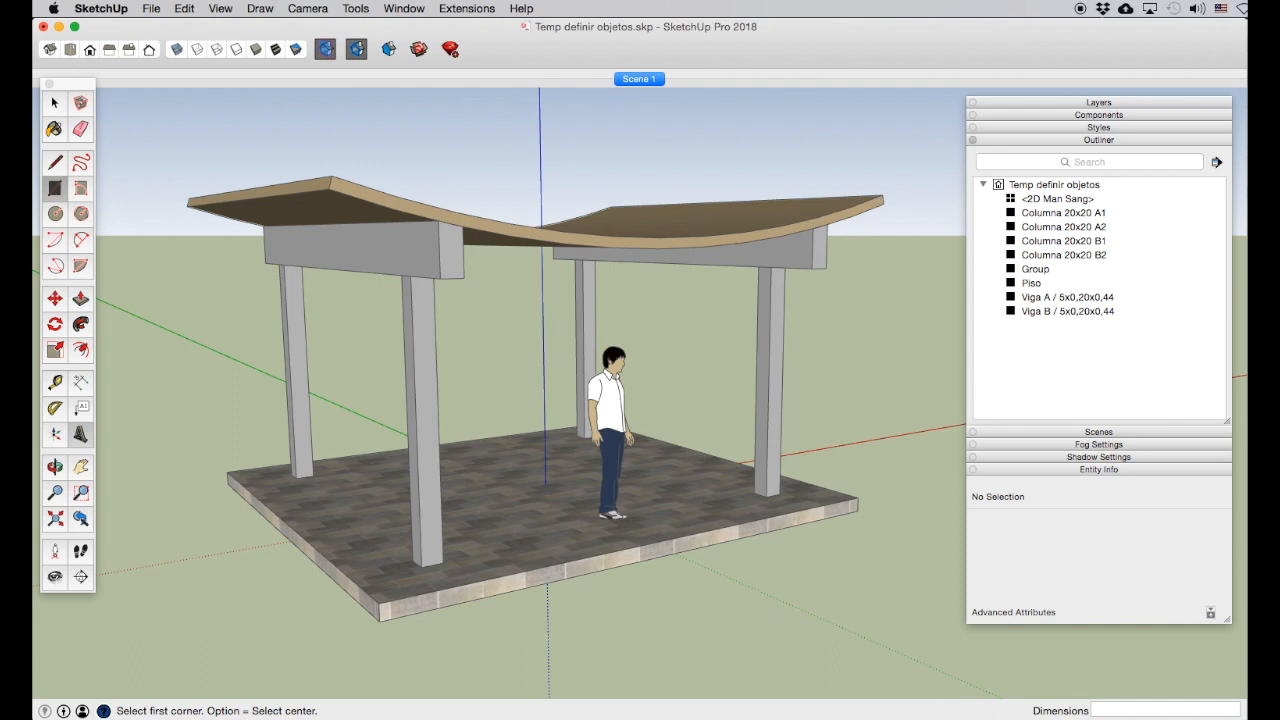
{"action": "left_click", "coordinate": [703, 633]}
{"action": "left_click", "coordinate": [856, 611]}
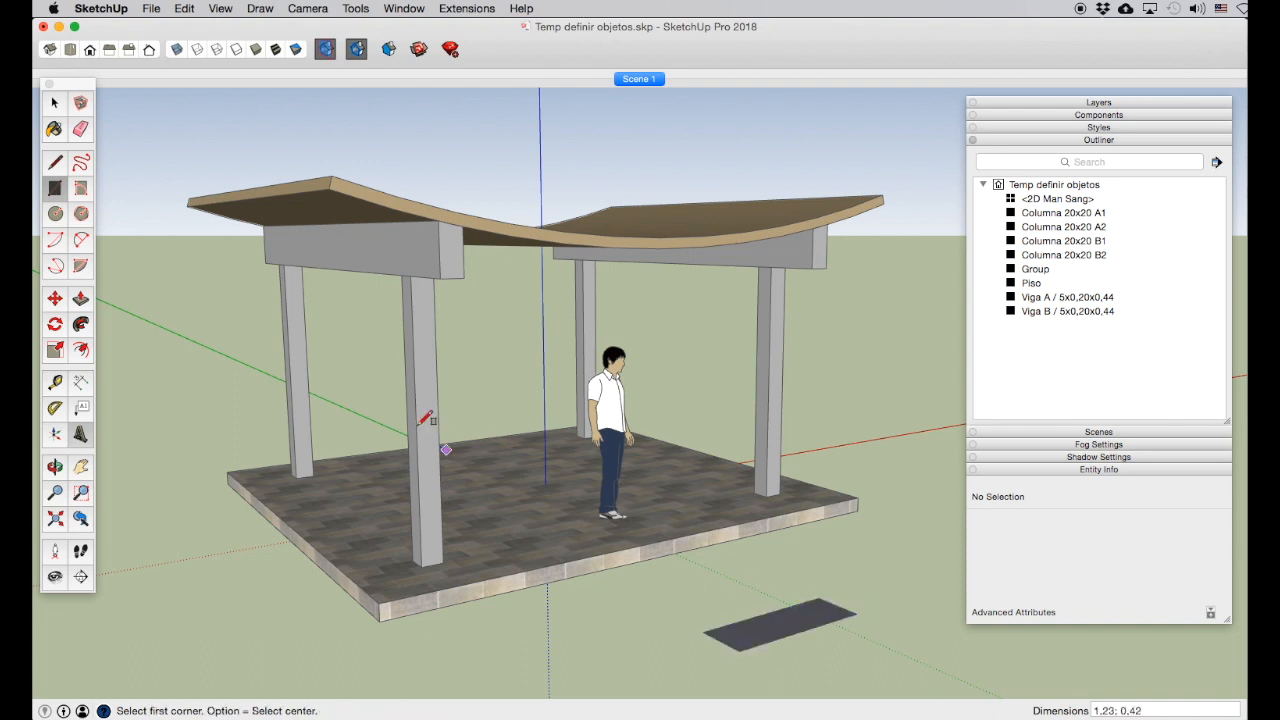
Step: Push/Pull the new ground rectangle upward into a box and return to selecting
{"action": "left_click", "coordinate": [80, 298]}
{"action": "left_click", "coordinate": [783, 623]}
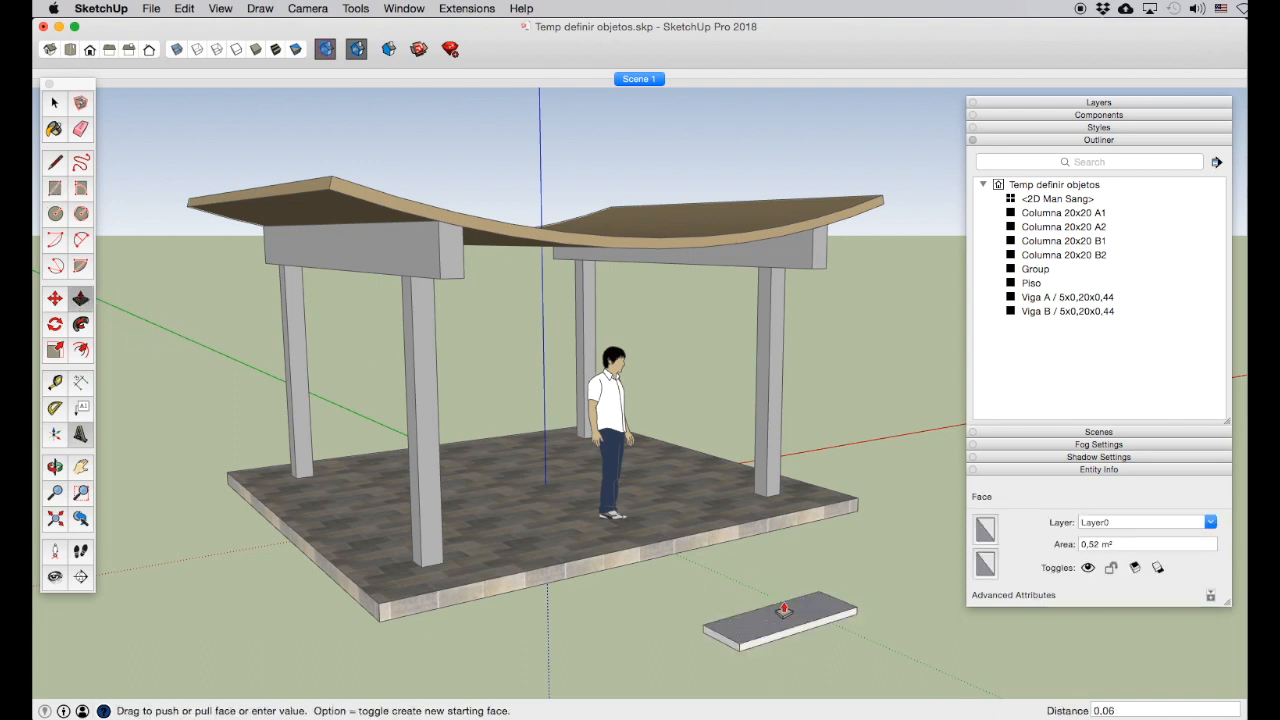
{"action": "left_click", "coordinate": [782, 588]}
{"action": "key", "text": "space"}
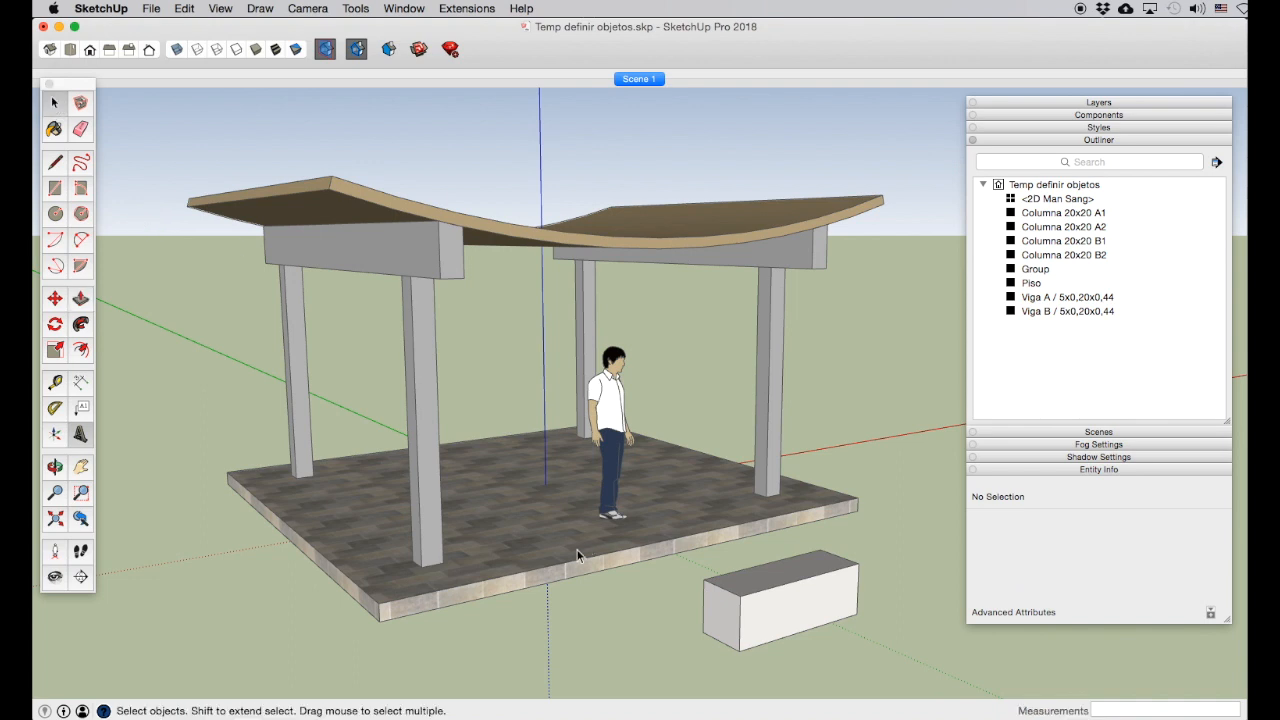
Step: Make the whole box a group and name its instance Caja 3x2
{"action": "left_click_drag", "start_coordinate": [661, 662], "coordinate": [903, 539]}
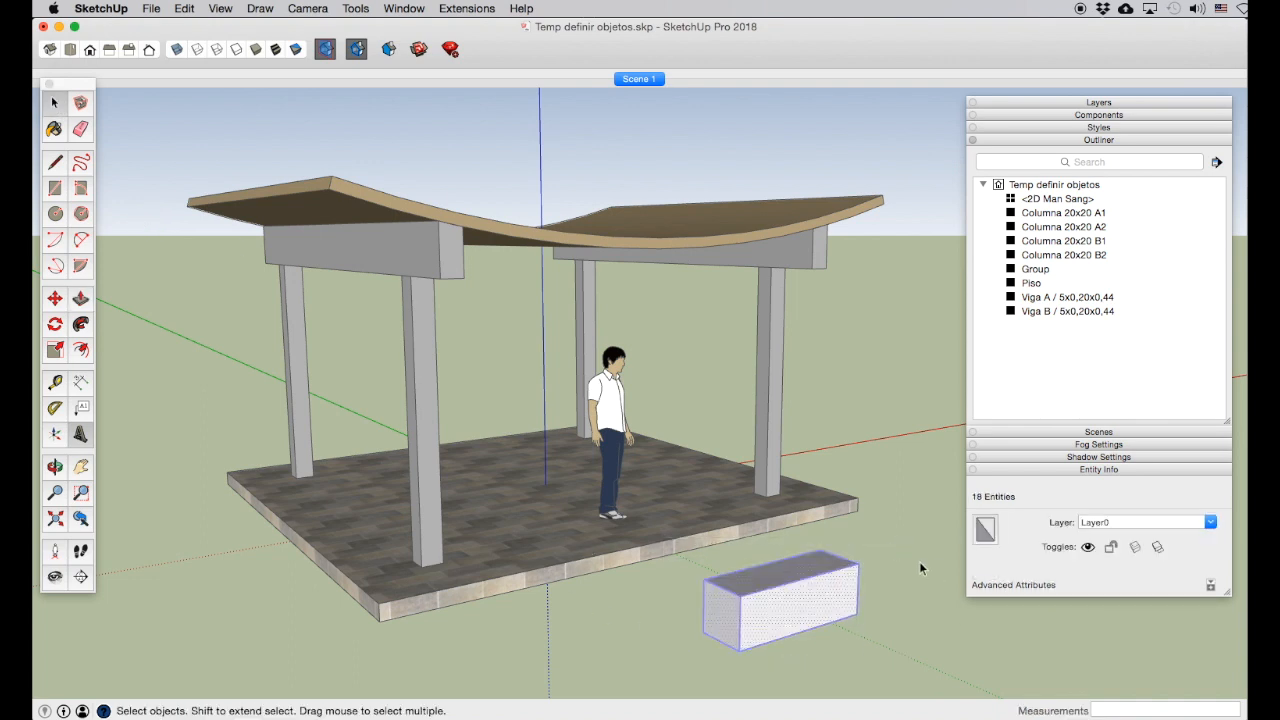
{"action": "right_click", "coordinate": [788, 606]}
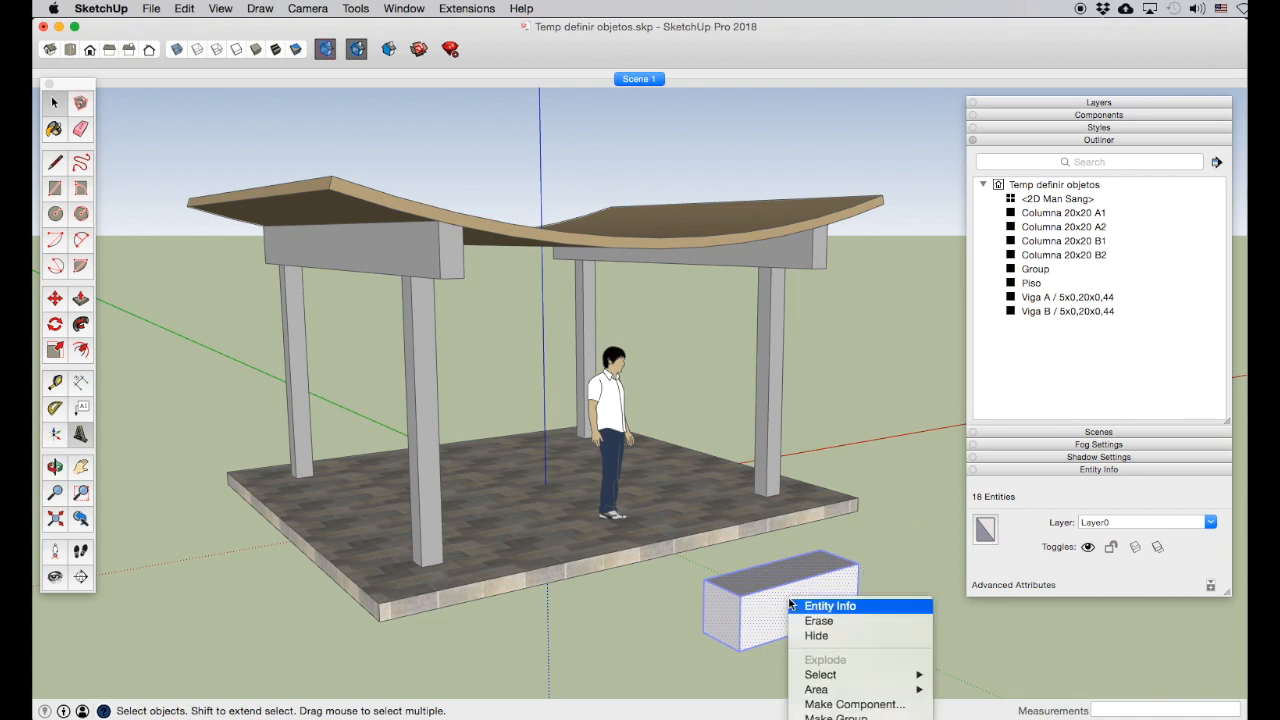
{"action": "left_click", "coordinate": [835, 718]}
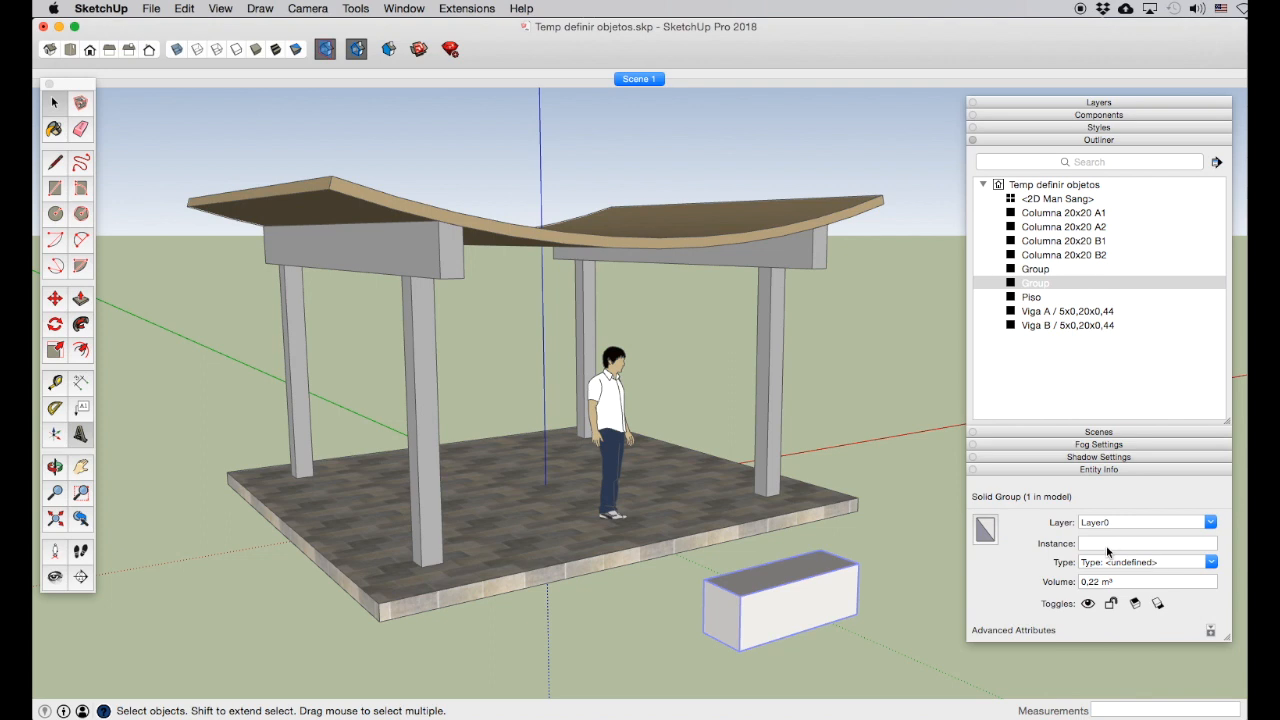
{"action": "left_click", "coordinate": [1098, 543]}
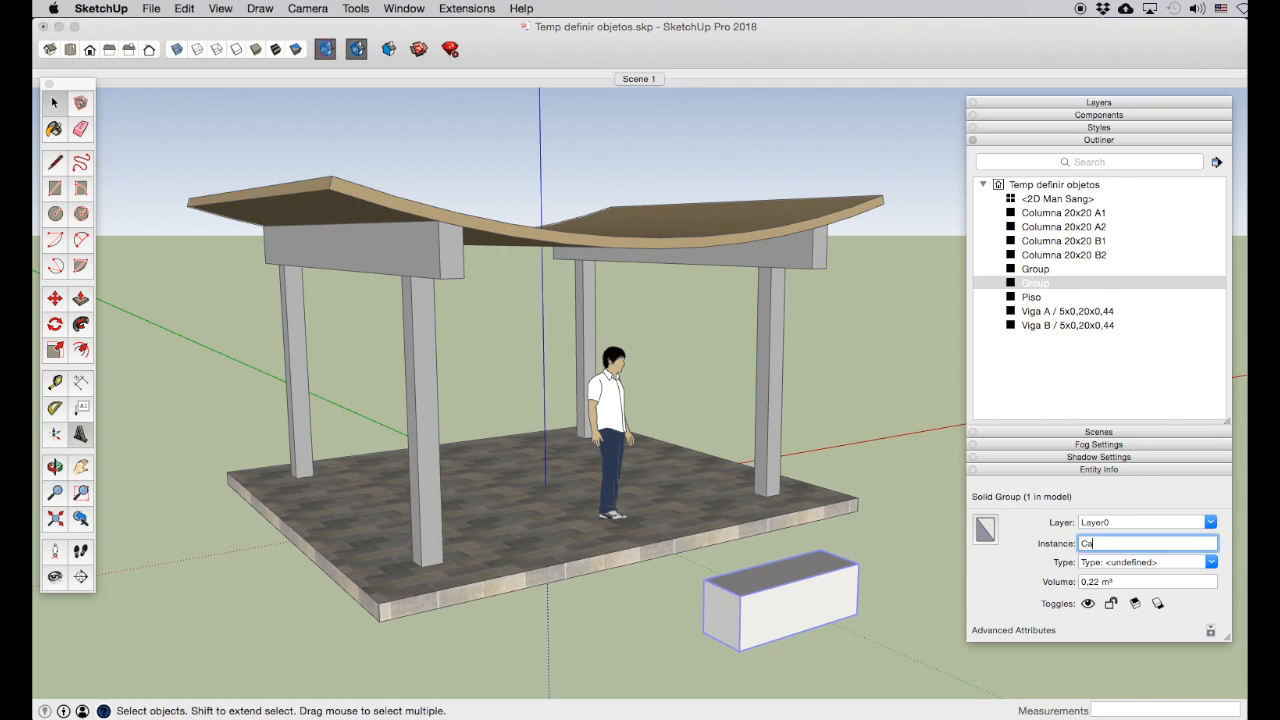
{"action": "type", "text": "Caja 3x2"}
{"action": "key", "text": "Return"}
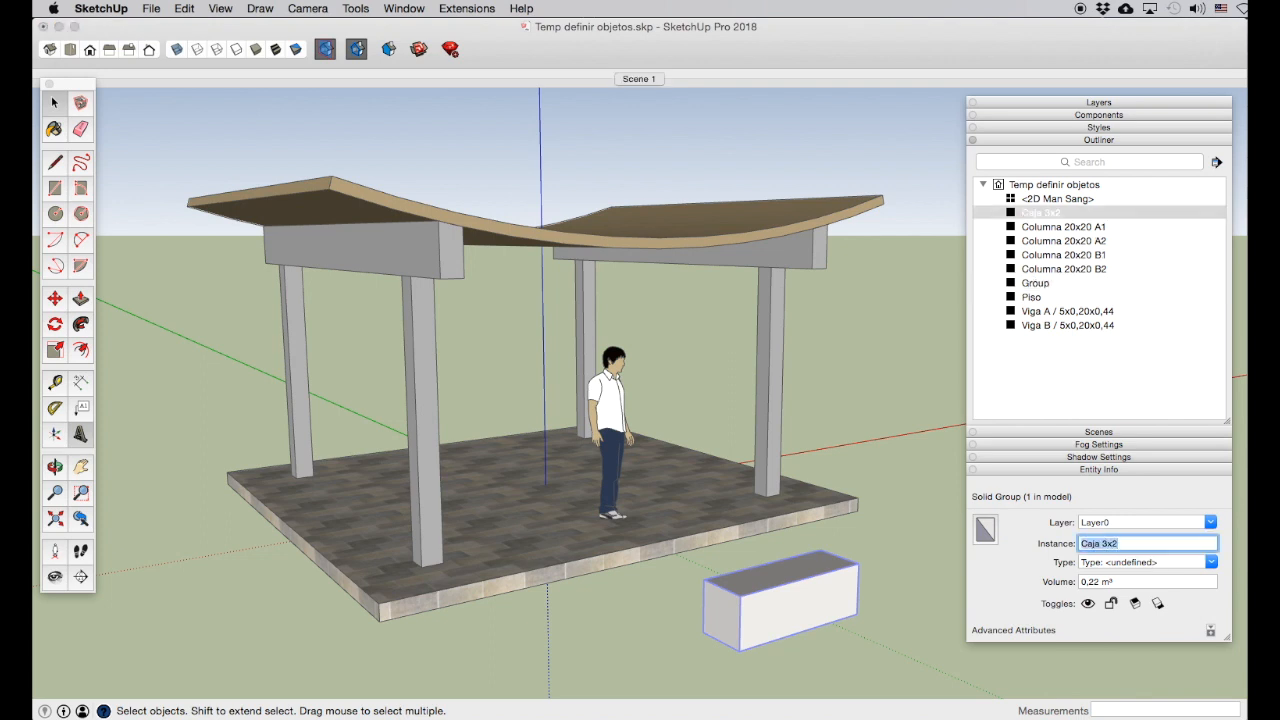
Step: Select the box in the model, and the Columna 20x20 A1 and A2 groups from the Outliner, to locate the named objects
{"action": "left_click", "coordinate": [884, 542]}
{"action": "left_click", "coordinate": [765, 634]}
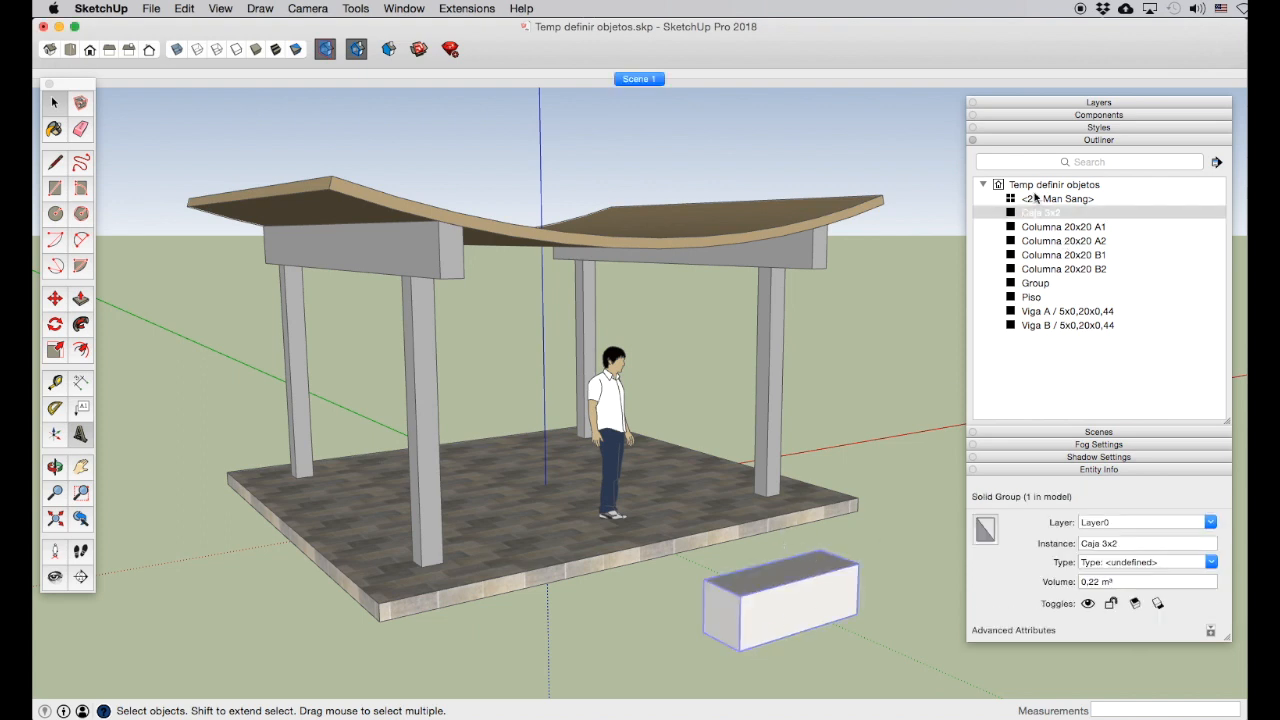
{"action": "left_click", "coordinate": [1060, 232]}
{"action": "left_click", "coordinate": [1068, 240]}
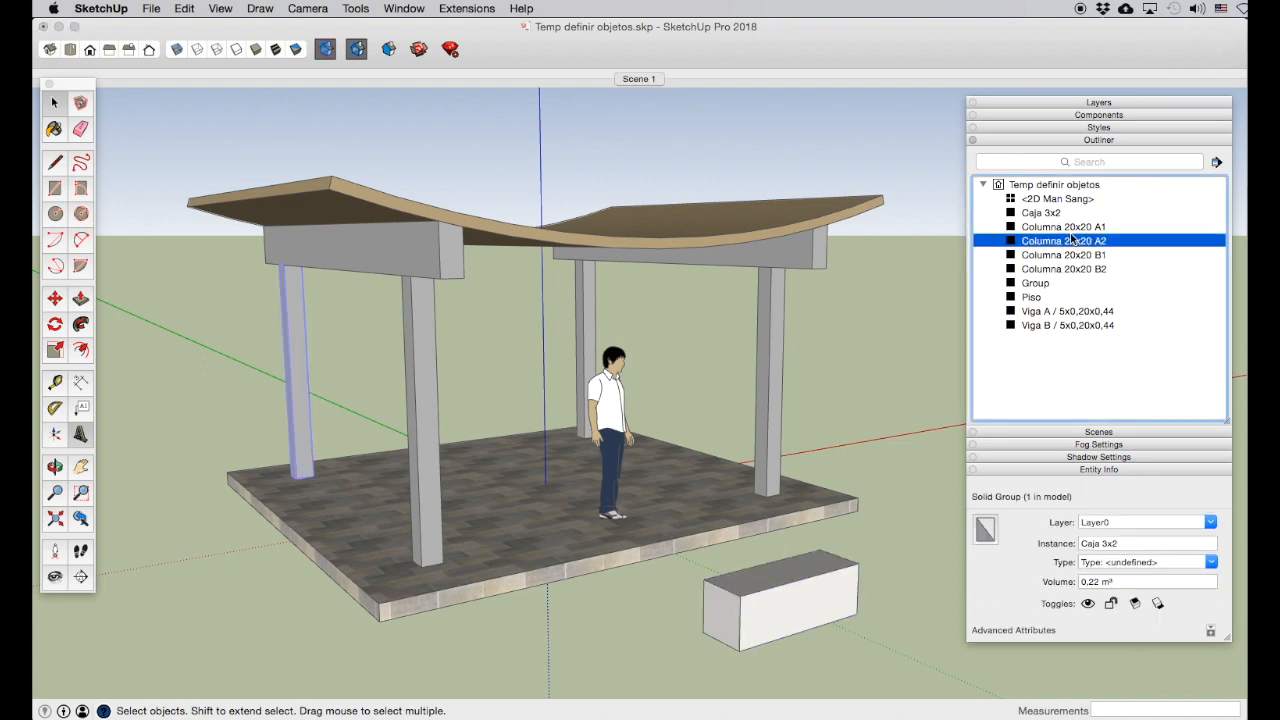
{"action": "left_click", "coordinate": [1174, 541]}
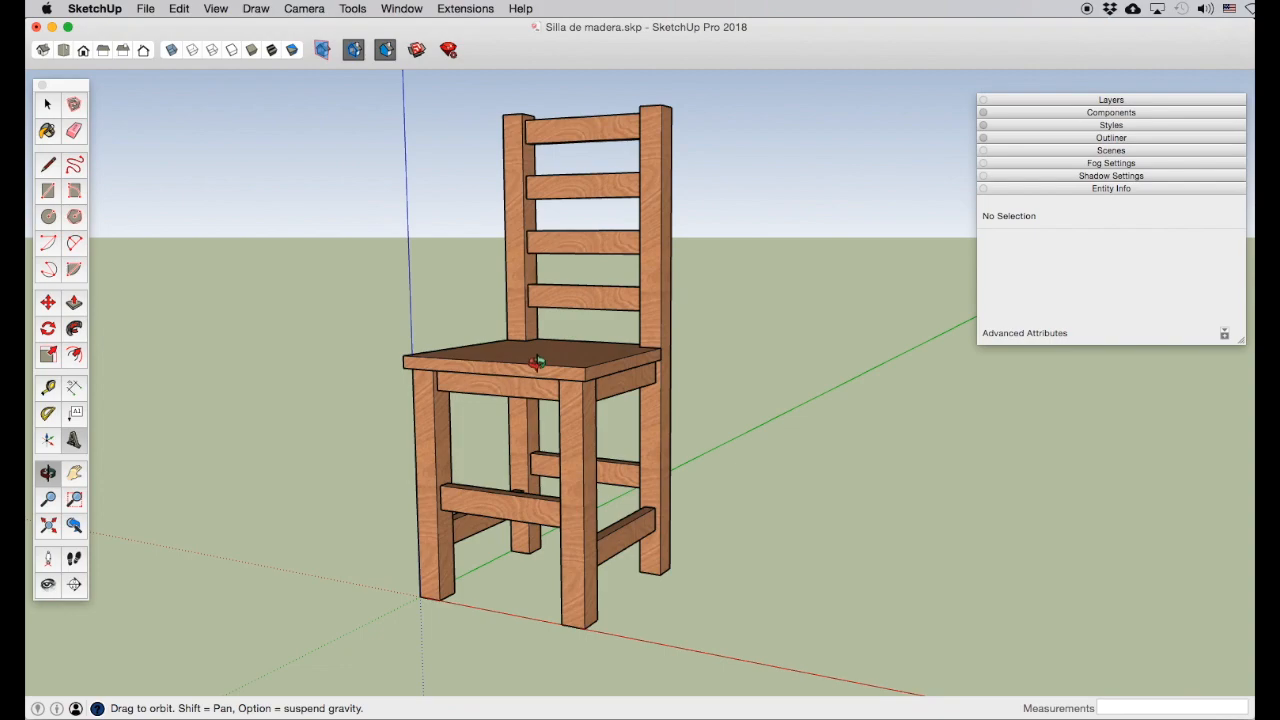
Step: Examine the wooden chair from another angle and review its list of components in the Outliner
{"action": "left_click_drag", "start_coordinate": [706, 497], "coordinate": [479, 411]}
{"action": "left_click_drag", "start_coordinate": [470, 363], "coordinate": [558, 386]}
{"action": "left_click", "coordinate": [1133, 138]}
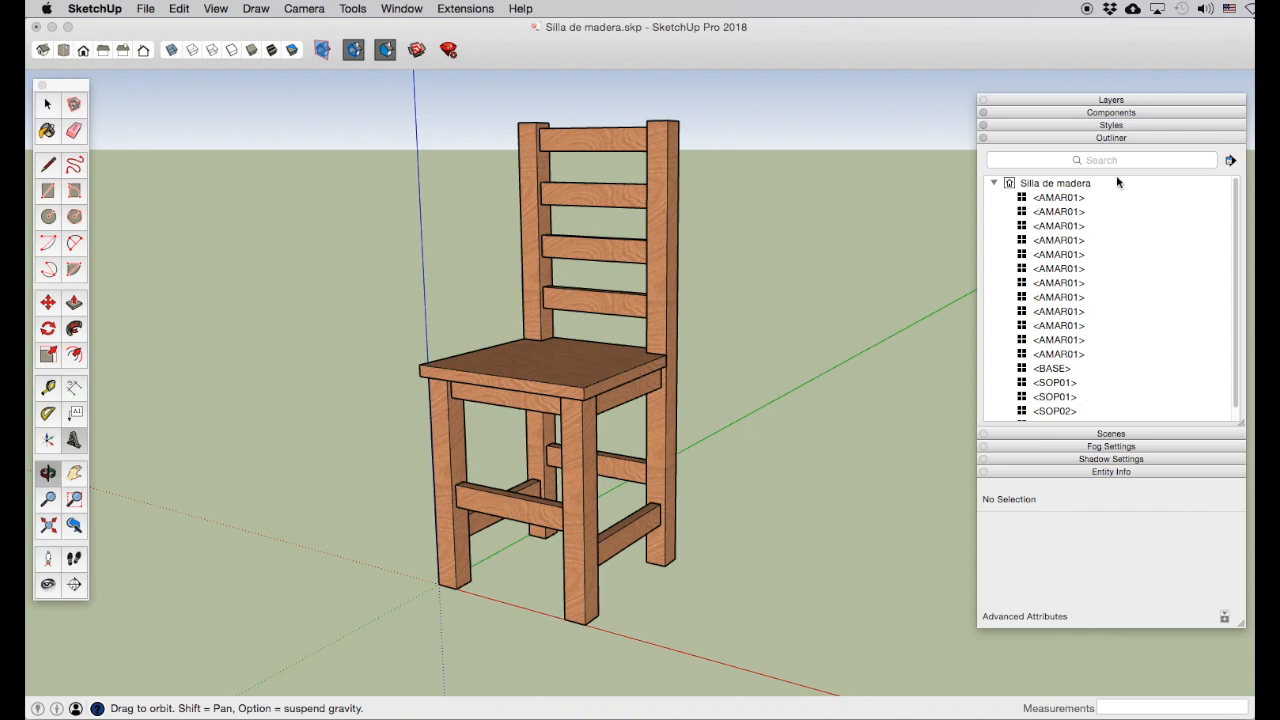
{"action": "left_click", "coordinate": [1125, 139]}
Step: Place one copy each of the AMAR01, SOP01 and SOP02 components beside the wooden chair
{"action": "left_click", "coordinate": [1119, 112]}
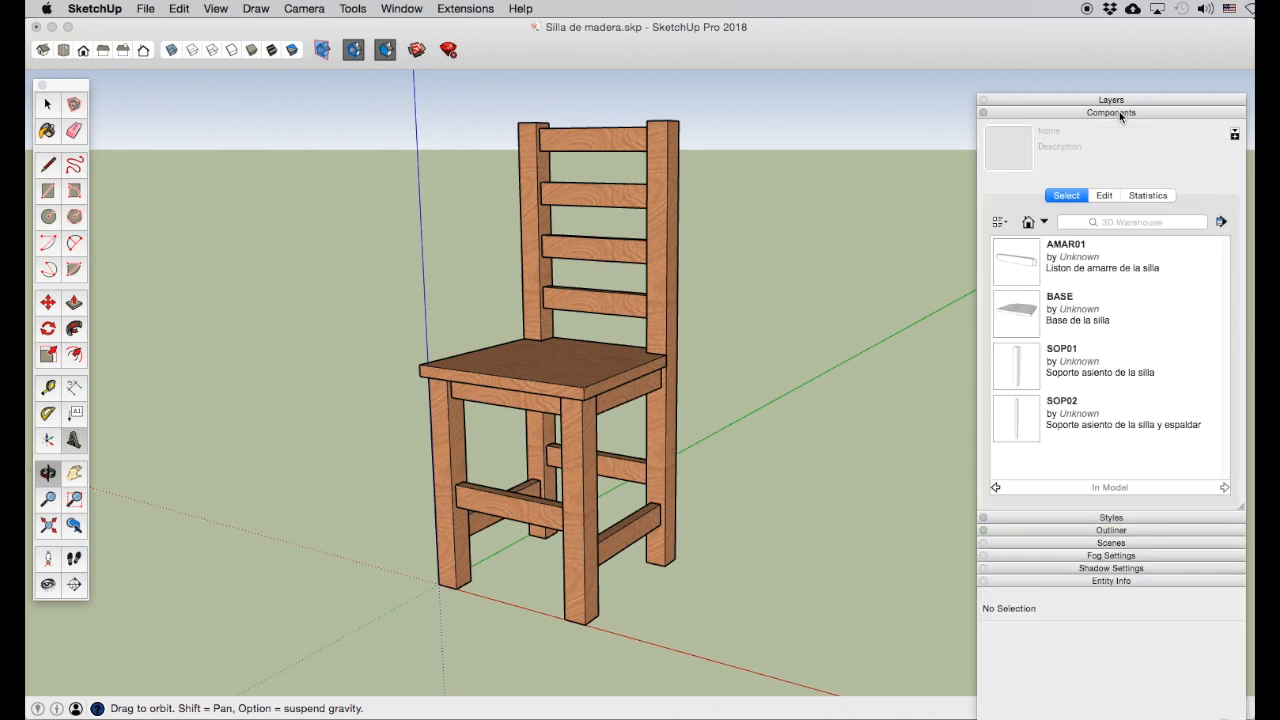
{"action": "left_click", "coordinate": [1028, 272]}
{"action": "left_click", "coordinate": [783, 562]}
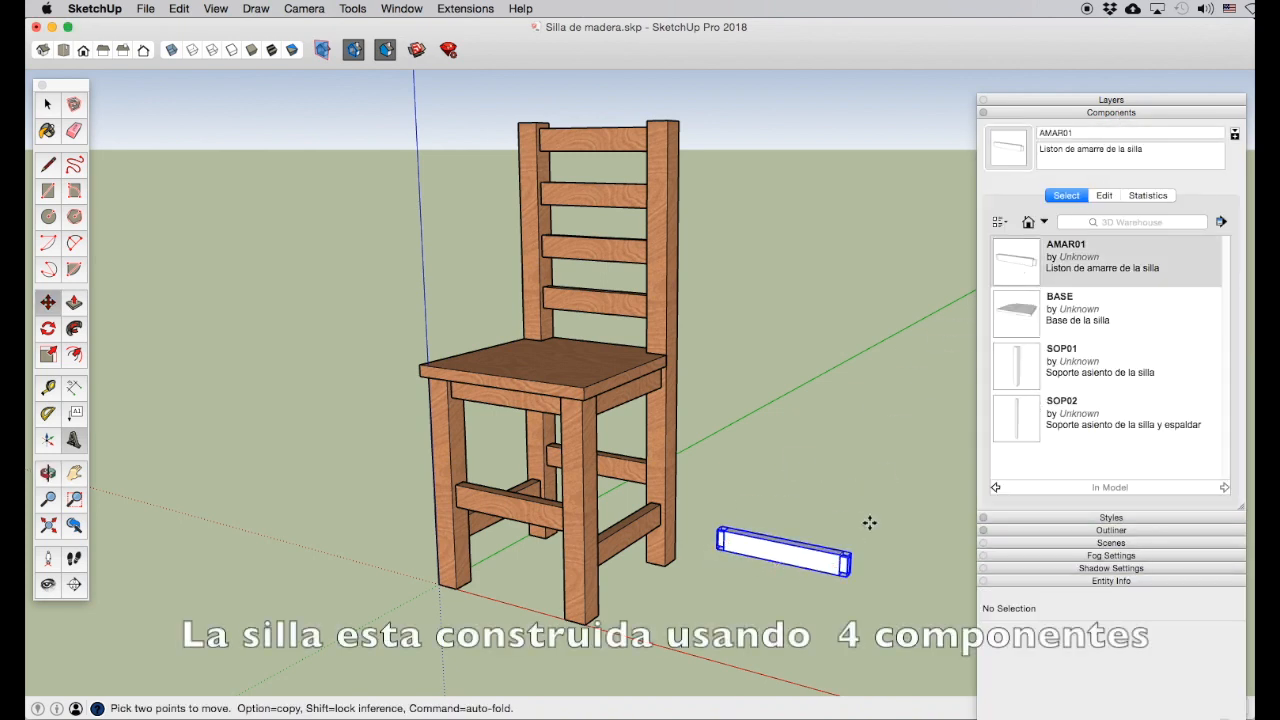
{"action": "left_click", "coordinate": [1030, 372]}
{"action": "left_click", "coordinate": [828, 456]}
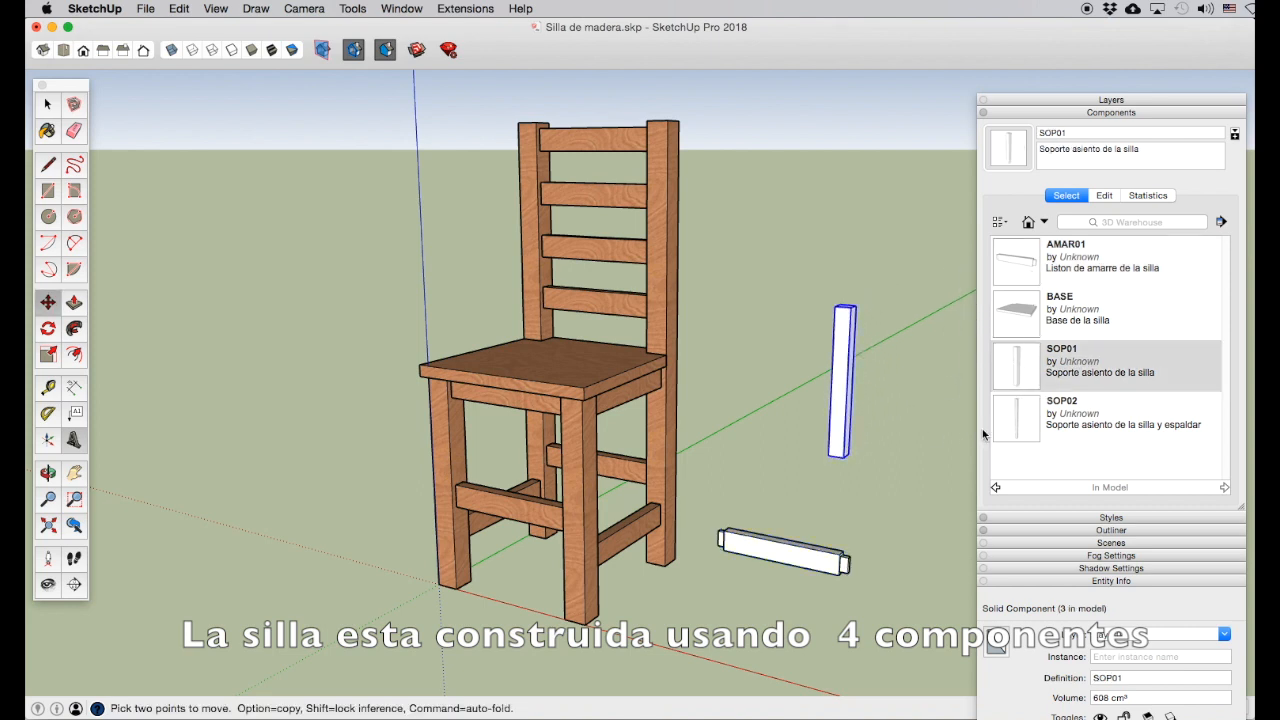
{"action": "left_click", "coordinate": [1010, 418]}
{"action": "left_click", "coordinate": [880, 460]}
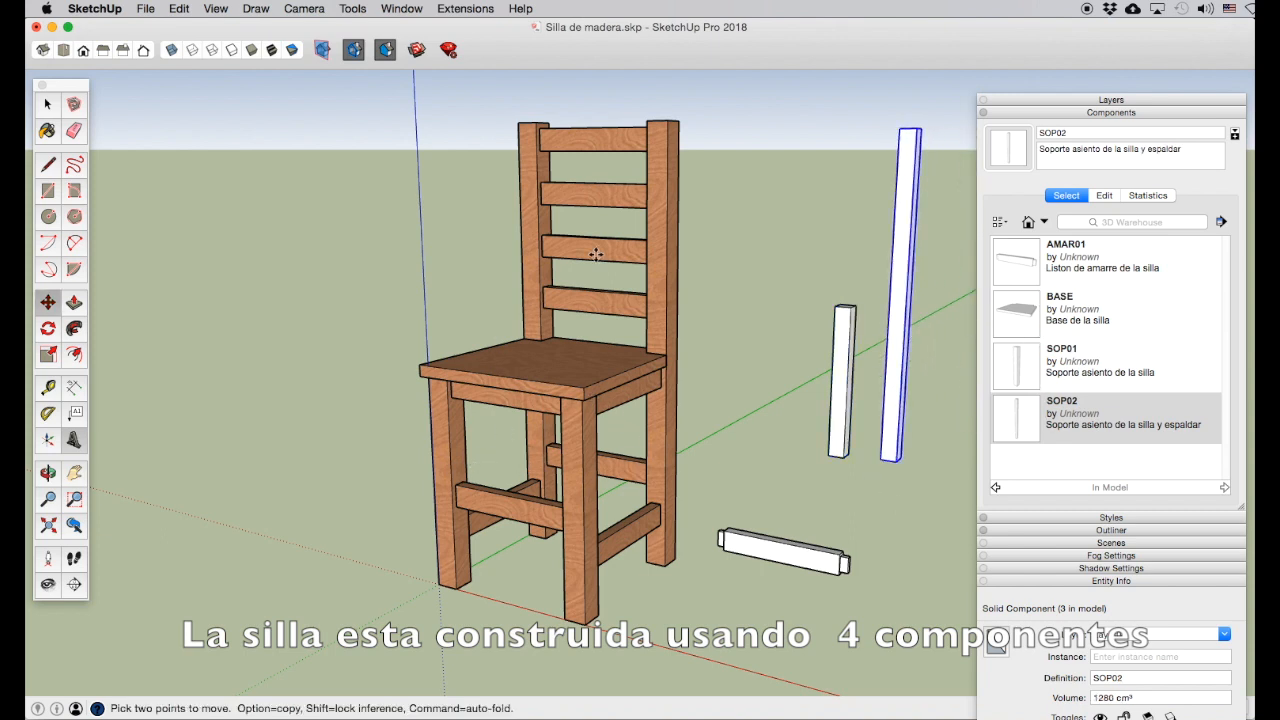
Step: Select the three loose components beside the chair and delete them
{"action": "left_click", "coordinate": [47, 104]}
{"action": "left_click", "coordinate": [828, 570]}
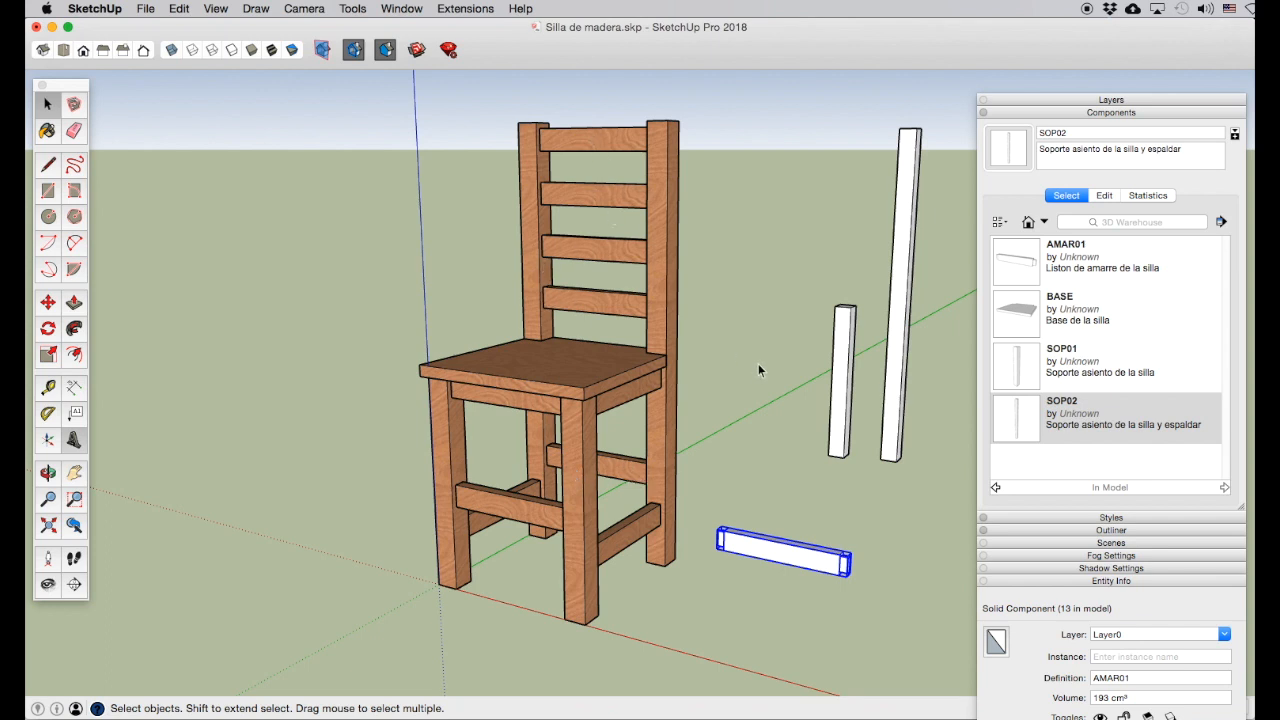
{"action": "left_click_drag", "start_coordinate": [688, 596], "coordinate": [939, 114]}
{"action": "key", "text": "Delete"}
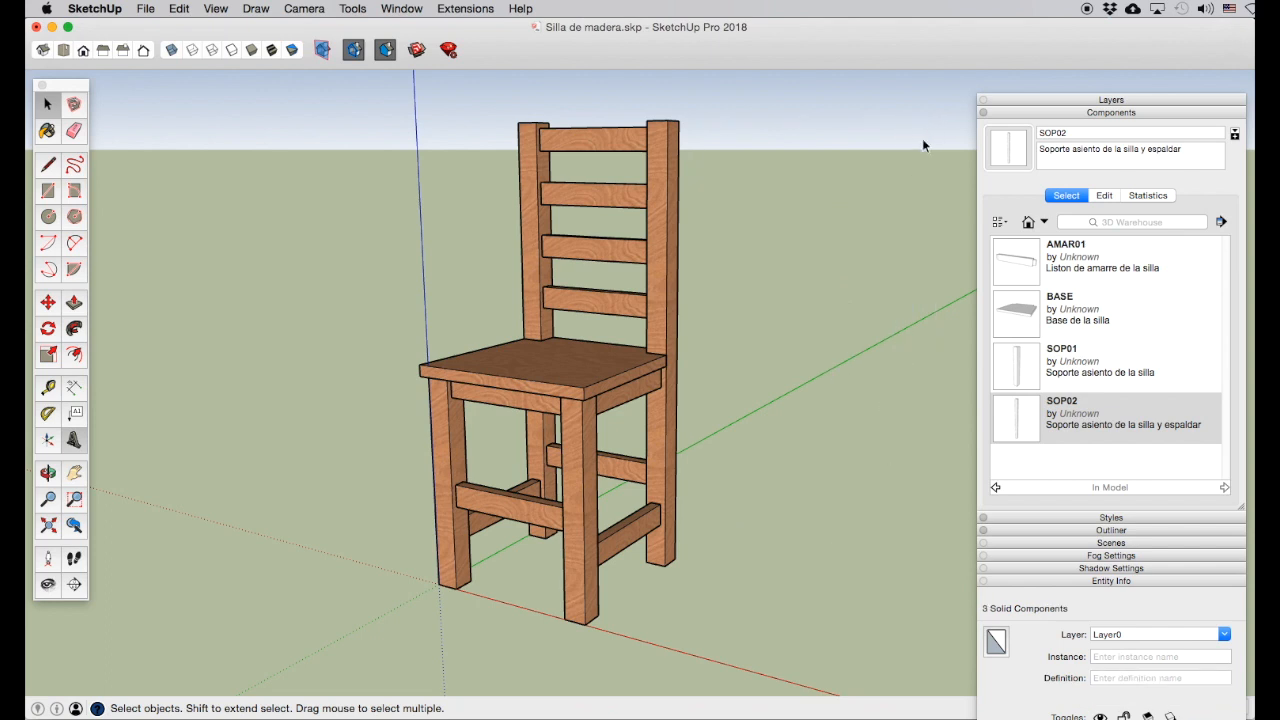
Step: Select the BASE and first SOP01 entries in the Outliner to locate them in the chair, then clear the selection and collapse the list
{"action": "left_click", "coordinate": [1111, 113]}
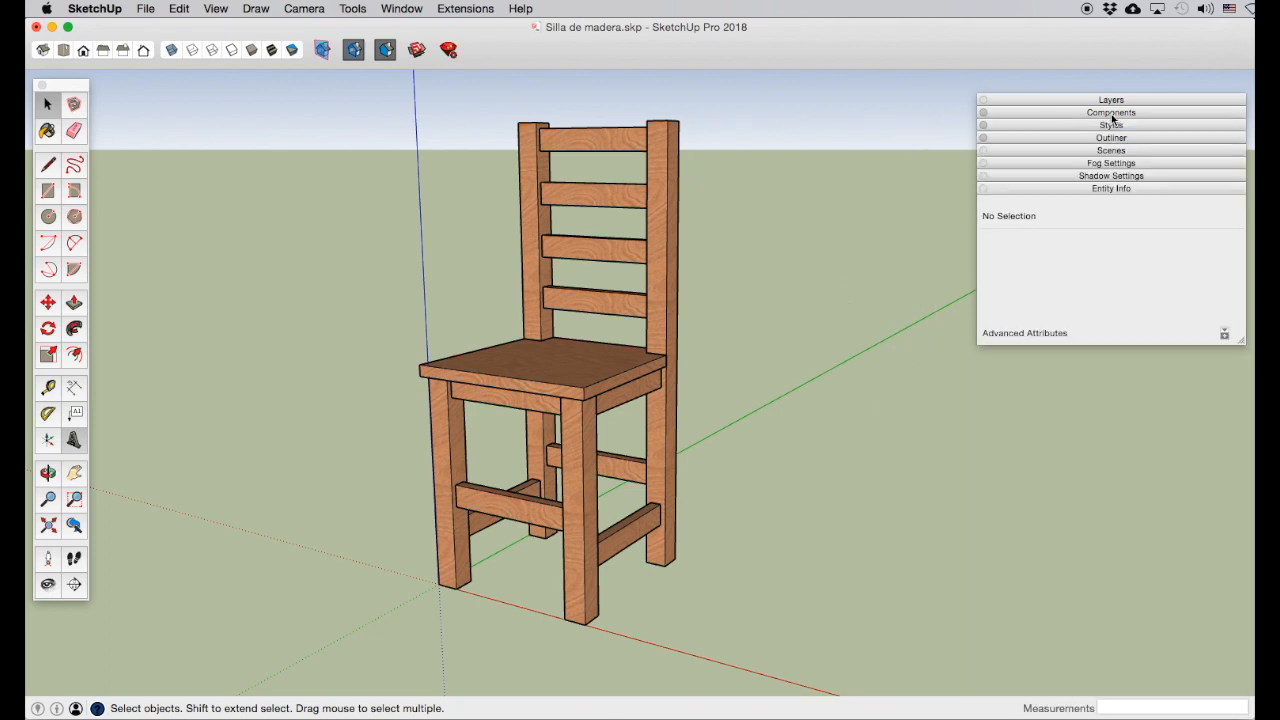
{"action": "left_click", "coordinate": [1103, 139]}
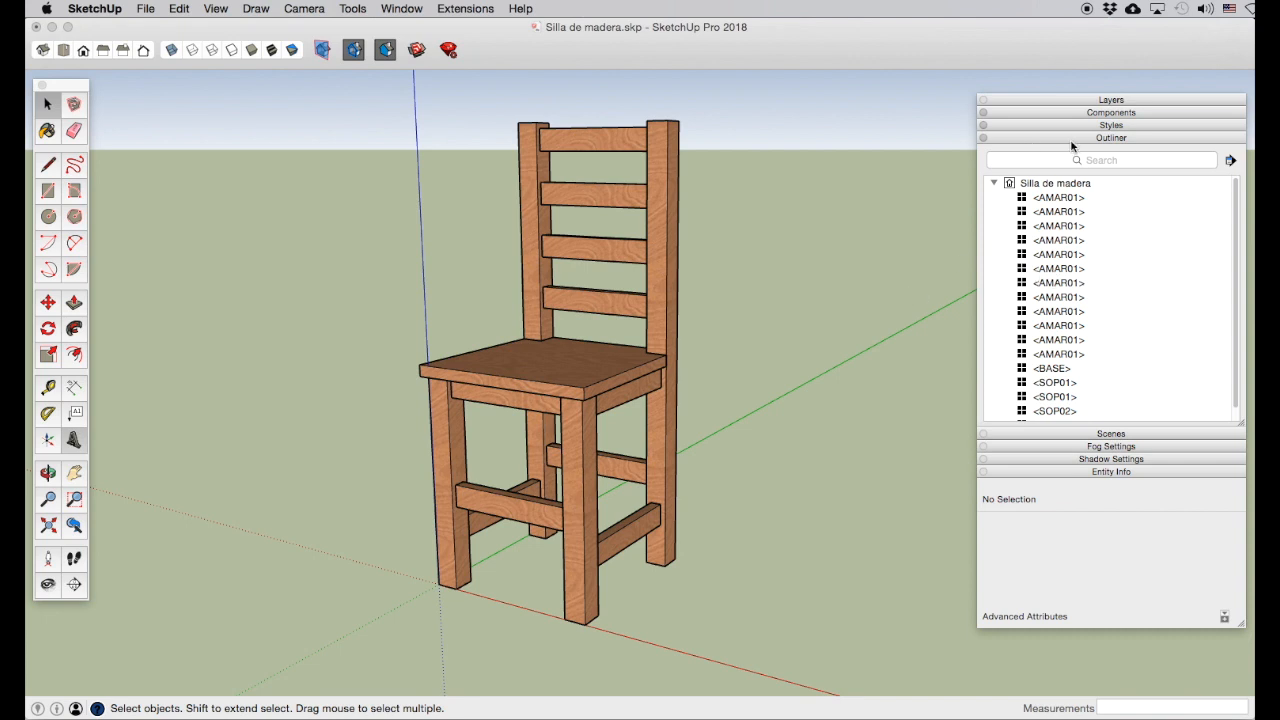
{"action": "left_click_drag", "start_coordinate": [1088, 101], "coordinate": [1086, 86]}
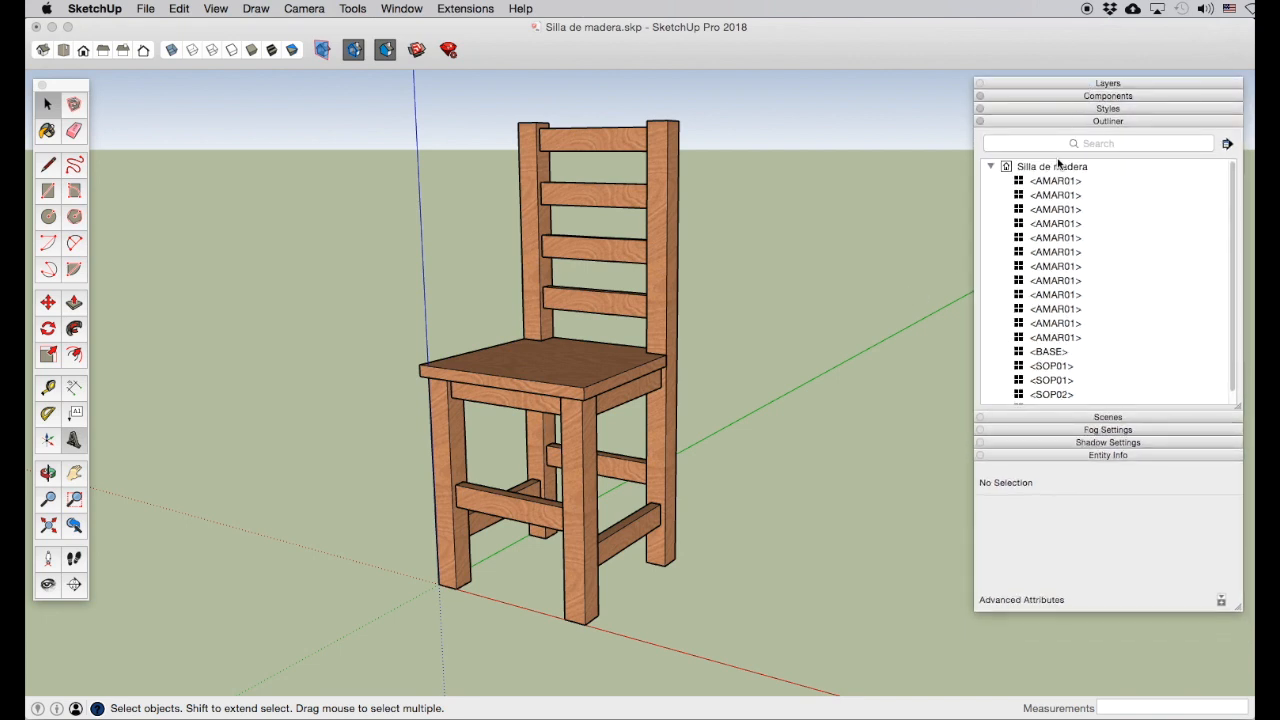
{"action": "left_click", "coordinate": [1052, 352]}
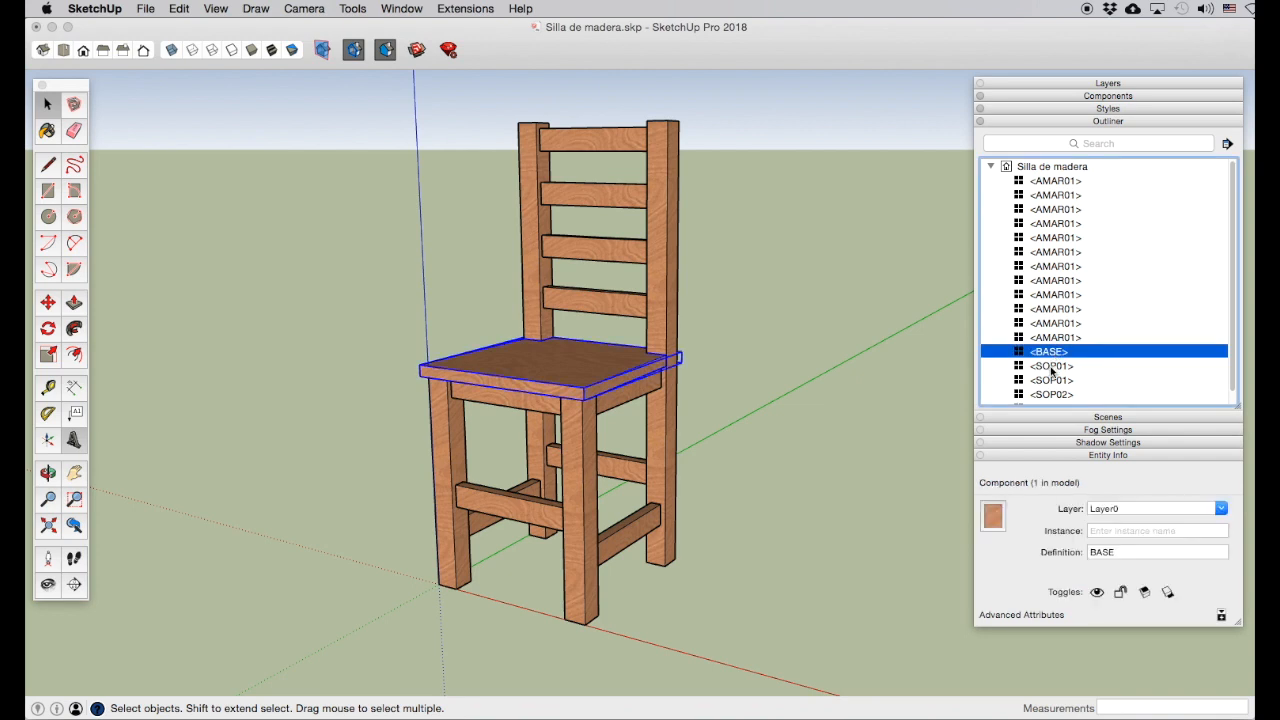
{"action": "left_click", "coordinate": [1062, 368]}
{"action": "left_click", "coordinate": [860, 351]}
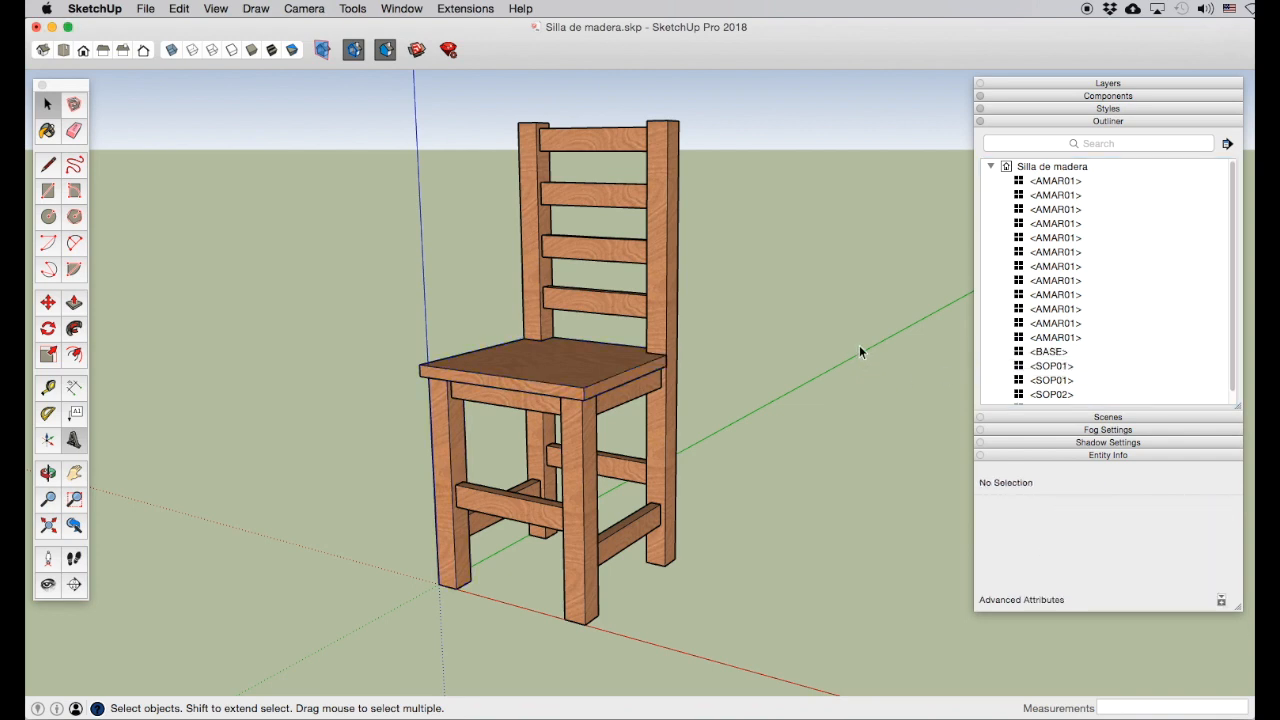
{"action": "left_click", "coordinate": [1102, 122]}
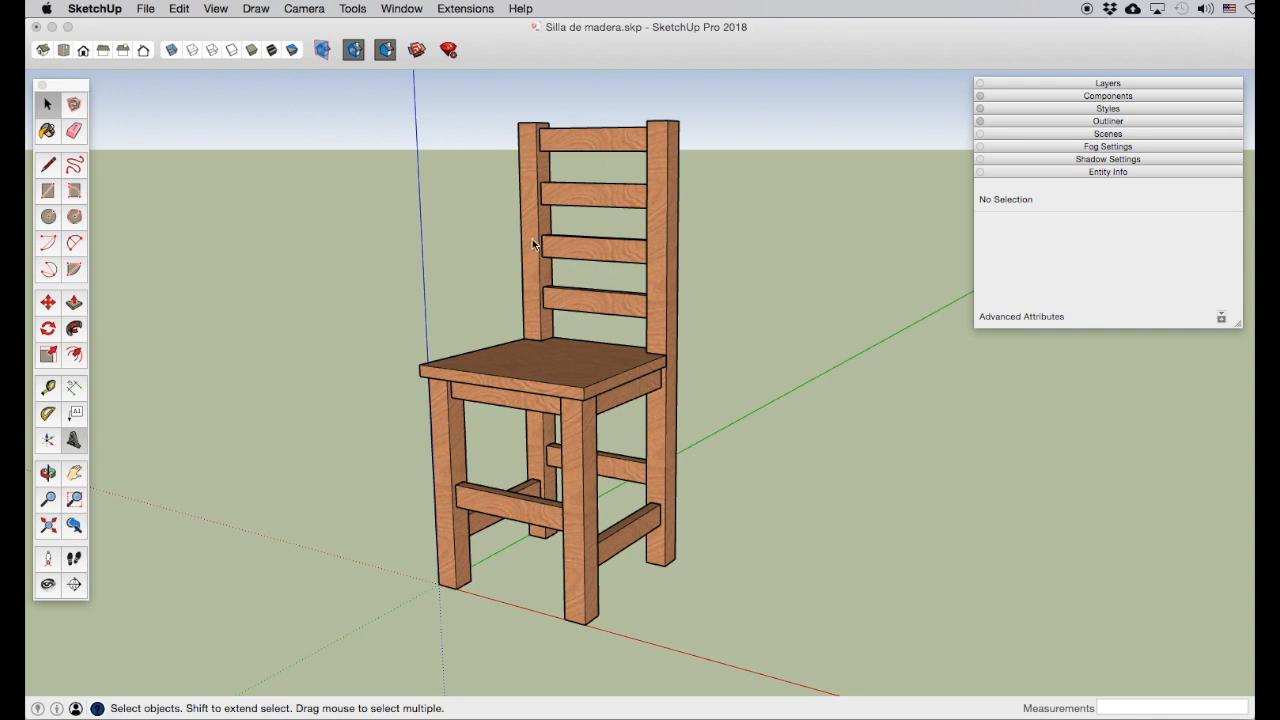
Step: Review the chair's Outliner list and the AMAR01 component's name and description, without placing the component
{"action": "left_click", "coordinate": [1120, 121]}
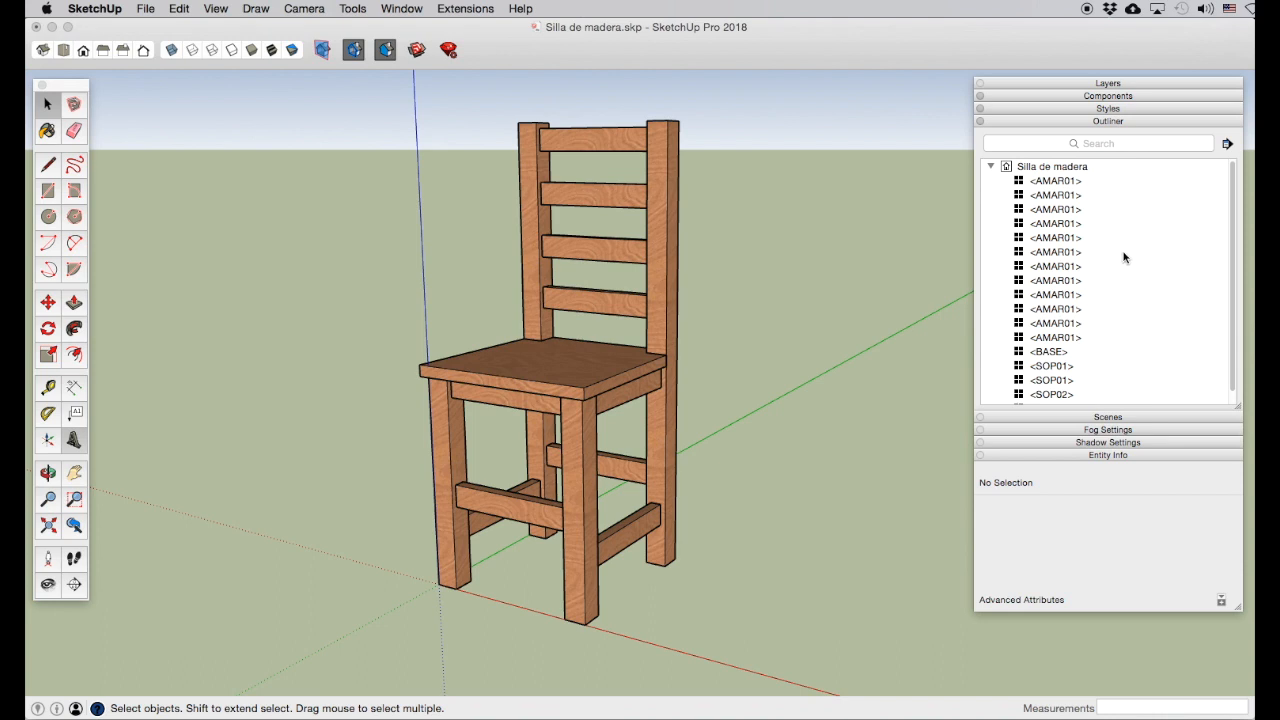
{"action": "left_click", "coordinate": [1107, 122]}
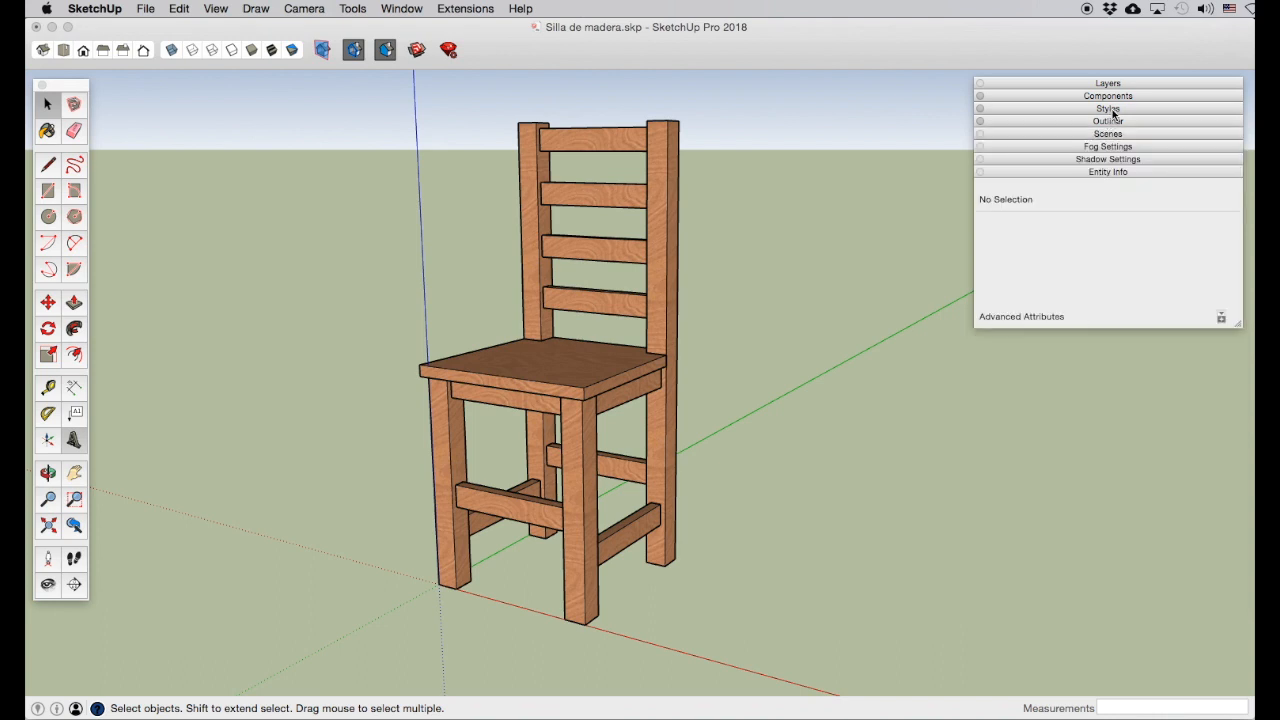
{"action": "left_click", "coordinate": [1108, 96]}
{"action": "left_click", "coordinate": [1075, 245]}
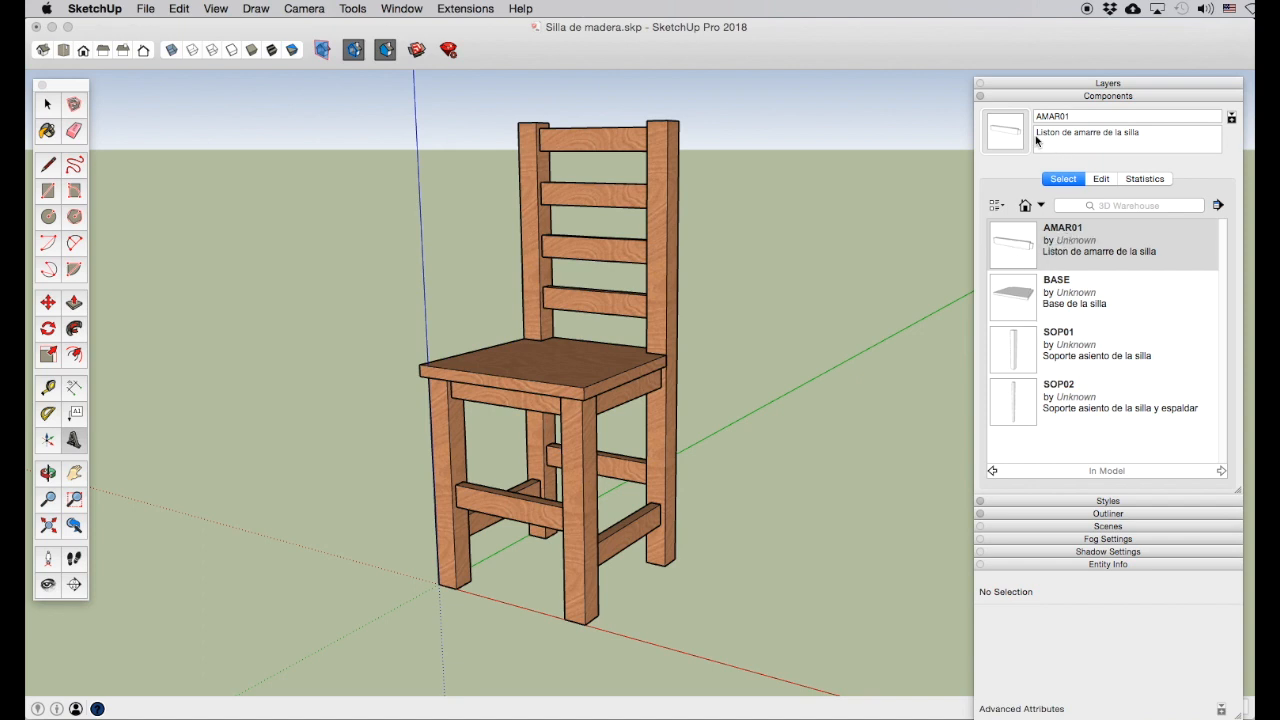
{"action": "left_click", "coordinate": [1108, 96]}
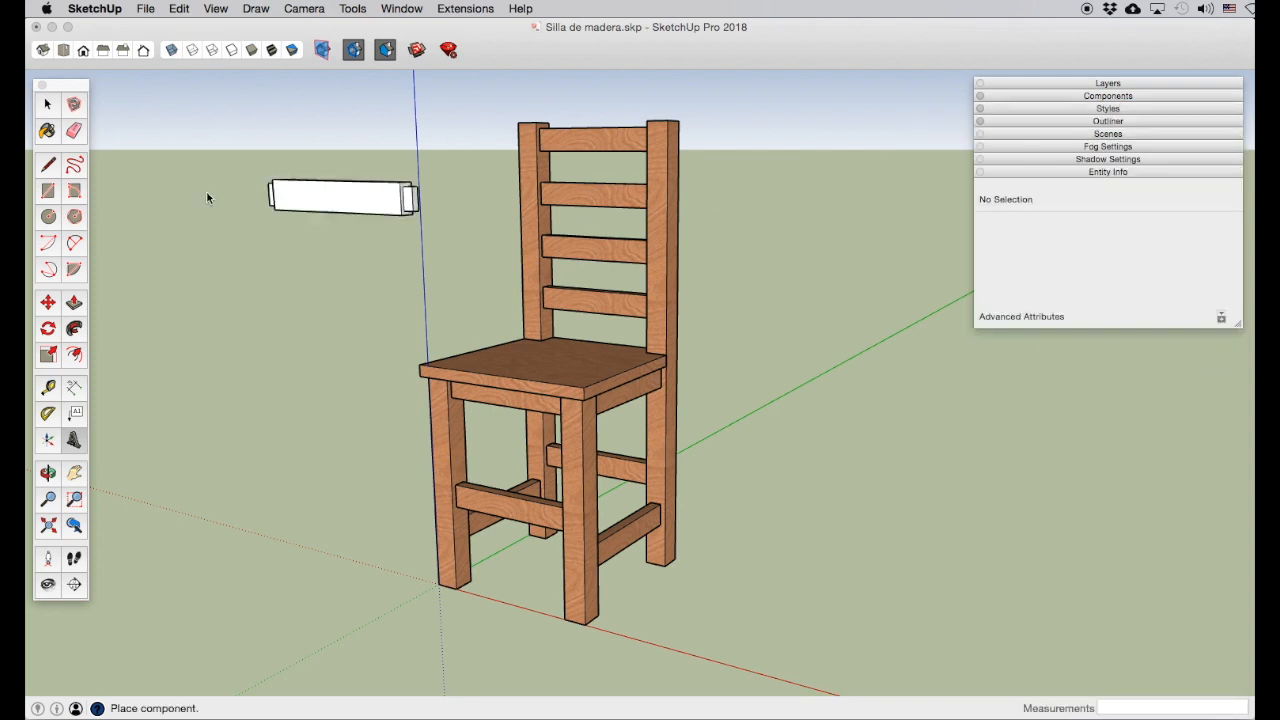
{"action": "left_click", "coordinate": [47, 104]}
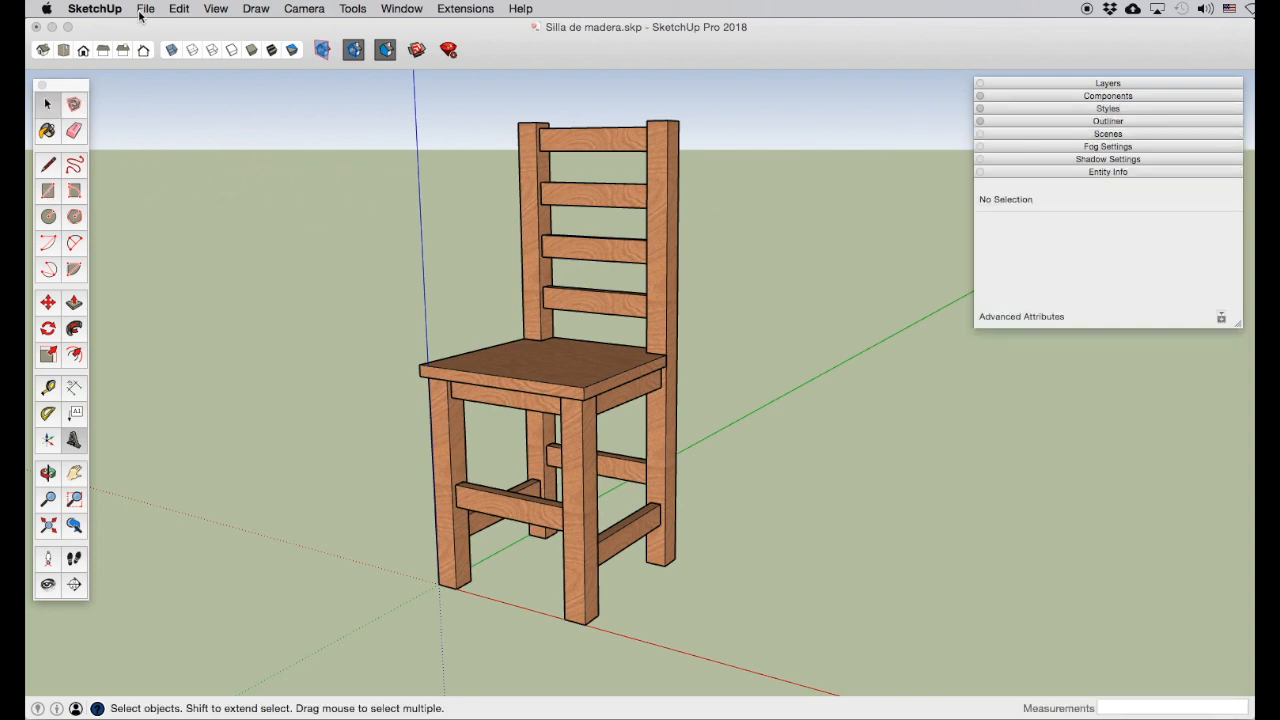
Step: Open Generate Report for the chair model and create a new report template
{"action": "left_click", "coordinate": [145, 8]}
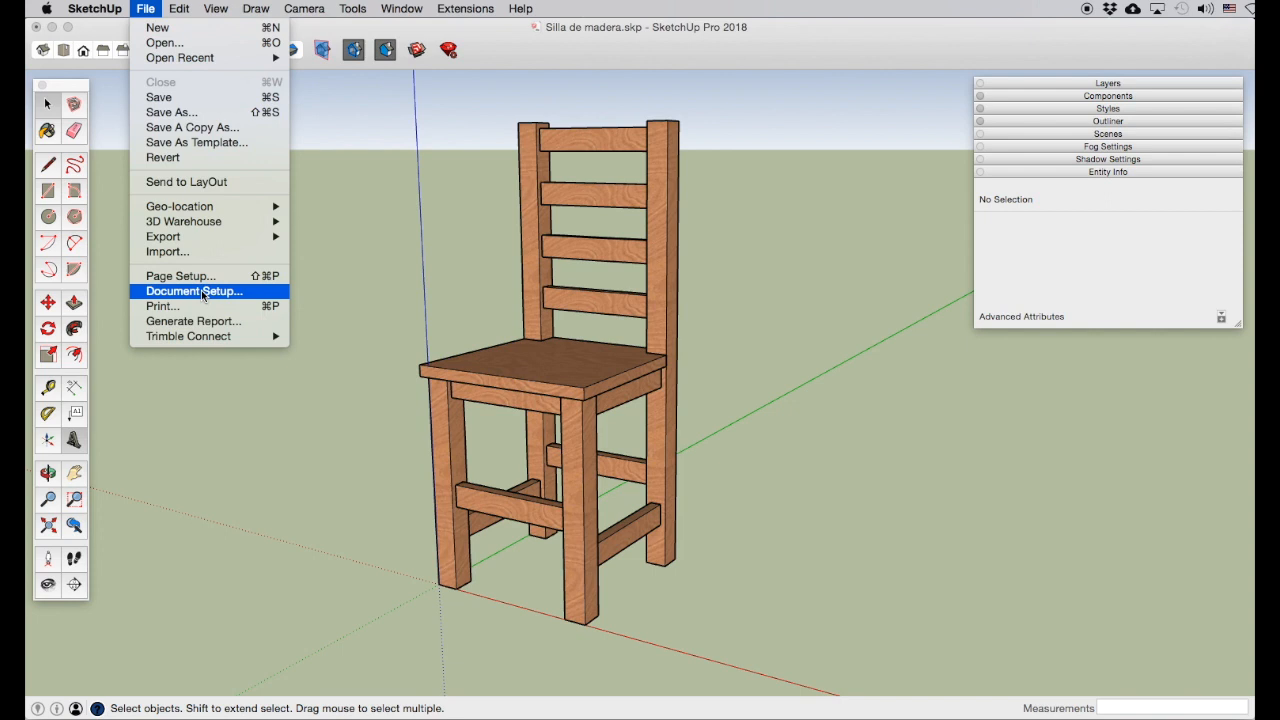
{"action": "left_click", "coordinate": [194, 321]}
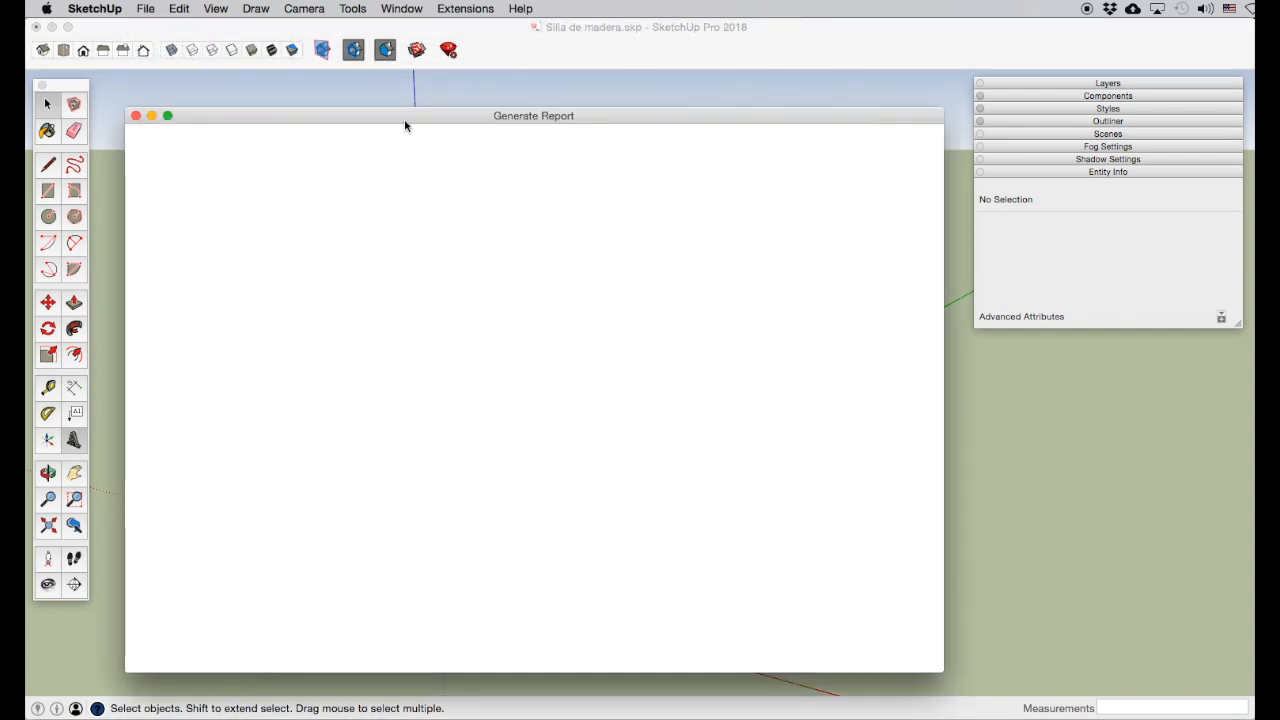
{"action": "left_click_drag", "start_coordinate": [405, 120], "coordinate": [404, 98]}
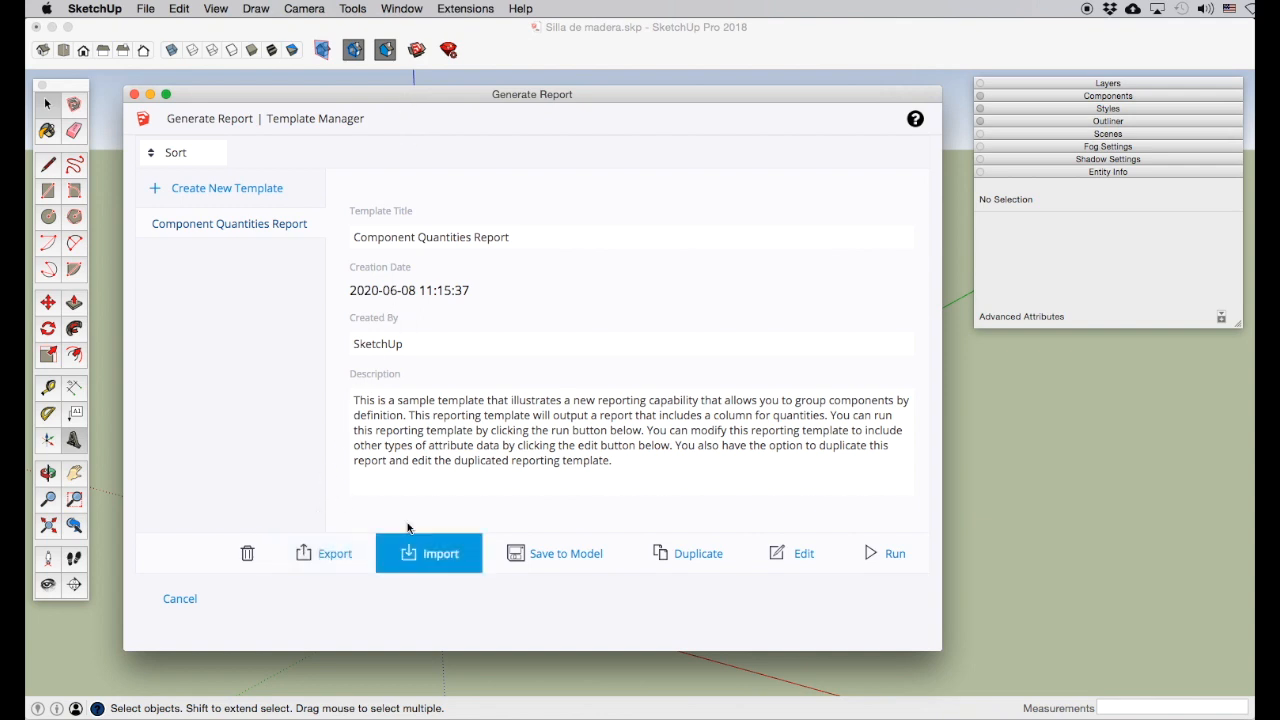
{"action": "left_click", "coordinate": [253, 197]}
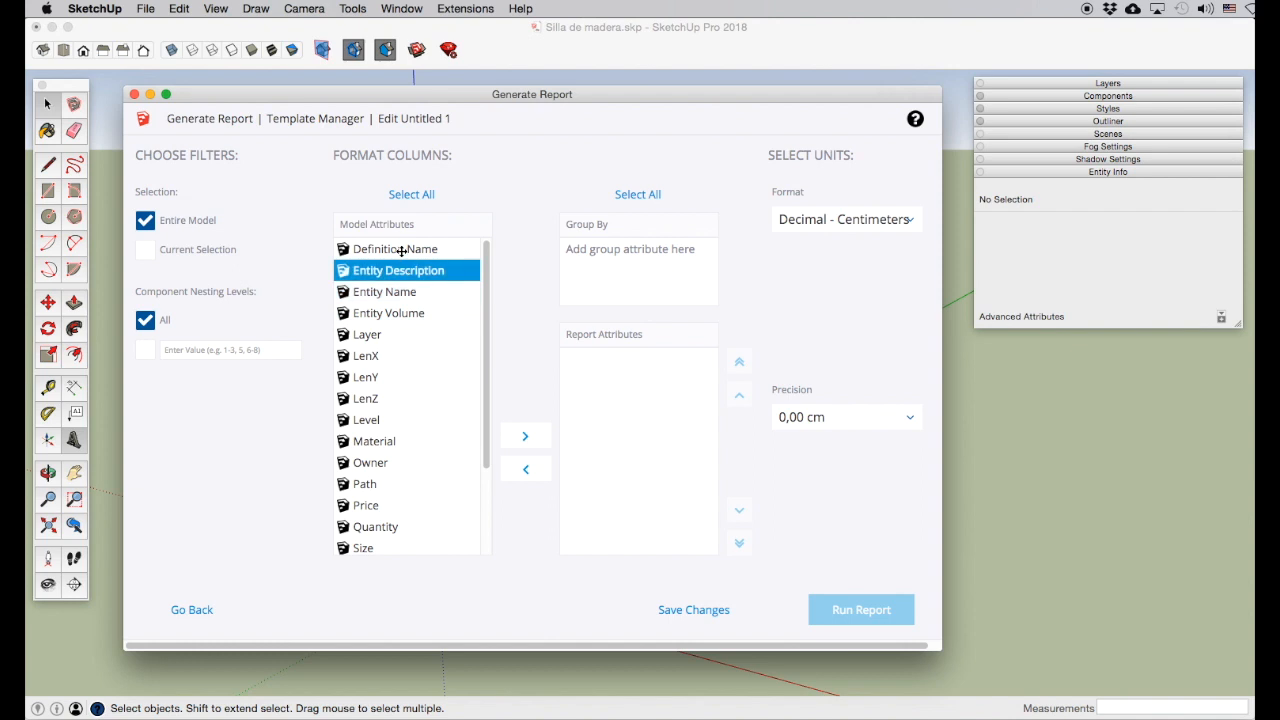
Step: Add Definition Name, Entity Description, LenX, LenY, LenZ and Quantity to the report attributes
{"action": "left_click_drag", "start_coordinate": [407, 256], "coordinate": [609, 360]}
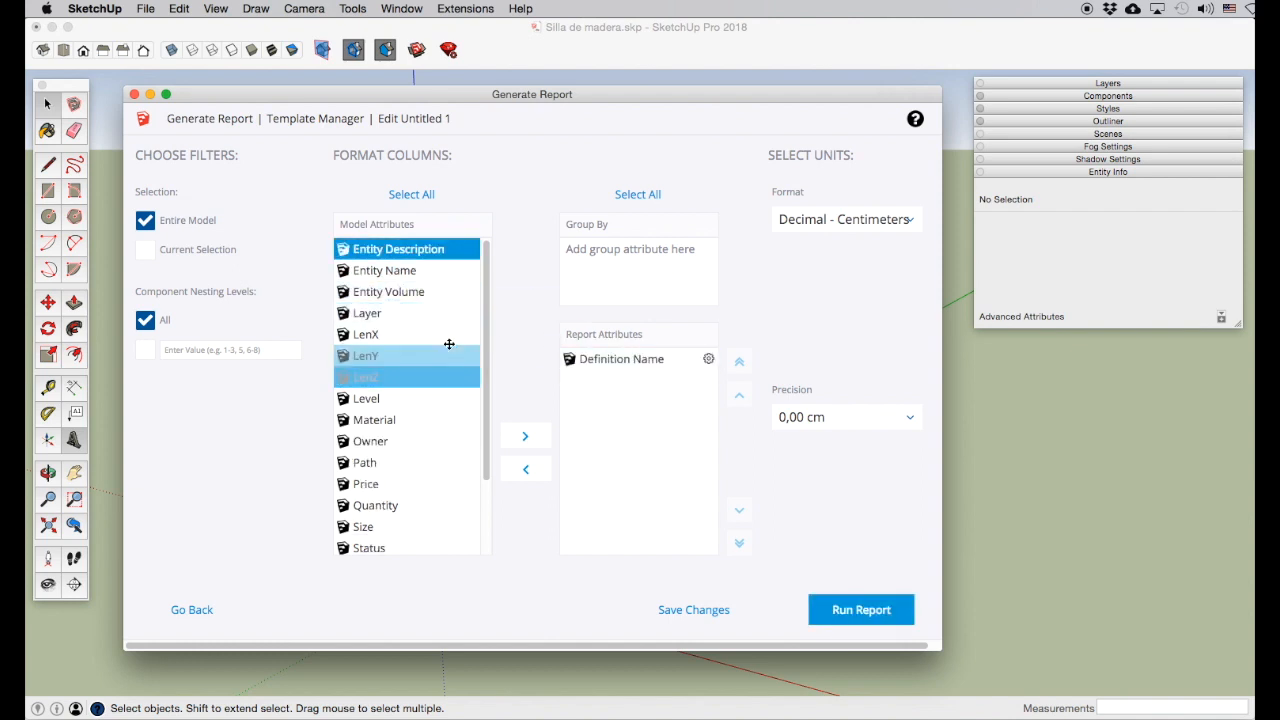
{"action": "left_click_drag", "start_coordinate": [420, 249], "coordinate": [650, 390]}
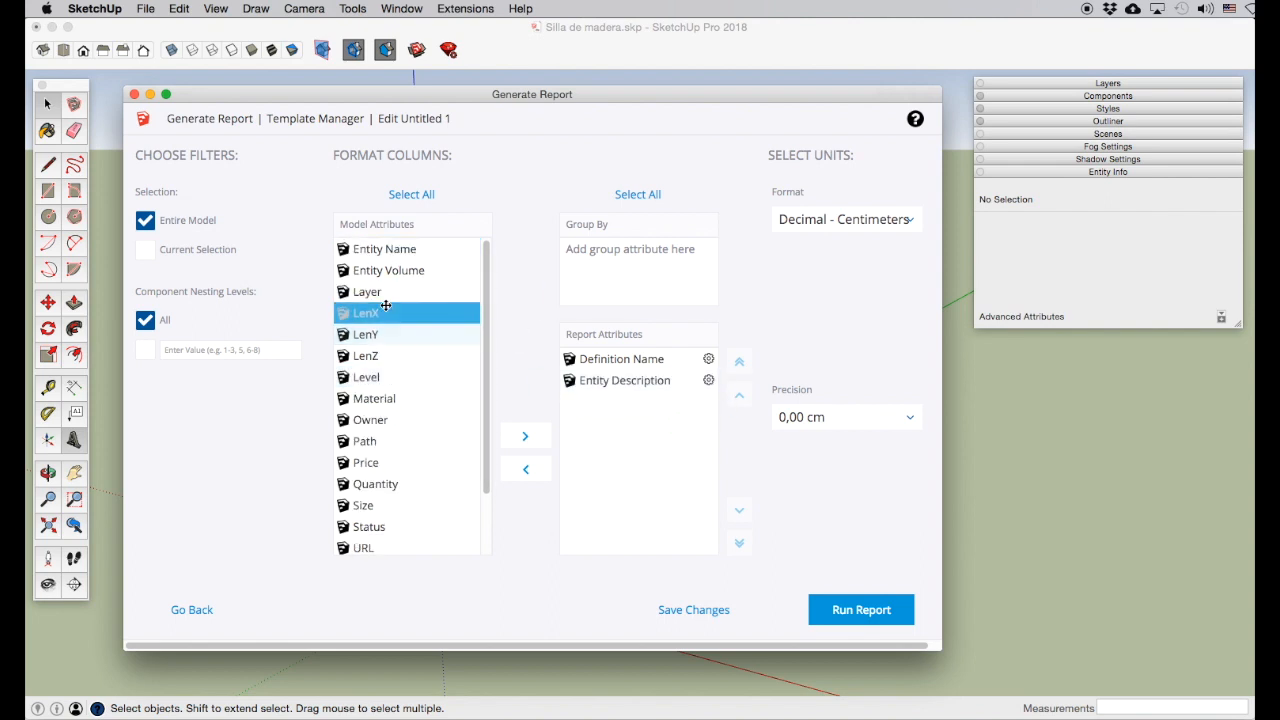
{"action": "left_click_drag", "start_coordinate": [375, 318], "coordinate": [622, 410]}
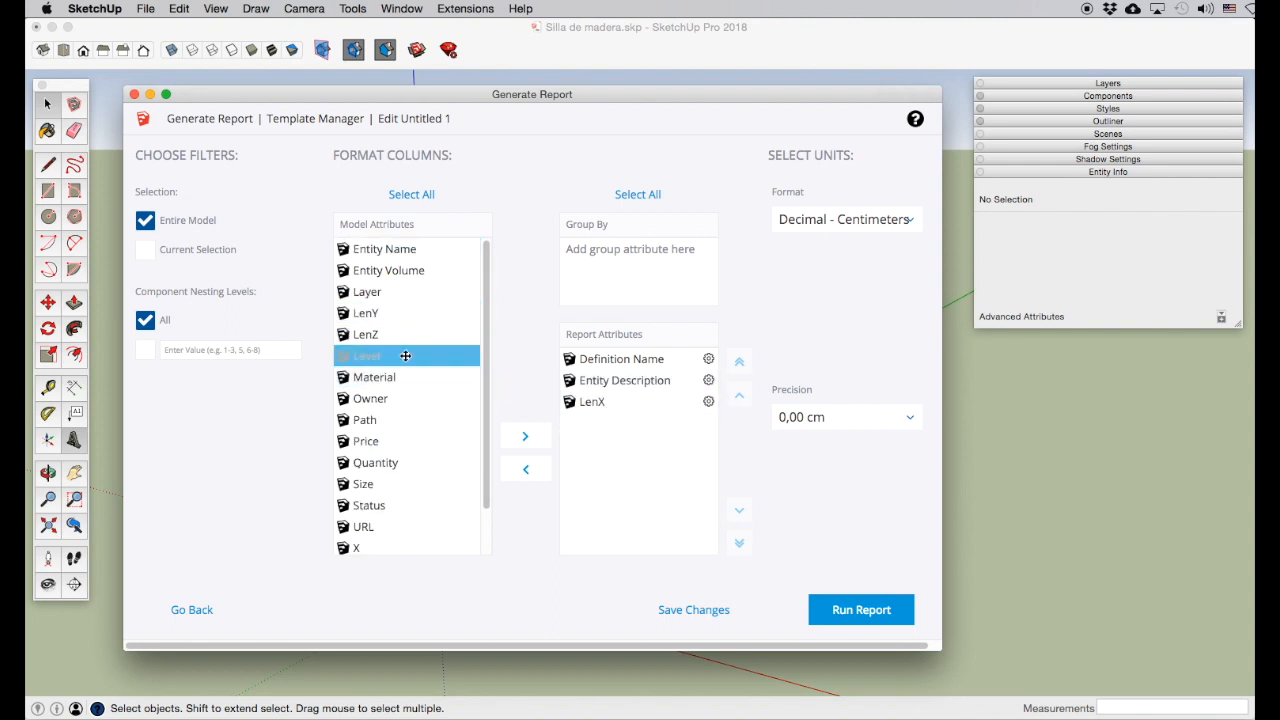
{"action": "left_click_drag", "start_coordinate": [388, 315], "coordinate": [605, 424]}
{"action": "left_click_drag", "start_coordinate": [396, 316], "coordinate": [628, 452]}
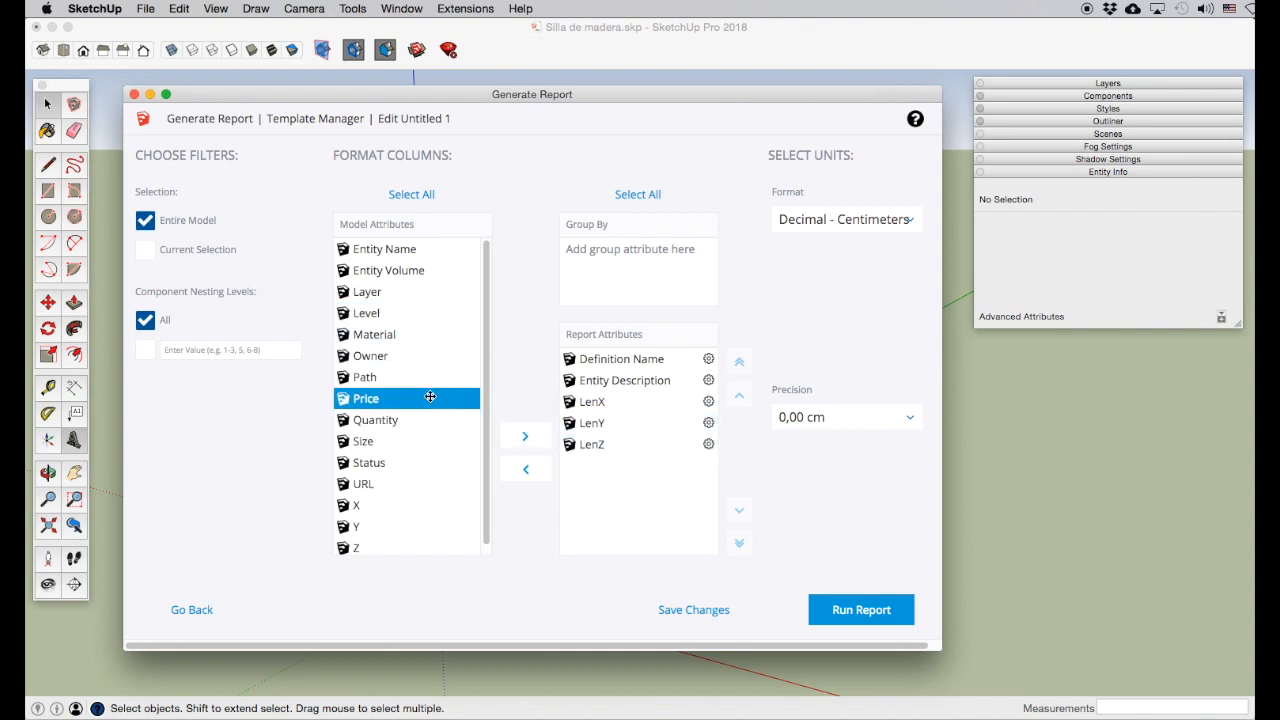
{"action": "left_click_drag", "start_coordinate": [400, 420], "coordinate": [626, 478]}
Step: Group the report by Definition Name and run it
{"action": "left_click", "coordinate": [617, 358]}
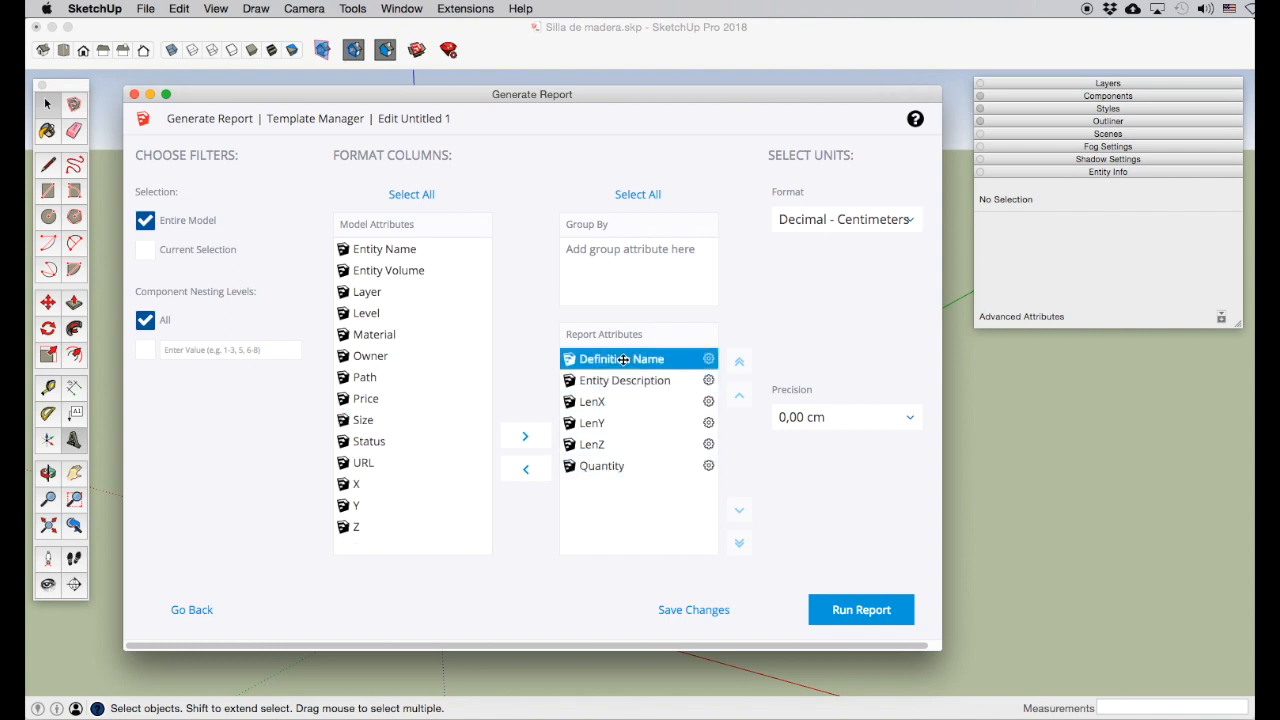
{"action": "left_click_drag", "start_coordinate": [617, 352], "coordinate": [597, 279]}
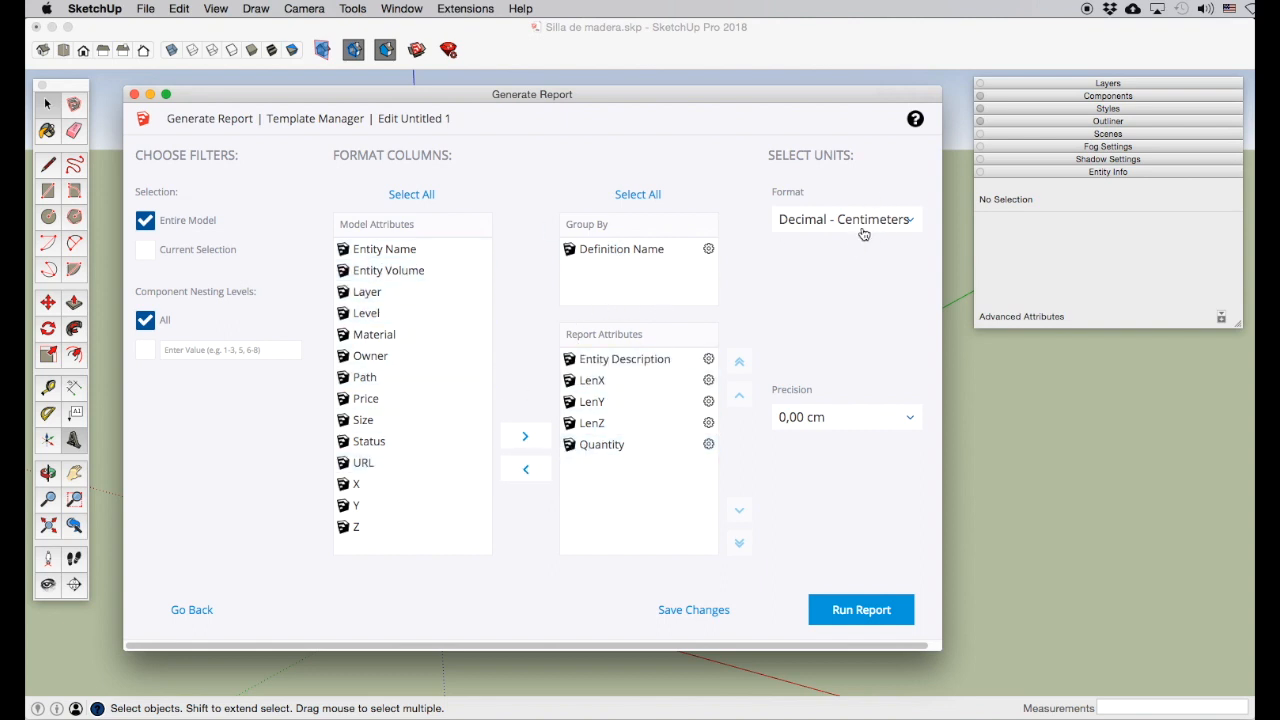
{"action": "left_click", "coordinate": [858, 612]}
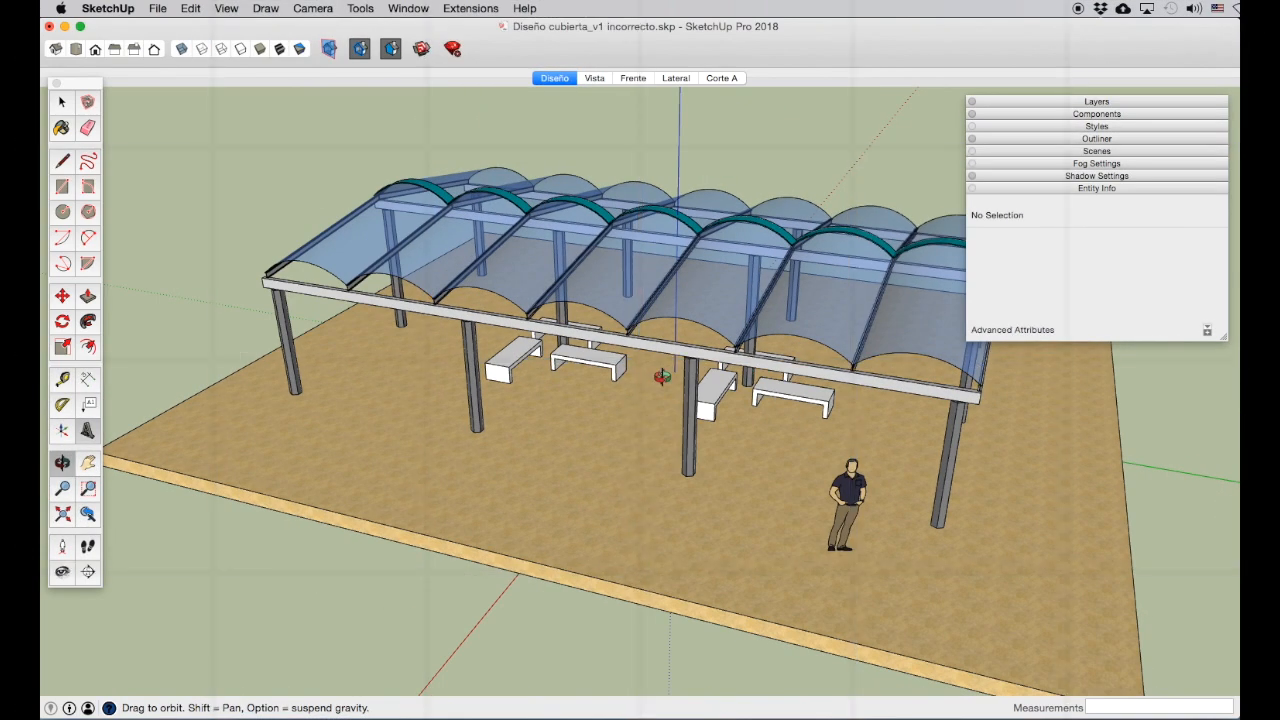
Step: Inspect the roofed pavilion's front columns, checking their object type in Entity Info and their entries in the Outliner
{"action": "left_click_drag", "start_coordinate": [662, 377], "coordinate": [896, 398]}
{"action": "left_click_drag", "start_coordinate": [569, 405], "coordinate": [713, 372]}
{"action": "scroll", "coordinate": [551, 368], "scroll_direction": "down", "scroll_amount": 2}
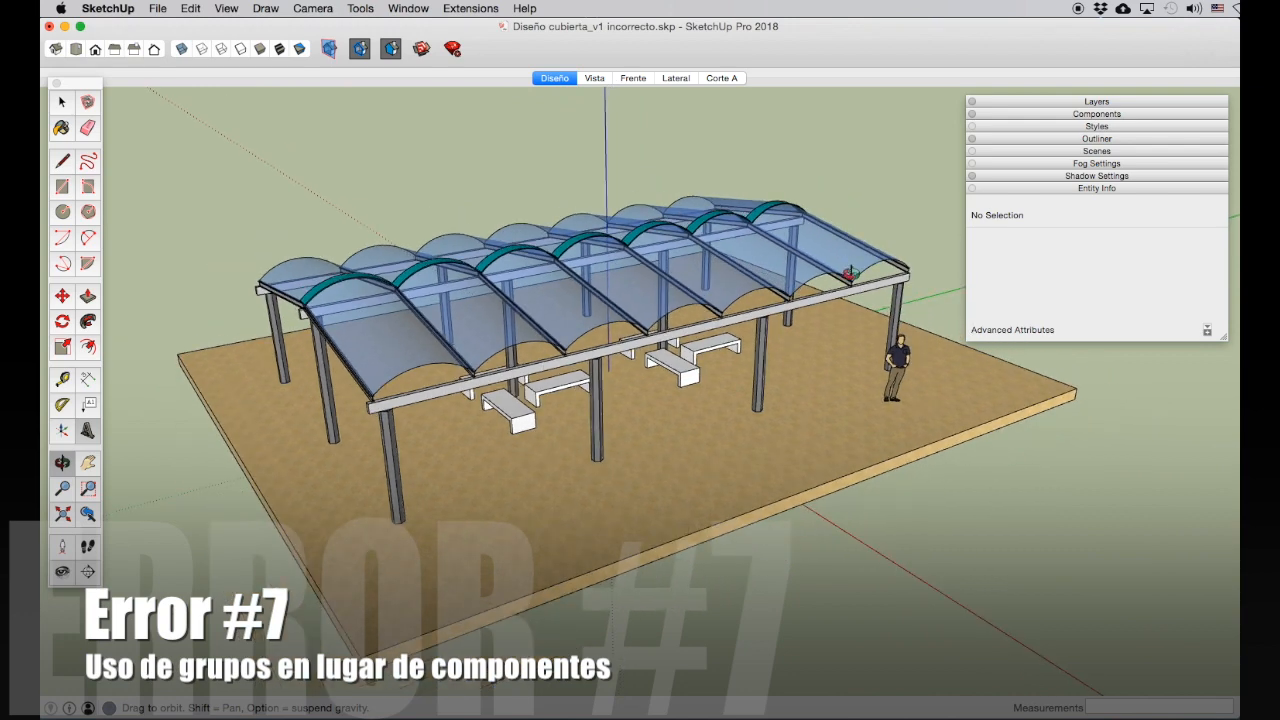
{"action": "left_click", "coordinate": [61, 103]}
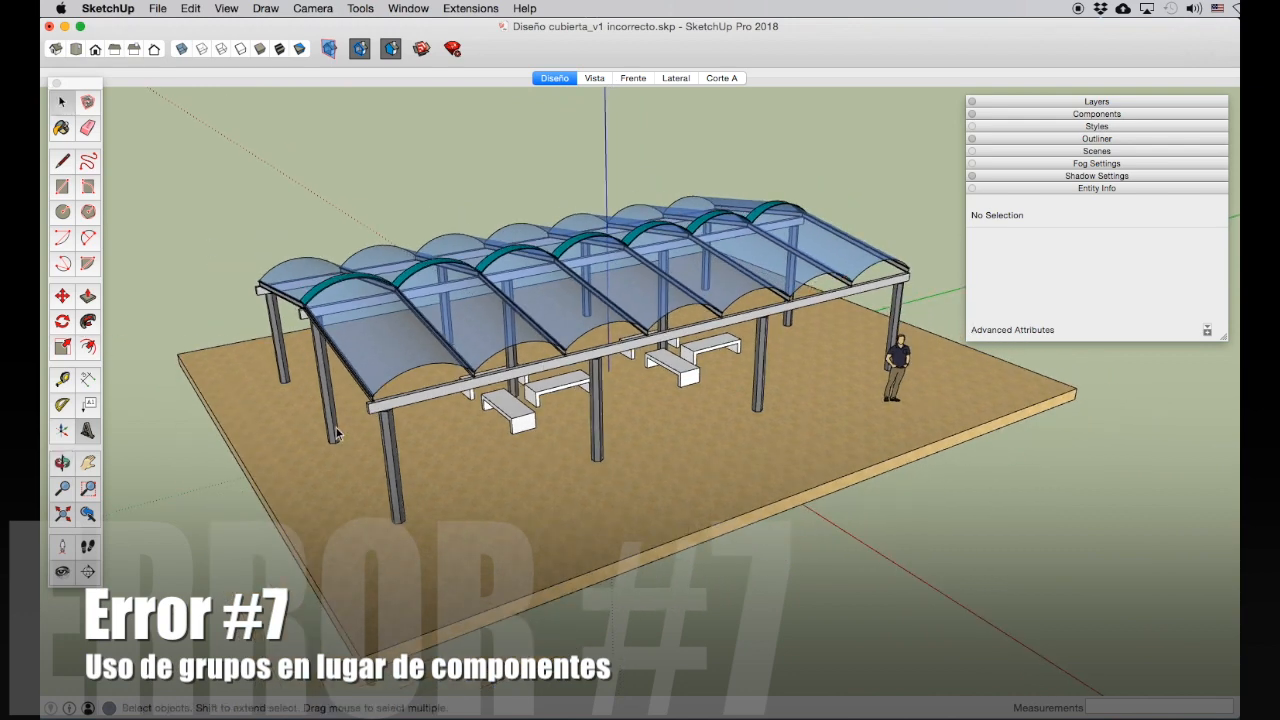
{"action": "left_click", "coordinate": [385, 450]}
{"action": "left_click", "coordinate": [596, 432]}
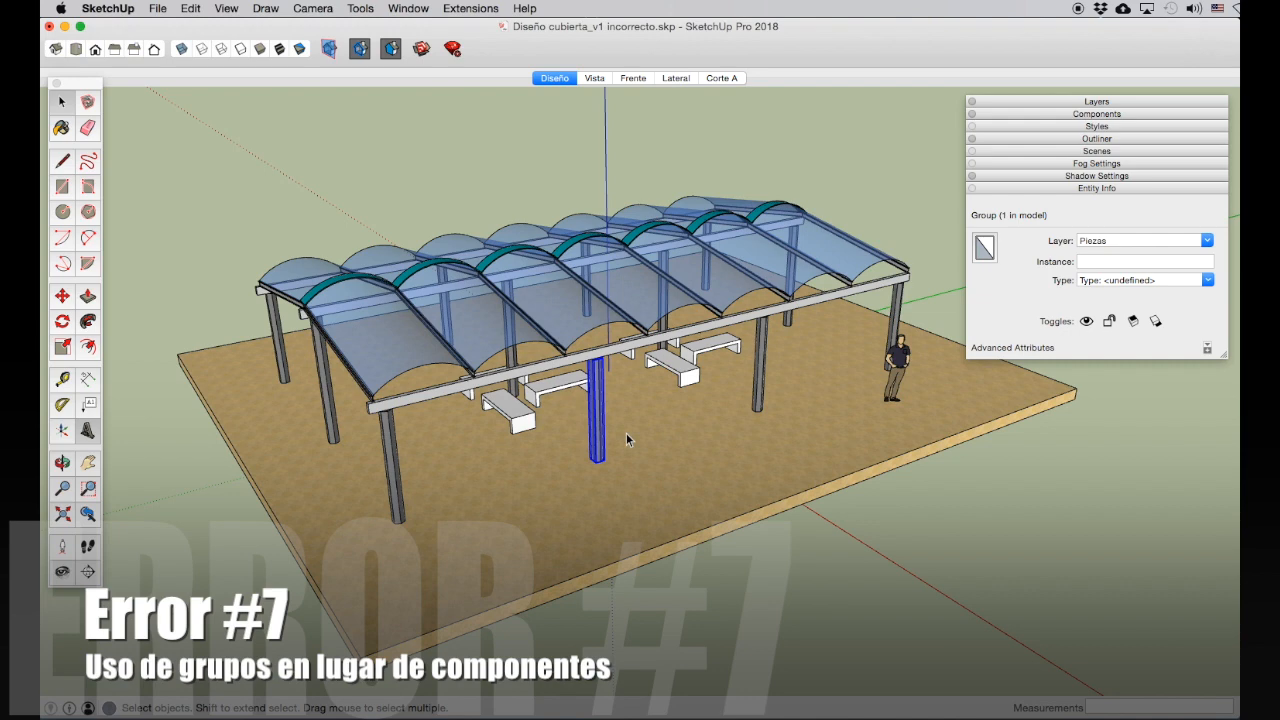
{"action": "left_click", "coordinate": [1112, 140]}
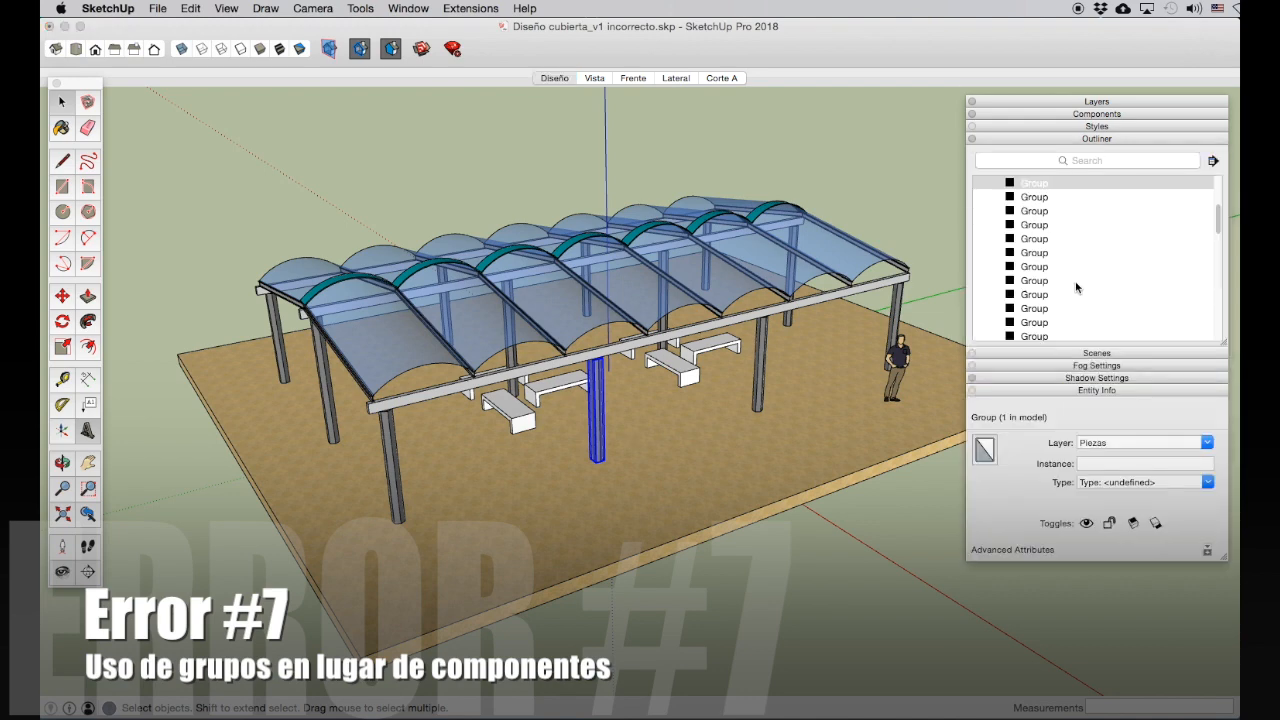
{"action": "left_click", "coordinate": [405, 500]}
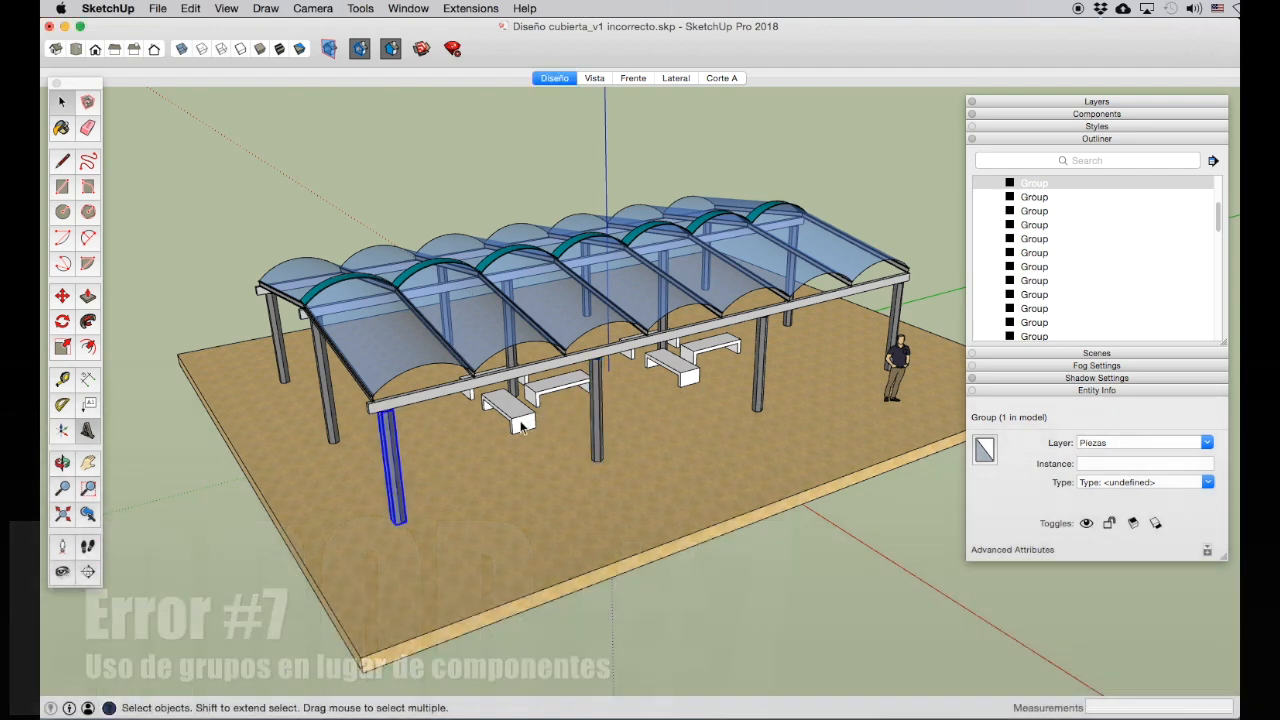
Step: Turn off hiding of similar components and of the rest of the model in the model's component editing display settings
{"action": "left_click", "coordinate": [510, 418]}
{"action": "double_click", "coordinate": [512, 420]}
{"action": "scroll", "coordinate": [491, 424], "scroll_direction": "up", "scroll_amount": 5}
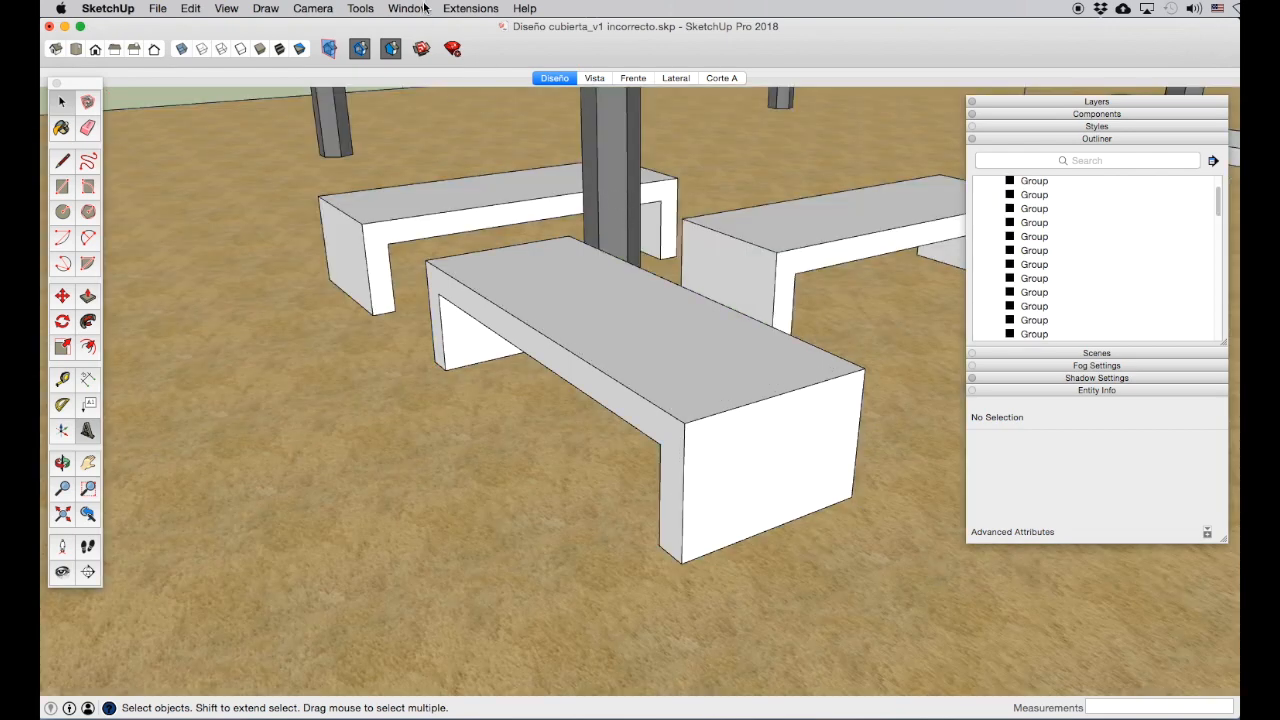
{"action": "left_click", "coordinate": [428, 7]}
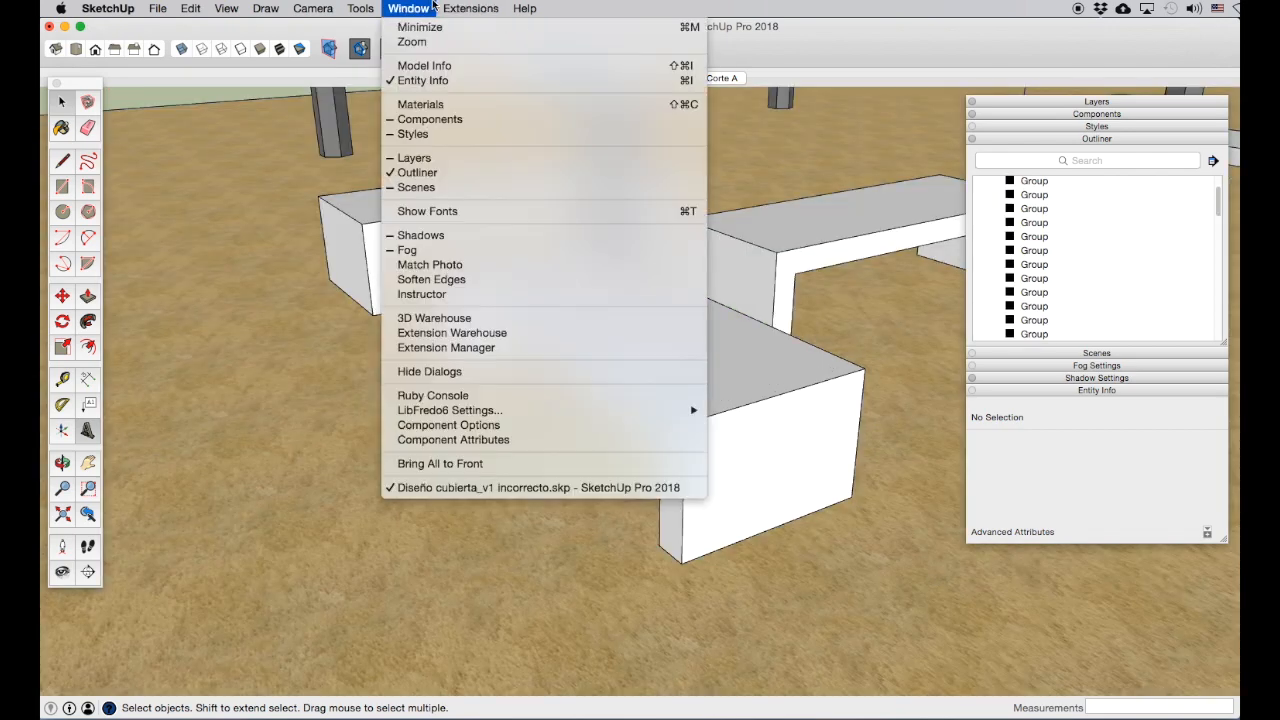
{"action": "left_click", "coordinate": [424, 65]}
{"action": "left_click", "coordinate": [1124, 492]}
{"action": "left_click", "coordinate": [1125, 548]}
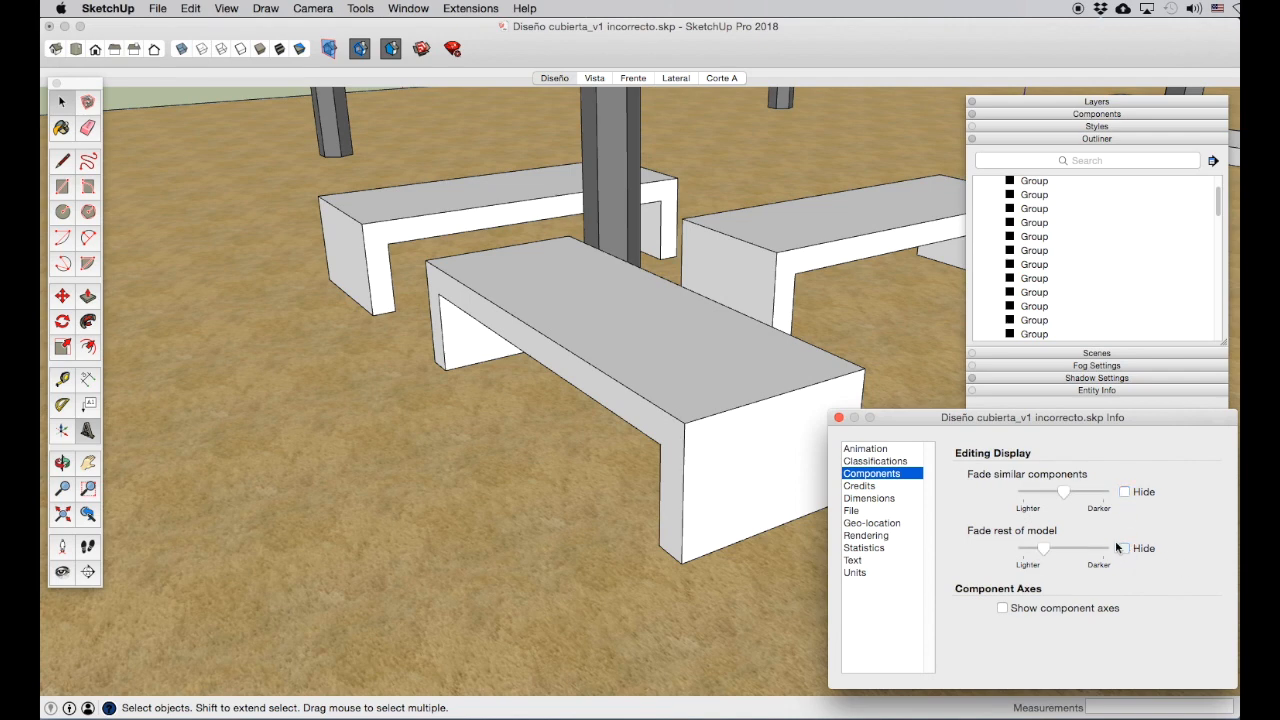
{"action": "left_click", "coordinate": [838, 418]}
Step: Open the front bench group for editing, move the seat's underside face down about 0.2 m, and leave the group
{"action": "left_click", "coordinate": [635, 380]}
{"action": "double_click", "coordinate": [610, 392]}
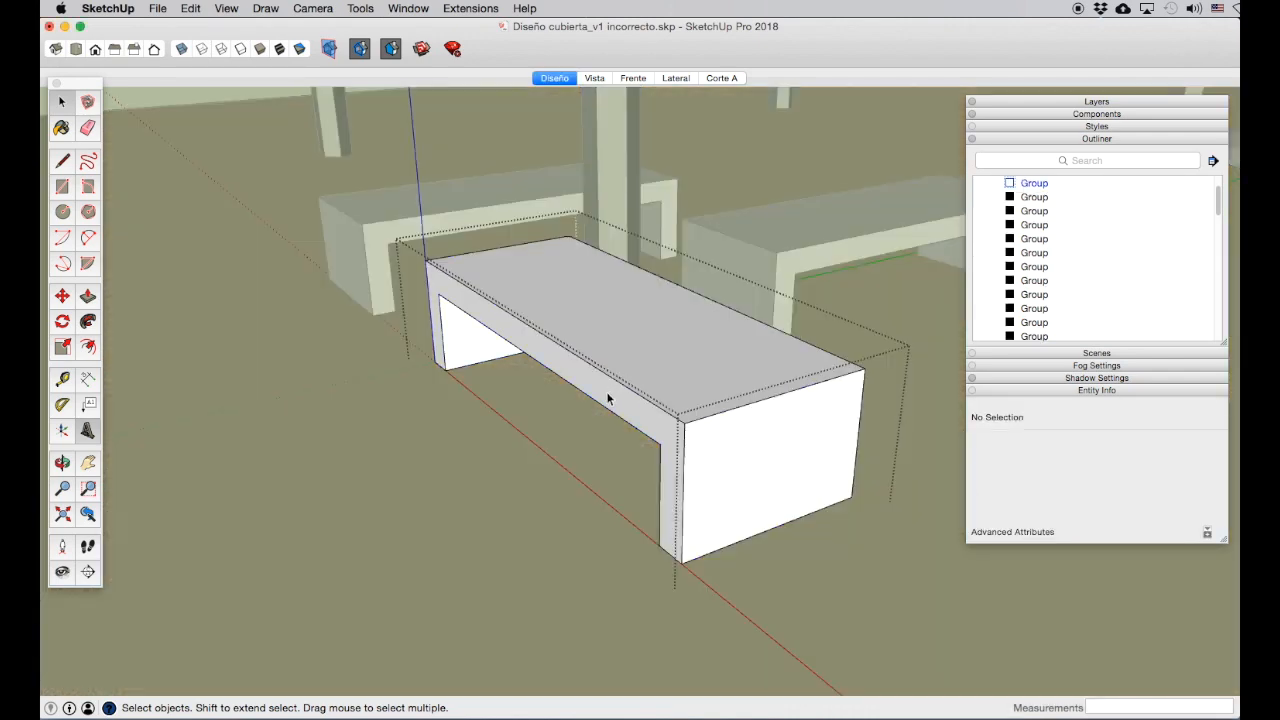
{"action": "scroll", "coordinate": [609, 405], "scroll_direction": "up", "scroll_amount": 3}
{"action": "left_click", "coordinate": [62, 464]}
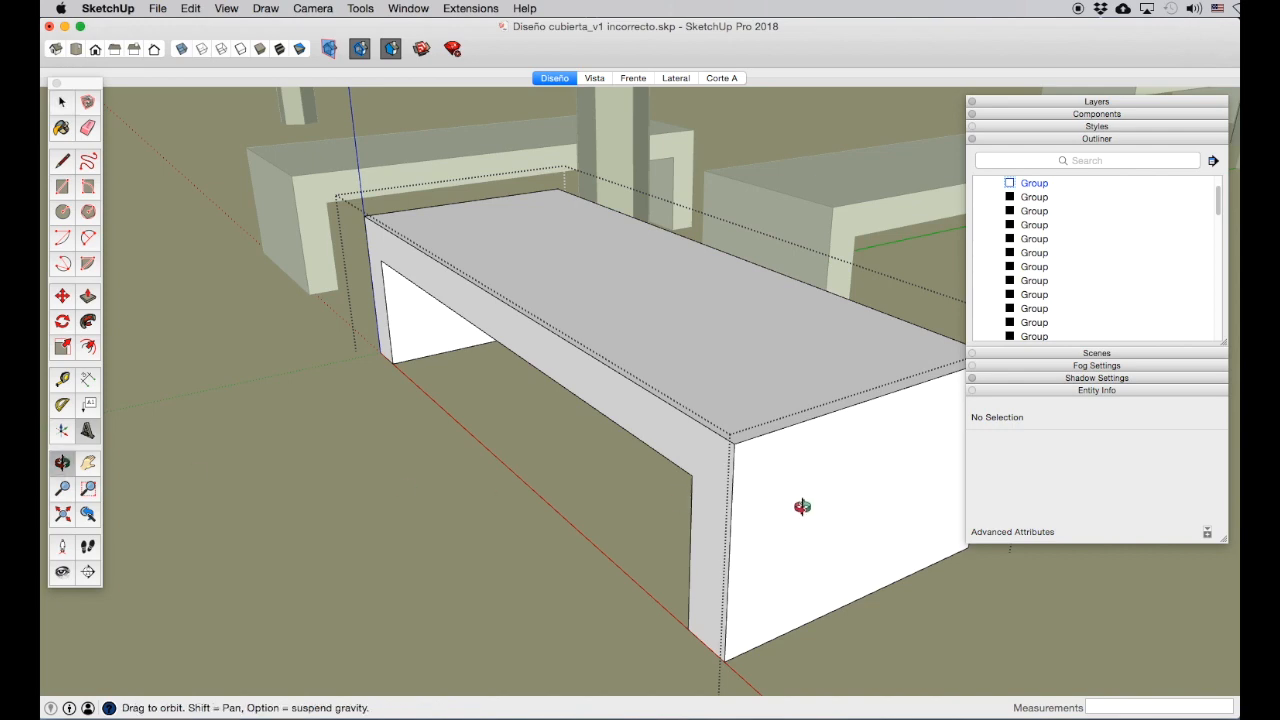
{"action": "left_click_drag", "start_coordinate": [803, 507], "coordinate": [906, 491]}
{"action": "left_click_drag", "start_coordinate": [380, 337], "coordinate": [414, 227]}
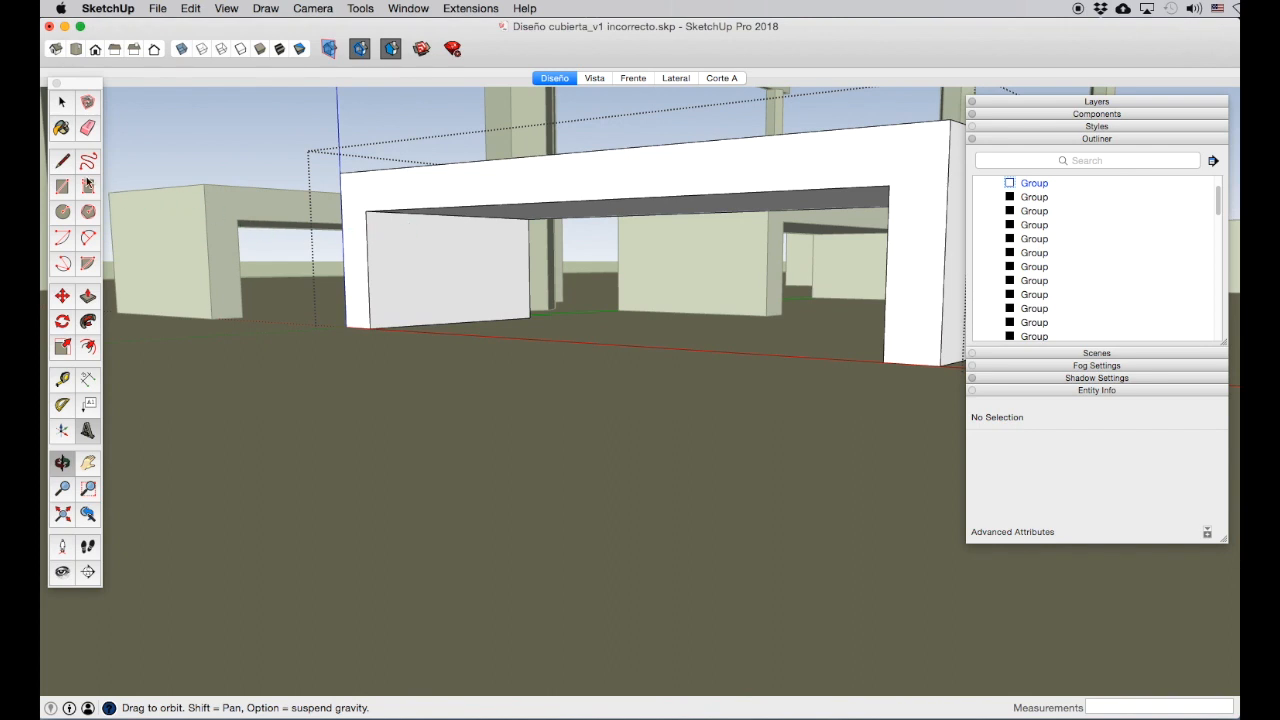
{"action": "left_click", "coordinate": [61, 104]}
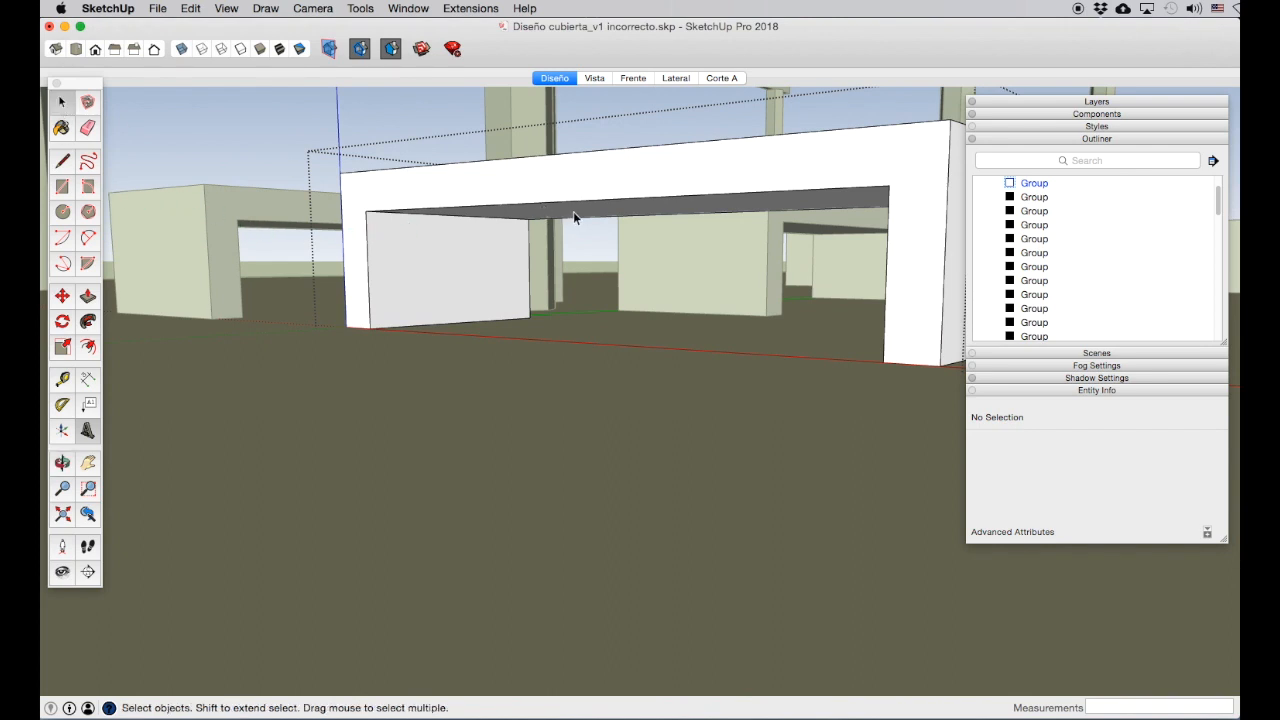
{"action": "double_click", "coordinate": [573, 211]}
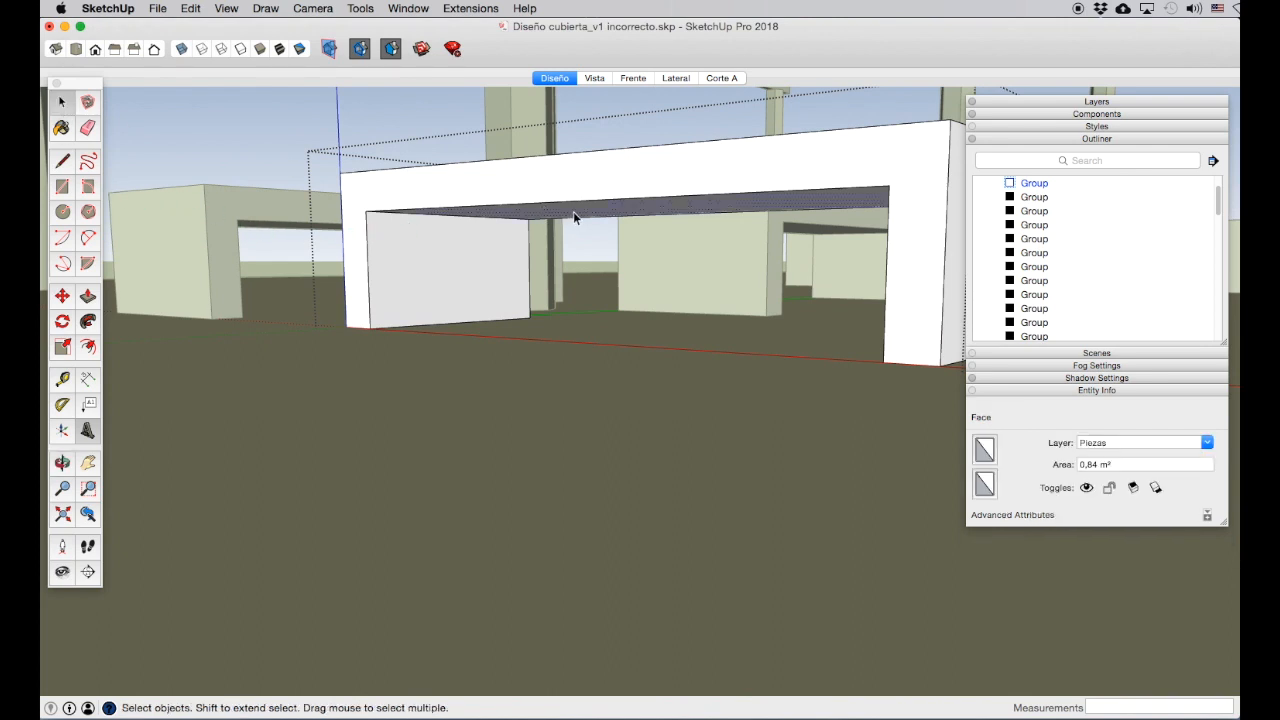
{"action": "left_click", "coordinate": [62, 296]}
{"action": "left_click", "coordinate": [366, 211]}
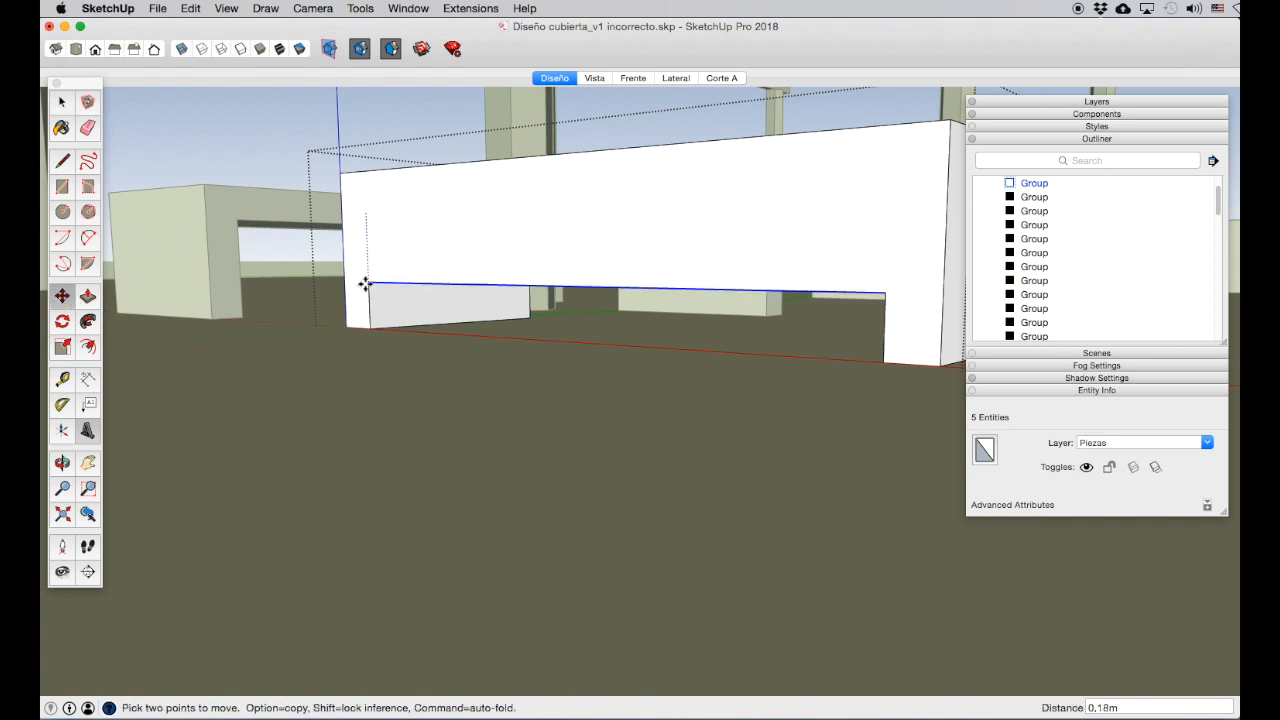
{"action": "left_click", "coordinate": [366, 291]}
{"action": "left_click", "coordinate": [62, 101]}
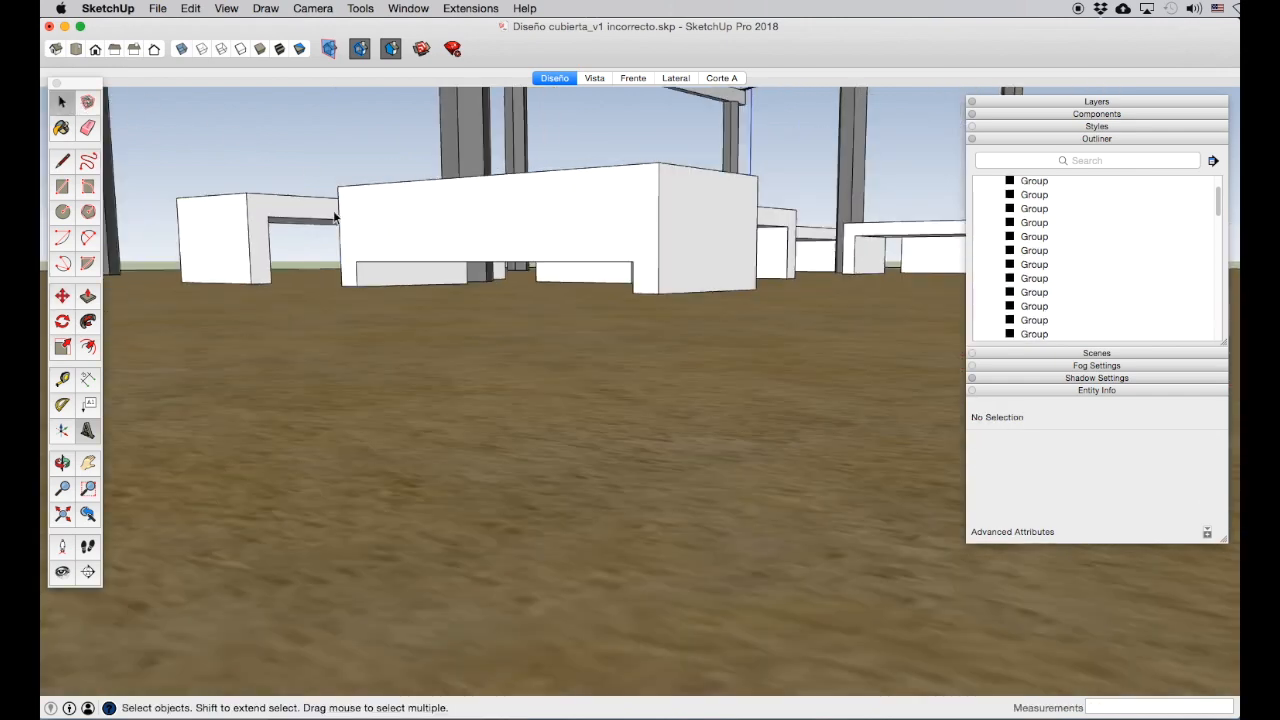
Step: Compare the edited bench with the neighbouring benches, then view the whole pavilion
{"action": "scroll", "coordinate": [333, 212], "scroll_direction": "down", "scroll_amount": 5}
{"action": "scroll", "coordinate": [353, 197], "scroll_direction": "up", "scroll_amount": 6}
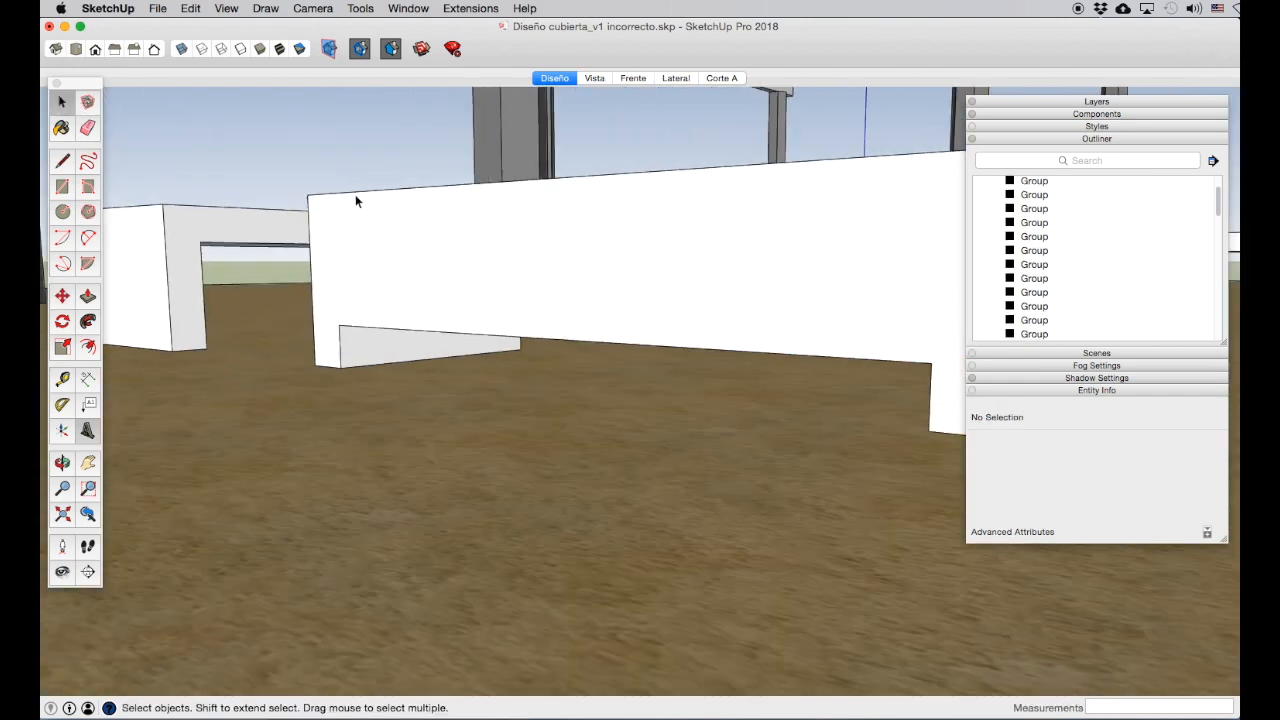
{"action": "scroll", "coordinate": [256, 385], "scroll_direction": "down", "scroll_amount": 3}
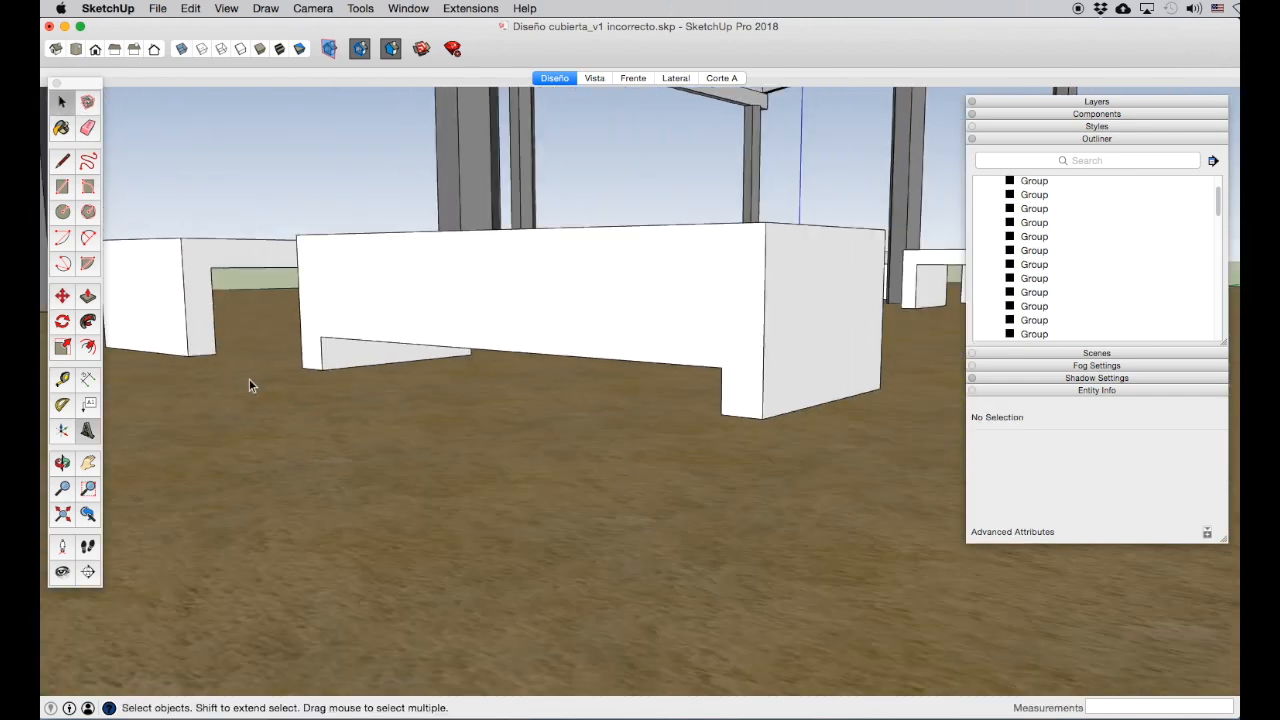
{"action": "left_click", "coordinate": [62, 515]}
{"action": "left_click", "coordinate": [62, 462]}
{"action": "left_click_drag", "start_coordinate": [420, 430], "coordinate": [699, 399]}
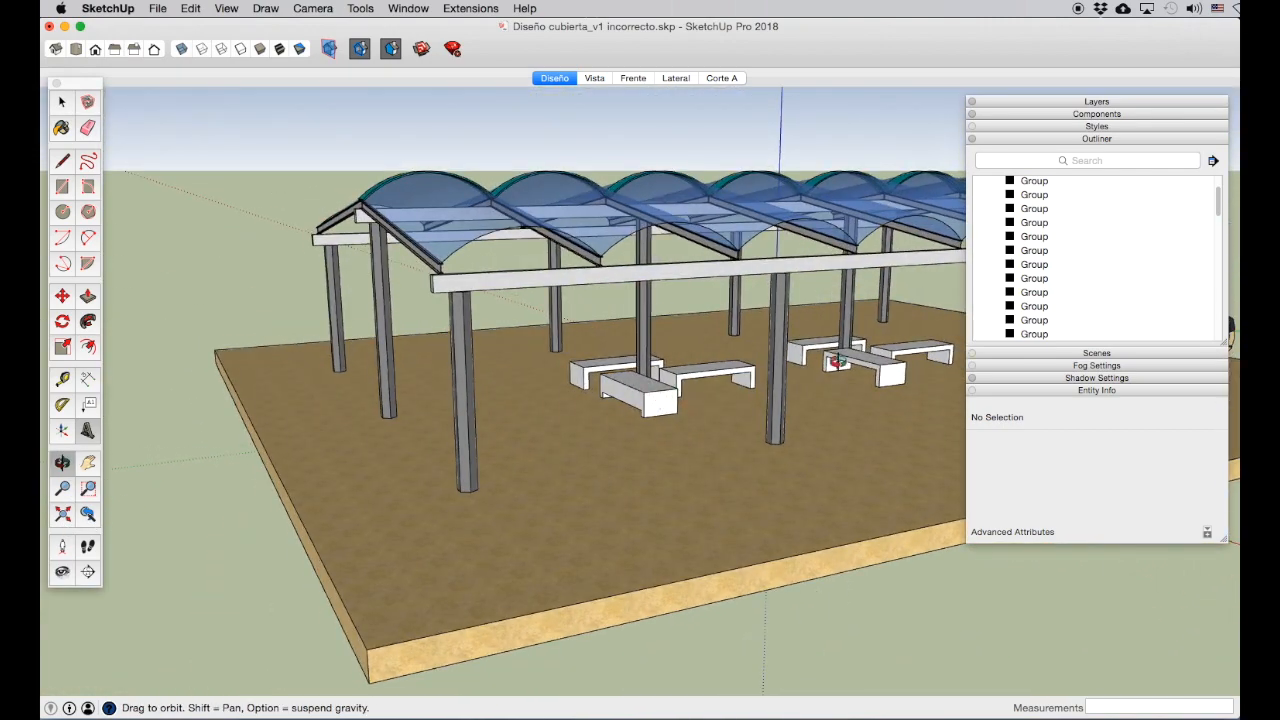
Step: Open the front longitudinal beam's group for editing and begin a Push/Pull on its long outer face
{"action": "scroll", "coordinate": [520, 377], "scroll_direction": "up", "scroll_amount": 5}
{"action": "left_click_drag", "start_coordinate": [490, 377], "coordinate": [550, 412]}
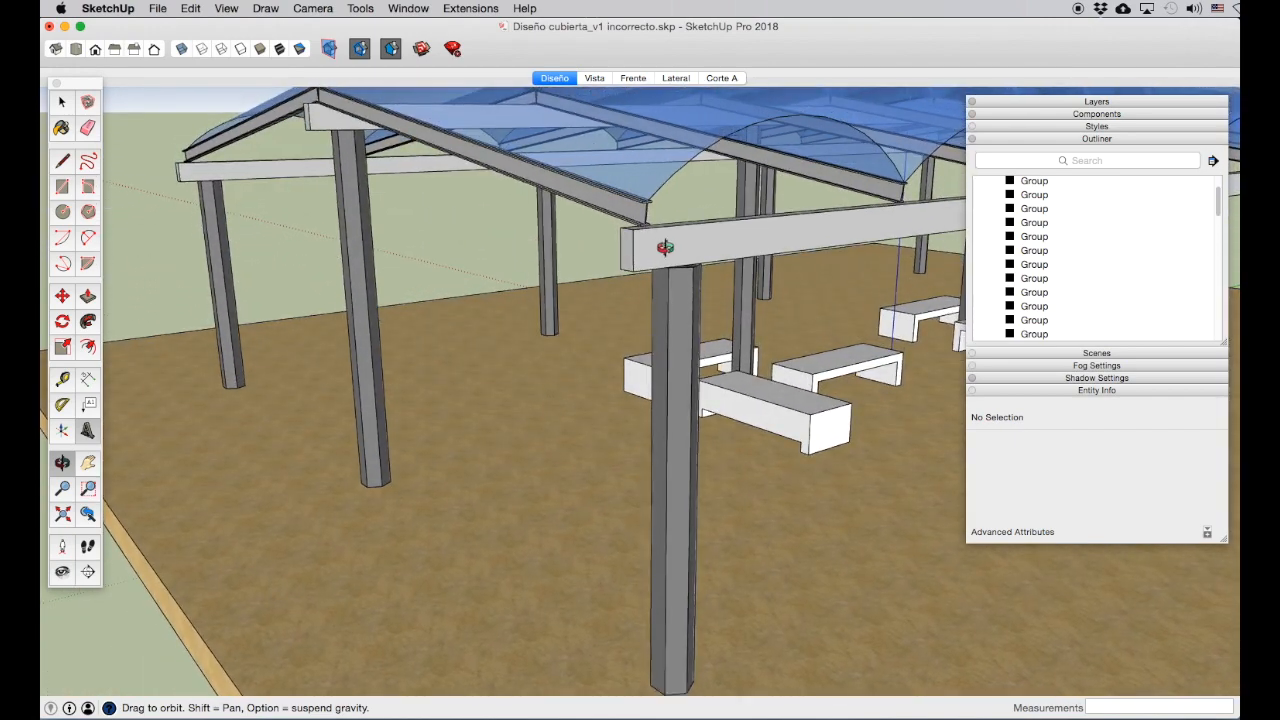
{"action": "left_click", "coordinate": [63, 102]}
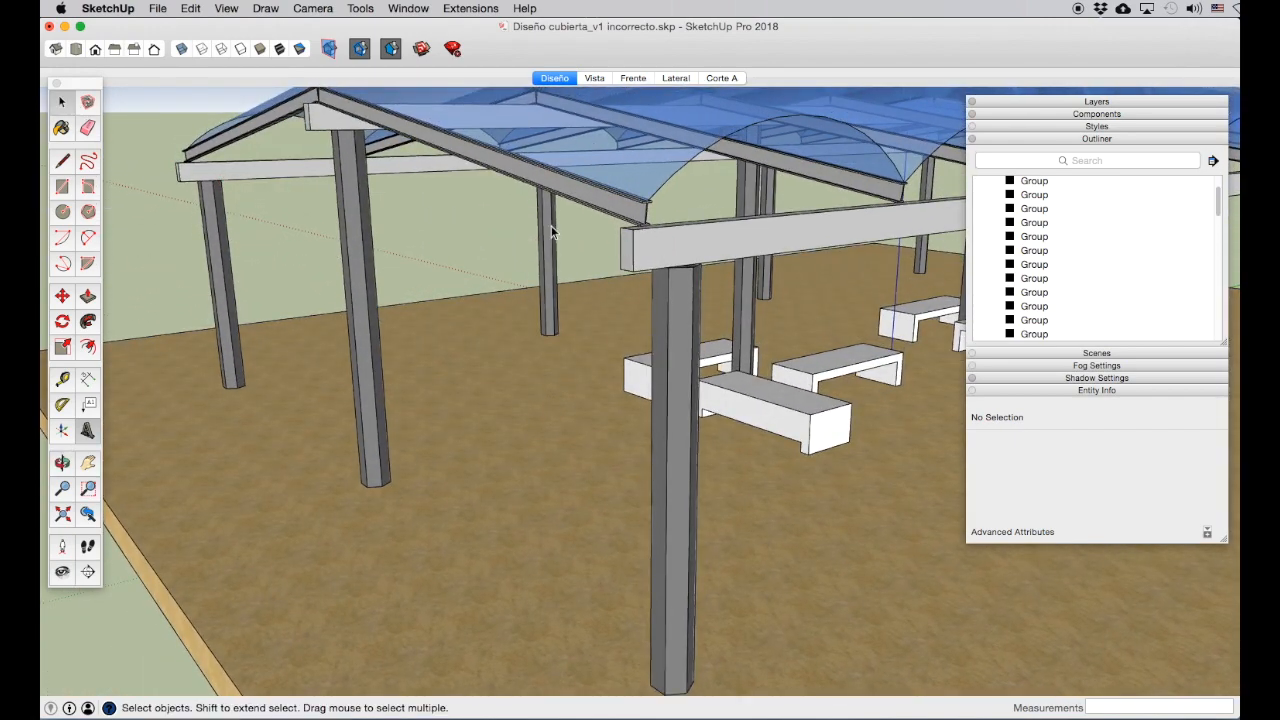
{"action": "double_click", "coordinate": [649, 248]}
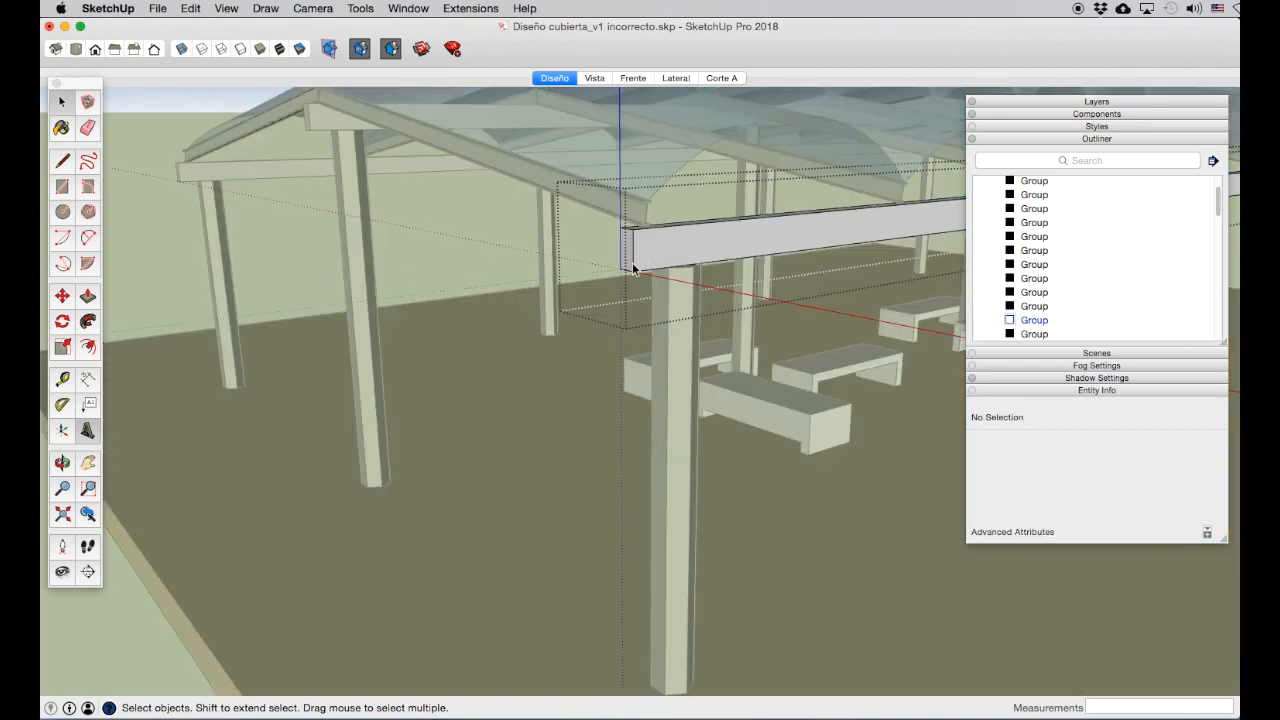
{"action": "left_click", "coordinate": [87, 297]}
{"action": "left_click", "coordinate": [649, 266]}
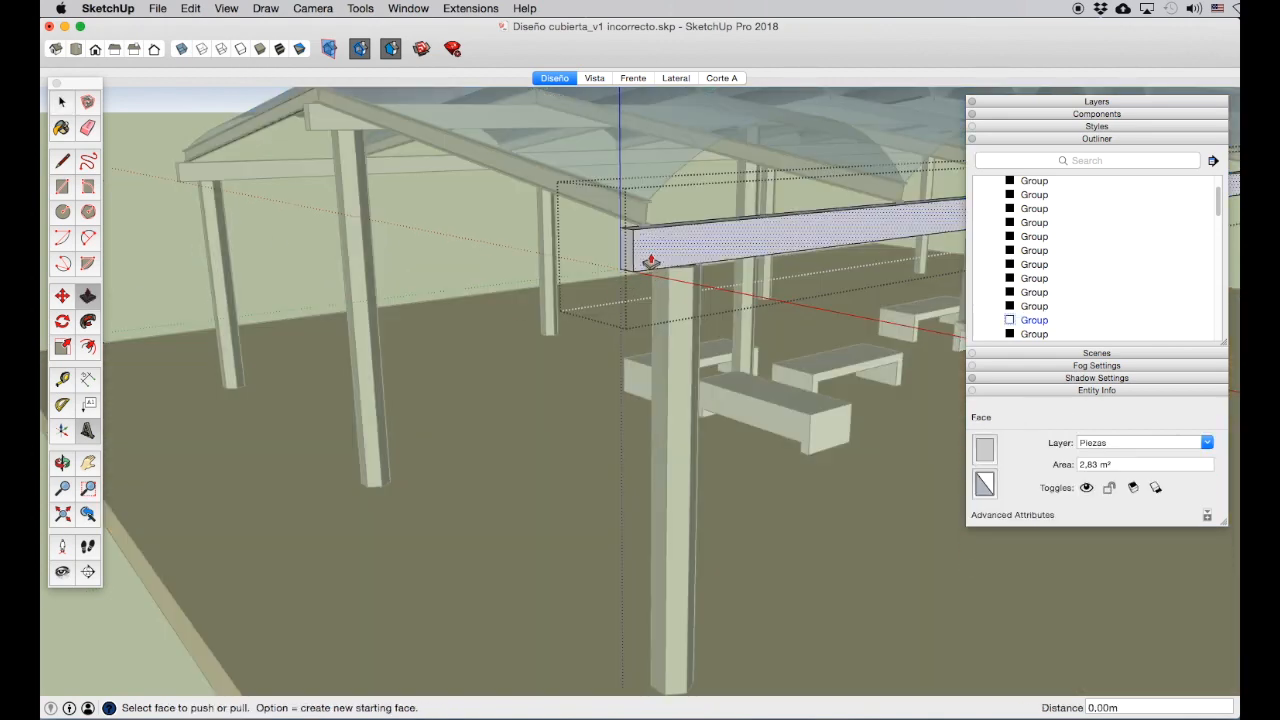
Step: Push/Pull the long side face of the roof's edge beam by about 0.04 m and close the beam's group
{"action": "left_click", "coordinate": [656, 266]}
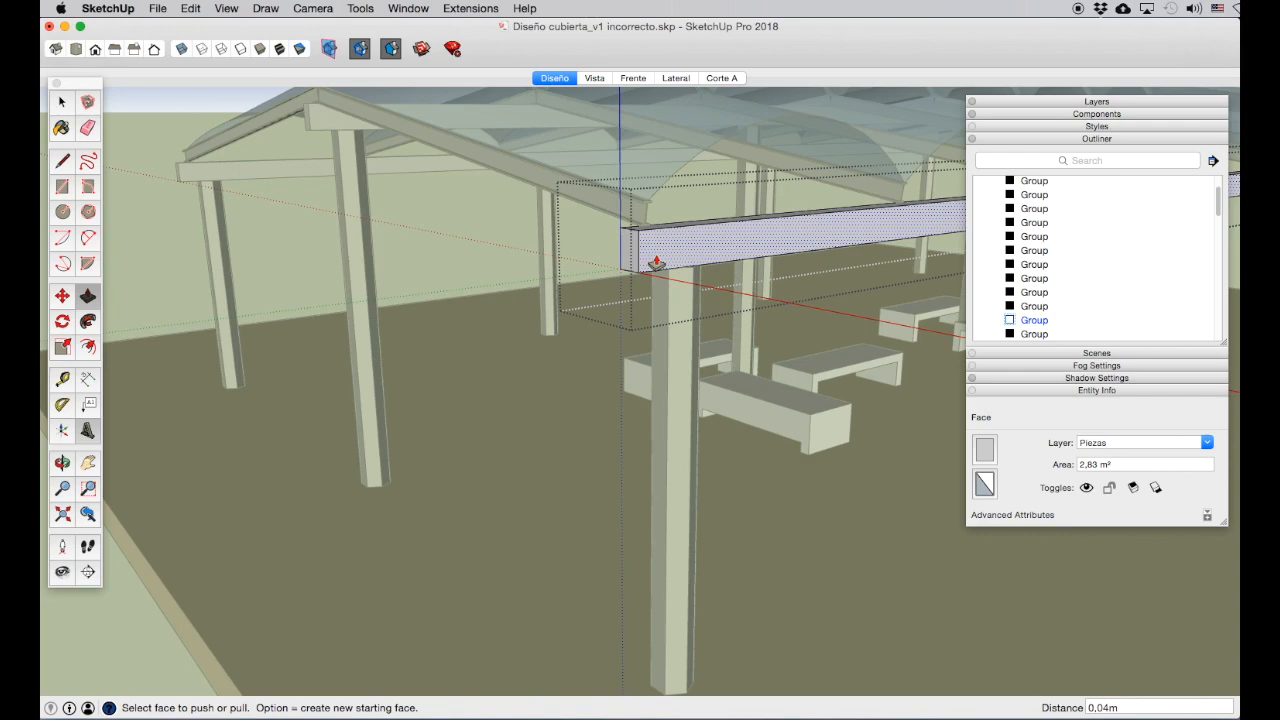
{"action": "left_click", "coordinate": [62, 462]}
{"action": "left_click_drag", "start_coordinate": [540, 378], "coordinate": [526, 437]}
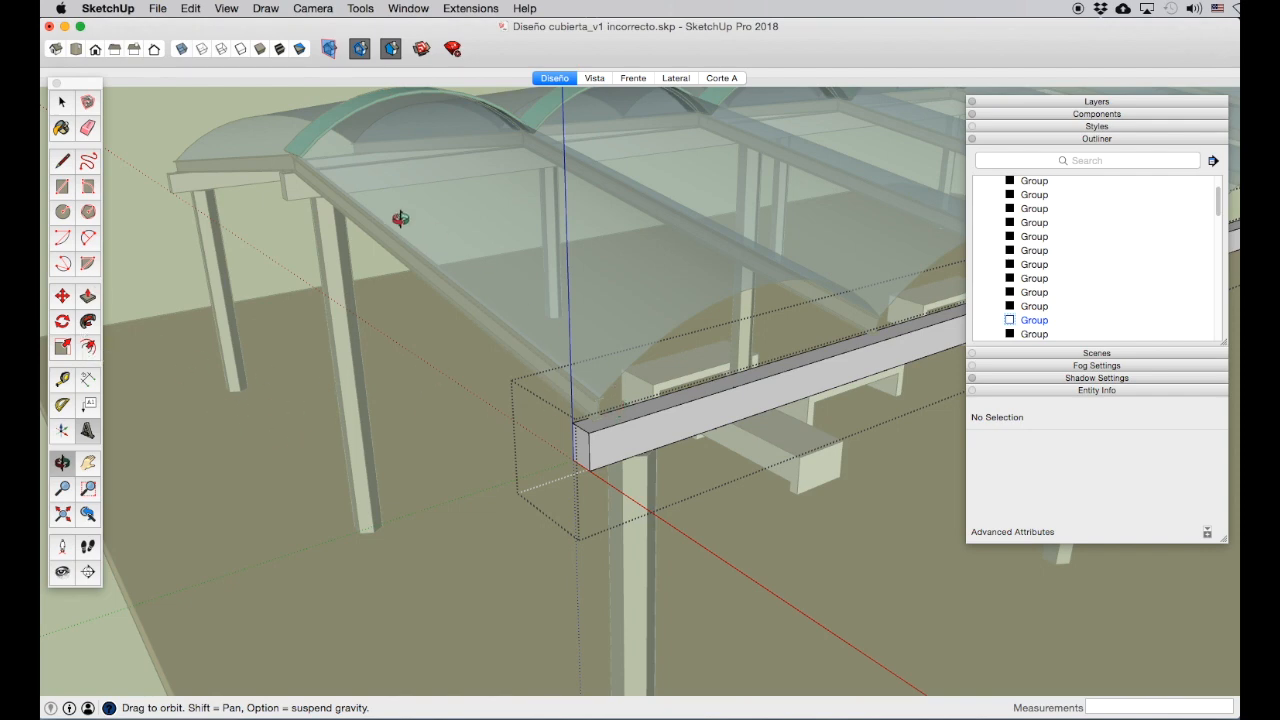
{"action": "scroll", "coordinate": [423, 354], "scroll_direction": "down", "scroll_amount": 5}
{"action": "left_click", "coordinate": [63, 104]}
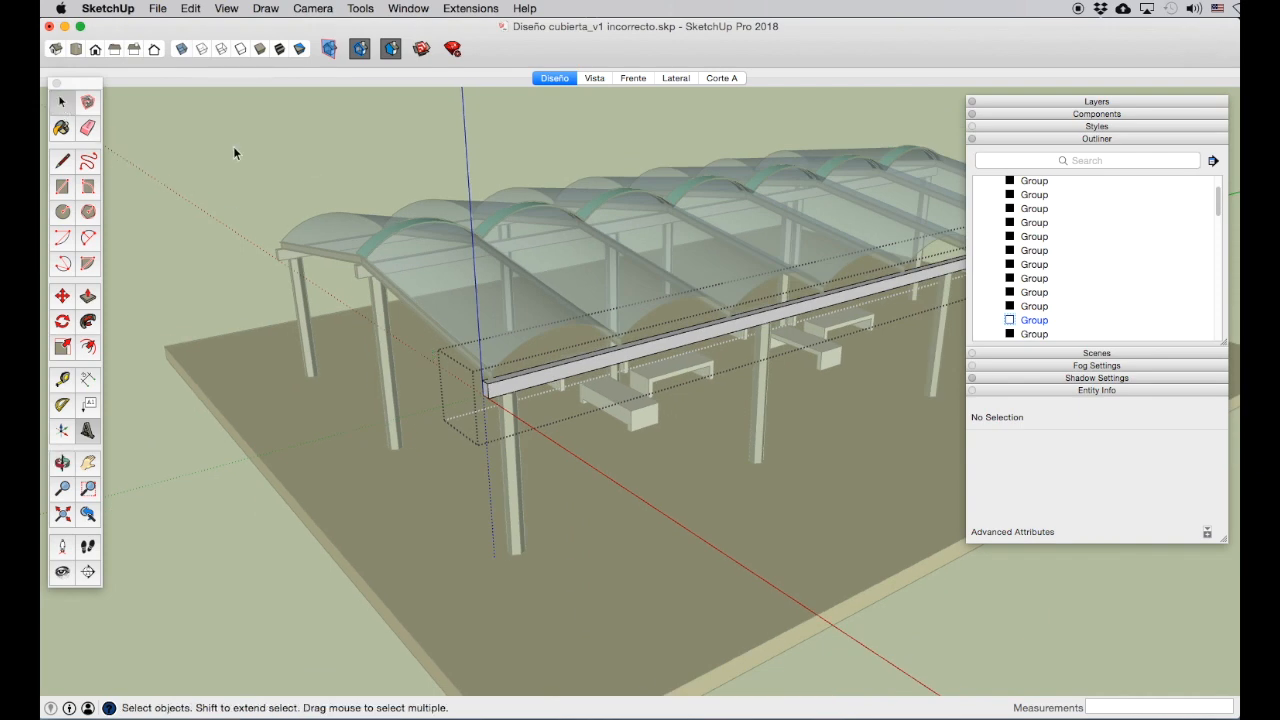
{"action": "left_click", "coordinate": [443, 274]}
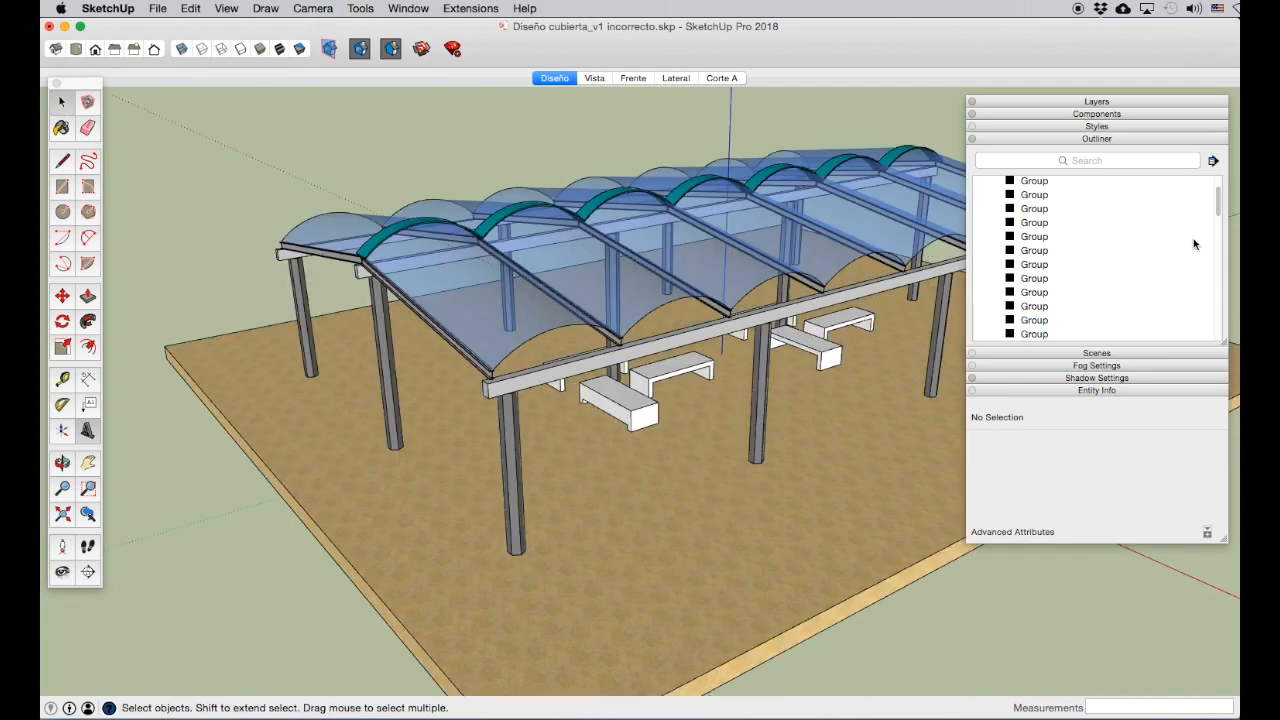
Step: Examine how the model's groups and components are named in the Outliner list
{"action": "left_click_drag", "start_coordinate": [1219, 206], "coordinate": [1203, 156]}
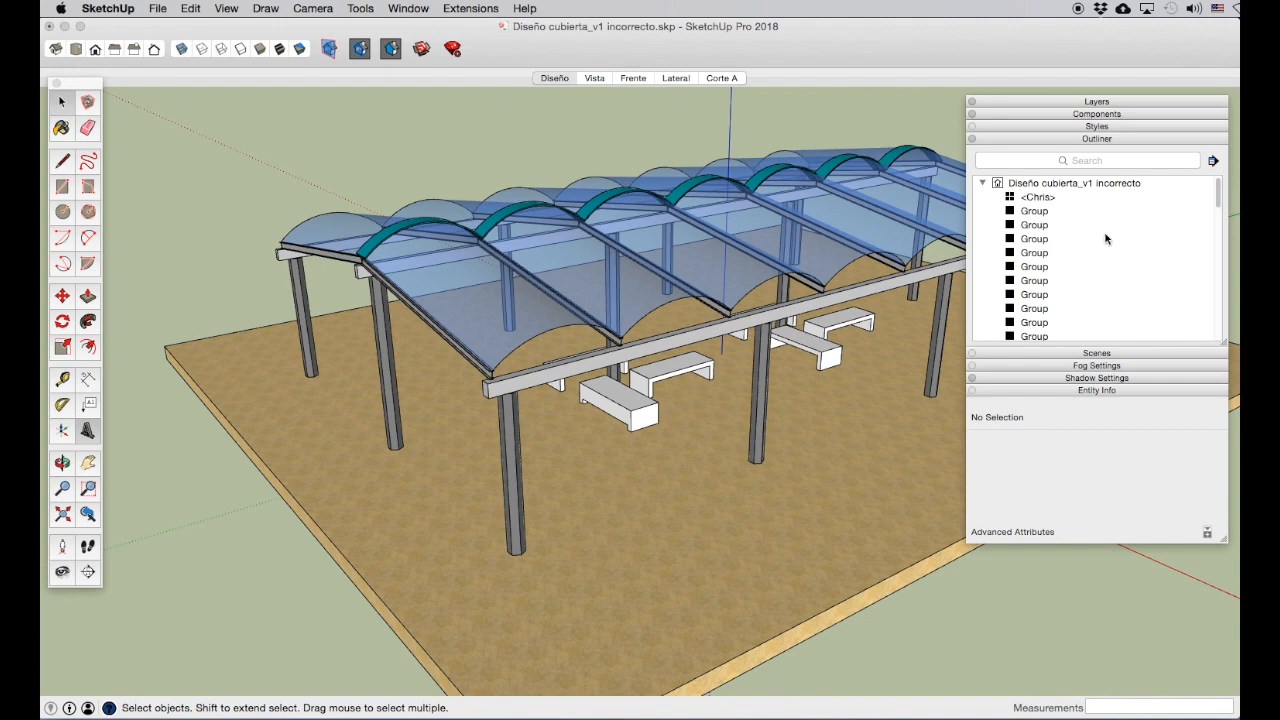
{"action": "mouse_move", "coordinate": [1220, 198]}
{"action": "left_mouse_down"}
{"action": "mouse_move", "coordinate": [1225, 355]}
{"action": "mouse_move", "coordinate": [1211, 183]}
{"action": "left_mouse_up"}
{"action": "scroll", "coordinate": [1047, 262], "scroll_direction": "down", "scroll_amount": 5}
{"action": "scroll", "coordinate": [1047, 262], "scroll_direction": "down", "scroll_amount": 10}
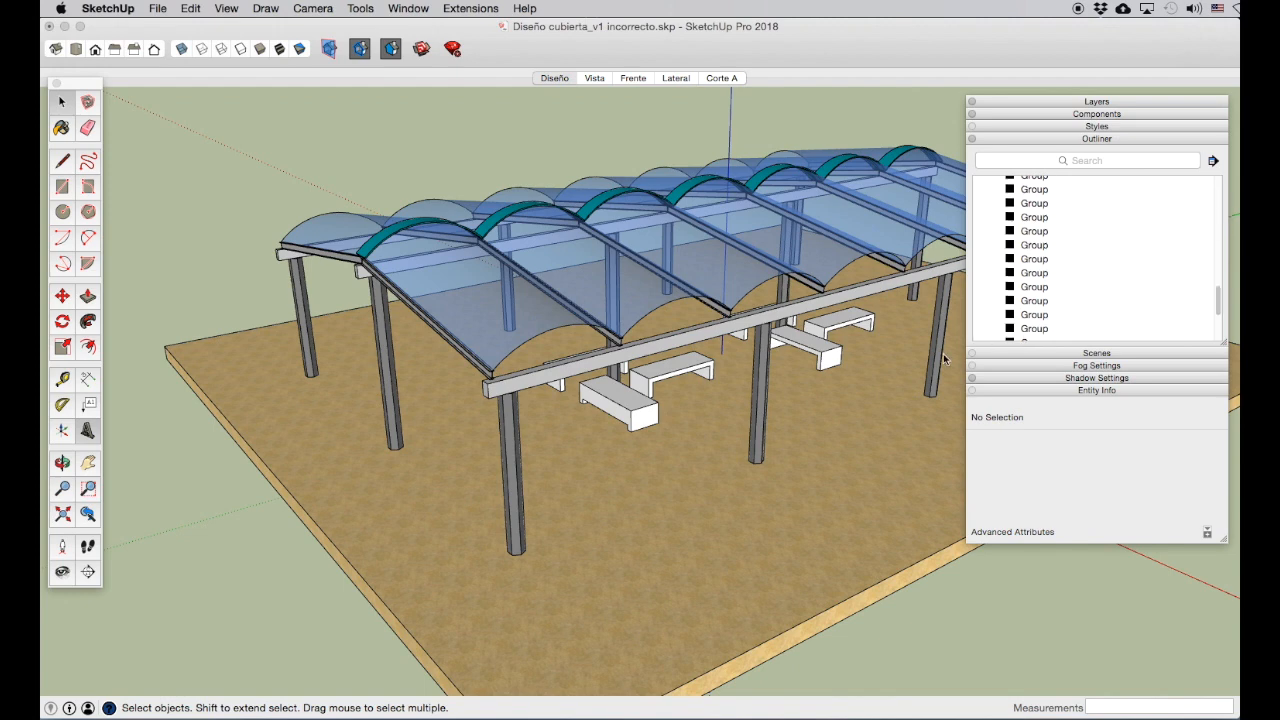
Step: Draw a rectangle on the ground beside the pavilion slab and Push/Pull it into a box about 1.34 m high
{"action": "scroll", "coordinate": [533, 430], "scroll_direction": "down", "scroll_amount": 4}
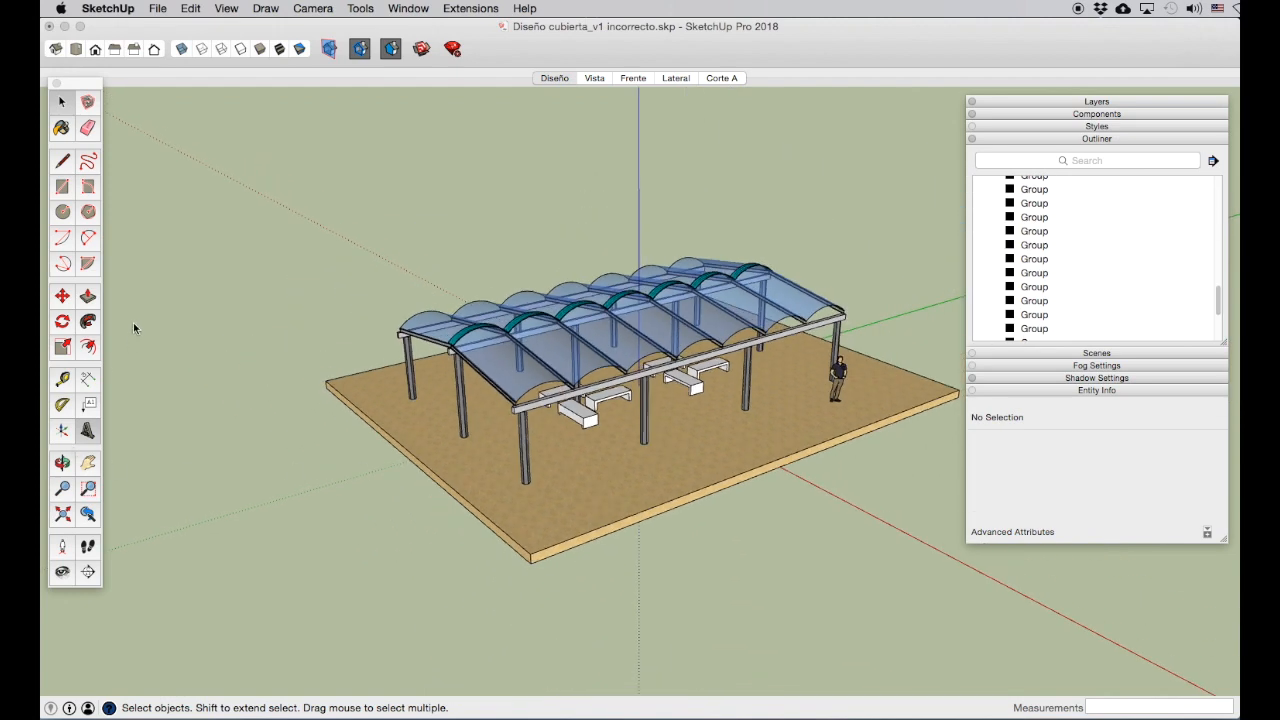
{"action": "left_click", "coordinate": [63, 188]}
{"action": "left_click", "coordinate": [247, 552]}
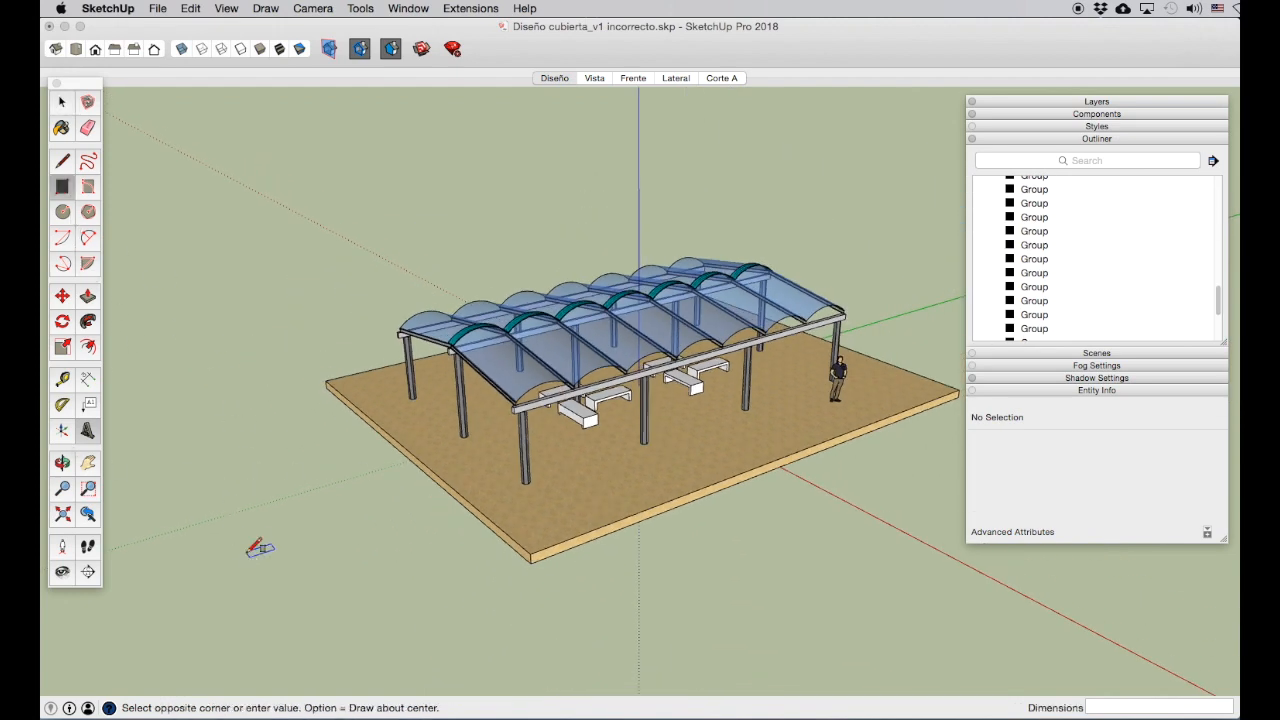
{"action": "left_click", "coordinate": [345, 548]}
{"action": "left_click", "coordinate": [87, 296]}
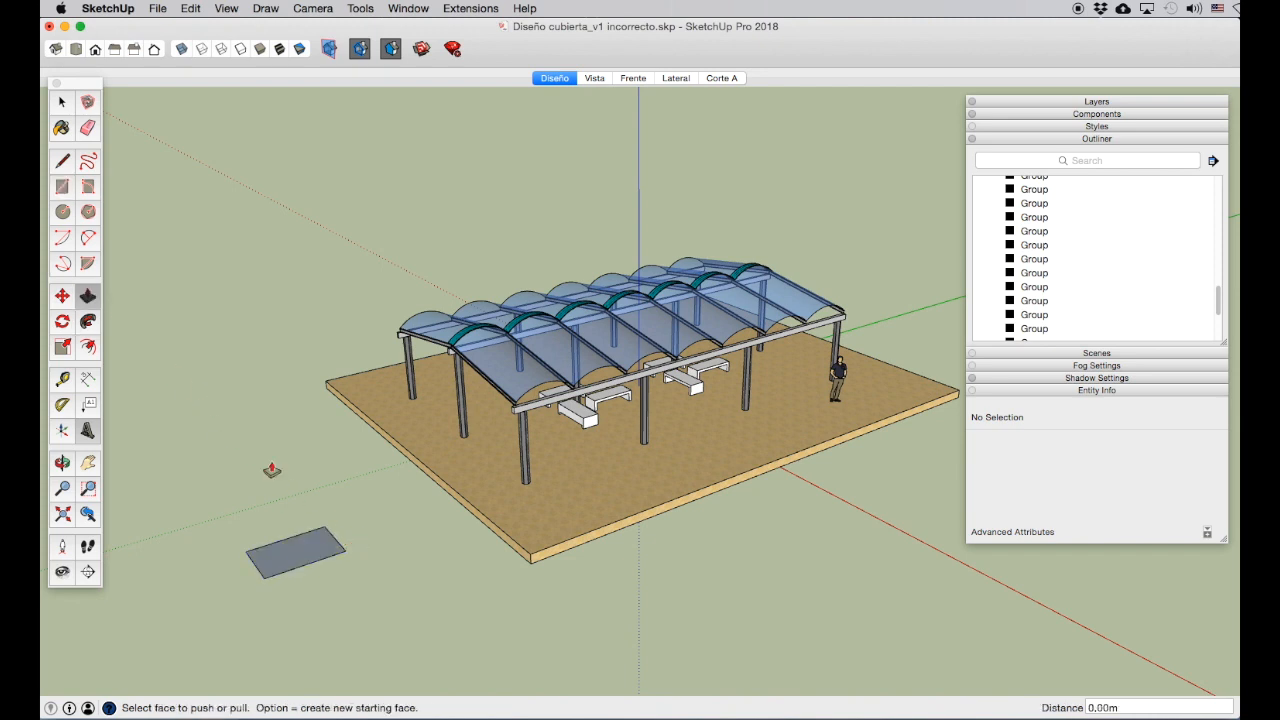
{"action": "left_click", "coordinate": [279, 553]}
{"action": "left_click", "coordinate": [290, 500]}
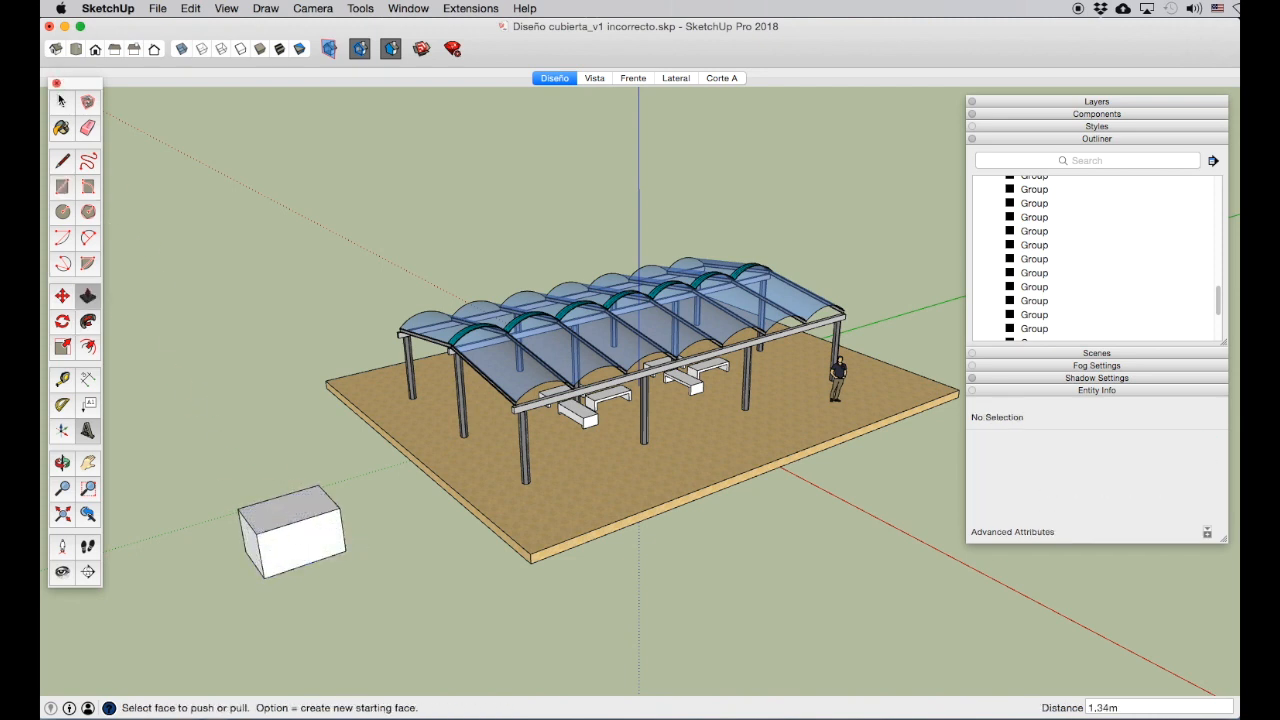
Step: Make the whole box a group and give it the instance name Caja
{"action": "key", "text": "space"}
{"action": "left_click_drag", "start_coordinate": [213, 476], "coordinate": [375, 606]}
{"action": "right_click", "coordinate": [297, 556]}
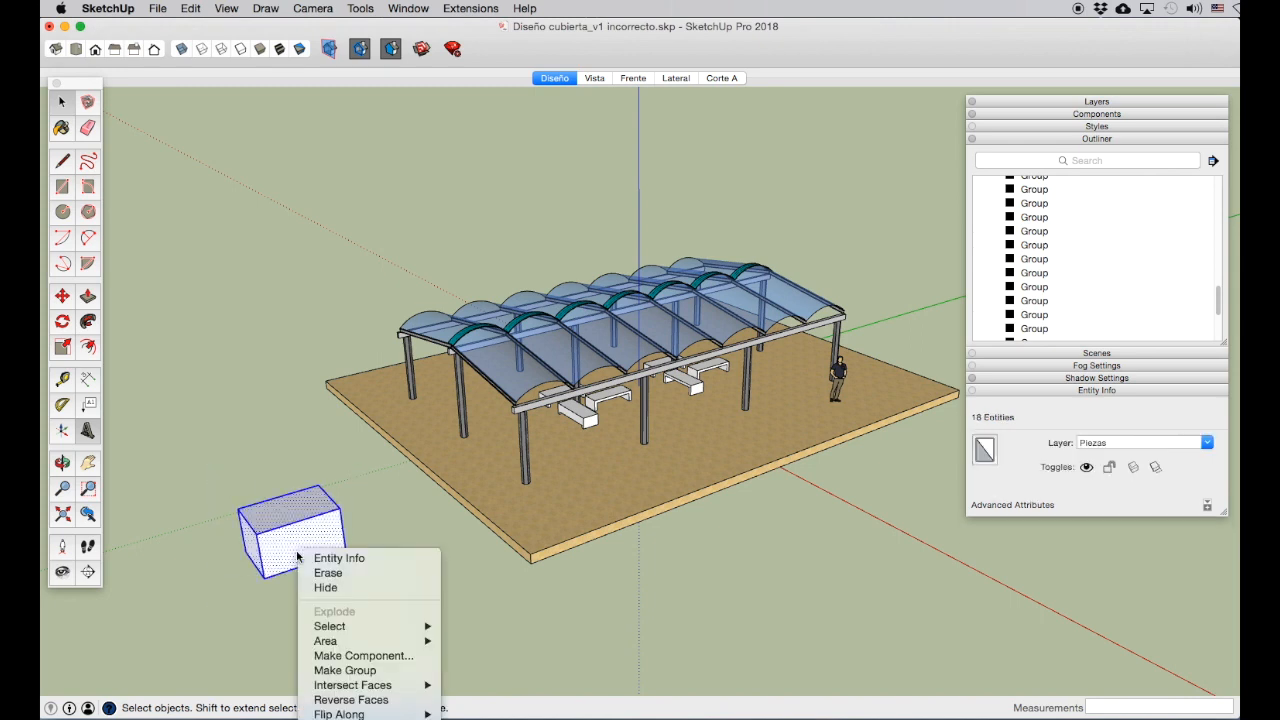
{"action": "left_click", "coordinate": [339, 670]}
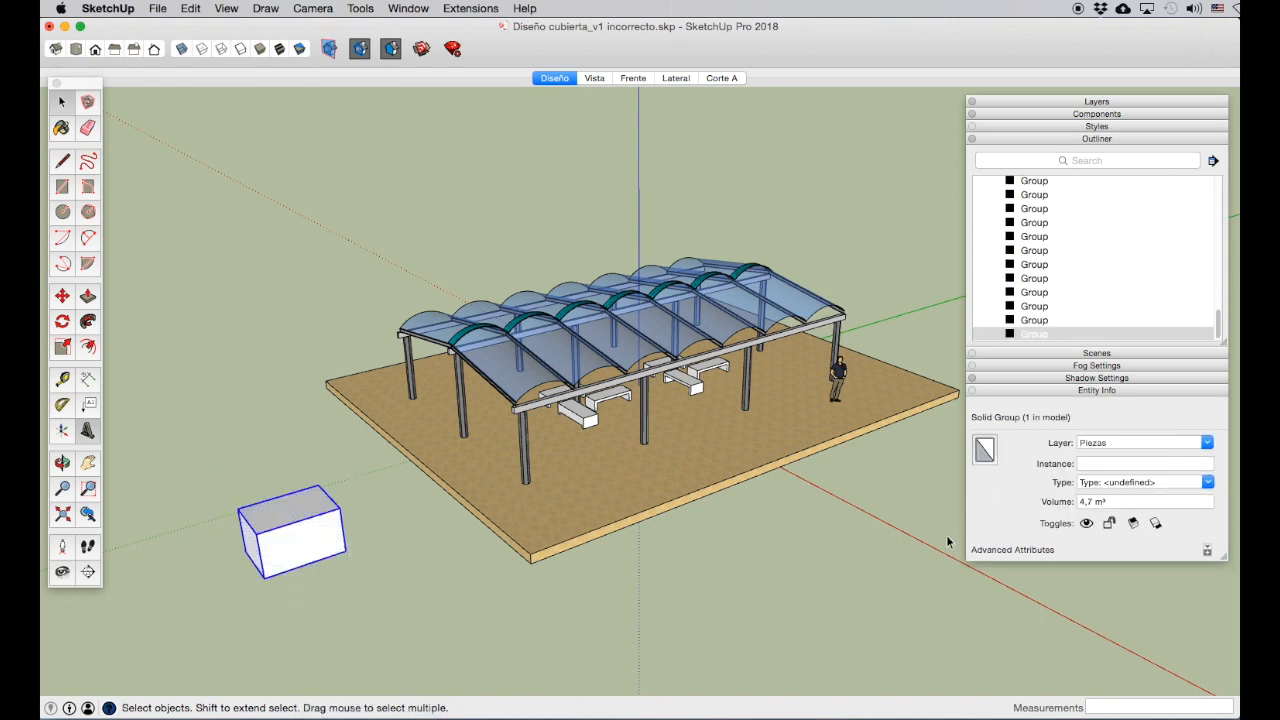
{"action": "left_click", "coordinate": [1092, 464]}
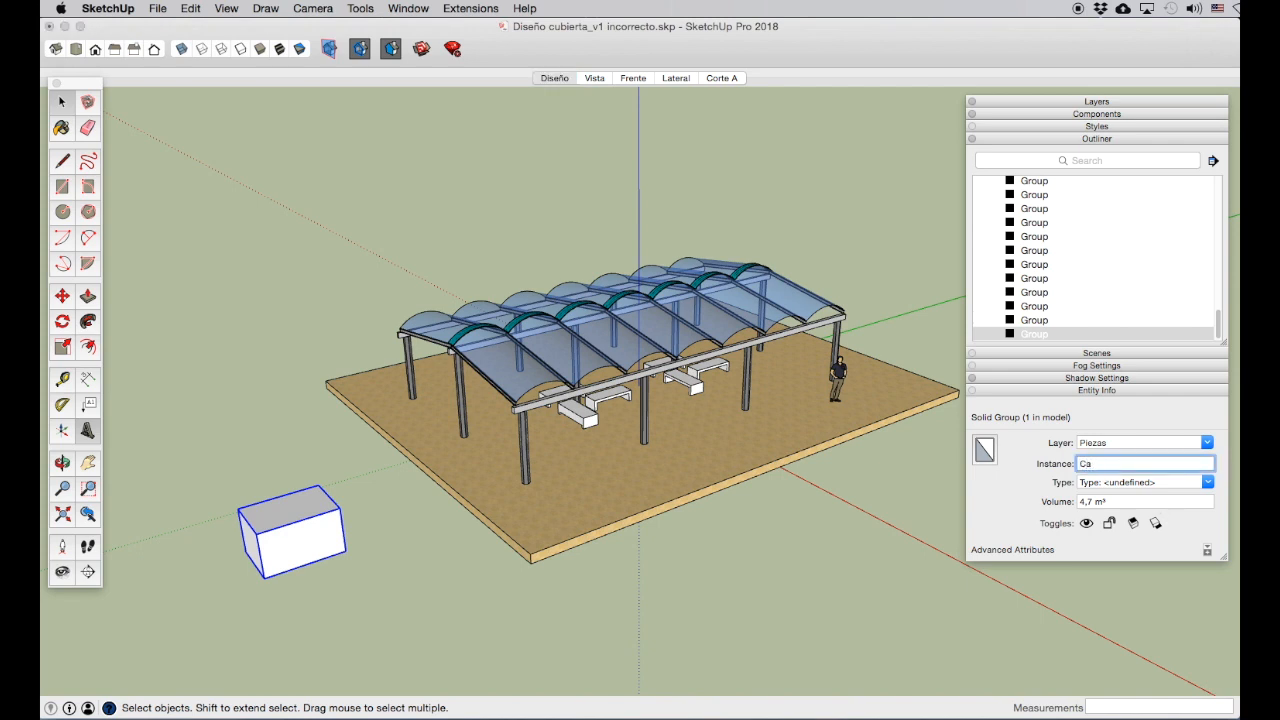
{"action": "key", "text": "Return"}
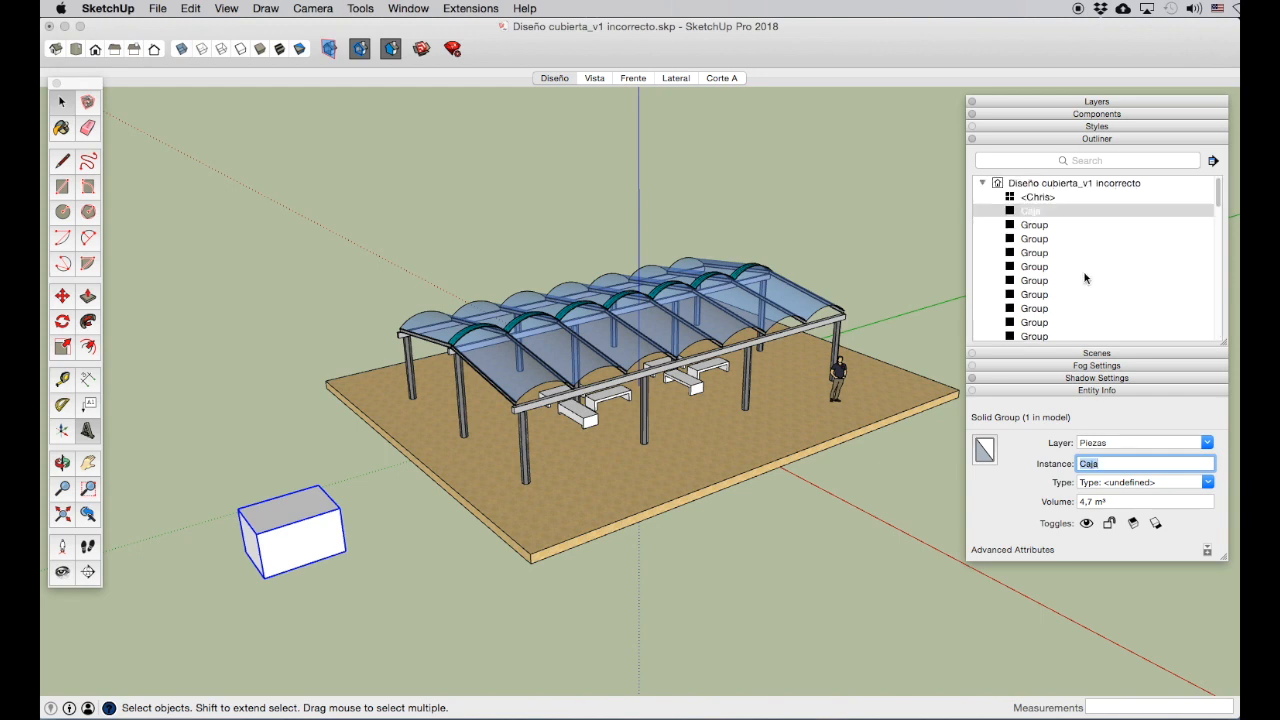
{"action": "left_click", "coordinate": [376, 557]}
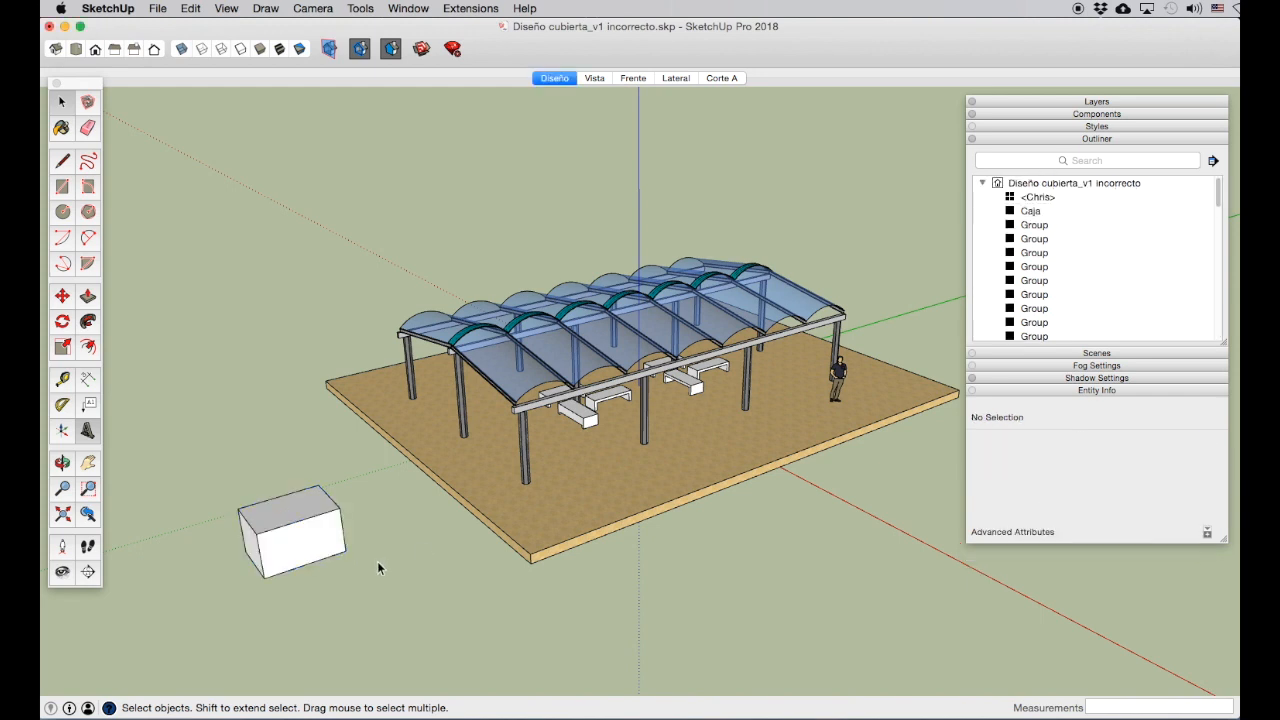
Step: Draw a second rectangle of about 1.11 m by 2.26 m in front of the Caja box and Push/Pull it upwards into a box
{"action": "left_click", "coordinate": [63, 187]}
{"action": "left_click", "coordinate": [306, 620]}
{"action": "left_click", "coordinate": [409, 606]}
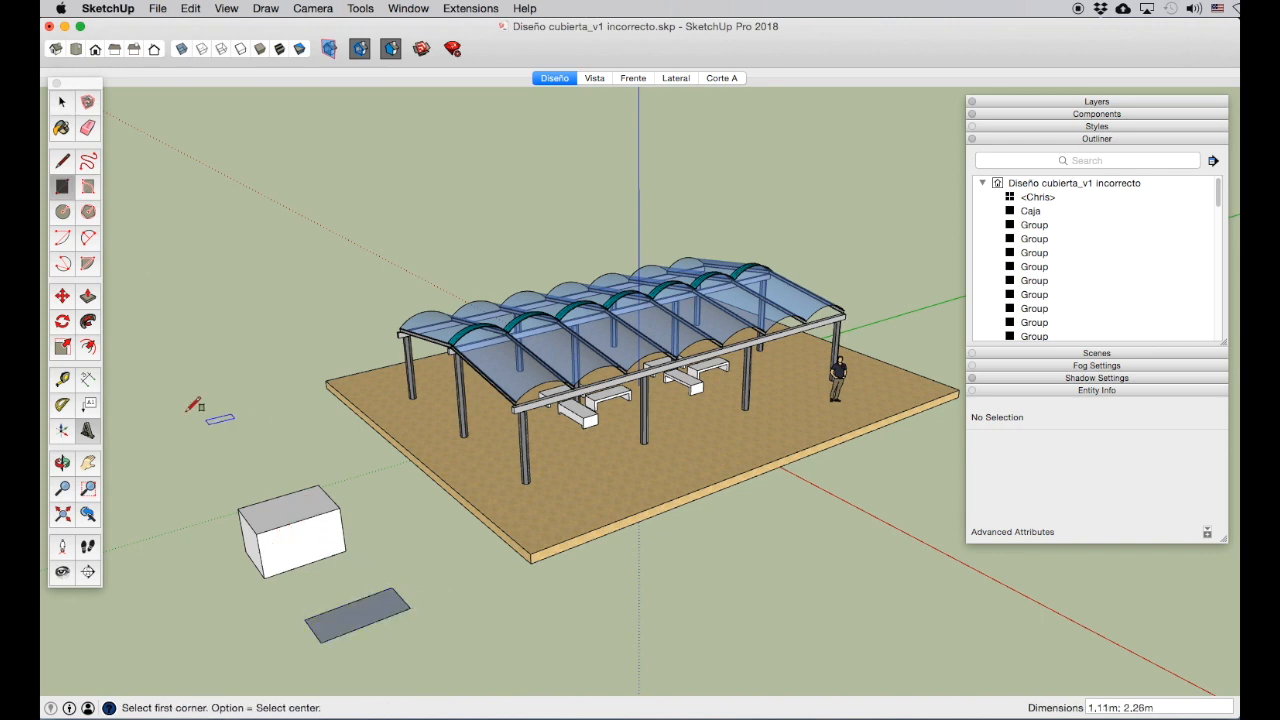
{"action": "left_click", "coordinate": [87, 296]}
{"action": "left_click", "coordinate": [369, 615]}
{"action": "left_click", "coordinate": [371, 578]}
Step: Begin making the whole second box a component, with the definition name Caja2 and the description Caja de metal
{"action": "left_click", "coordinate": [64, 102]}
{"action": "left_click_drag", "start_coordinate": [271, 645], "coordinate": [466, 542]}
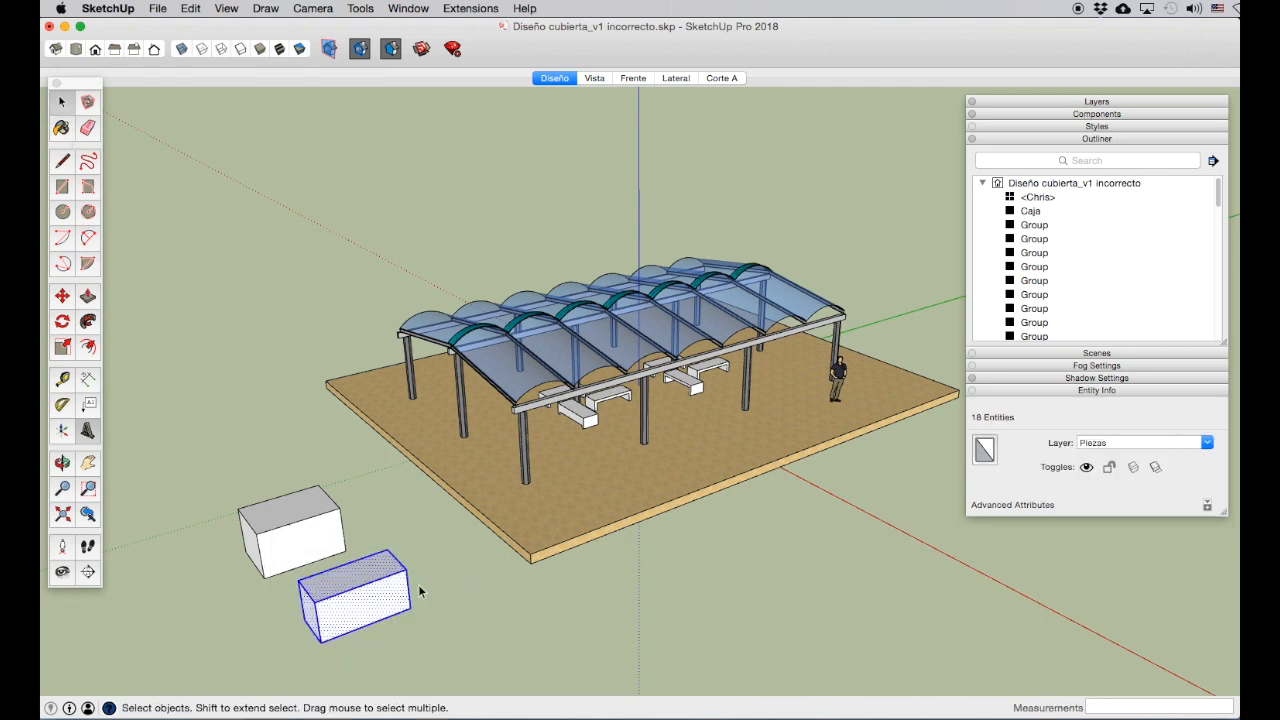
{"action": "right_click", "coordinate": [372, 574]}
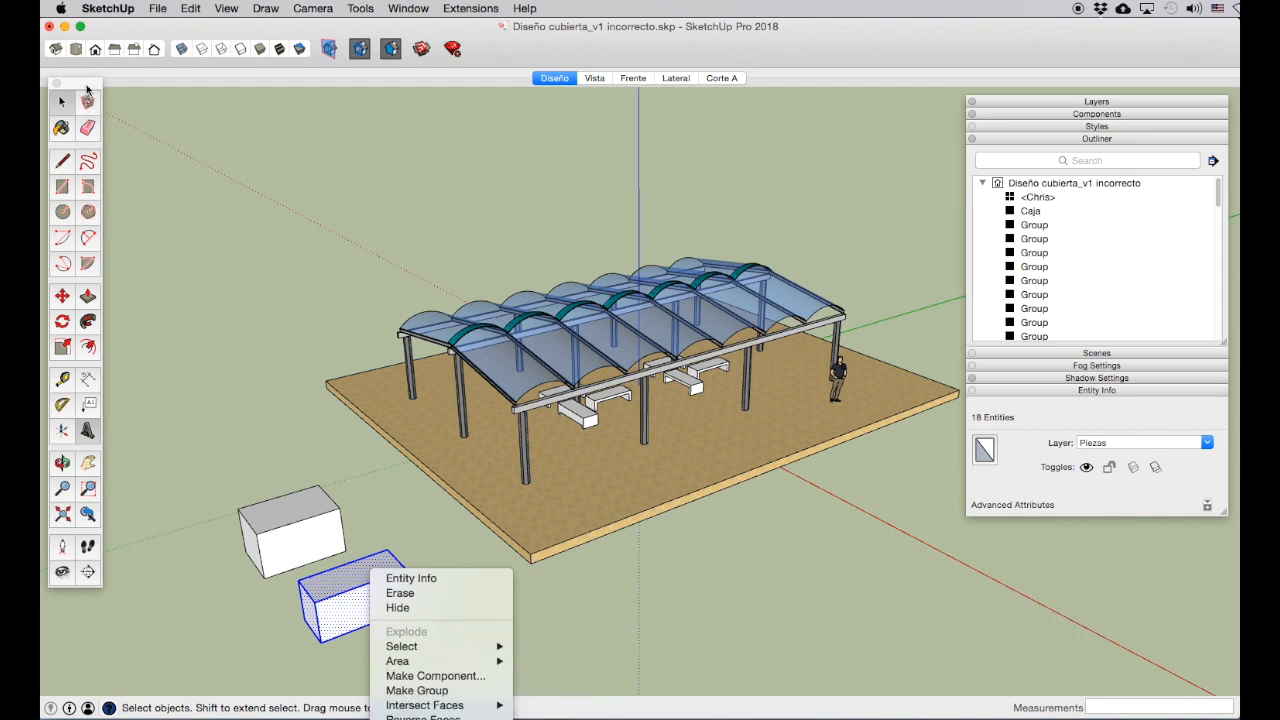
{"action": "left_click", "coordinate": [88, 92]}
{"action": "left_click", "coordinate": [88, 102]}
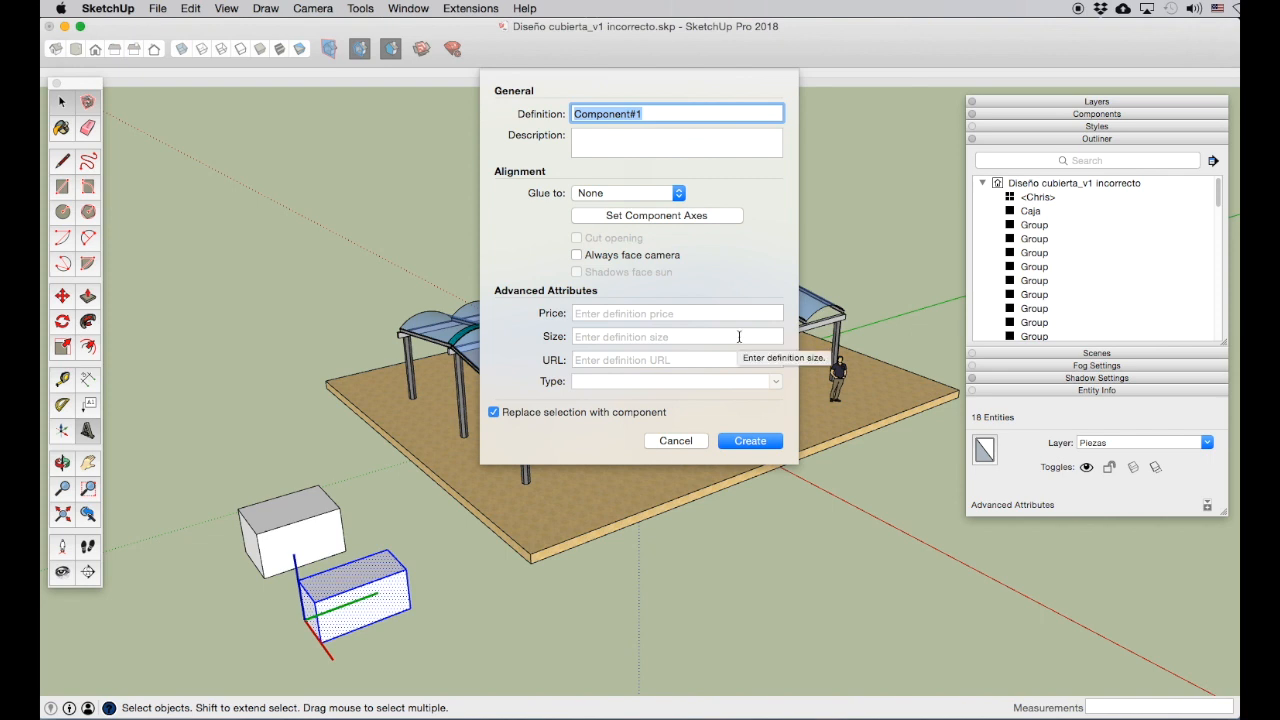
{"action": "type", "text": "Caja2"}
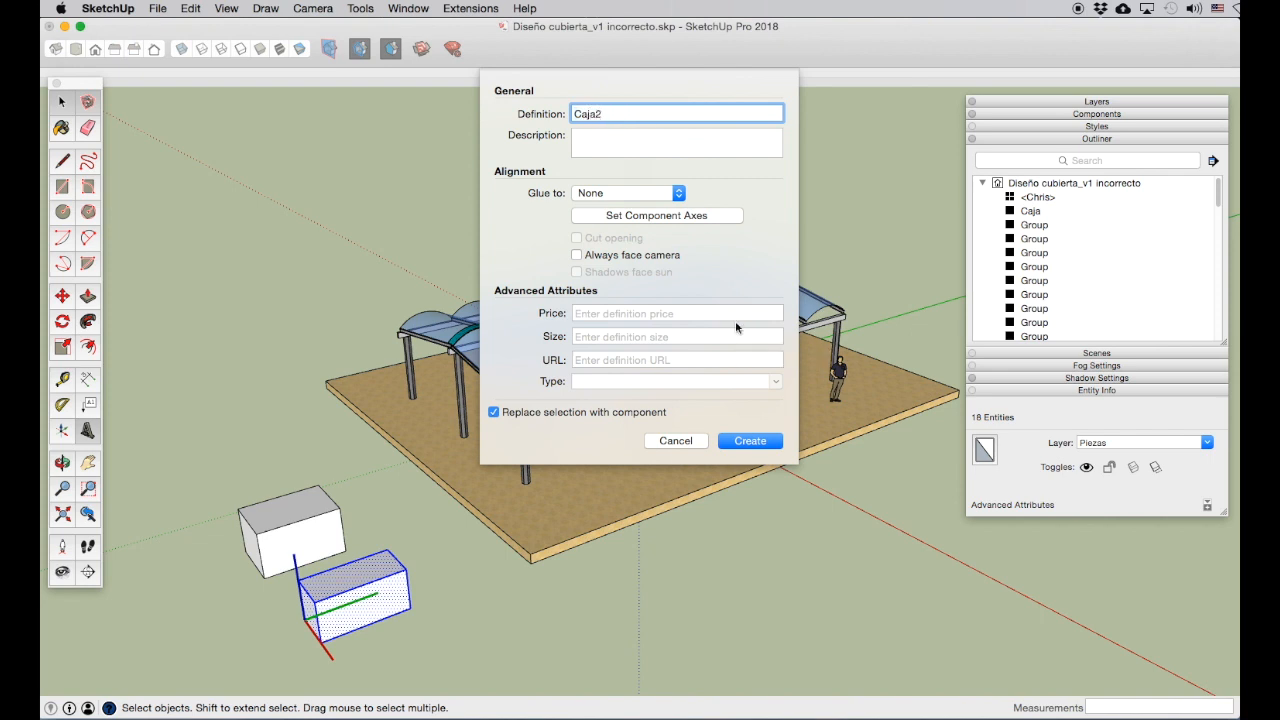
{"action": "left_click", "coordinate": [591, 144]}
{"action": "type", "text": "Caja de metal"}
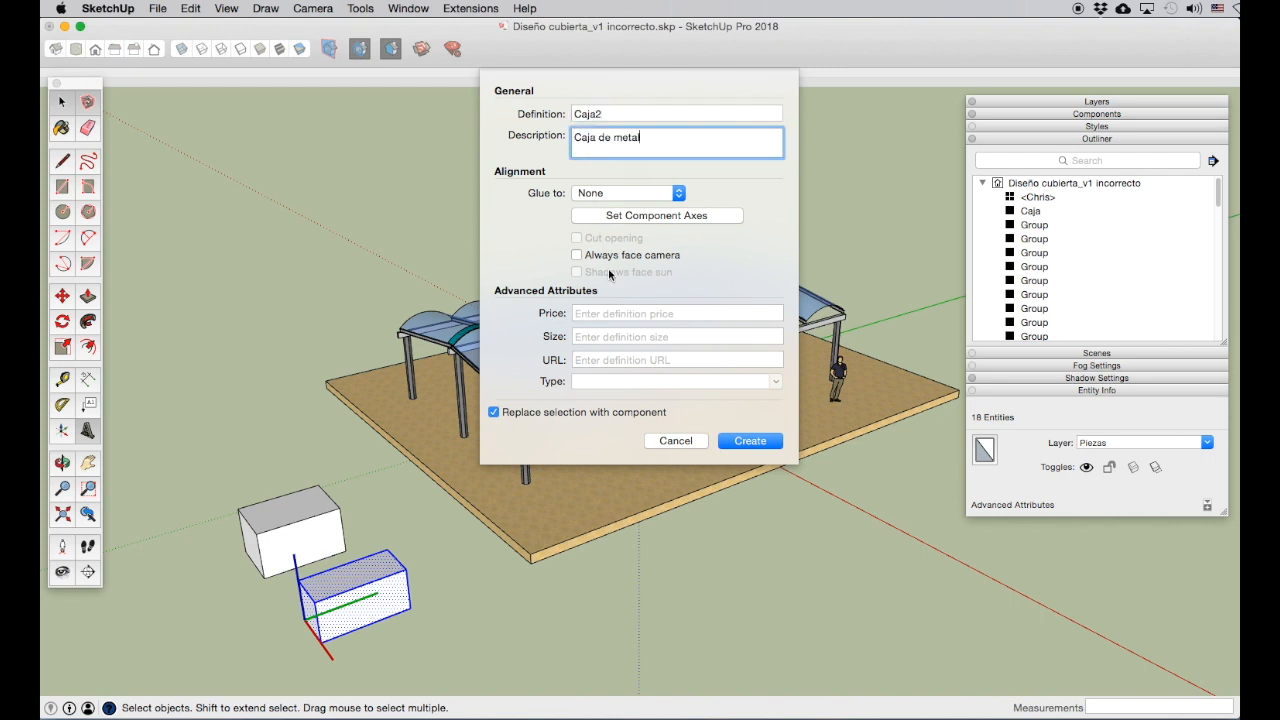
Step: Set the component's axes origin at the second box's lower front corner and create the component, replacing the selection
{"action": "left_click", "coordinate": [614, 218]}
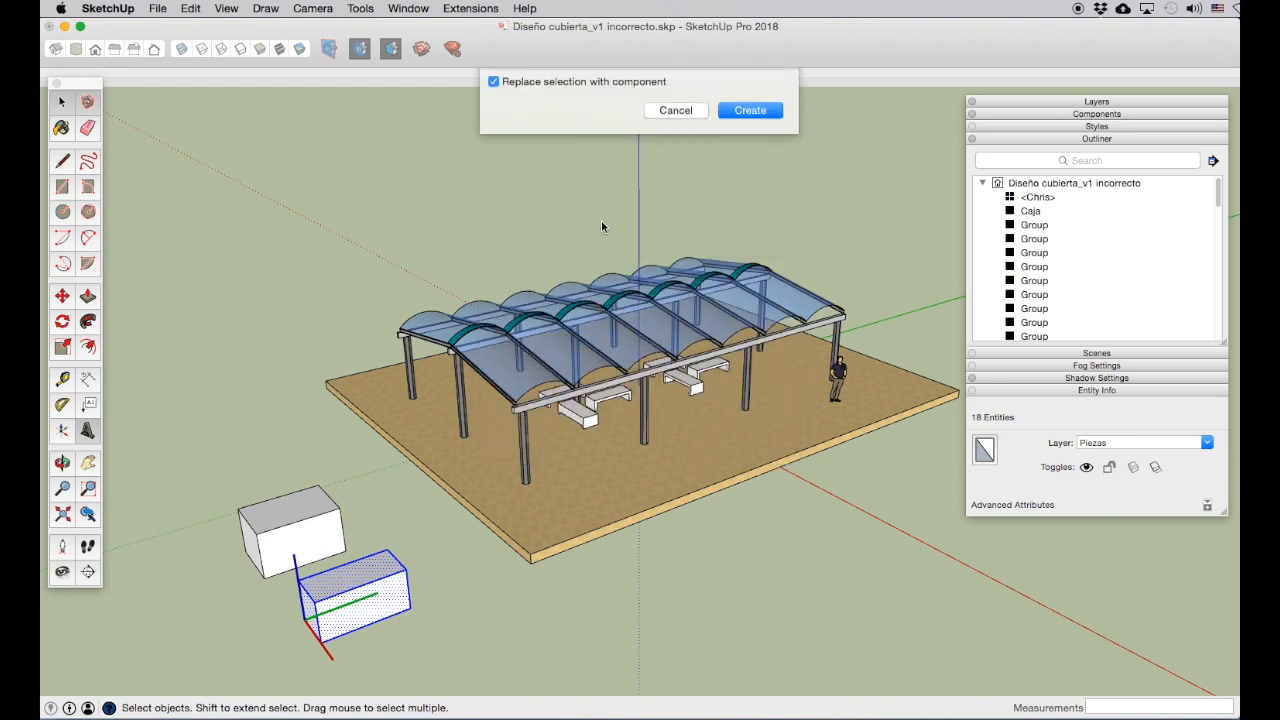
{"action": "left_click", "coordinate": [321, 642]}
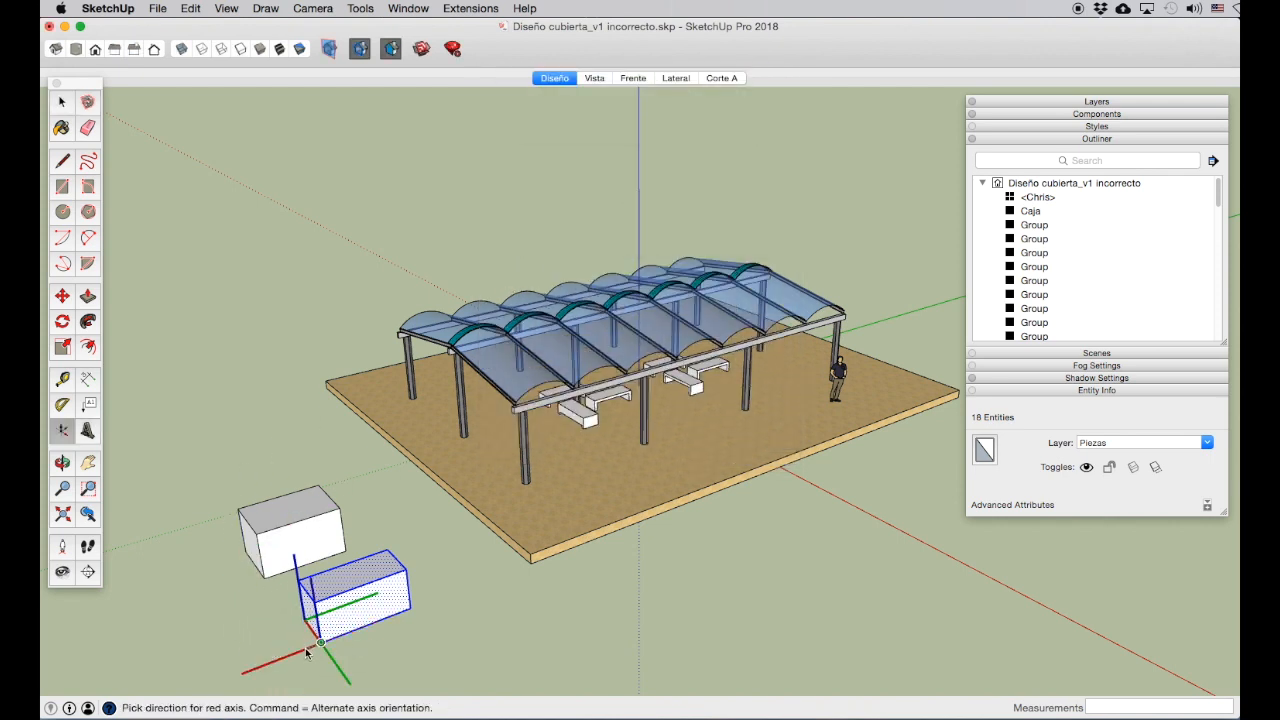
{"action": "left_click", "coordinate": [323, 650]}
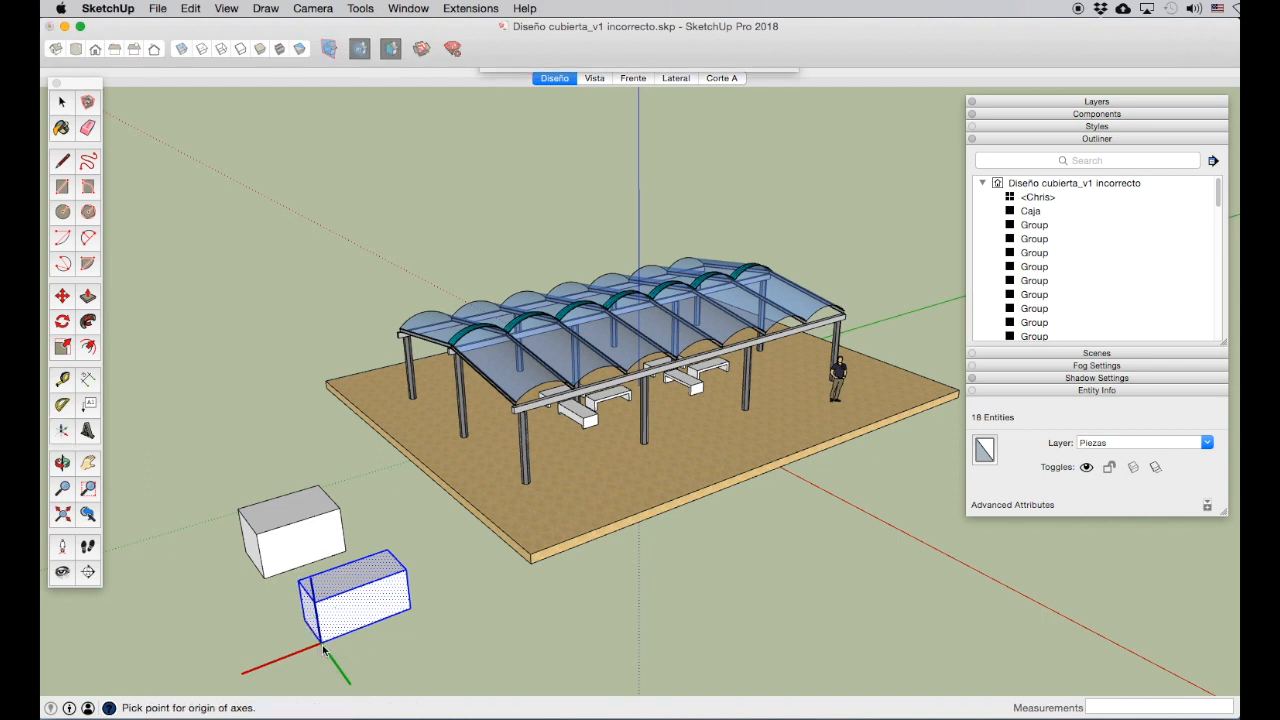
{"action": "left_click", "coordinate": [615, 315]}
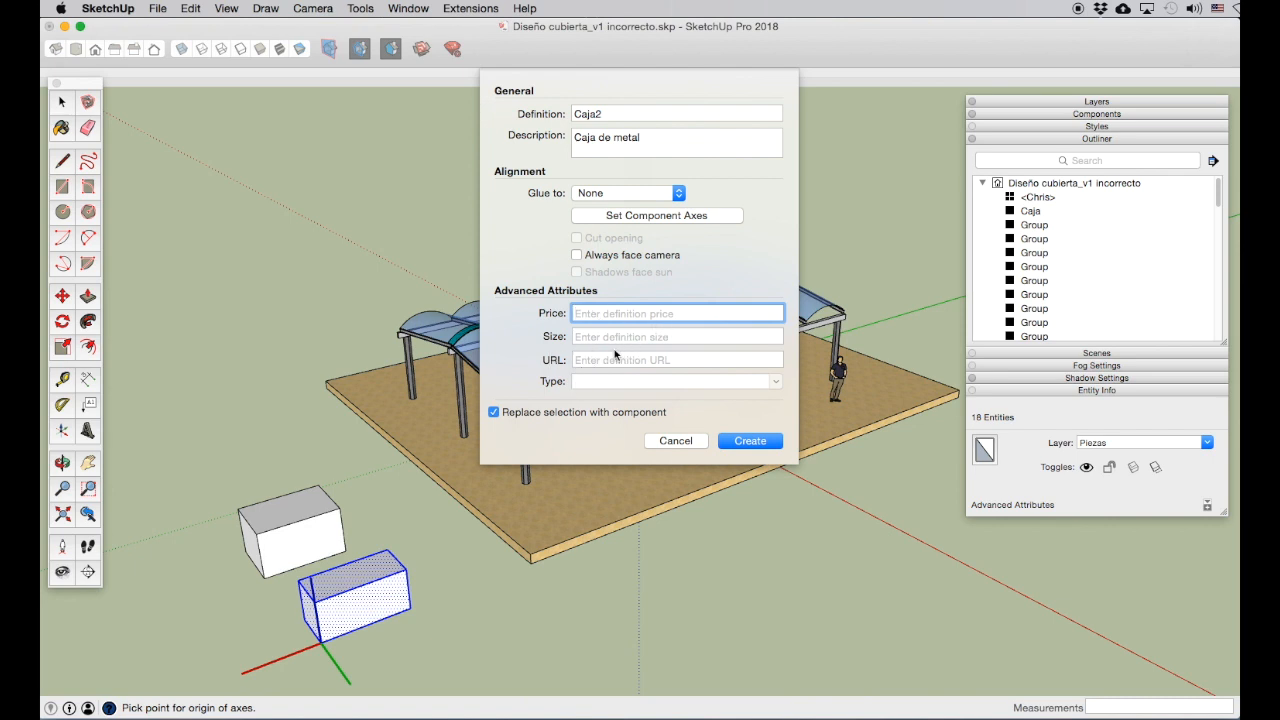
{"action": "left_click", "coordinate": [747, 441]}
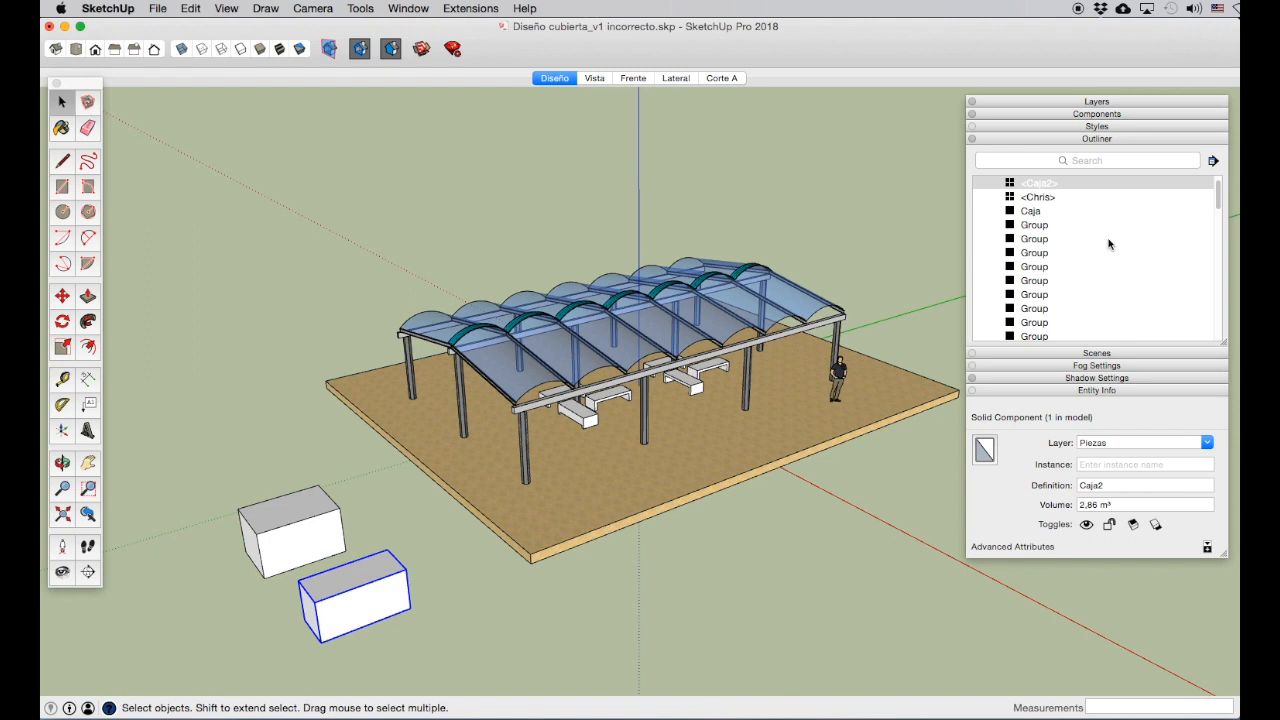
Step: Copy the Caja2 component about 4.16 m along the ground and multiply the copy as an x4 array
{"action": "left_click", "coordinate": [1043, 217]}
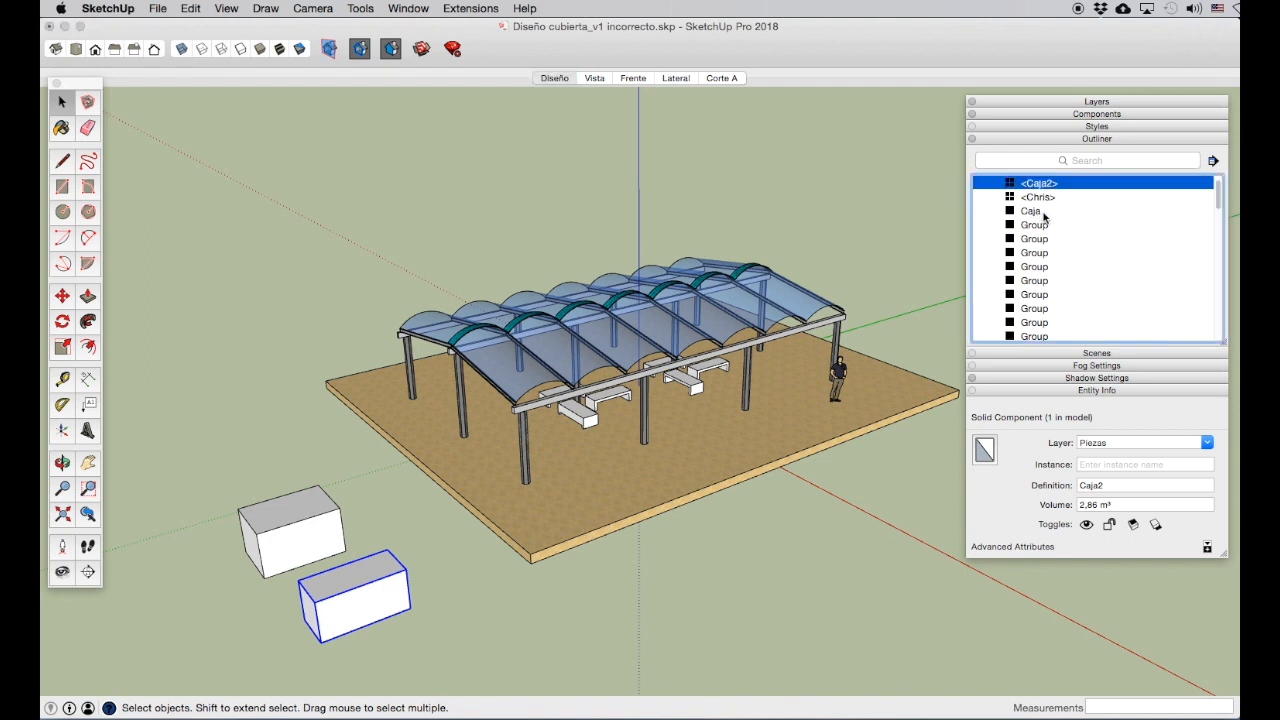
{"action": "left_click", "coordinate": [1040, 213]}
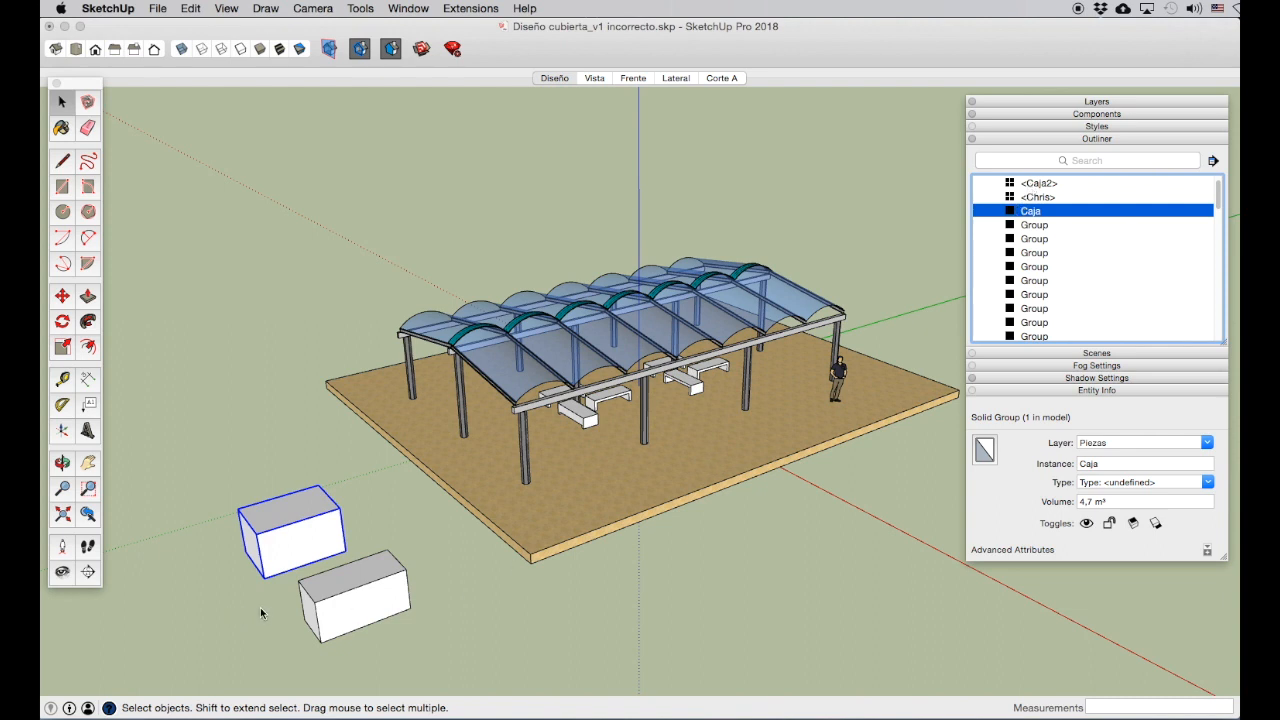
{"action": "left_click", "coordinate": [346, 604]}
{"action": "left_click", "coordinate": [62, 296]}
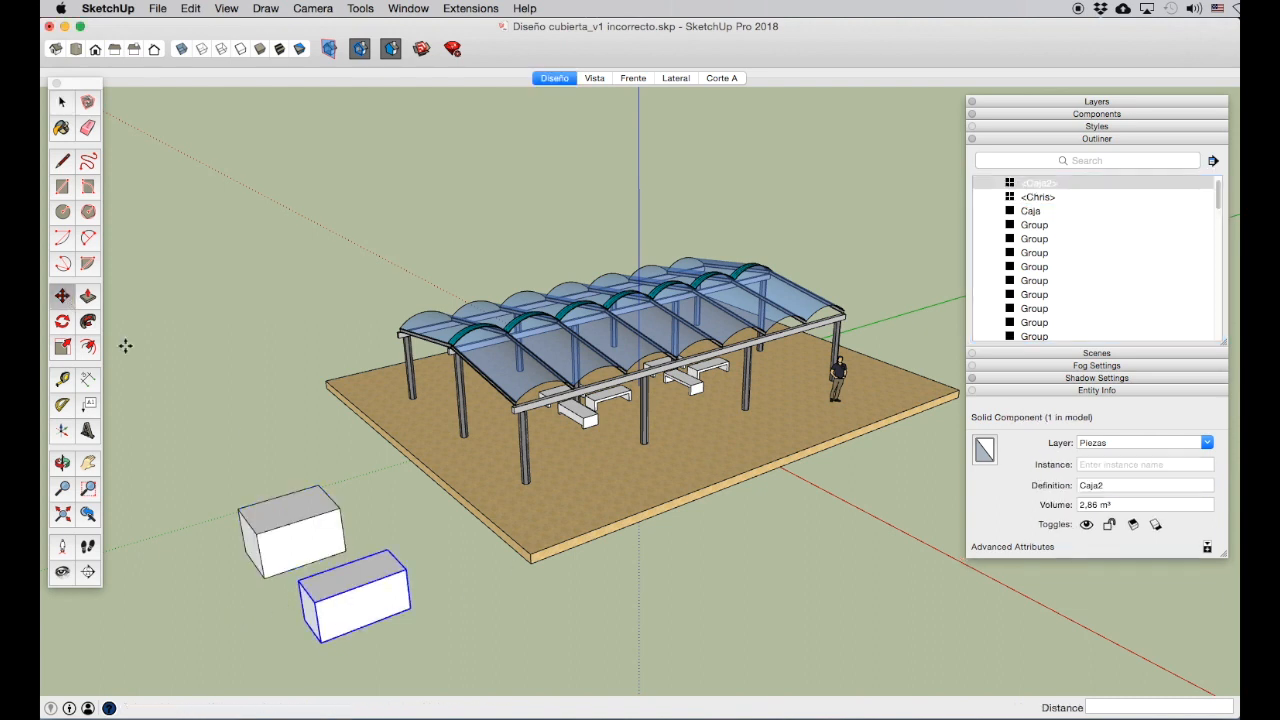
{"action": "left_click", "coordinate": [303, 622]}
{"action": "key", "text": "alt"}
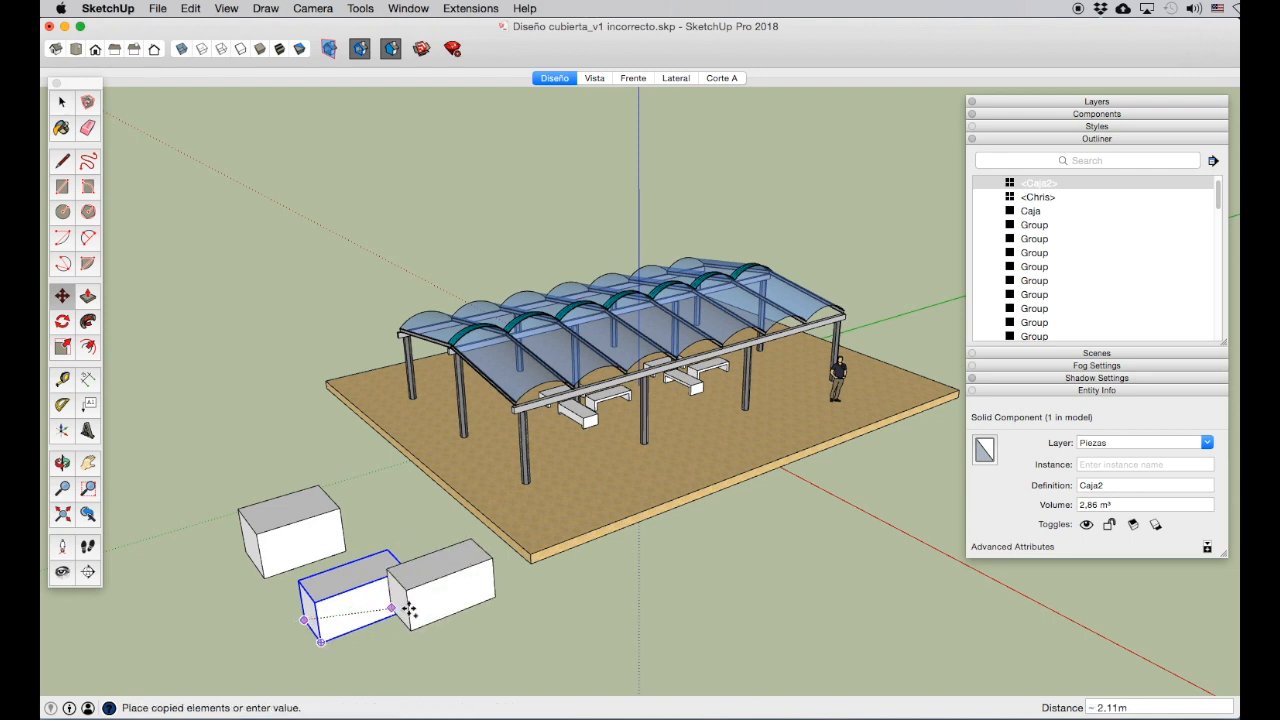
{"action": "left_click", "coordinate": [470, 643]}
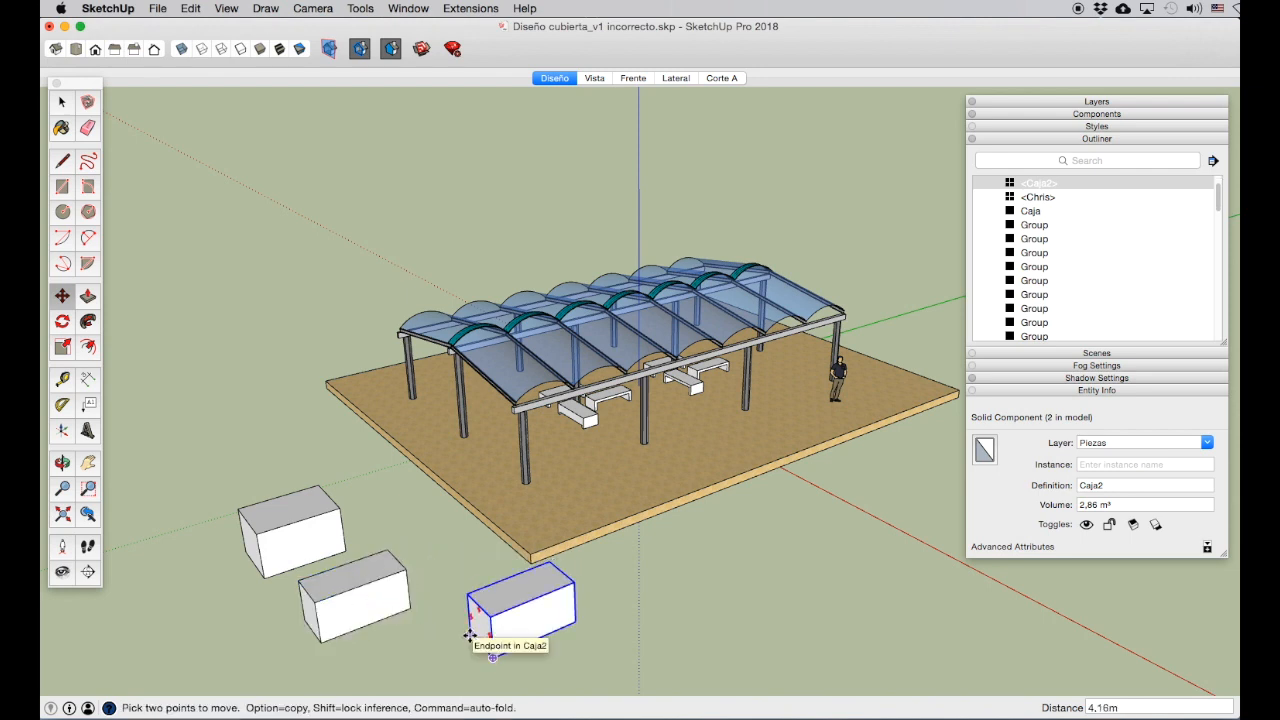
{"action": "type", "text": "x4"}
{"action": "key", "text": "Return"}
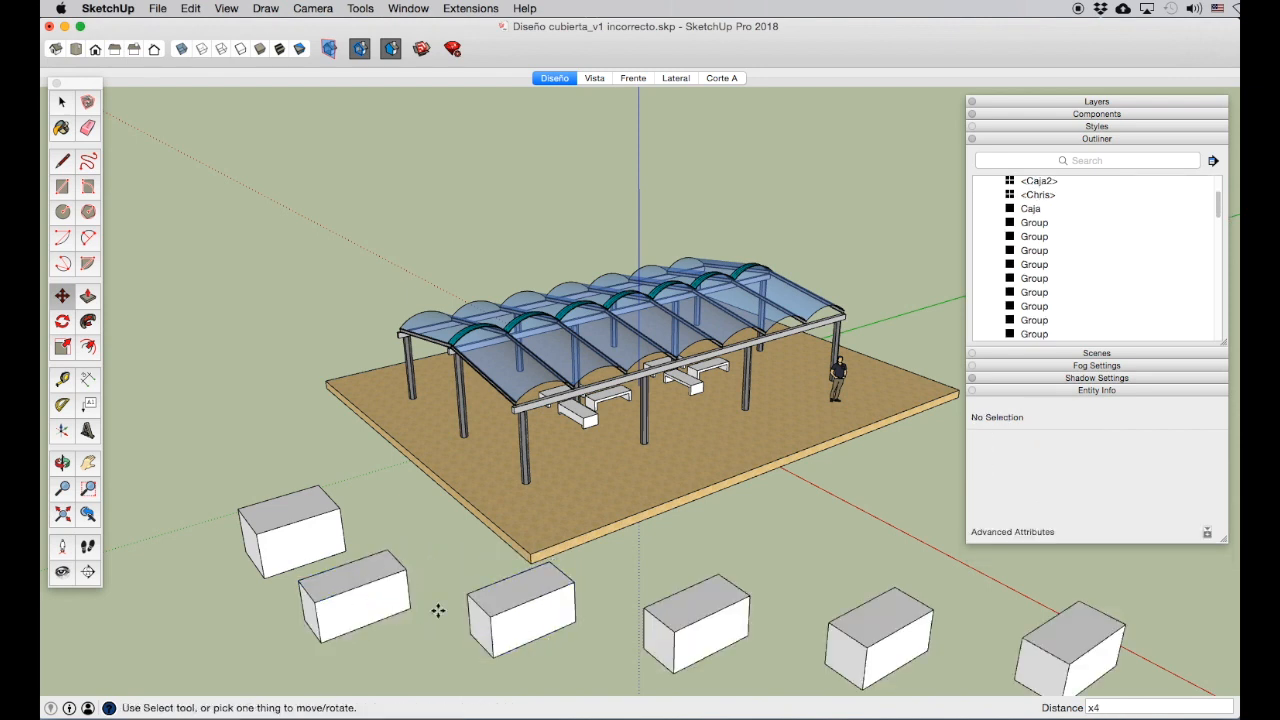
Step: Open the first Caja2 box for editing and draw an arc with a bulge of about 0.57 m along its front face's lower edge
{"action": "left_click", "coordinate": [61, 101]}
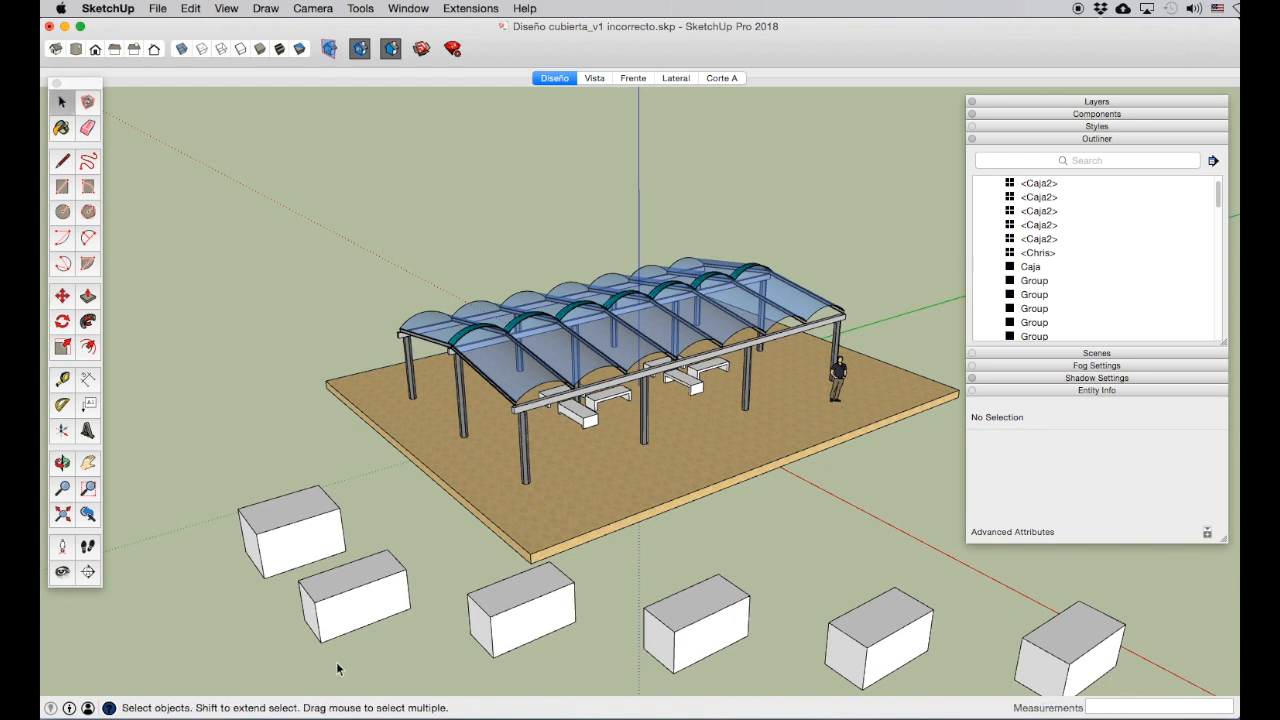
{"action": "double_click", "coordinate": [346, 618]}
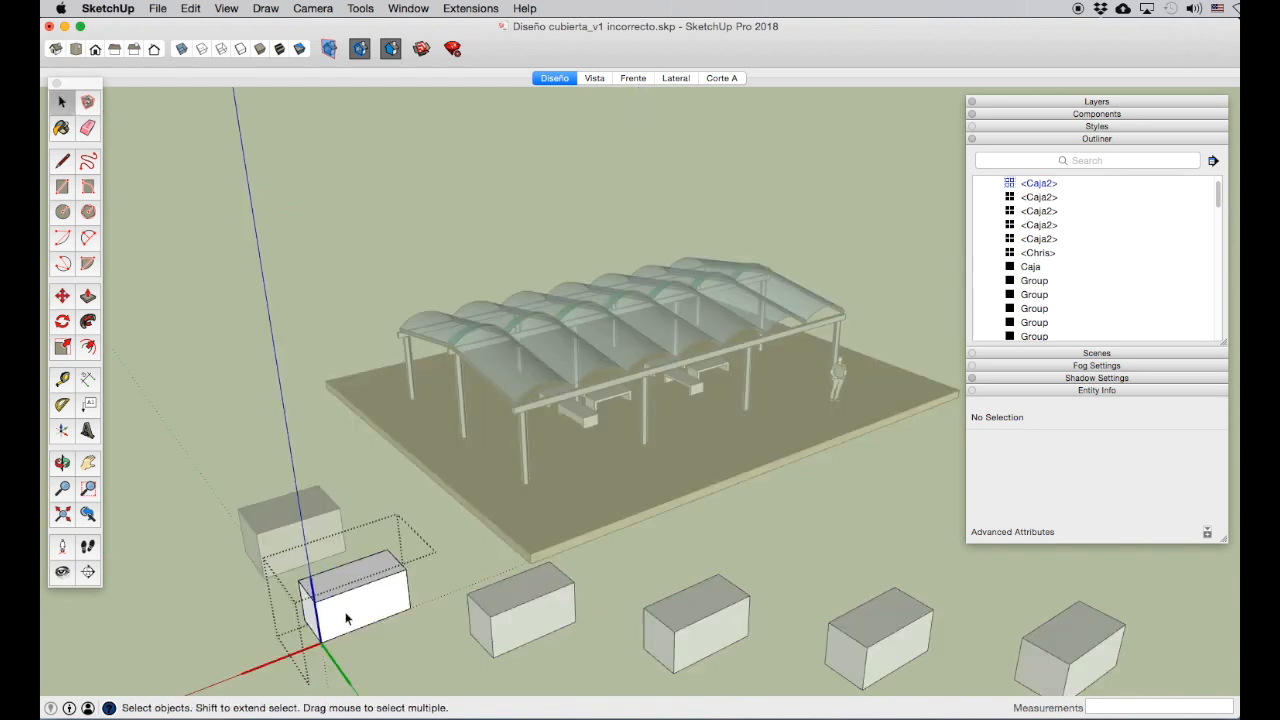
{"action": "left_click", "coordinate": [88, 463]}
{"action": "left_click_drag", "start_coordinate": [543, 443], "coordinate": [505, 420]}
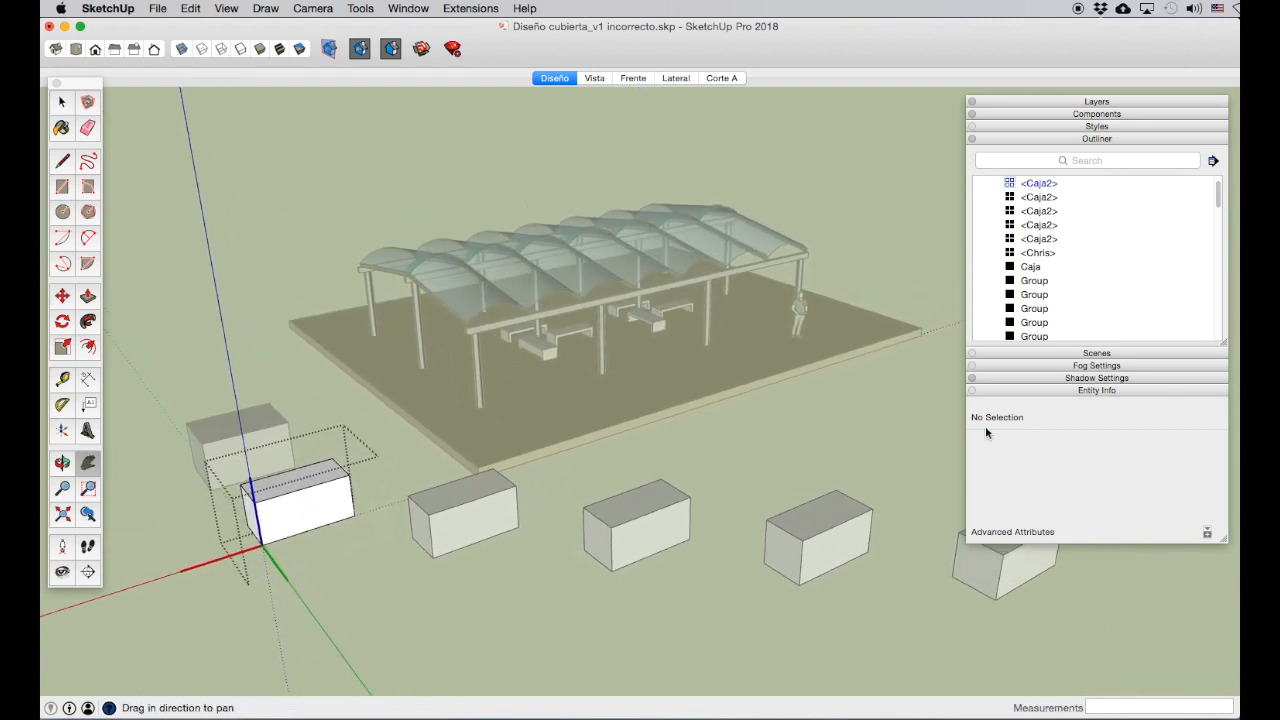
{"action": "left_click", "coordinate": [1123, 140]}
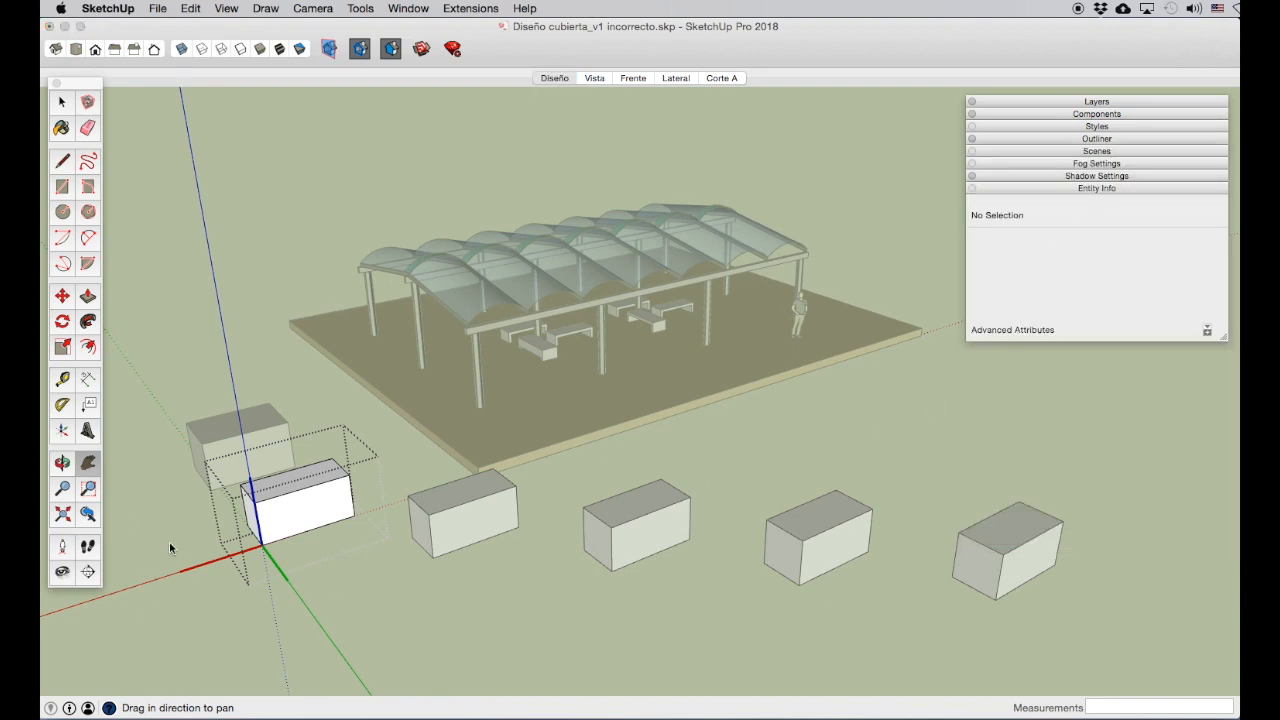
{"action": "left_click", "coordinate": [88, 238]}
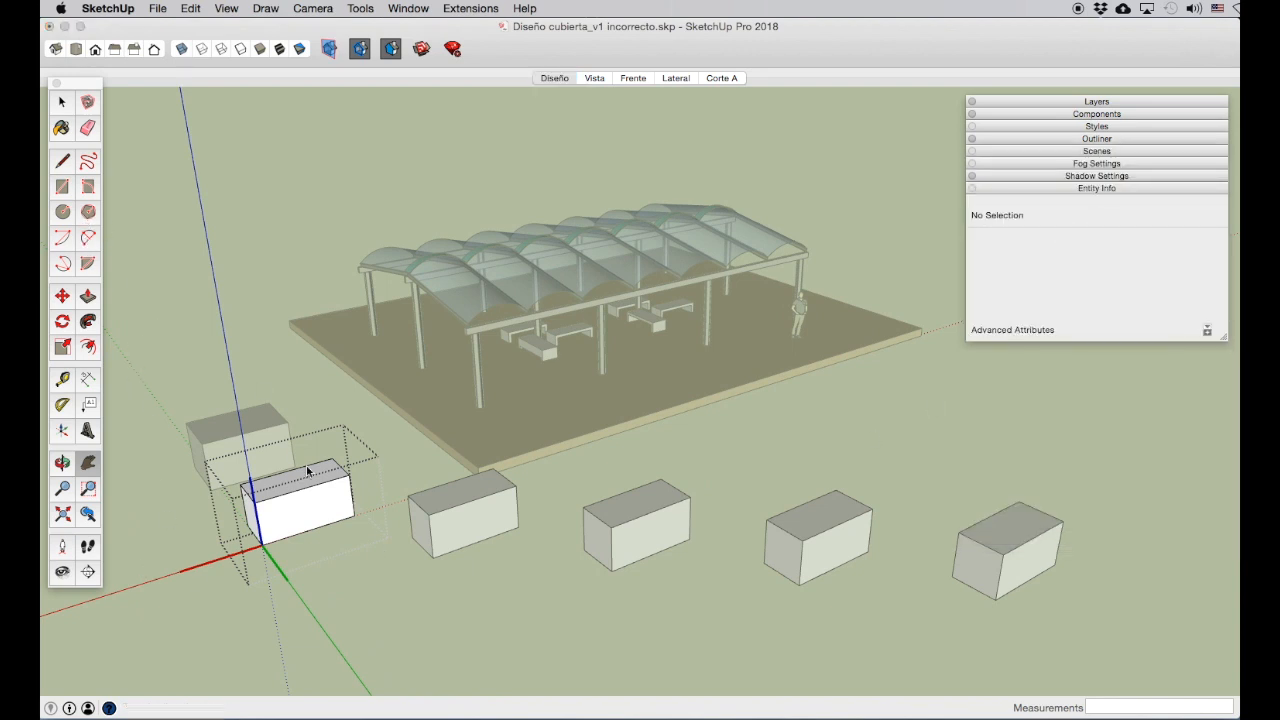
{"action": "left_click", "coordinate": [262, 546]}
{"action": "left_click", "coordinate": [354, 515]}
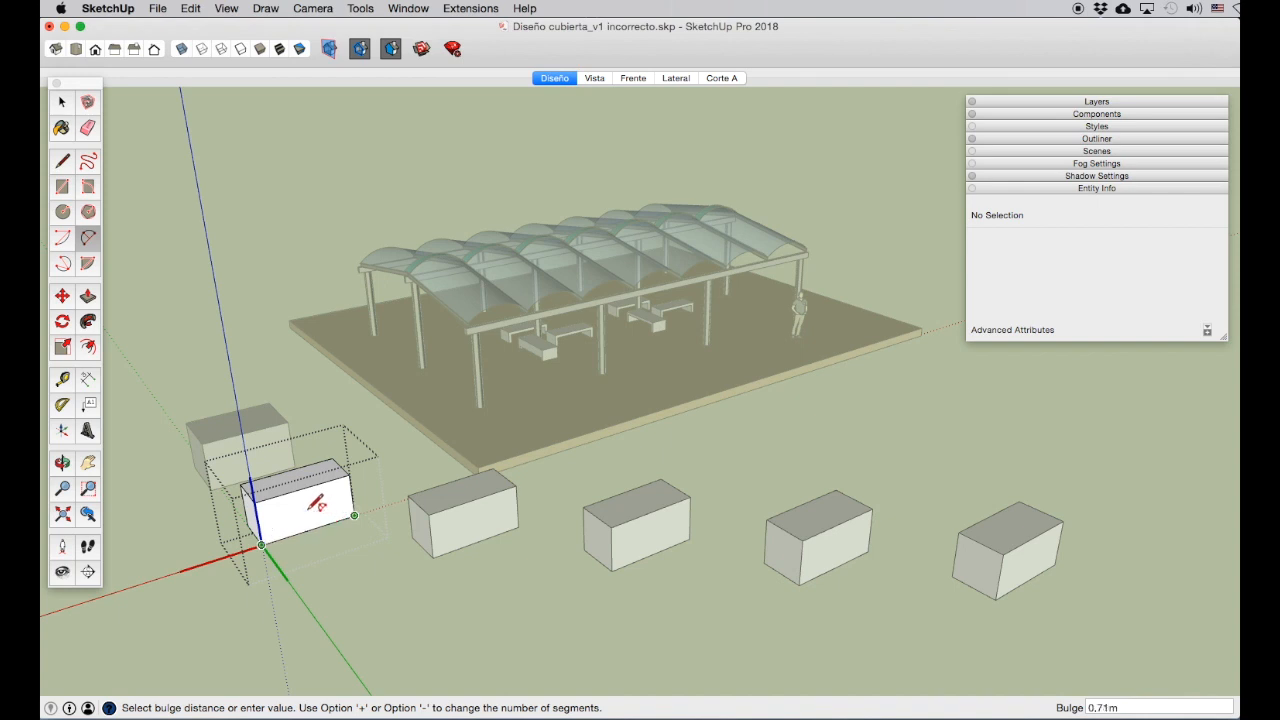
{"action": "left_click", "coordinate": [310, 505]}
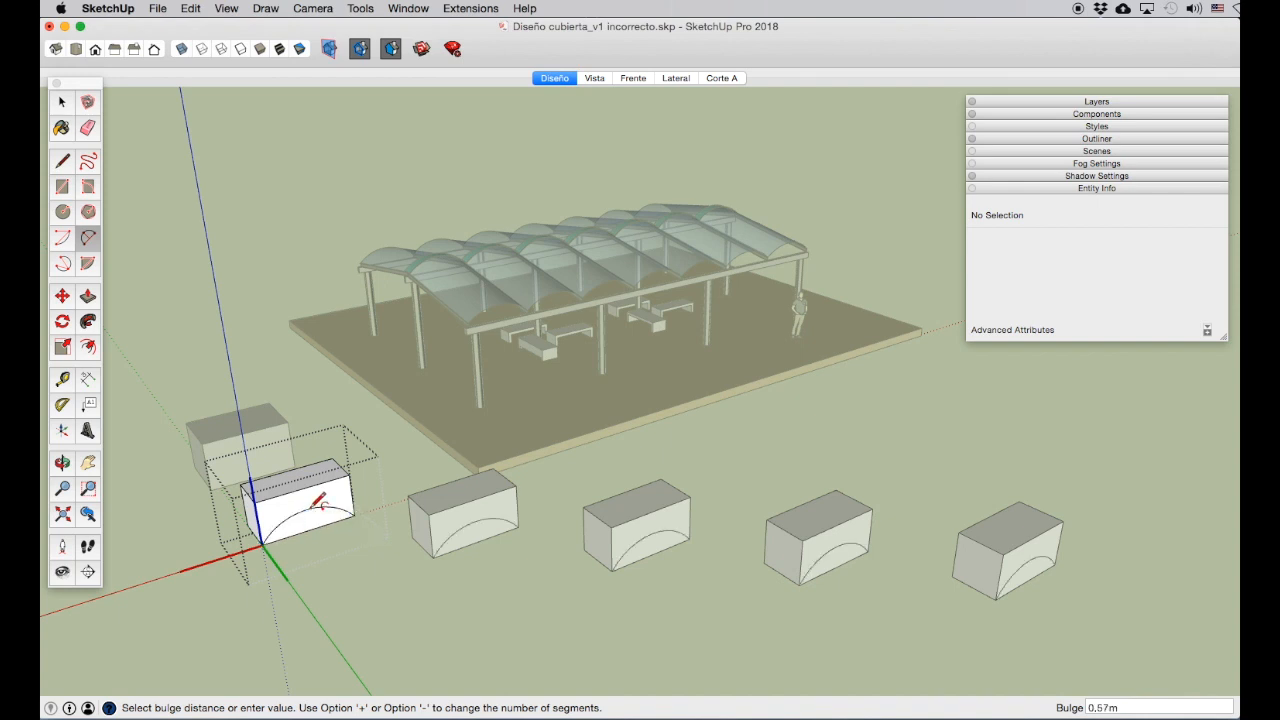
Step: Push/Pull the area under the arc through the box to cut an arched opening, and close the component
{"action": "left_click", "coordinate": [88, 298]}
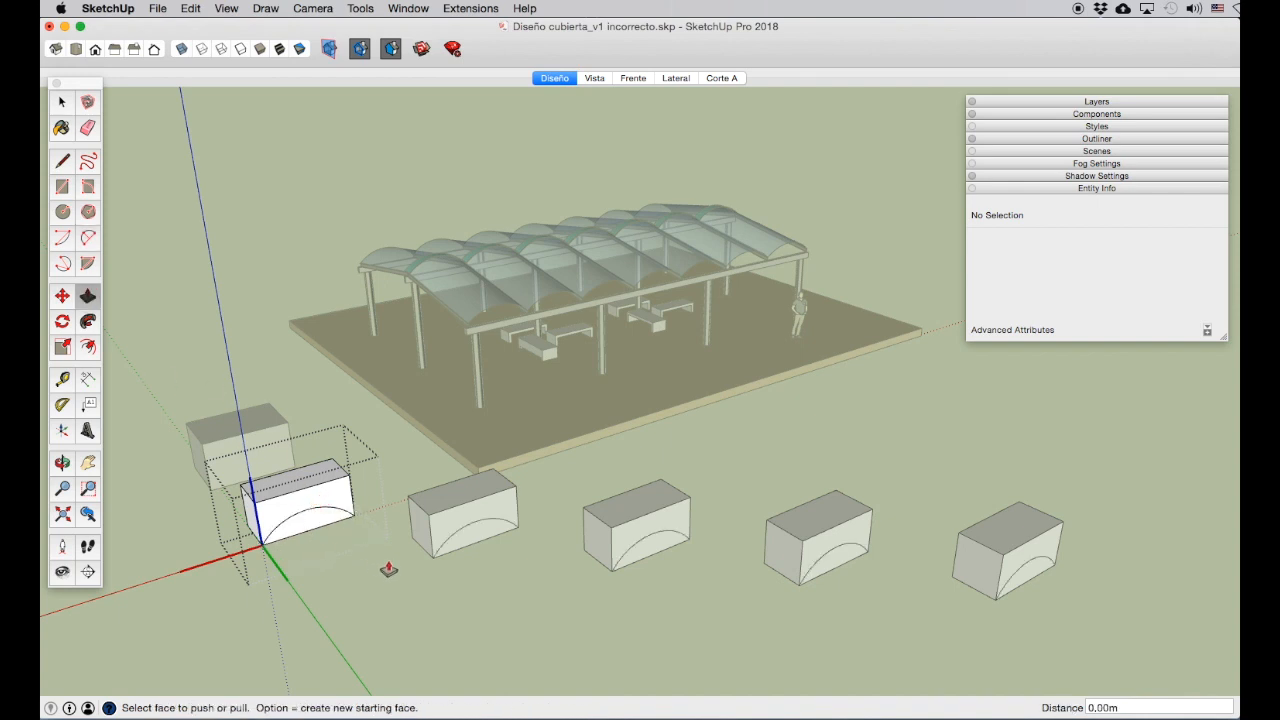
{"action": "left_click", "coordinate": [305, 525]}
{"action": "left_click", "coordinate": [303, 478]}
{"action": "key", "text": "space"}
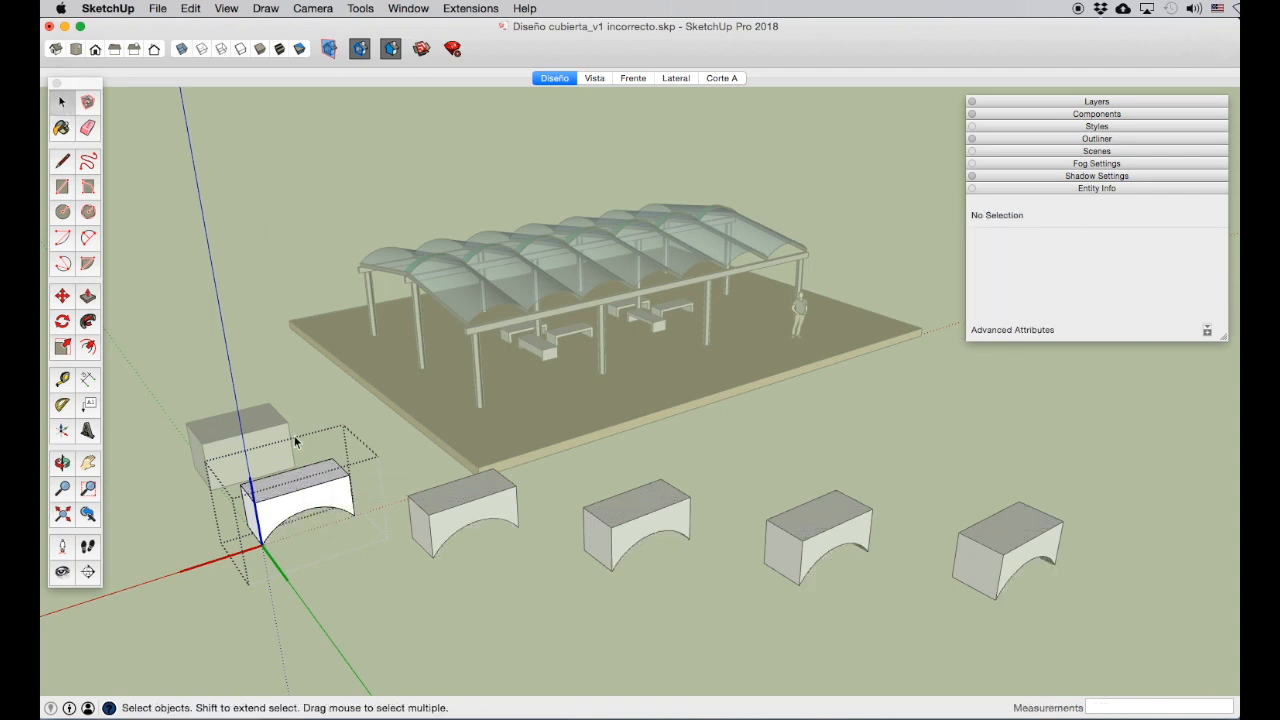
{"action": "left_click", "coordinate": [262, 355]}
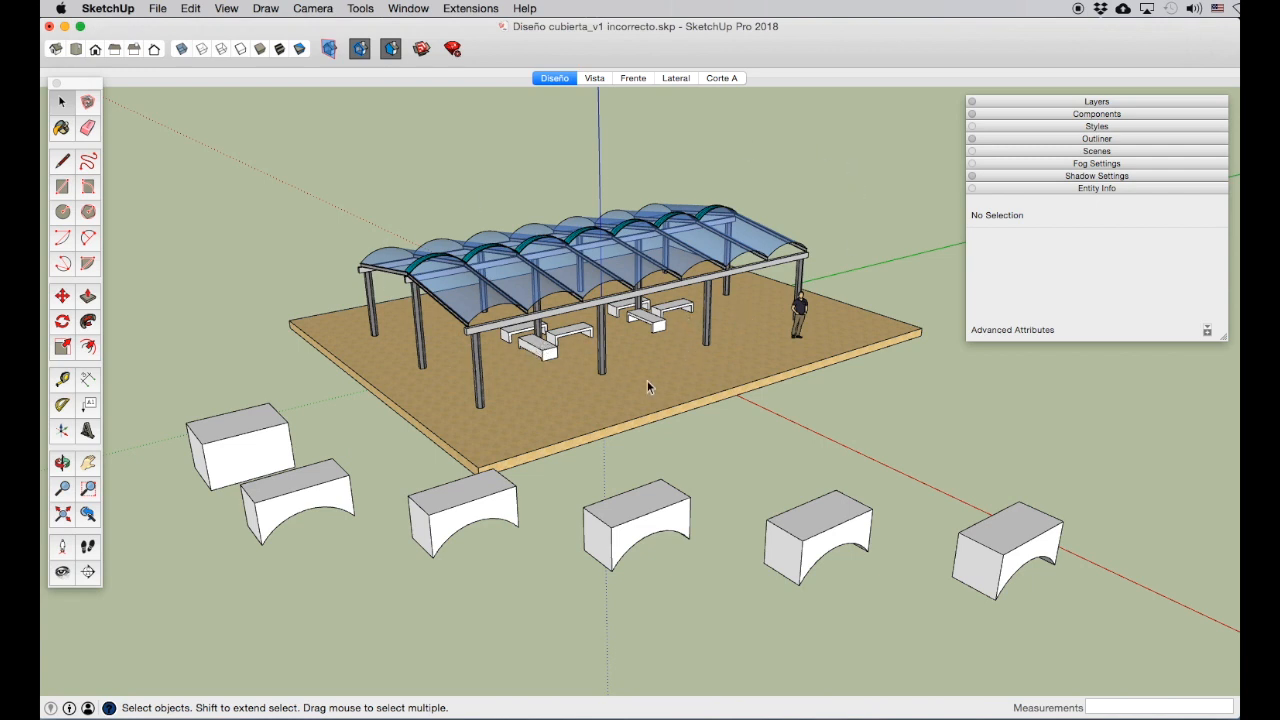
Step: Compare the entity information of the Caja2 boxes with that of the pavilion's front columns
{"action": "left_click", "coordinate": [318, 505]}
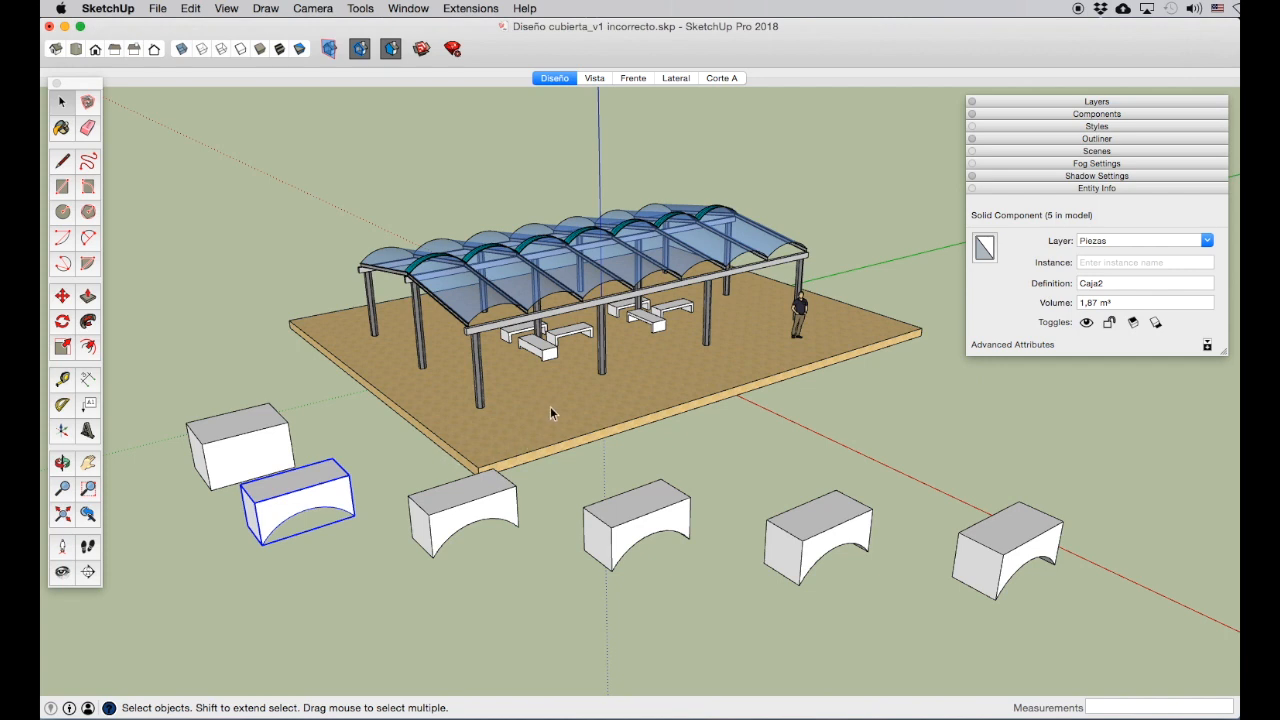
{"action": "left_click", "coordinate": [483, 390]}
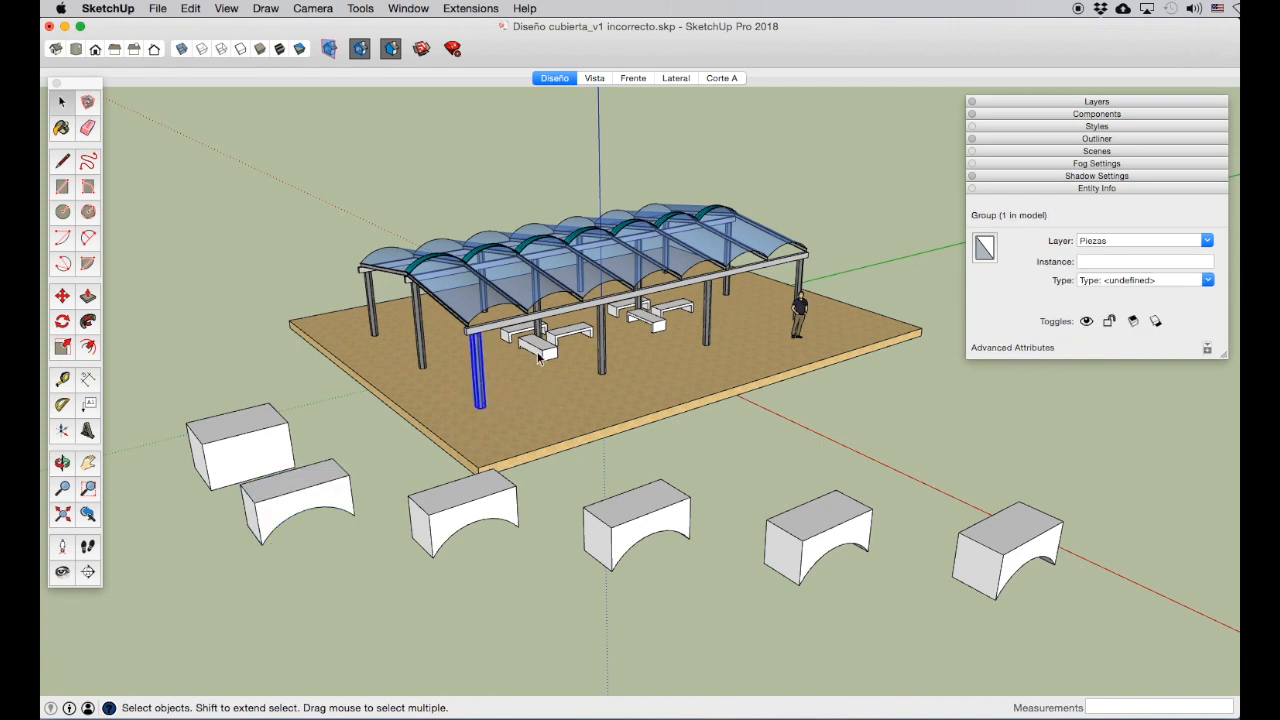
{"action": "left_click", "coordinate": [602, 352]}
{"action": "left_click", "coordinate": [453, 505]}
{"action": "left_click", "coordinate": [638, 514]}
{"action": "left_click", "coordinate": [322, 499]}
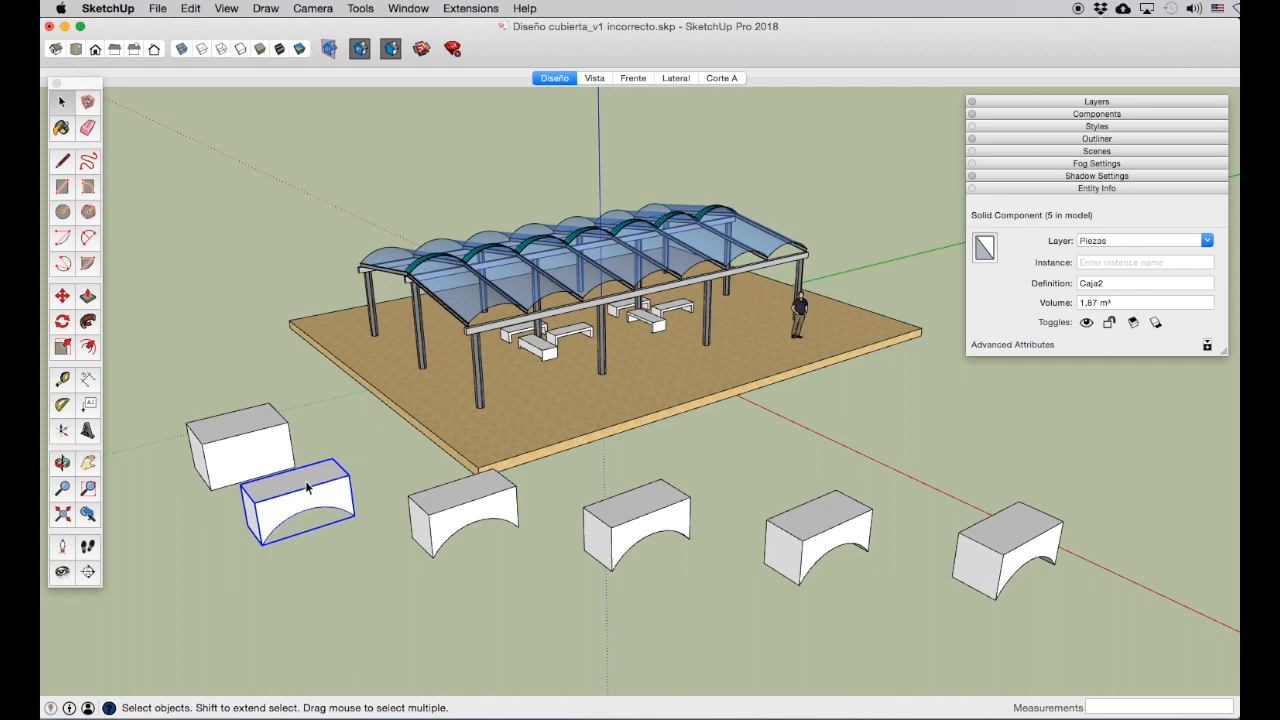
{"action": "left_click", "coordinate": [363, 477]}
{"action": "left_click", "coordinate": [290, 505]}
Step: Scale the second Caja2 box lengthwise along the red axis by about 1.39
{"action": "left_click", "coordinate": [474, 511]}
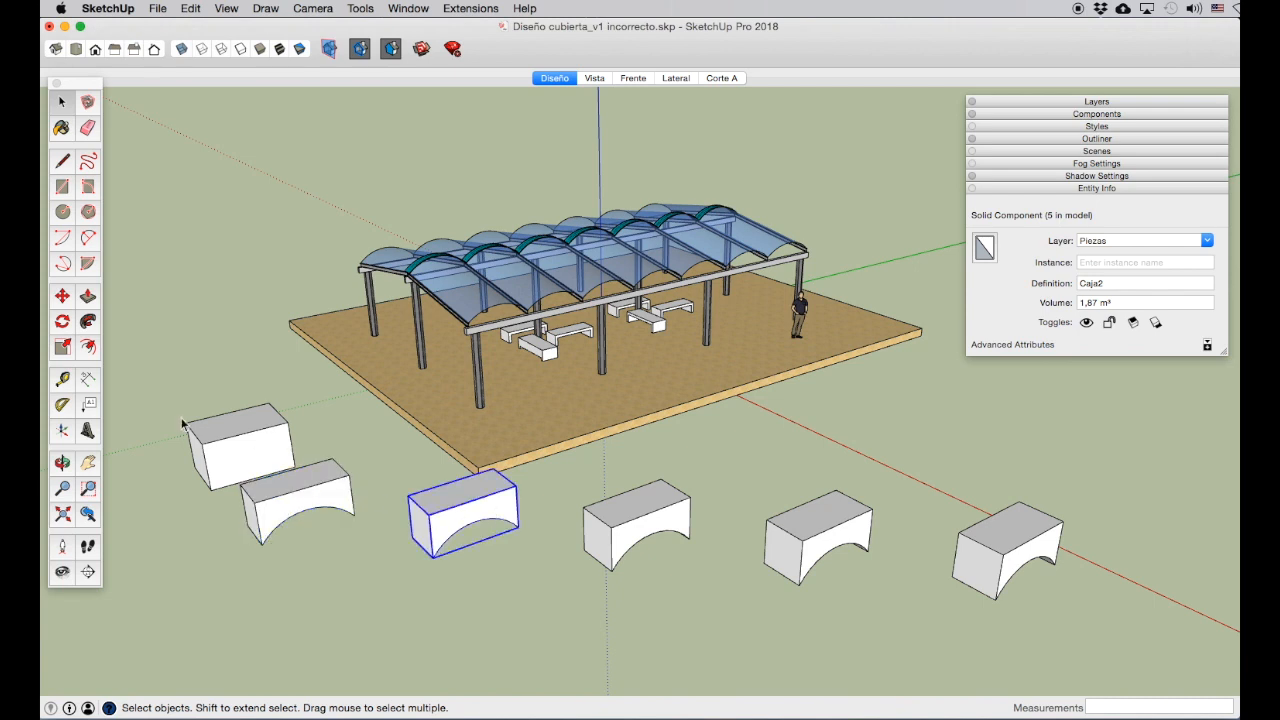
{"action": "left_click", "coordinate": [62, 347]}
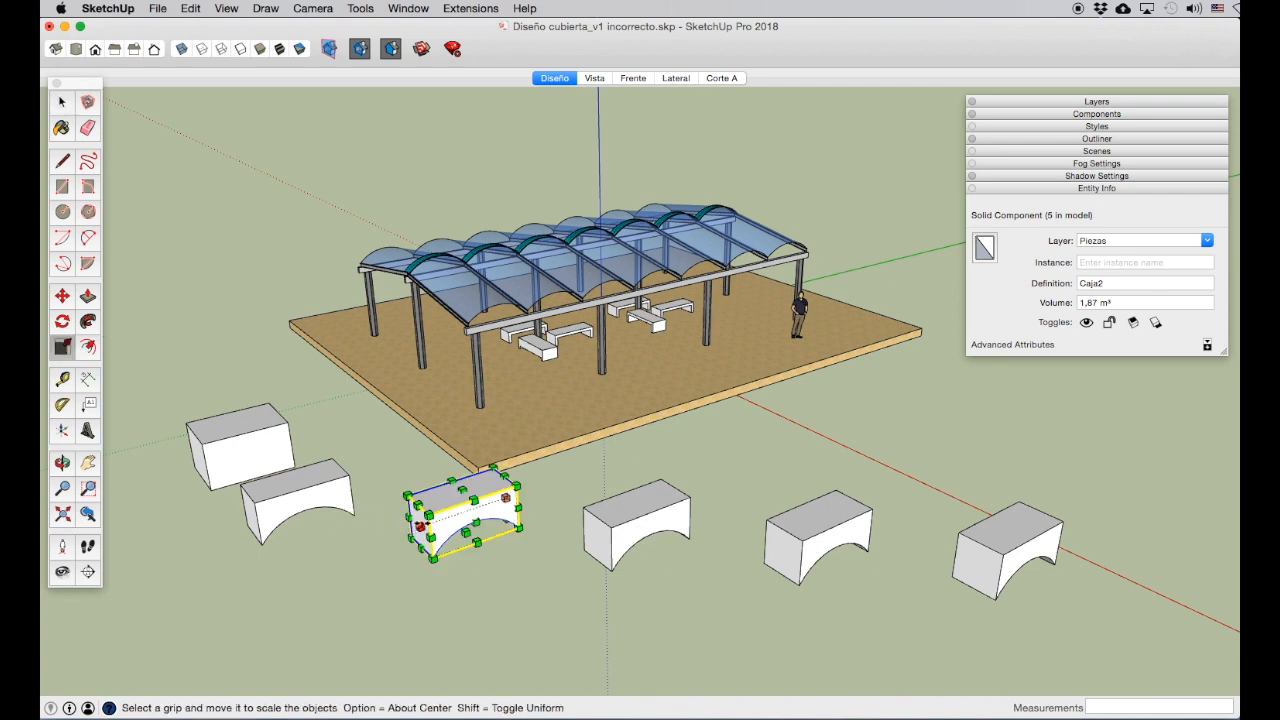
{"action": "left_click_drag", "start_coordinate": [416, 524], "coordinate": [379, 534]}
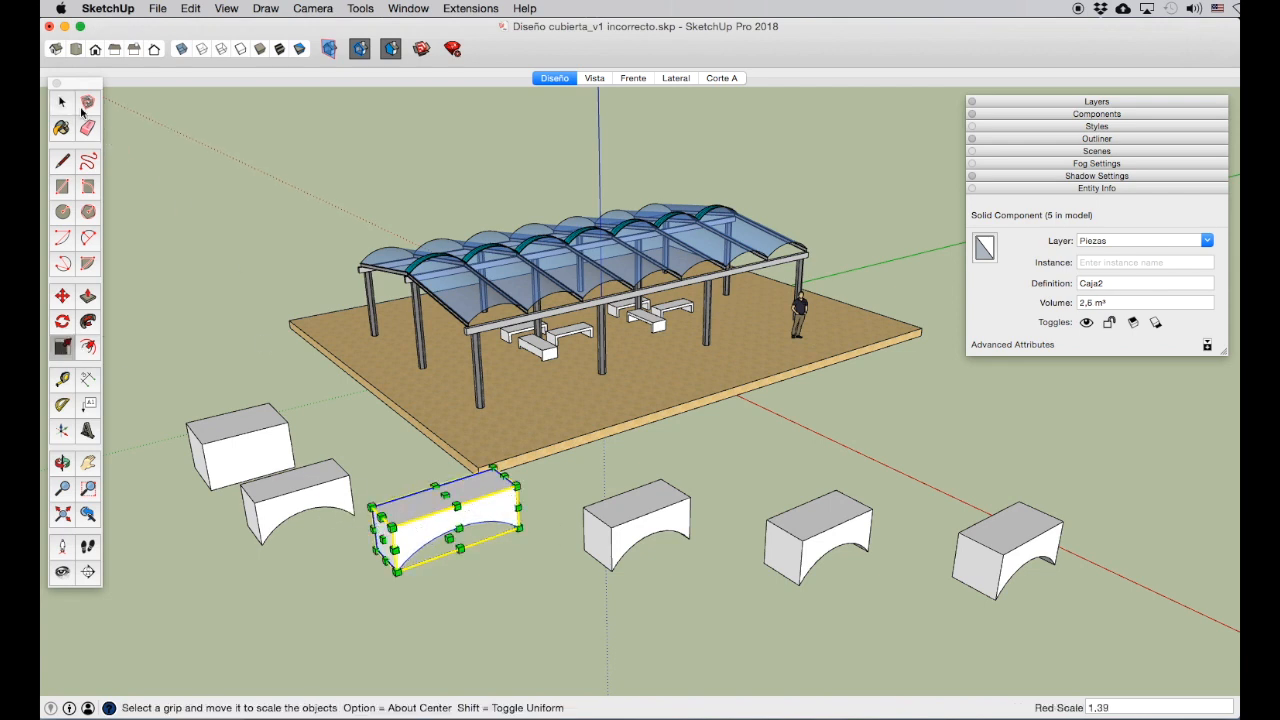
{"action": "key", "text": "space"}
Step: Scale the third Caja2 box upwards along the blue axis by about 1.90 and clear the selection
{"action": "left_click", "coordinate": [617, 537]}
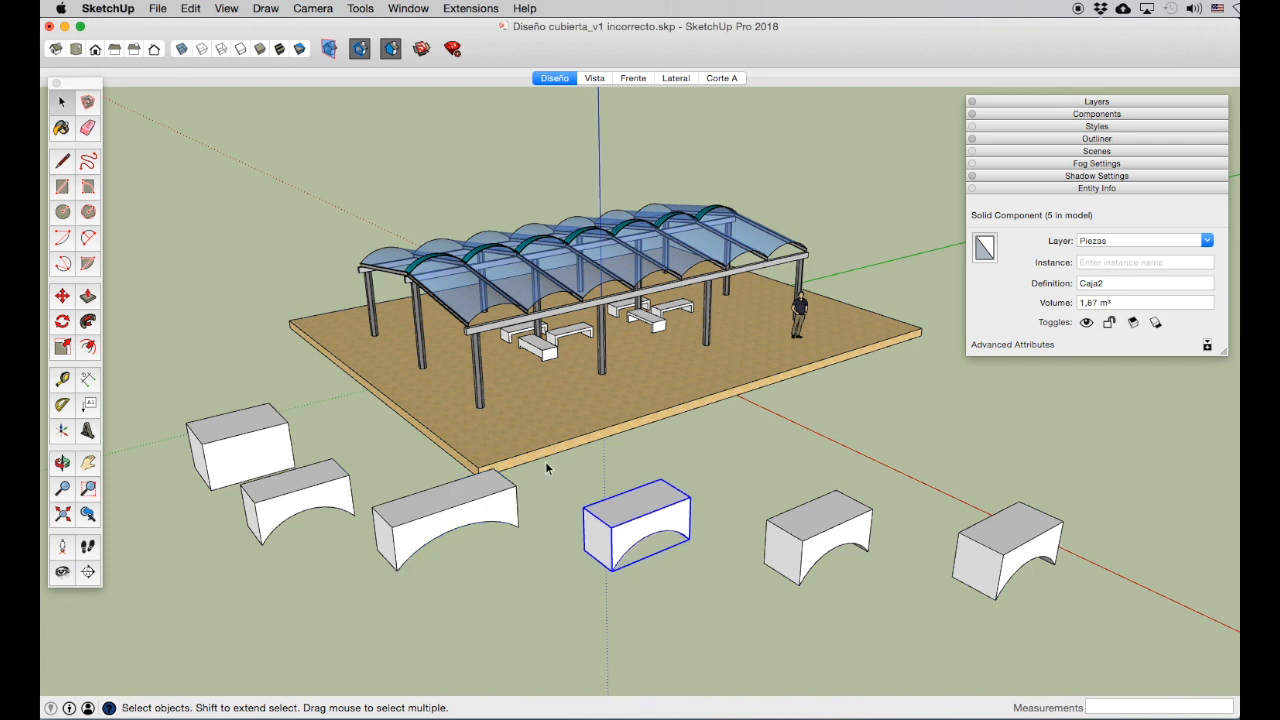
{"action": "left_click", "coordinate": [62, 346]}
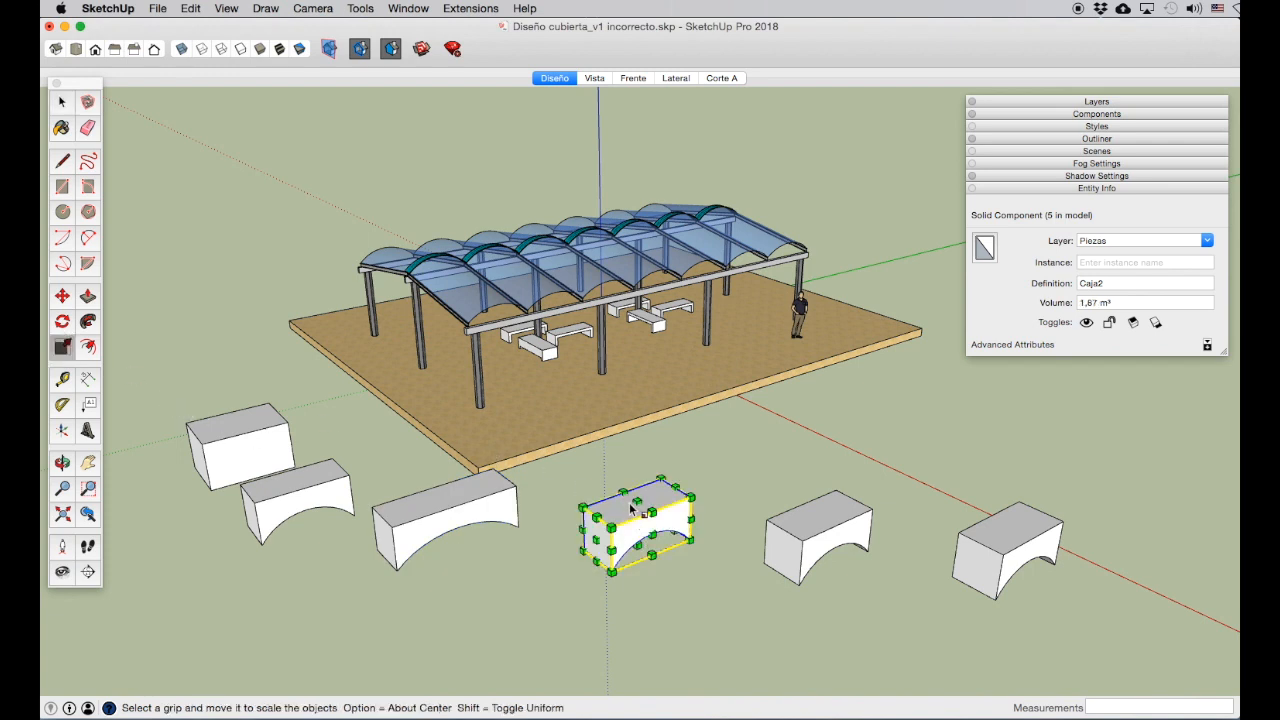
{"action": "left_click_drag", "start_coordinate": [637, 500], "coordinate": [637, 462]}
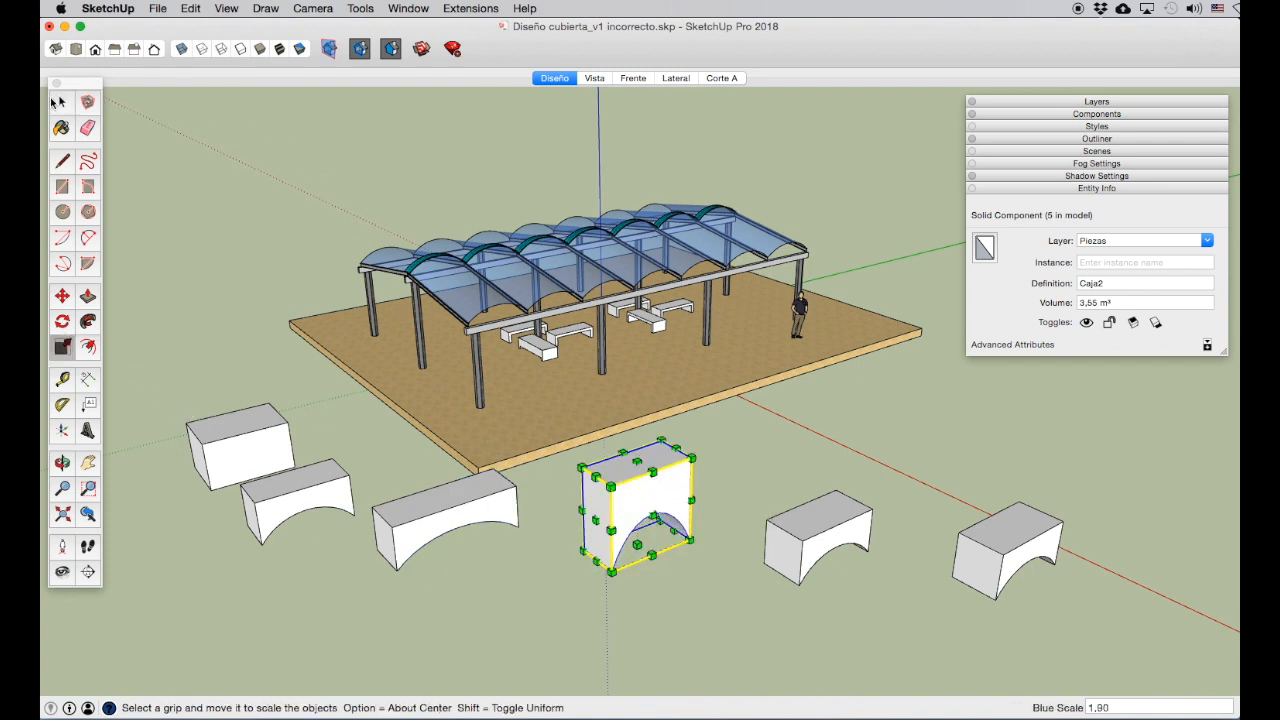
{"action": "left_click", "coordinate": [58, 101]}
{"action": "left_click", "coordinate": [617, 575]}
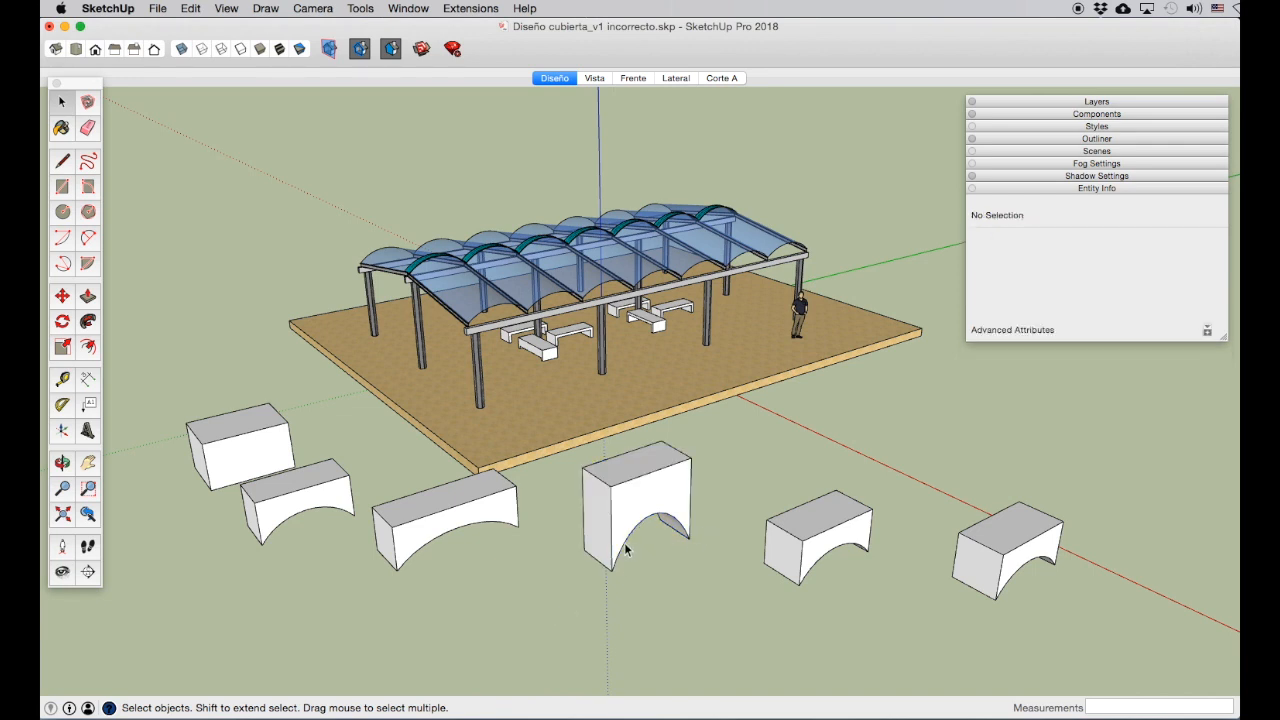
Step: Paint the front face inside the first Caja2 component with the first Wood material and close the component
{"action": "double_click", "coordinate": [299, 505]}
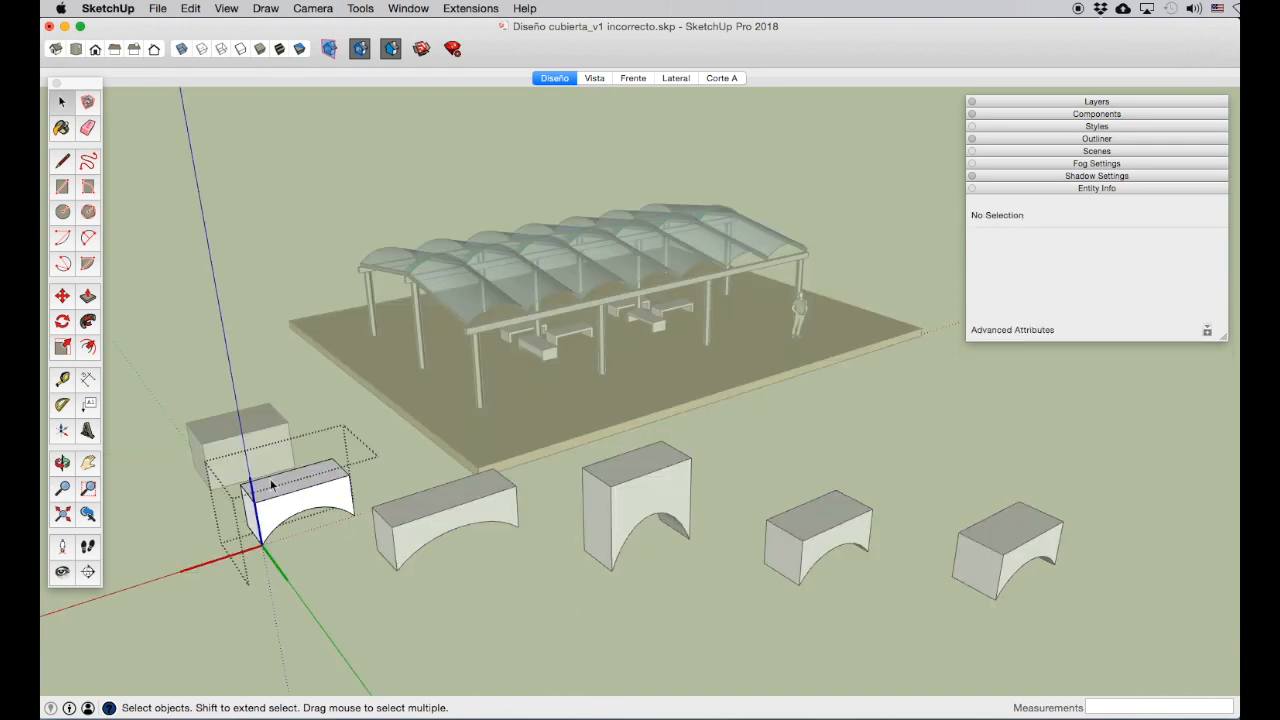
{"action": "left_click", "coordinate": [61, 128]}
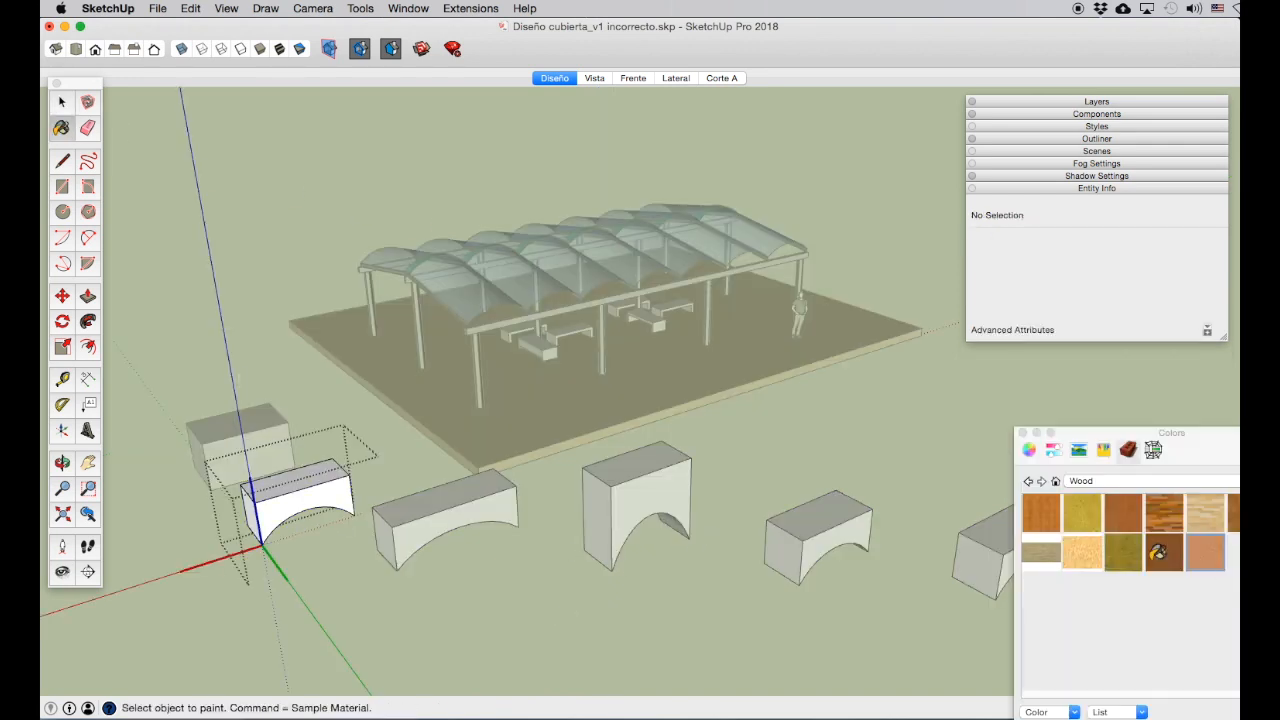
{"action": "left_click", "coordinate": [277, 500]}
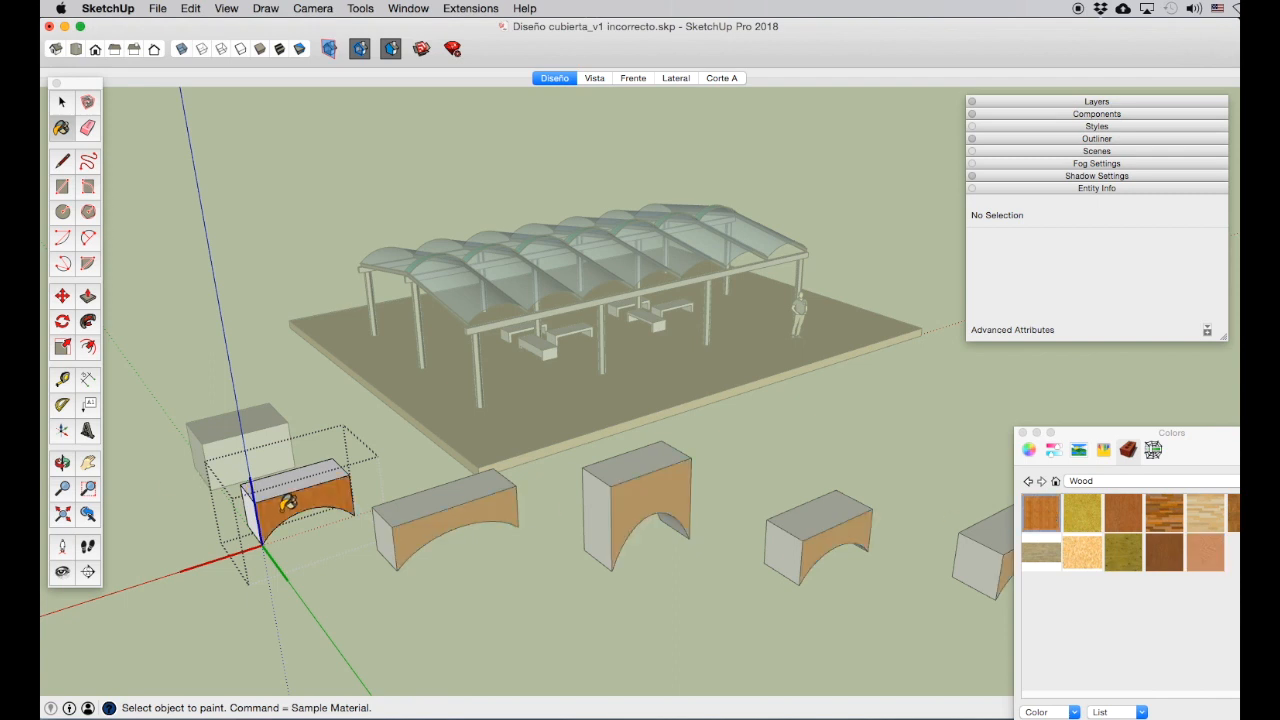
{"action": "left_click", "coordinate": [61, 103]}
{"action": "left_click", "coordinate": [215, 342]}
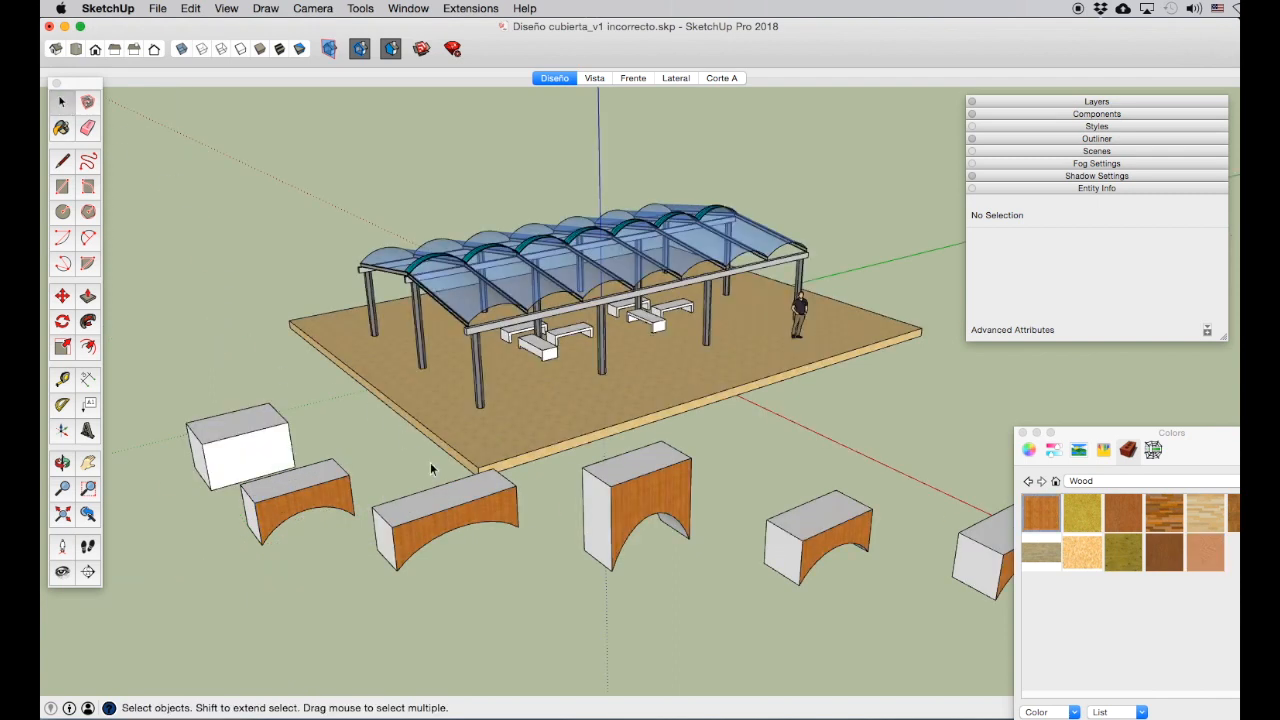
{"action": "left_click_drag", "start_coordinate": [1103, 437], "coordinate": [935, 300]}
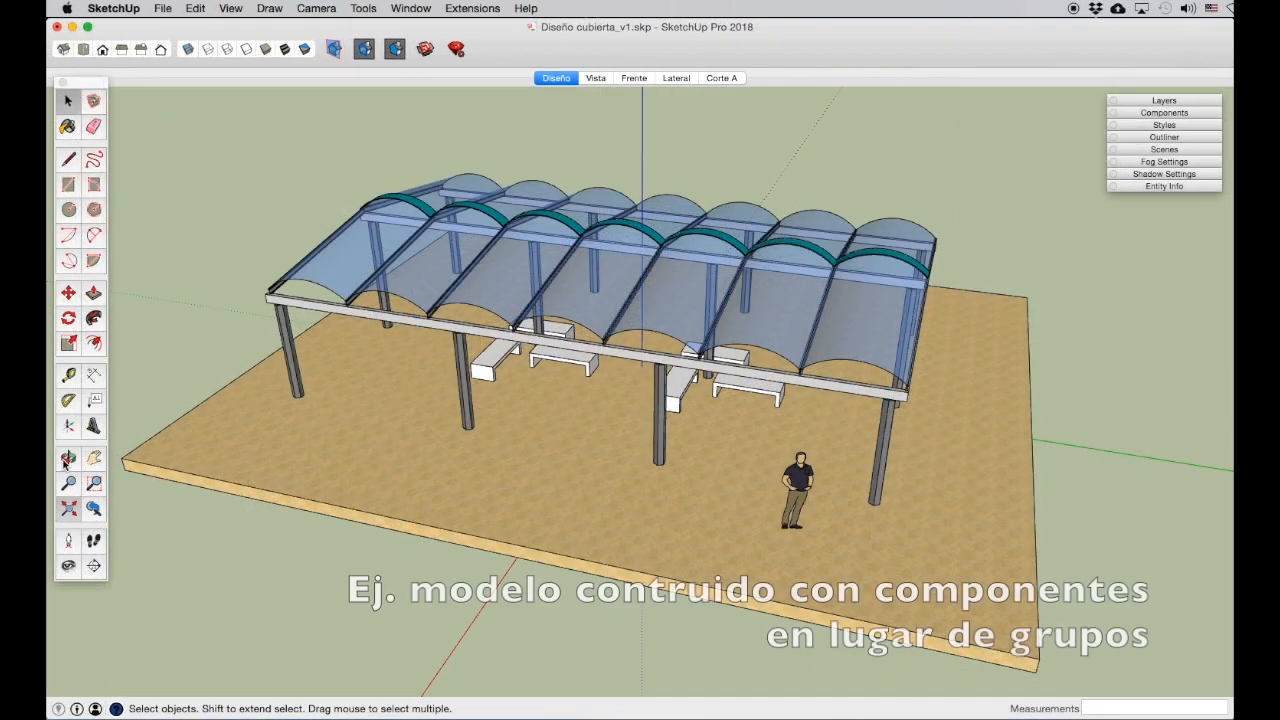
Step: Examine the component-built pavilion from several sides and review the names and descriptions of the components in the model
{"action": "key", "text": "o"}
{"action": "left_click_drag", "start_coordinate": [420, 445], "coordinate": [710, 343]}
{"action": "scroll", "coordinate": [712, 343], "scroll_direction": "up", "scroll_amount": 2}
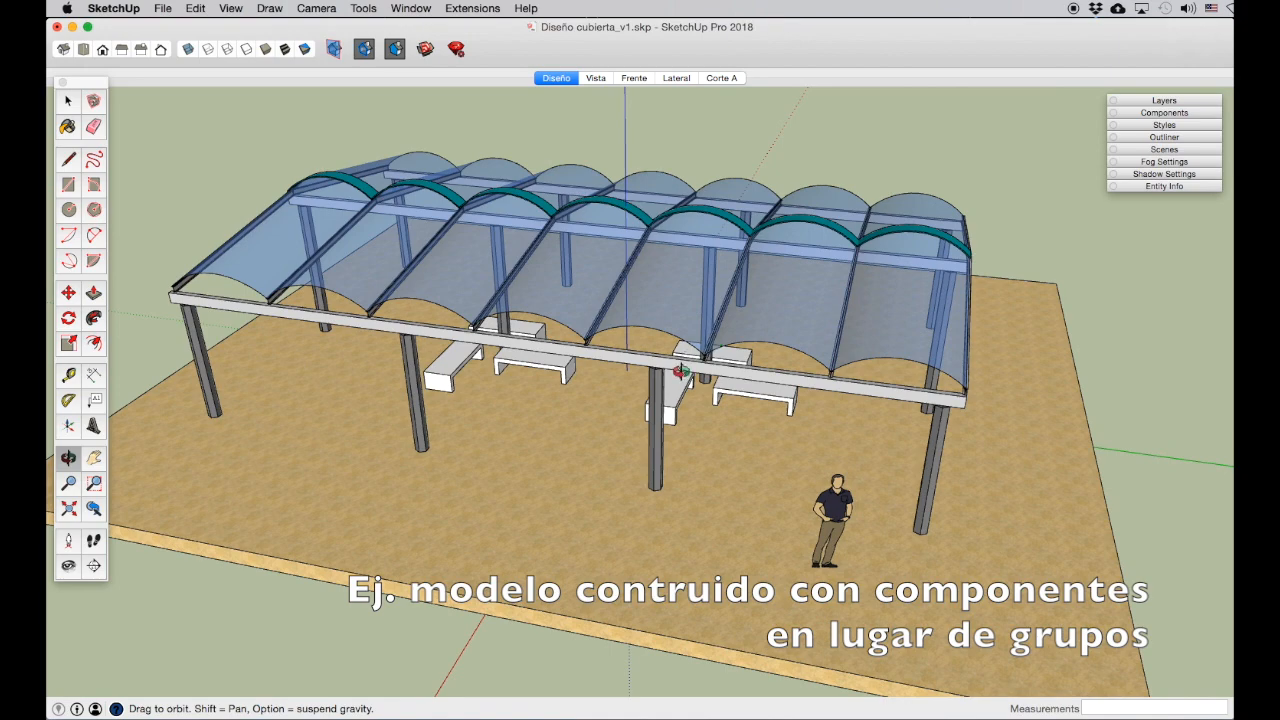
{"action": "scroll", "coordinate": [706, 376], "scroll_direction": "down", "scroll_amount": 2}
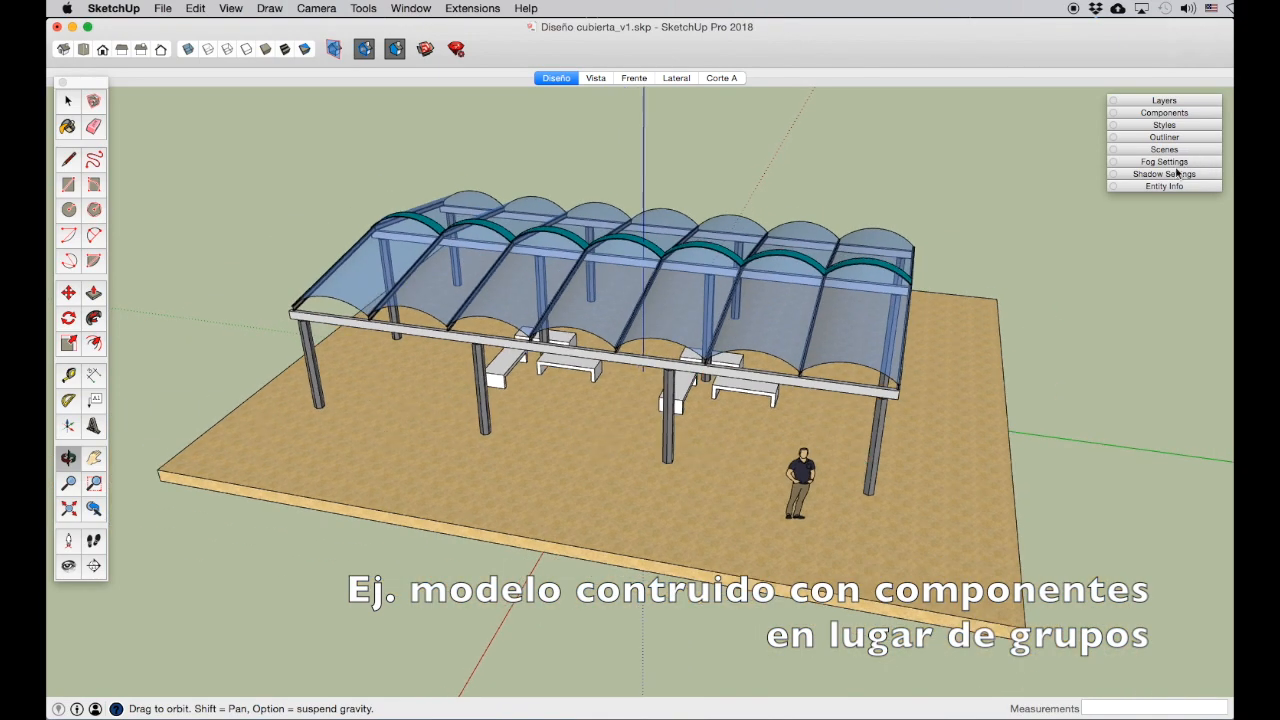
{"action": "left_click", "coordinate": [1180, 114]}
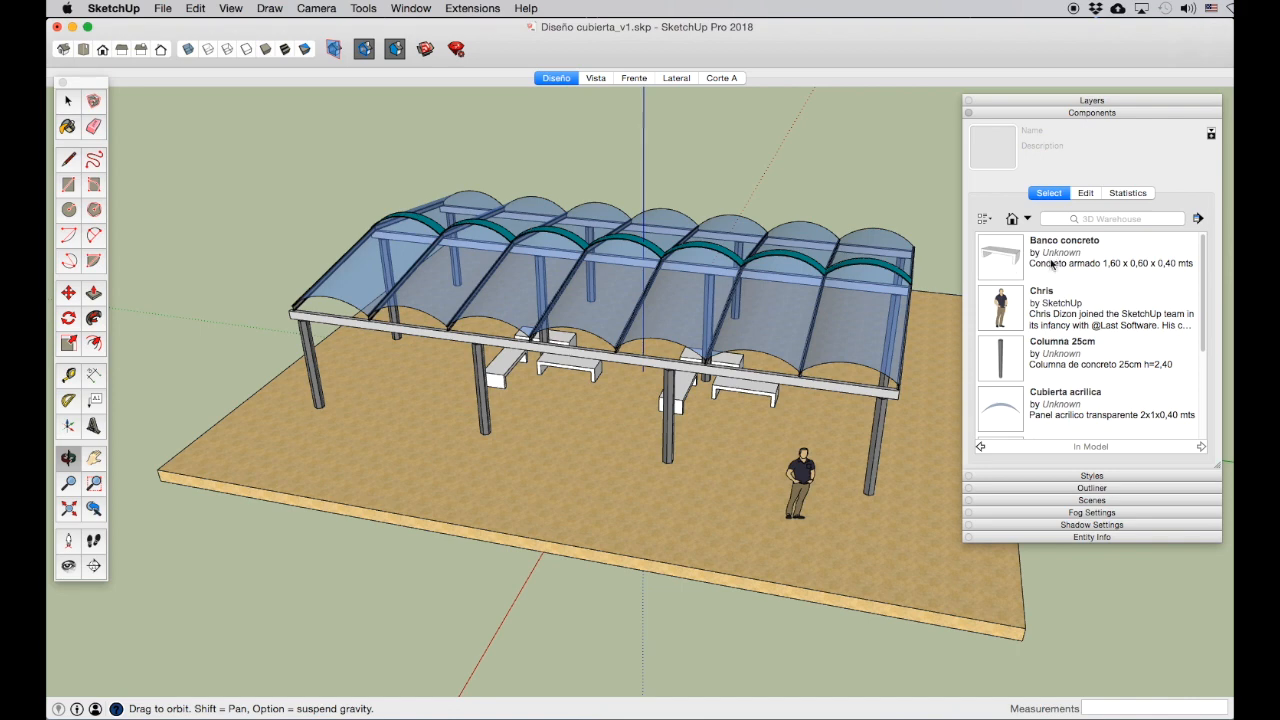
{"action": "scroll", "coordinate": [1150, 330], "scroll_direction": "down", "scroll_amount": 3}
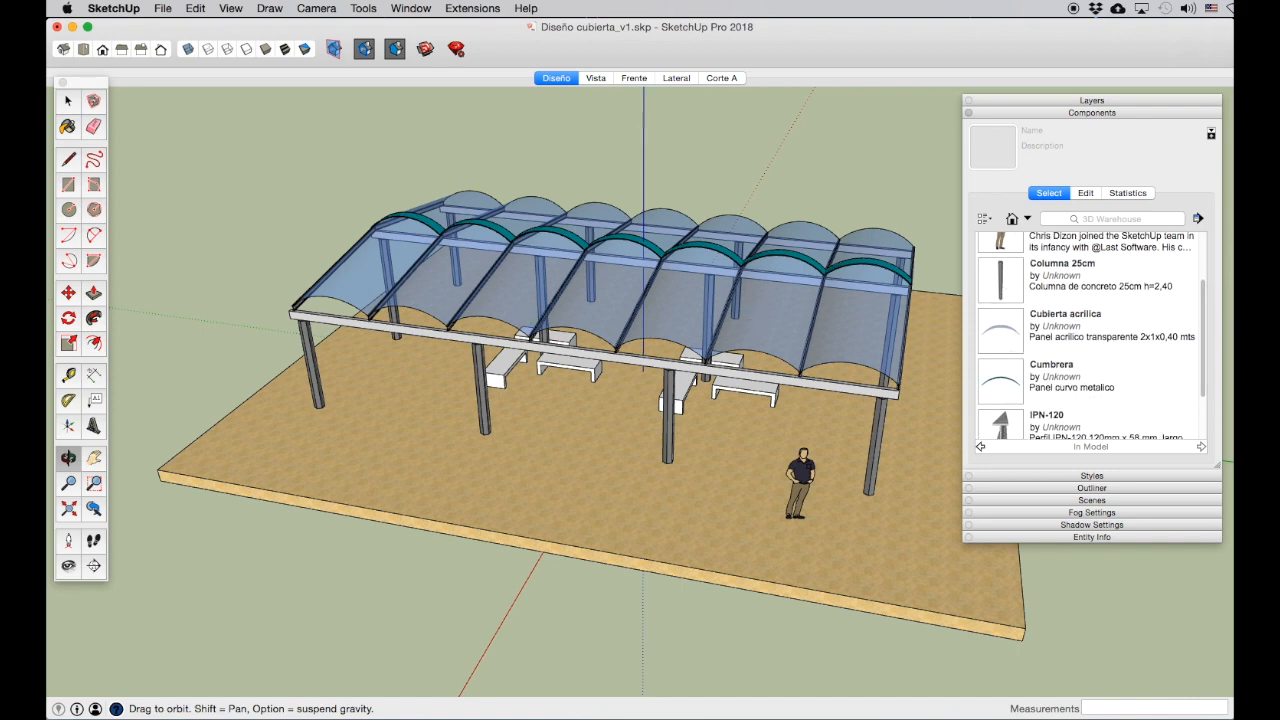
{"action": "scroll", "coordinate": [1205, 374], "scroll_direction": "down", "scroll_amount": 3}
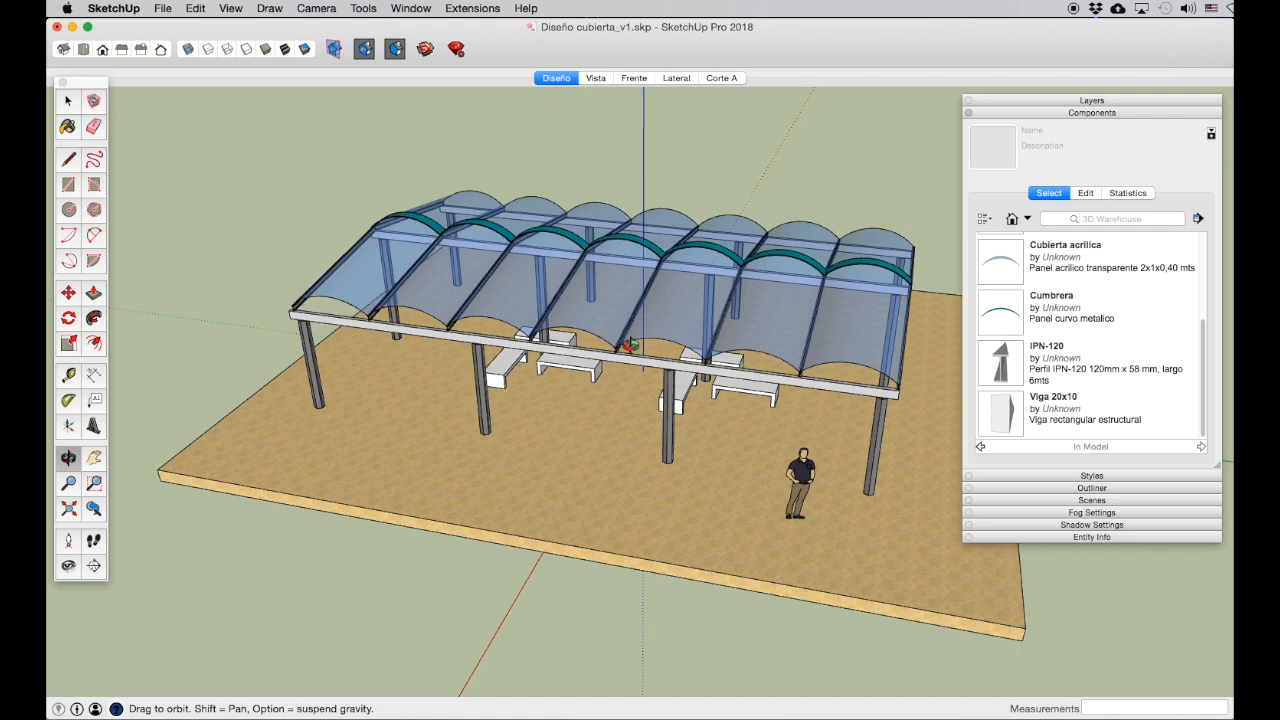
{"action": "left_click_drag", "start_coordinate": [378, 422], "coordinate": [507, 410]}
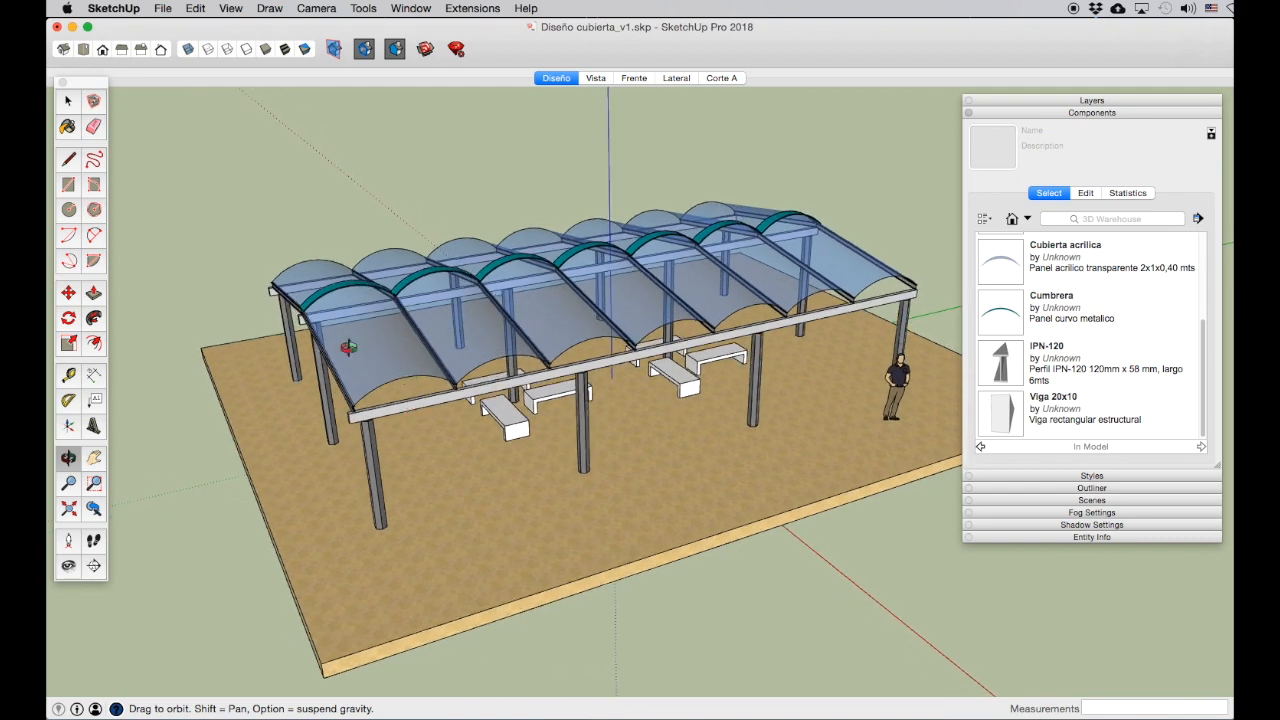
{"action": "left_click", "coordinate": [68, 101]}
{"action": "left_click", "coordinate": [1066, 111]}
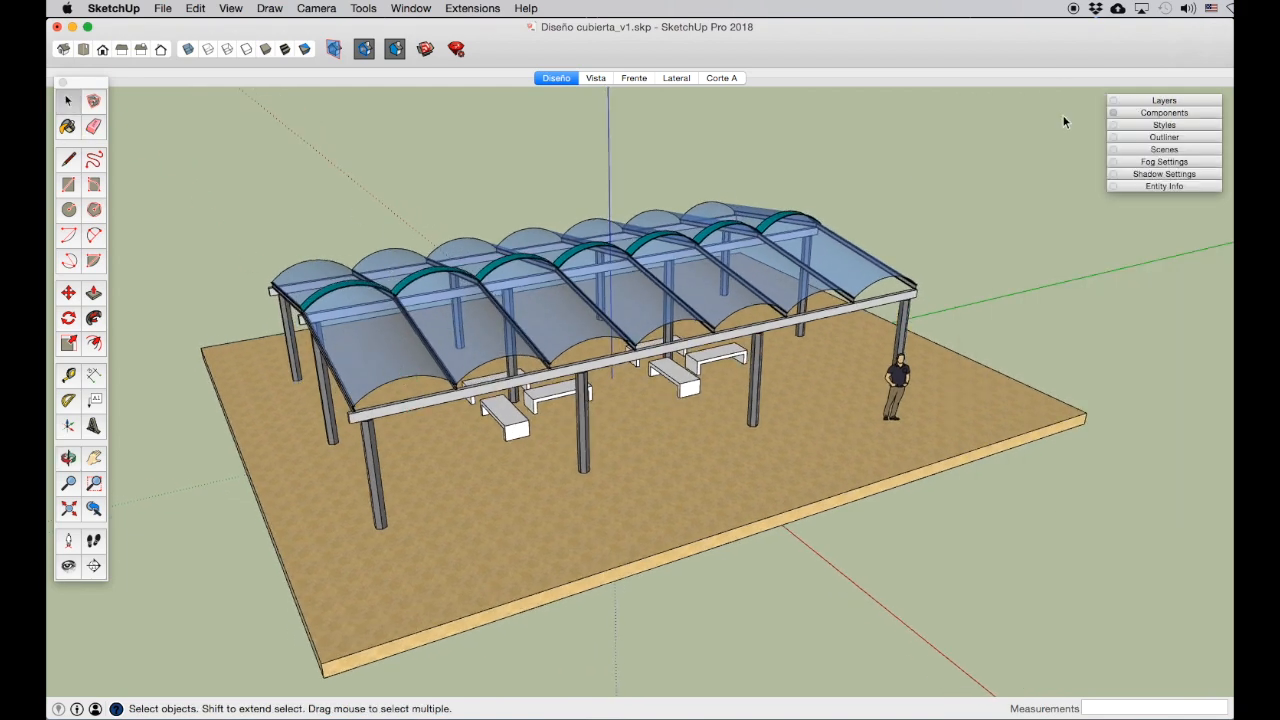
Step: Open the first vault module inside the roof component, paint its curved surface light yellow from the Colors collection, and close the components
{"action": "double_click", "coordinate": [357, 345]}
{"action": "left_click", "coordinate": [360, 347]}
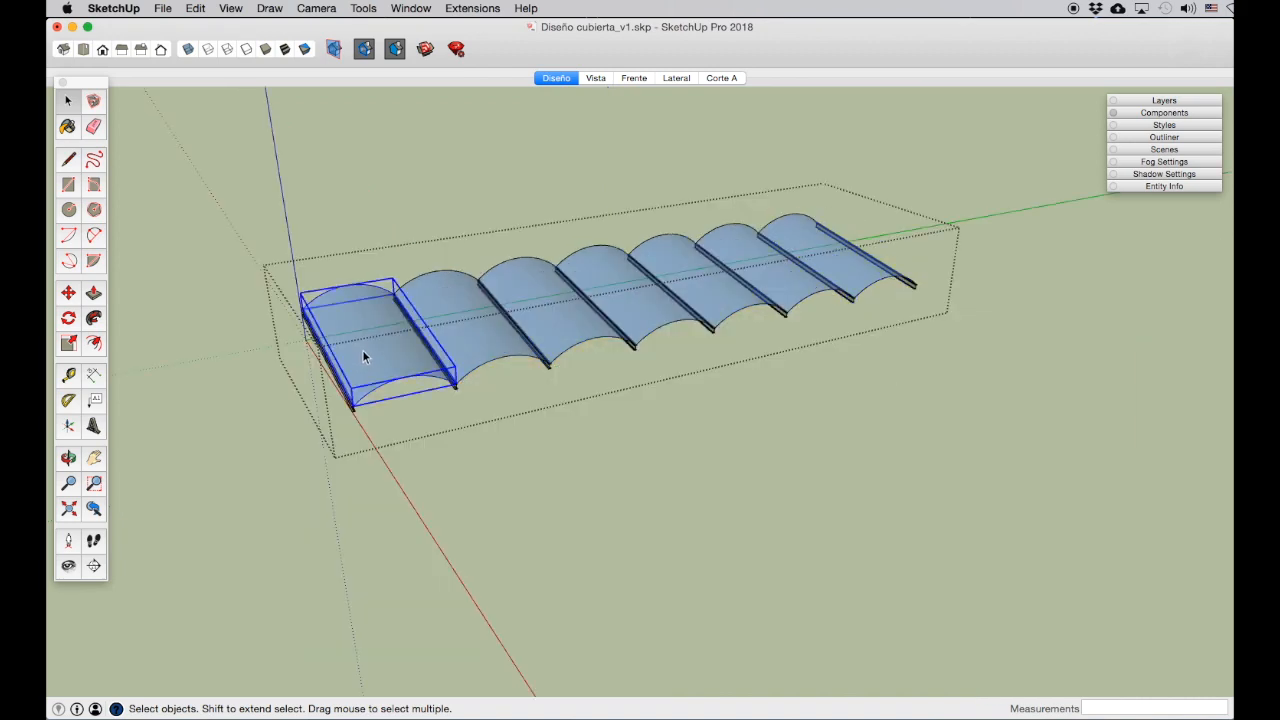
{"action": "double_click", "coordinate": [367, 355]}
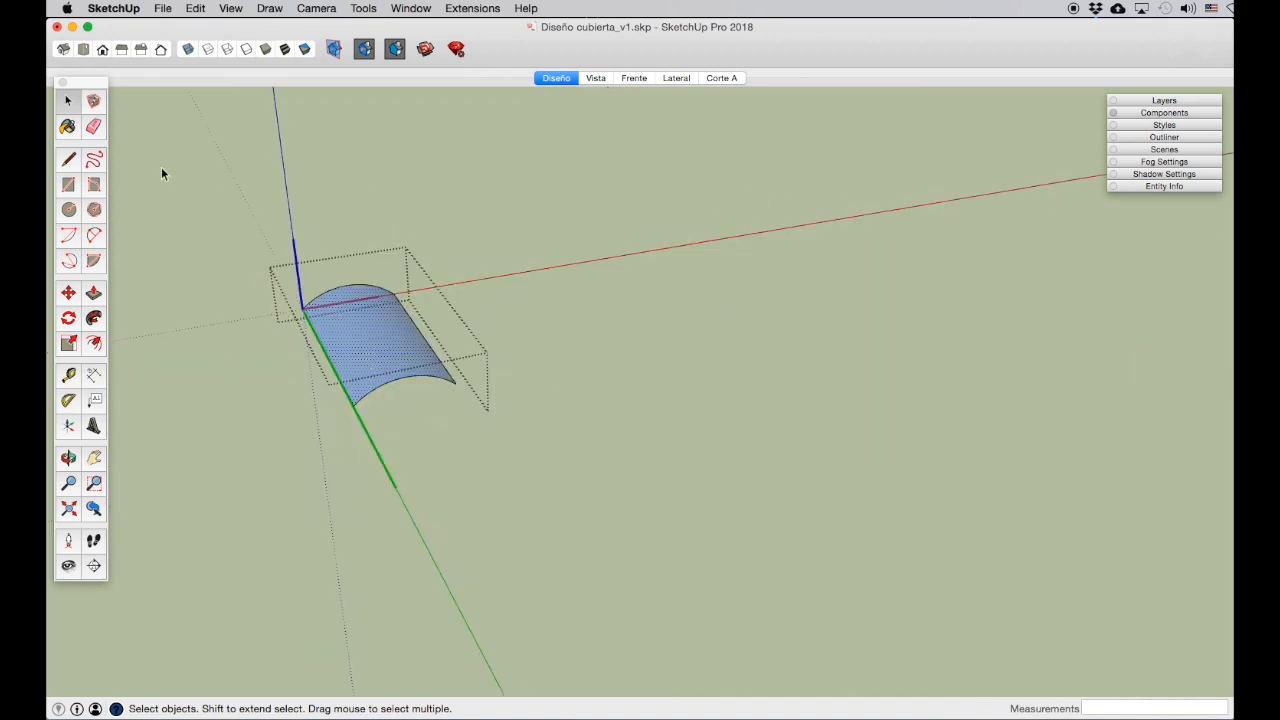
{"action": "left_click", "coordinate": [67, 128]}
{"action": "left_click", "coordinate": [912, 344]}
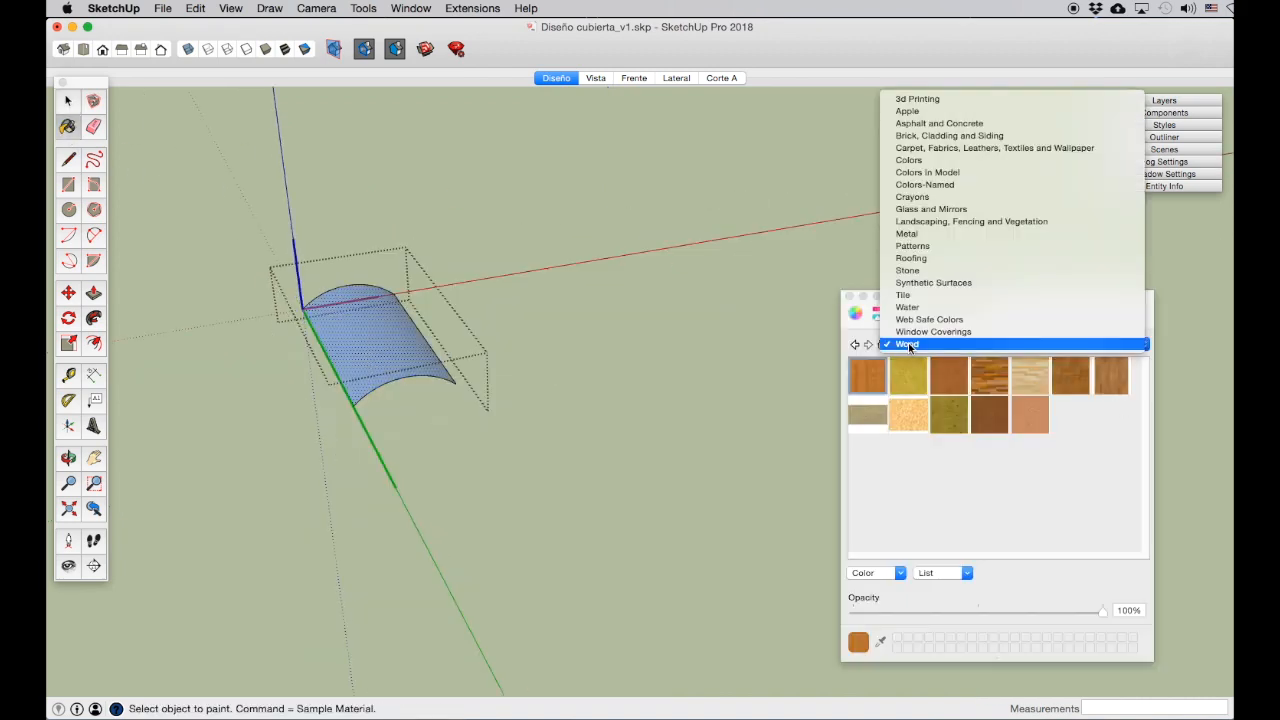
{"action": "left_click", "coordinate": [930, 334]}
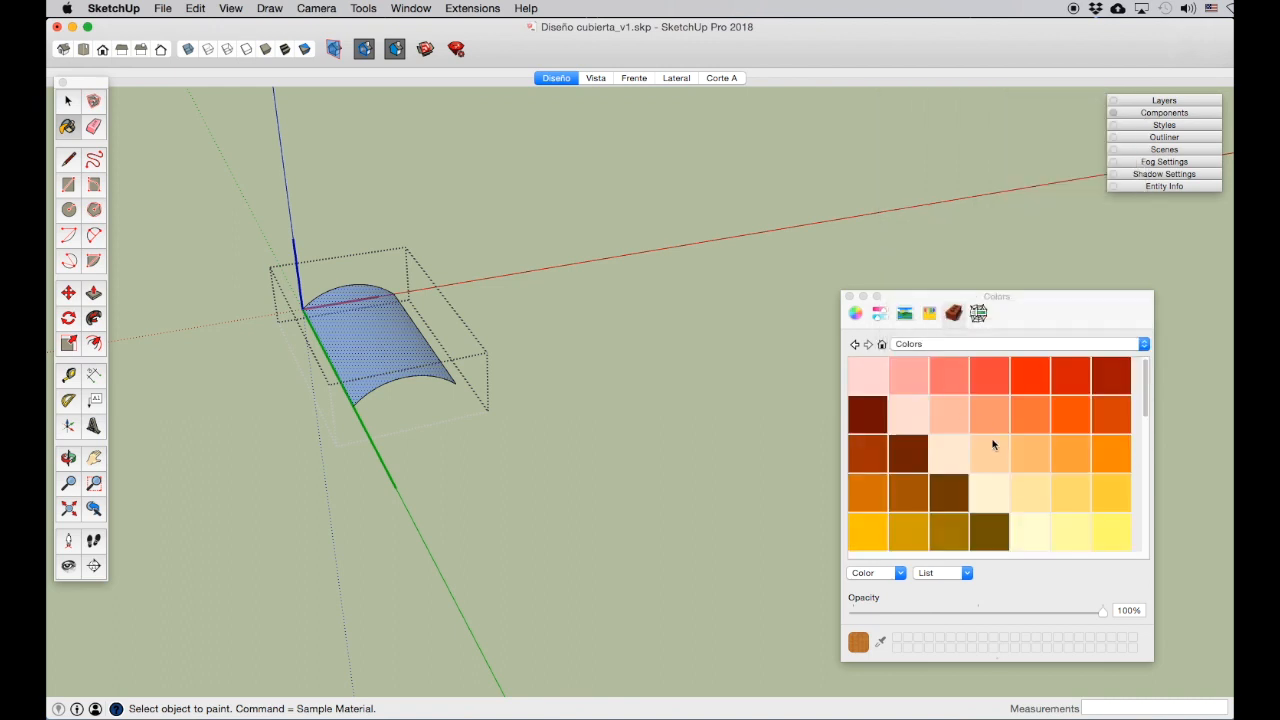
{"action": "left_click", "coordinate": [1121, 540]}
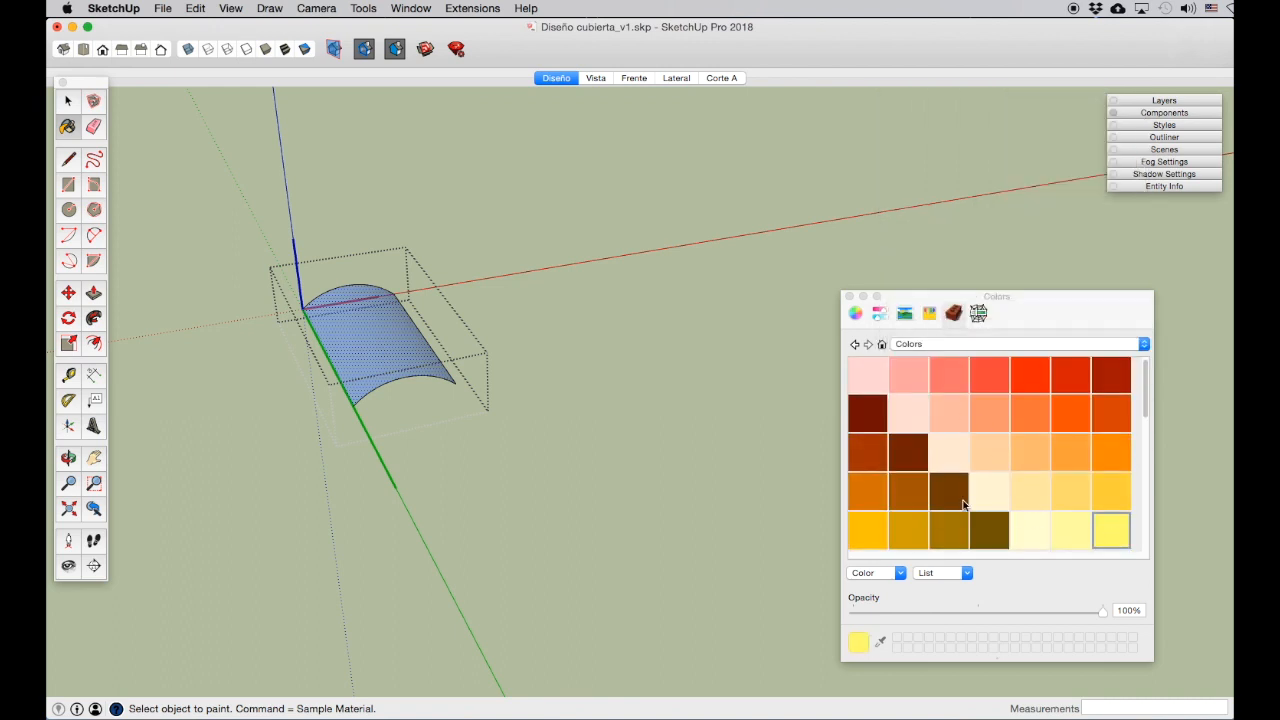
{"action": "left_click", "coordinate": [397, 324]}
{"action": "left_click", "coordinate": [68, 101]}
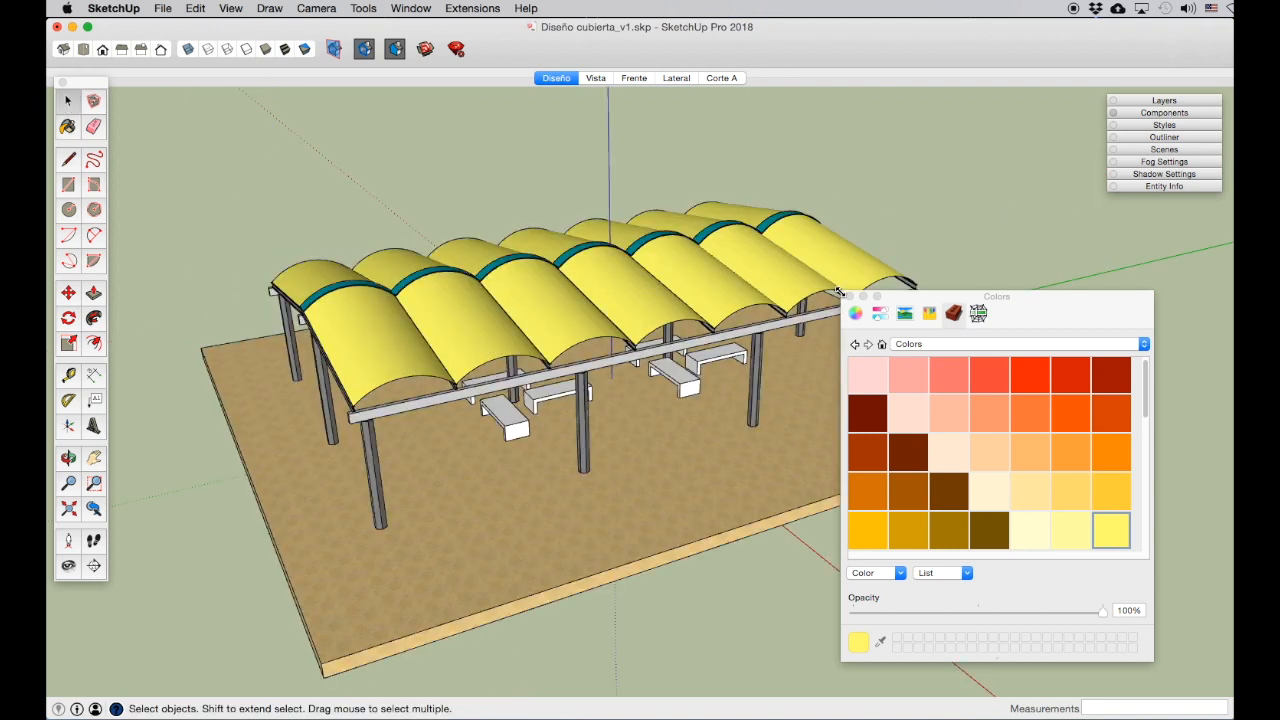
{"action": "left_click", "coordinate": [850, 298]}
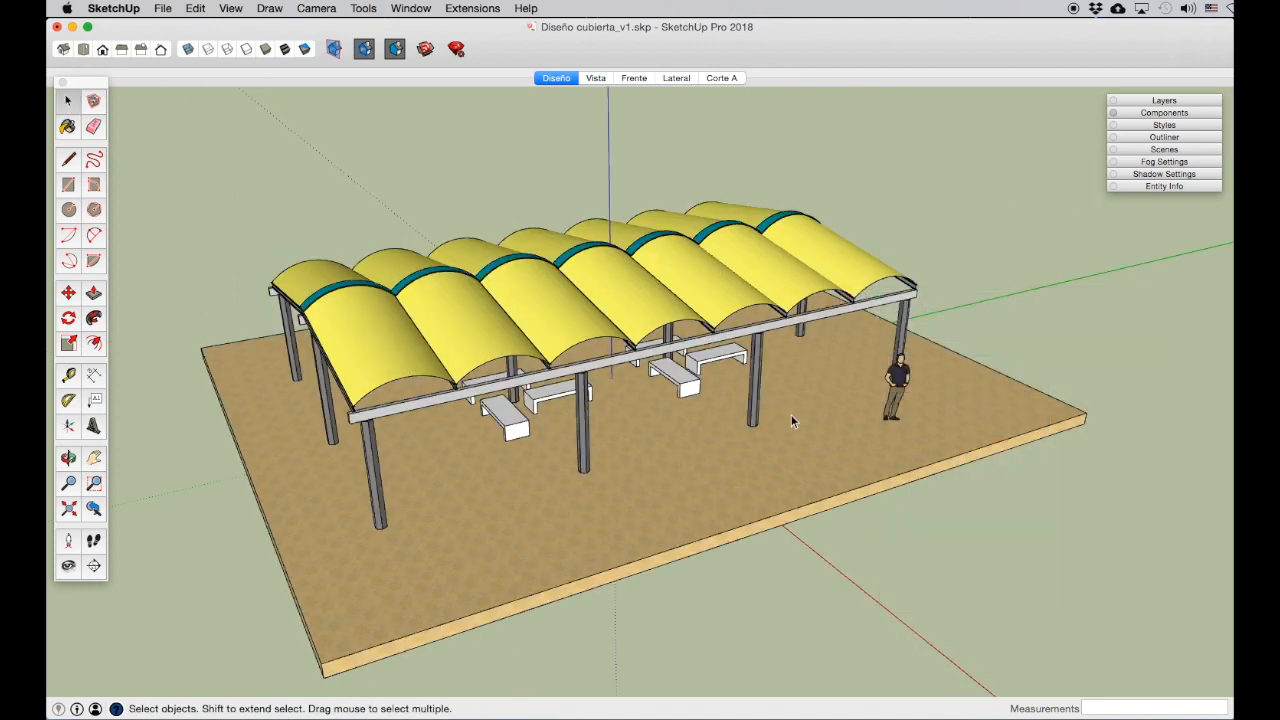
Step: Open the column component at the pavilion's front corner for editing
{"action": "left_click", "coordinate": [69, 459]}
{"action": "left_click_drag", "start_coordinate": [550, 411], "coordinate": [577, 377]}
{"action": "scroll", "coordinate": [440, 400], "scroll_direction": "up", "scroll_amount": 3}
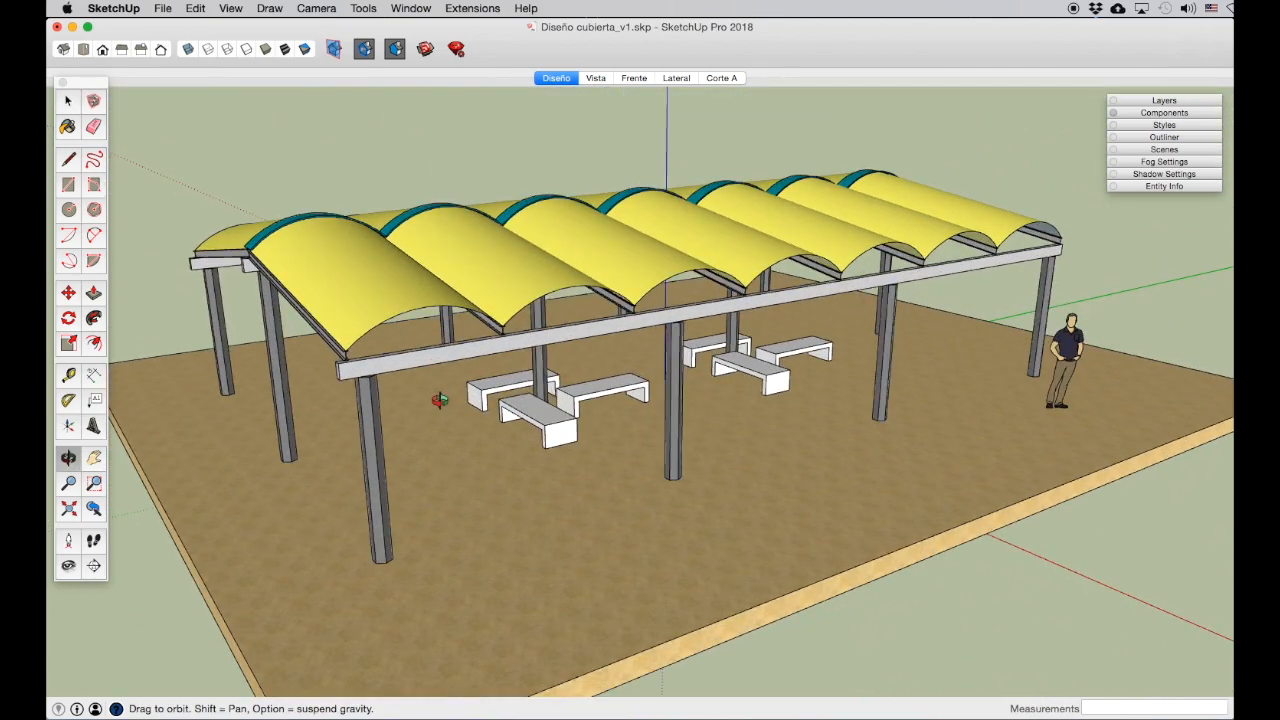
{"action": "scroll", "coordinate": [440, 400], "scroll_direction": "down", "scroll_amount": 2}
{"action": "scroll", "coordinate": [417, 452], "scroll_direction": "down", "scroll_amount": 2}
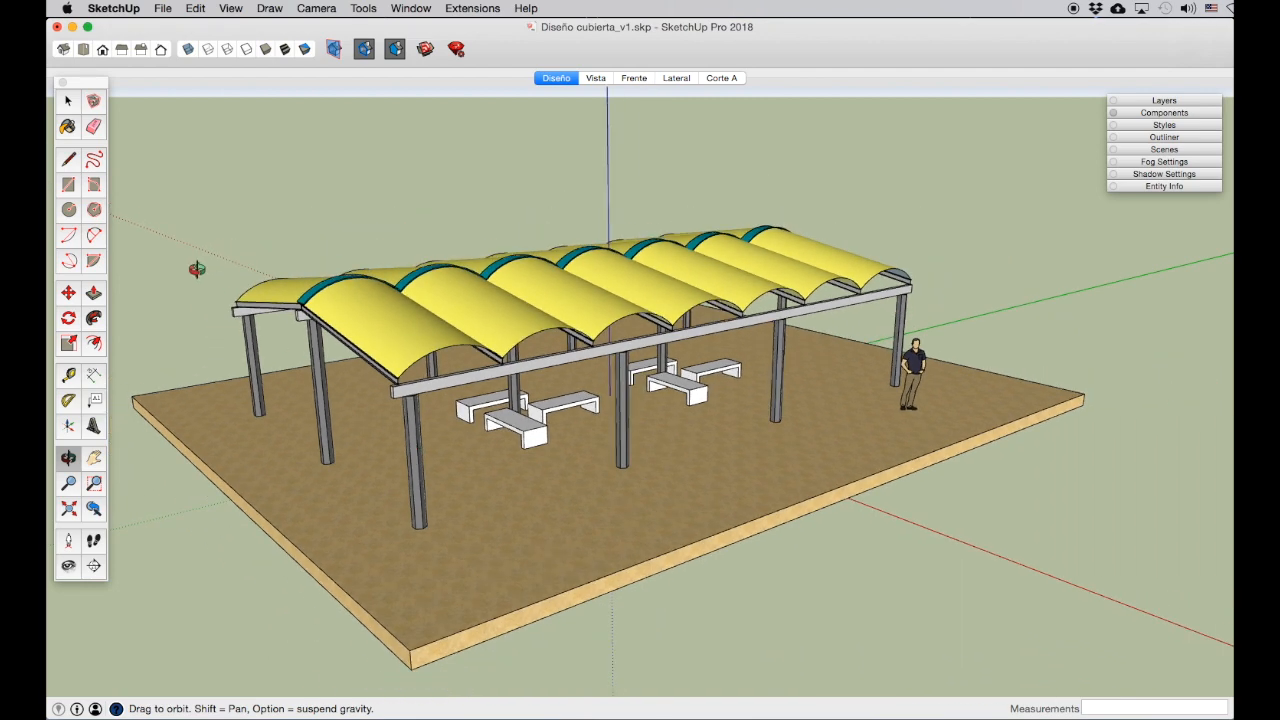
{"action": "left_click", "coordinate": [68, 101]}
{"action": "double_click", "coordinate": [406, 410]}
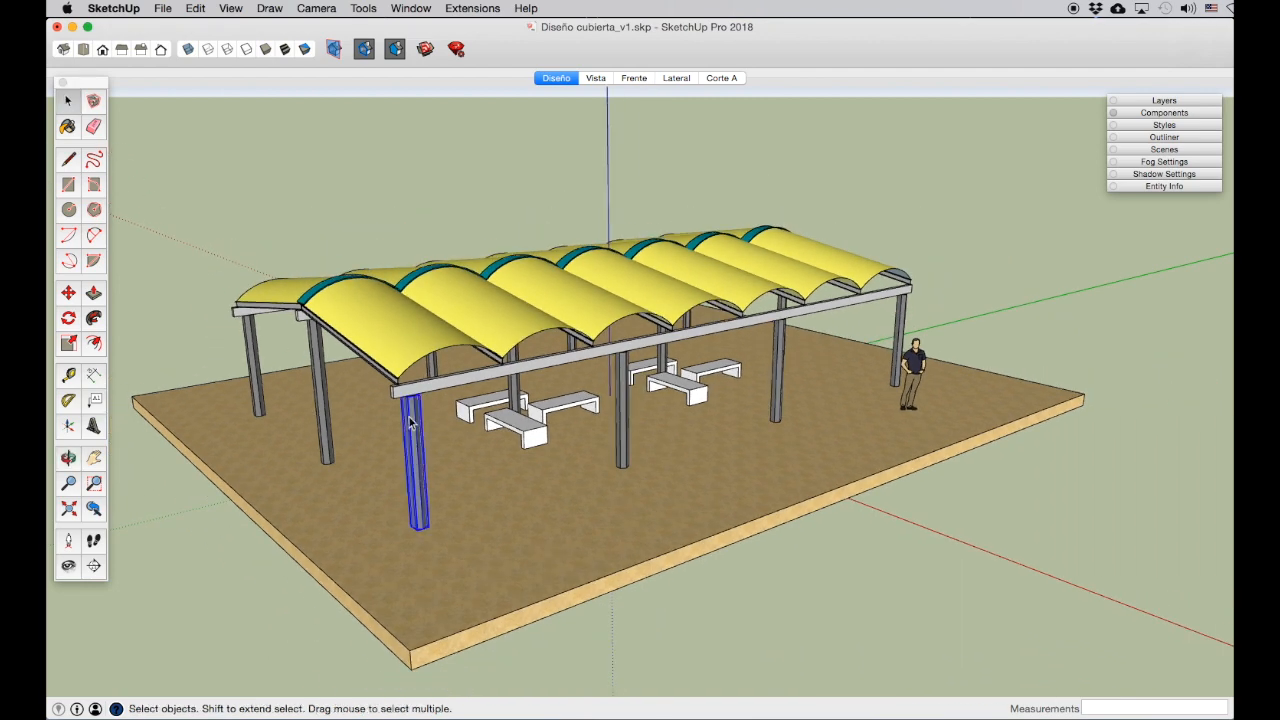
Step: Draw a circle with a radius of about 0.18 m centred on the hexagonal column's top face
{"action": "scroll", "coordinate": [406, 410], "scroll_direction": "up", "scroll_amount": 4}
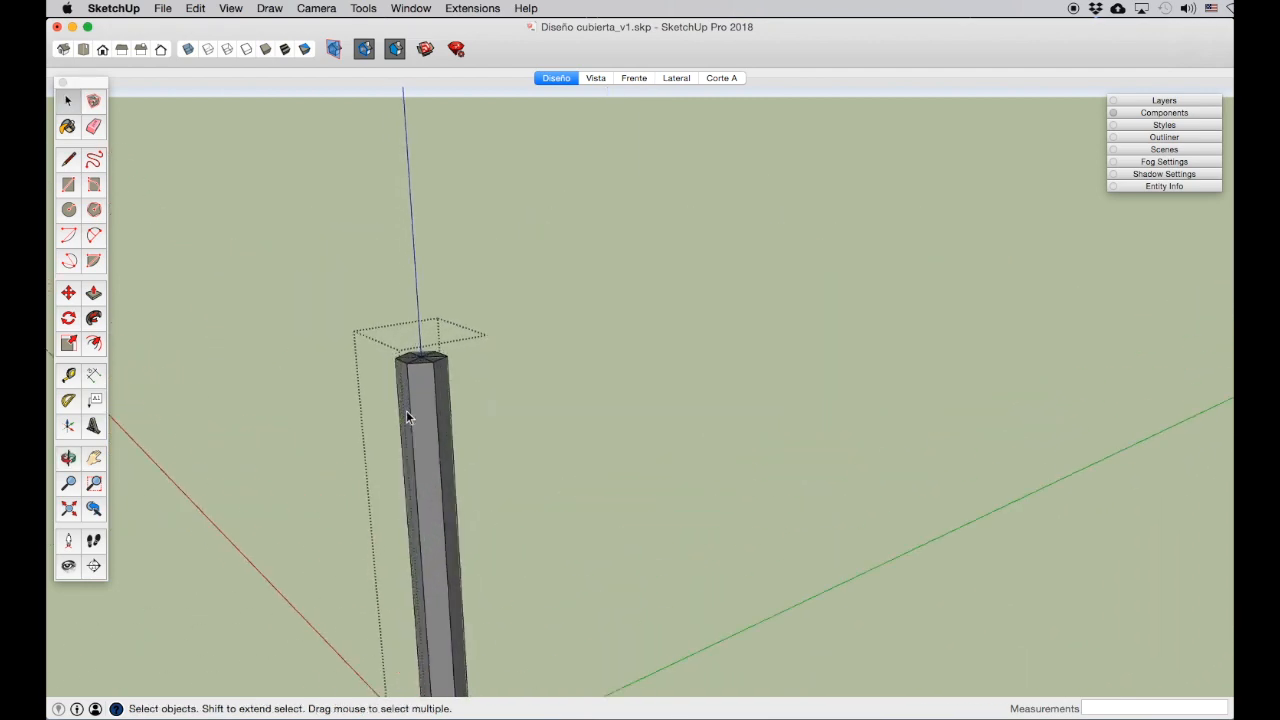
{"action": "left_click", "coordinate": [68, 458]}
{"action": "left_click_drag", "start_coordinate": [331, 394], "coordinate": [367, 382]}
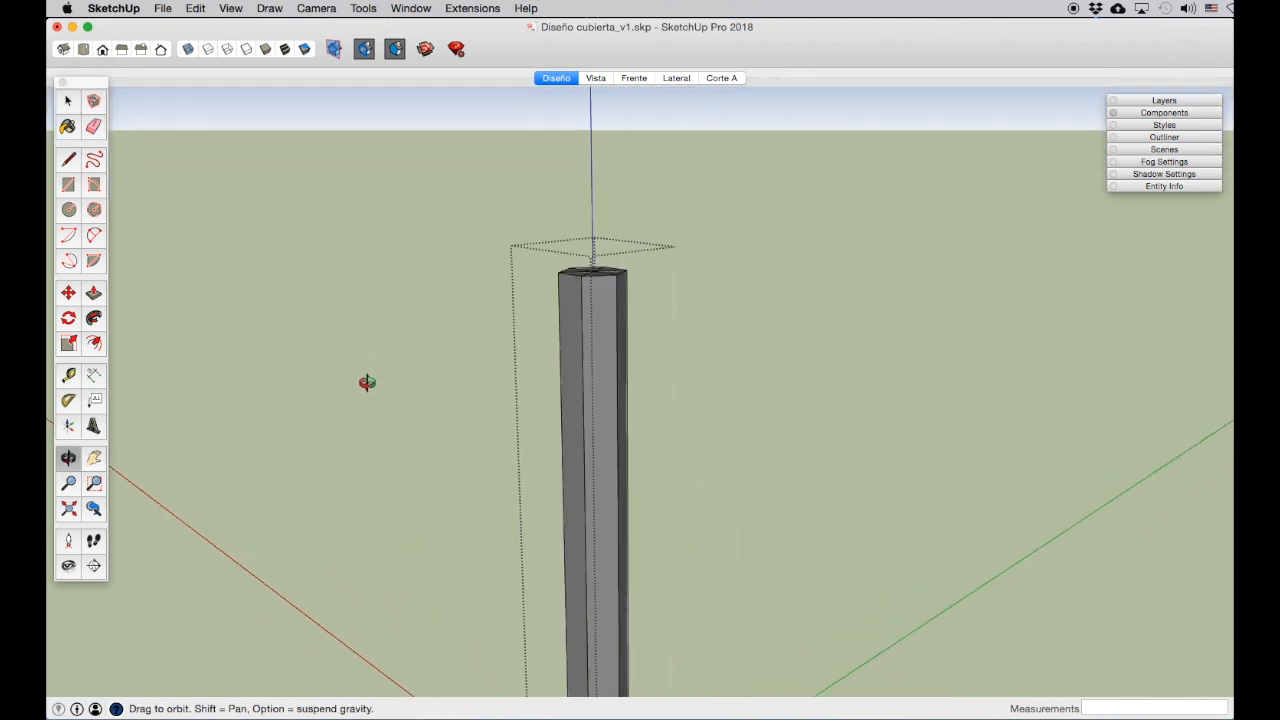
{"action": "left_click_drag", "start_coordinate": [578, 336], "coordinate": [569, 444]}
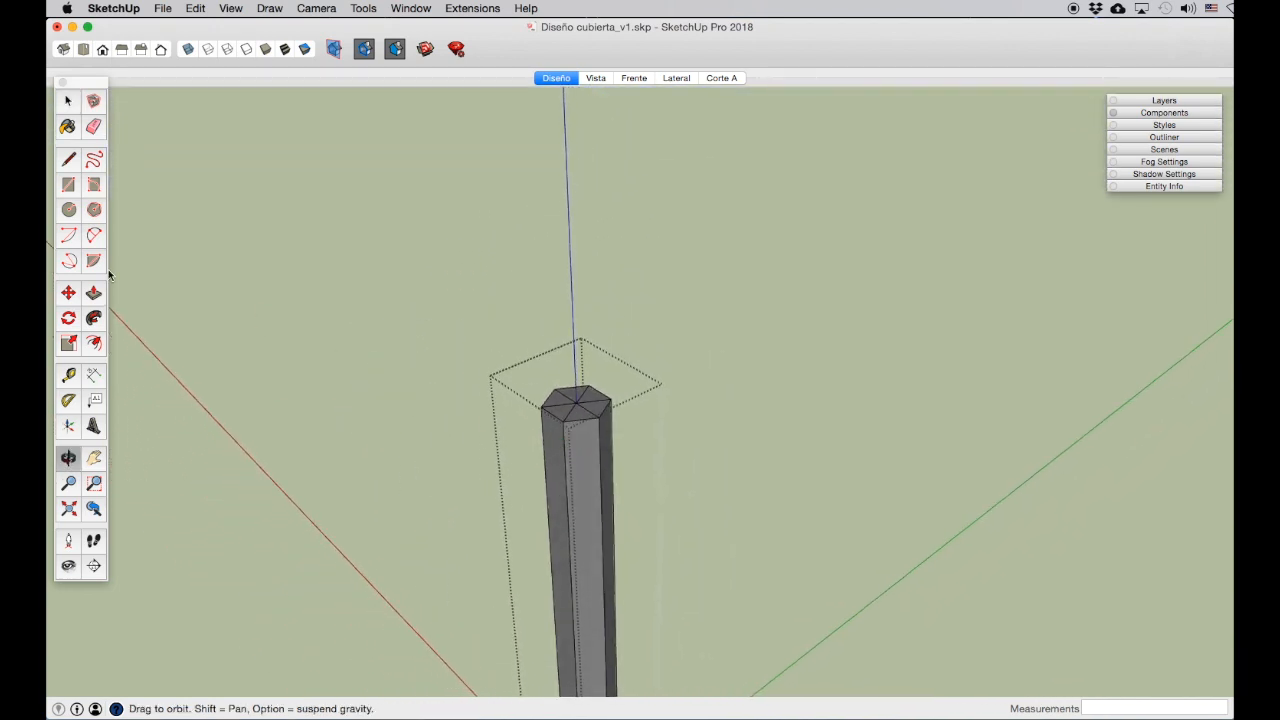
{"action": "left_click", "coordinate": [69, 210]}
{"action": "left_click", "coordinate": [576, 402]}
{"action": "left_click", "coordinate": [636, 401]}
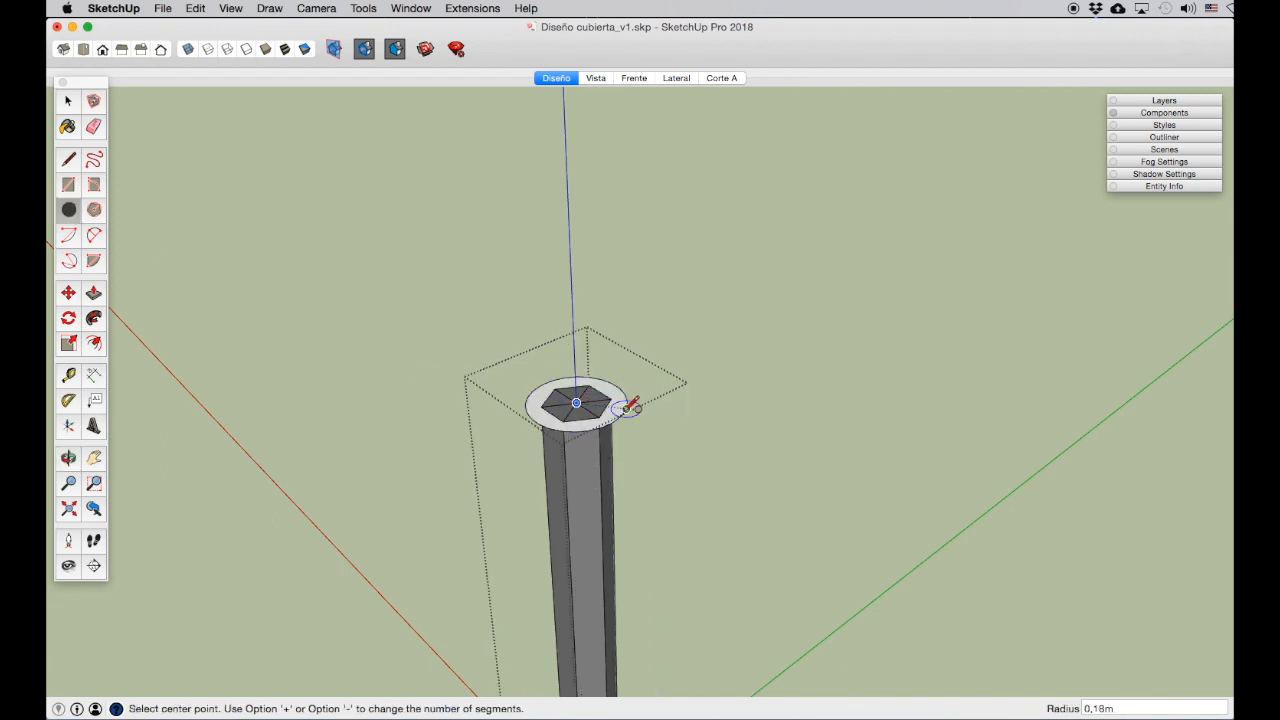
Step: Extrude the ring around the column's top down to its base to form a round column, and close the component
{"action": "middle_click_drag", "start_coordinate": [634, 400], "coordinate": [265, 358]}
{"action": "scroll", "coordinate": [258, 358], "scroll_direction": "down", "scroll_amount": 3}
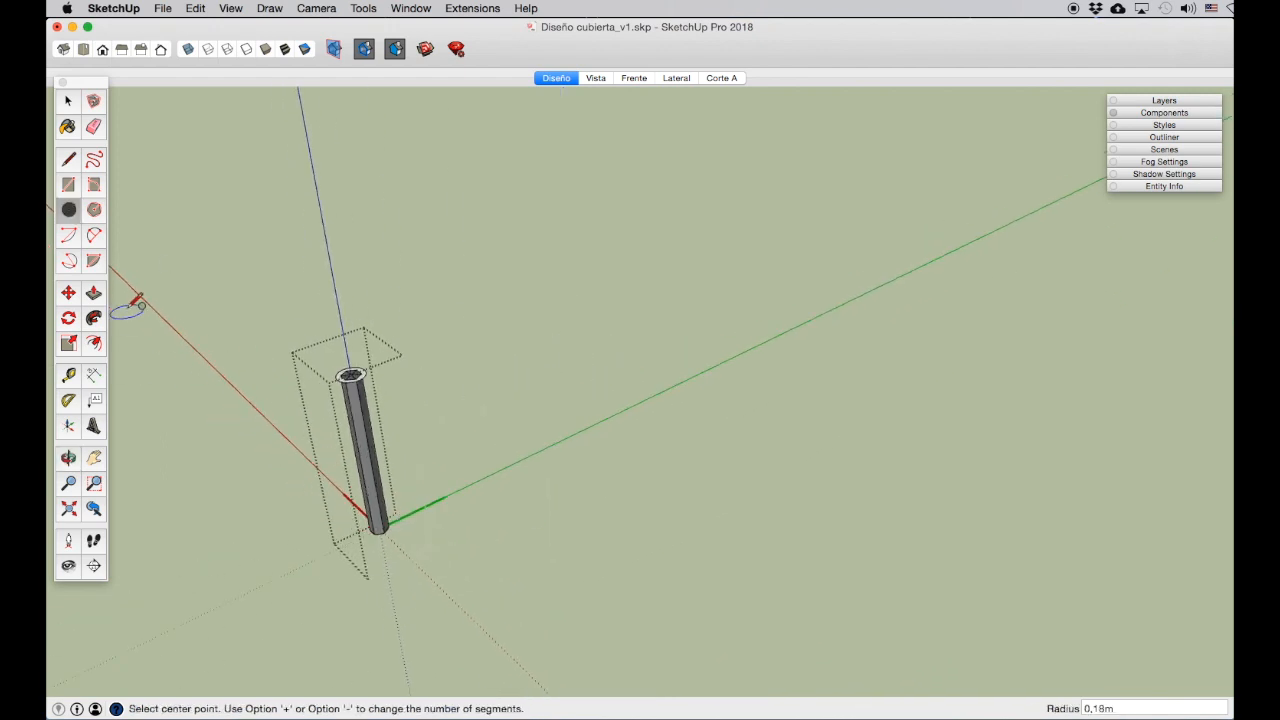
{"action": "left_click", "coordinate": [93, 292]}
{"action": "left_click", "coordinate": [362, 377]}
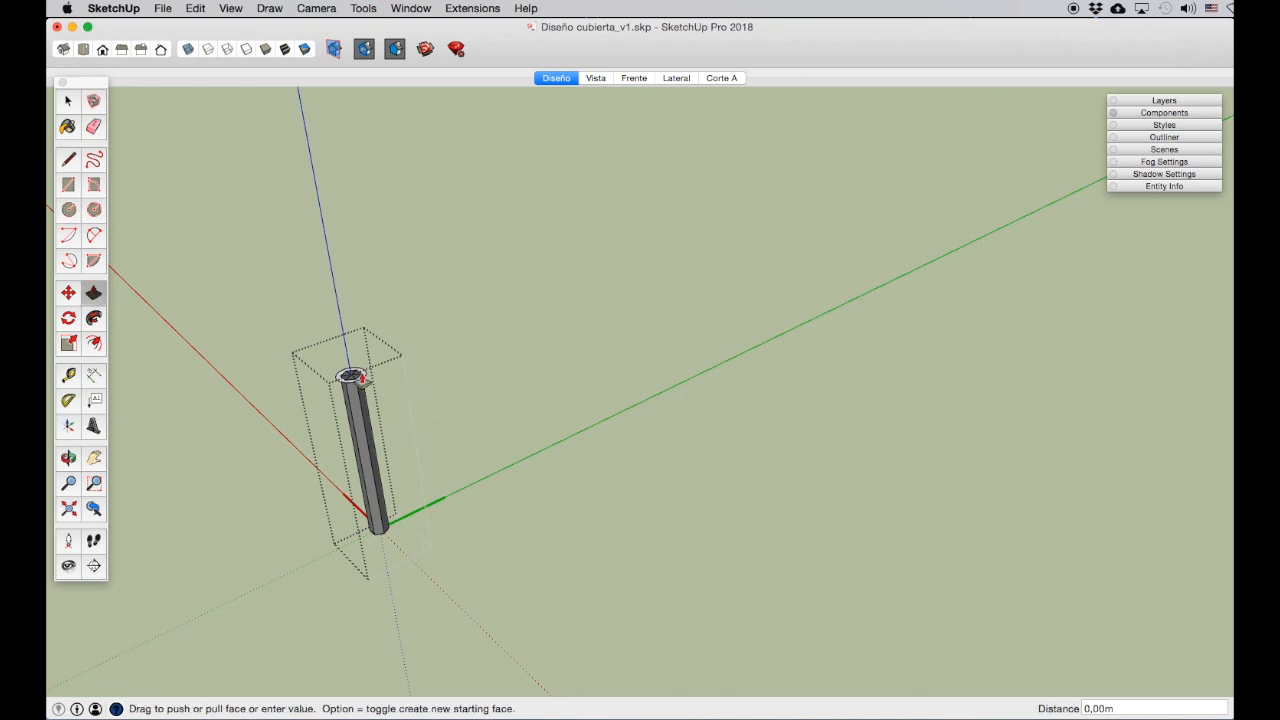
{"action": "left_click", "coordinate": [388, 542]}
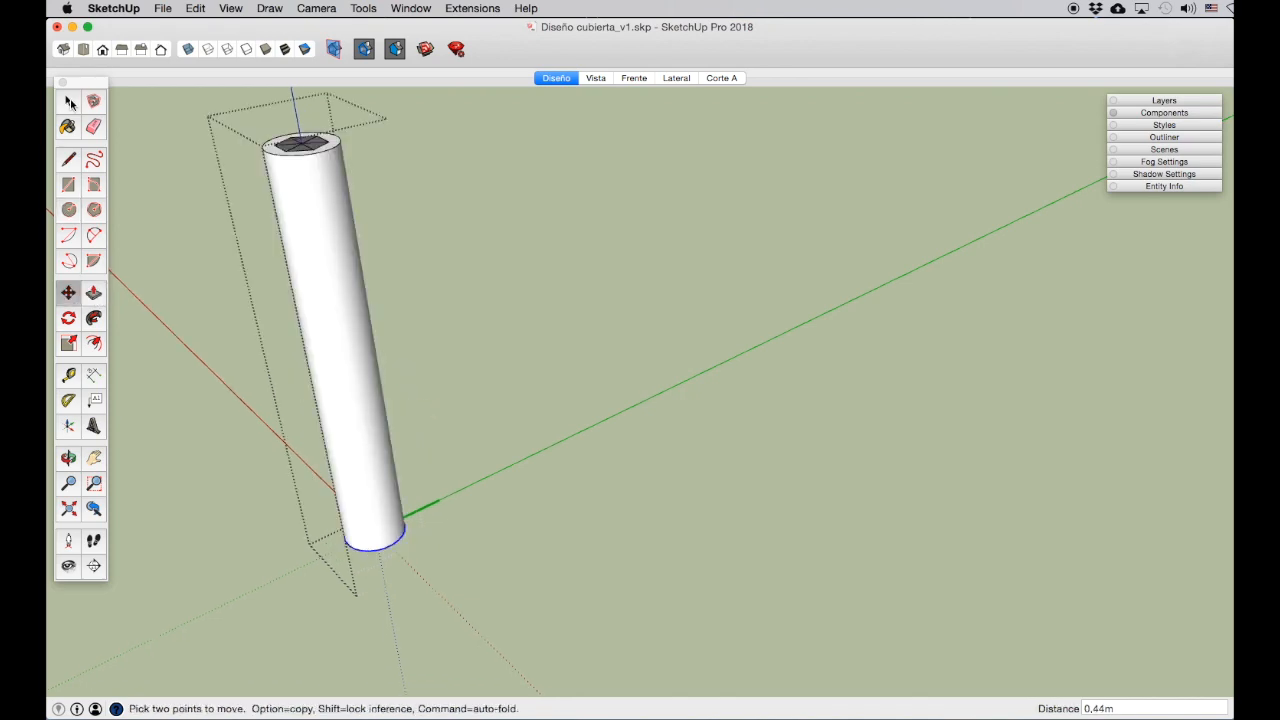
{"action": "left_click", "coordinate": [68, 101]}
{"action": "left_click", "coordinate": [412, 194]}
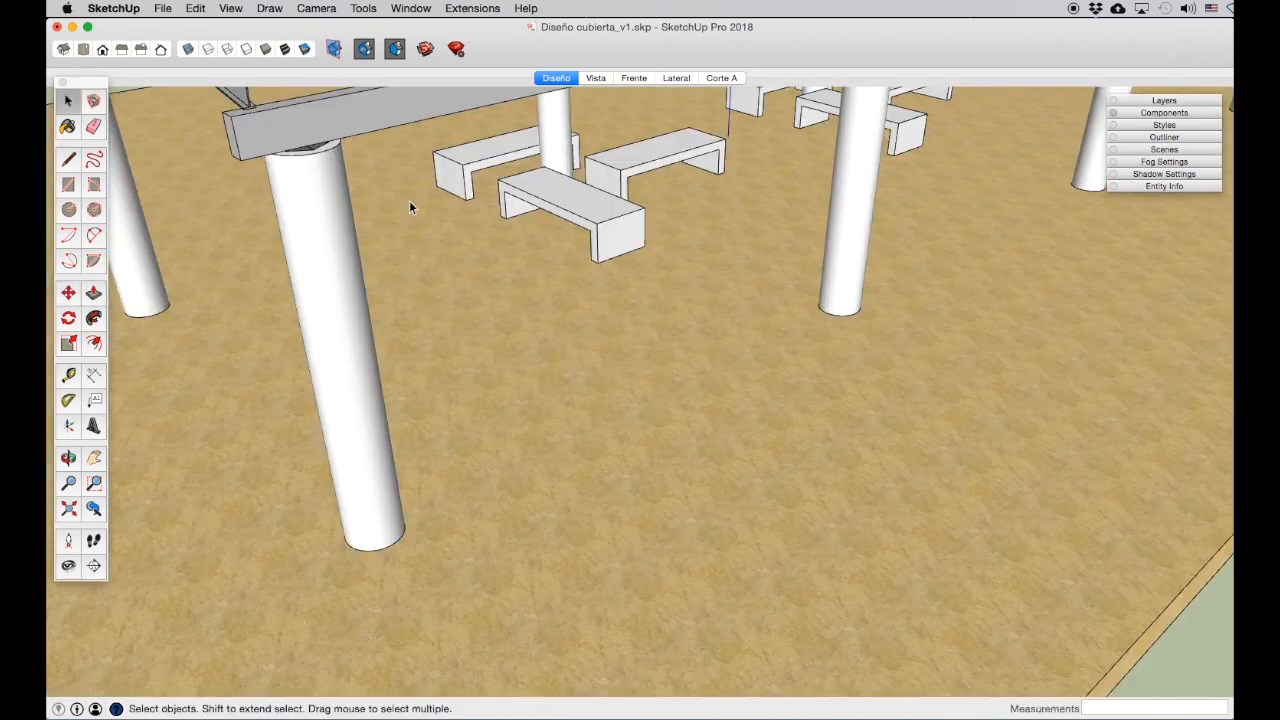
{"action": "scroll", "coordinate": [624, 257], "scroll_direction": "down", "scroll_amount": 5}
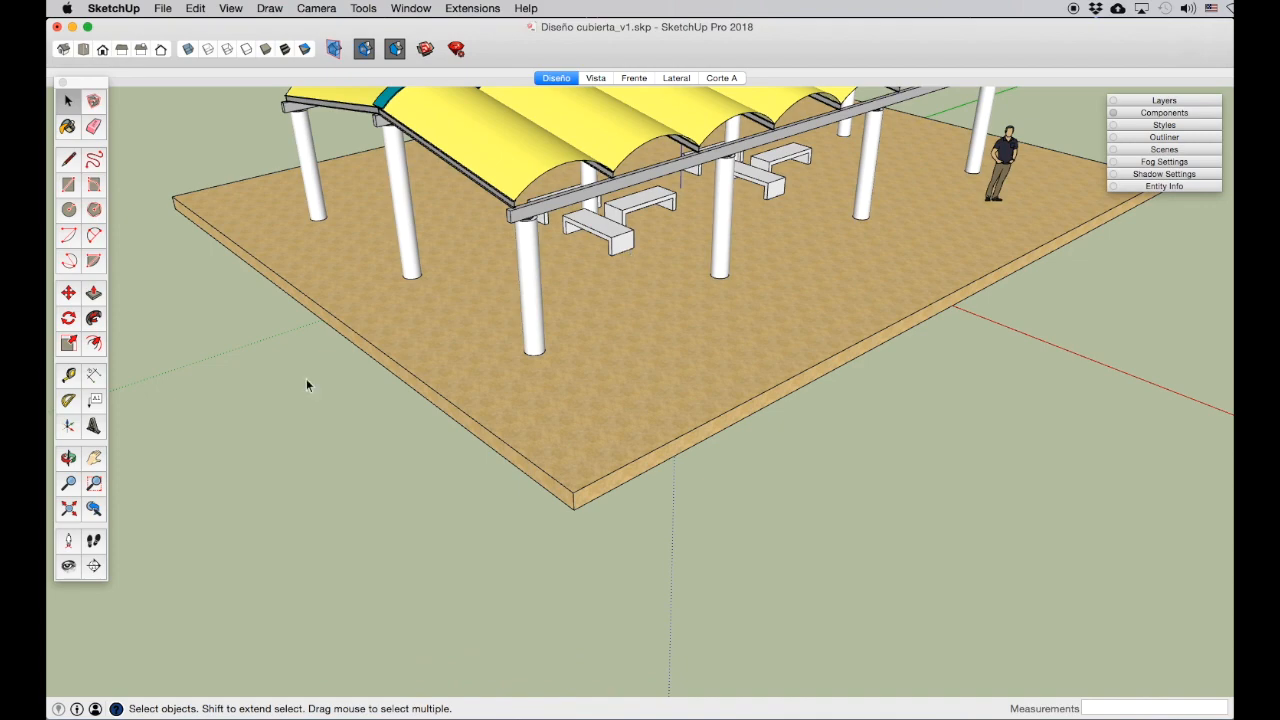
{"action": "left_click", "coordinate": [69, 509]}
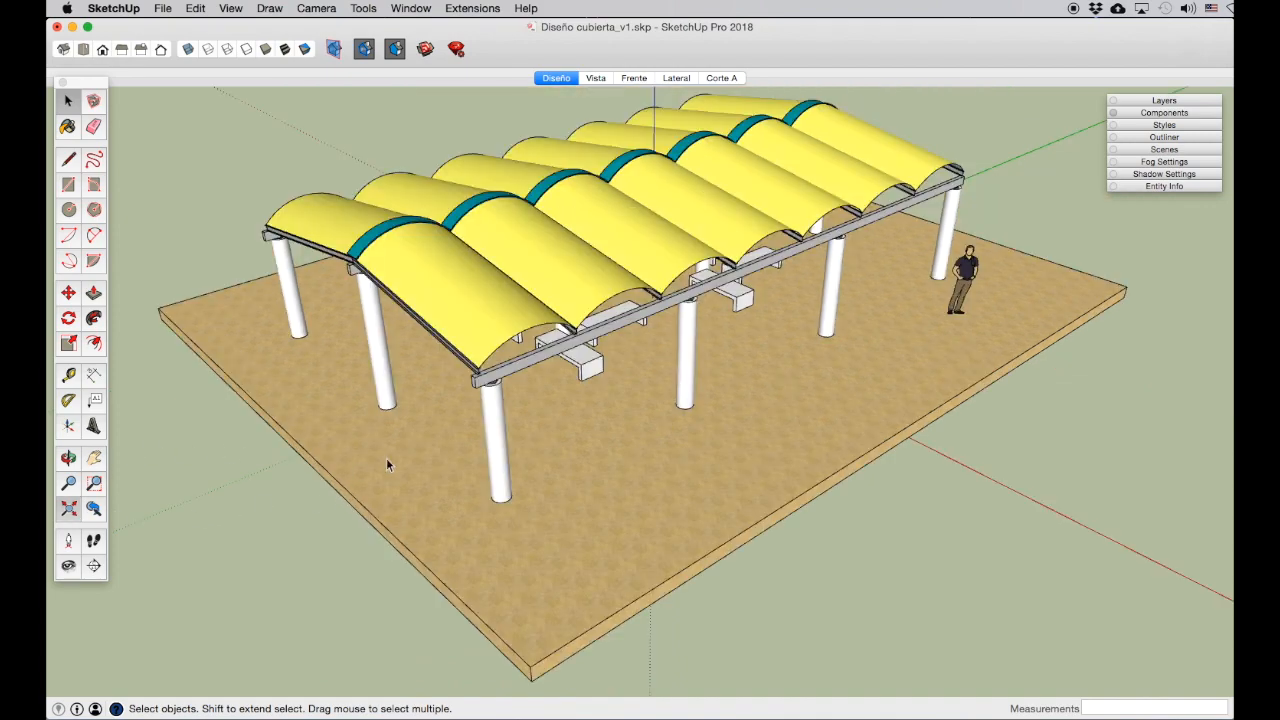
Step: Open one of the bench components under the pavilion for editing and turn on X-ray display
{"action": "left_click", "coordinate": [68, 457]}
{"action": "left_click_drag", "start_coordinate": [620, 440], "coordinate": [495, 289]}
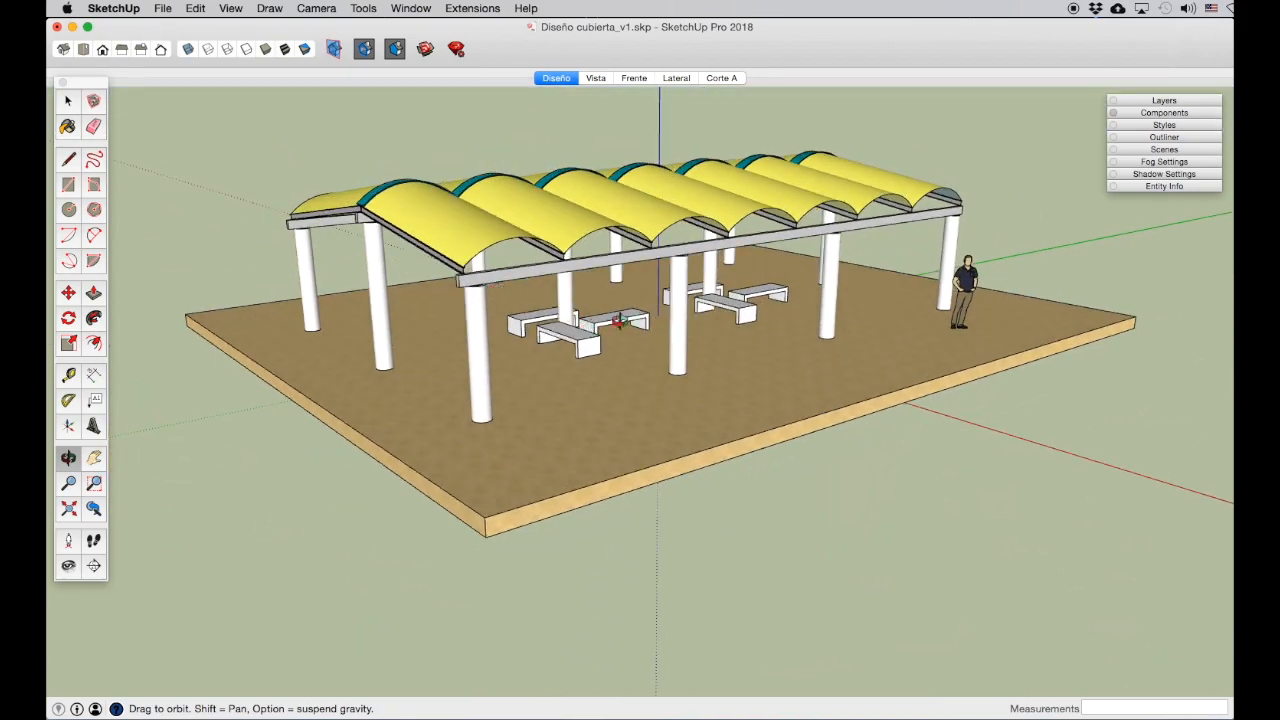
{"action": "scroll", "coordinate": [650, 322], "scroll_direction": "up", "scroll_amount": 6}
{"action": "scroll", "coordinate": [585, 354], "scroll_direction": "up", "scroll_amount": 2}
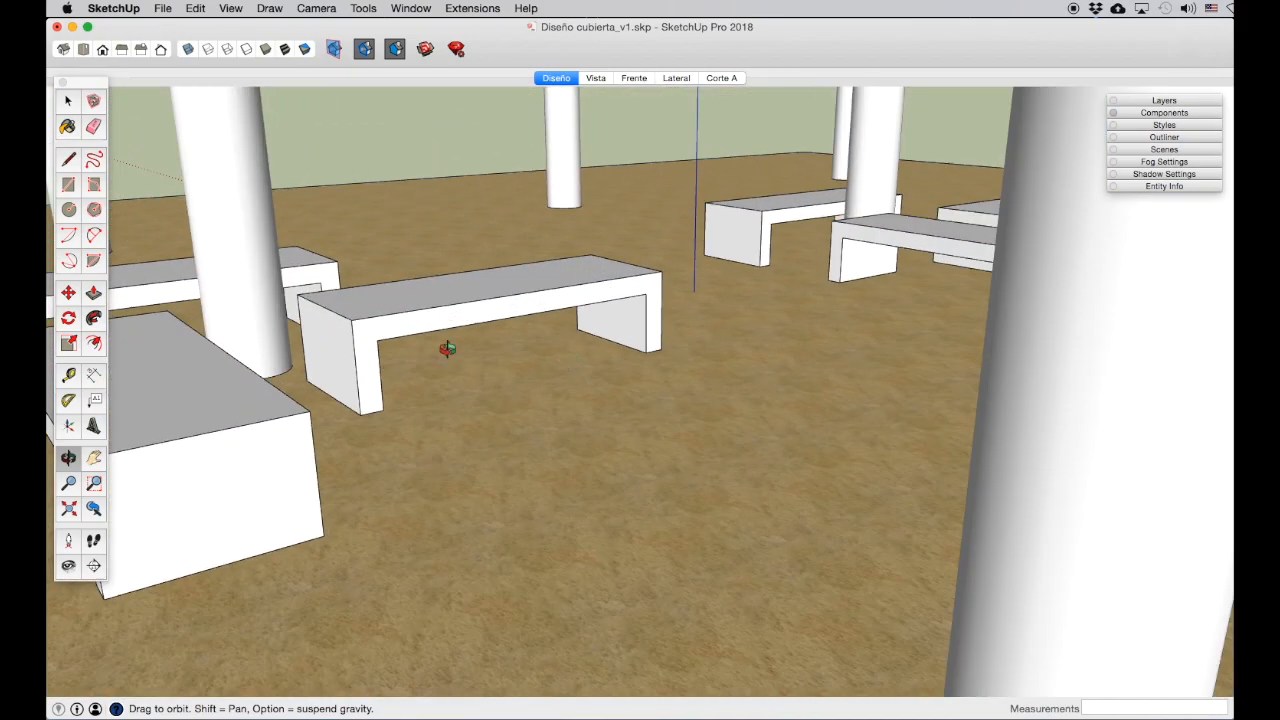
{"action": "scroll", "coordinate": [449, 357], "scroll_direction": "up", "scroll_amount": 3}
{"action": "left_click_drag", "start_coordinate": [448, 360], "coordinate": [450, 360]}
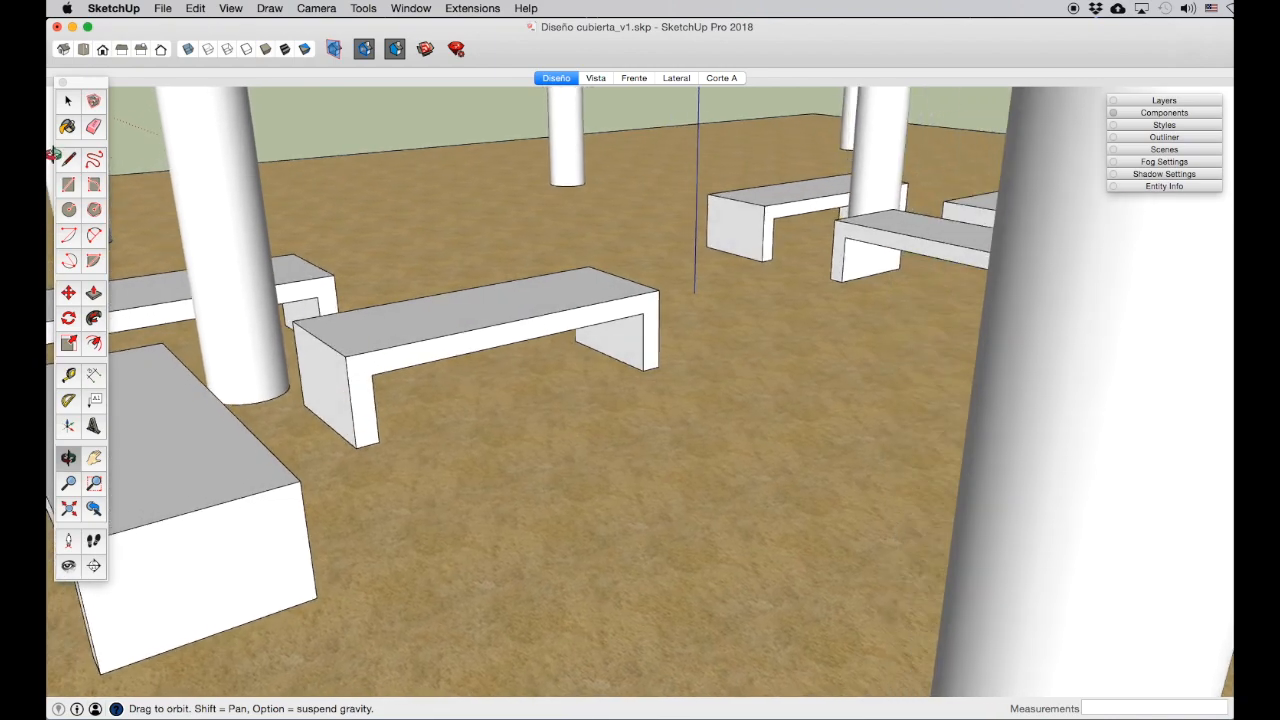
{"action": "left_click", "coordinate": [68, 100]}
{"action": "double_click", "coordinate": [425, 321]}
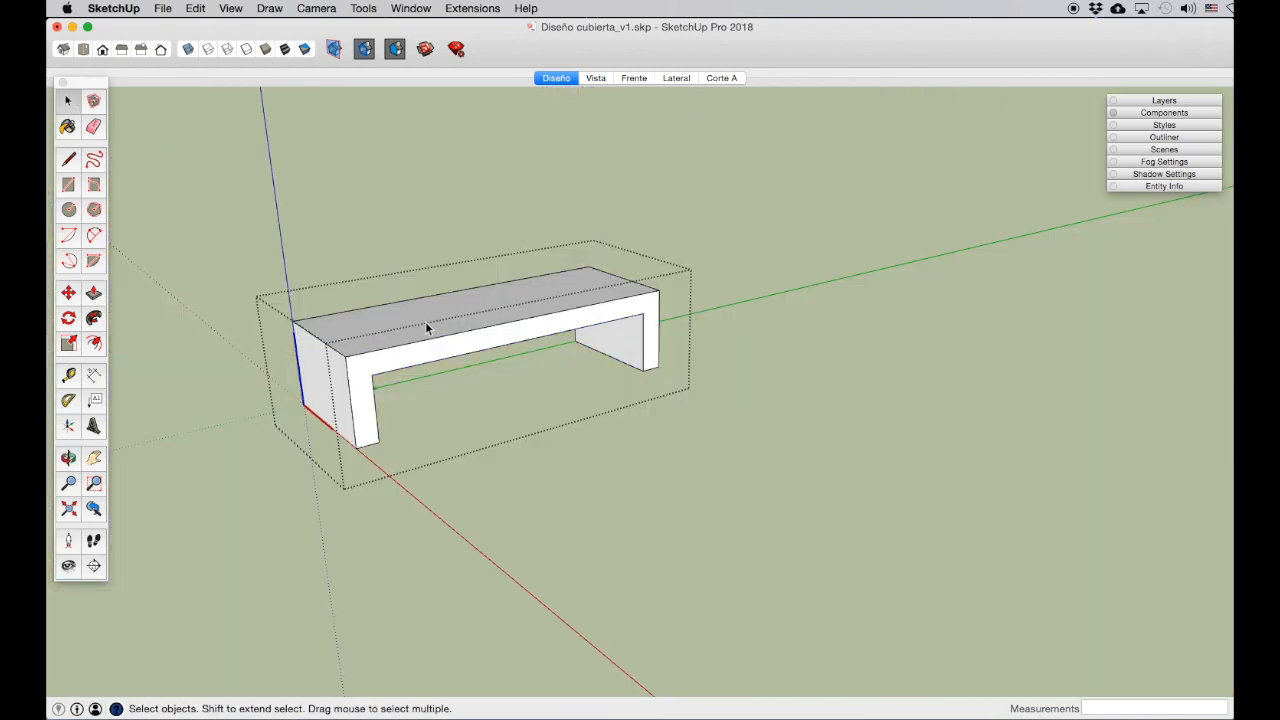
{"action": "left_click", "coordinate": [188, 49]}
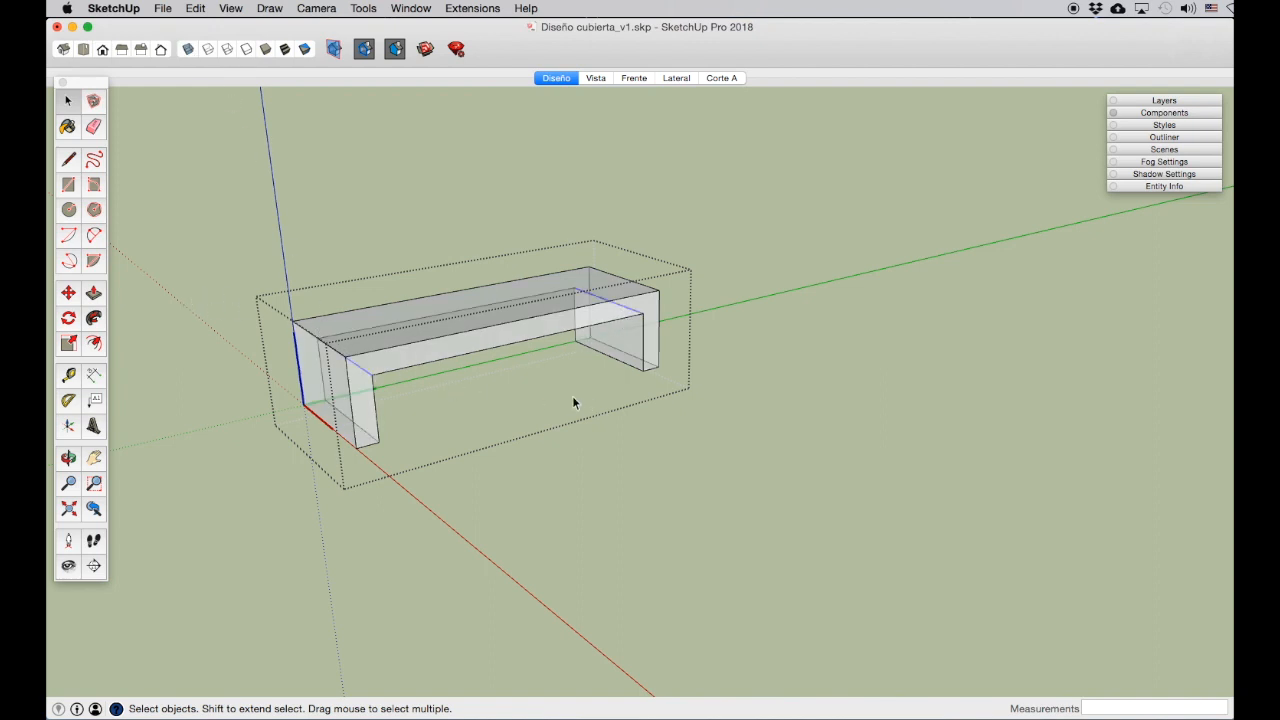
Step: Move the inner top edge of the bench's near leg inward along the green axis by about 0.14 m
{"action": "left_click", "coordinate": [60, 298]}
{"action": "left_click", "coordinate": [369, 372]}
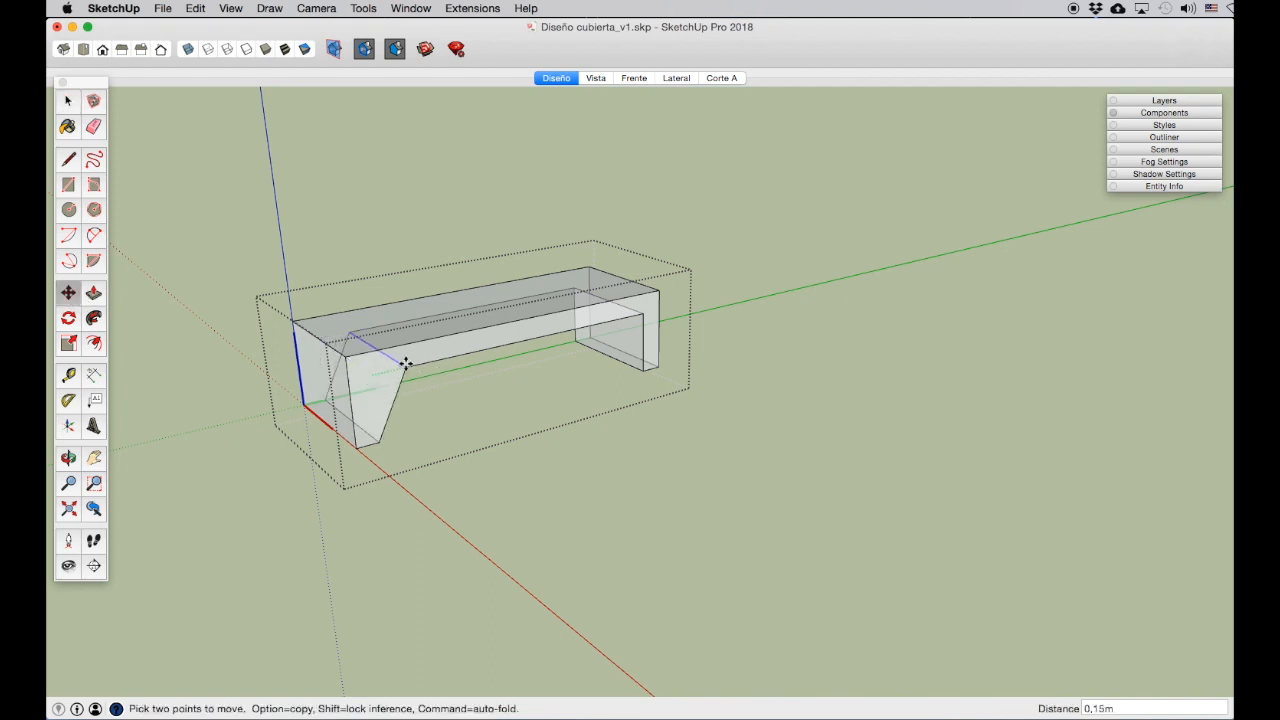
{"action": "left_click", "coordinate": [404, 365]}
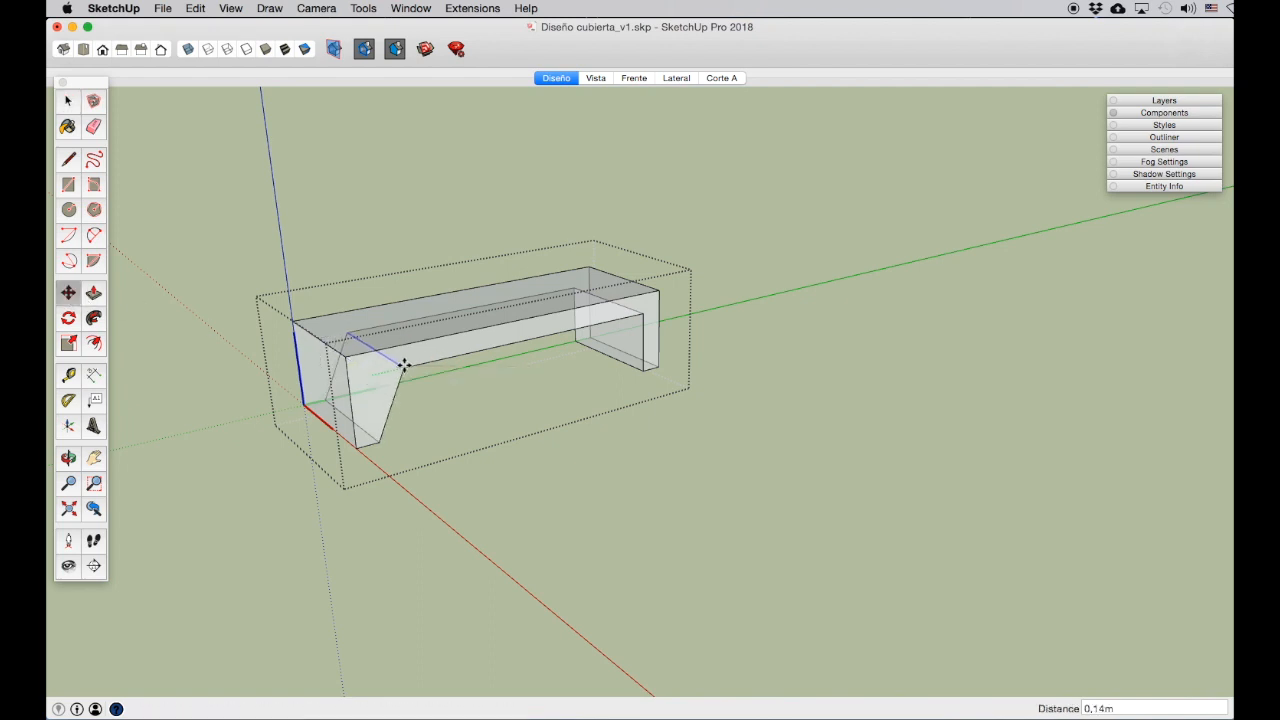
{"action": "left_click", "coordinate": [69, 104]}
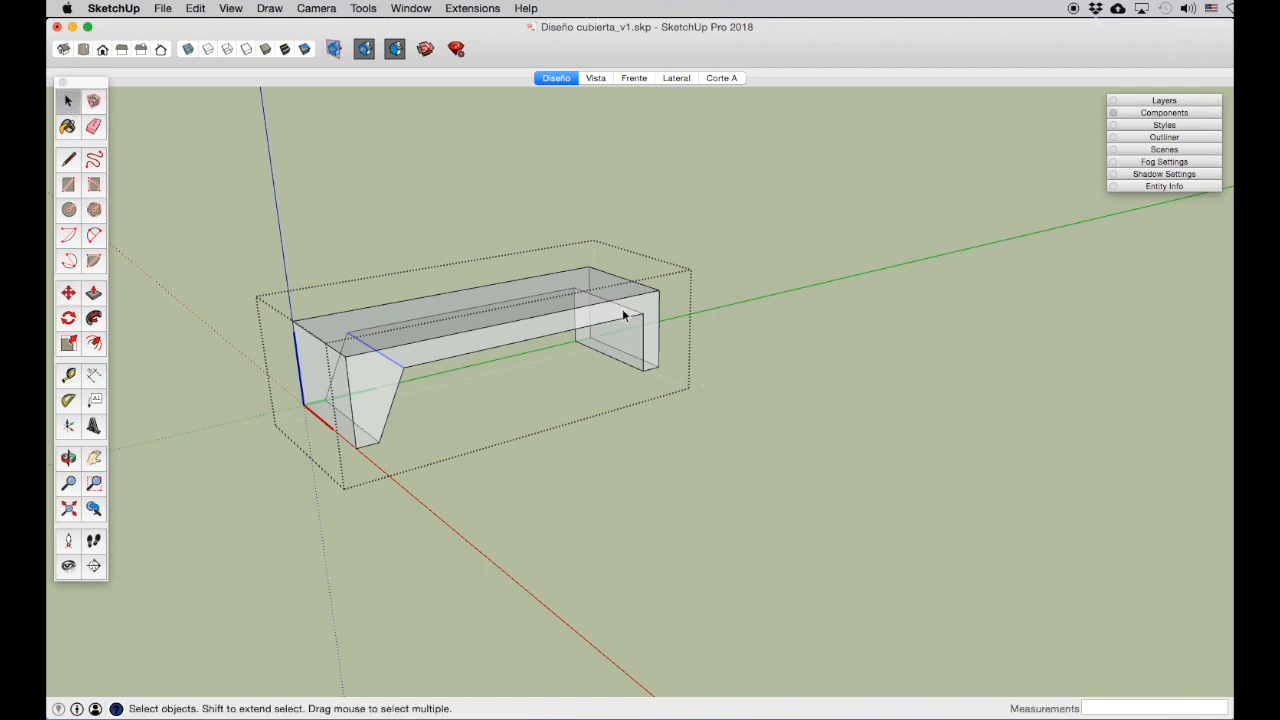
Step: Move the inner top edge of the bench's far leg inward along the green axis by 0.14 m
{"action": "left_click", "coordinate": [69, 292]}
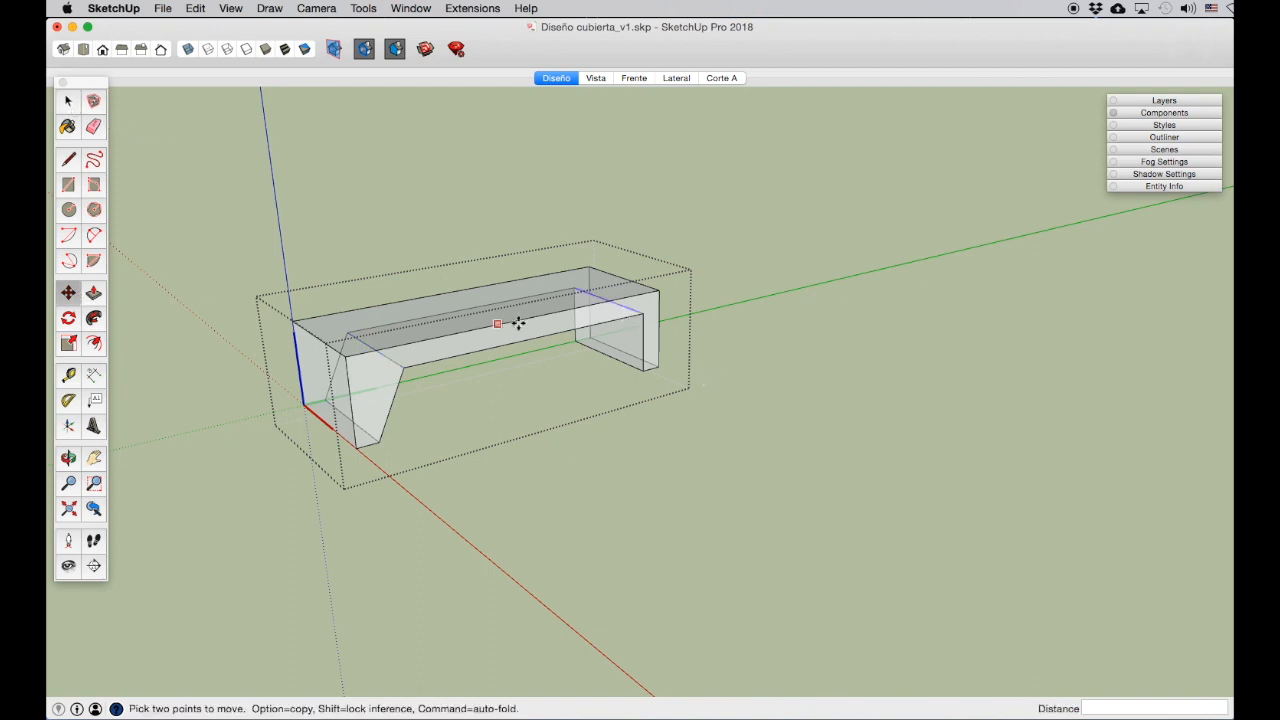
{"action": "left_click", "coordinate": [638, 318]}
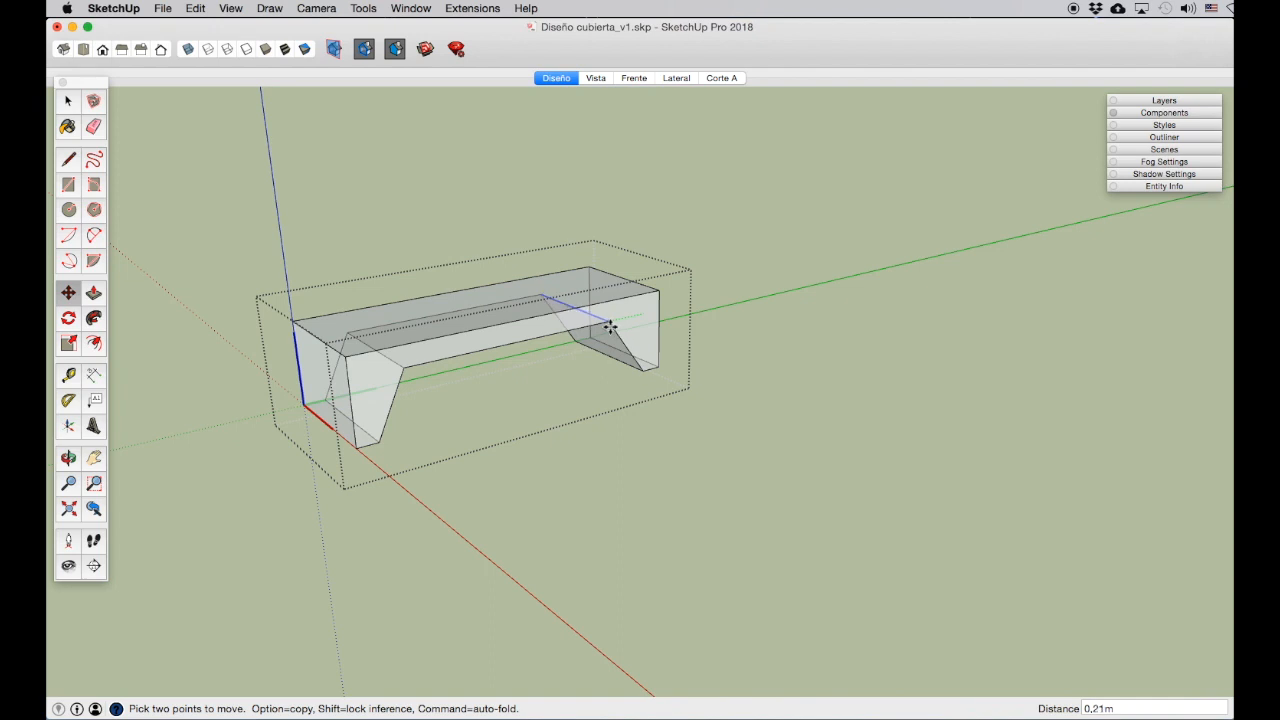
{"action": "type", "text": "1"}
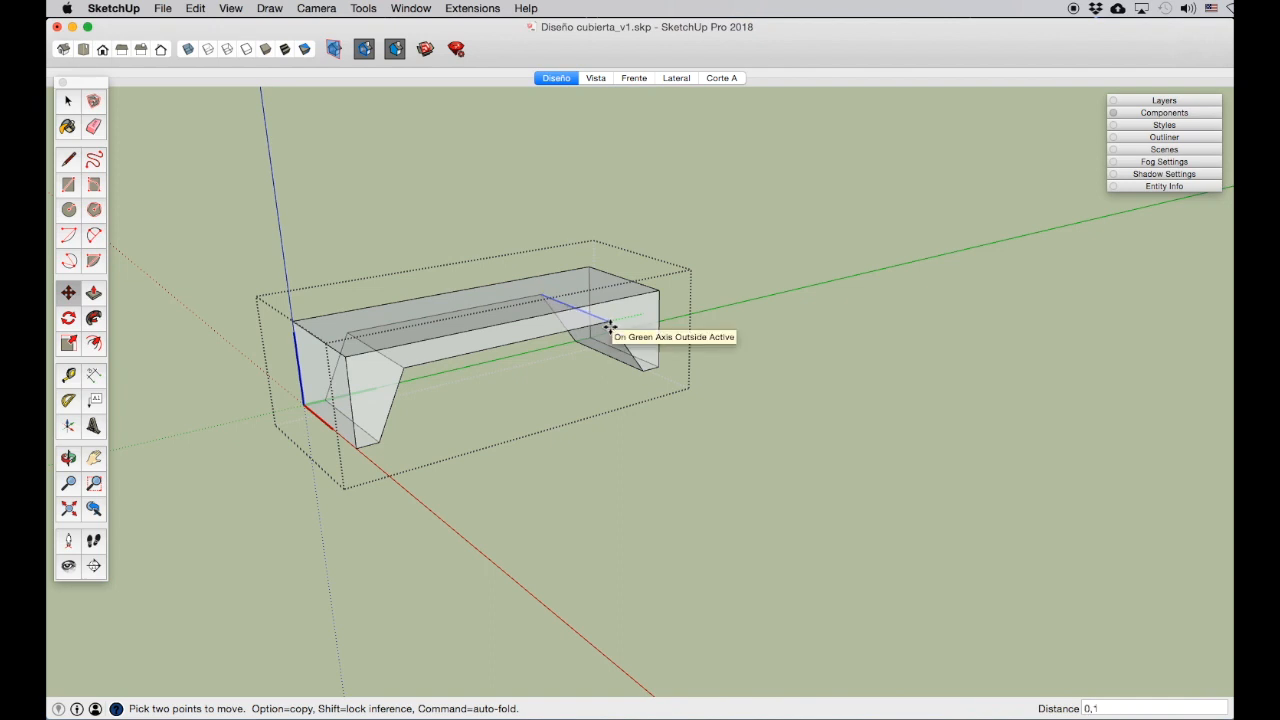
{"action": "type", "text": "4"}
{"action": "key", "text": "Return"}
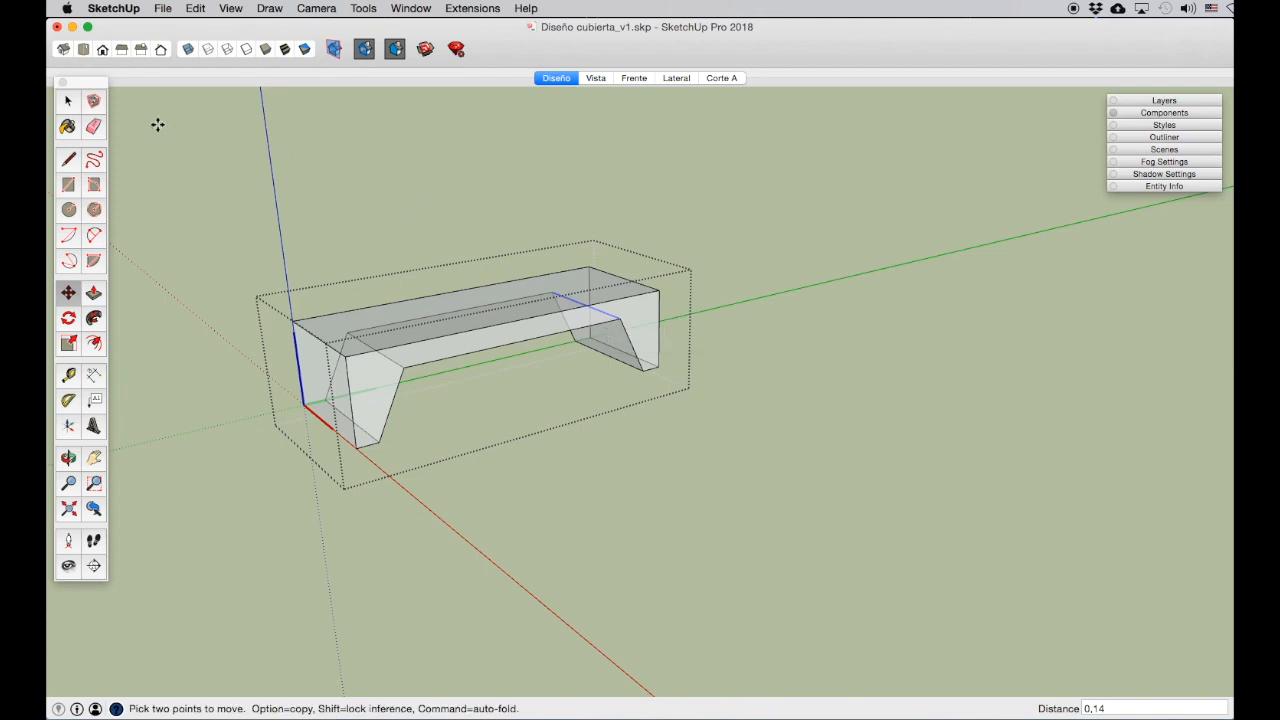
Step: Turn off X-ray display, close the bench component and view the benches across the pavilion
{"action": "left_click", "coordinate": [69, 103]}
{"action": "left_click", "coordinate": [186, 49]}
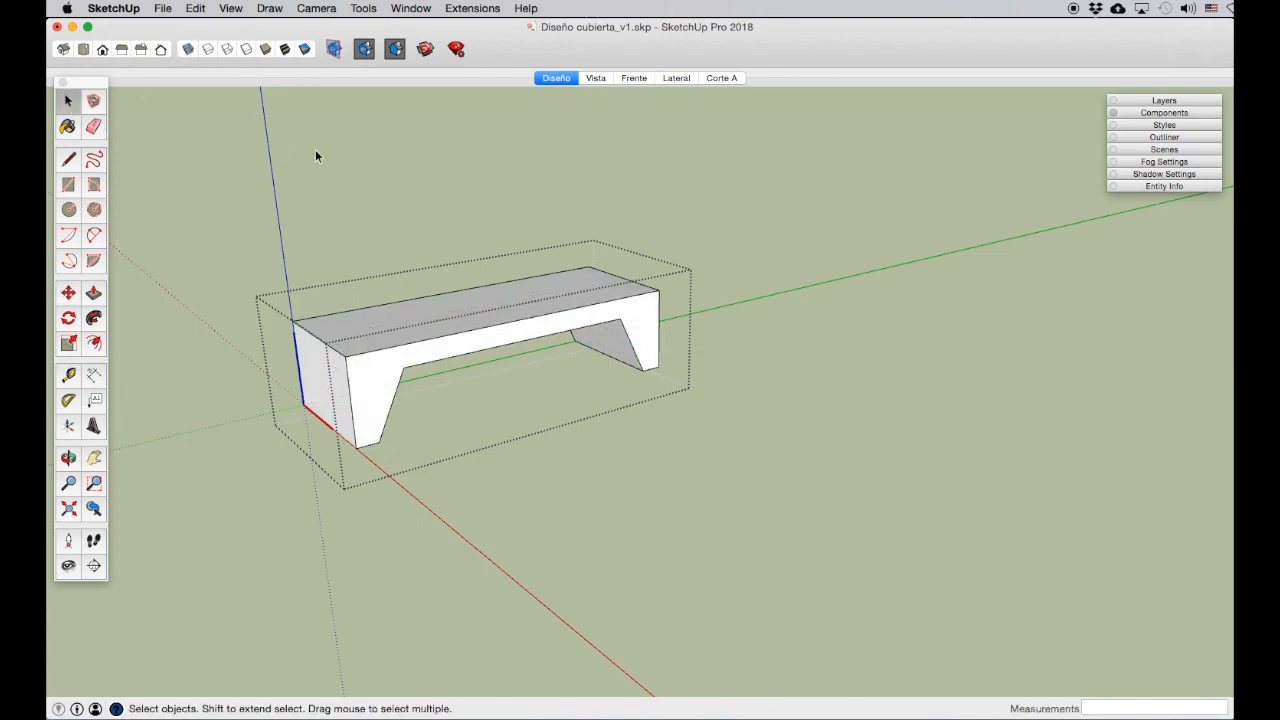
{"action": "left_click", "coordinate": [444, 198]}
{"action": "scroll", "coordinate": [575, 394], "scroll_direction": "down", "scroll_amount": 10}
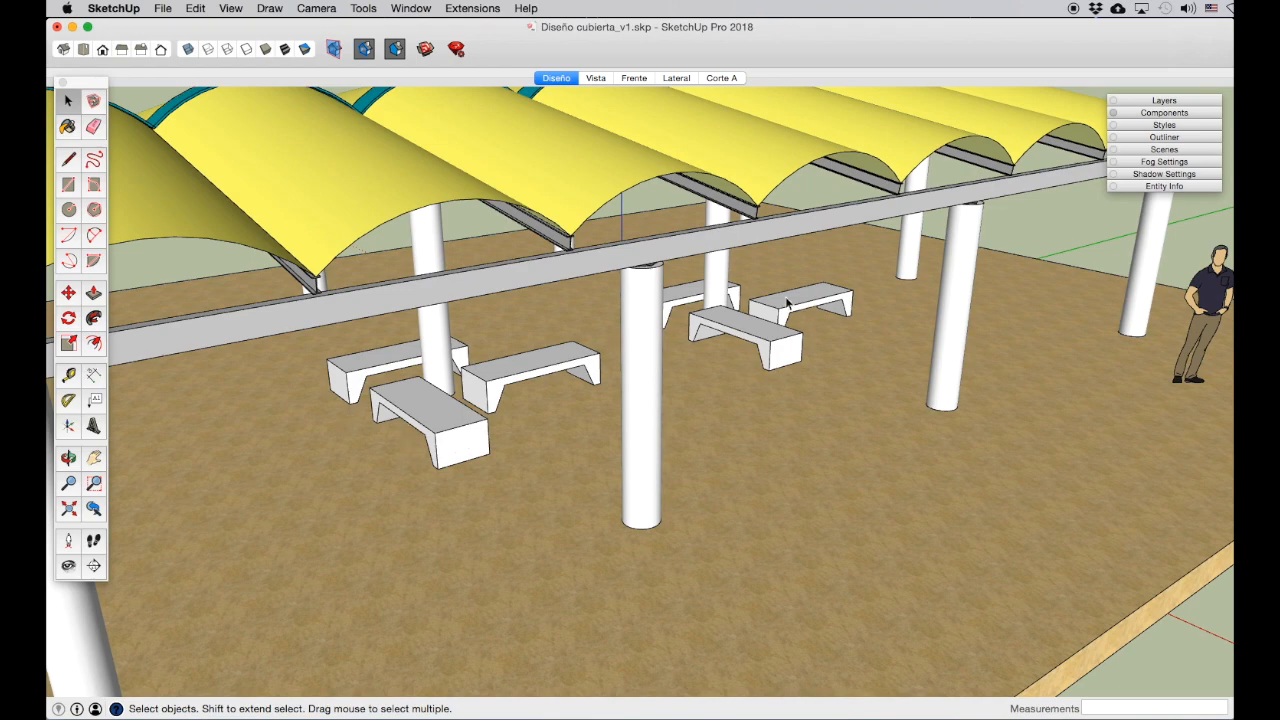
{"action": "scroll", "coordinate": [766, 365], "scroll_direction": "down", "scroll_amount": 5}
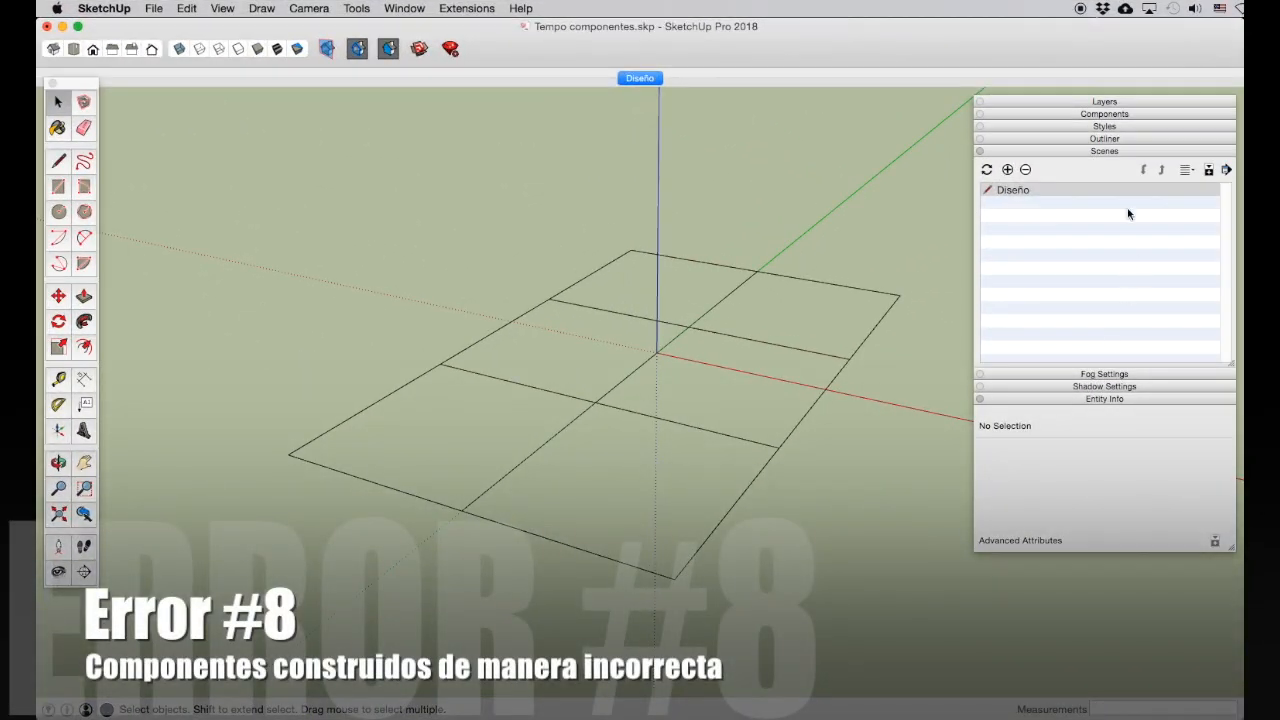
Step: Draw a 0,25 by 0,25 m square on the ground beside the grid's near edge
{"action": "left_click", "coordinate": [1149, 152]}
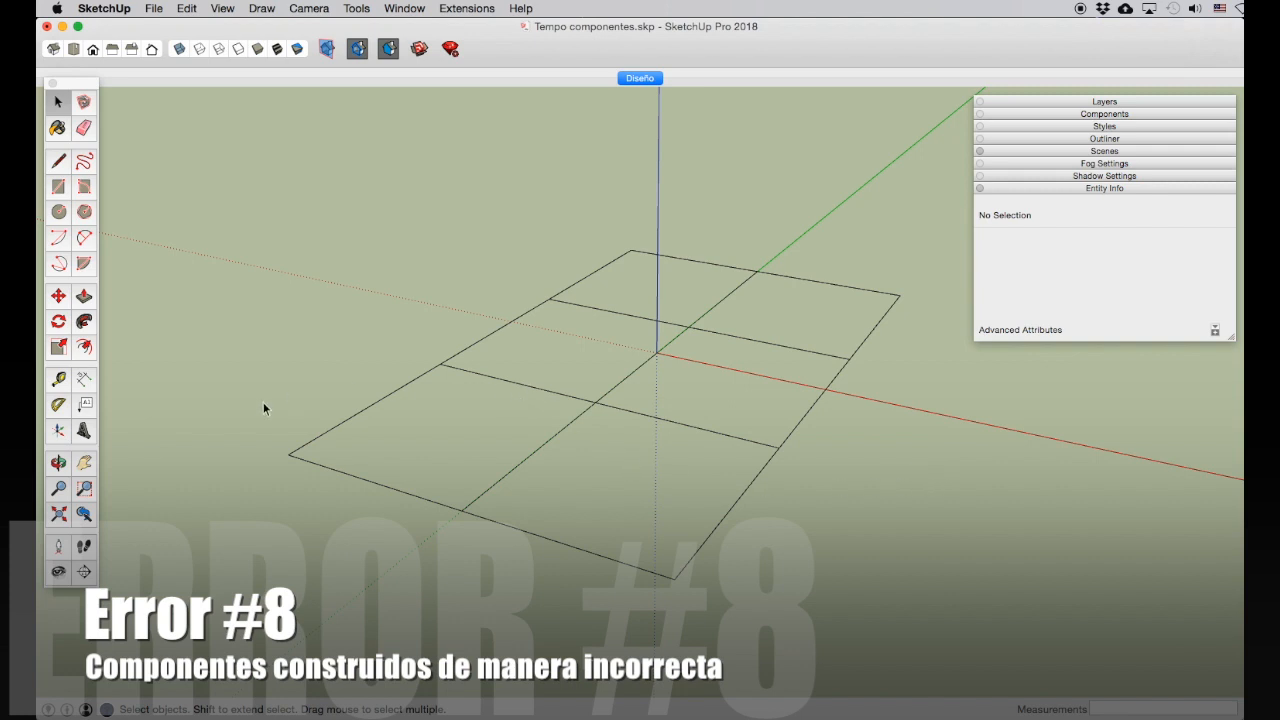
{"action": "left_click", "coordinate": [58, 463]}
{"action": "left_click_drag", "start_coordinate": [449, 414], "coordinate": [383, 462]}
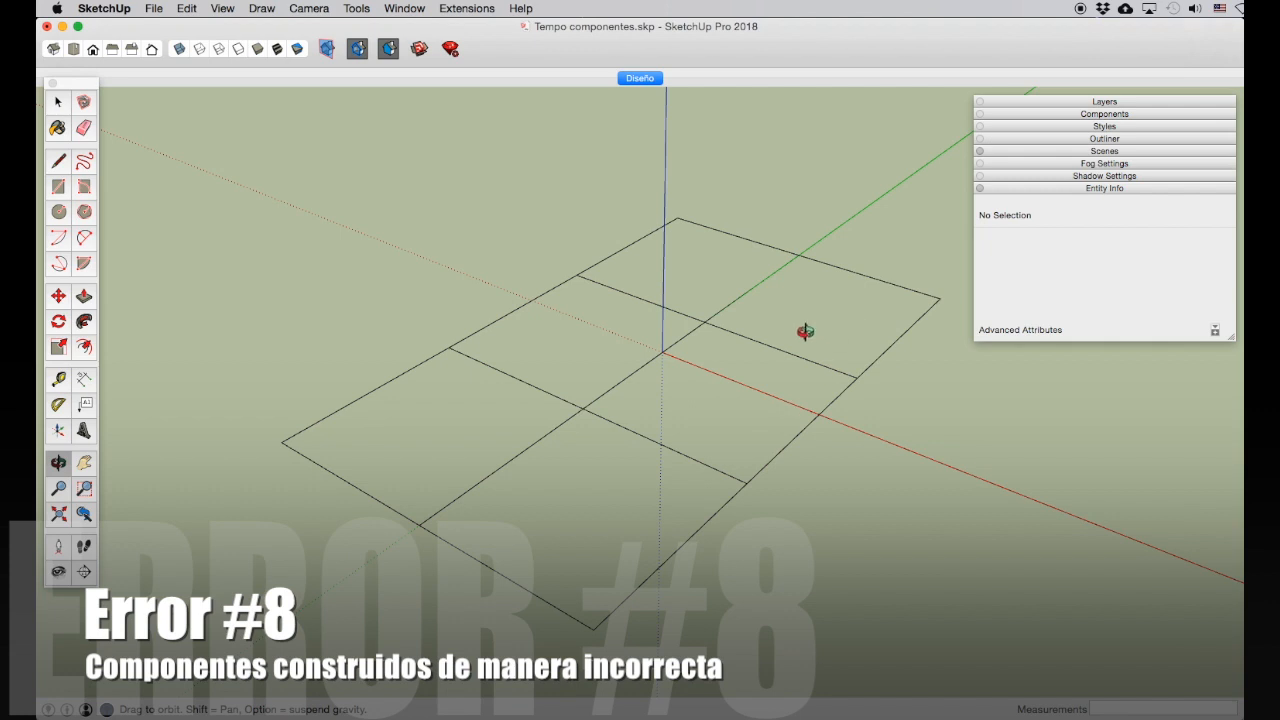
{"action": "left_click", "coordinate": [86, 466]}
{"action": "left_click_drag", "start_coordinate": [343, 477], "coordinate": [402, 450]}
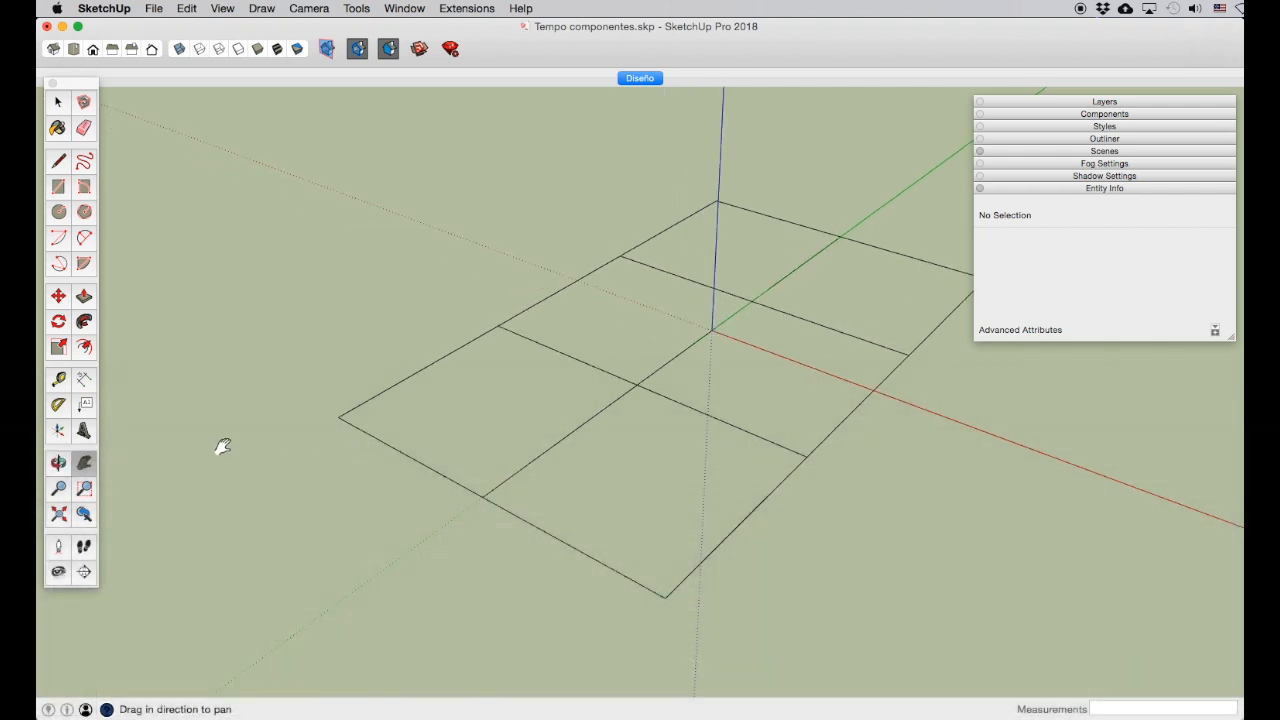
{"action": "left_click", "coordinate": [58, 188]}
{"action": "left_click", "coordinate": [336, 541]}
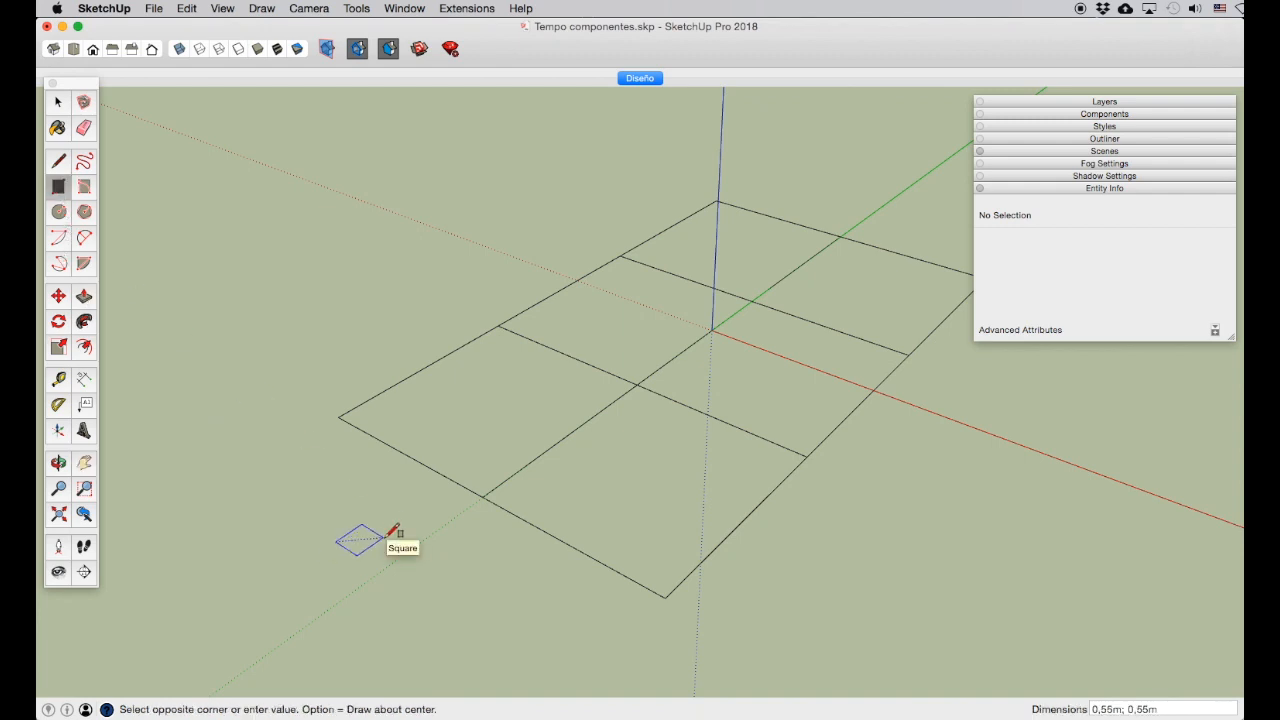
{"action": "type", "text": "0,"}
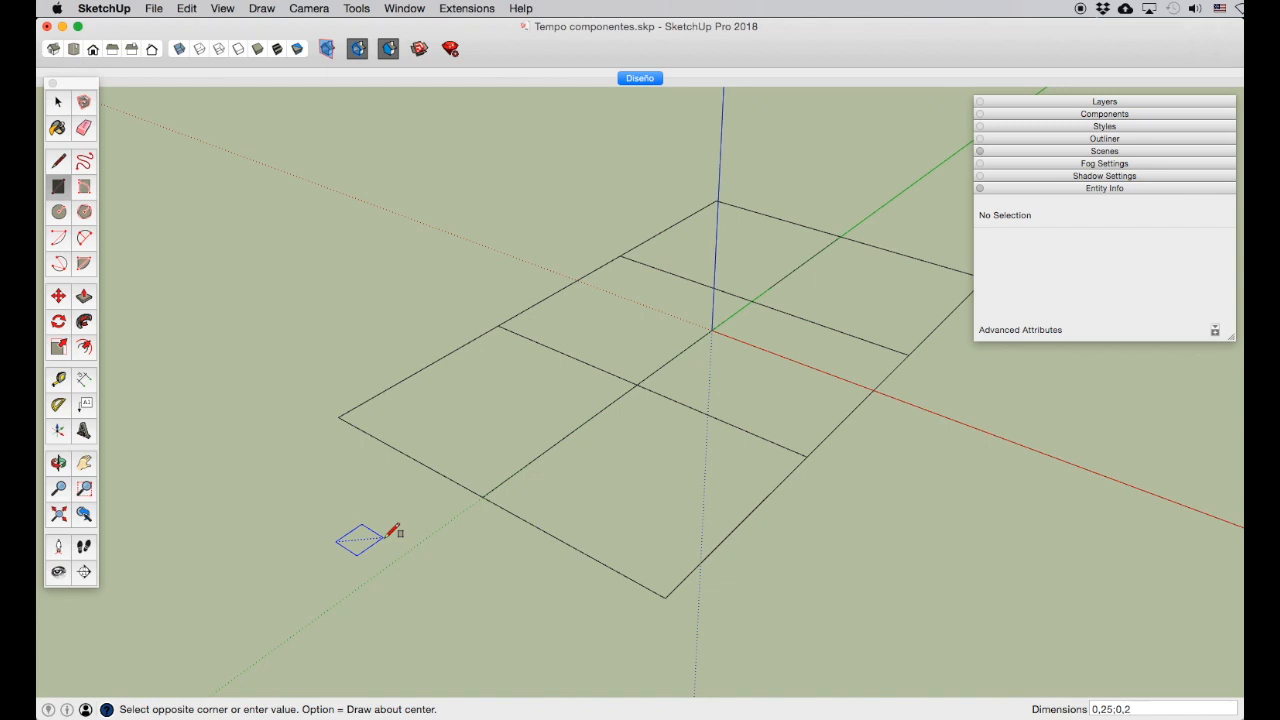
{"action": "key", "text": "Return"}
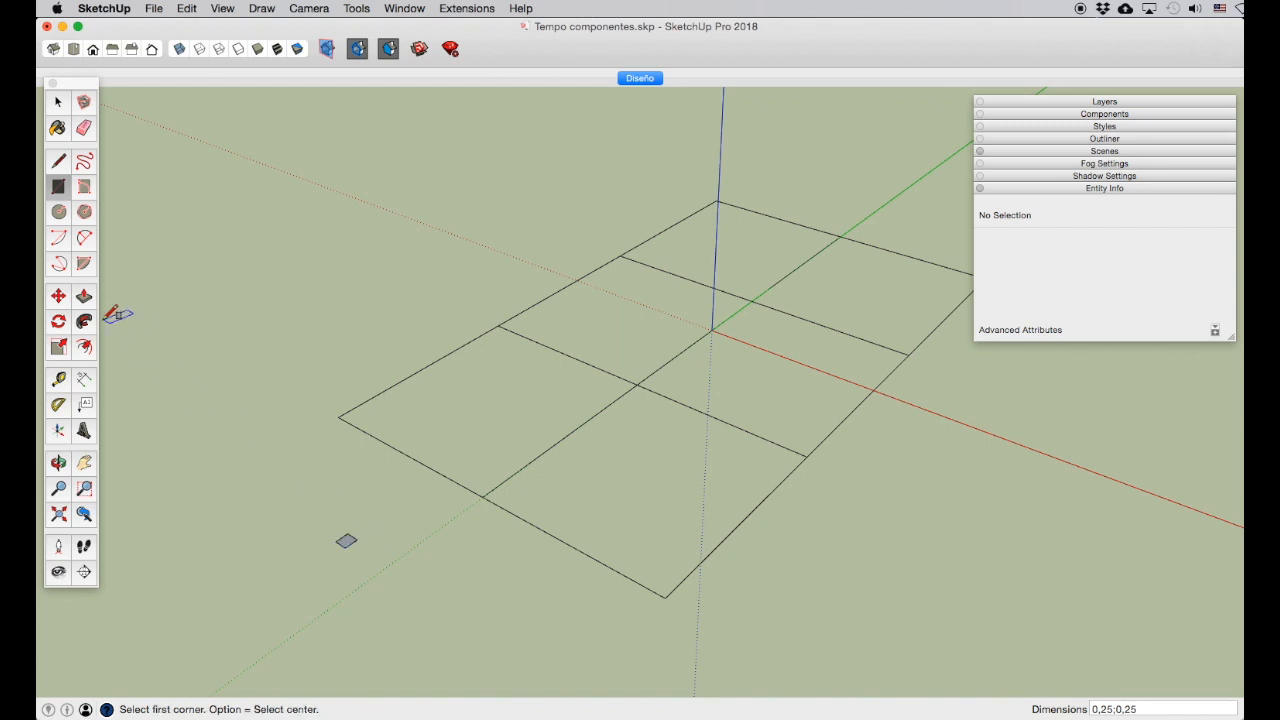
Step: Push/Pull the square up 2,4 m to form a column
{"action": "left_click", "coordinate": [84, 297]}
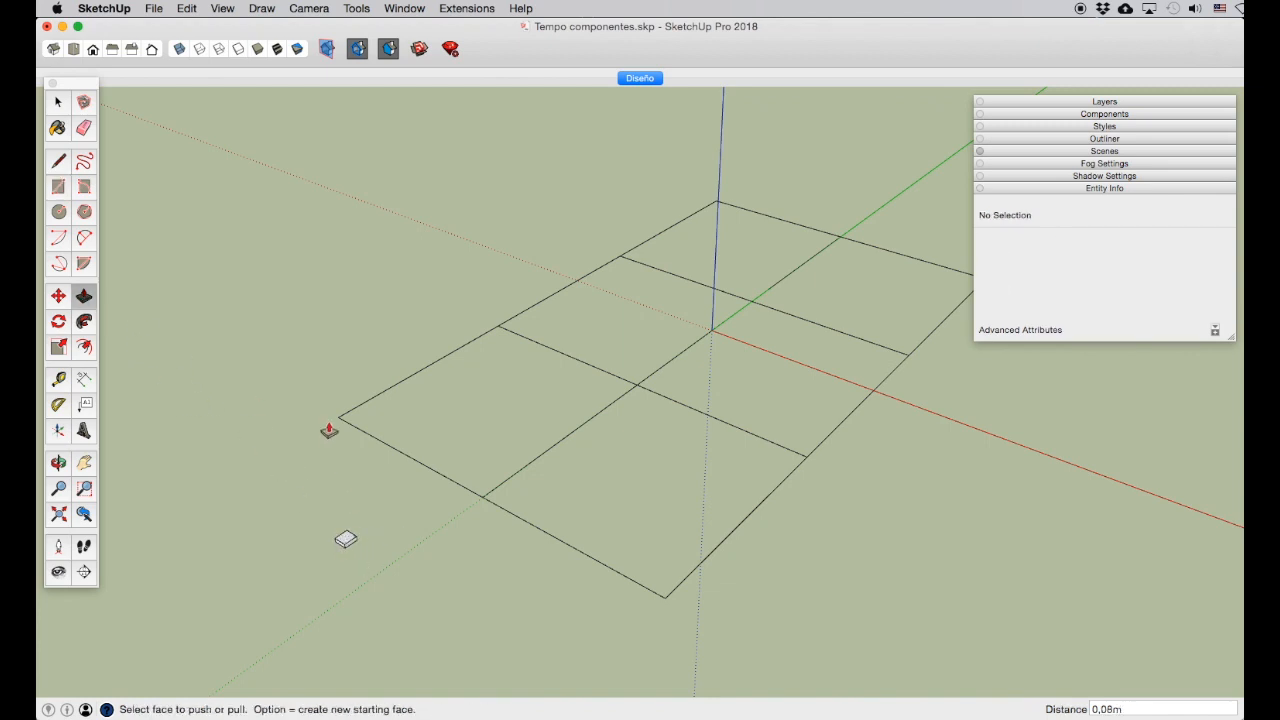
{"action": "left_click_drag", "start_coordinate": [347, 545], "coordinate": [338, 448]}
{"action": "type", "text": "2,4"}
{"action": "key", "text": "Return"}
Step: Make all the column's connected geometry a component named "Columna 25x25 h2,40" with the description "Columna de concreto"
{"action": "left_click", "coordinate": [58, 101]}
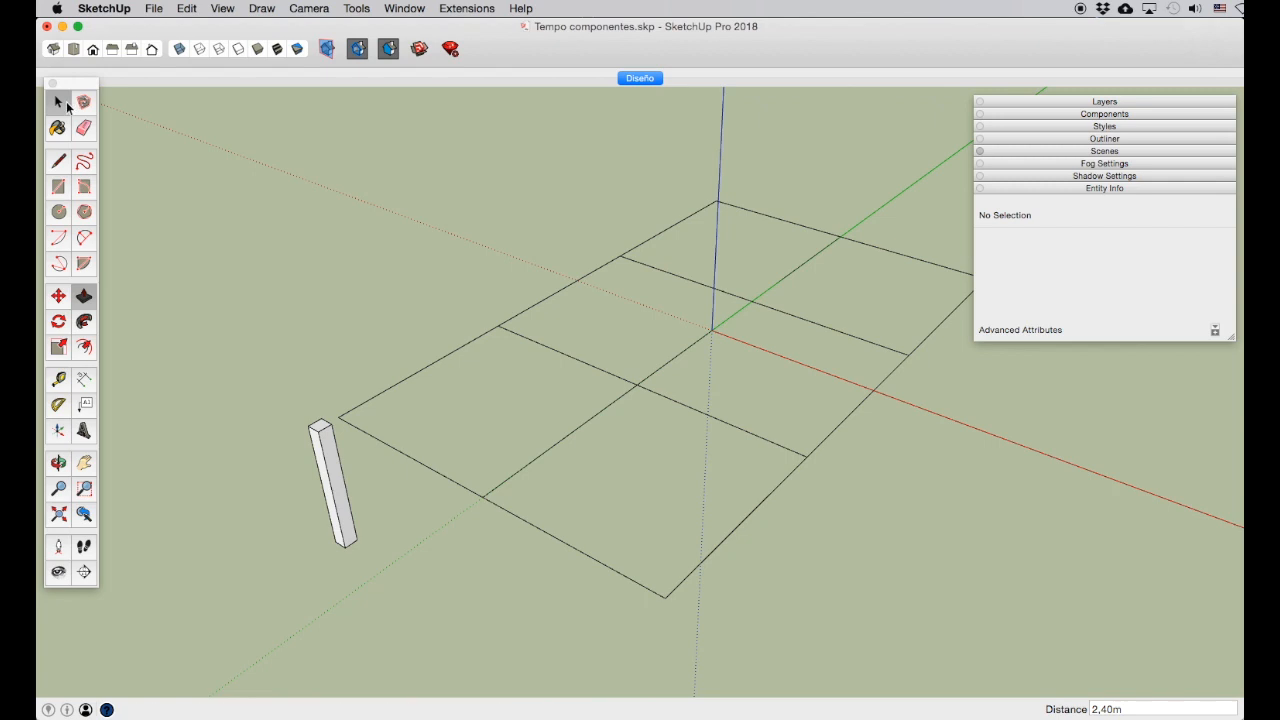
{"action": "left_click", "coordinate": [343, 485]}
{"action": "right_click", "coordinate": [341, 487]}
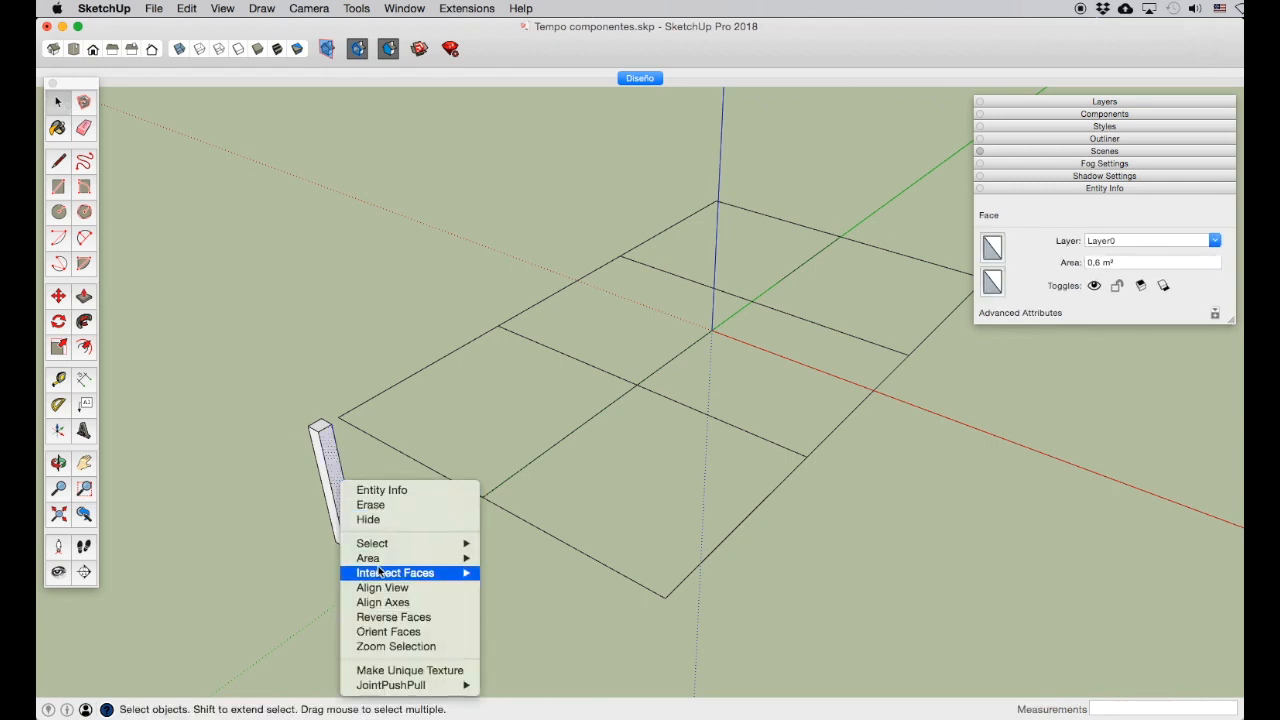
{"action": "mouse_move", "coordinate": [399, 545]}
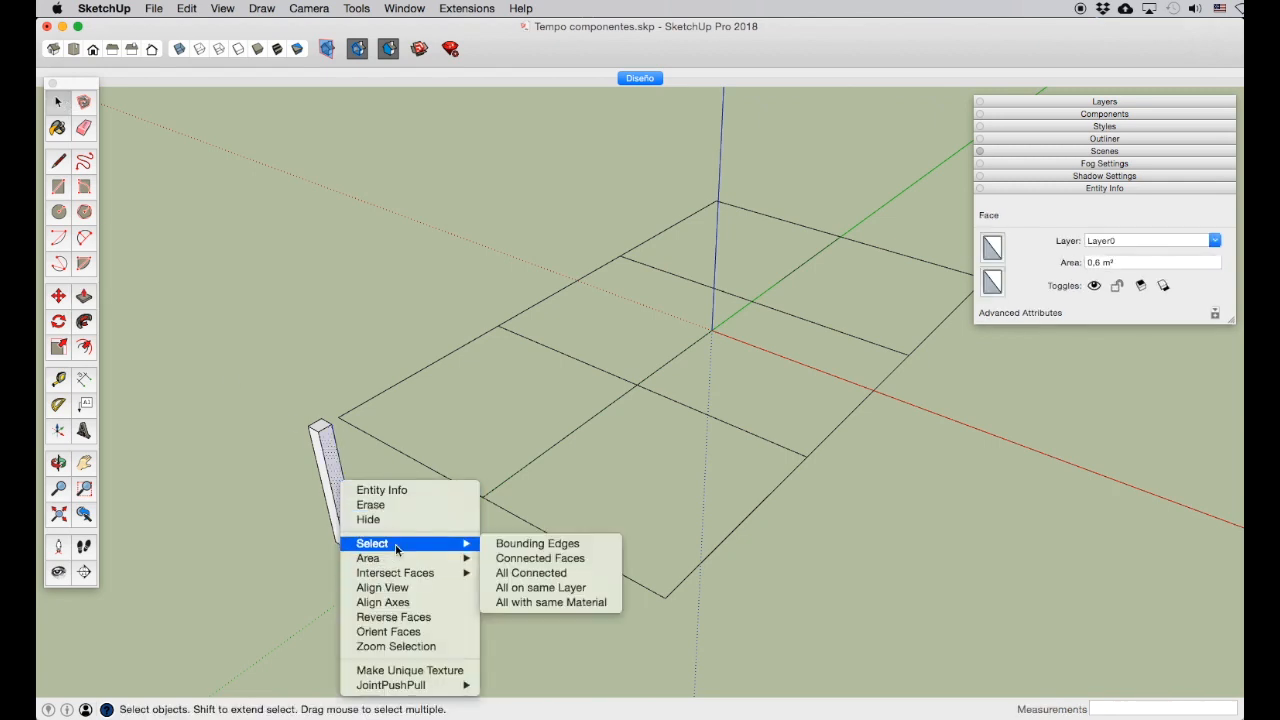
{"action": "left_click", "coordinate": [533, 574]}
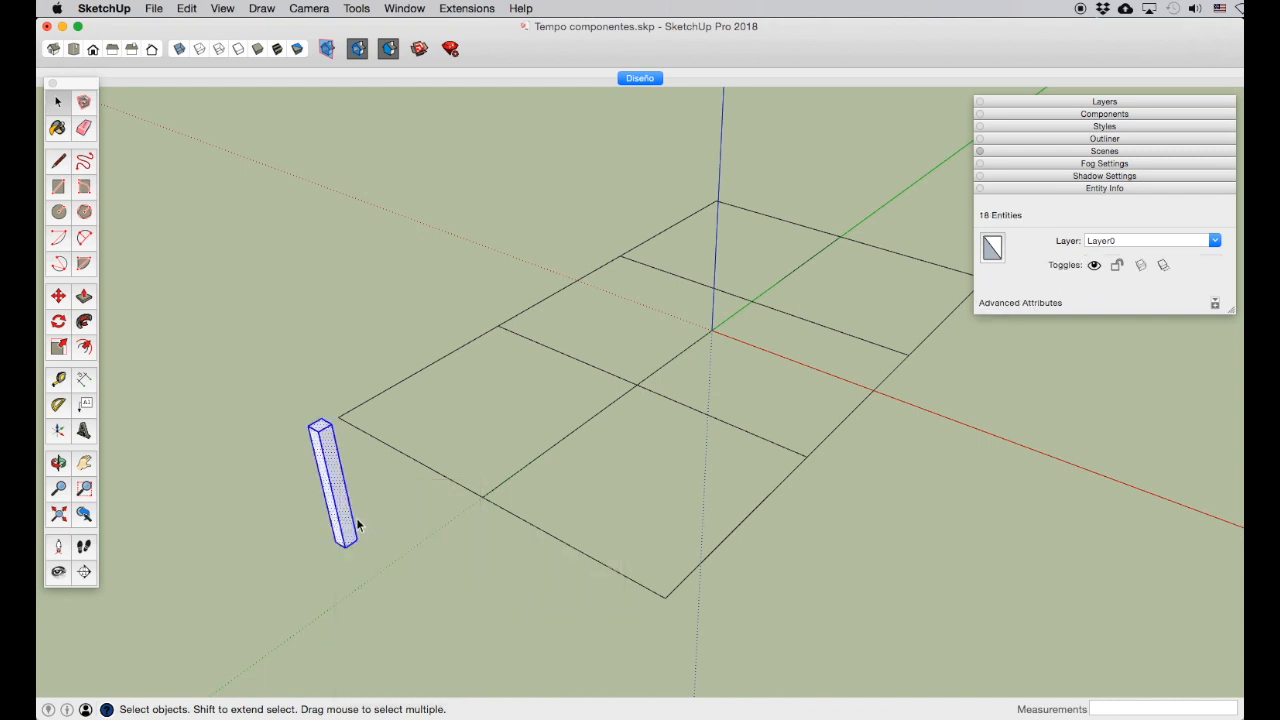
{"action": "right_click", "coordinate": [332, 469]}
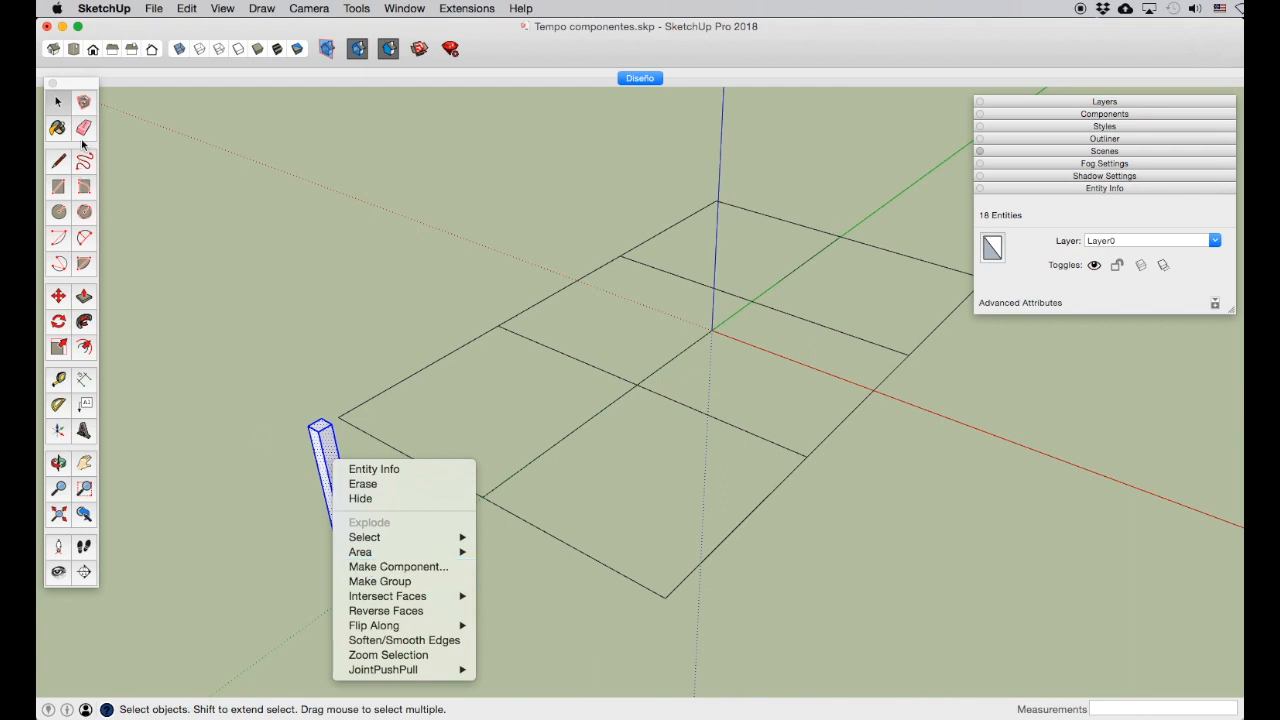
{"action": "left_click", "coordinate": [86, 106]}
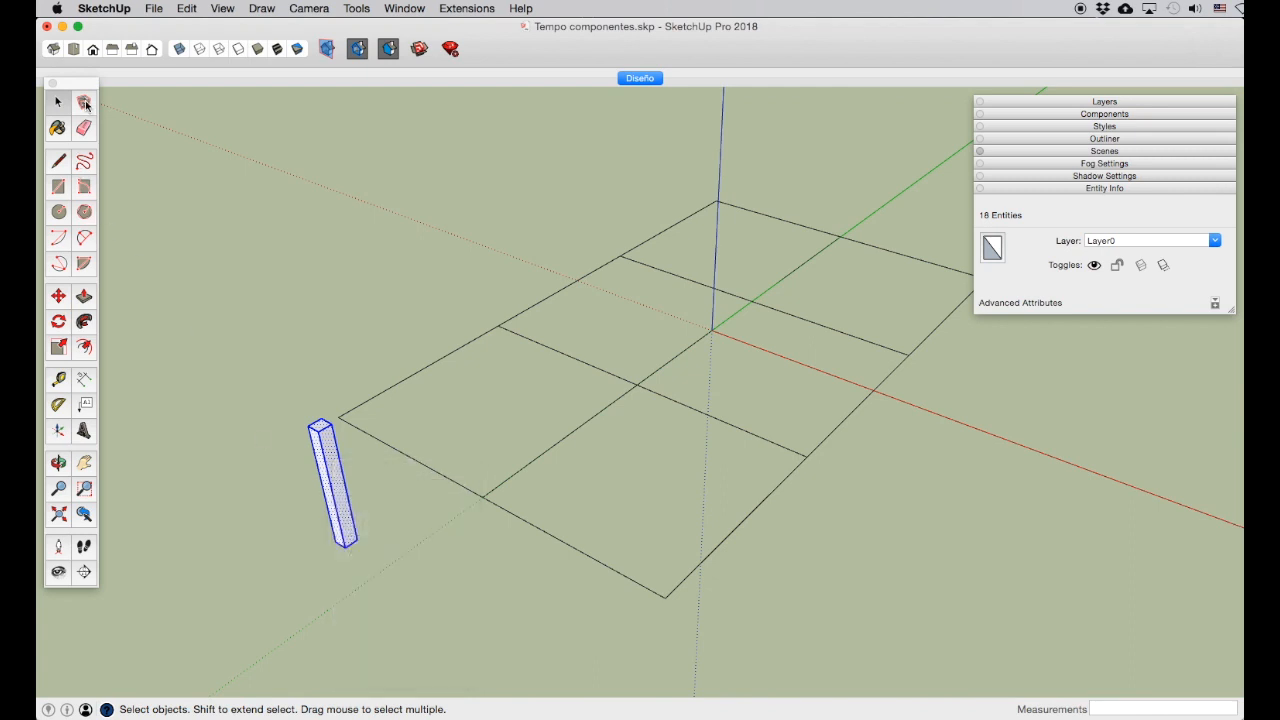
{"action": "left_click", "coordinate": [86, 104]}
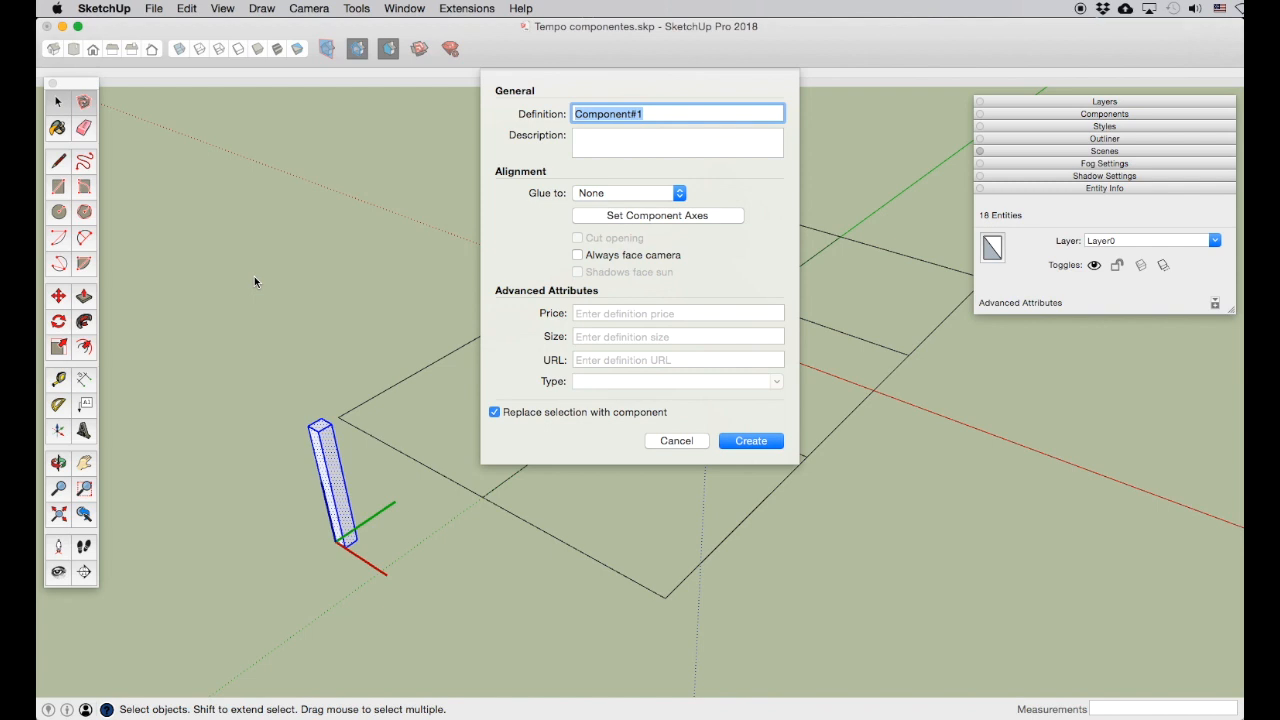
{"action": "type", "text": "Columna 25x25 h2,40"}
{"action": "left_click", "coordinate": [594, 139]}
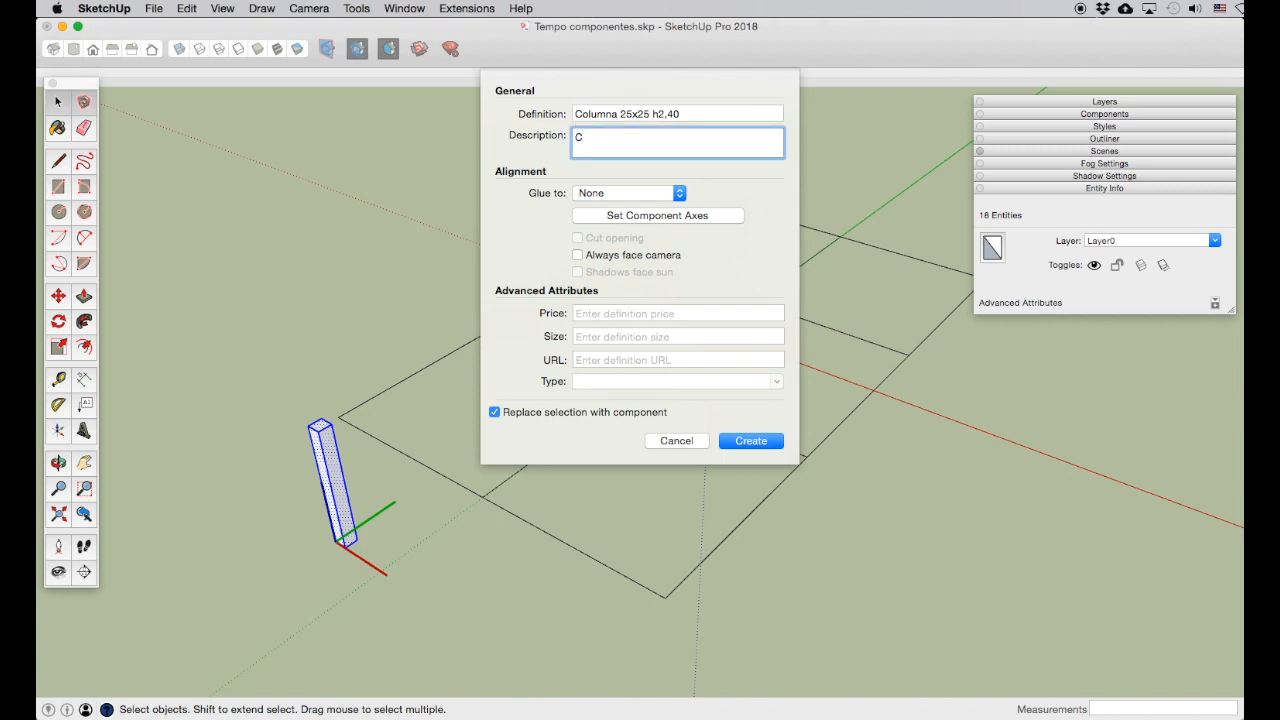
{"action": "type", "text": "Columna de concreto"}
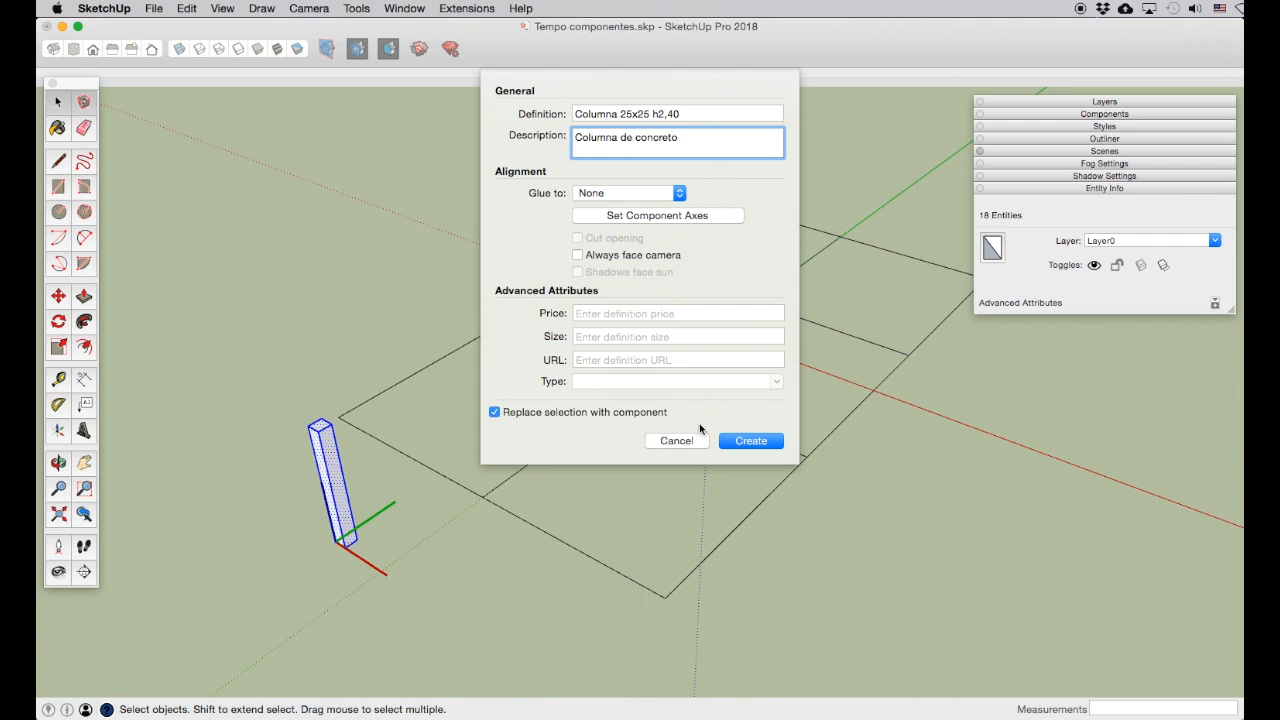
{"action": "left_click", "coordinate": [752, 441]}
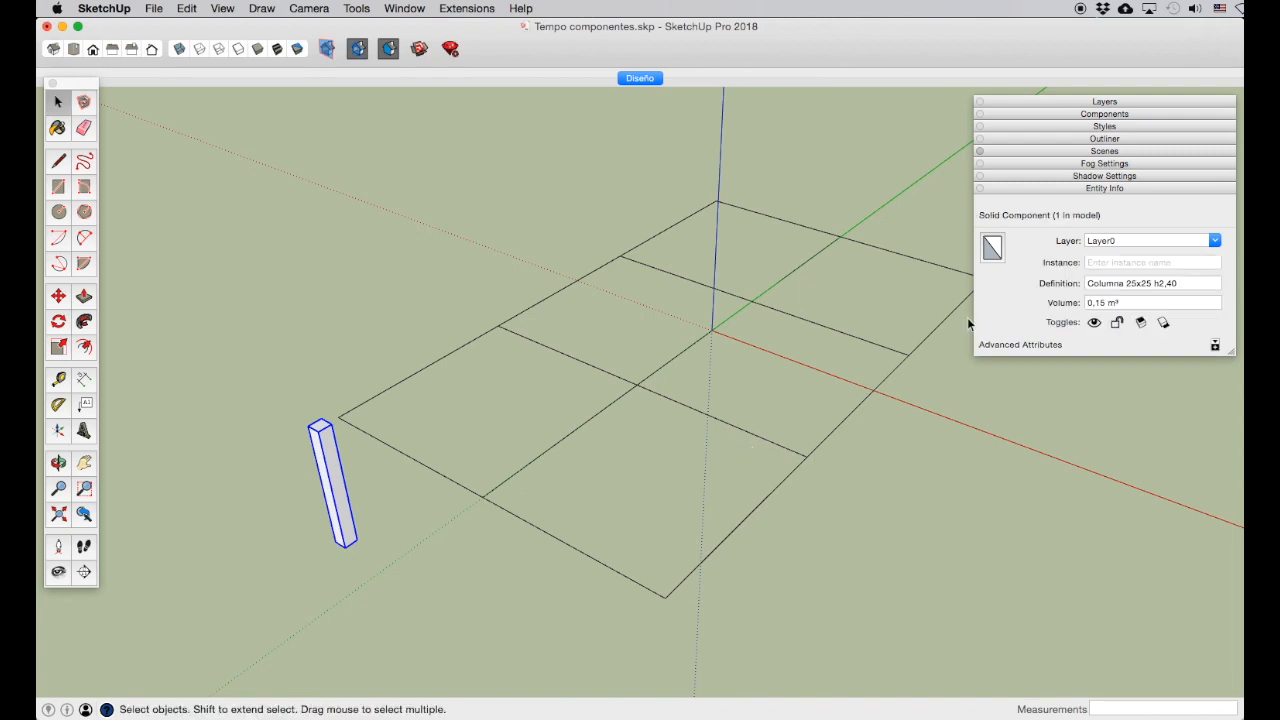
Step: Insert a copy of the Columna 25x25 h2,40 component from the model's components at an interior intersection of the grid
{"action": "left_click", "coordinate": [1104, 114]}
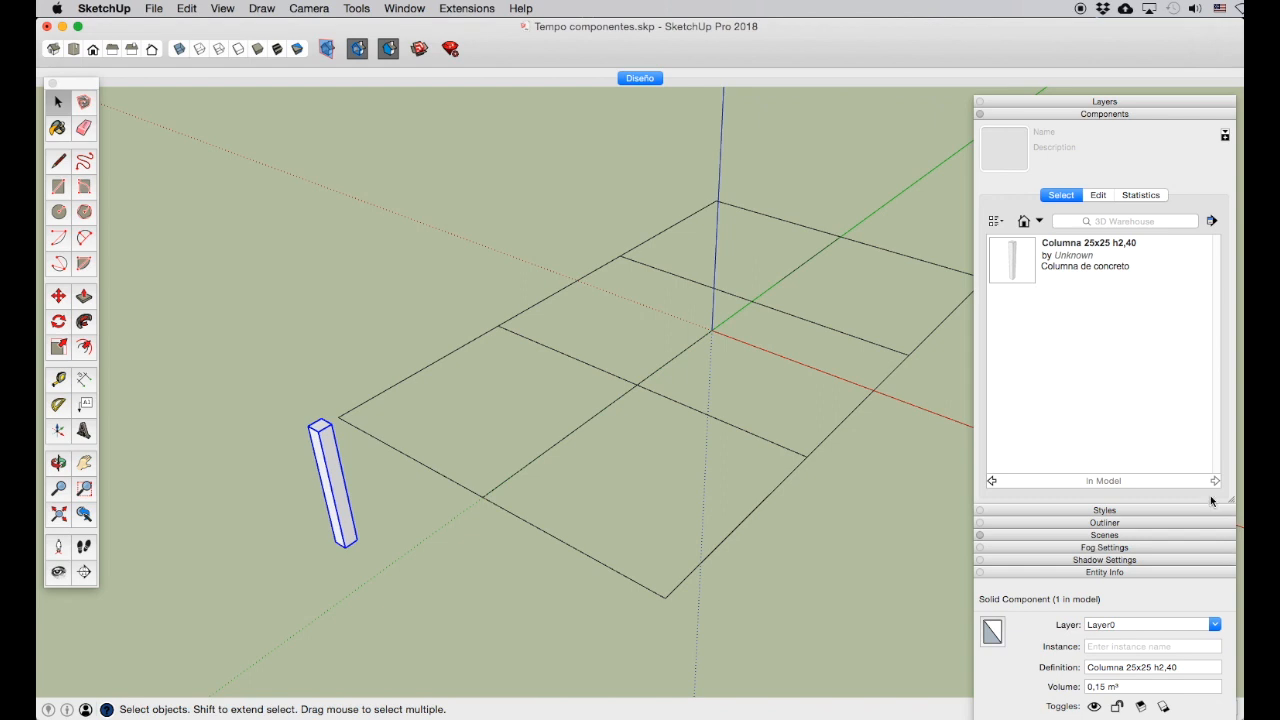
{"action": "left_click_drag", "start_coordinate": [1234, 503], "coordinate": [1234, 440]}
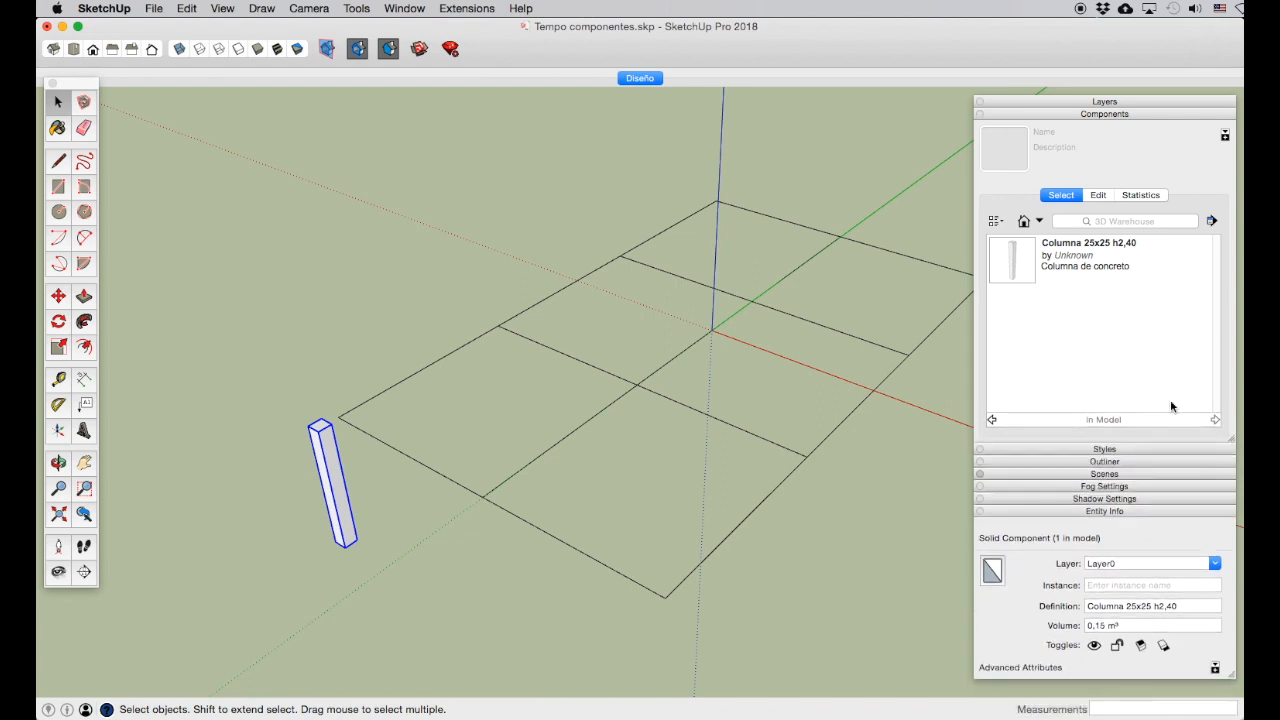
{"action": "left_click", "coordinate": [1106, 116]}
{"action": "left_click", "coordinate": [1106, 115]}
{"action": "left_click", "coordinate": [1025, 262]}
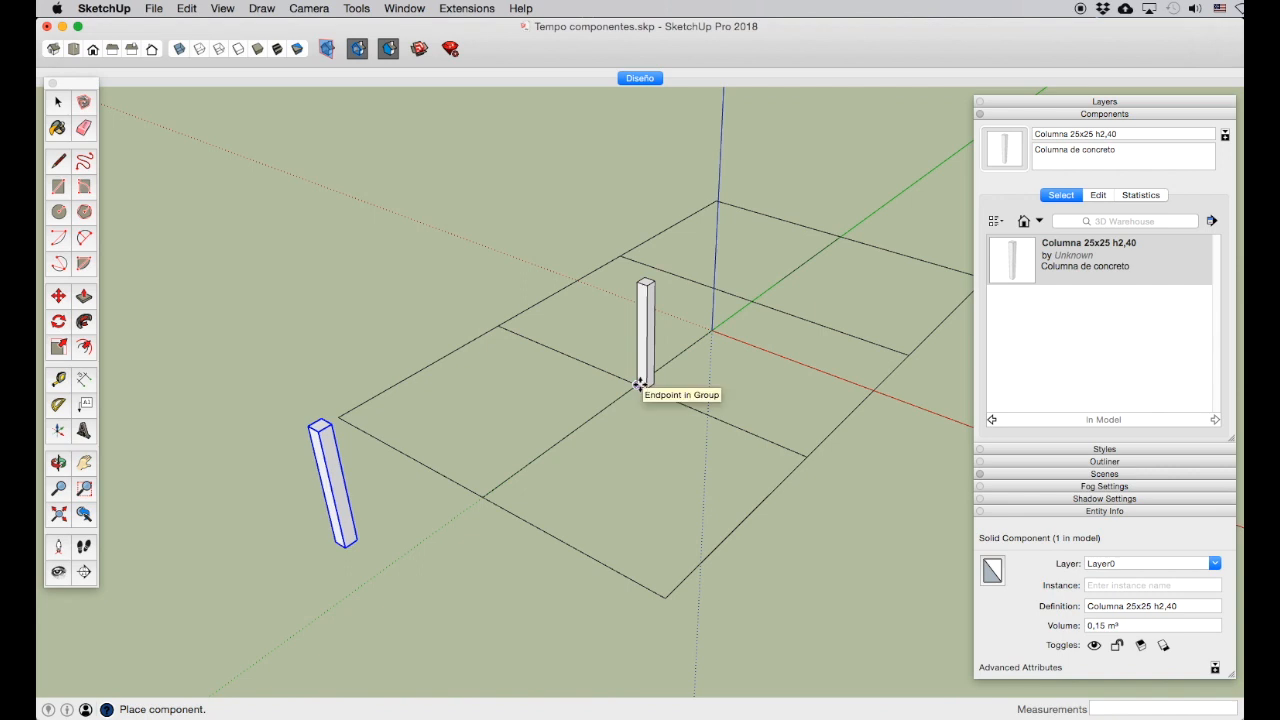
{"action": "left_click", "coordinate": [640, 385]}
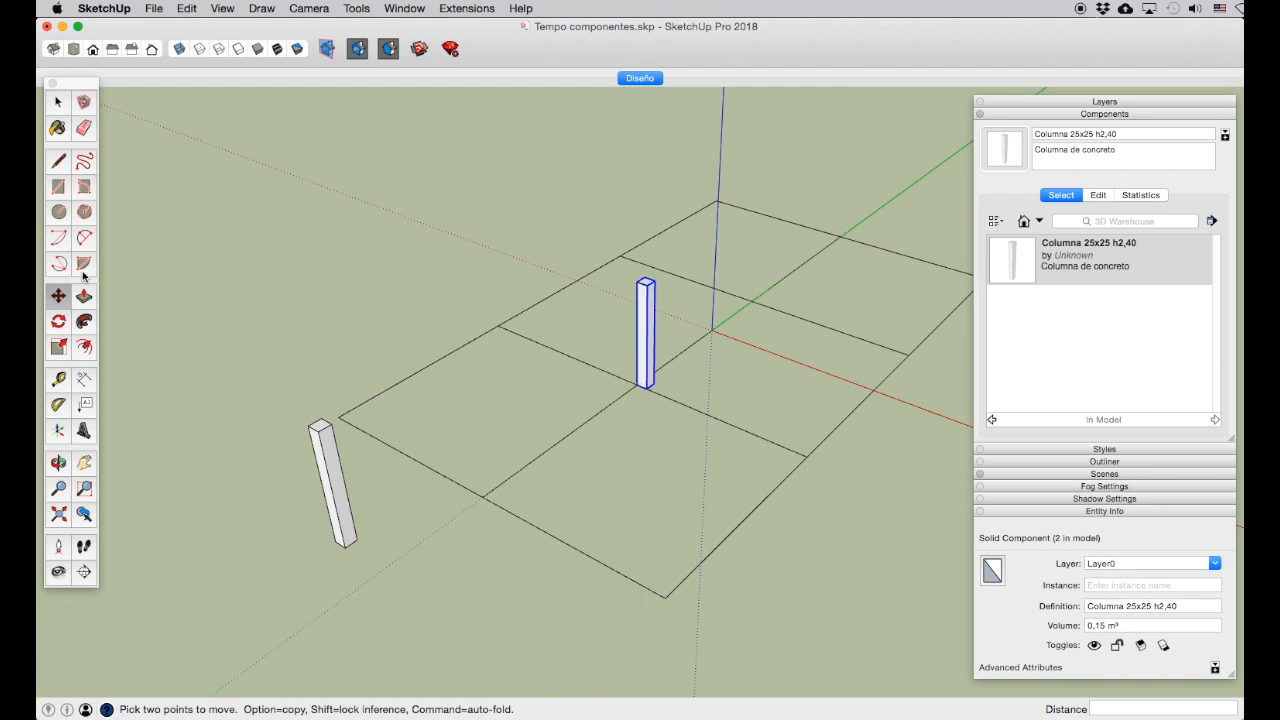
Step: Open the original column component beside the grid for editing
{"action": "left_click", "coordinate": [59, 102]}
{"action": "left_click", "coordinate": [335, 500]}
{"action": "double_click", "coordinate": [333, 505]}
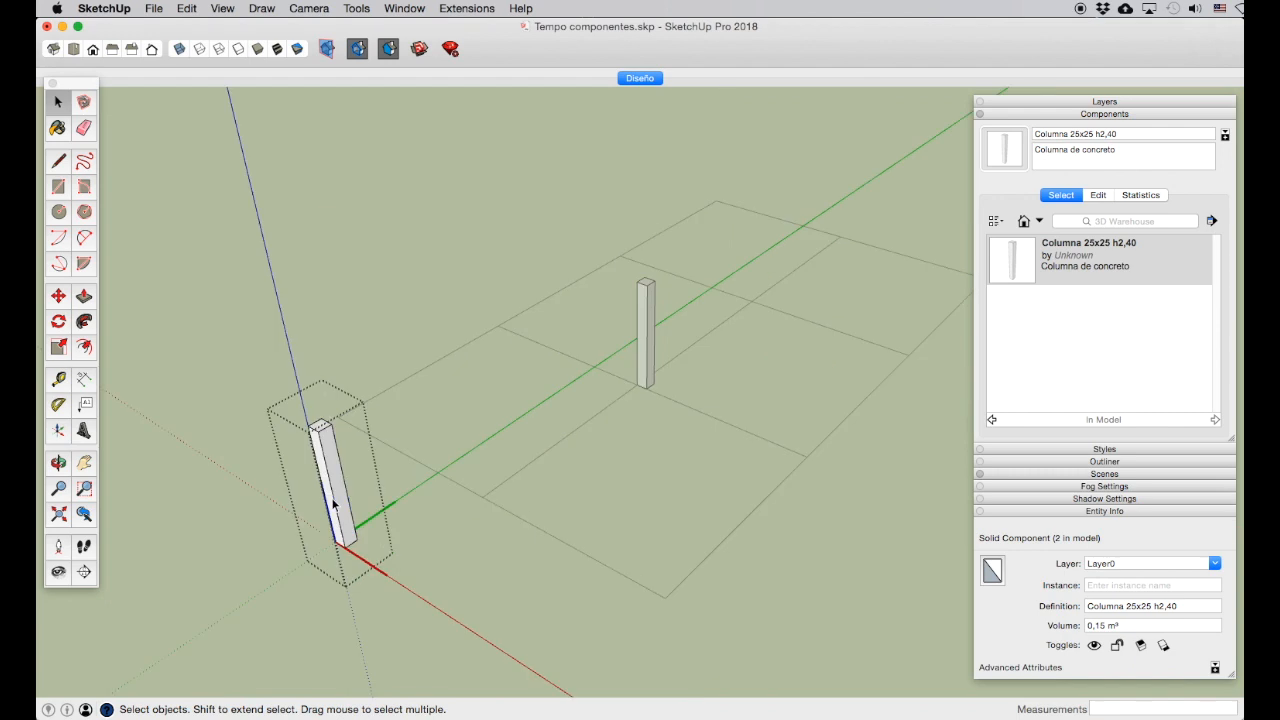
{"action": "scroll", "coordinate": [226, 487], "scroll_direction": "up", "scroll_amount": 10}
{"action": "scroll", "coordinate": [179, 505], "scroll_direction": "down", "scroll_amount": 5}
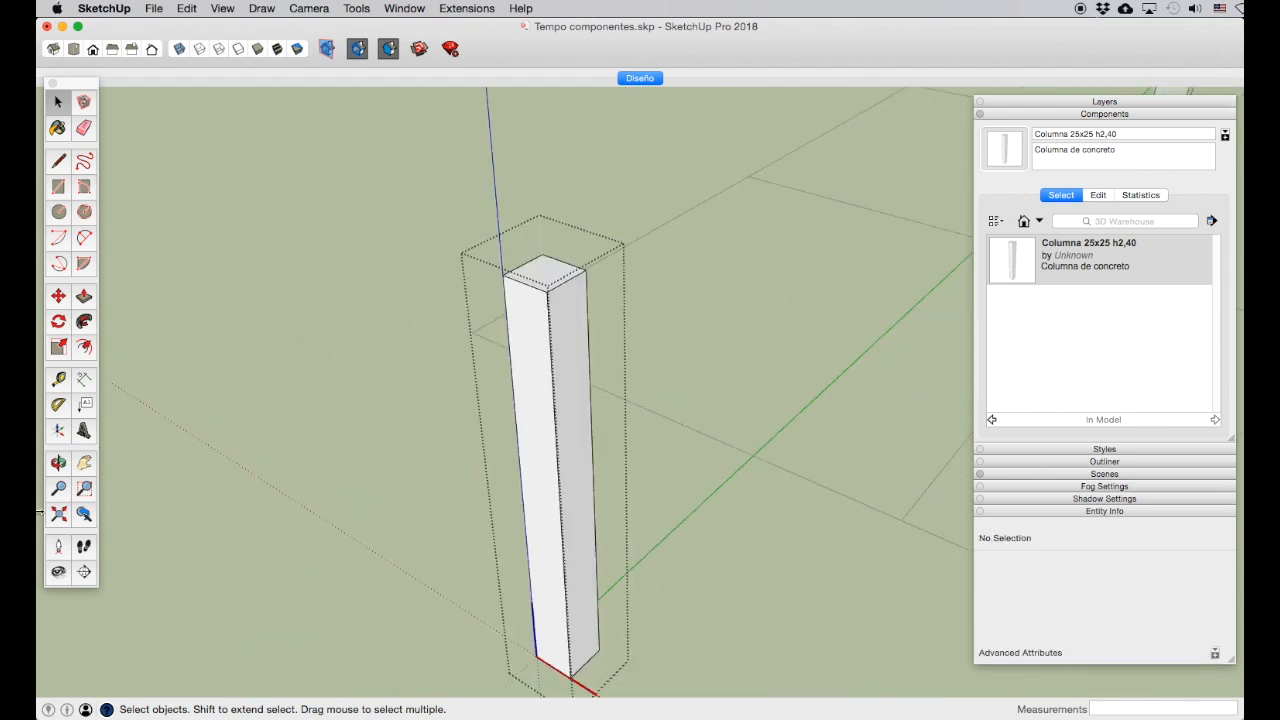
Step: Draw two crossing lines between opposite edge midpoints on the column's underside to mark its centre
{"action": "left_click", "coordinate": [58, 462]}
{"action": "left_click_drag", "start_coordinate": [574, 608], "coordinate": [557, 128]}
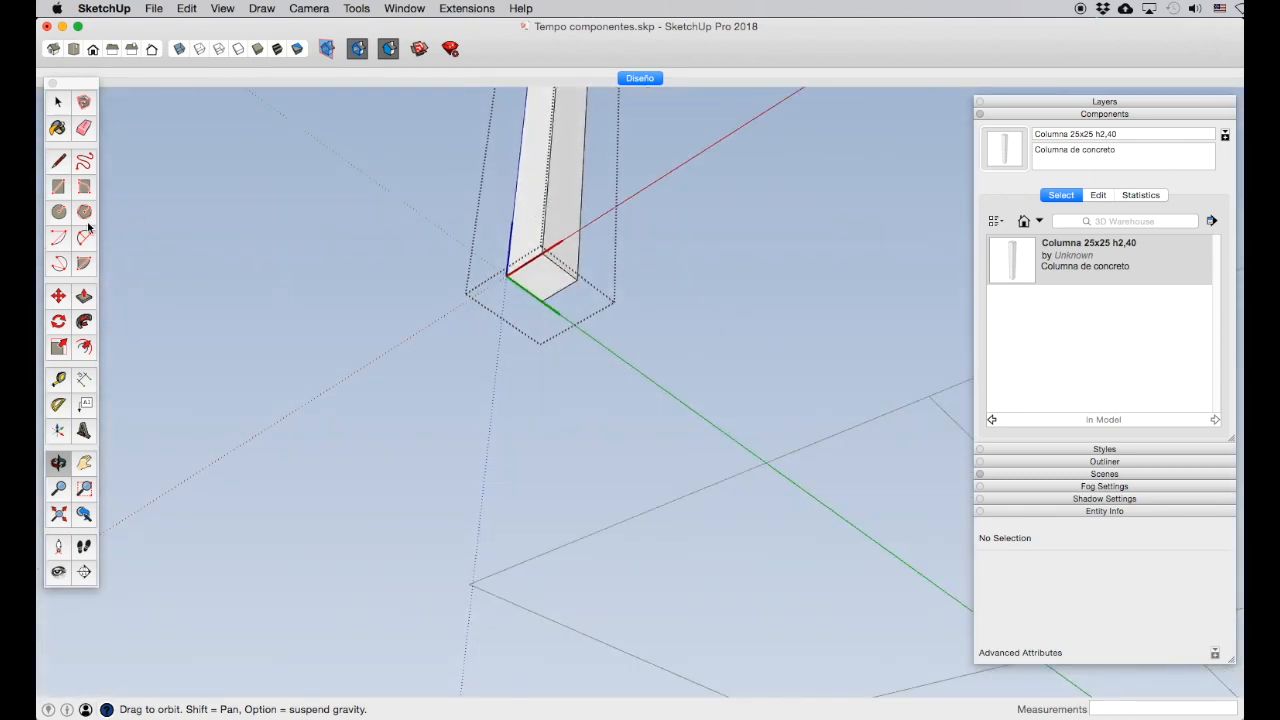
{"action": "left_click", "coordinate": [58, 162]}
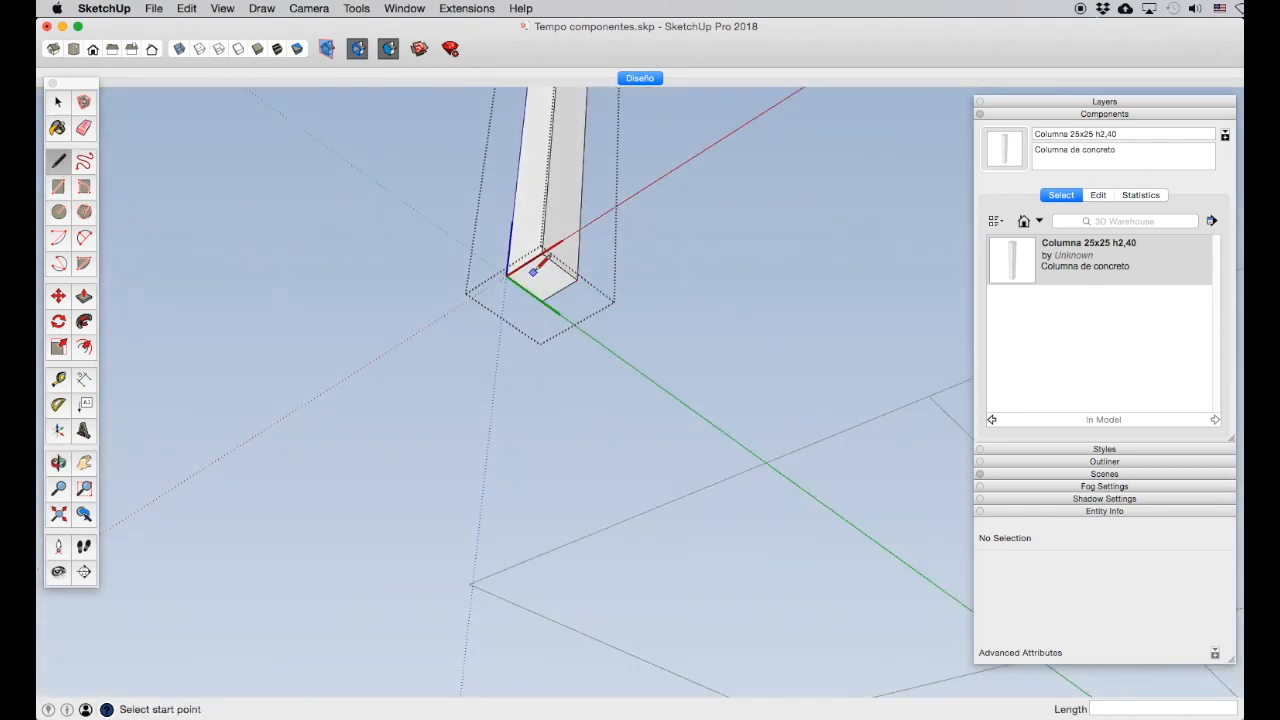
{"action": "left_click", "coordinate": [523, 263]}
{"action": "left_click", "coordinate": [560, 290]}
{"action": "left_click", "coordinate": [523, 288]}
{"action": "left_click", "coordinate": [561, 266]}
Step: Move all the column's connected geometry about 0,18 m so the centre of its base sits on the component's axes origin
{"action": "left_click", "coordinate": [84, 463]}
{"action": "left_click_drag", "start_coordinate": [507, 327], "coordinate": [500, 437]}
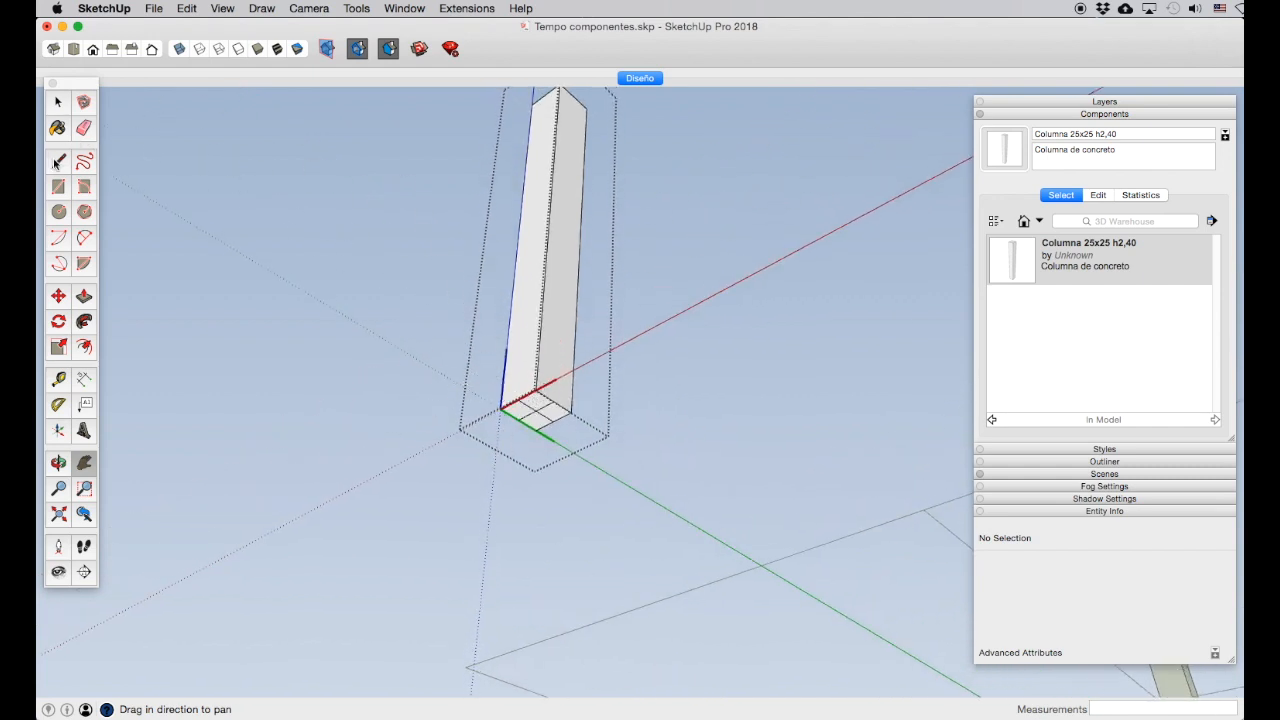
{"action": "left_click", "coordinate": [58, 102]}
{"action": "right_click", "coordinate": [555, 330]}
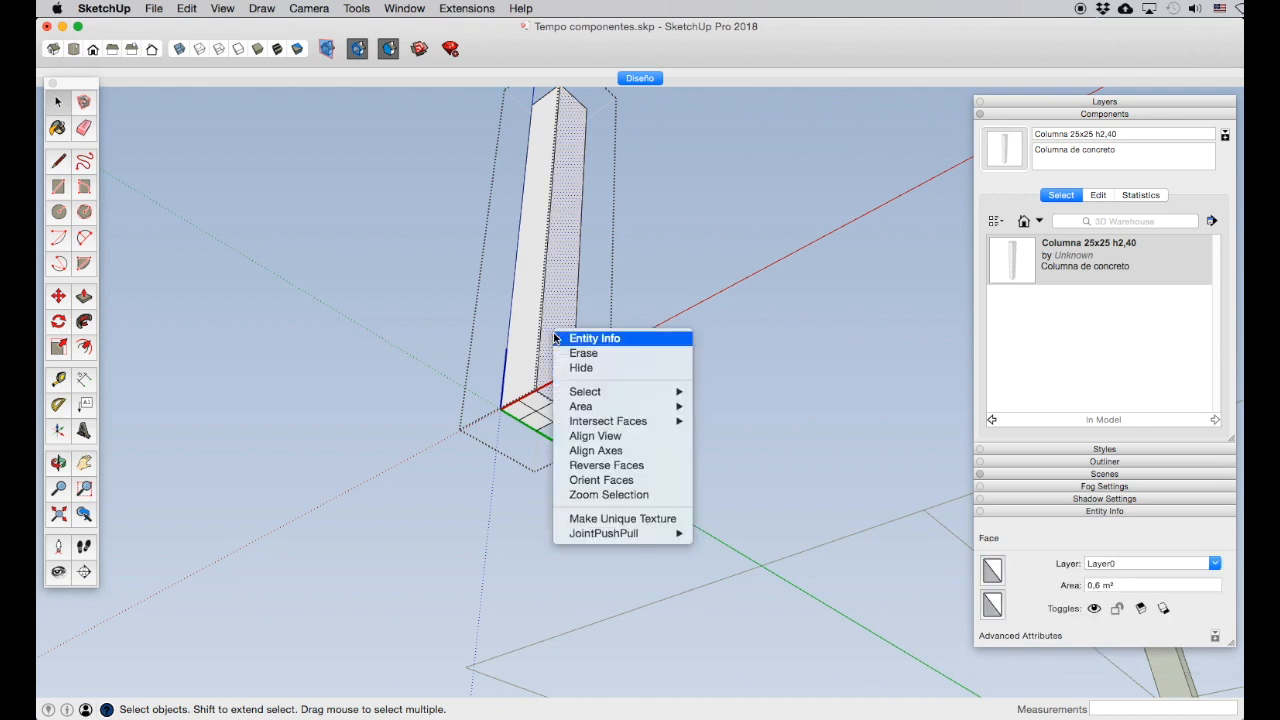
{"action": "mouse_move", "coordinate": [594, 393]}
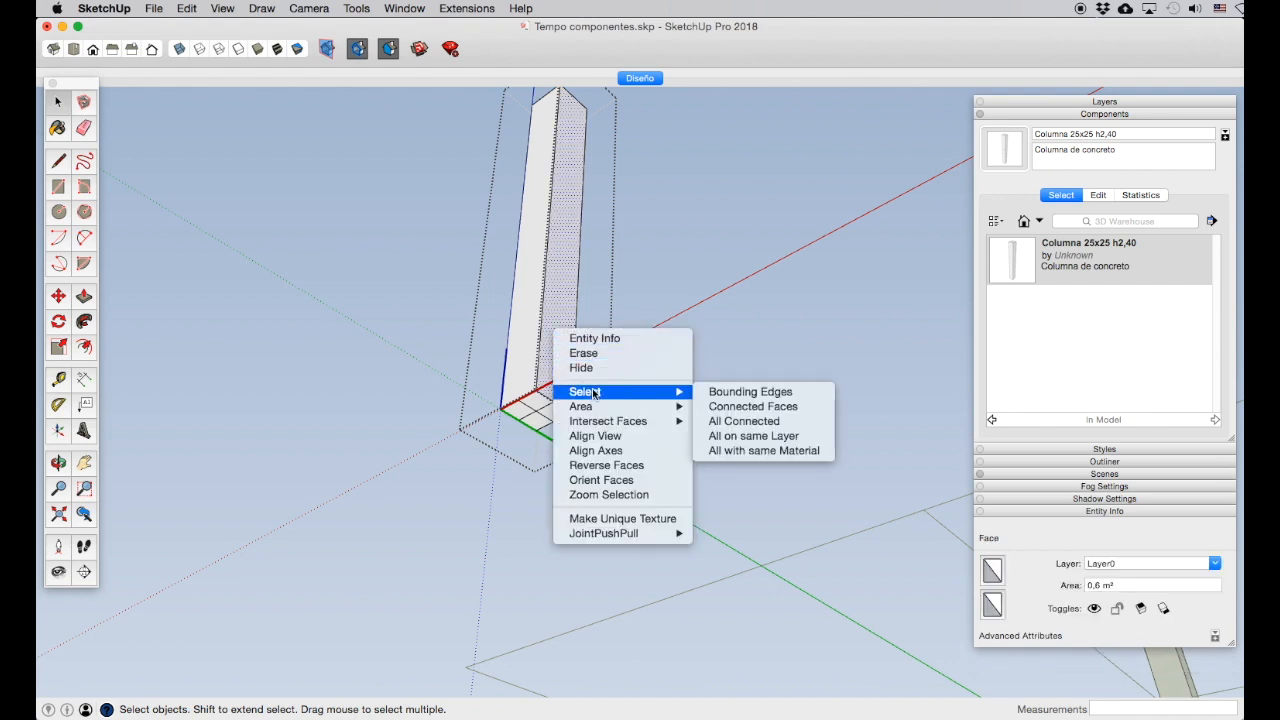
{"action": "left_click", "coordinate": [745, 421]}
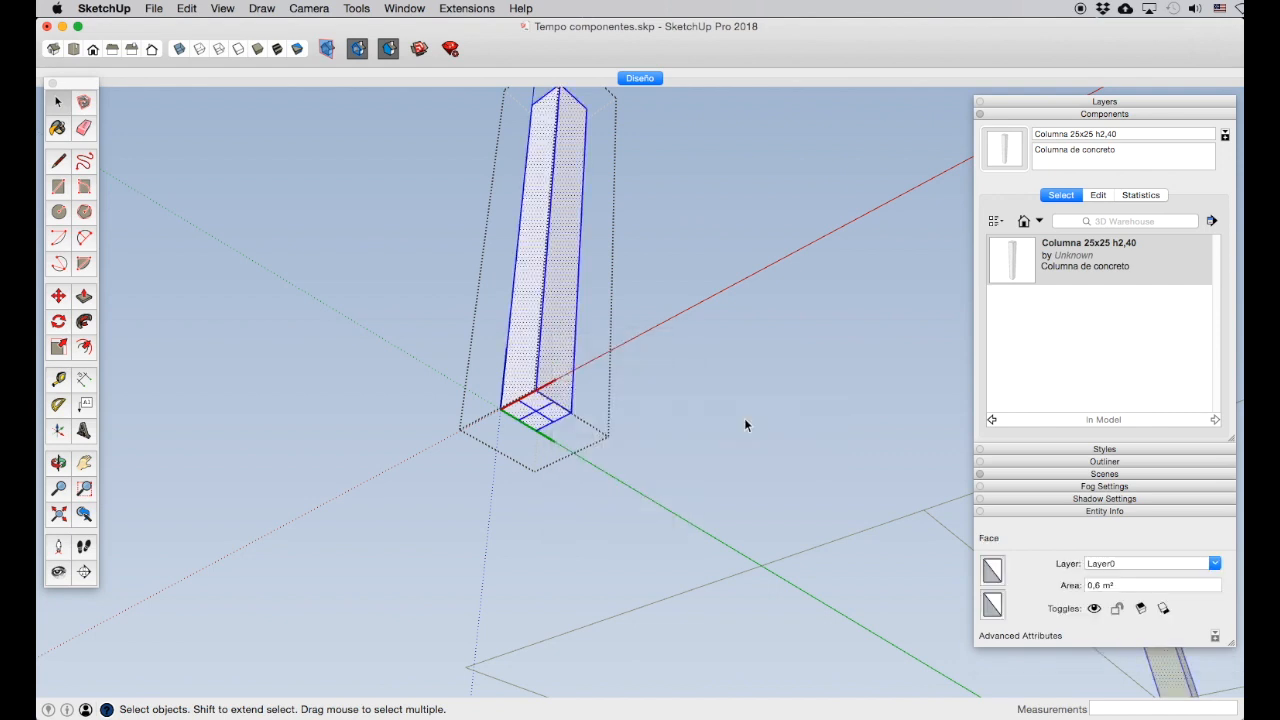
{"action": "left_click", "coordinate": [58, 296]}
{"action": "left_click", "coordinate": [536, 412]}
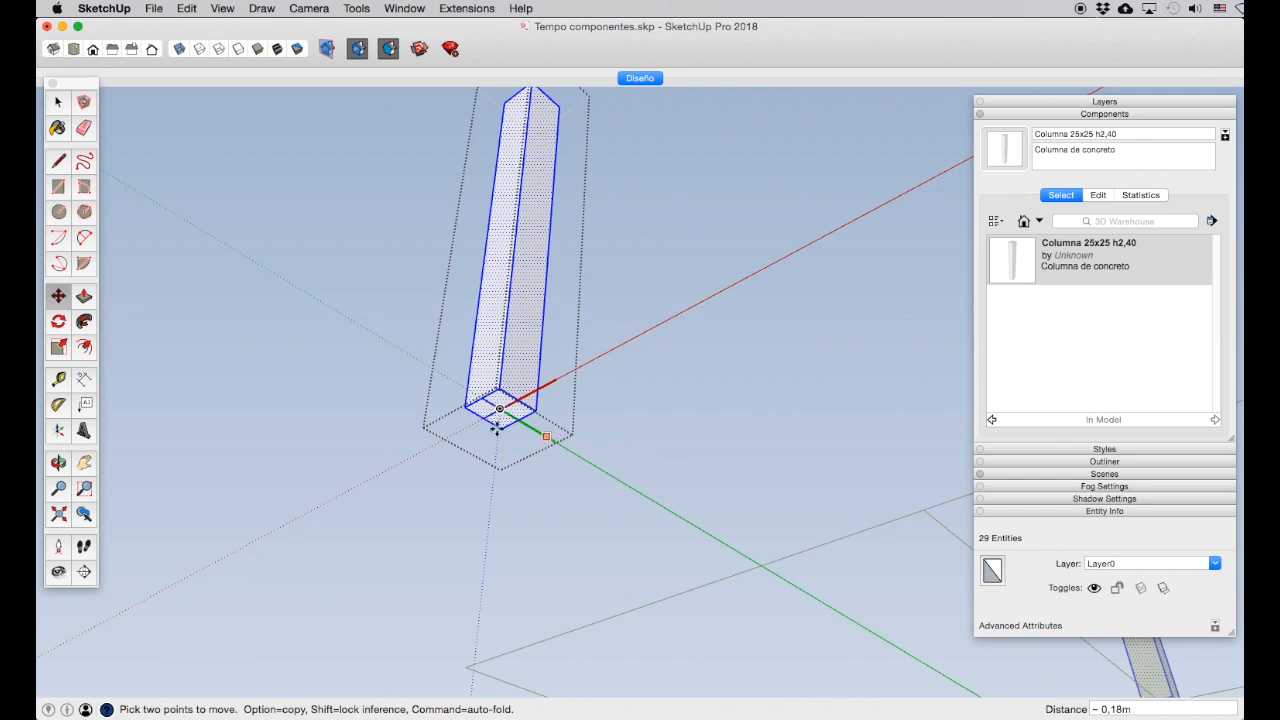
Step: Close the column component and delete the column copy standing at the grid intersection
{"action": "left_click", "coordinate": [58, 463]}
{"action": "left_click_drag", "start_coordinate": [355, 330], "coordinate": [411, 546]}
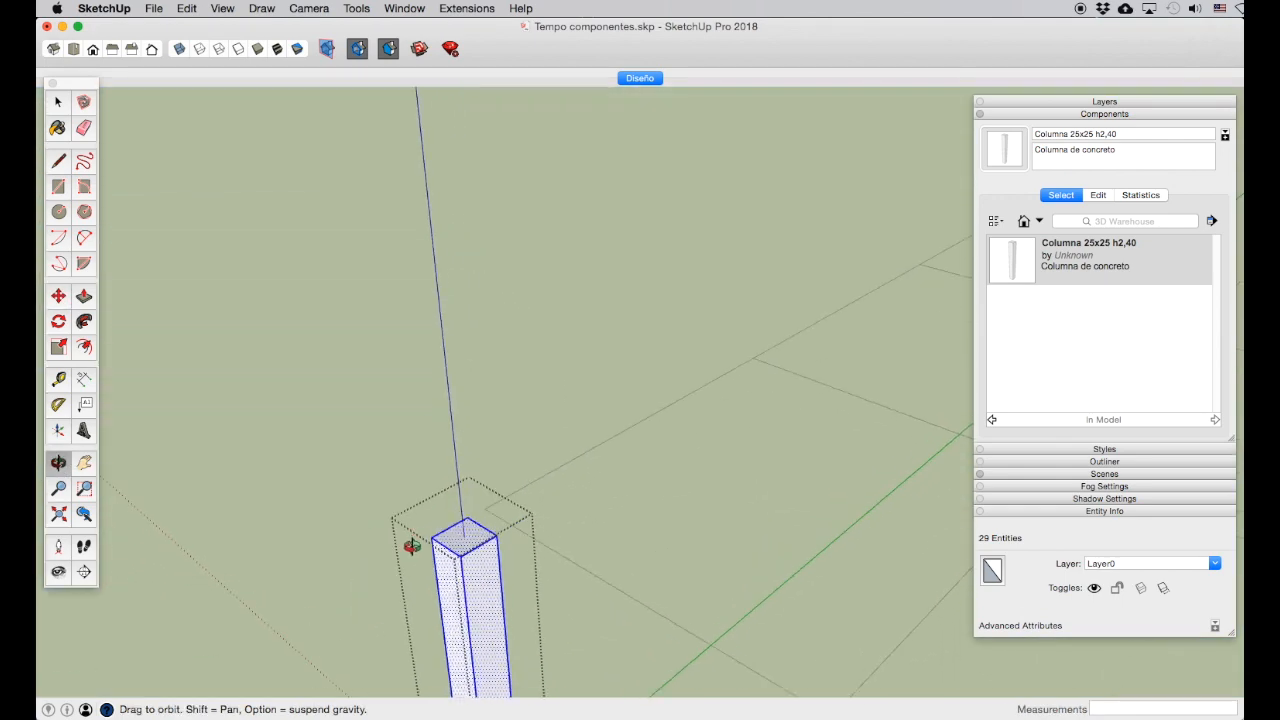
{"action": "left_click", "coordinate": [84, 463]}
{"action": "scroll", "coordinate": [411, 401], "scroll_direction": "down", "scroll_amount": 3}
{"action": "scroll", "coordinate": [411, 401], "scroll_direction": "down", "scroll_amount": 4}
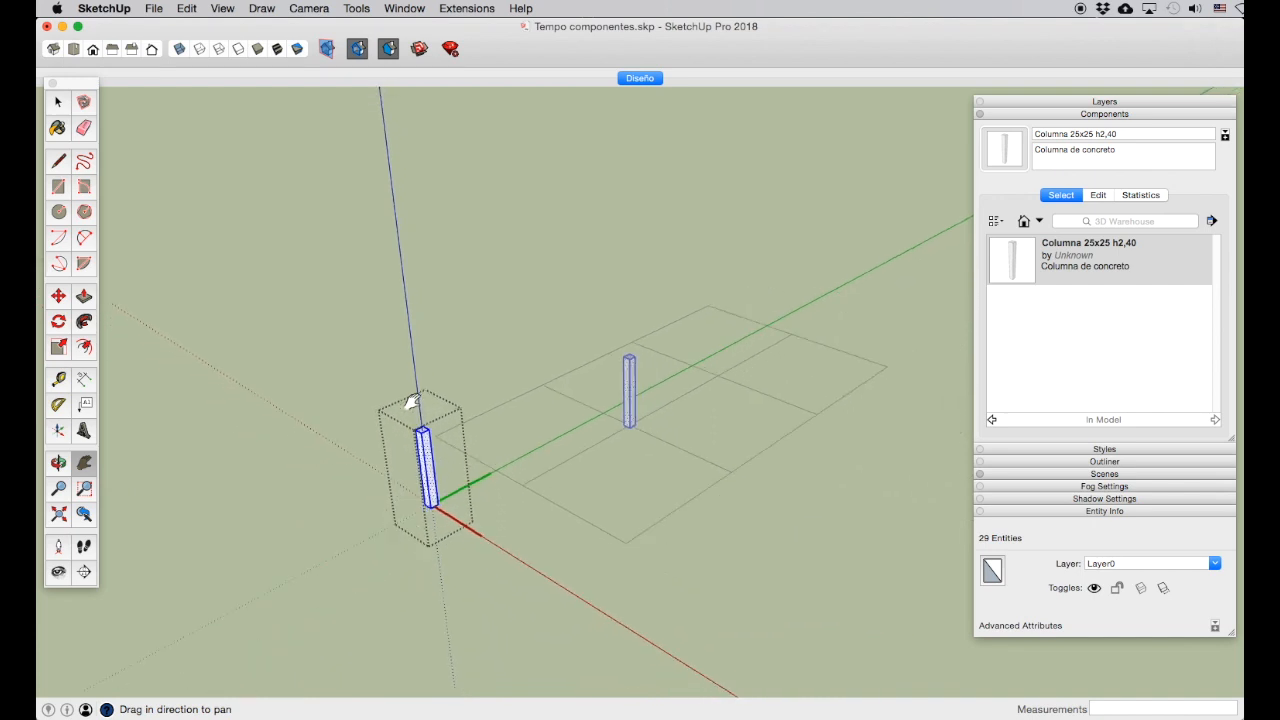
{"action": "left_click", "coordinate": [58, 103]}
{"action": "left_click", "coordinate": [423, 266]}
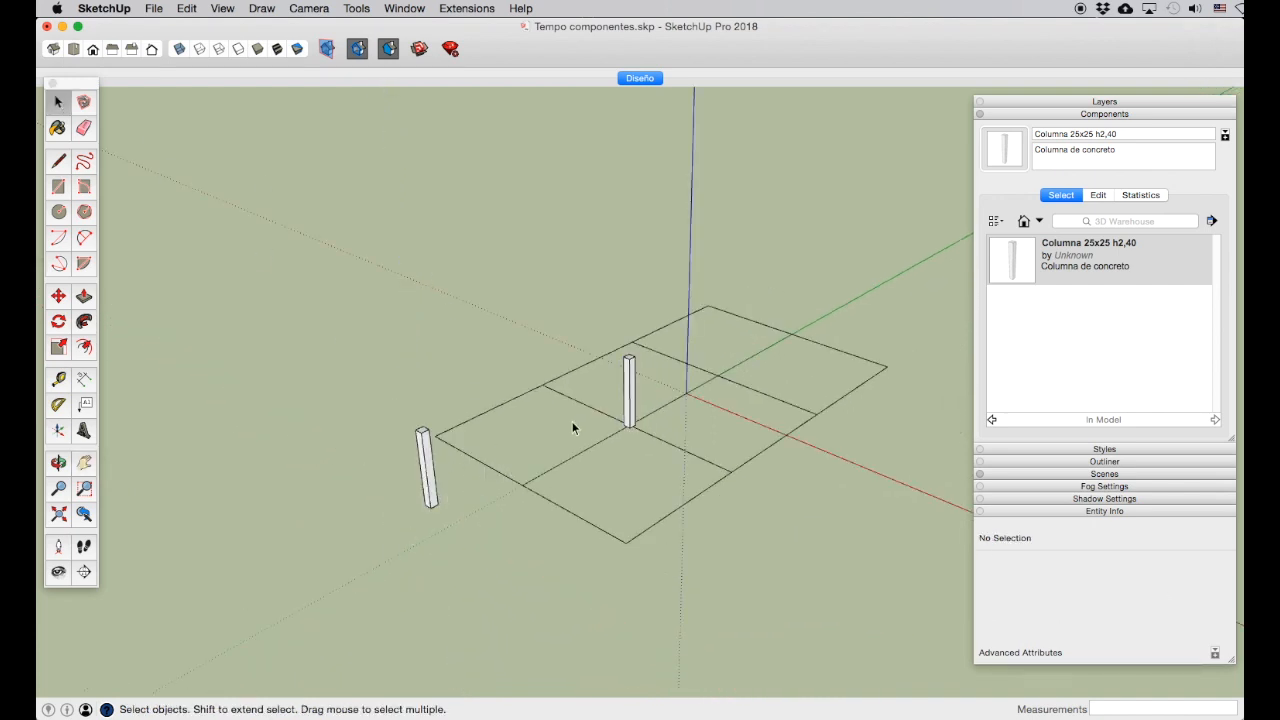
{"action": "left_click", "coordinate": [629, 410]}
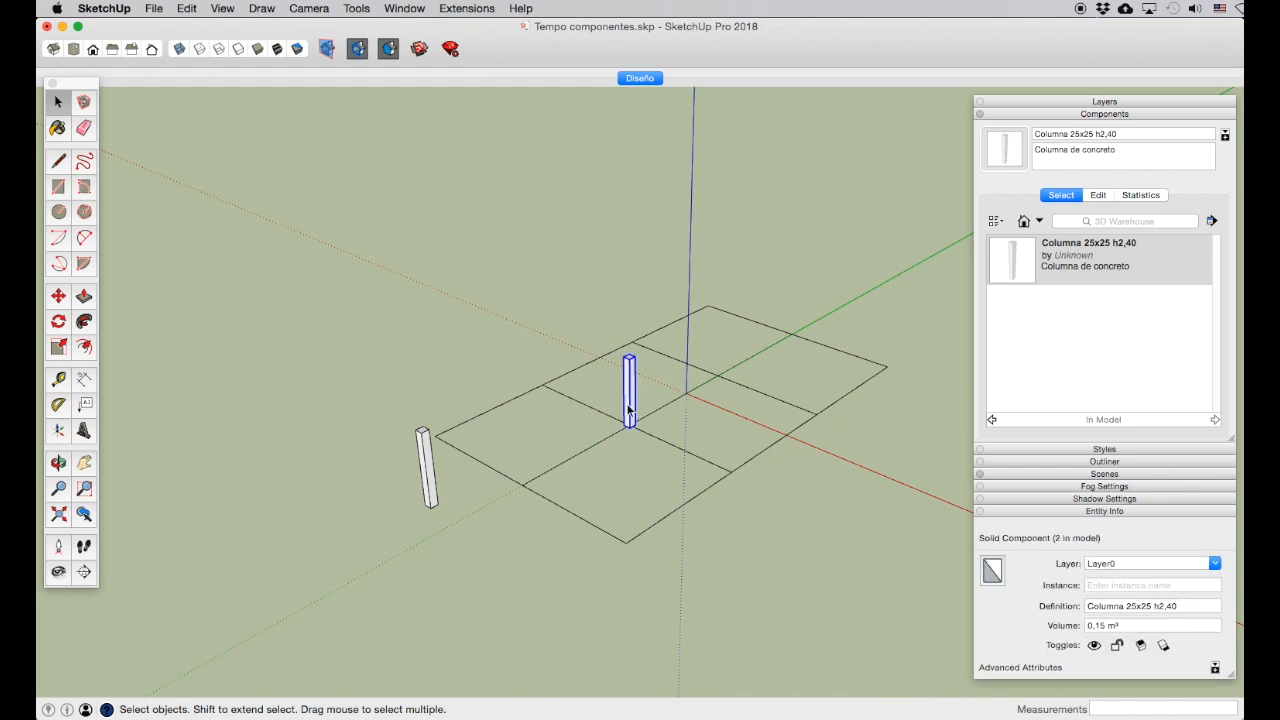
{"action": "key", "text": "Delete"}
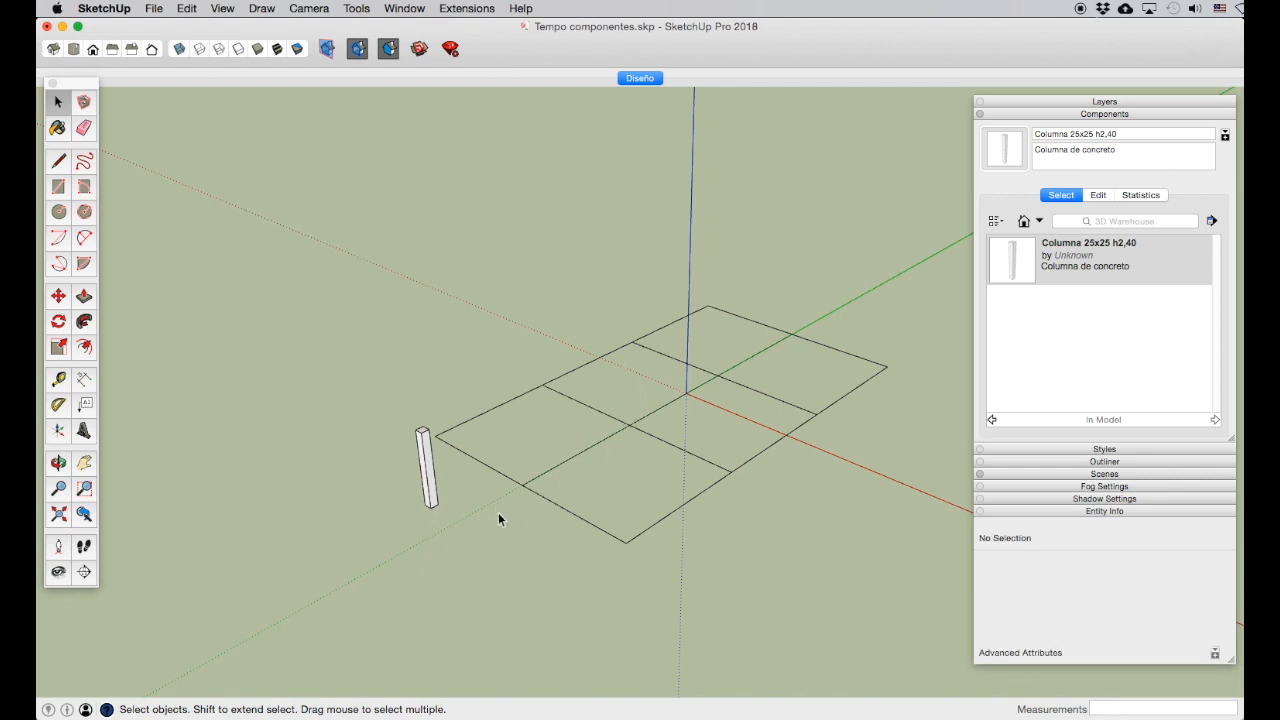
Step: Insert four Columna 25x25 h2,40 components at the grid's near corner, the adjacent short-edge midpoint, the next corner and the next long-edge division
{"action": "left_click", "coordinate": [1014, 282]}
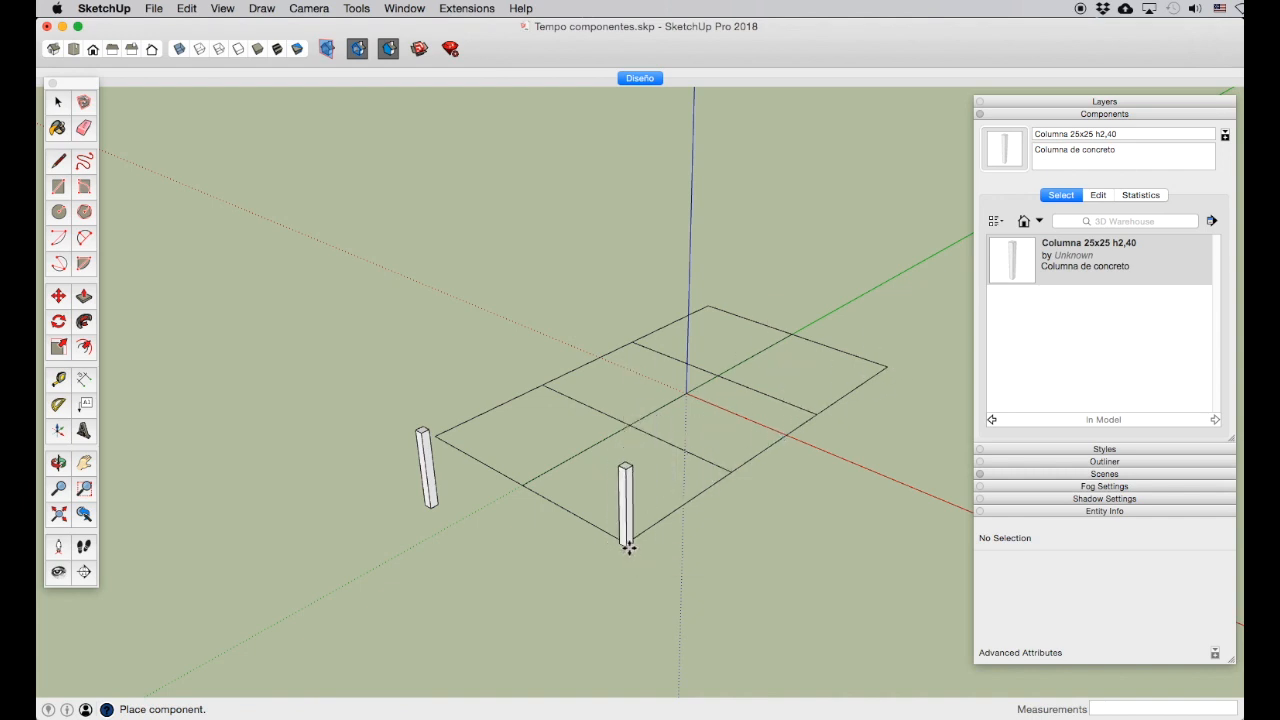
{"action": "left_click", "coordinate": [626, 545]}
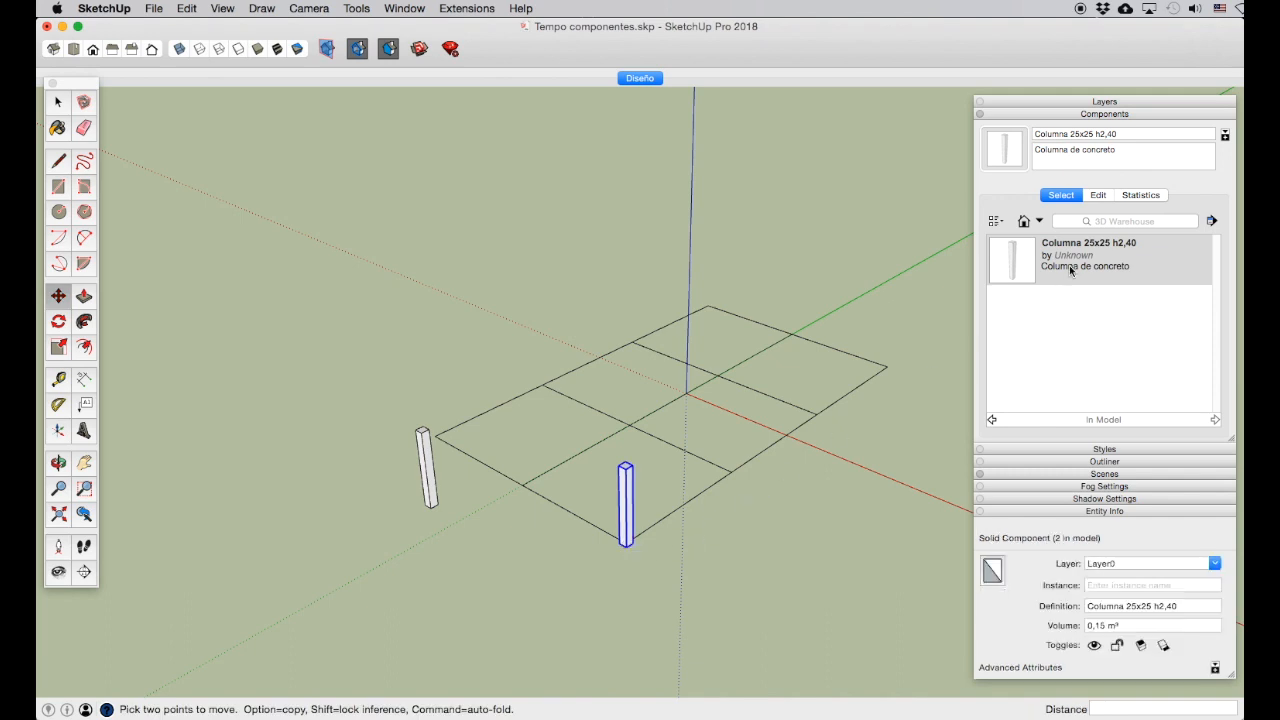
{"action": "left_click", "coordinate": [1024, 265]}
{"action": "left_click", "coordinate": [521, 486]}
{"action": "left_click", "coordinate": [1018, 266]}
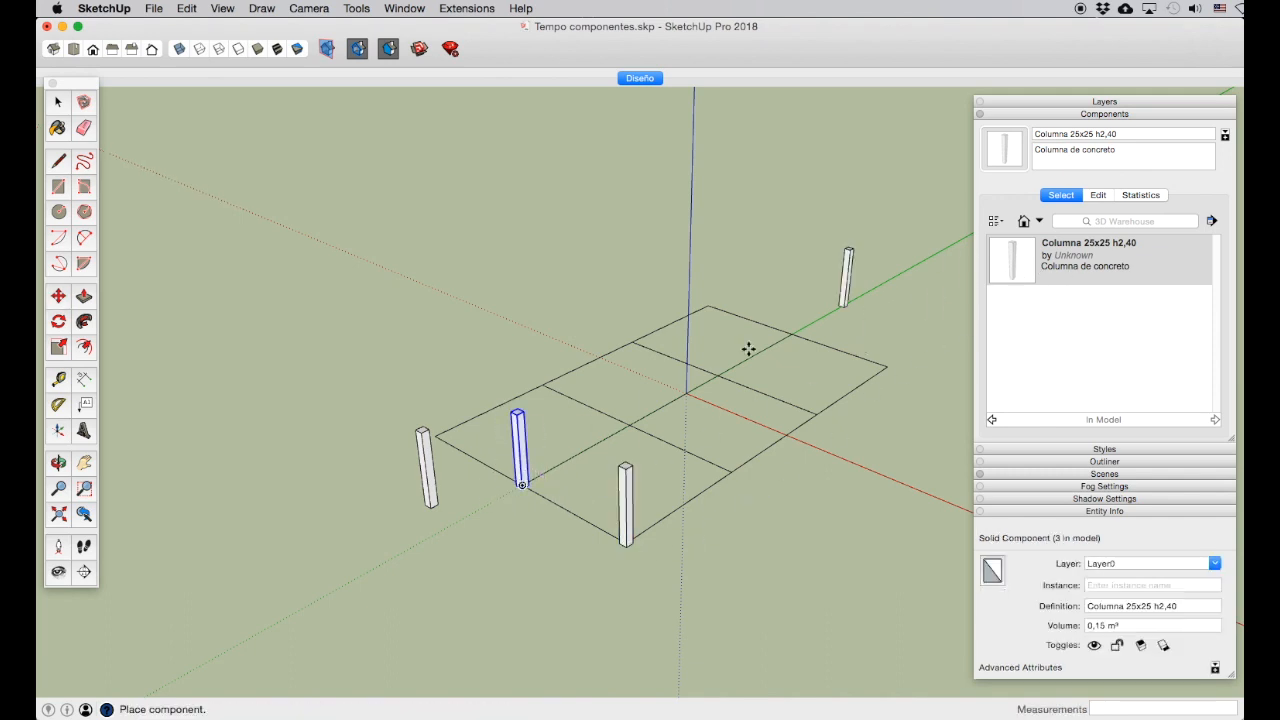
{"action": "left_click", "coordinate": [440, 443]}
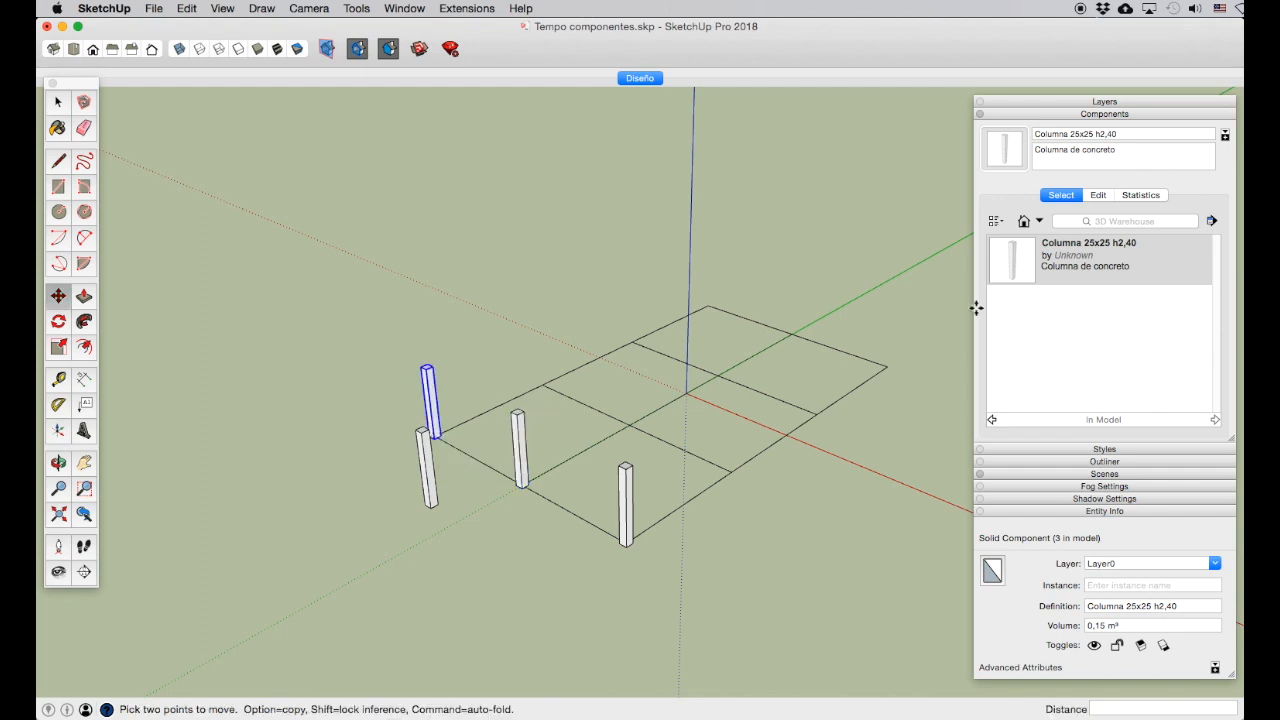
{"action": "left_click", "coordinate": [1021, 268]}
{"action": "left_click", "coordinate": [541, 384]}
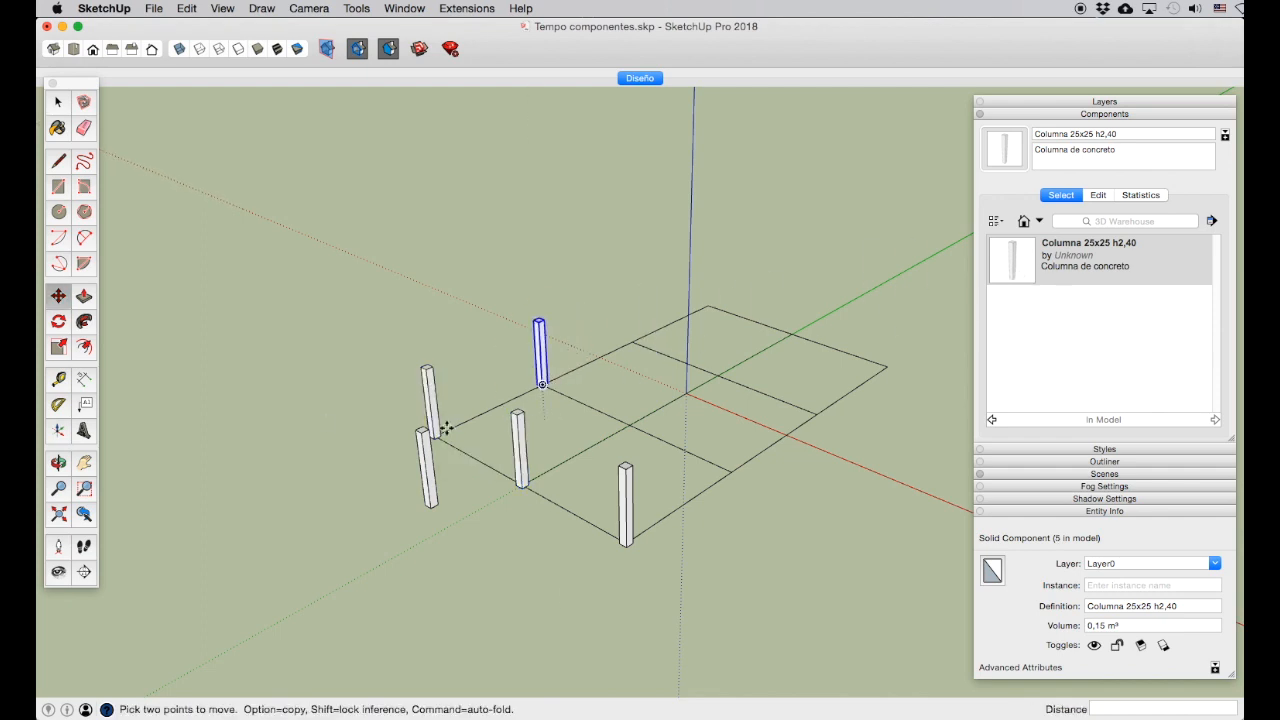
Step: Examine how the inserted columns' bases sit on the grid points from closer and different angles
{"action": "left_click", "coordinate": [58, 462]}
{"action": "left_click_drag", "start_coordinate": [511, 514], "coordinate": [629, 120]}
{"action": "scroll", "coordinate": [551, 383], "scroll_direction": "up", "scroll_amount": 6}
{"action": "left_click_drag", "start_coordinate": [512, 384], "coordinate": [375, 516]}
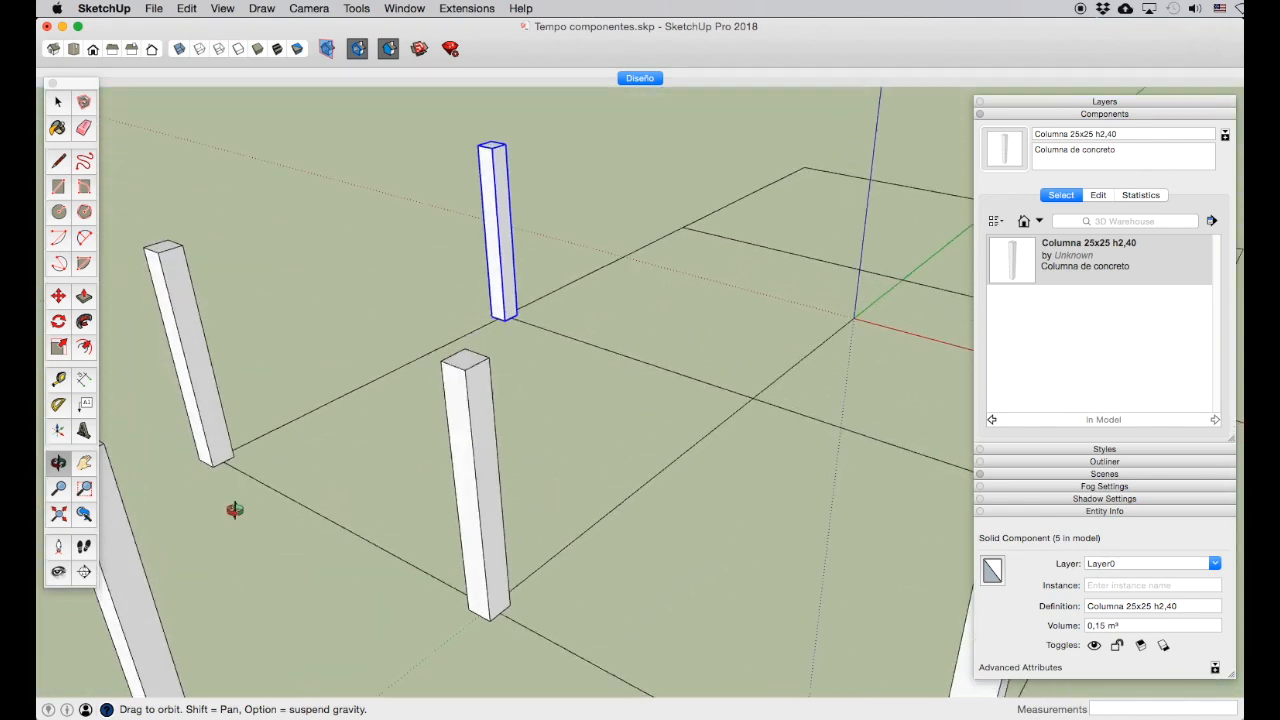
{"action": "left_click", "coordinate": [84, 462]}
{"action": "left_click_drag", "start_coordinate": [449, 537], "coordinate": [551, 454]}
{"action": "scroll", "coordinate": [599, 420], "scroll_direction": "down", "scroll_amount": 5}
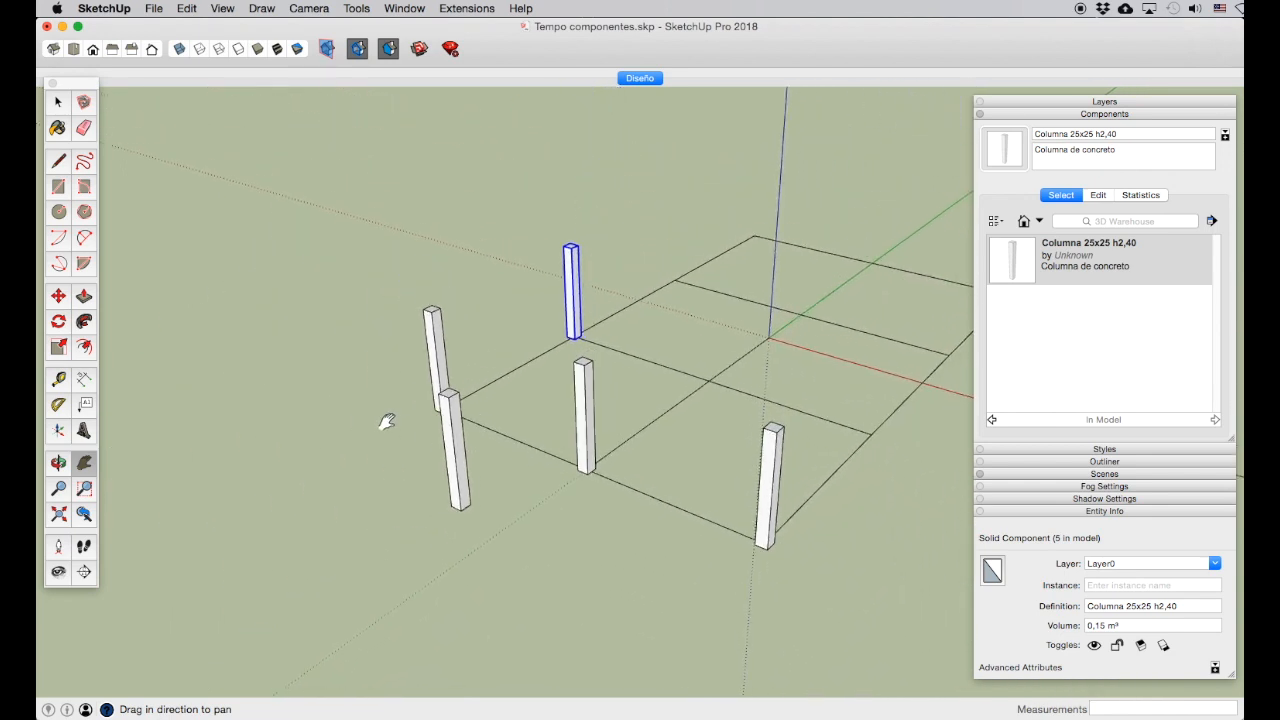
Step: Draw a six-sided polygon with a 0,25 m inscribed radius beside the columns and extrude it 2,40 m to the neighbouring column's height
{"action": "left_click", "coordinate": [84, 211]}
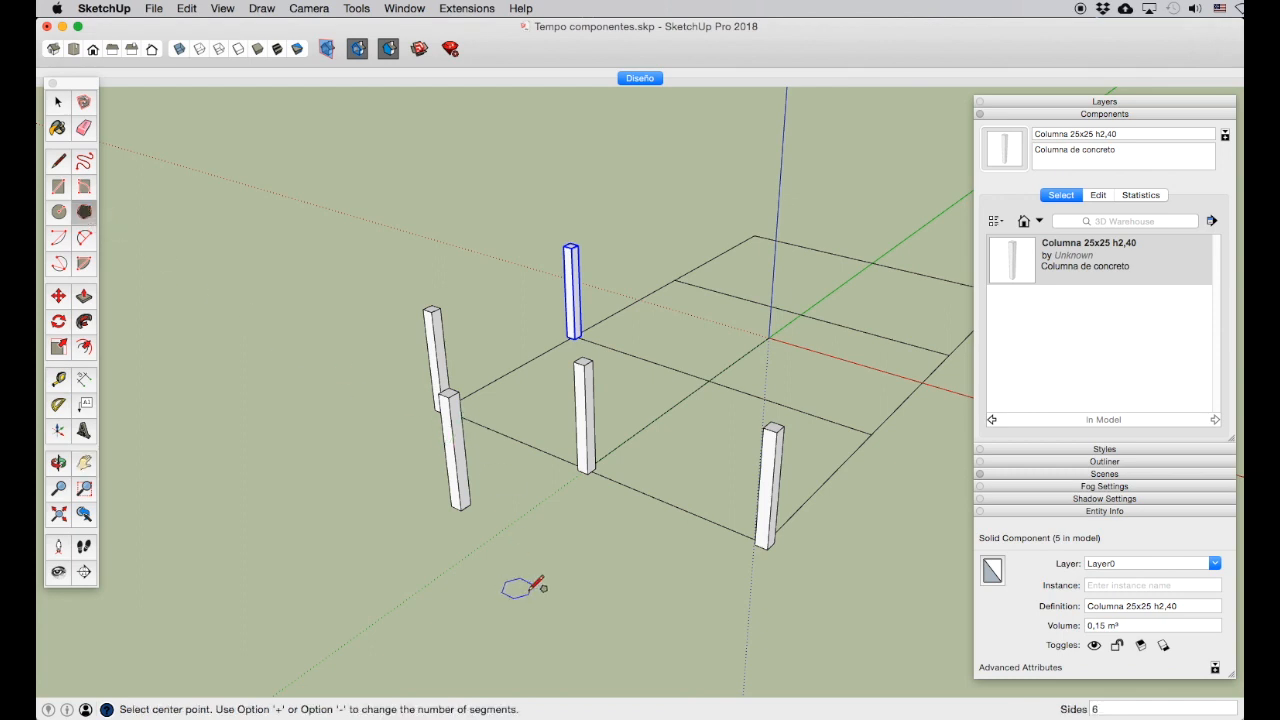
{"action": "left_click", "coordinate": [583, 580]}
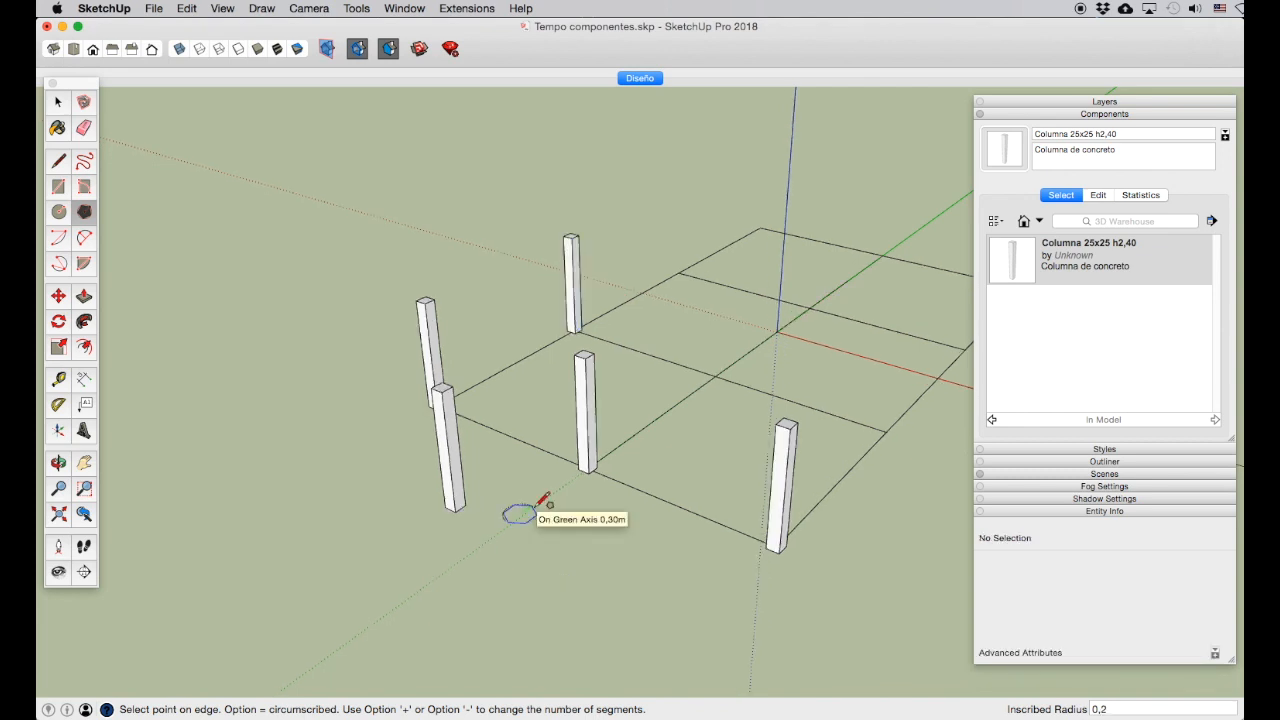
{"action": "key", "text": "Return"}
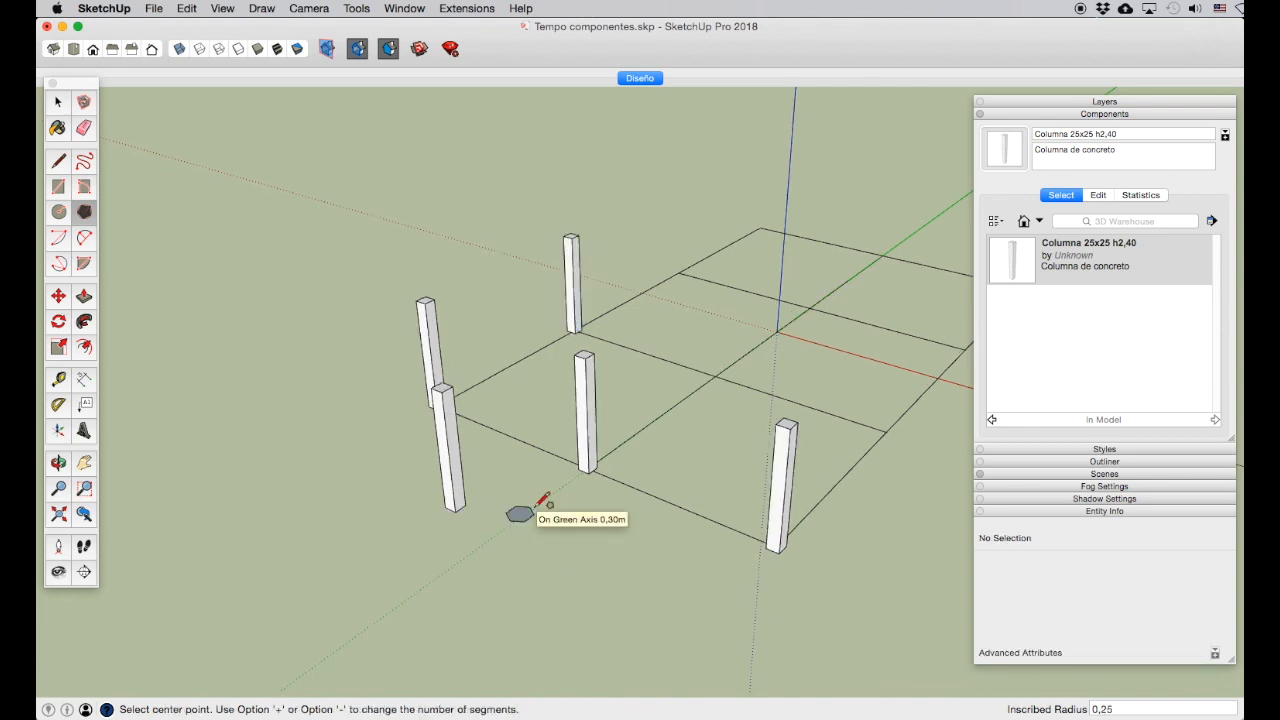
{"action": "key", "text": "p"}
{"action": "left_click", "coordinate": [519, 514]}
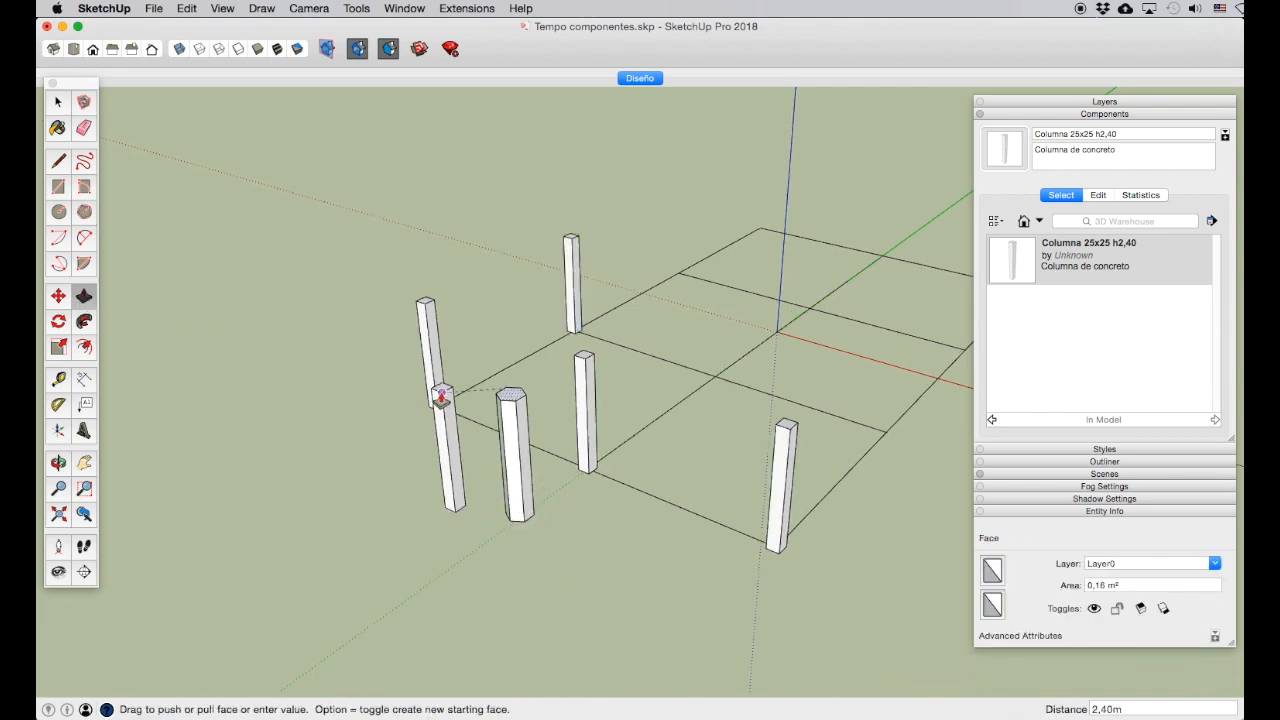
{"action": "left_click", "coordinate": [443, 394]}
{"action": "key", "text": "space"}
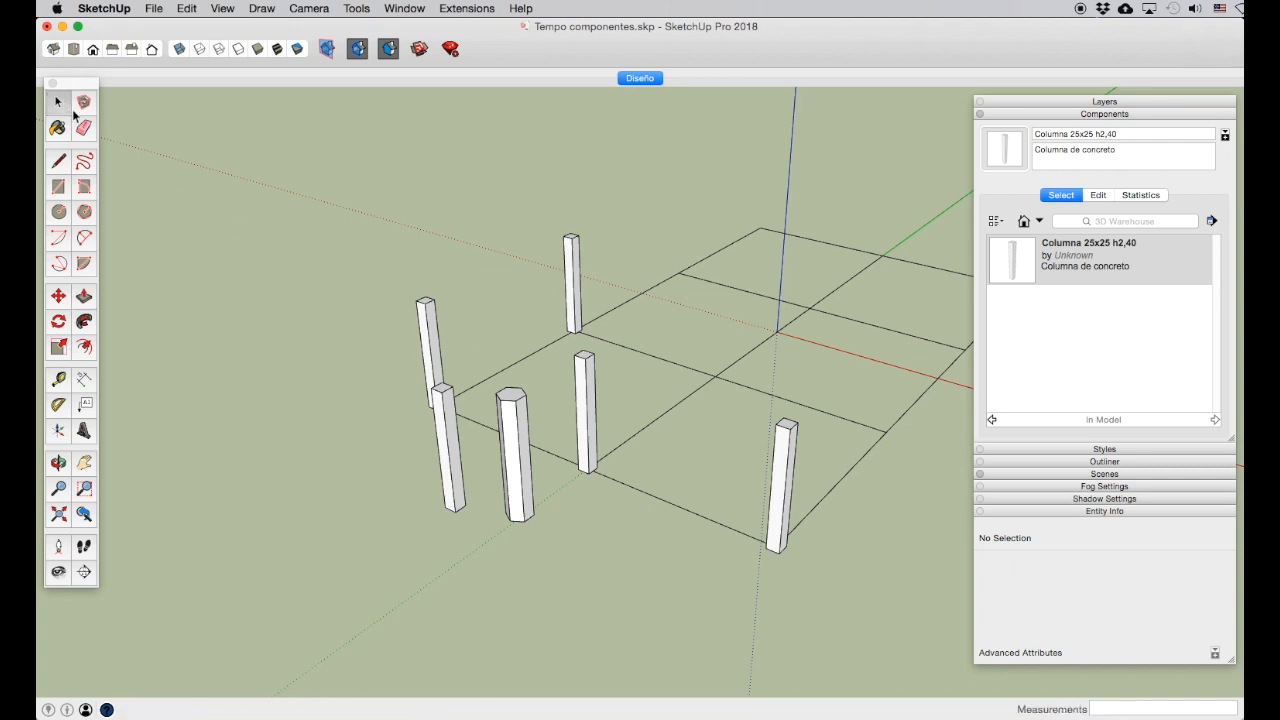
{"action": "right_click", "coordinate": [513, 456]}
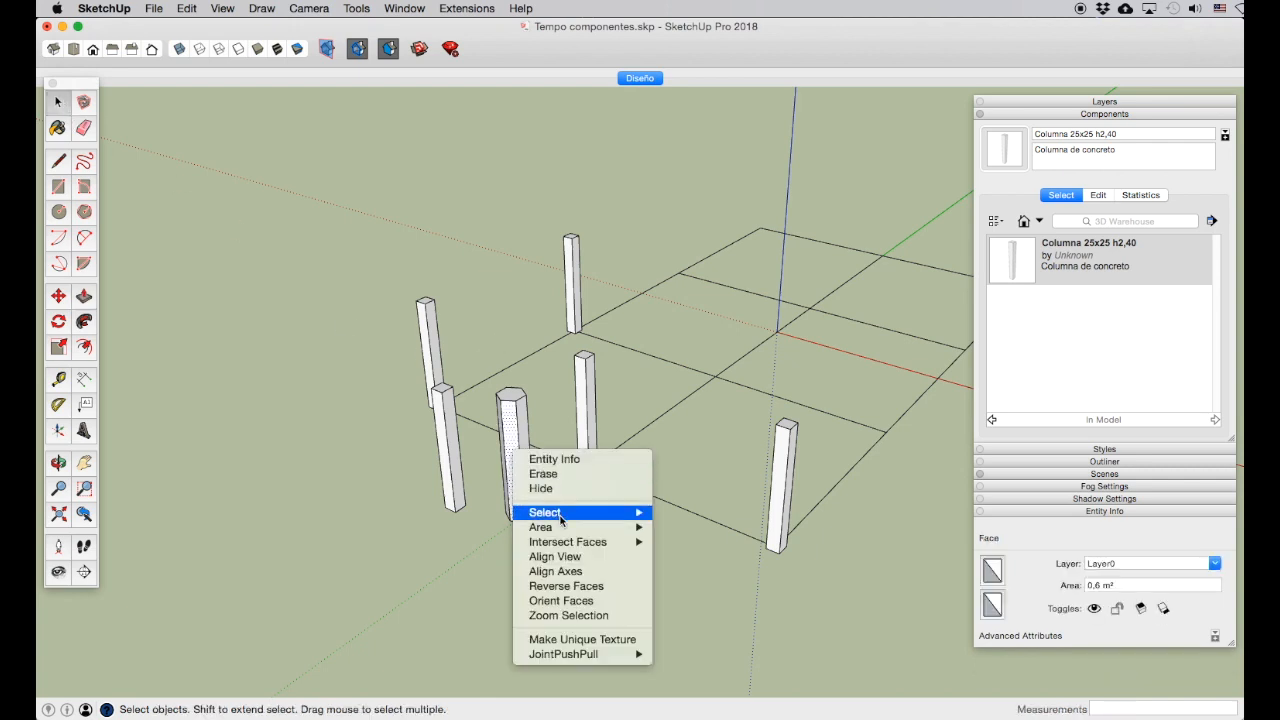
{"action": "mouse_move", "coordinate": [560, 515]}
{"action": "left_click", "coordinate": [705, 543]}
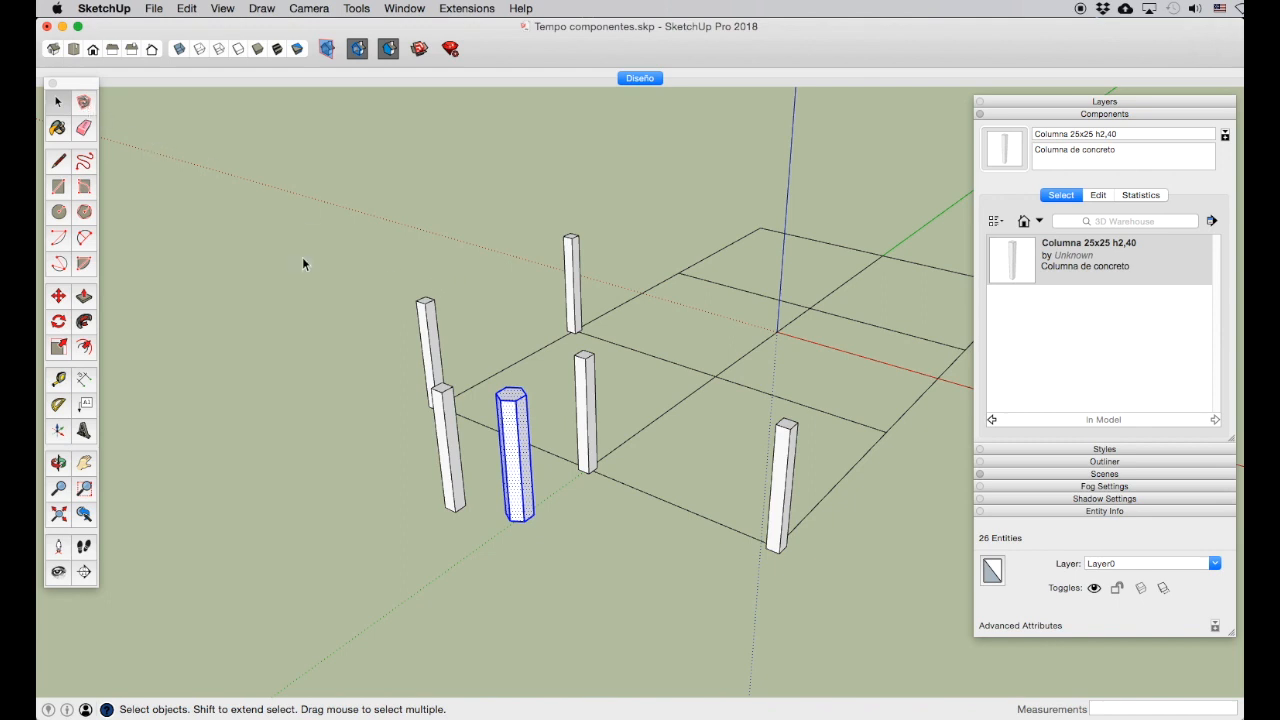
{"action": "right_click", "coordinate": [511, 436]}
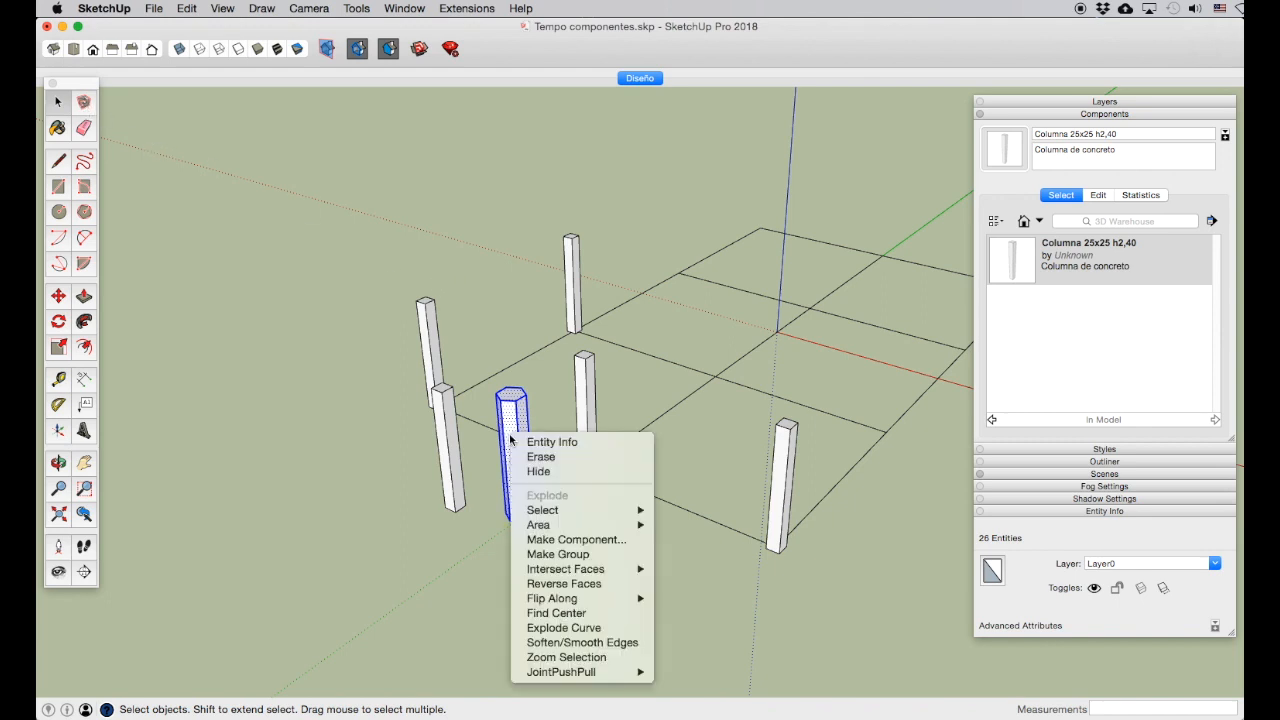
{"action": "left_click", "coordinate": [579, 542]}
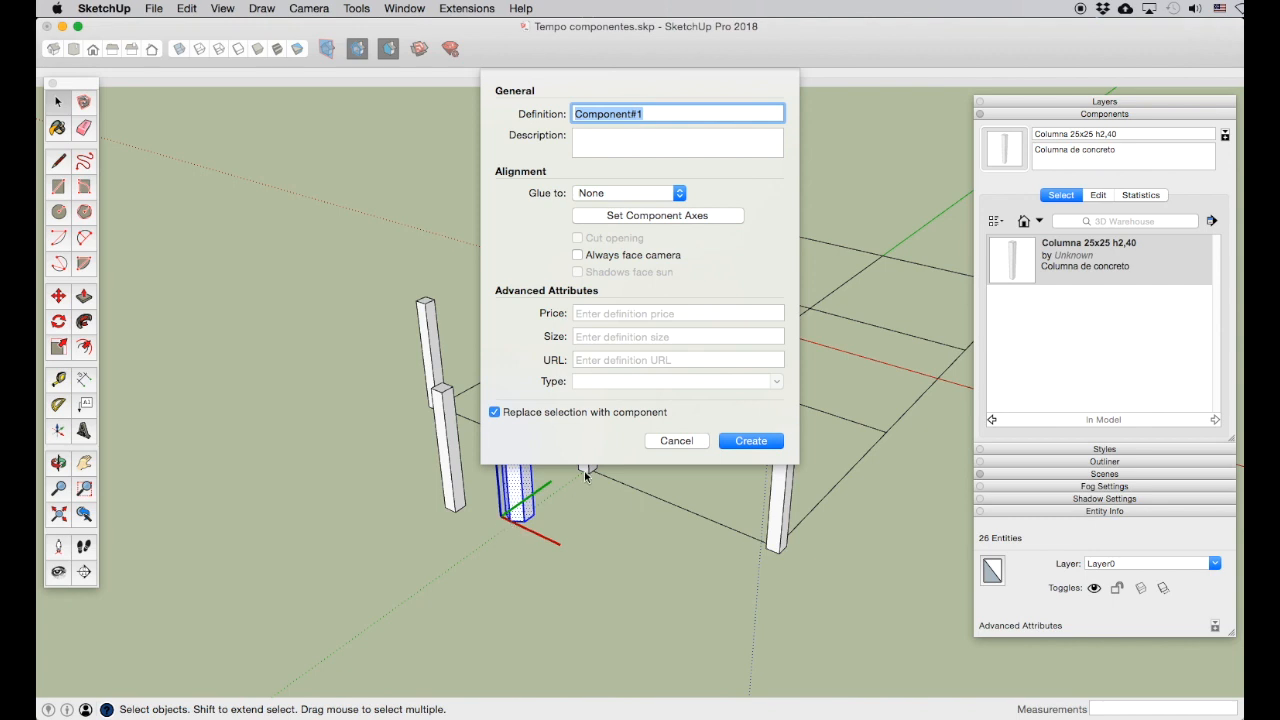
{"action": "type", "text": "Columna hexagonal"}
{"action": "left_click", "coordinate": [592, 141]}
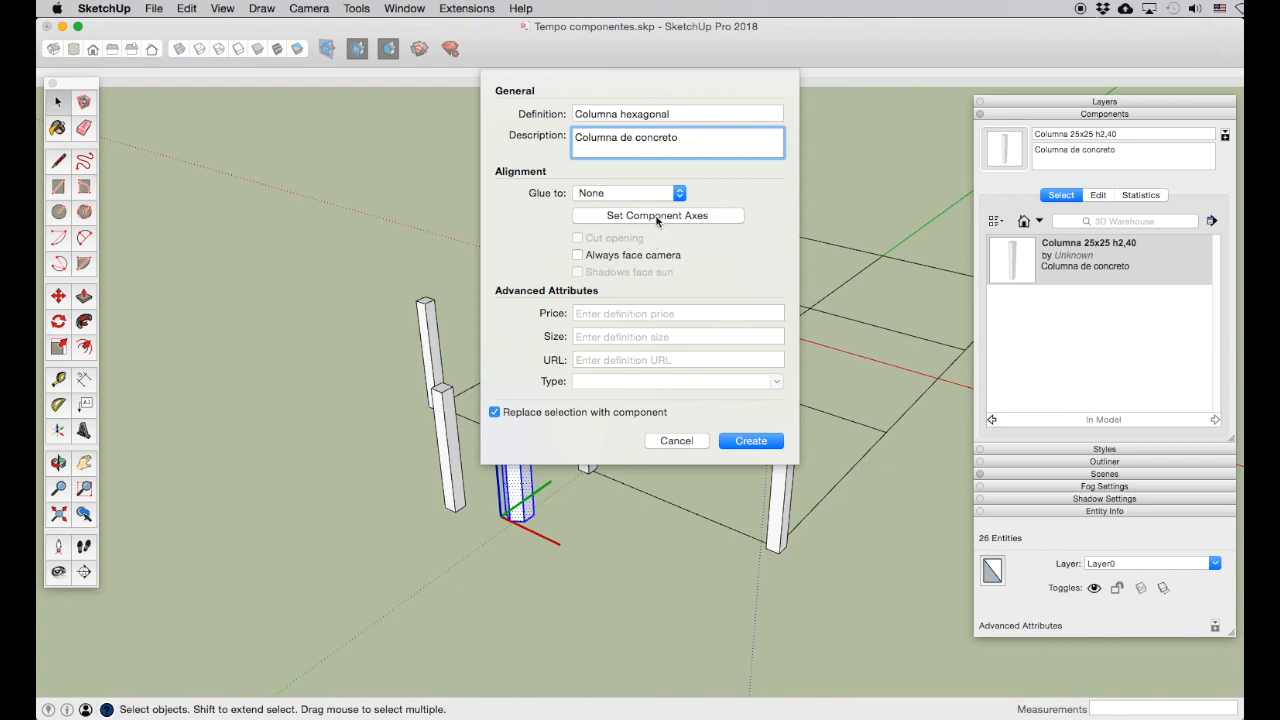
{"action": "left_click", "coordinate": [645, 216]}
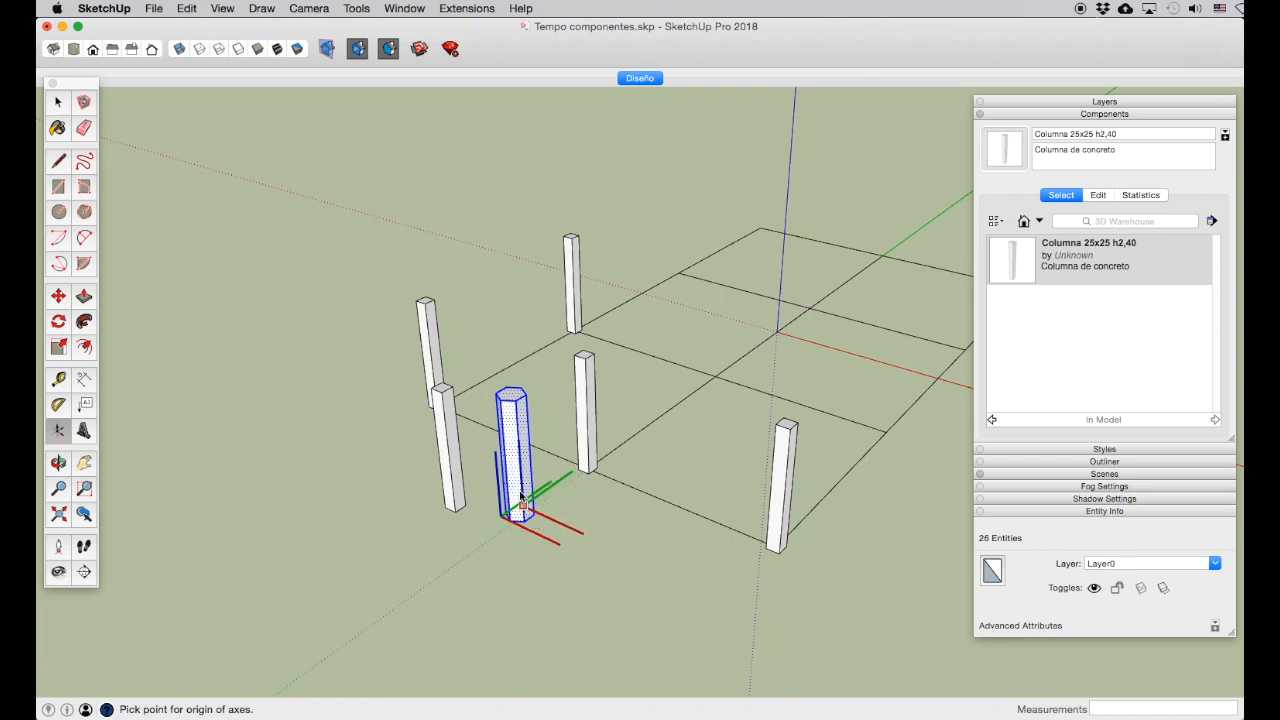
{"action": "key", "text": "Escape"}
{"action": "left_click", "coordinate": [676, 440]}
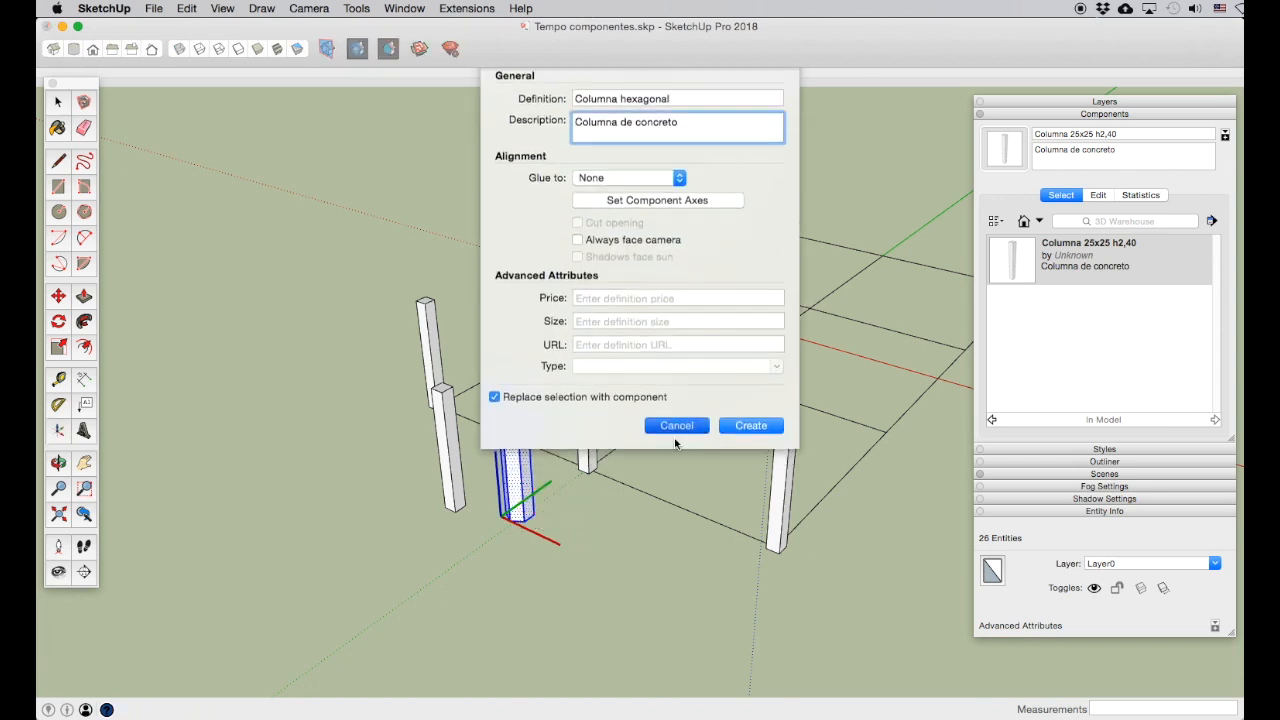
Step: Mark the centre of the hexagonal column's underside with one line between opposite vertices and a crossing line between opposite edge midpoints
{"action": "left_click", "coordinate": [73, 465]}
{"action": "left_click_drag", "start_coordinate": [514, 563], "coordinate": [556, 390]}
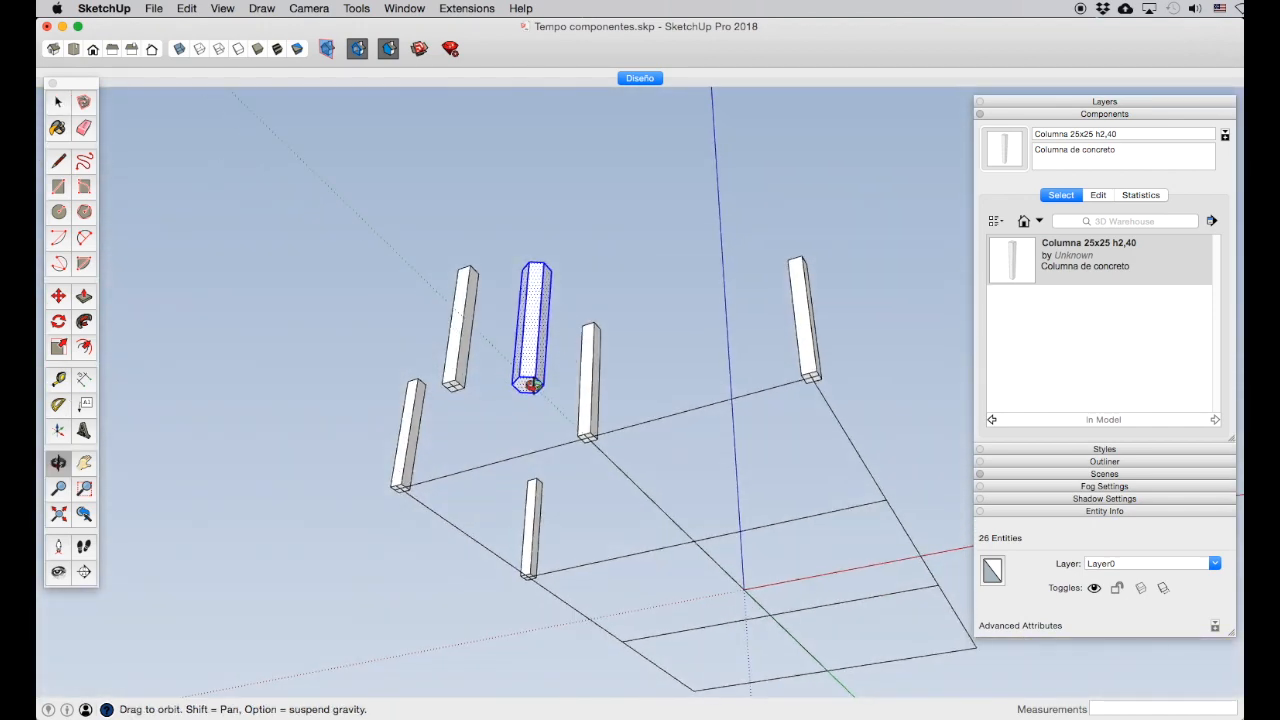
{"action": "scroll", "coordinate": [535, 370], "scroll_direction": "up", "scroll_amount": 5}
{"action": "scroll", "coordinate": [535, 357], "scroll_direction": "up", "scroll_amount": 3}
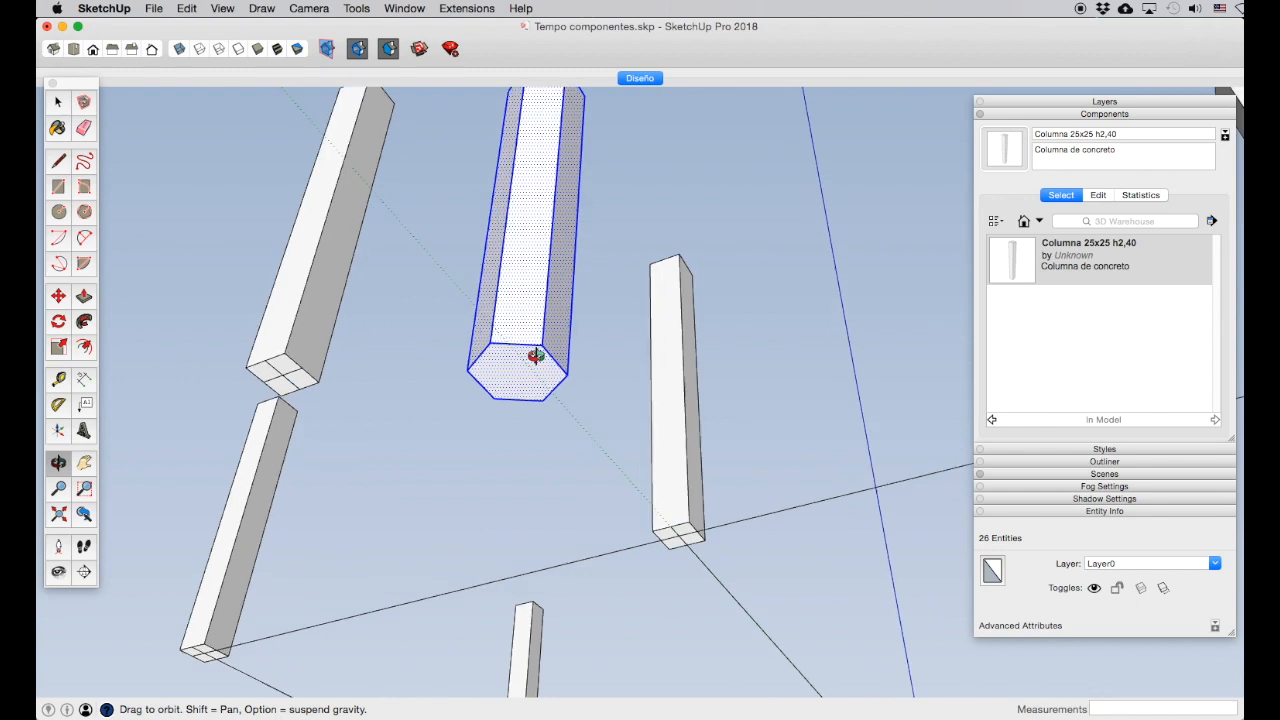
{"action": "left_click", "coordinate": [64, 166]}
{"action": "left_click", "coordinate": [491, 345]}
{"action": "left_click", "coordinate": [519, 408]}
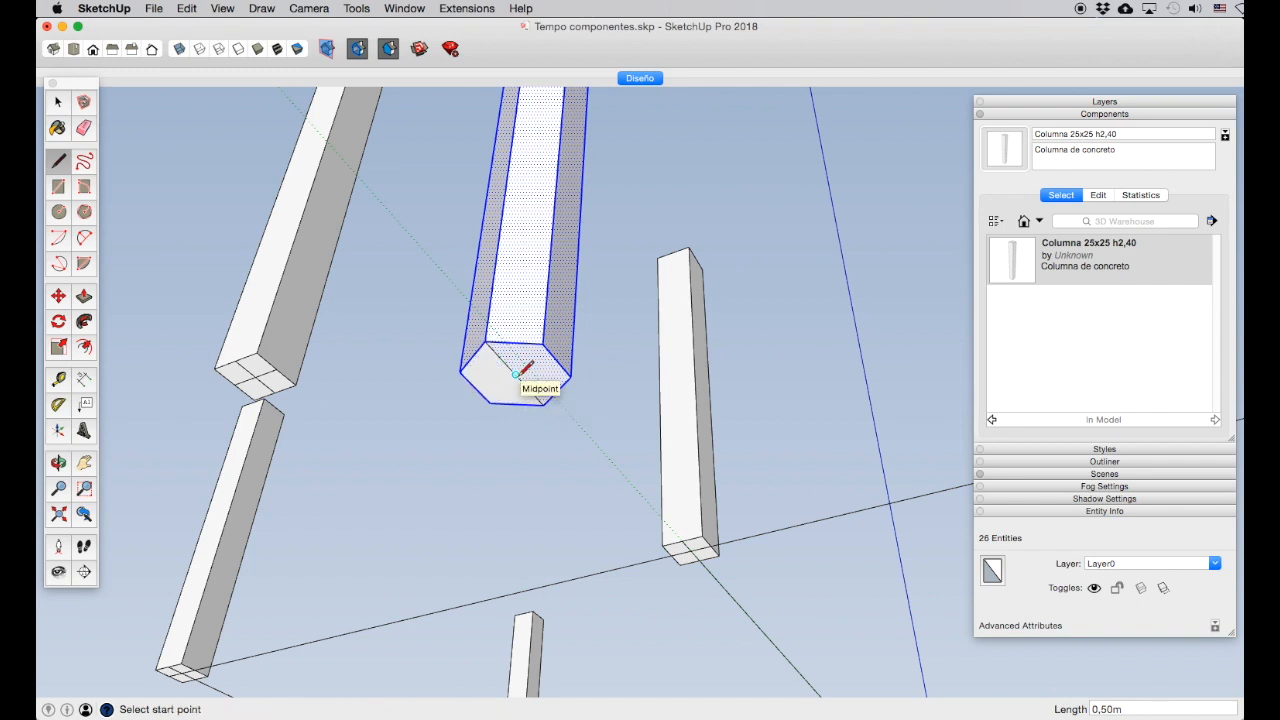
{"action": "left_click", "coordinate": [515, 374]}
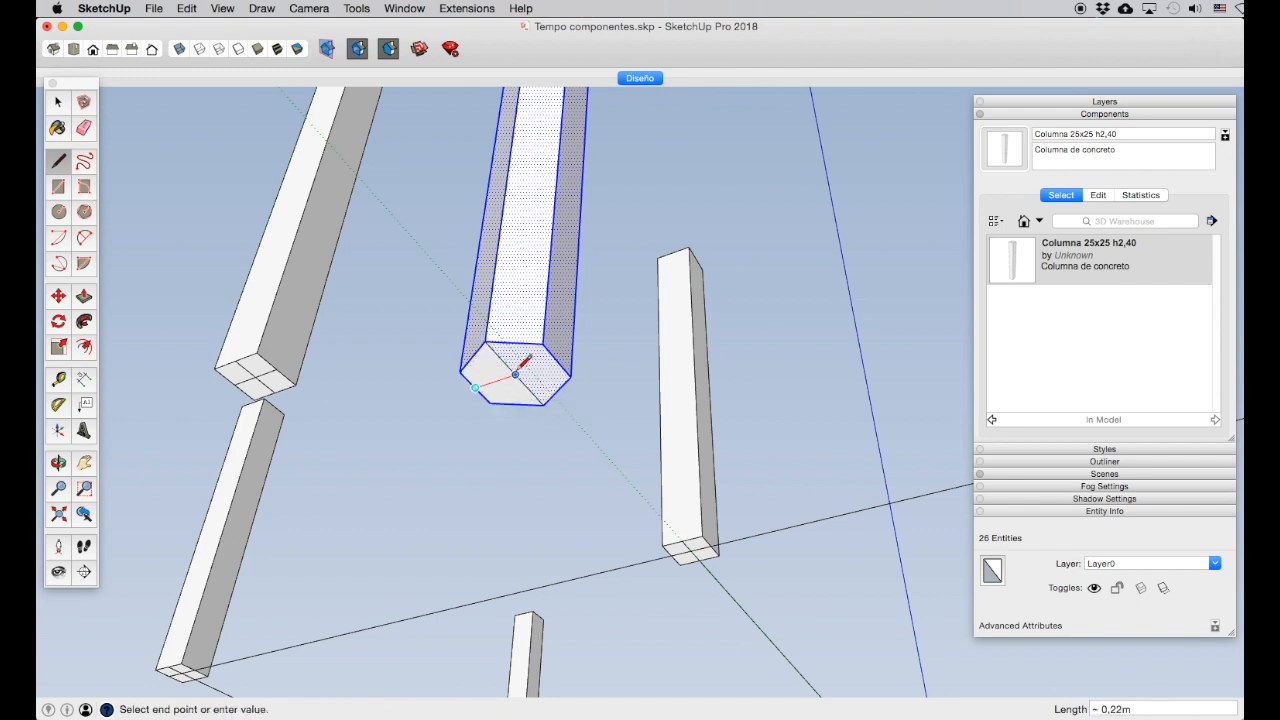
{"action": "left_click", "coordinate": [568, 362]}
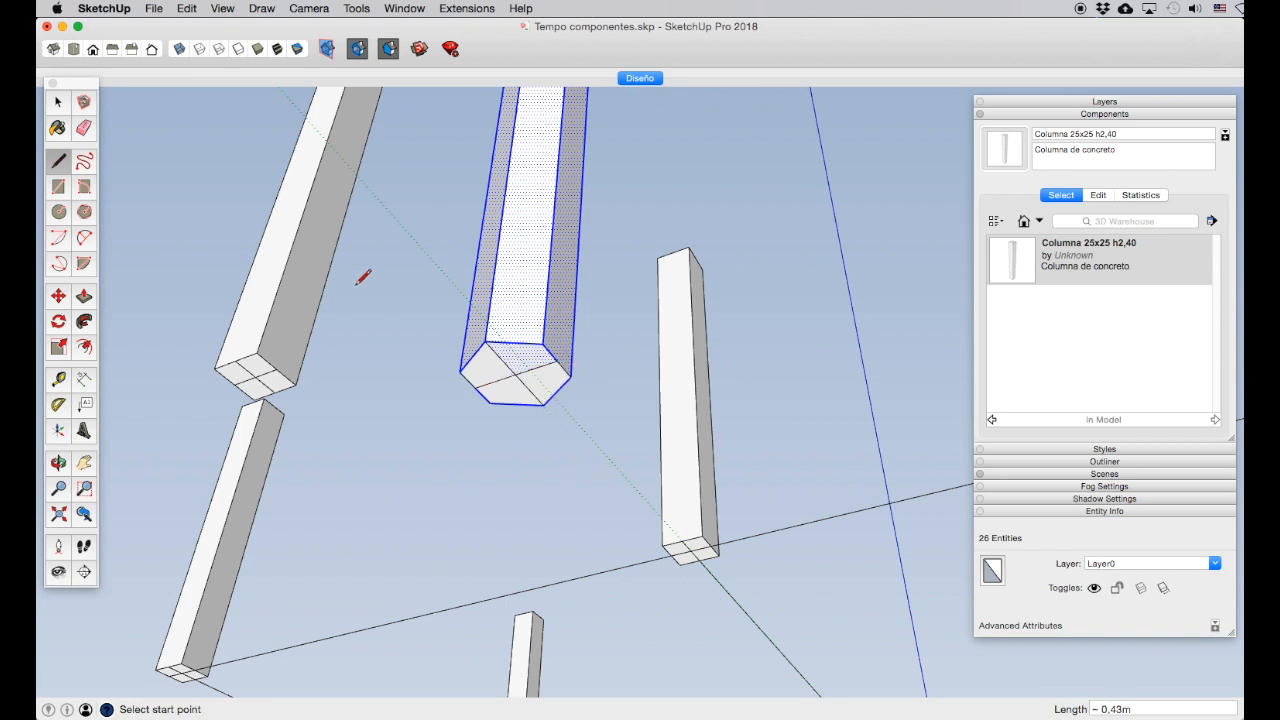
Step: Start a component from all the hexagonal column's connected geometry, with the definition Columna hexagonal and the description Columna de concreto
{"action": "left_click", "coordinate": [57, 101]}
{"action": "scroll", "coordinate": [382, 304], "scroll_direction": "down", "scroll_amount": 2}
{"action": "scroll", "coordinate": [382, 304], "scroll_direction": "down", "scroll_amount": 2}
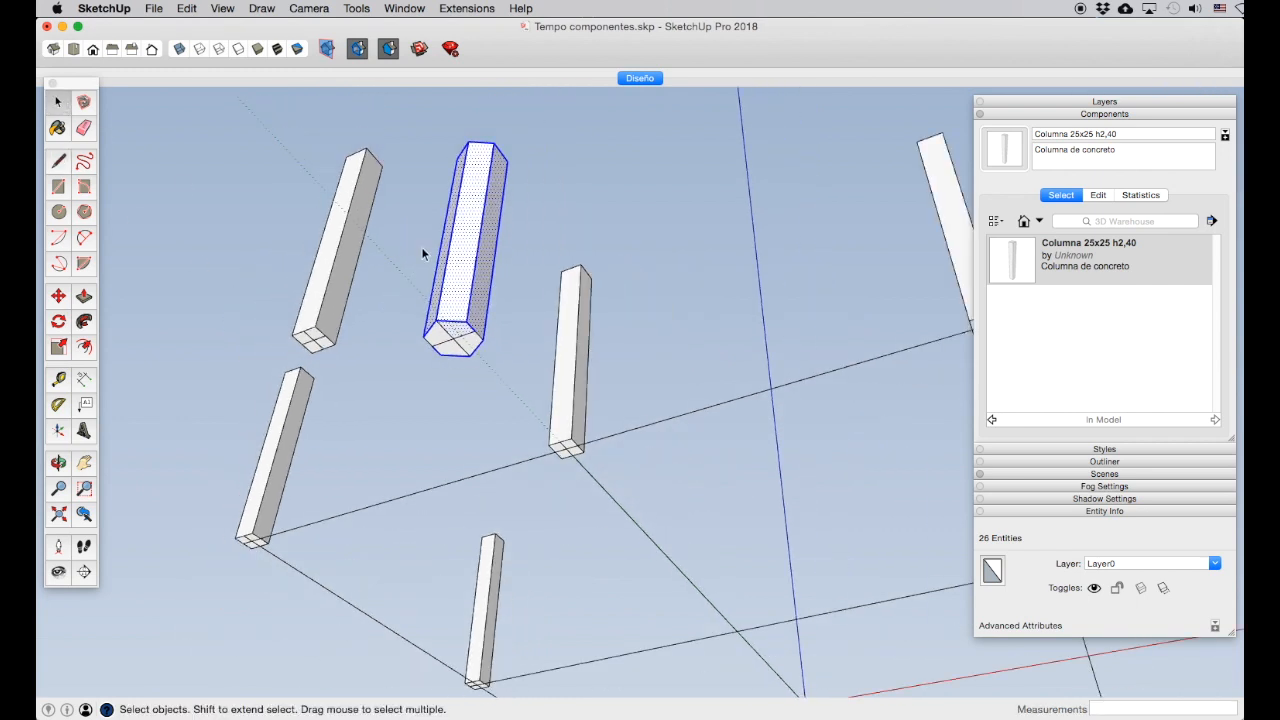
{"action": "left_click", "coordinate": [464, 270]}
{"action": "right_click", "coordinate": [460, 271]}
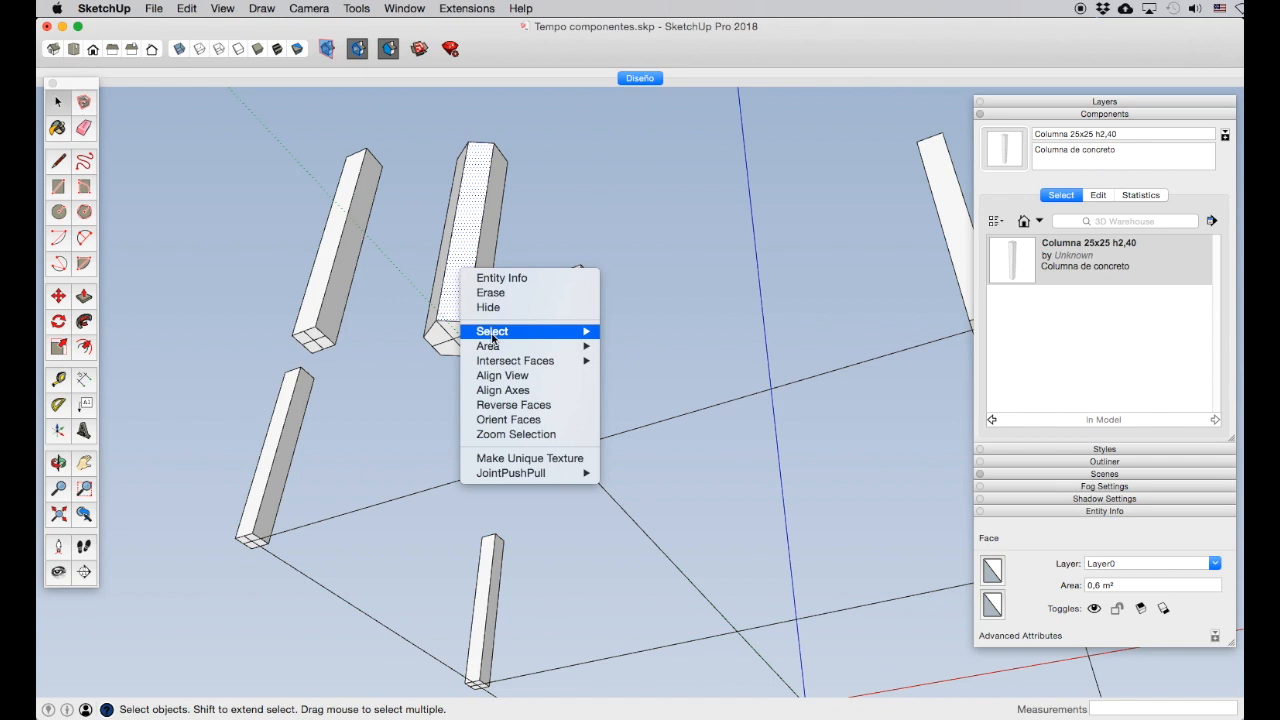
{"action": "mouse_move", "coordinate": [575, 331]}
{"action": "left_click", "coordinate": [659, 361]}
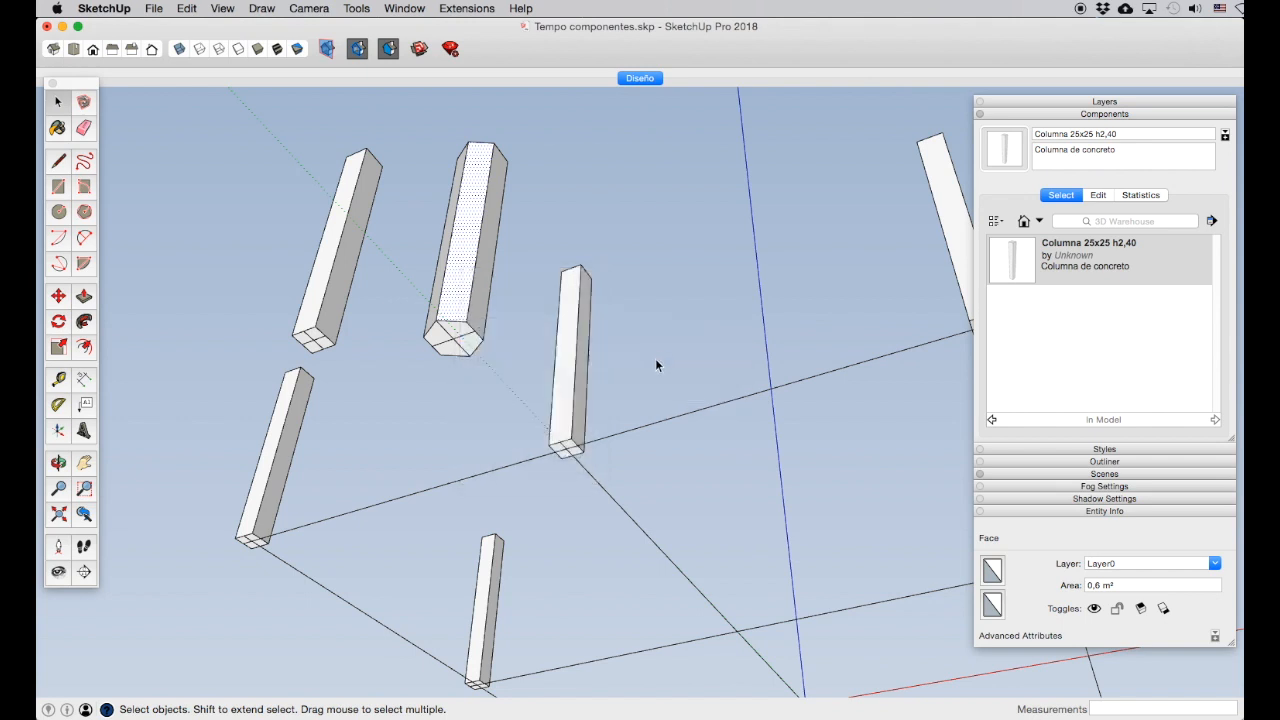
{"action": "scroll", "coordinate": [416, 339], "scroll_direction": "up", "scroll_amount": 2}
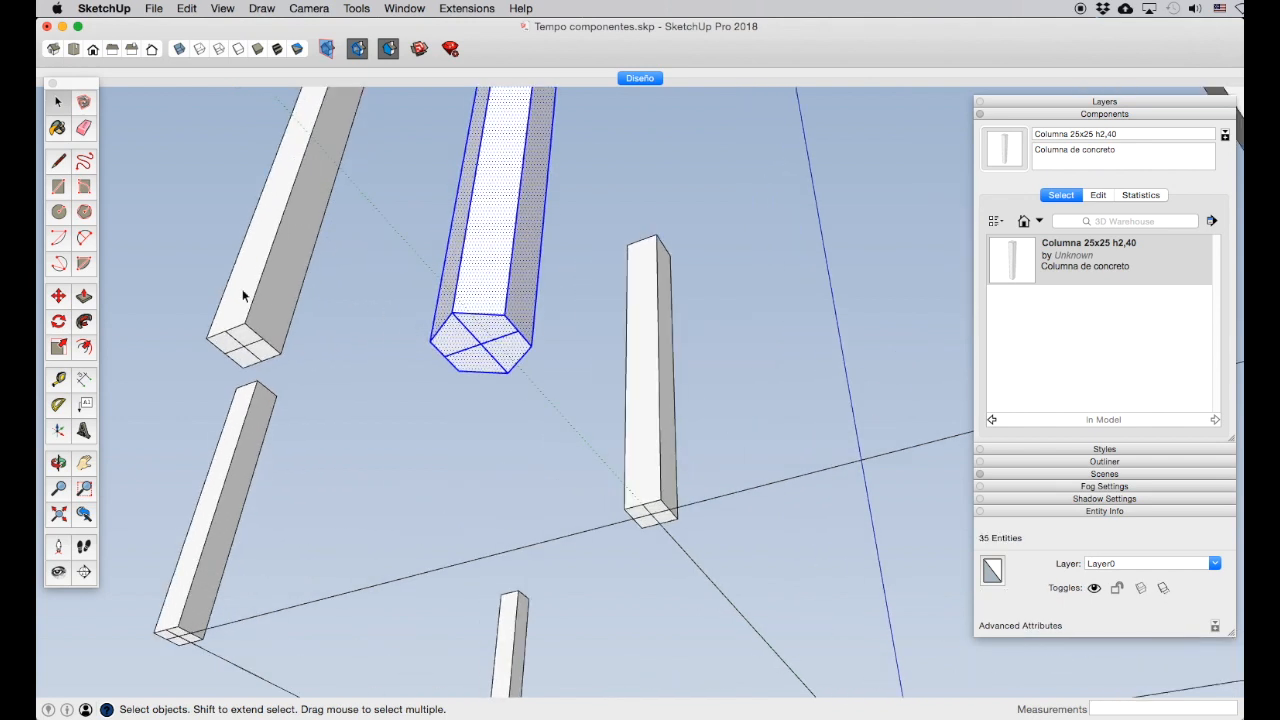
{"action": "right_click", "coordinate": [499, 283]}
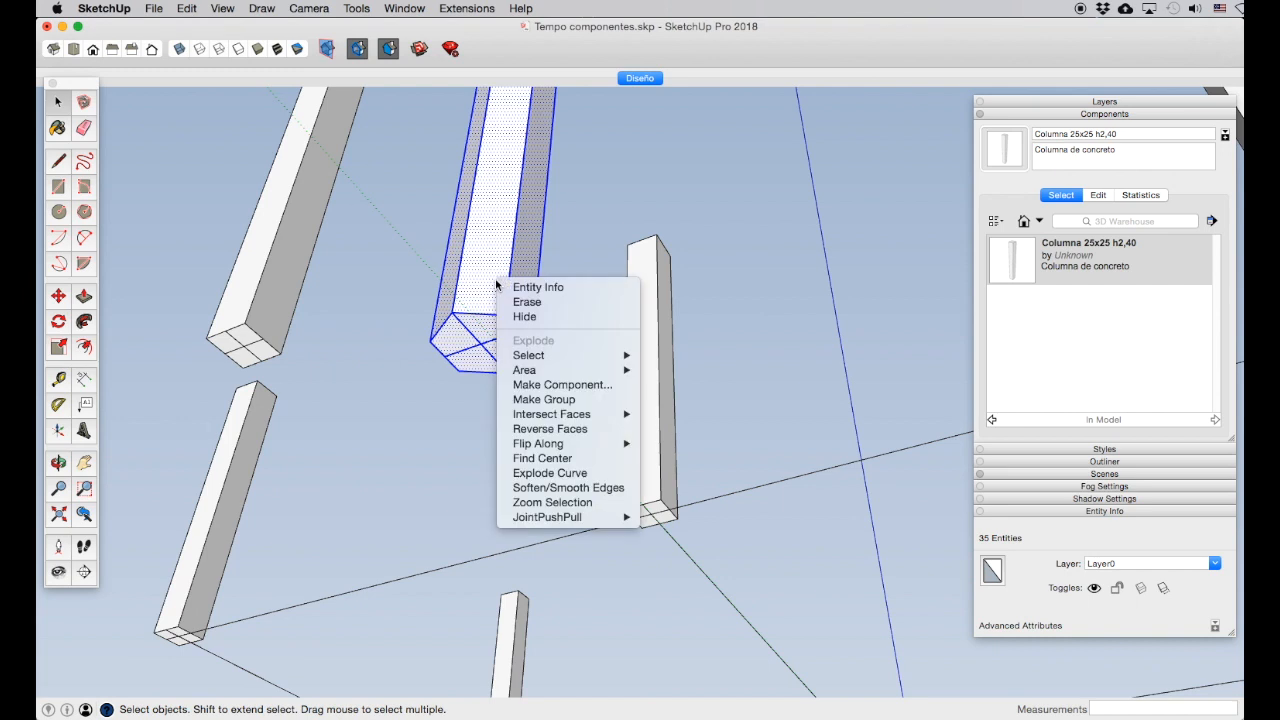
{"action": "left_click", "coordinate": [565, 385]}
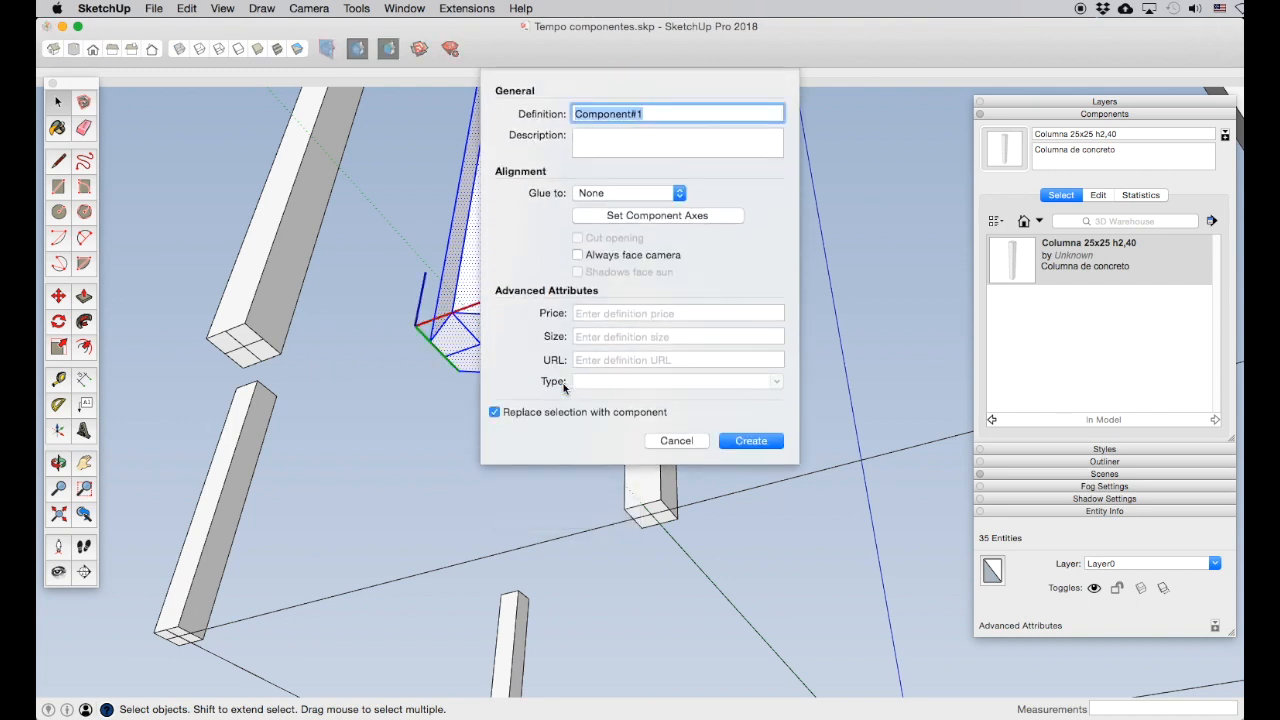
{"action": "type", "text": "Columna hexagonal"}
{"action": "key", "text": "Tab"}
{"action": "type", "text": "Columna de concreto"}
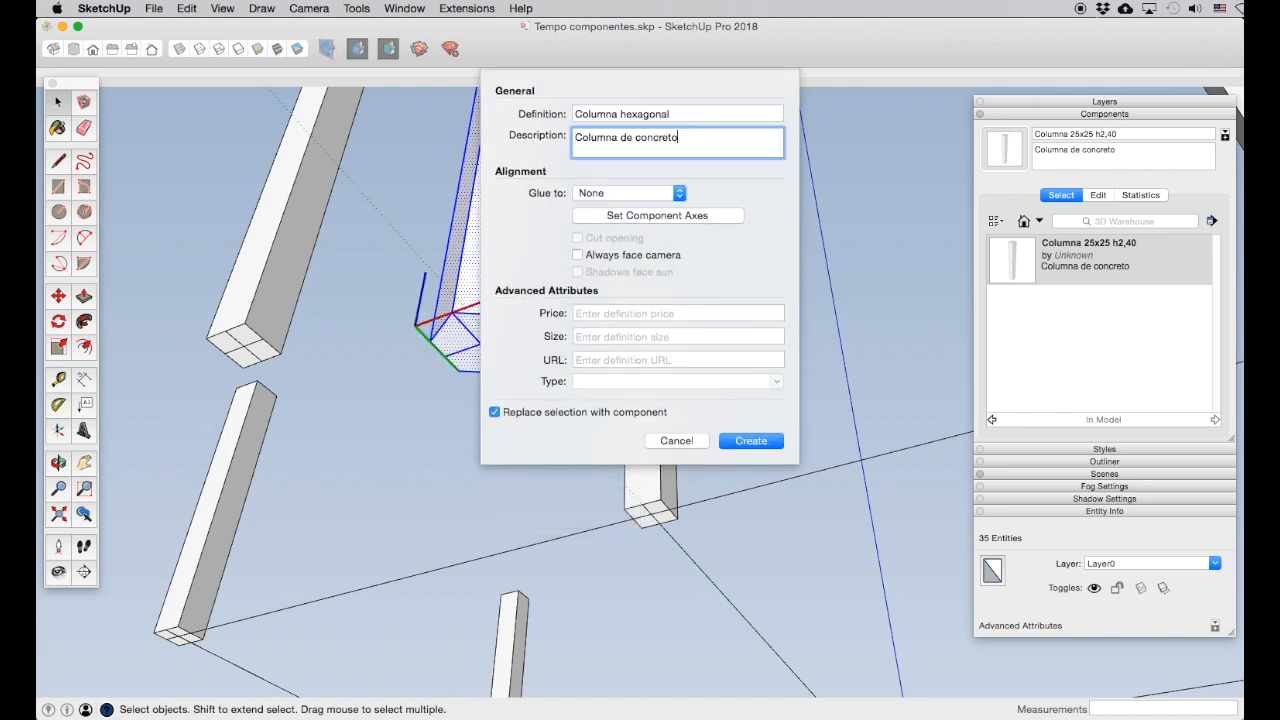
Step: Set the component axes' origin at the crossing point on the hexagonal base, keep the default axis directions, and create the component
{"action": "left_click", "coordinate": [677, 216]}
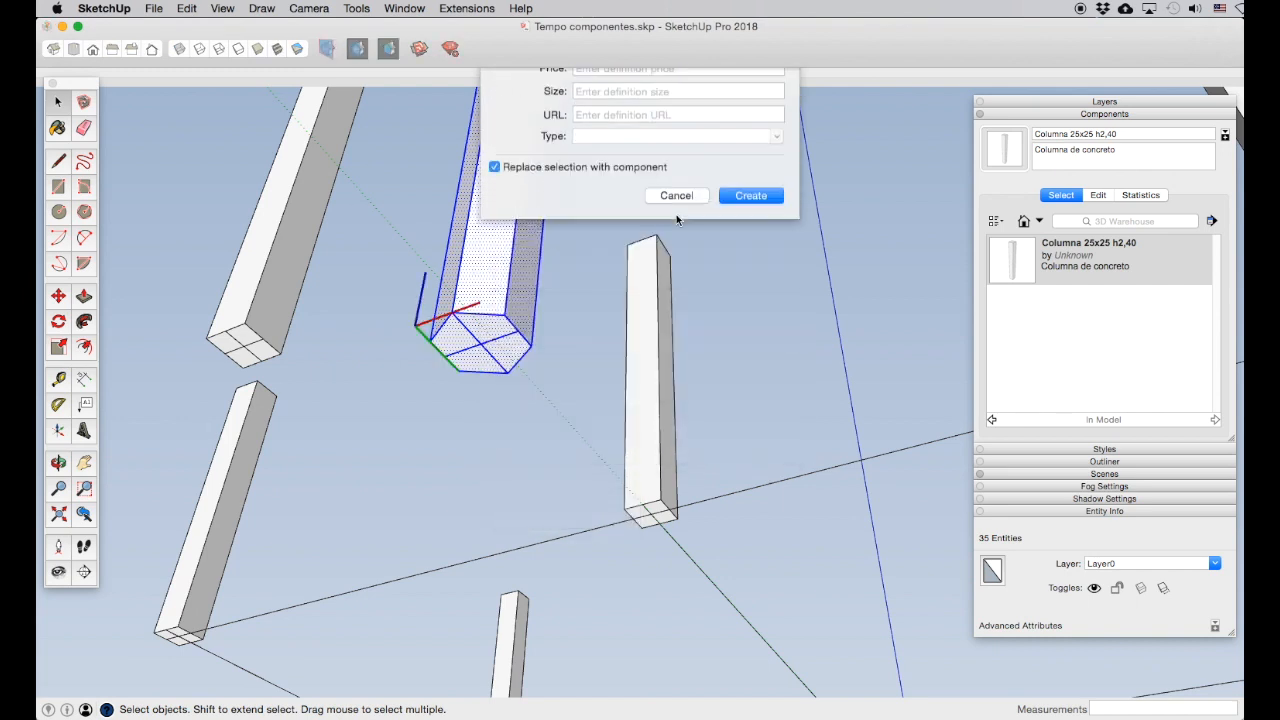
{"action": "left_click", "coordinate": [482, 345]}
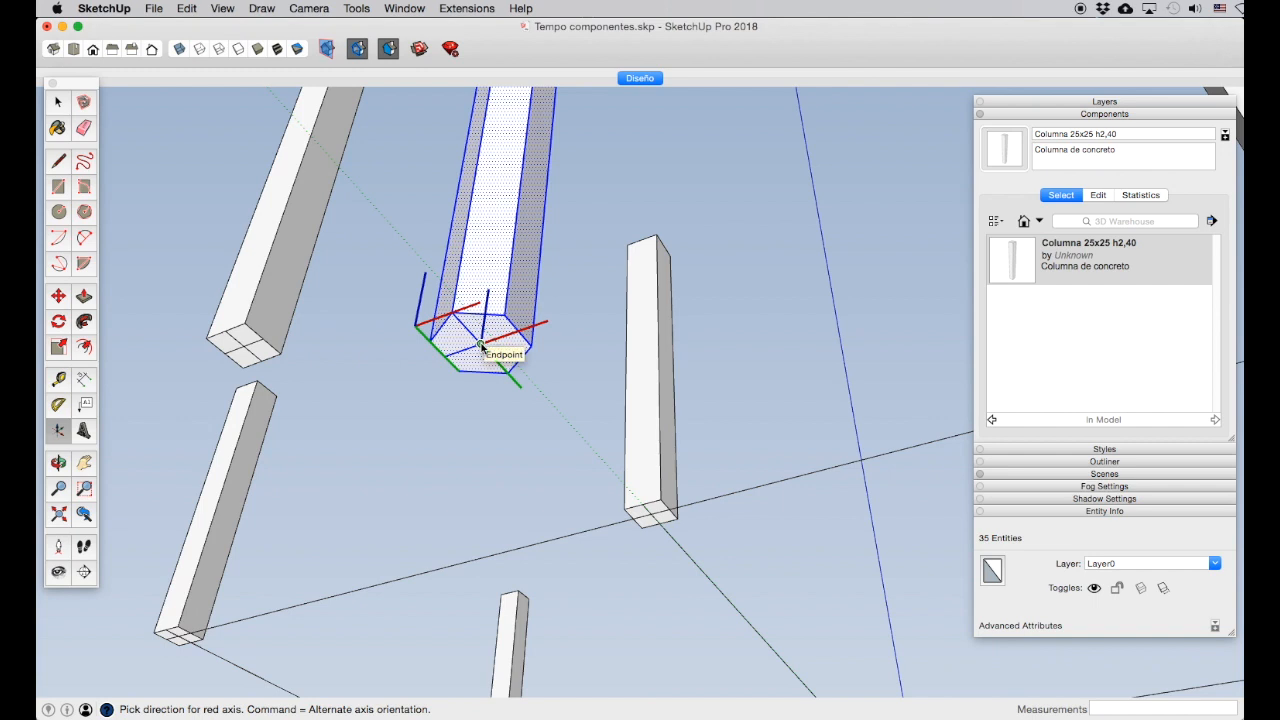
{"action": "double_click", "coordinate": [481, 346]}
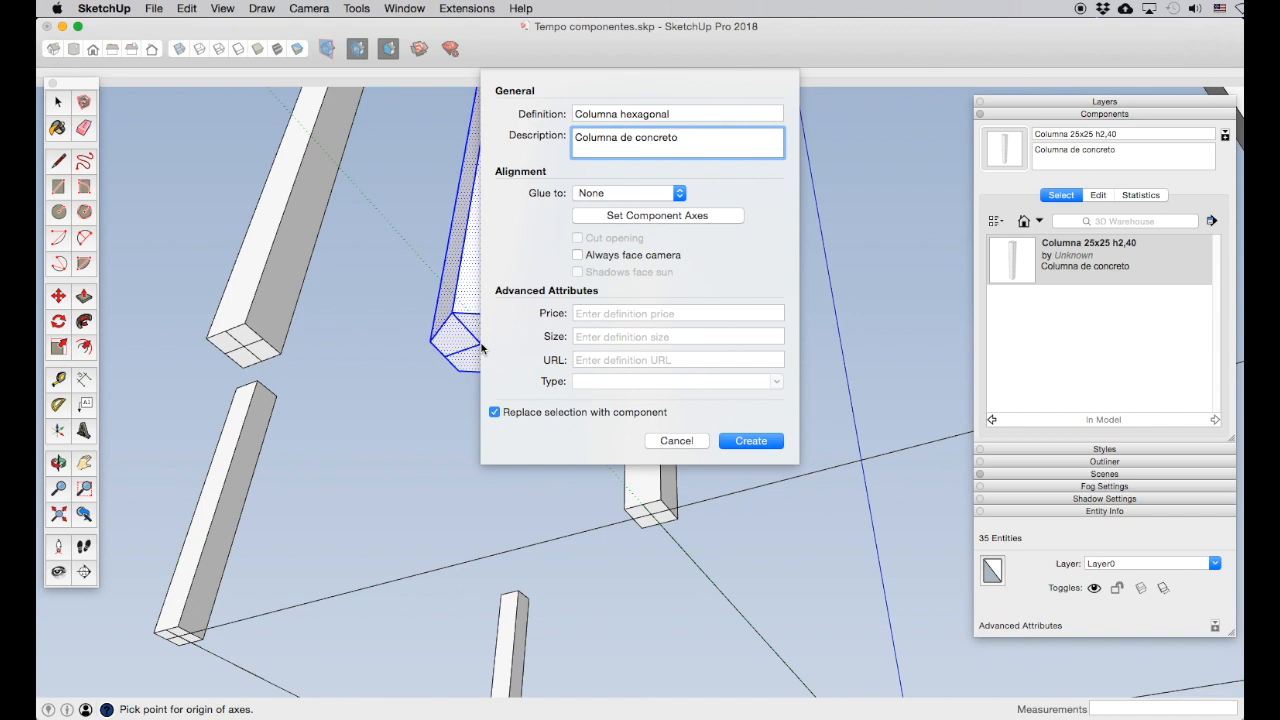
{"action": "left_click", "coordinate": [750, 442]}
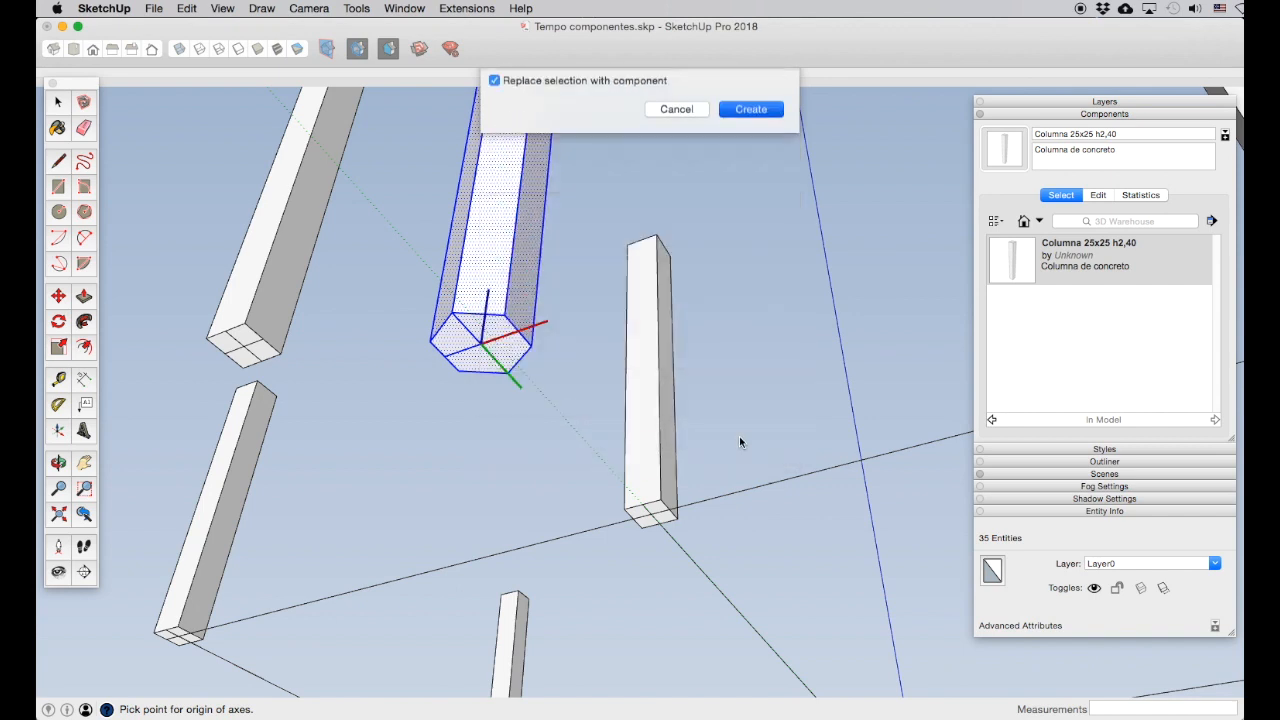
Step: Insert three copies of the Columna hexagonal component at interior and edge intersections of the floor grid, and clear the selection
{"action": "scroll", "coordinate": [594, 374], "scroll_direction": "down", "scroll_amount": 5}
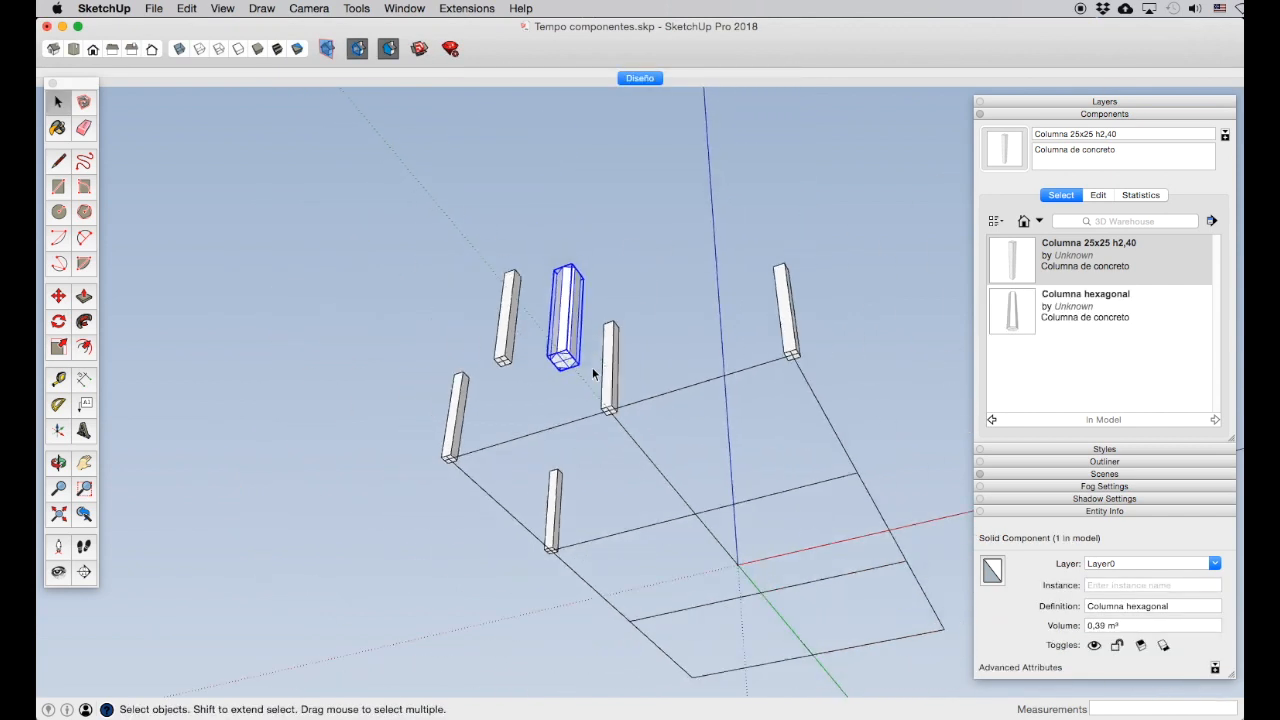
{"action": "left_click", "coordinate": [60, 461]}
{"action": "left_click_drag", "start_coordinate": [515, 415], "coordinate": [646, 620]}
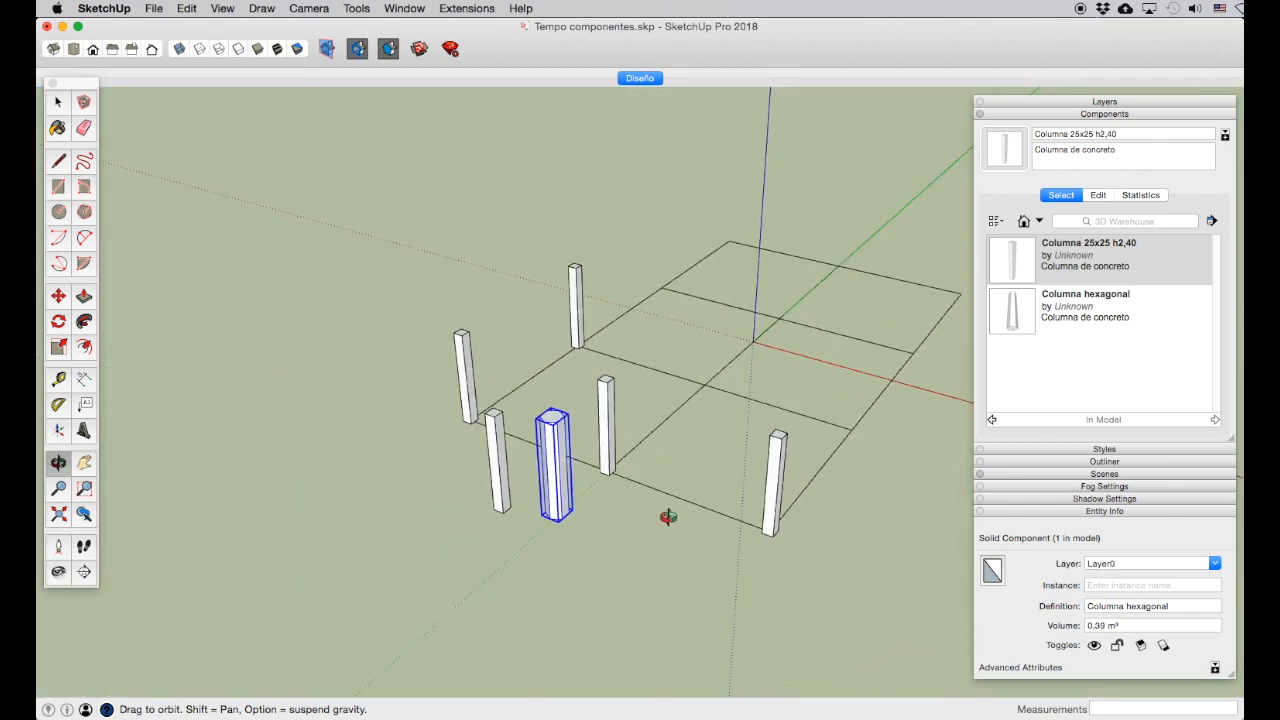
{"action": "left_click", "coordinate": [1033, 314]}
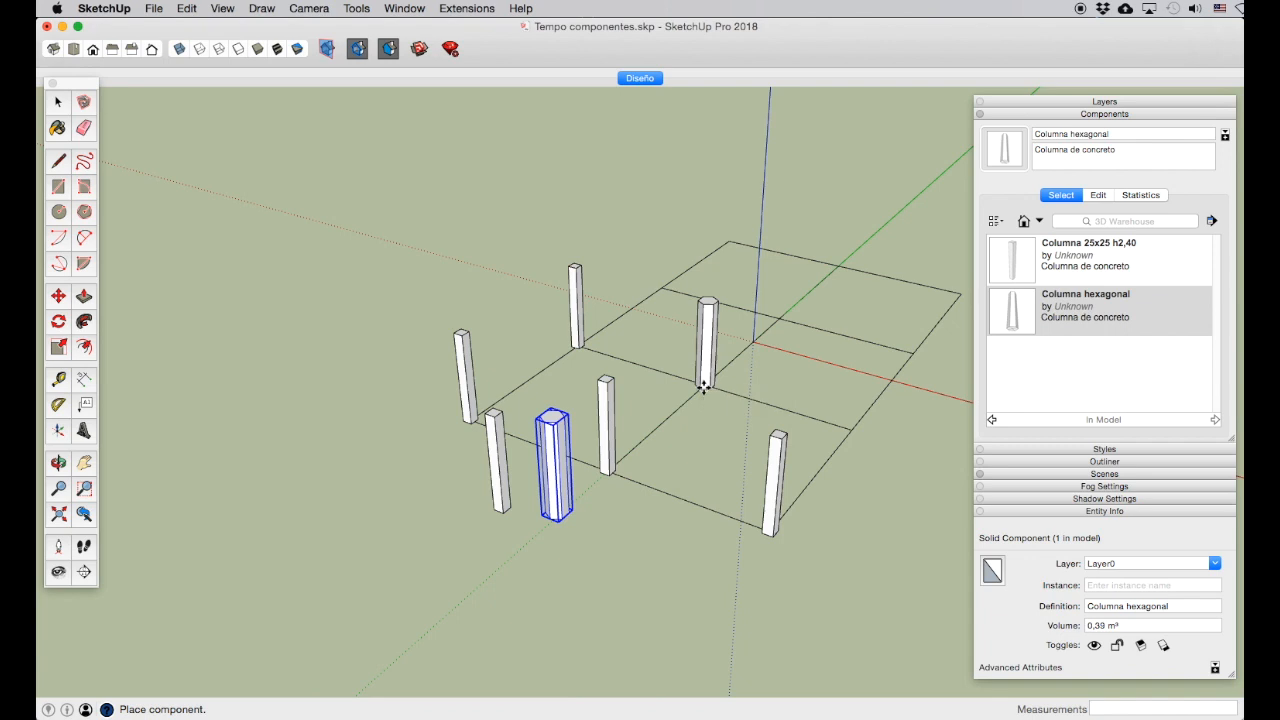
{"action": "left_click", "coordinate": [704, 388]}
{"action": "left_click", "coordinate": [1015, 318]}
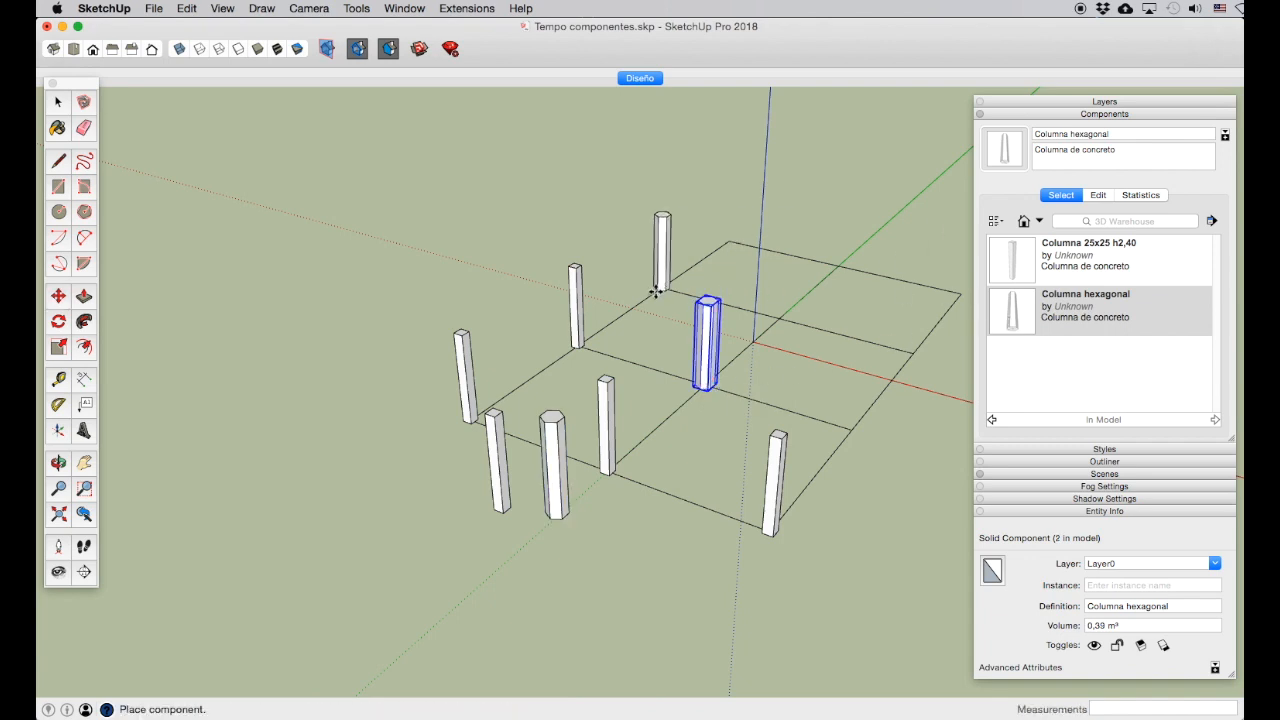
{"action": "left_click", "coordinate": [656, 291]}
{"action": "left_click", "coordinate": [1009, 318]}
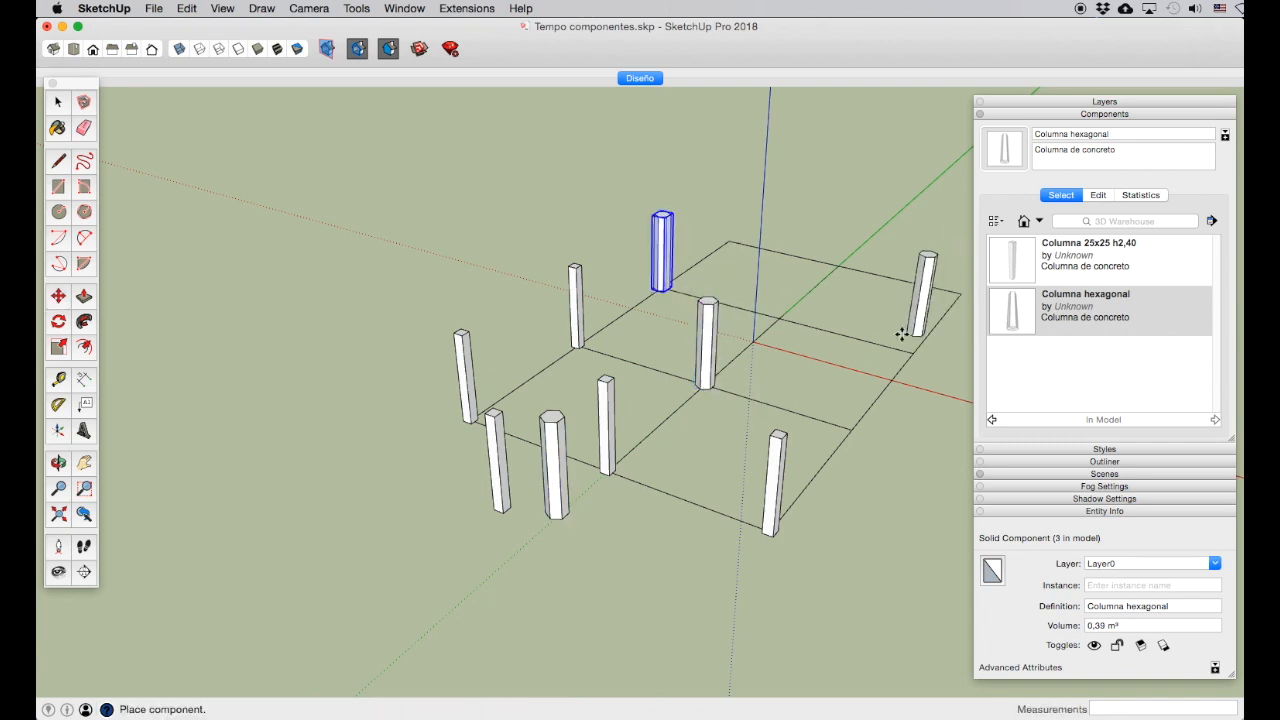
{"action": "left_click", "coordinate": [781, 318]}
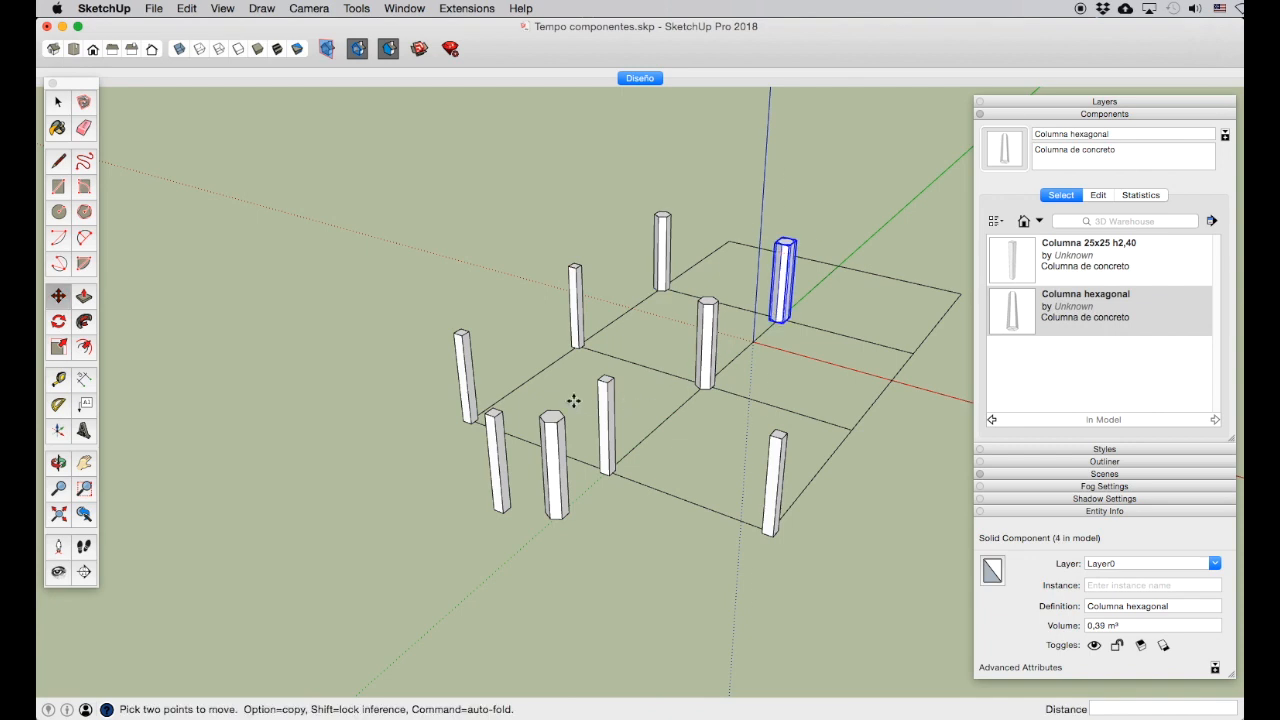
{"action": "scroll", "coordinate": [705, 391], "scroll_direction": "up", "scroll_amount": 3}
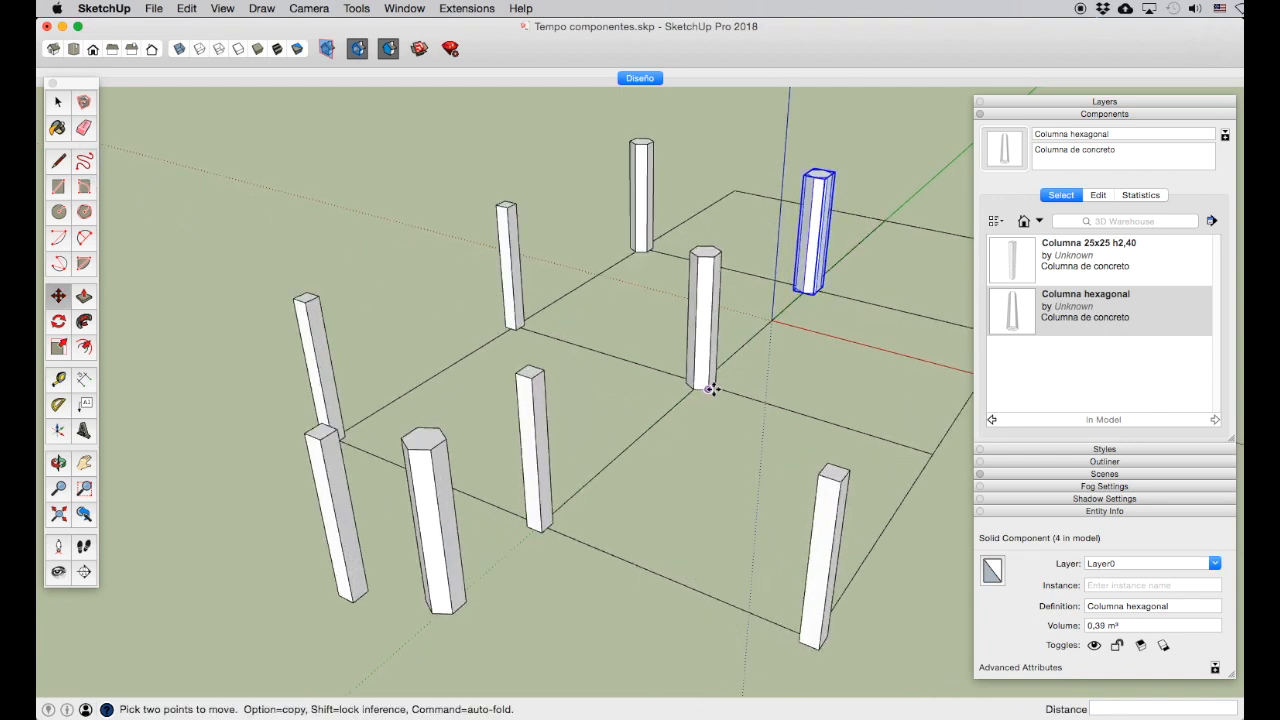
{"action": "left_click", "coordinate": [58, 102]}
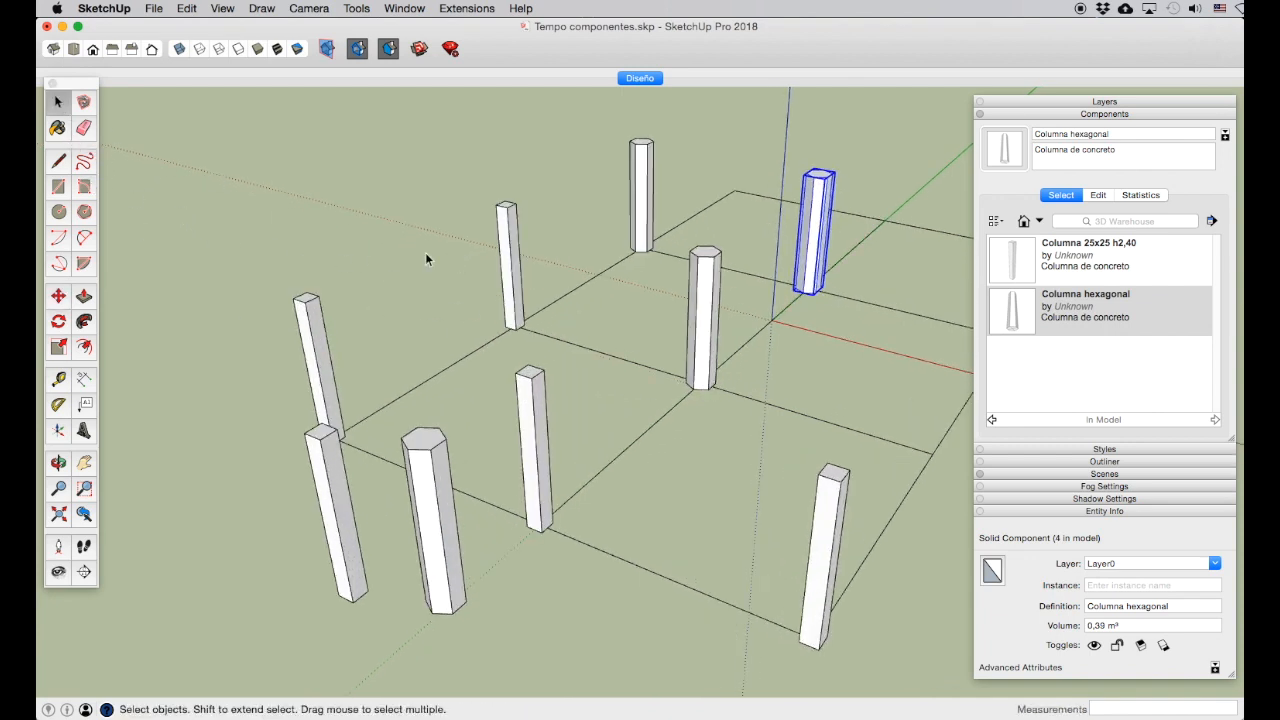
{"action": "left_click", "coordinate": [430, 280]}
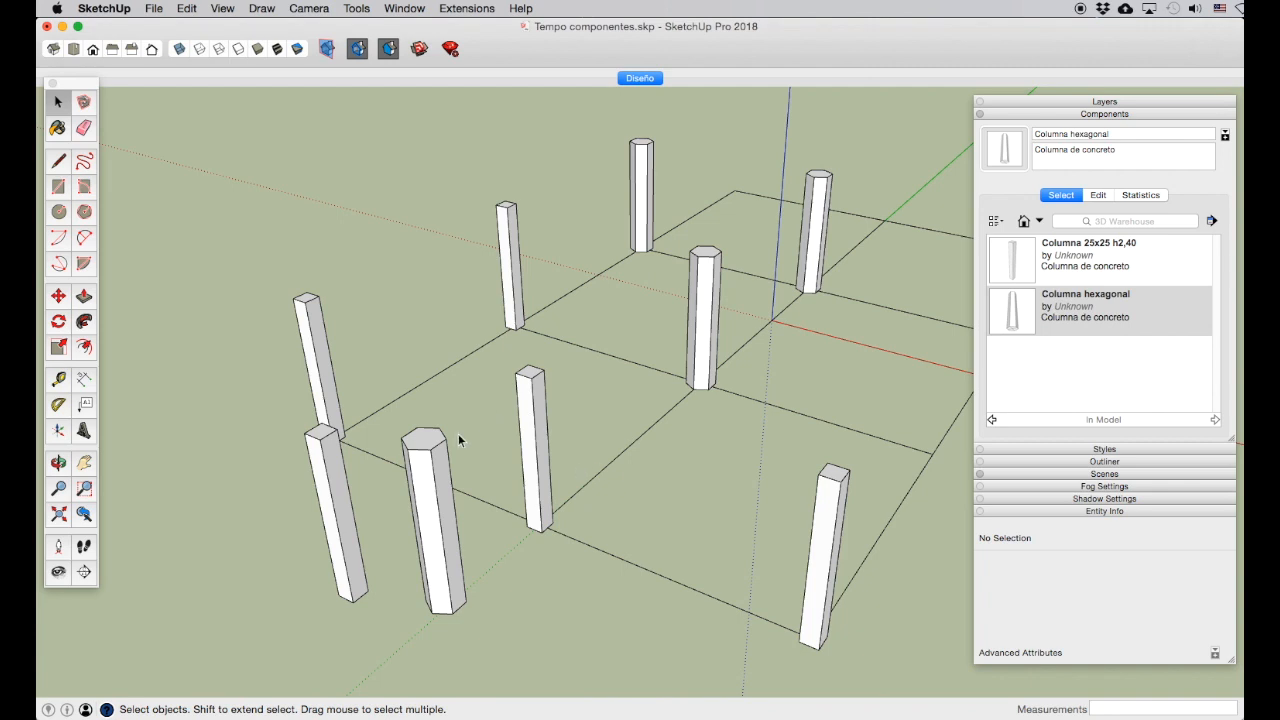
Step: Draw a square about 2,51 m by 2,51 m behind the columns and extrude it upward about 1,81 m
{"action": "left_click", "coordinate": [58, 186]}
{"action": "left_click", "coordinate": [260, 250]}
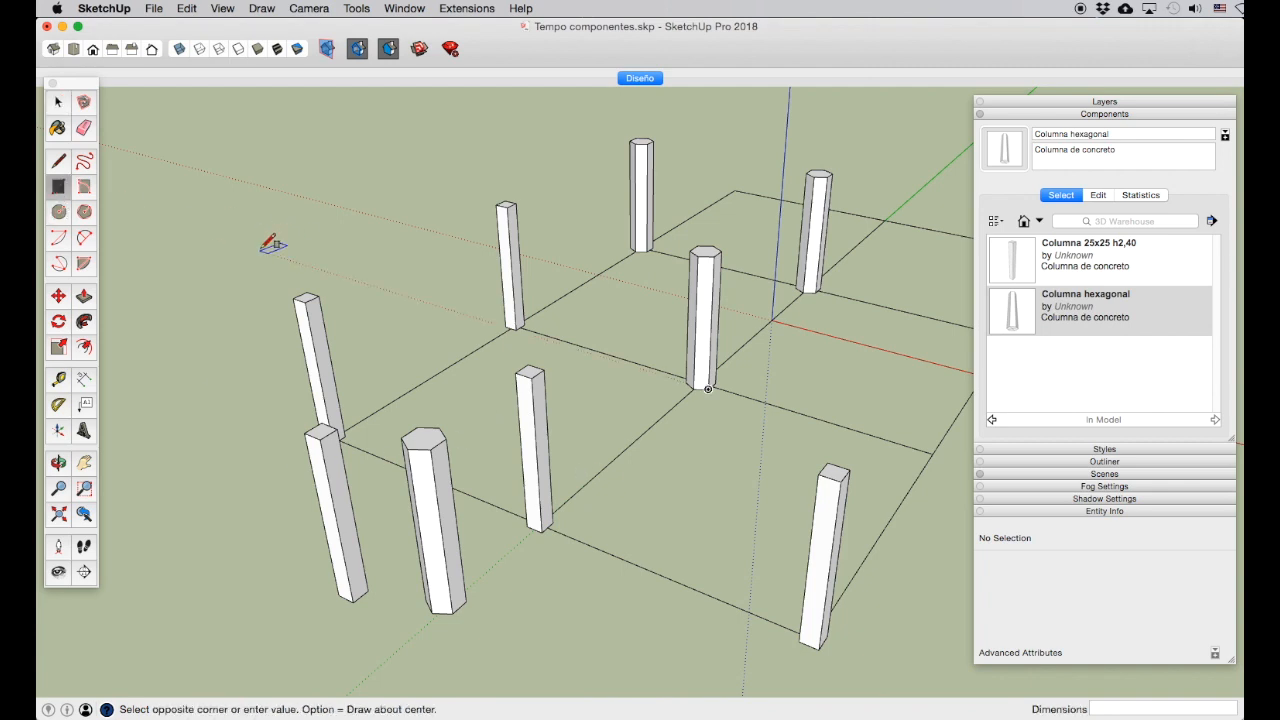
{"action": "left_click", "coordinate": [424, 237]}
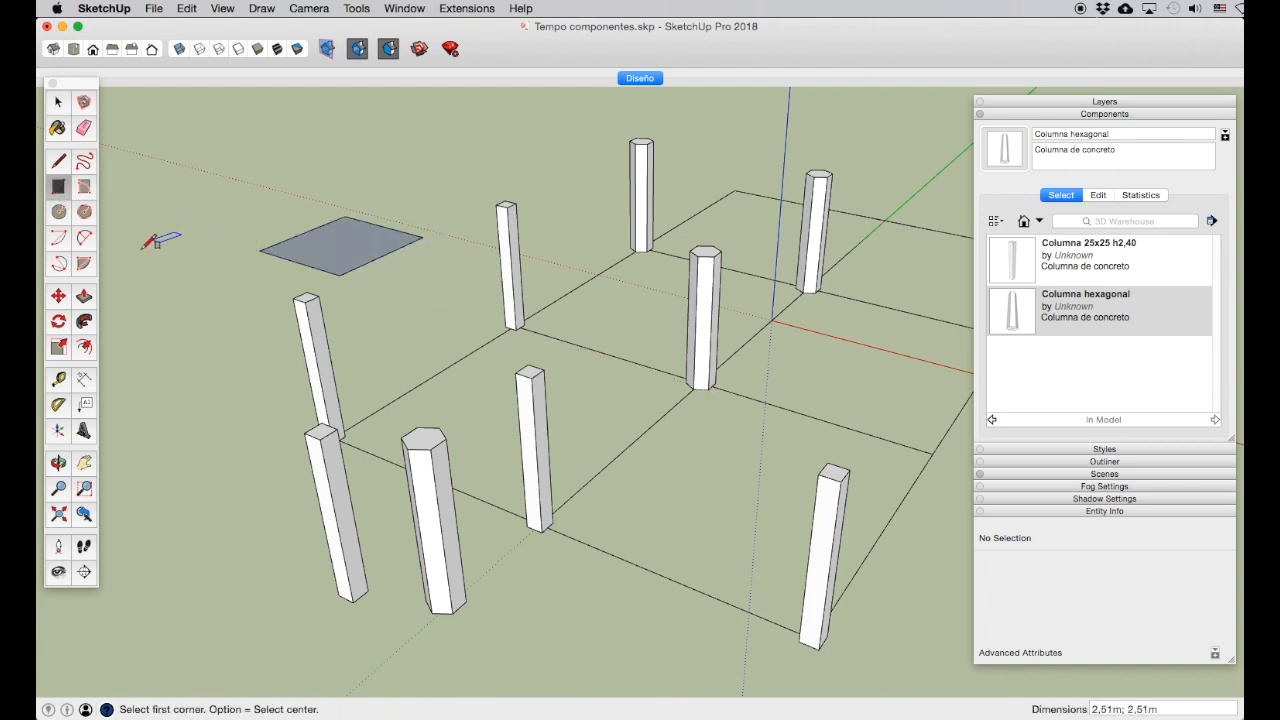
{"action": "left_click", "coordinate": [86, 297]}
{"action": "left_click_drag", "start_coordinate": [330, 250], "coordinate": [314, 170]}
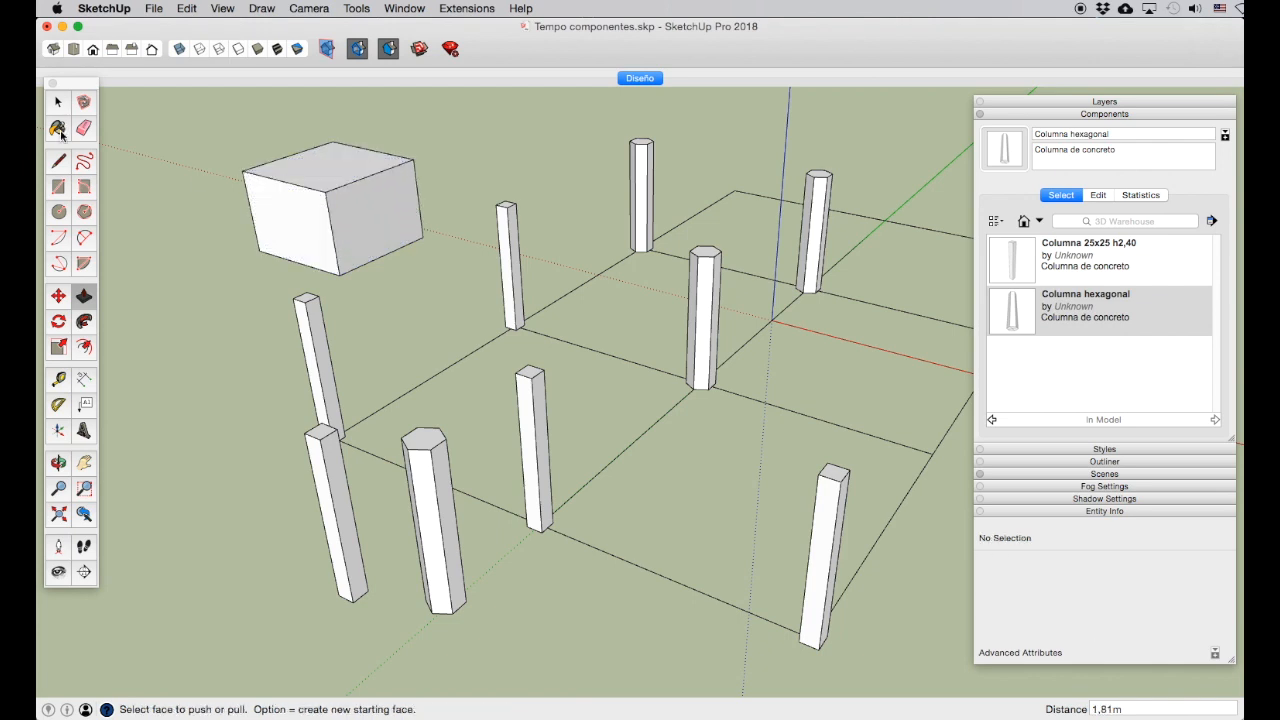
Step: Divide the block's upper face with a line between opposite edge midpoints and push the front half down to form a step
{"action": "key", "text": "l"}
{"action": "left_click", "coordinate": [290, 181]}
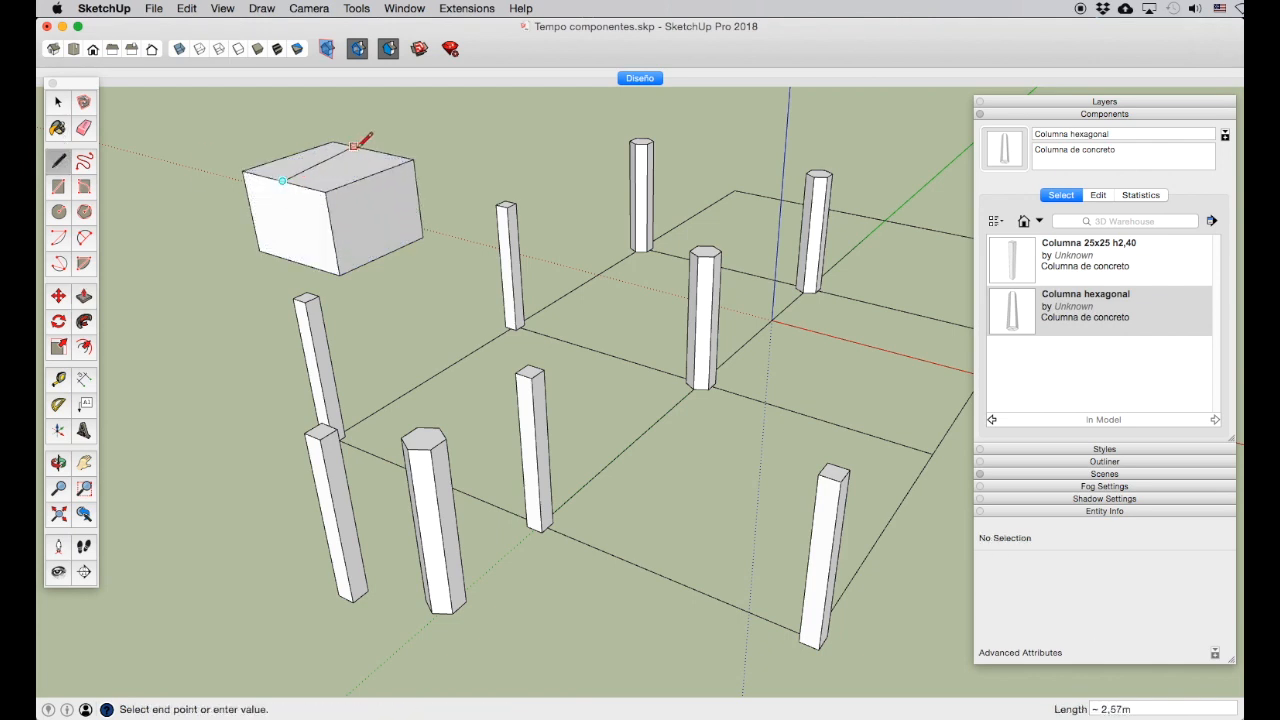
{"action": "left_click", "coordinate": [373, 151]}
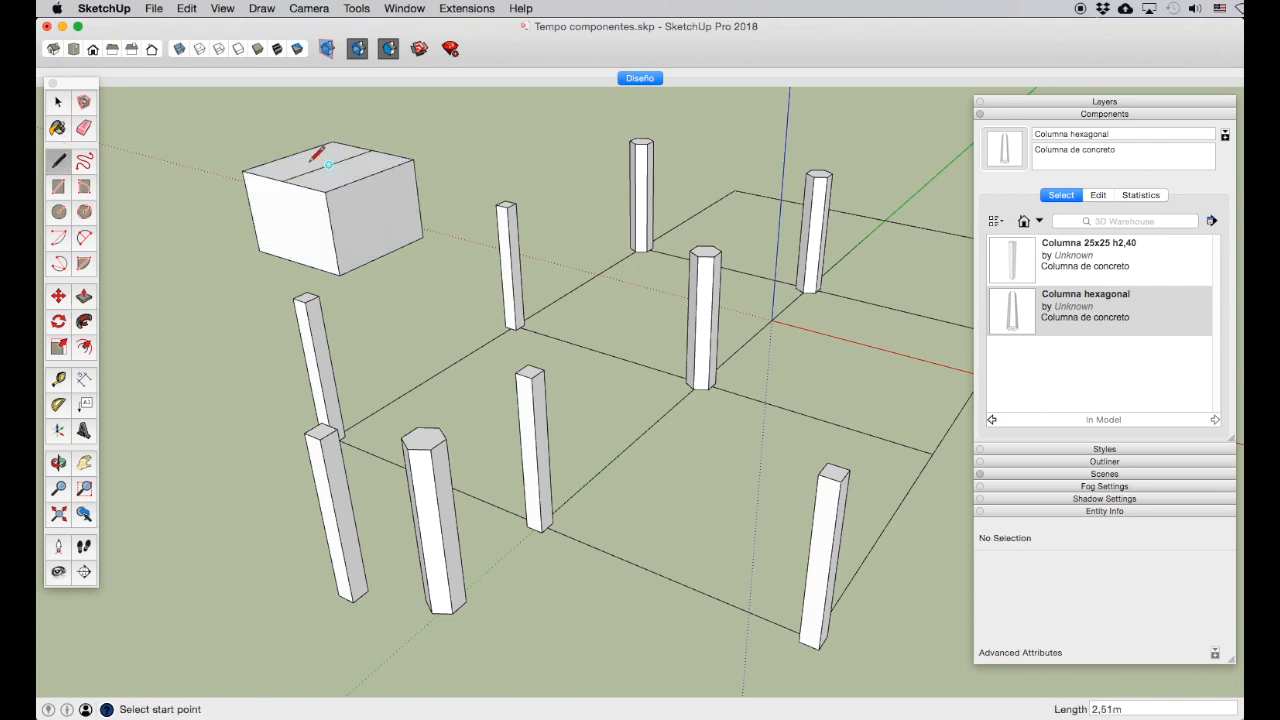
{"action": "left_click", "coordinate": [84, 296]}
{"action": "left_click_drag", "start_coordinate": [325, 185], "coordinate": [322, 230]}
Step: Insert one Columna hexagonal on the stepped block's lower tread and another on its upper tread, and clear the selection
{"action": "left_click", "coordinate": [84, 463]}
{"action": "left_click_drag", "start_coordinate": [331, 360], "coordinate": [366, 400]}
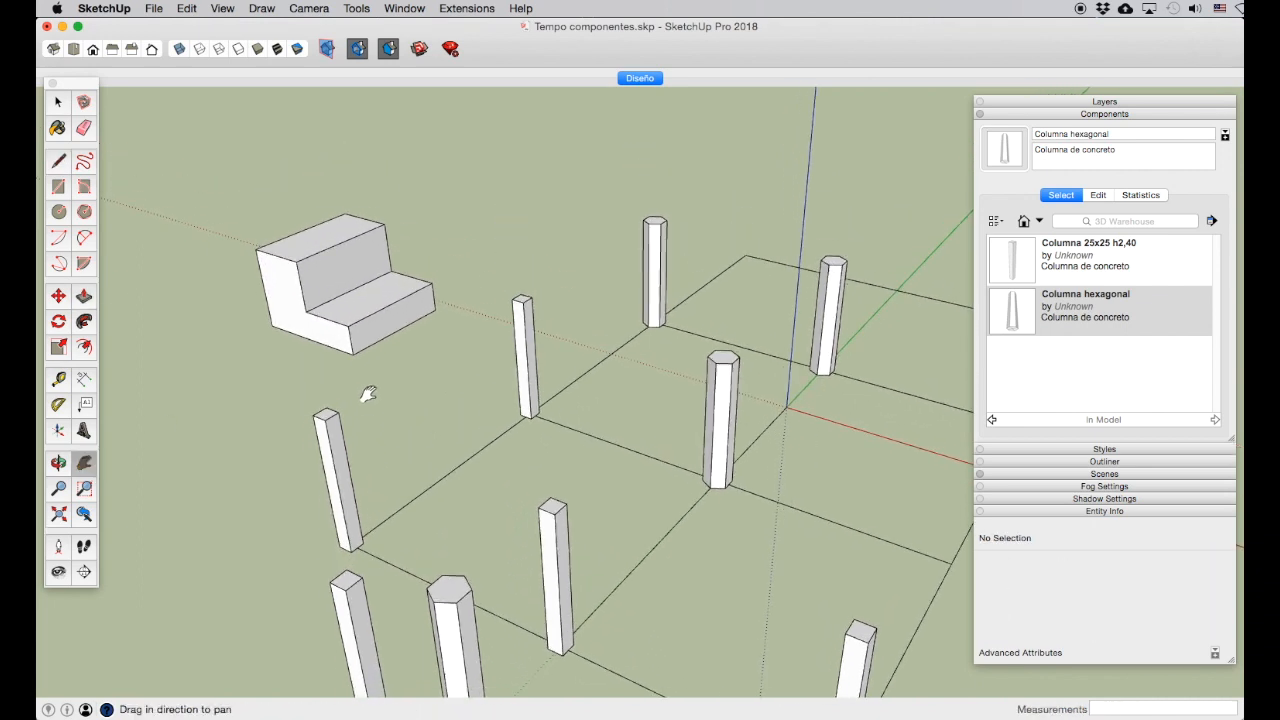
{"action": "left_click", "coordinate": [58, 101]}
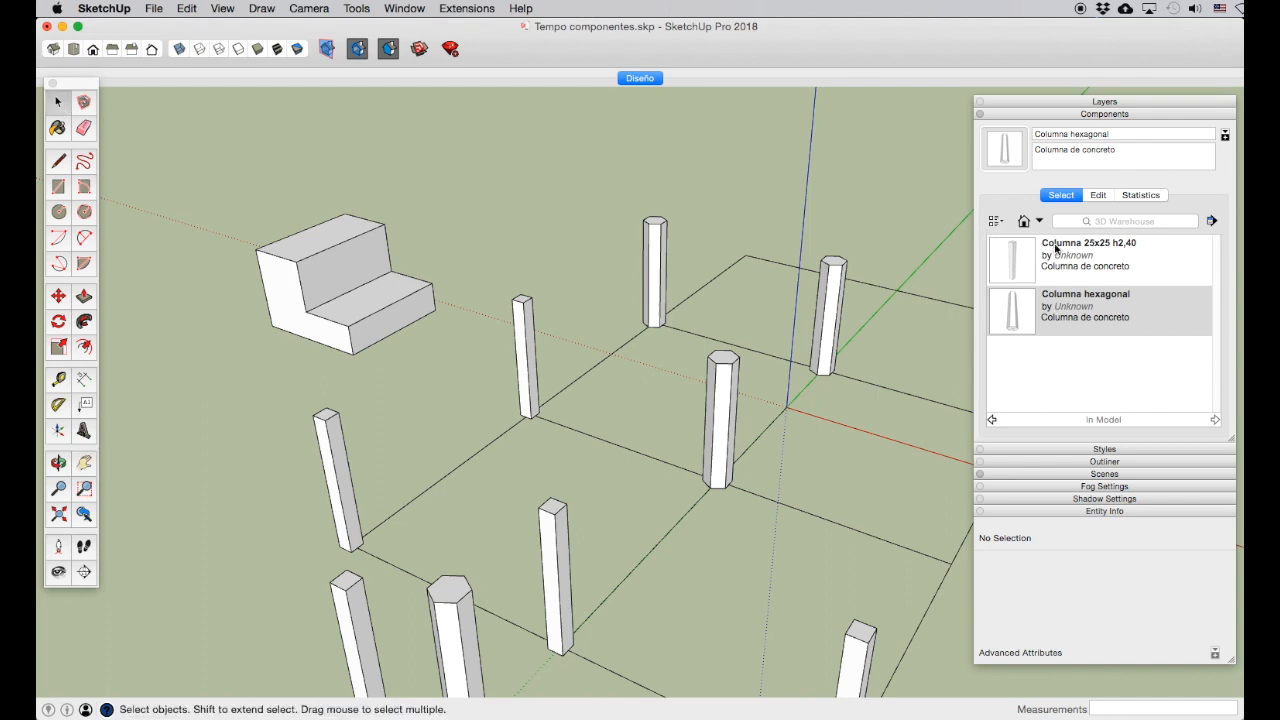
{"action": "left_click", "coordinate": [1060, 300]}
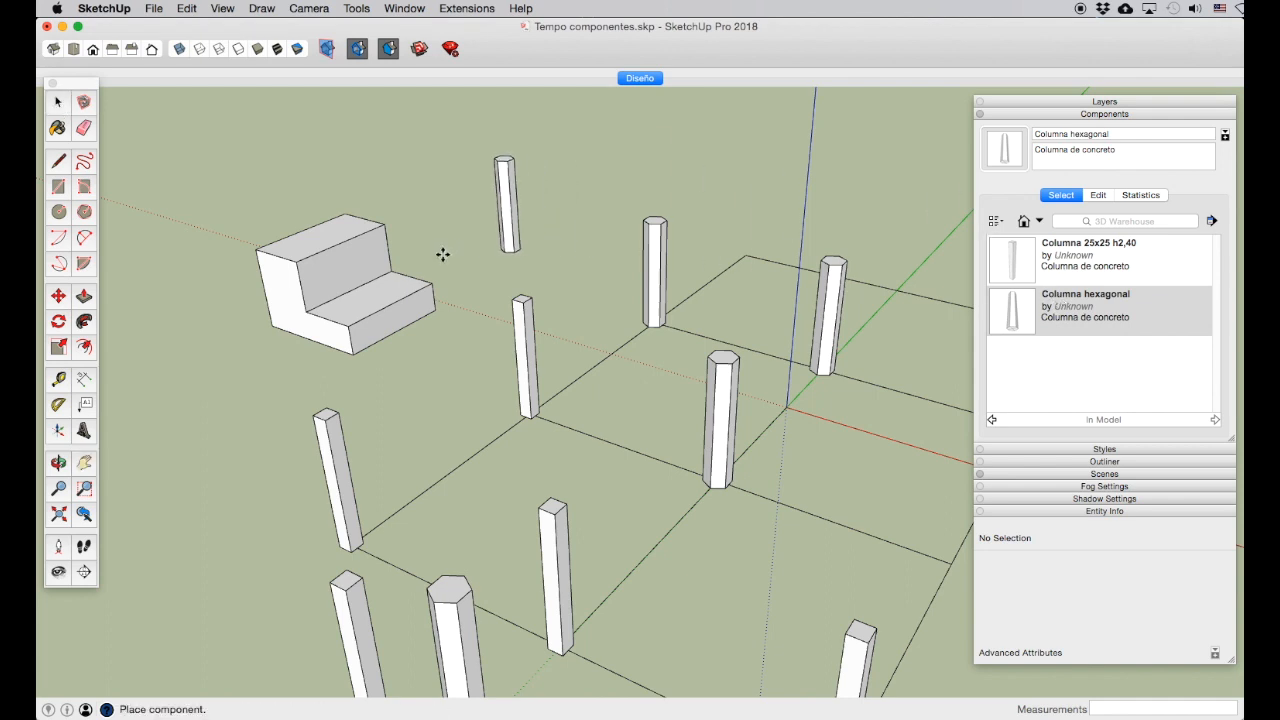
{"action": "left_click", "coordinate": [386, 291]}
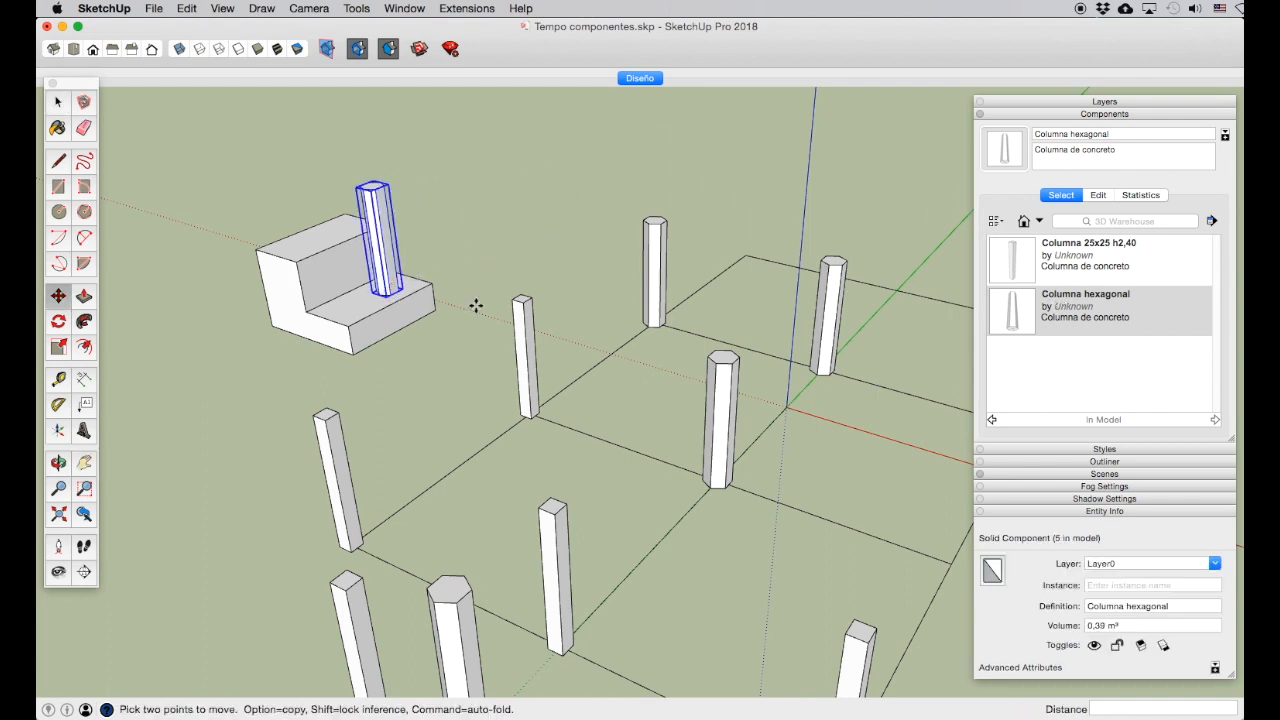
{"action": "left_click", "coordinate": [1012, 310]}
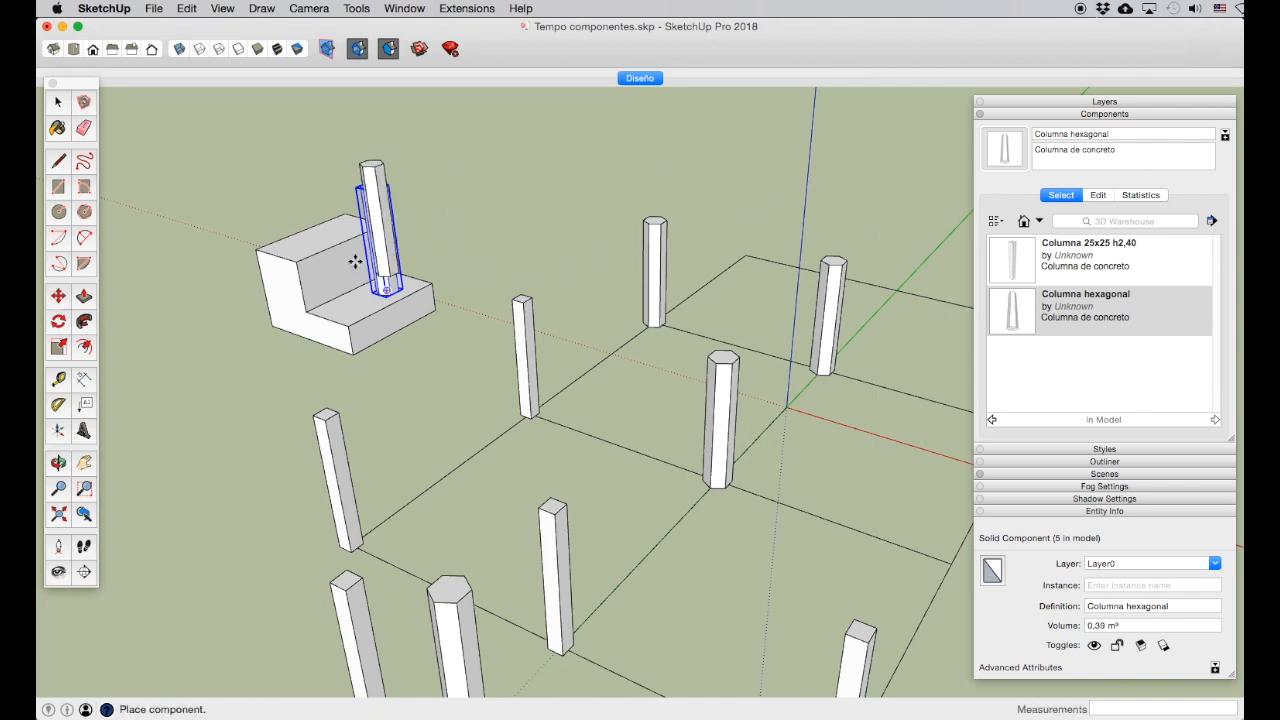
{"action": "left_click", "coordinate": [301, 244]}
{"action": "key", "text": "space"}
{"action": "left_click", "coordinate": [530, 201]}
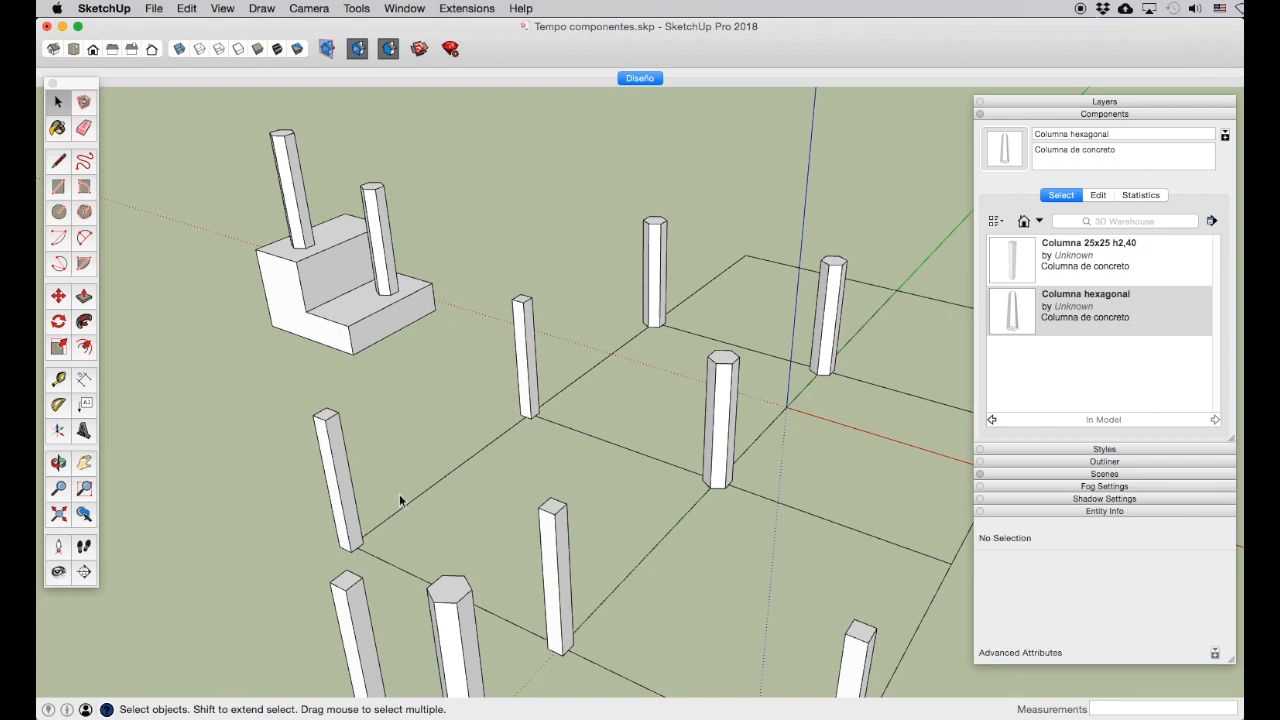
Step: Examine the component axes at the base of the hexagonal column on the lower tread, and leave the component
{"action": "scroll", "coordinate": [378, 286], "scroll_direction": "up", "scroll_amount": 6}
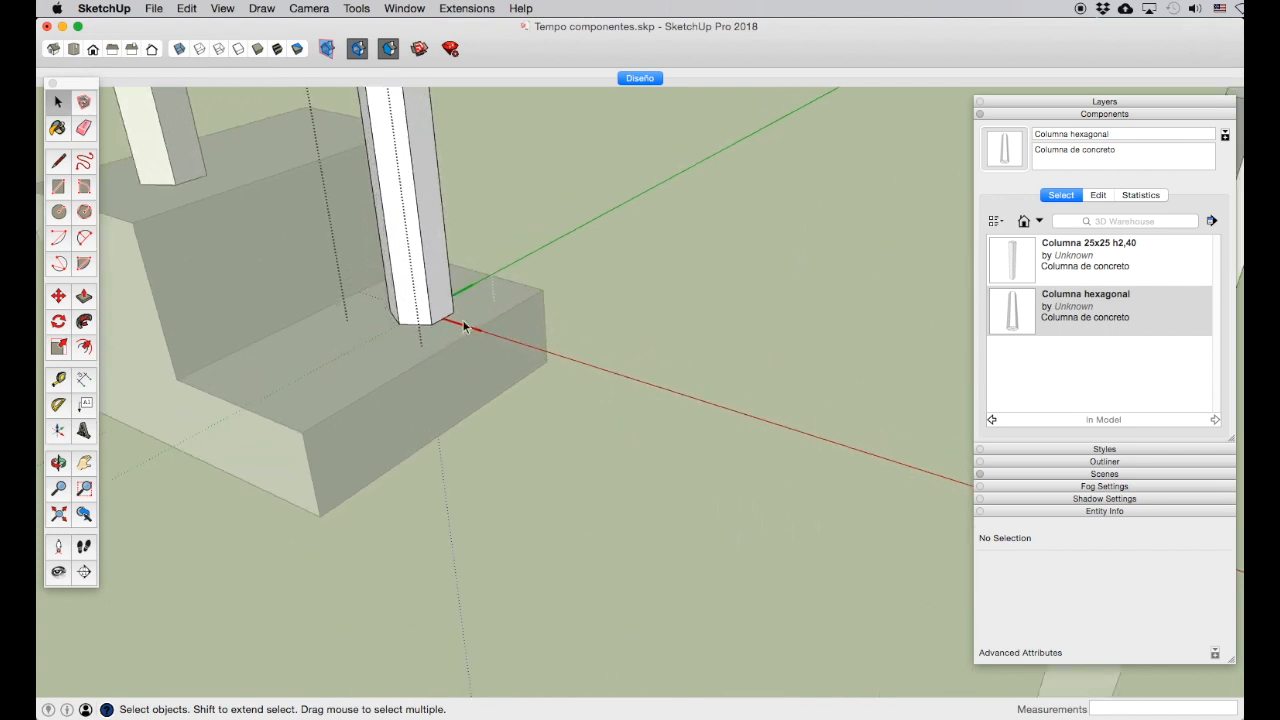
{"action": "scroll", "coordinate": [610, 307], "scroll_direction": "down", "scroll_amount": 6}
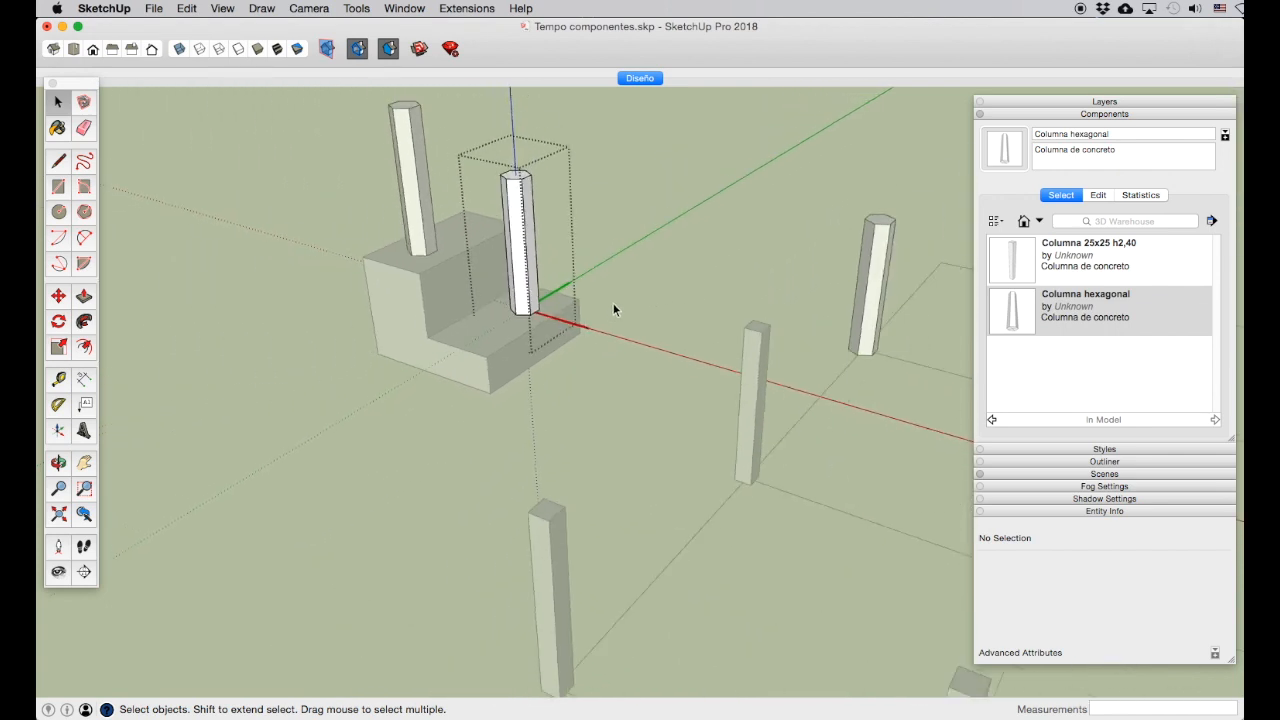
{"action": "left_click", "coordinate": [651, 274]}
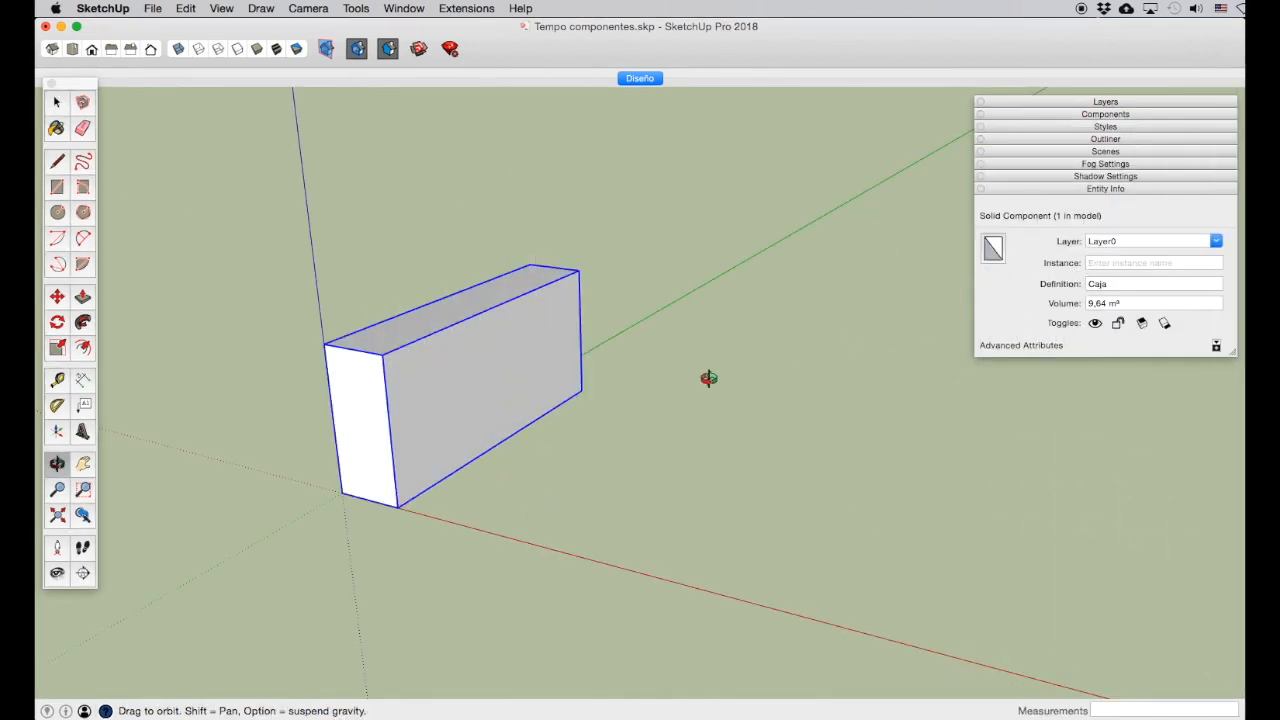
Step: Open the Caja component for editing and paint its long front face with the brown brick texture from Brick, Cladding and Siding
{"action": "scroll", "coordinate": [493, 410], "scroll_direction": "up", "scroll_amount": 2}
{"action": "scroll", "coordinate": [493, 410], "scroll_direction": "down", "scroll_amount": 2}
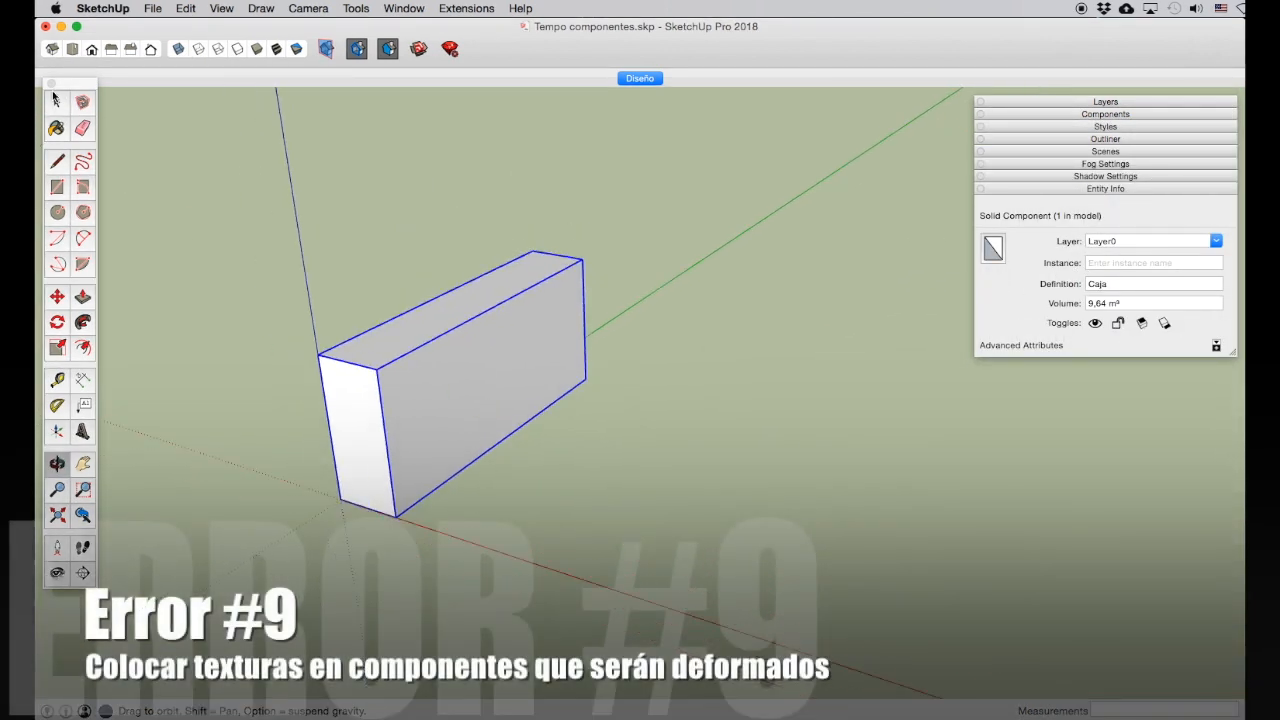
{"action": "left_click", "coordinate": [57, 101]}
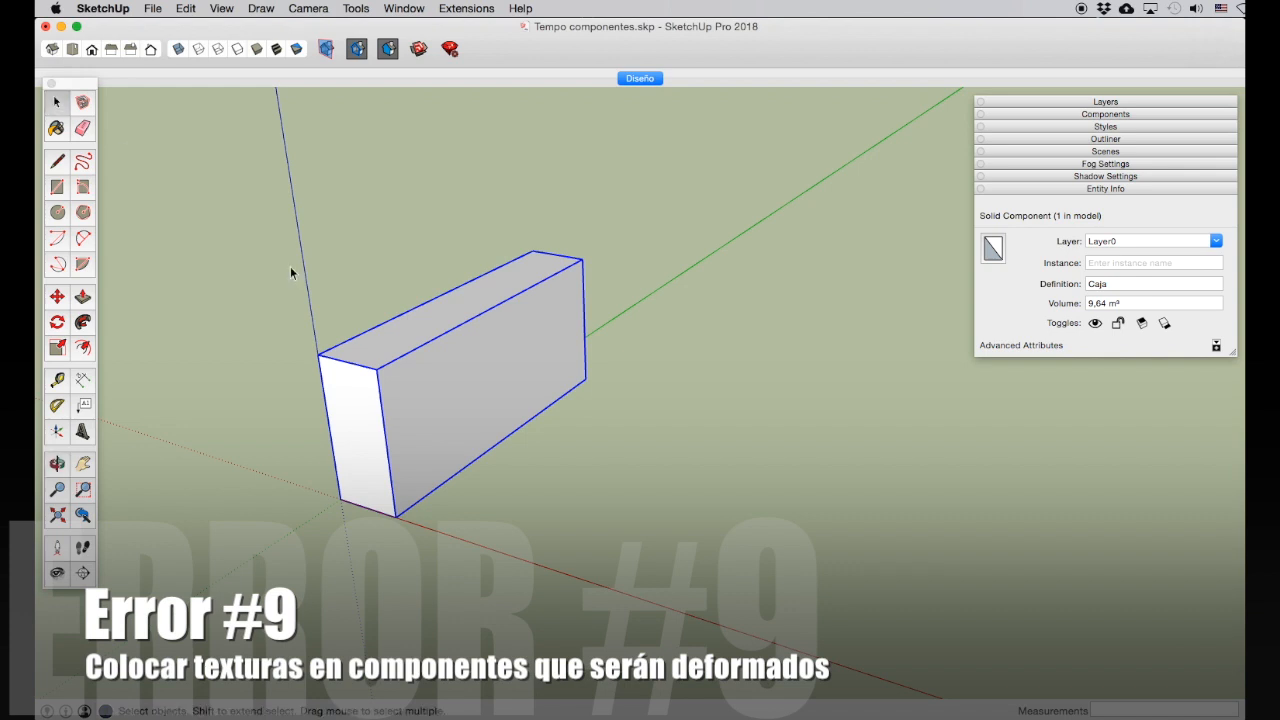
{"action": "double_click", "coordinate": [430, 391]}
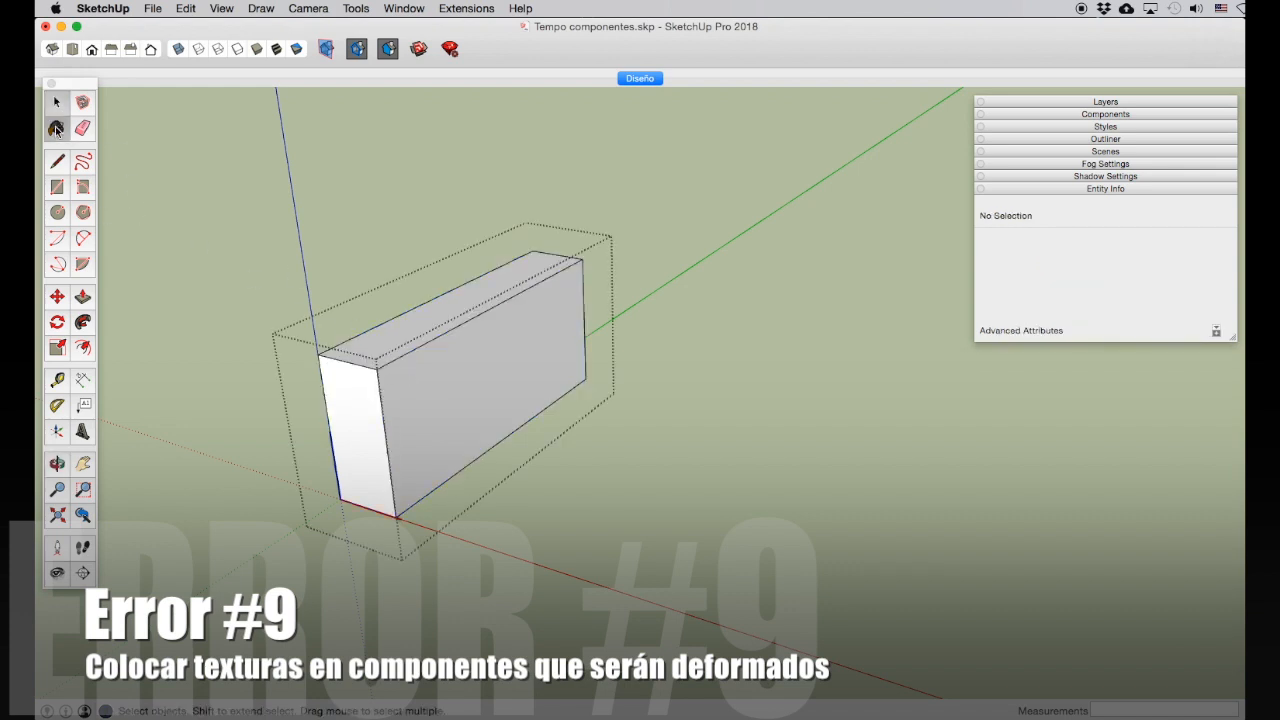
{"action": "key", "text": "b"}
{"action": "left_click", "coordinate": [935, 348]}
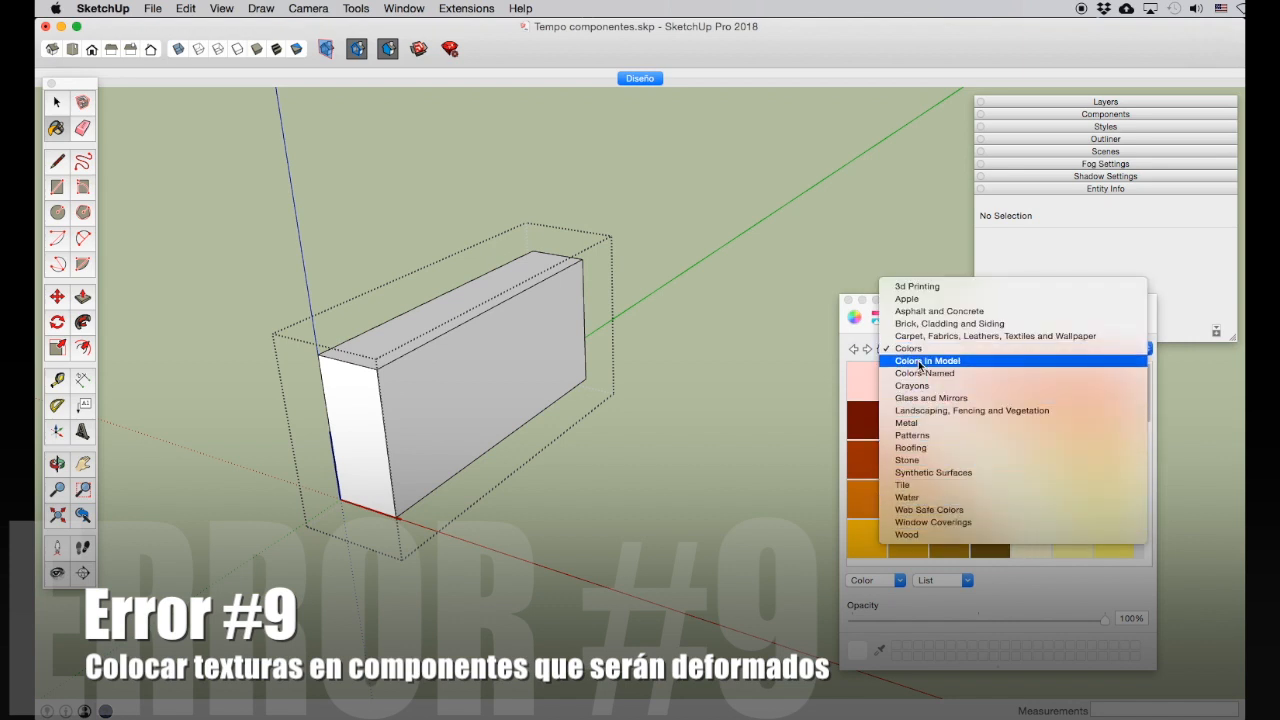
{"action": "left_click", "coordinate": [921, 324]}
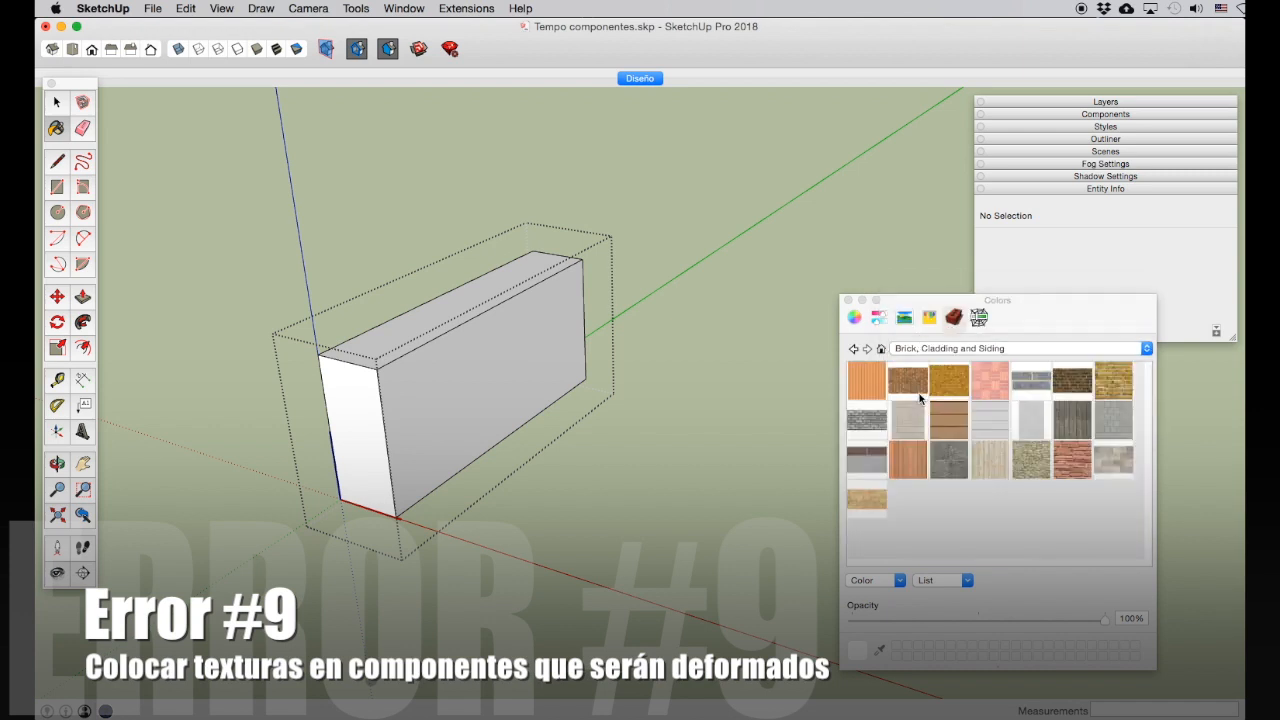
{"action": "left_click", "coordinate": [915, 390]}
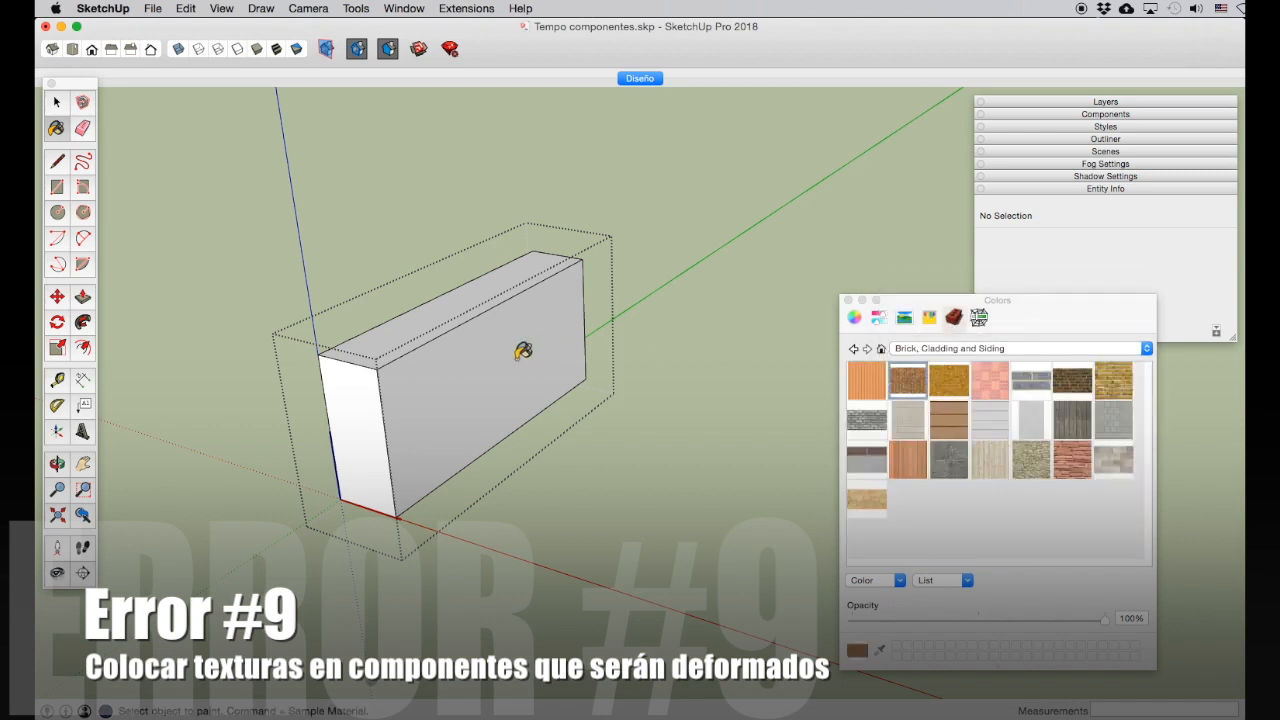
{"action": "left_click", "coordinate": [492, 351]}
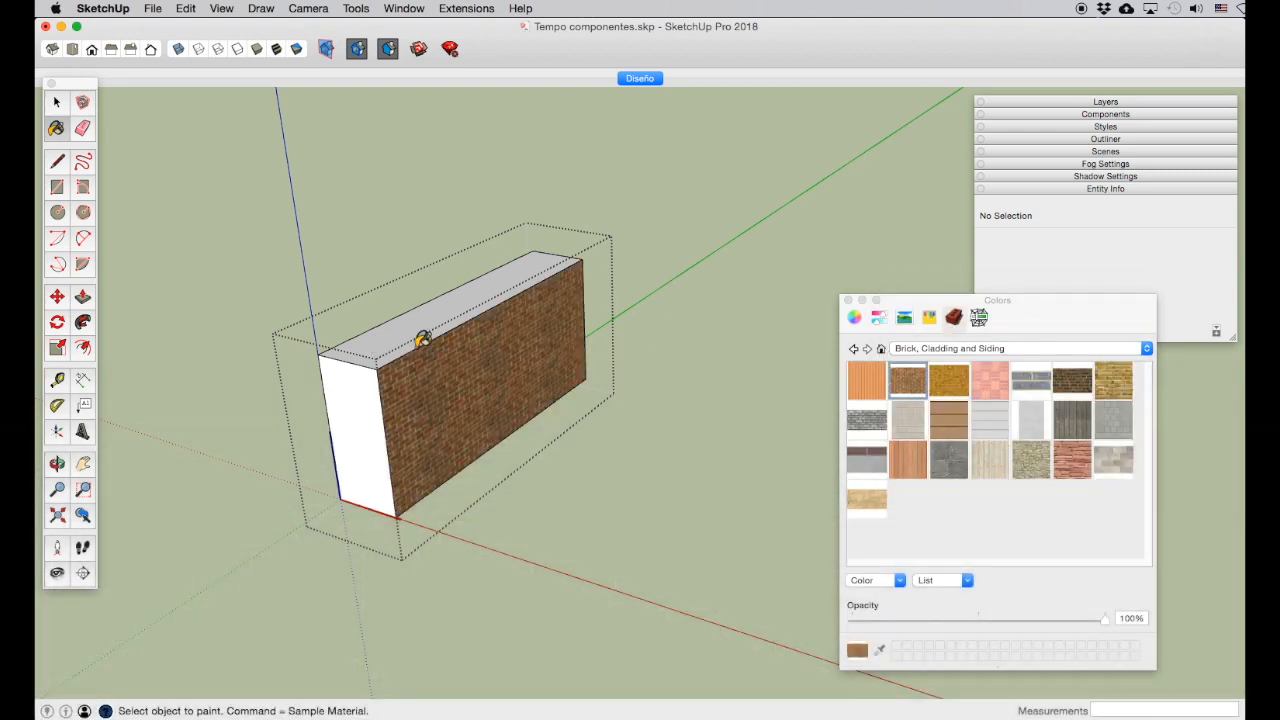
Step: Paint all the box's connected faces with the same brick texture, and select the whole component after leaving its editing mode
{"action": "right_click", "coordinate": [416, 331]}
{"action": "mouse_move", "coordinate": [464, 400]}
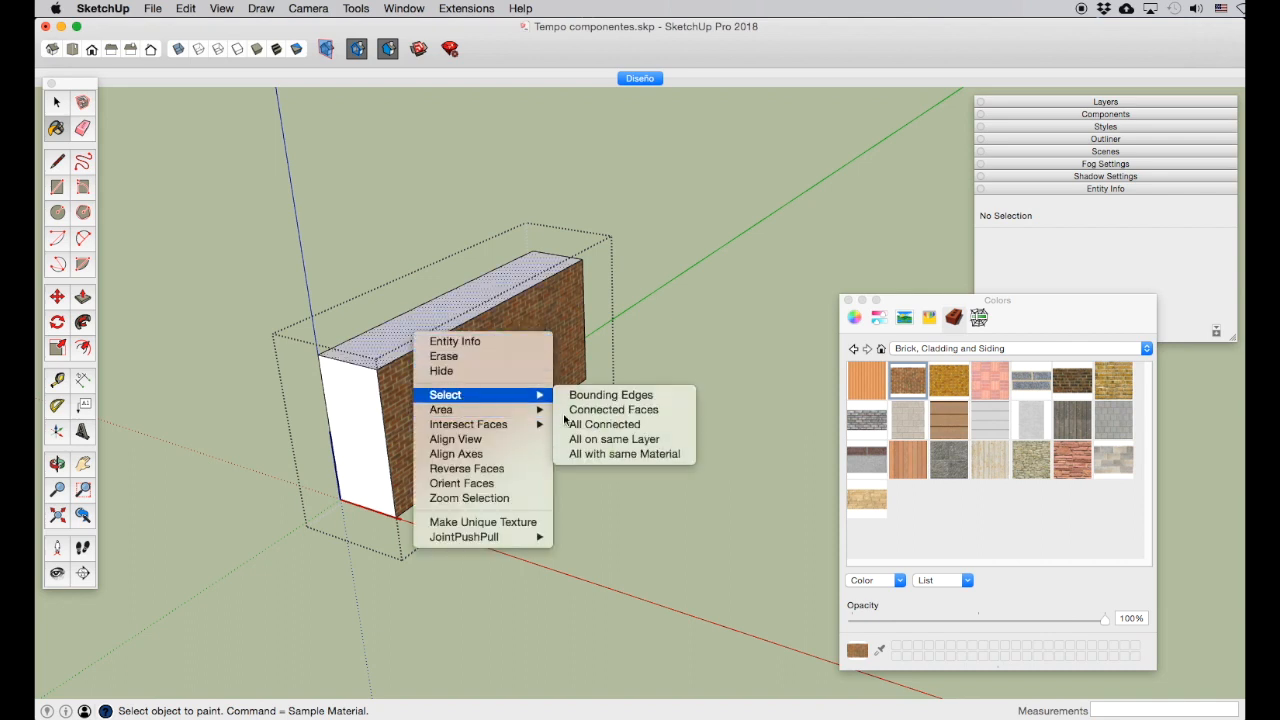
{"action": "left_click", "coordinate": [602, 425]}
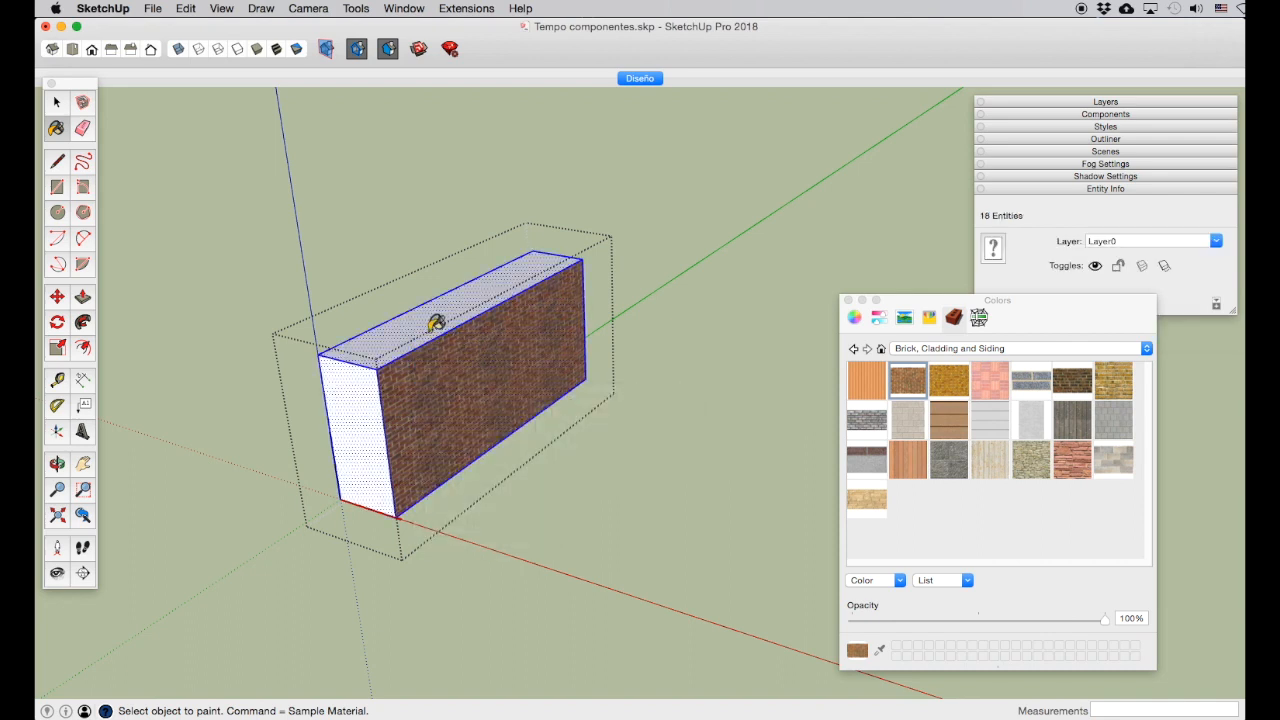
{"action": "left_click", "coordinate": [432, 322]}
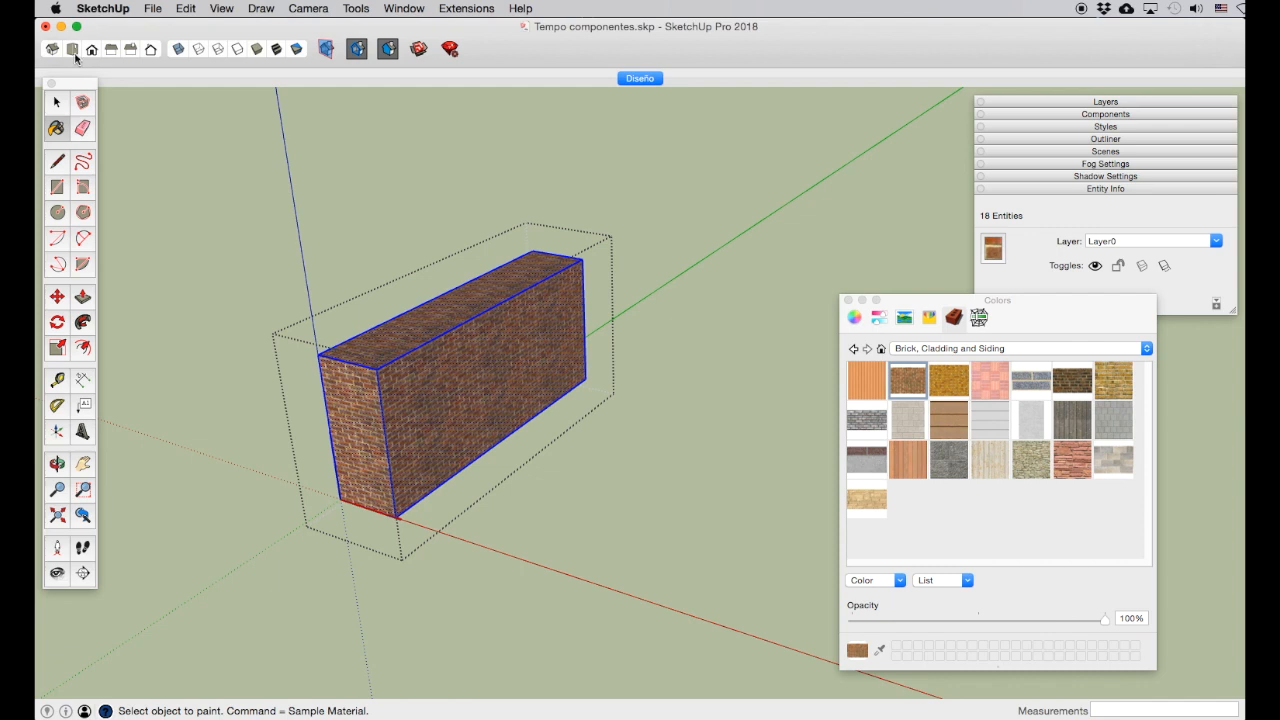
{"action": "left_click", "coordinate": [57, 102]}
{"action": "left_click", "coordinate": [765, 270]}
{"action": "left_click", "coordinate": [847, 301]}
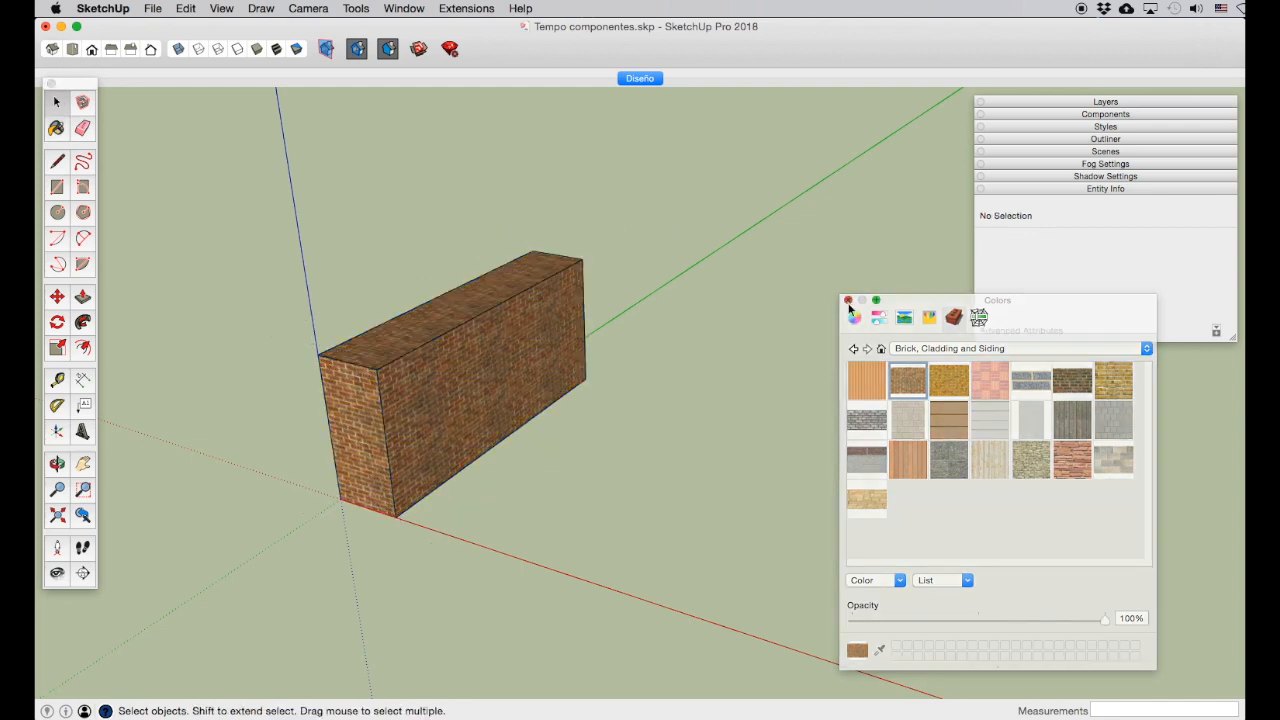
{"action": "left_click", "coordinate": [401, 384]}
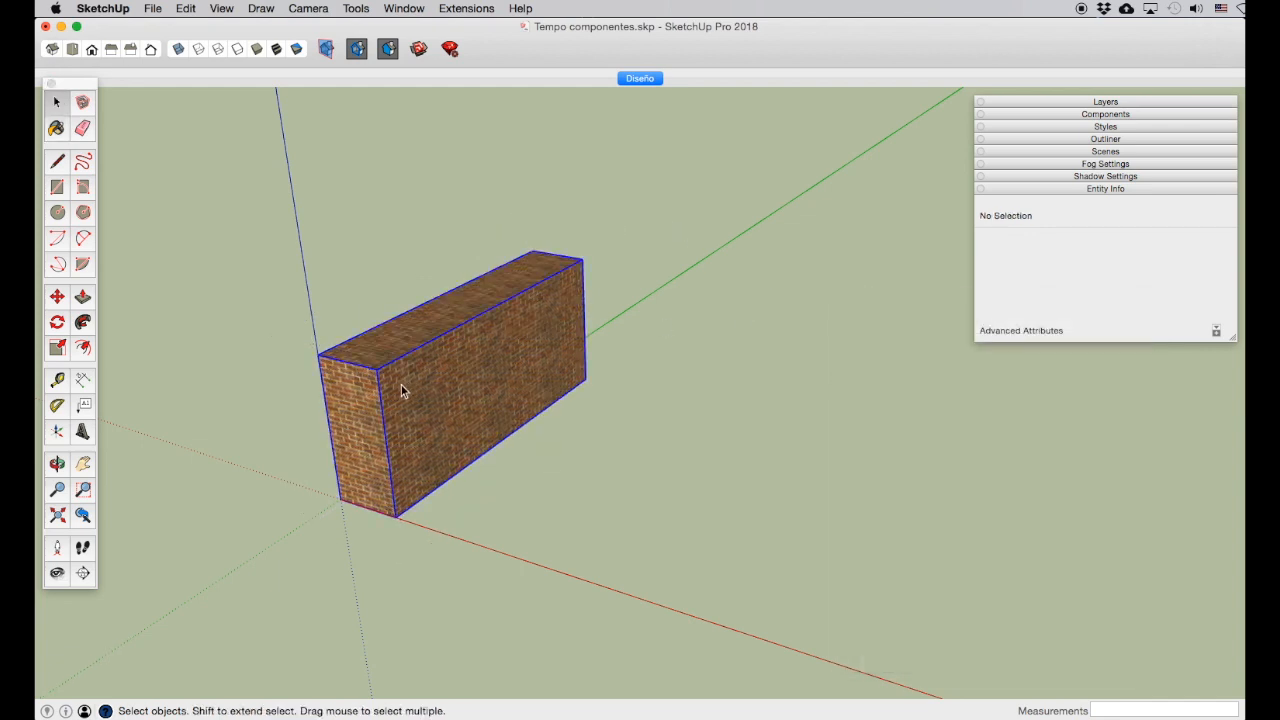
Step: Copy the brick box along the red axis and multiply the copy x3 into an evenly spaced row
{"action": "left_click", "coordinate": [57, 299]}
{"action": "left_click", "coordinate": [342, 498]}
{"action": "key", "text": "alt"}
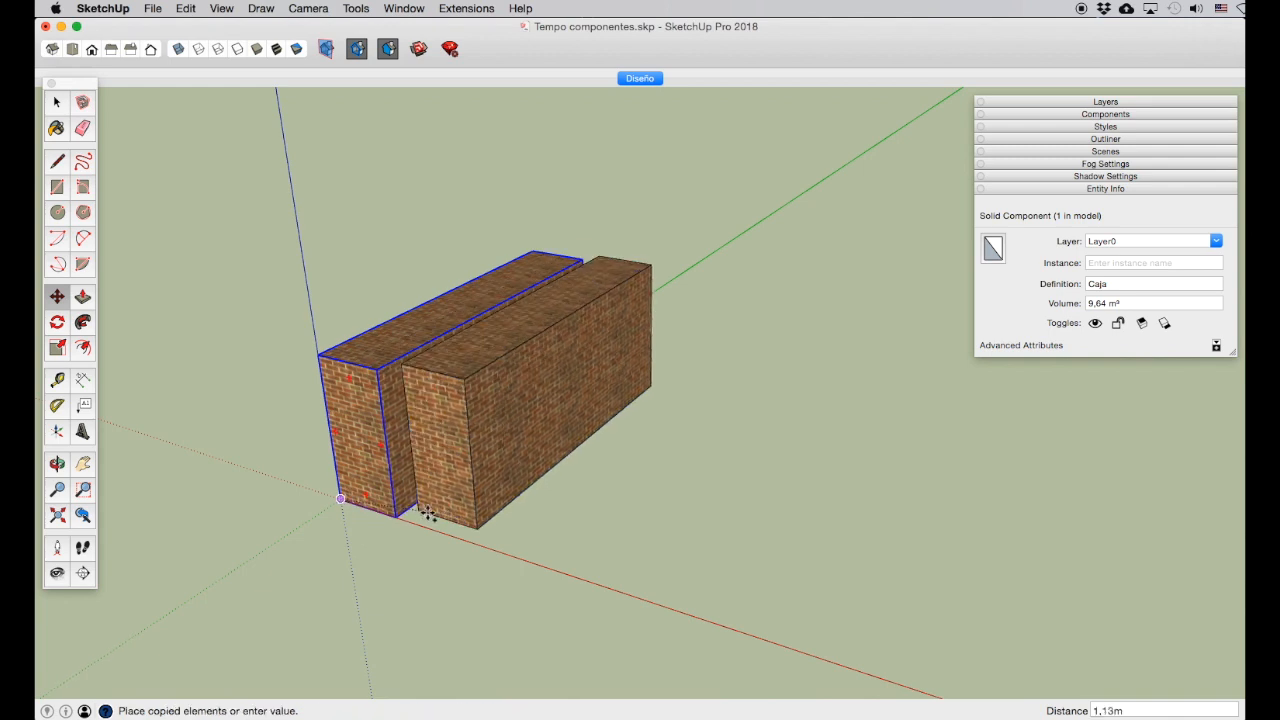
{"action": "left_click", "coordinate": [498, 548]}
{"action": "type", "text": "x3"}
{"action": "key", "text": "Return"}
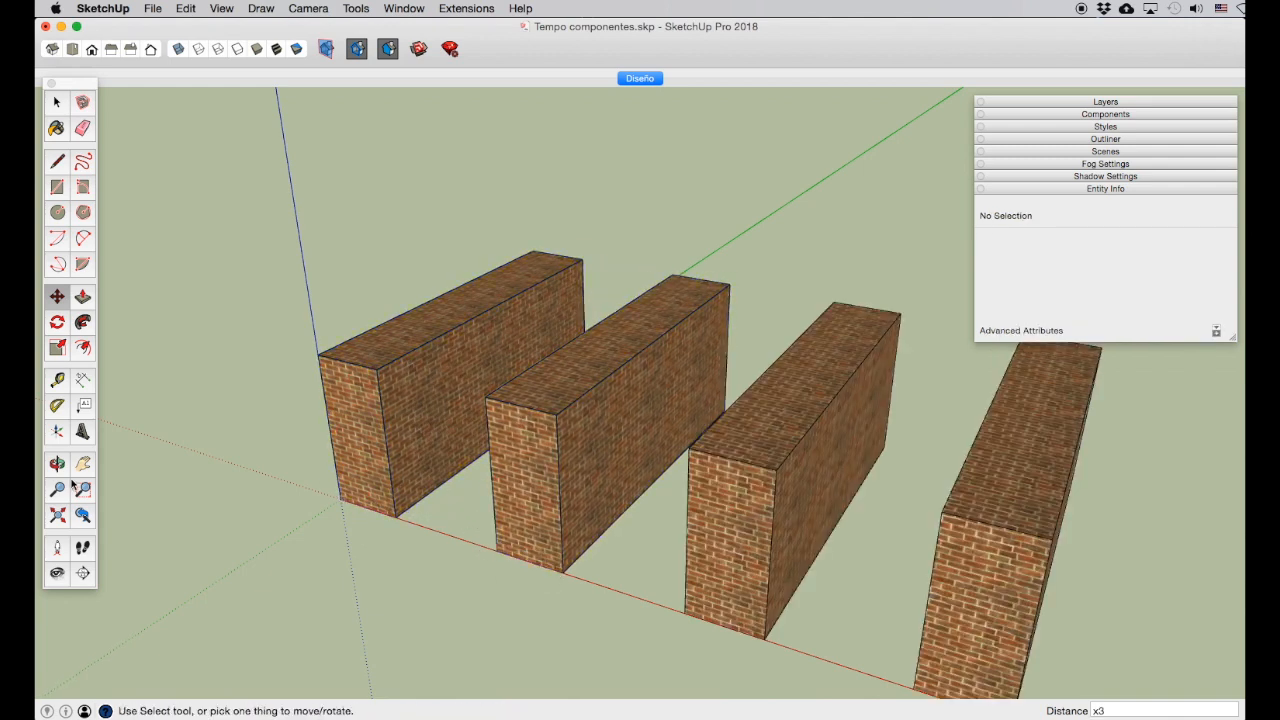
Step: Scale the second box in the row down along the blue axis to a little over half its height
{"action": "left_click", "coordinate": [82, 463]}
{"action": "left_click_drag", "start_coordinate": [446, 458], "coordinate": [350, 405]}
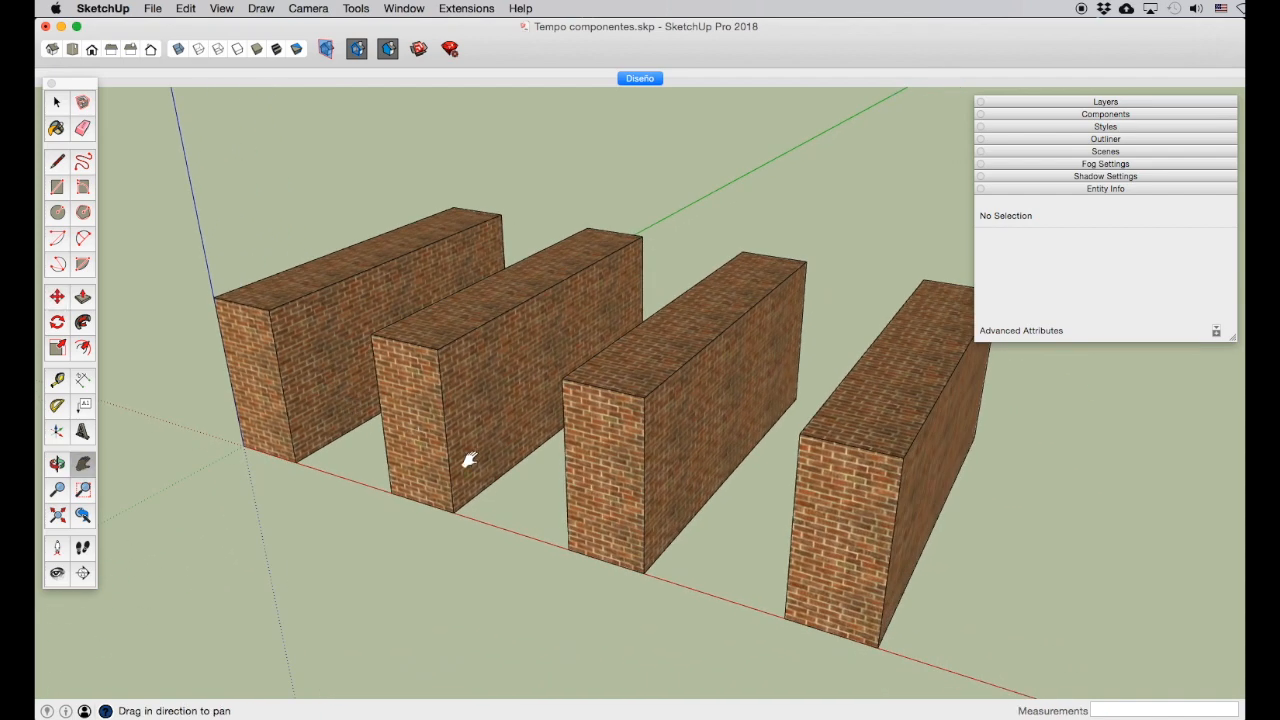
{"action": "scroll", "coordinate": [466, 457], "scroll_direction": "down", "scroll_amount": 3}
{"action": "scroll", "coordinate": [466, 457], "scroll_direction": "up", "scroll_amount": 3}
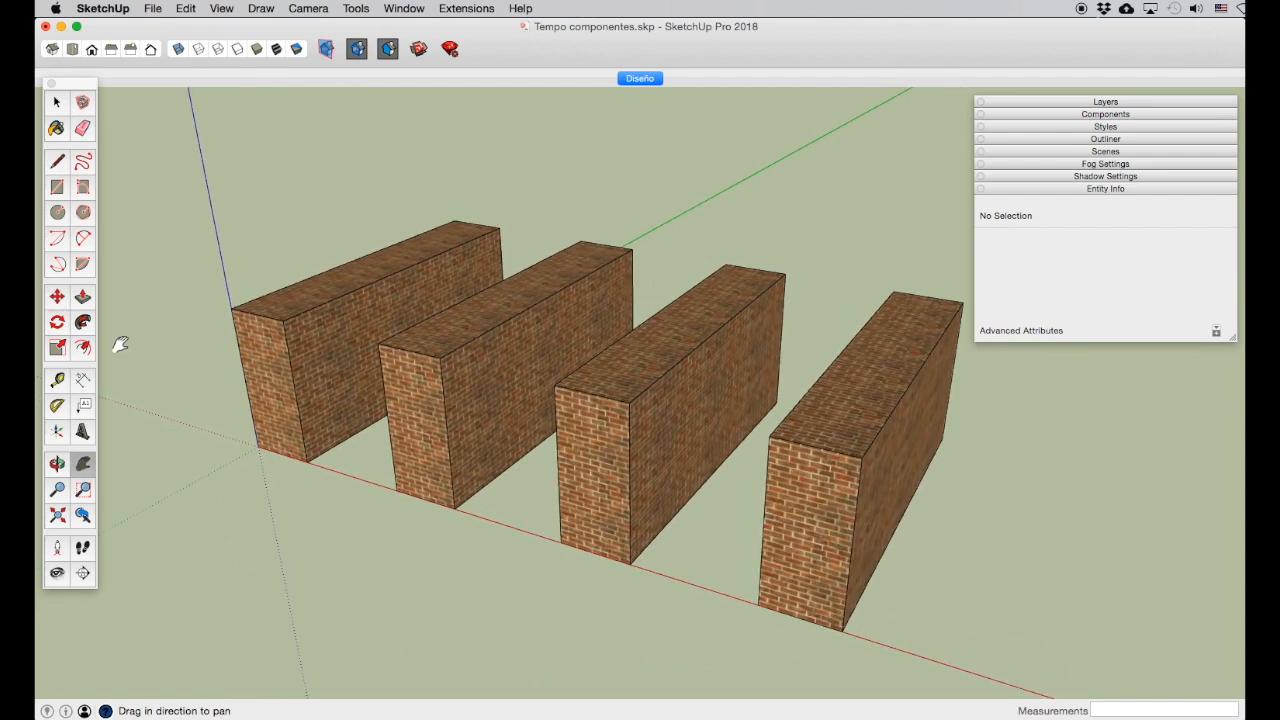
{"action": "left_click", "coordinate": [57, 102]}
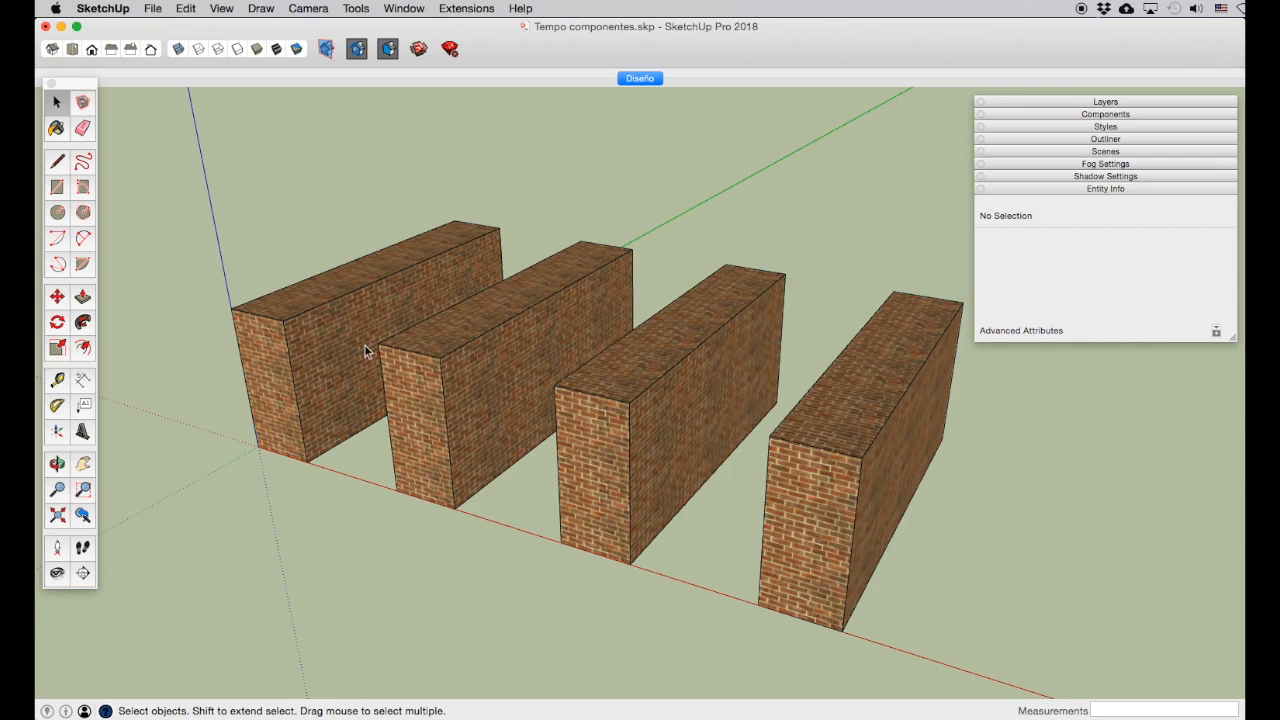
{"action": "left_click", "coordinate": [453, 380]}
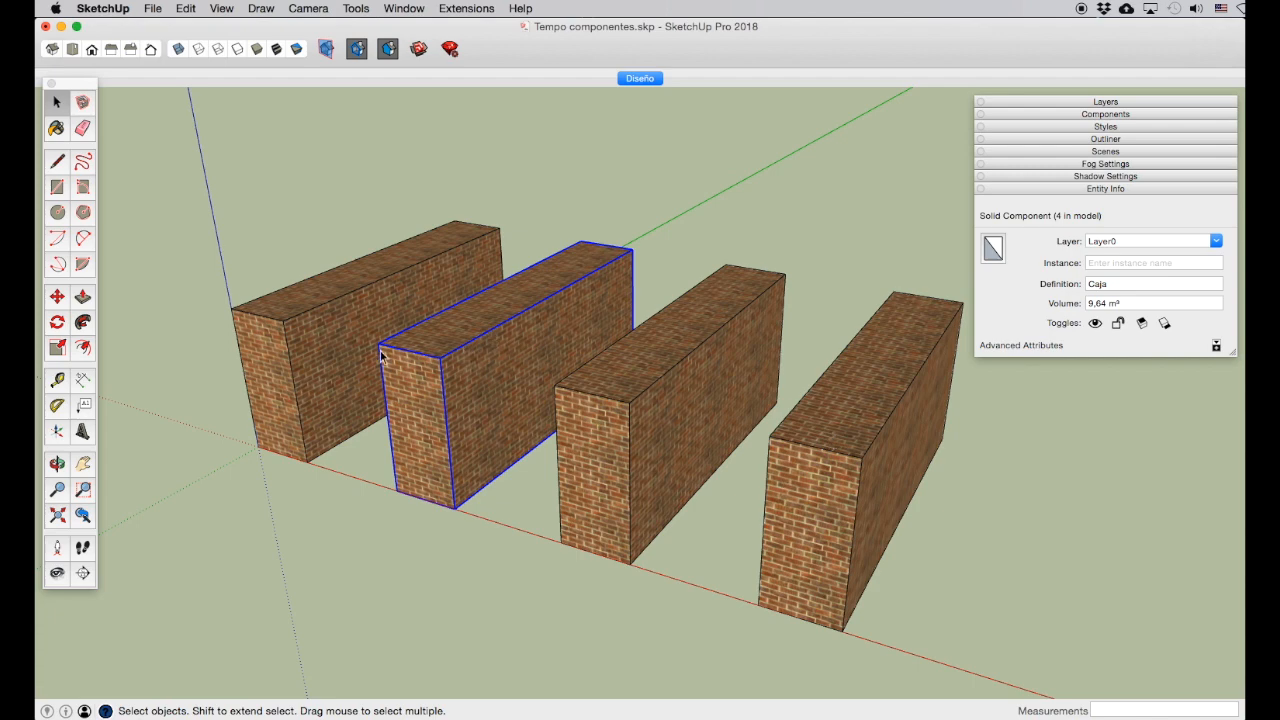
{"action": "left_click", "coordinate": [57, 347]}
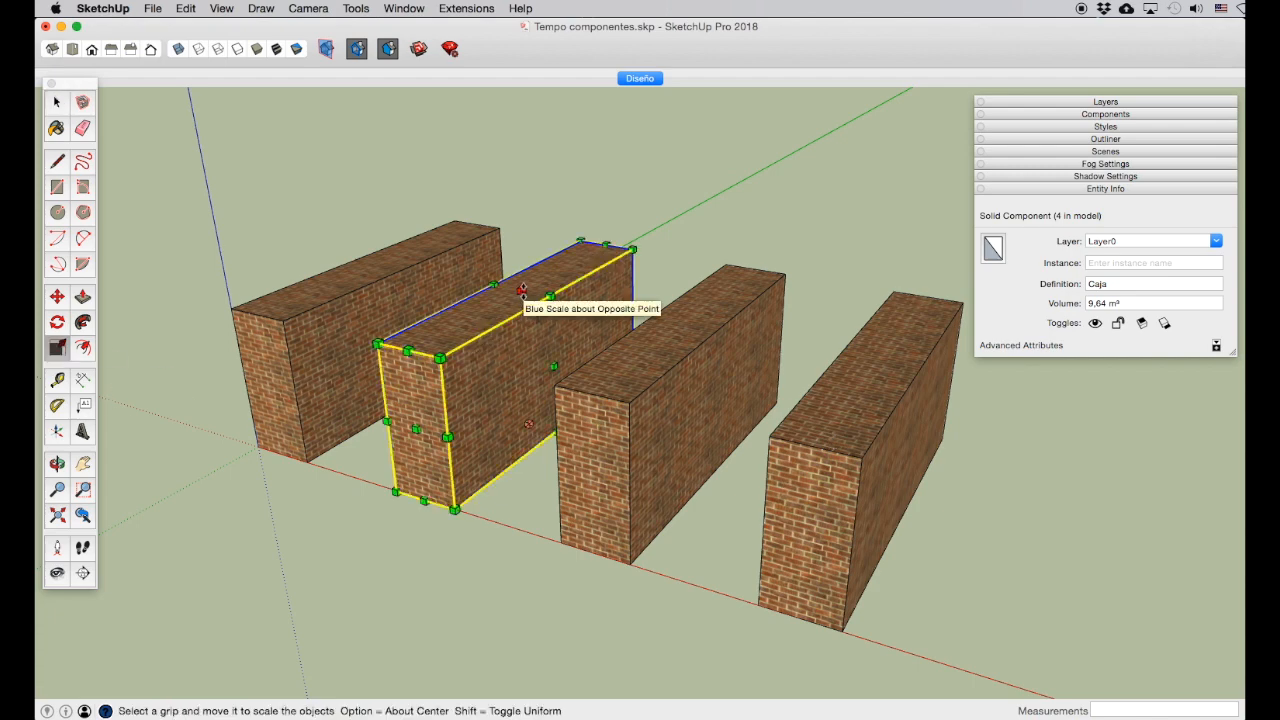
{"action": "left_click_drag", "start_coordinate": [521, 290], "coordinate": [524, 349]}
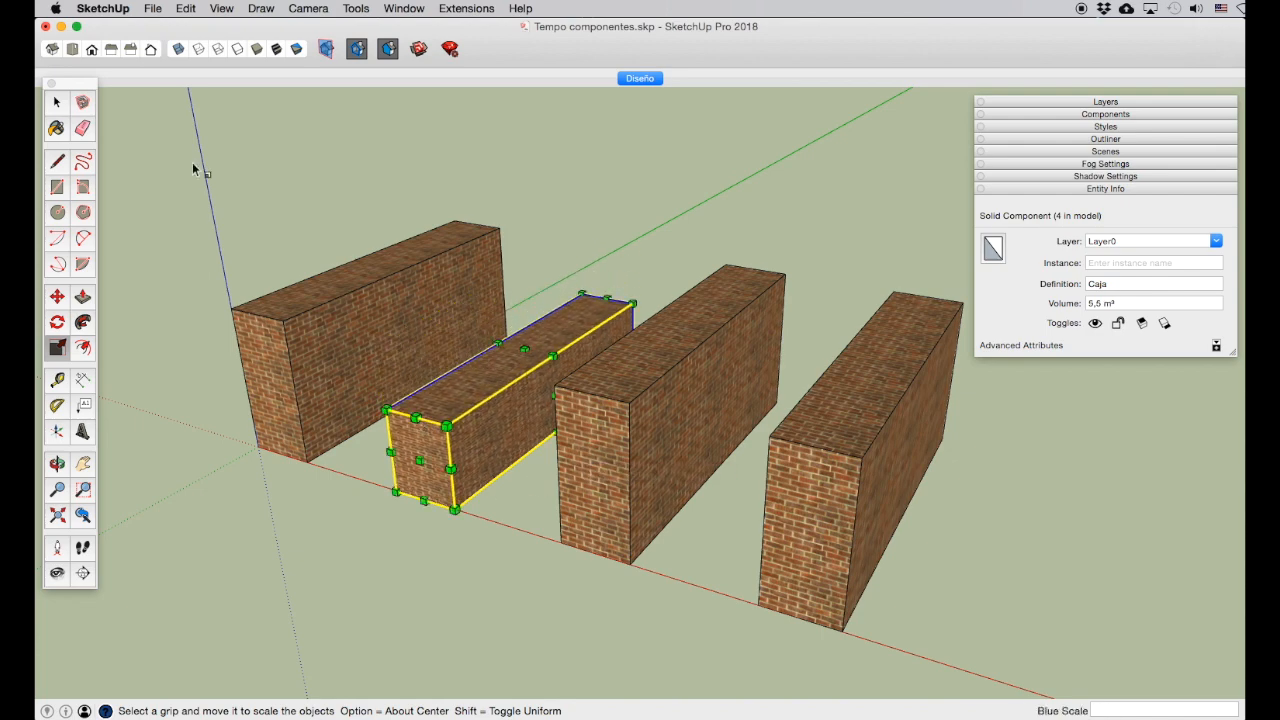
Step: Scale the third box along the green axis to about 0,42 by bringing its near end back
{"action": "left_click", "coordinate": [56, 103]}
{"action": "left_click", "coordinate": [630, 474]}
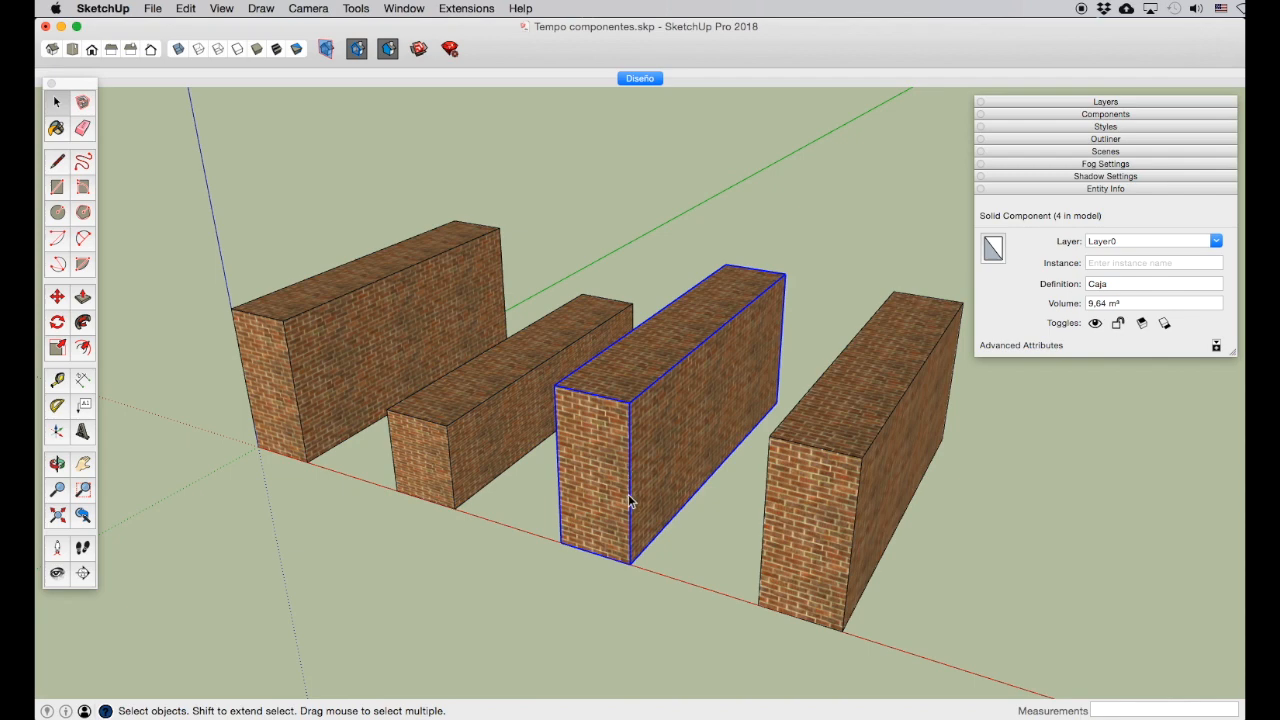
{"action": "left_click", "coordinate": [57, 348]}
{"action": "left_click_drag", "start_coordinate": [593, 475], "coordinate": [684, 372]}
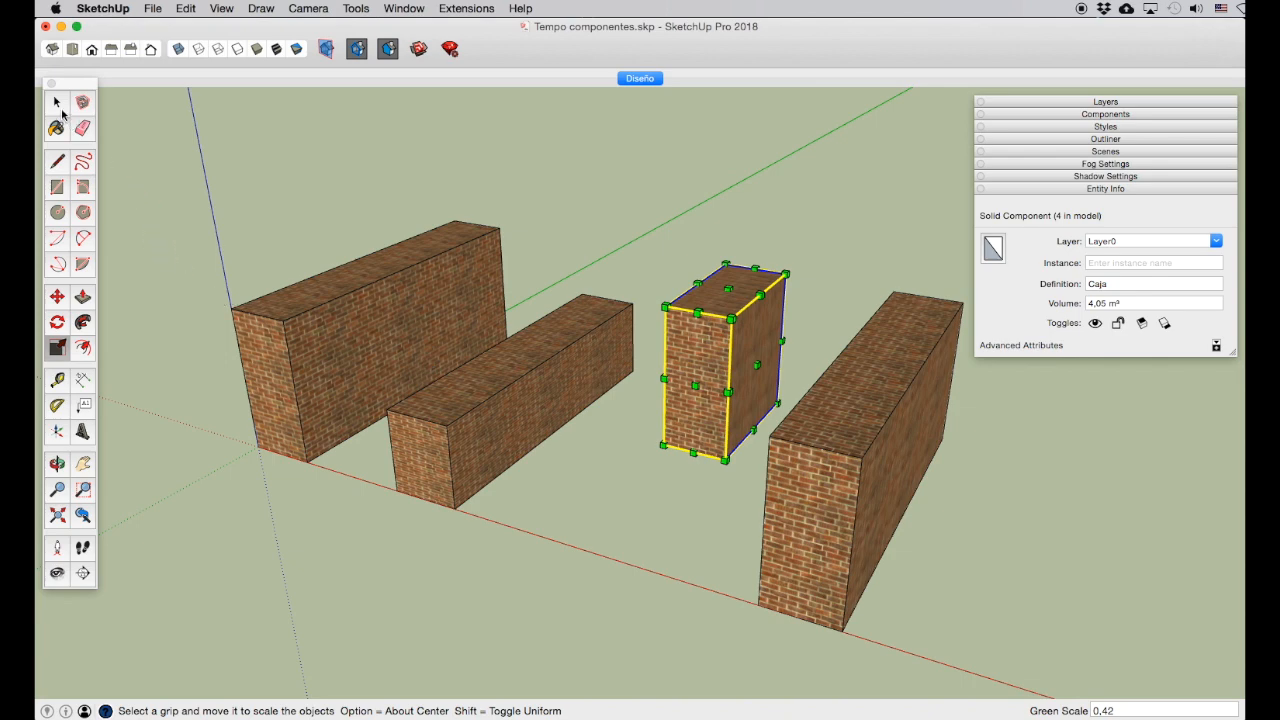
Step: Scale the fourth box much wider along the red axis and flatten it into a low slab, and clear the selection
{"action": "left_click", "coordinate": [56, 104]}
{"action": "left_click", "coordinate": [828, 436]}
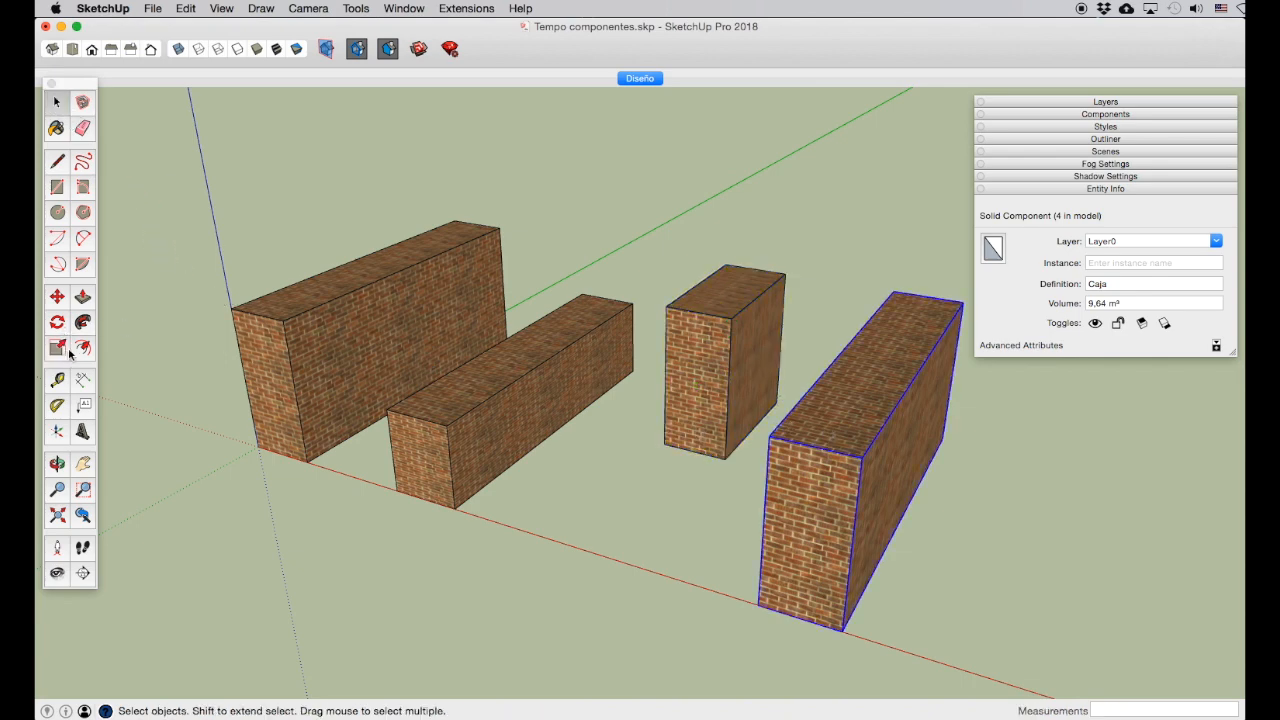
{"action": "left_click", "coordinate": [57, 348]}
{"action": "left_click_drag", "start_coordinate": [907, 458], "coordinate": [1080, 494]}
{"action": "left_click_drag", "start_coordinate": [962, 378], "coordinate": [937, 497]}
{"action": "left_click", "coordinate": [56, 101]}
{"action": "left_click", "coordinate": [550, 275]}
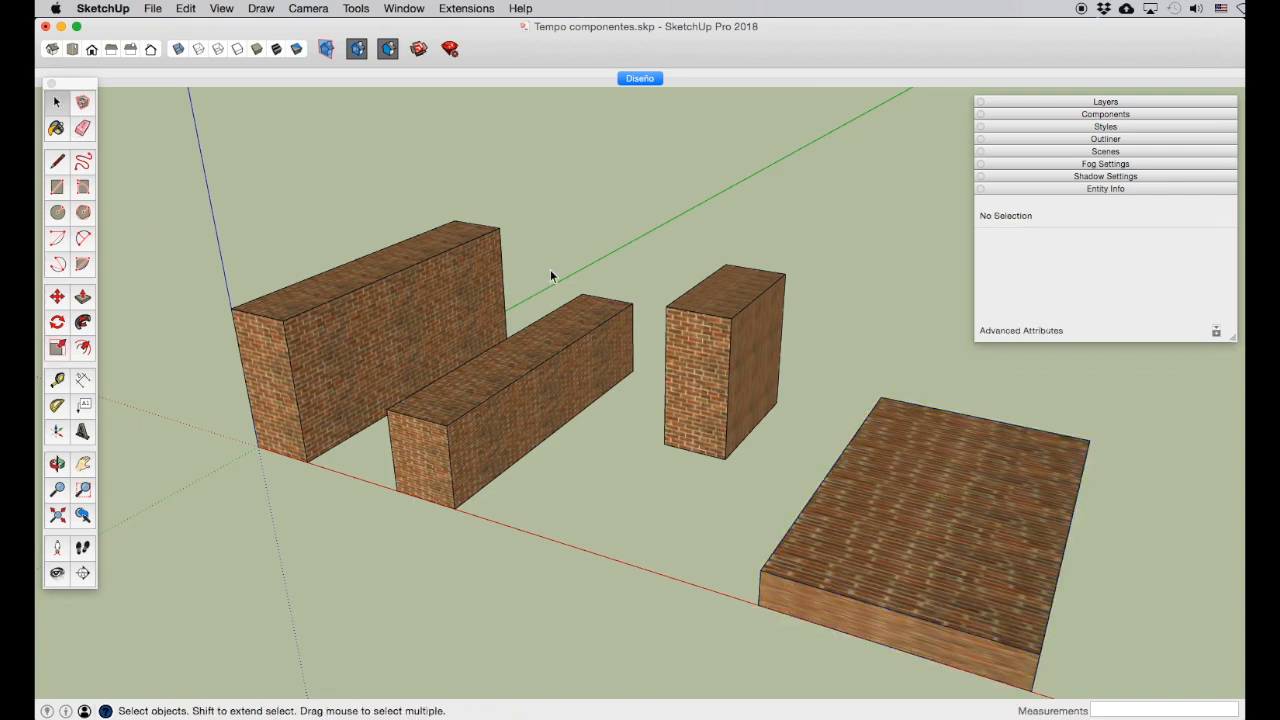
Step: Edit the first box's component by moving its long top front edge inward about 0,25 m, and leave the component
{"action": "left_click", "coordinate": [386, 316]}
{"action": "double_click", "coordinate": [383, 316]}
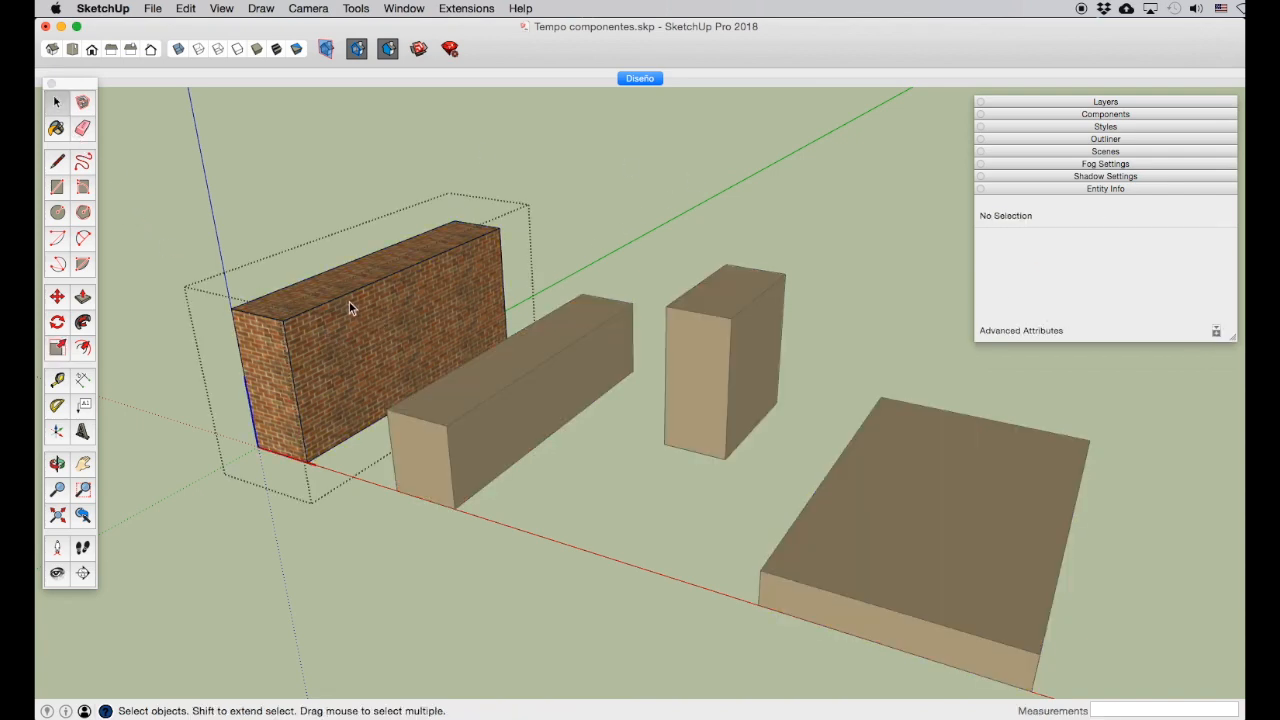
{"action": "left_click", "coordinate": [348, 298]}
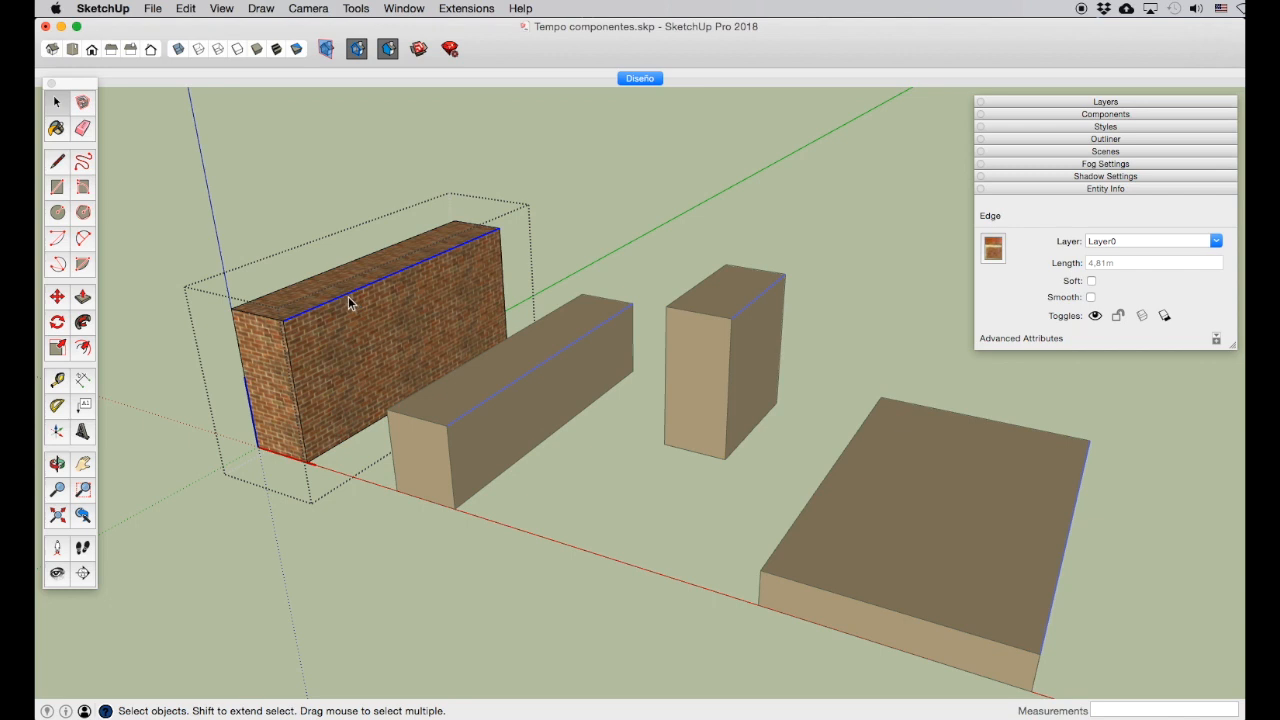
{"action": "left_click", "coordinate": [57, 296]}
{"action": "left_click", "coordinate": [284, 320]}
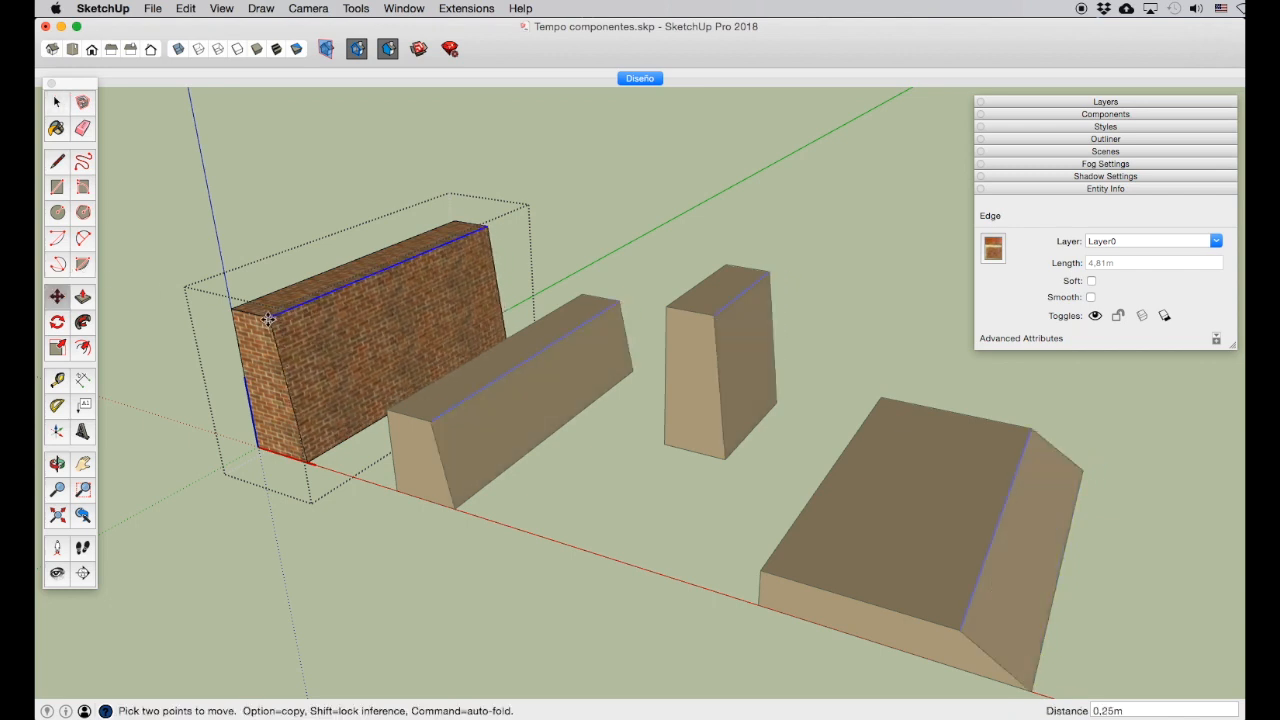
{"action": "key", "text": "Escape"}
{"action": "left_click", "coordinate": [56, 103]}
{"action": "left_click", "coordinate": [574, 170]}
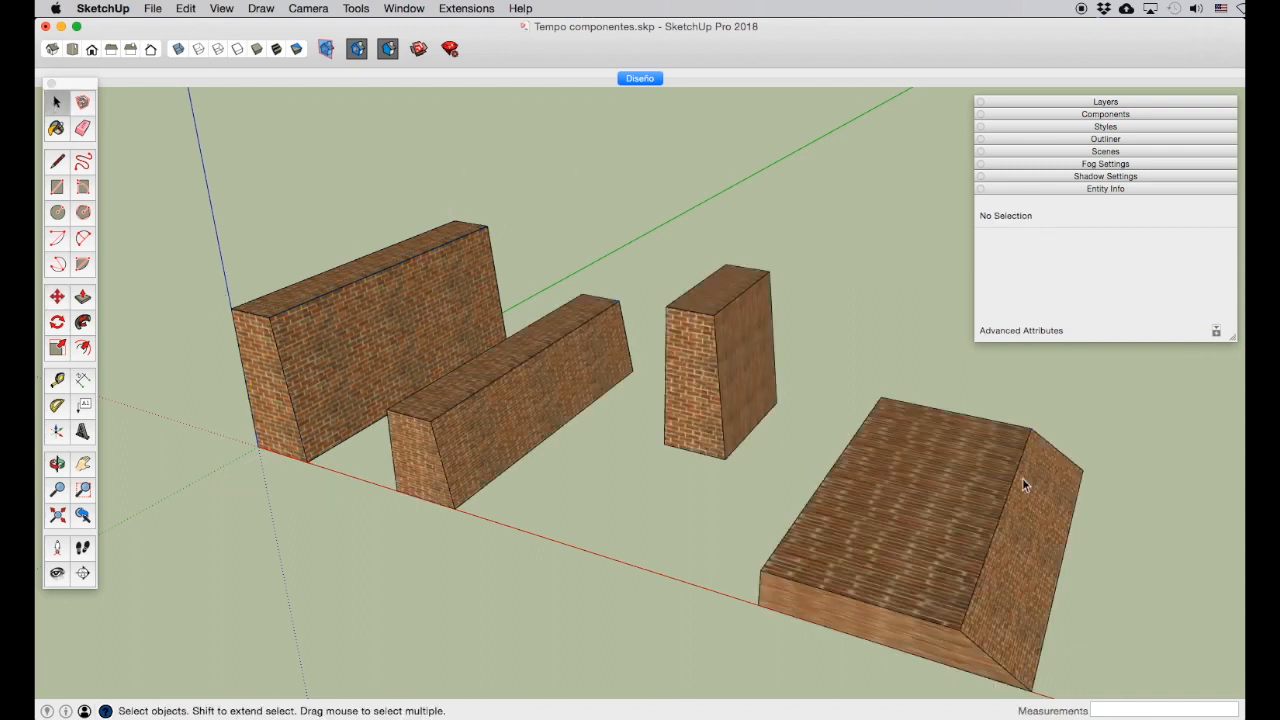
Step: Open the first box's component for editing again
{"action": "left_click", "coordinate": [83, 463]}
{"action": "left_click_drag", "start_coordinate": [484, 439], "coordinate": [449, 411]}
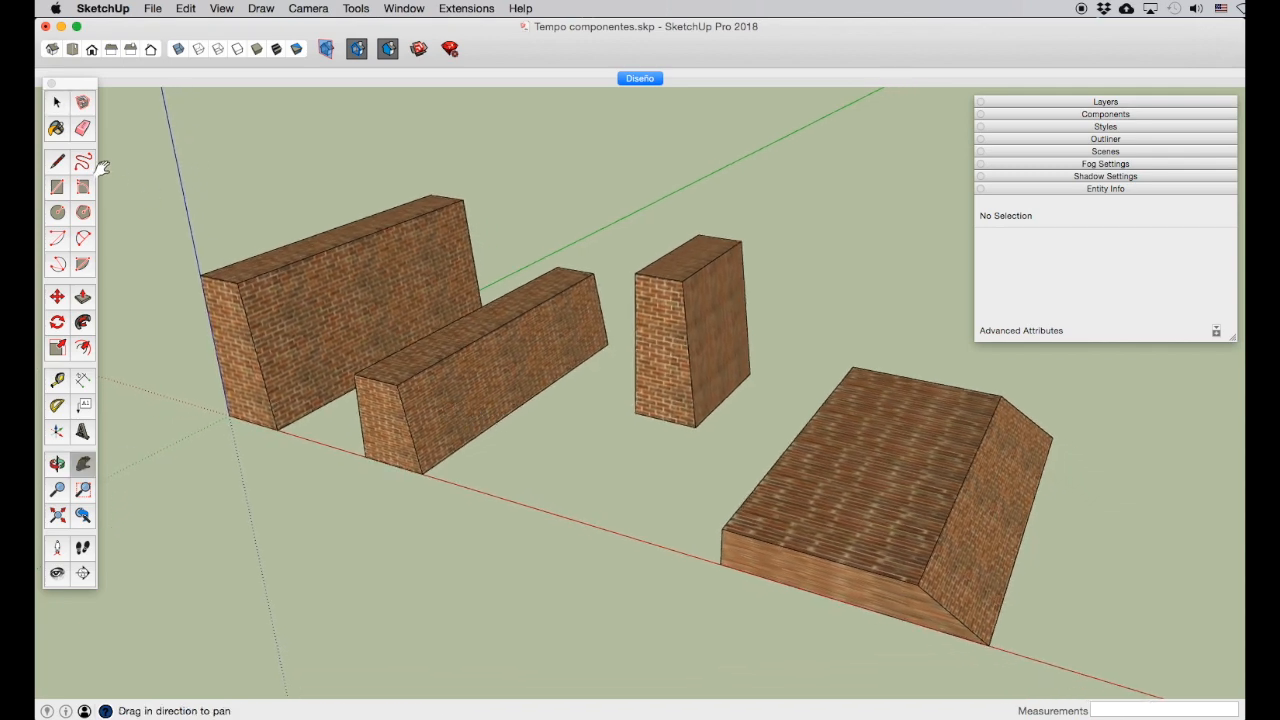
{"action": "left_click", "coordinate": [56, 101]}
{"action": "left_click", "coordinate": [334, 294]}
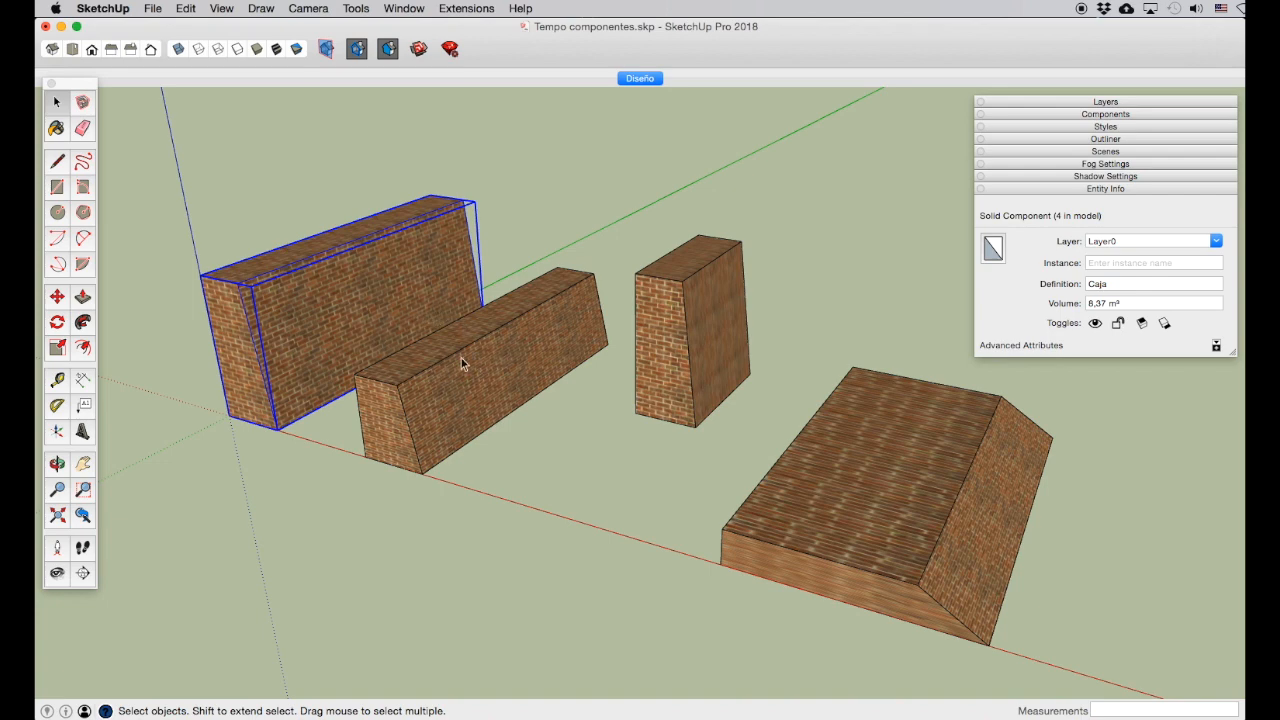
{"action": "double_click", "coordinate": [276, 304]}
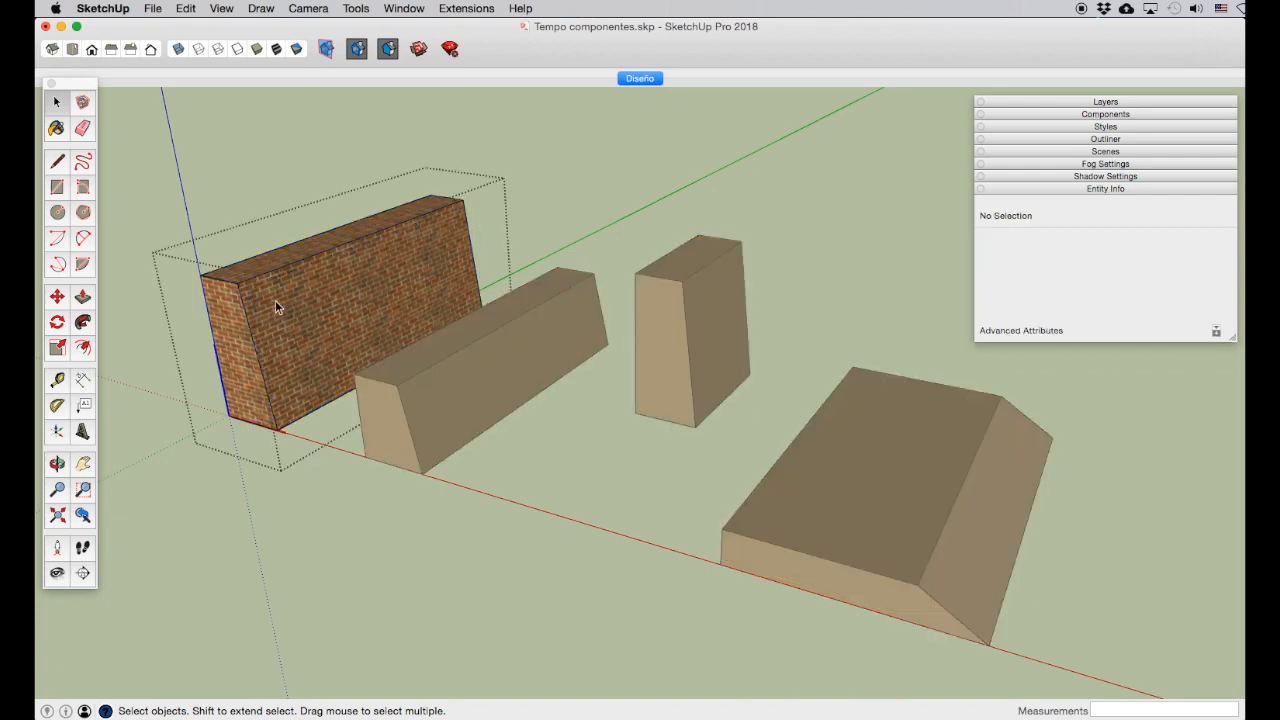
Step: Paint all the connected geometry of the first box pale yellow from the Colors collection, leave the component and close the materials window
{"action": "right_click", "coordinate": [332, 297]}
{"action": "mouse_move", "coordinate": [400, 355]}
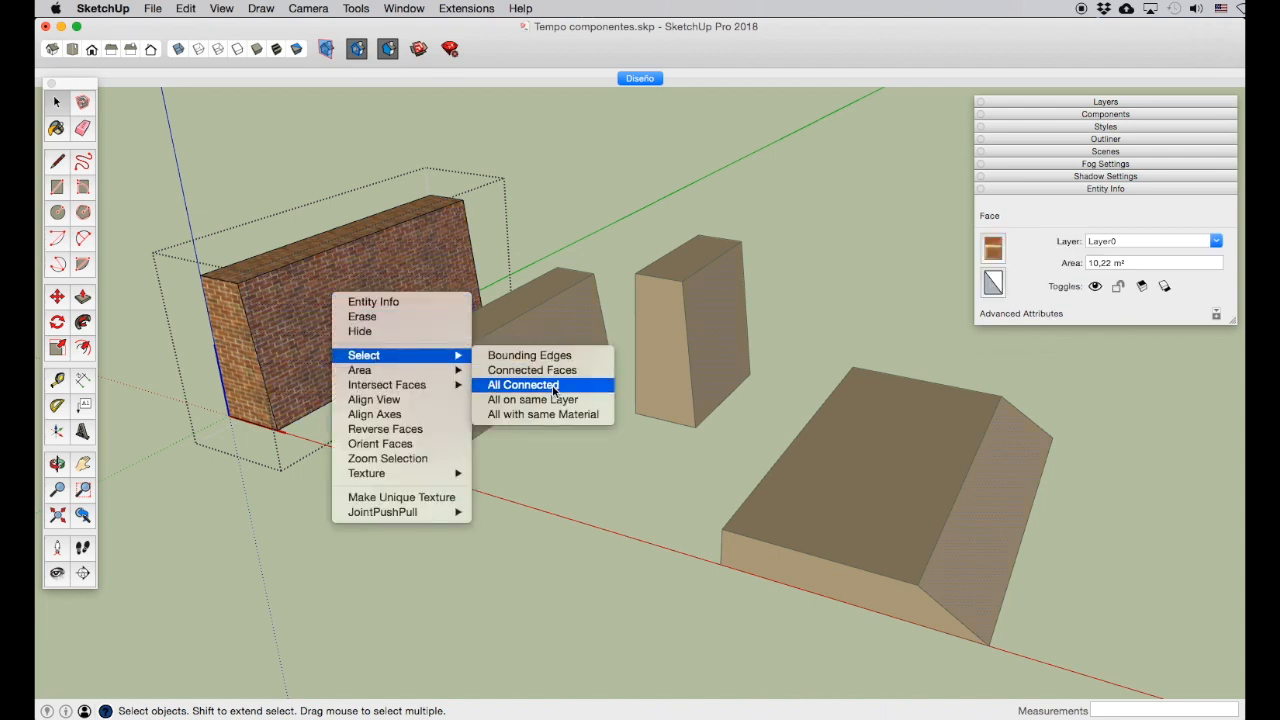
{"action": "left_click", "coordinate": [523, 385]}
{"action": "left_click", "coordinate": [56, 128]}
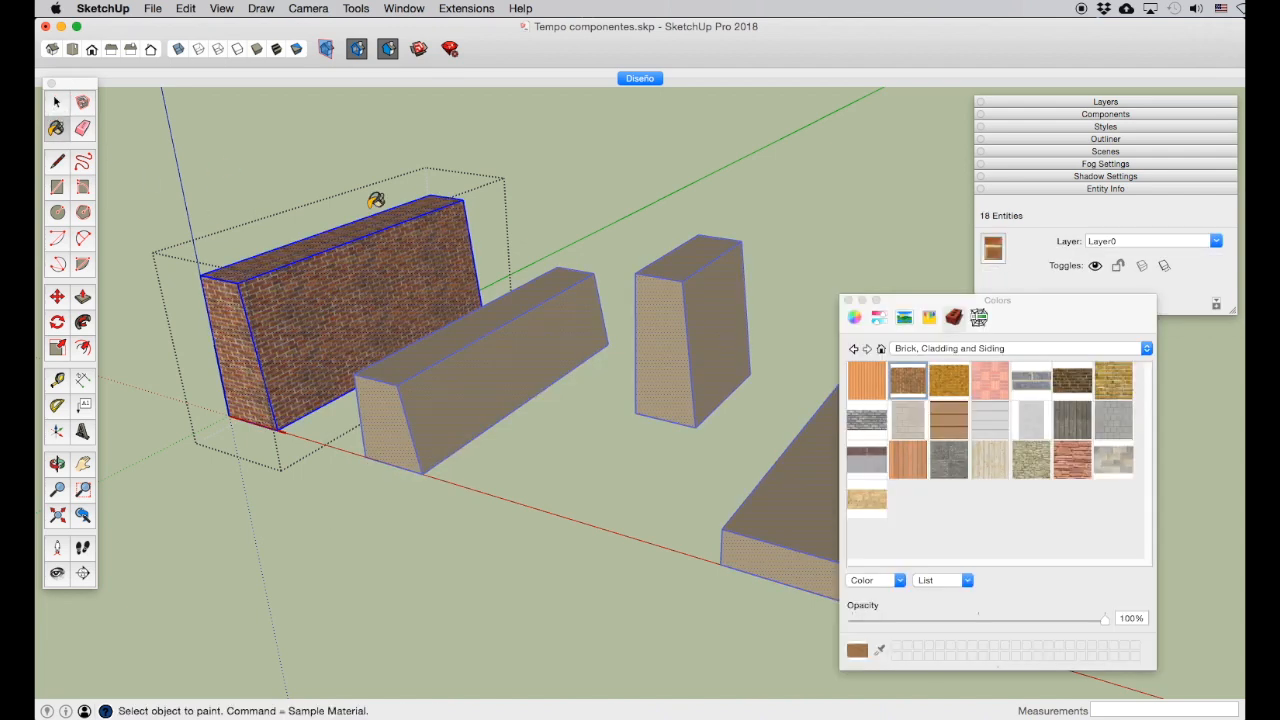
{"action": "left_click", "coordinate": [926, 349]}
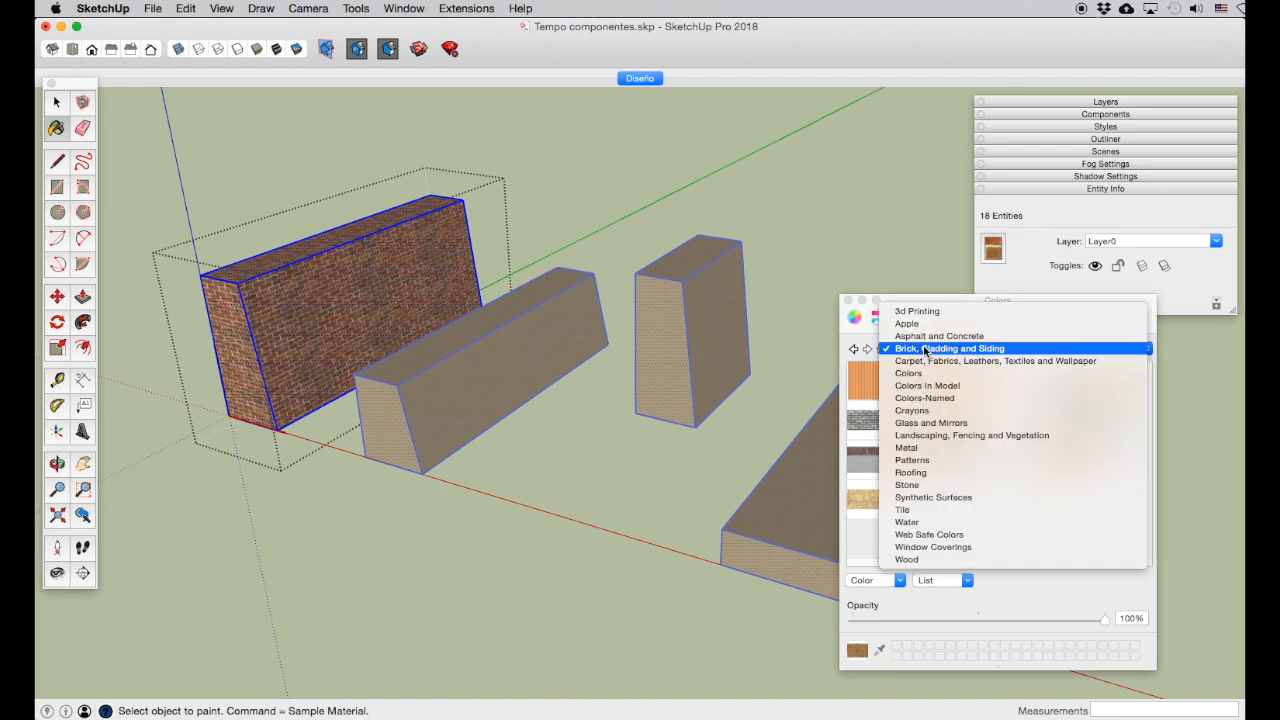
{"action": "left_click", "coordinate": [927, 374]}
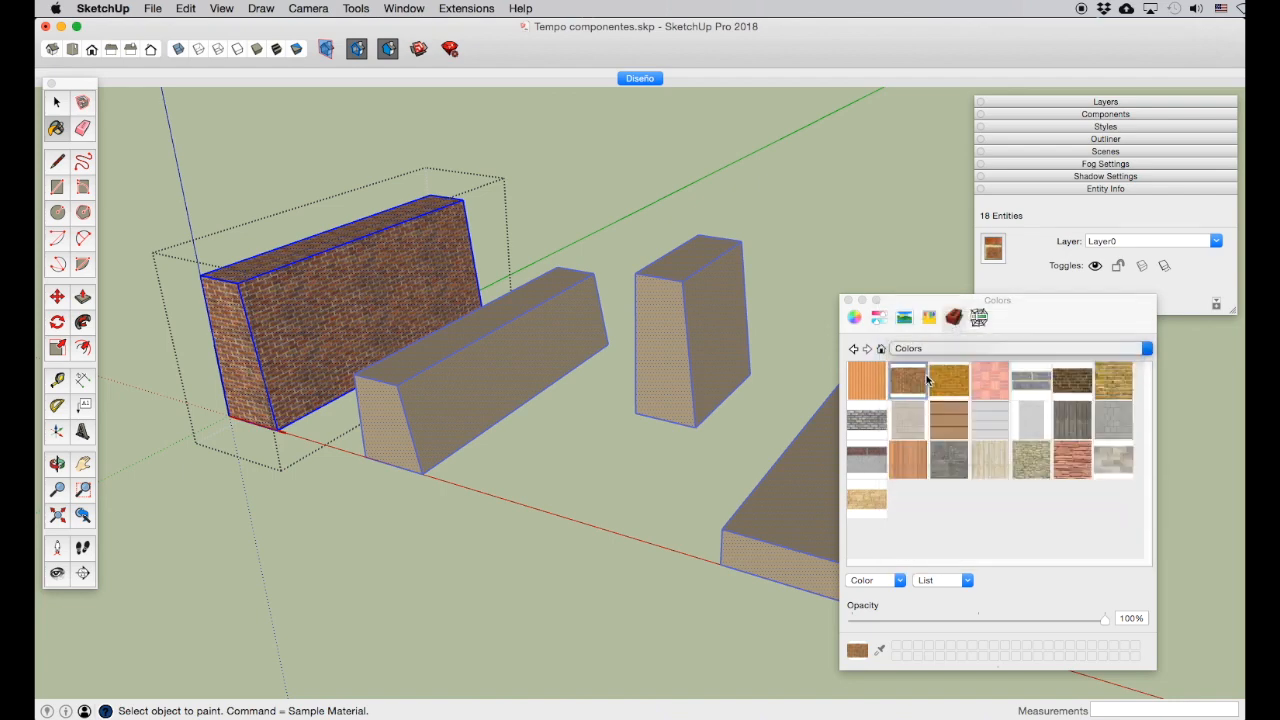
{"action": "scroll", "coordinate": [1044, 508], "scroll_direction": "down", "scroll_amount": 1}
{"action": "left_click", "coordinate": [1038, 500]}
{"action": "left_click", "coordinate": [342, 278]}
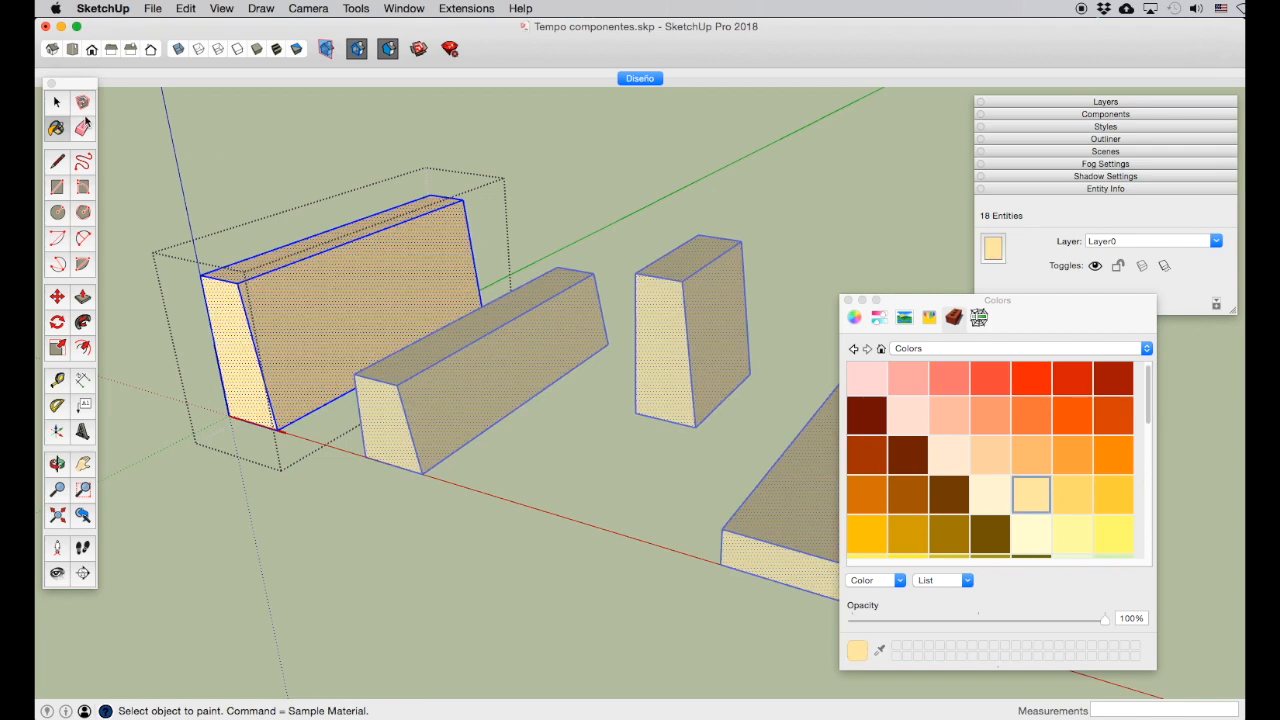
{"action": "left_click", "coordinate": [57, 101]}
{"action": "left_click", "coordinate": [539, 149]}
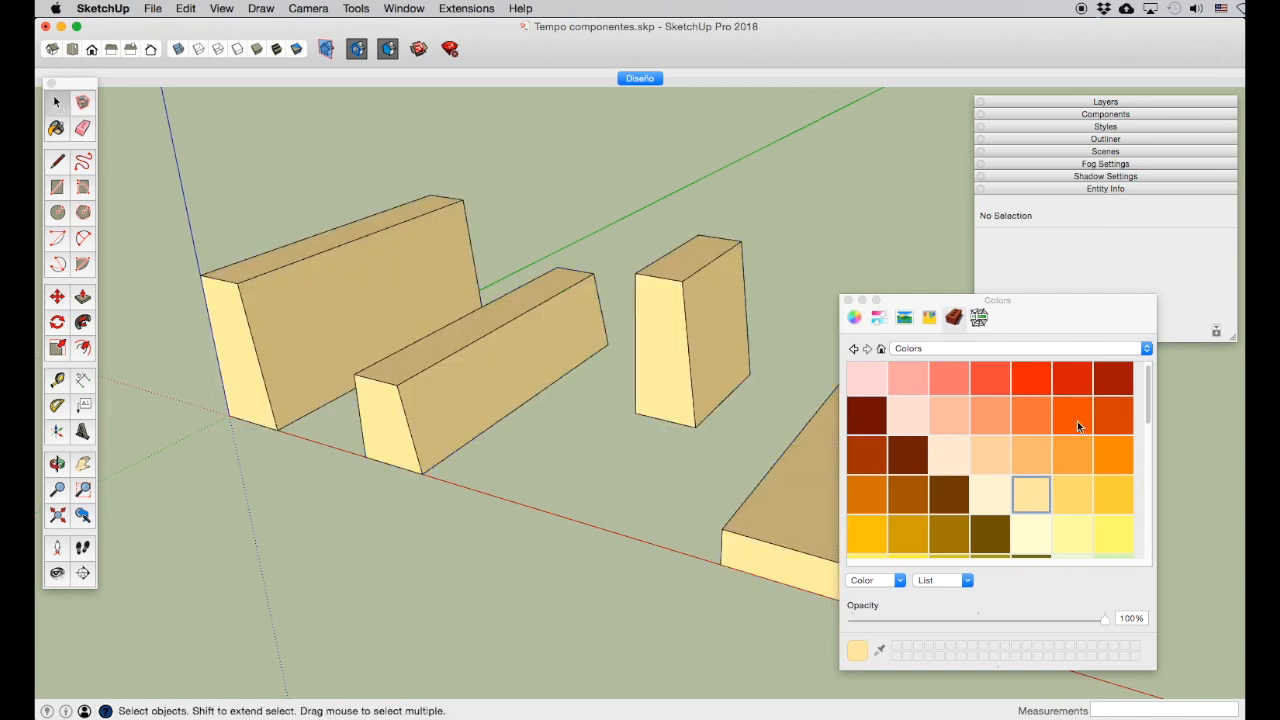
{"action": "left_click", "coordinate": [848, 300]}
Step: Scale the second box further down along the blue axis into a lower bar, and clear the selection
{"action": "left_click", "coordinate": [822, 463]}
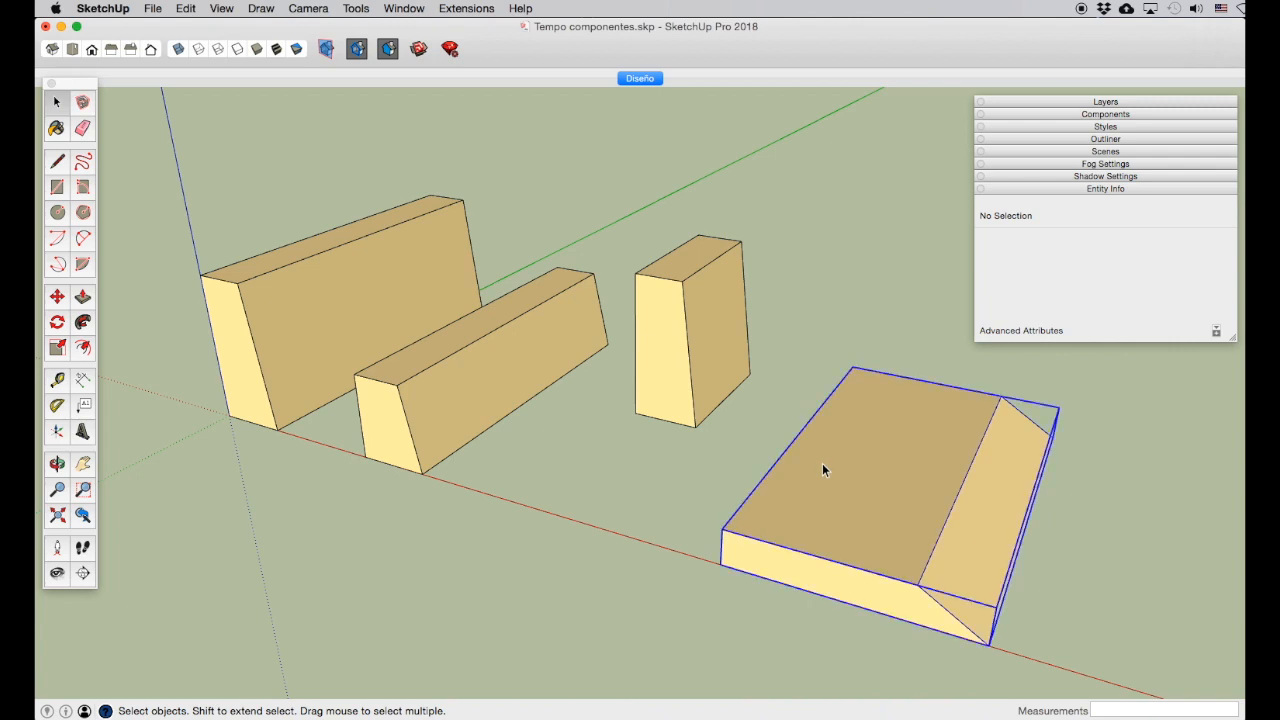
{"action": "left_click", "coordinate": [416, 422]}
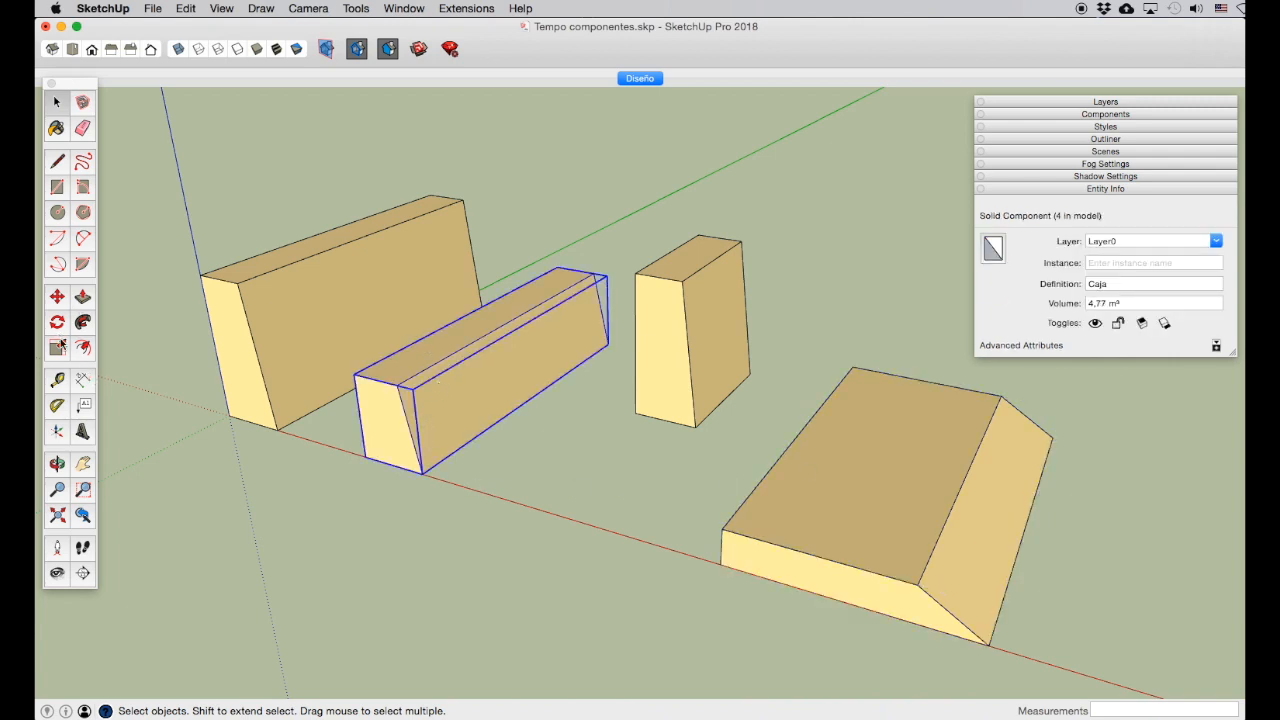
{"action": "left_click", "coordinate": [57, 347]}
{"action": "left_click_drag", "start_coordinate": [496, 318], "coordinate": [498, 348]}
{"action": "left_click", "coordinate": [59, 101]}
{"action": "left_click", "coordinate": [655, 228]}
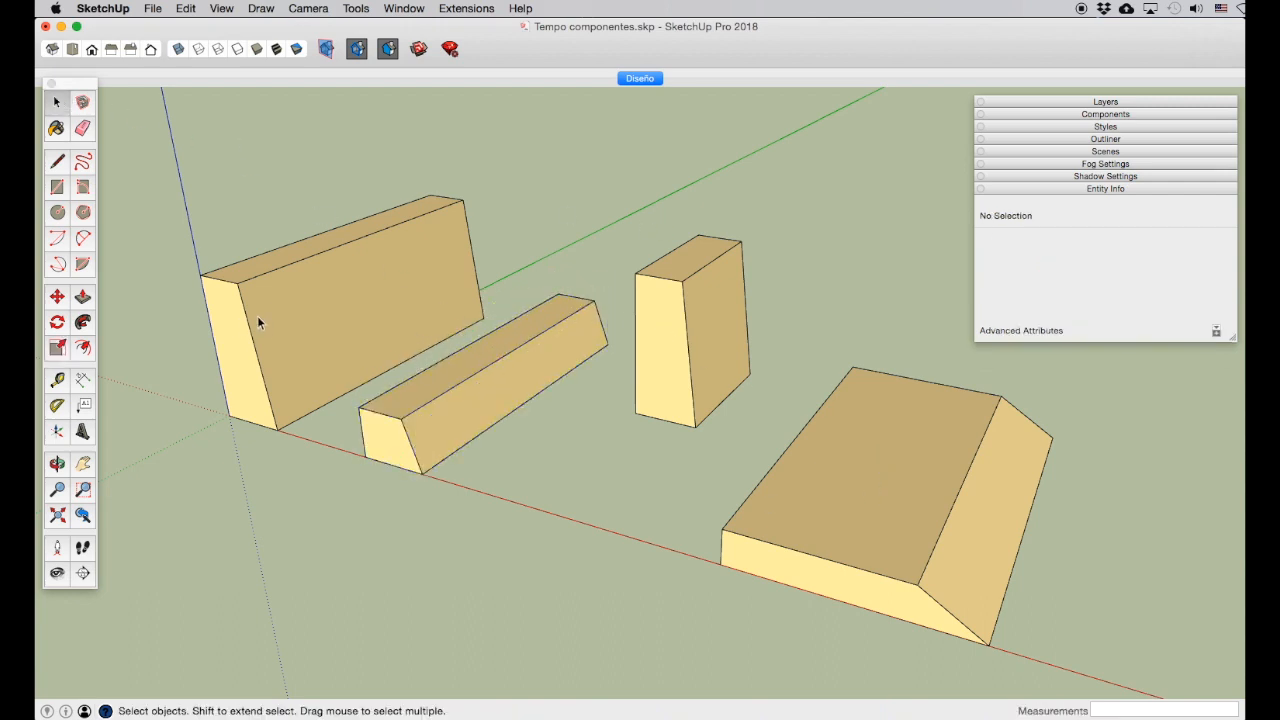
Step: Open the second box for editing, paint its sloped long face with the grey brick texture from Brick, Cladding and Siding, and leave the component
{"action": "left_click", "coordinate": [435, 414]}
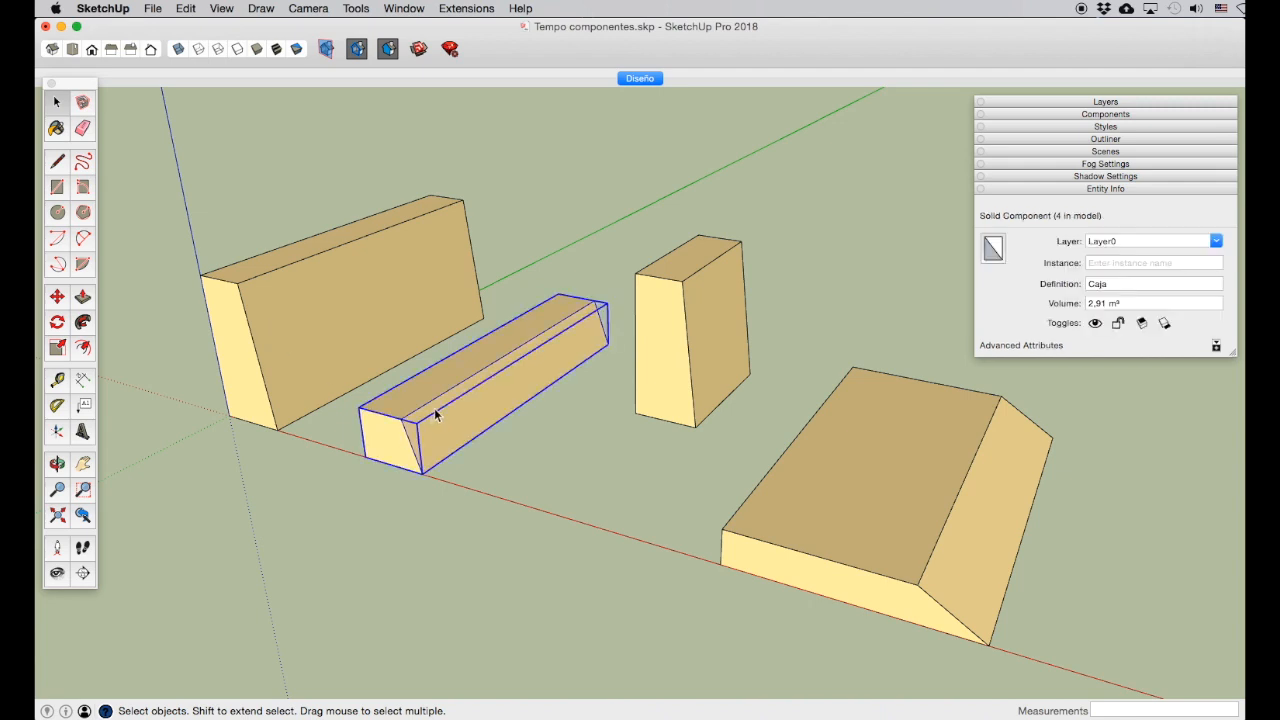
{"action": "double_click", "coordinate": [435, 414]}
{"action": "left_click", "coordinate": [432, 414]}
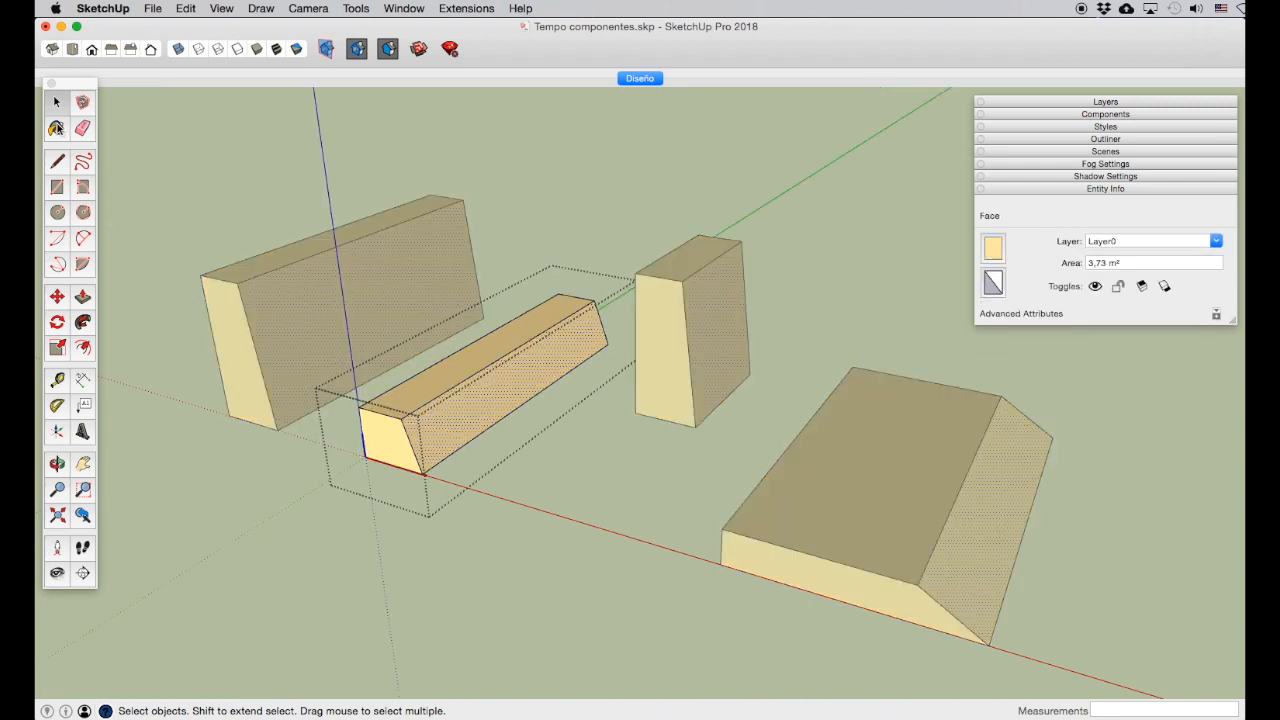
{"action": "left_click", "coordinate": [57, 128]}
{"action": "left_click", "coordinate": [937, 348]}
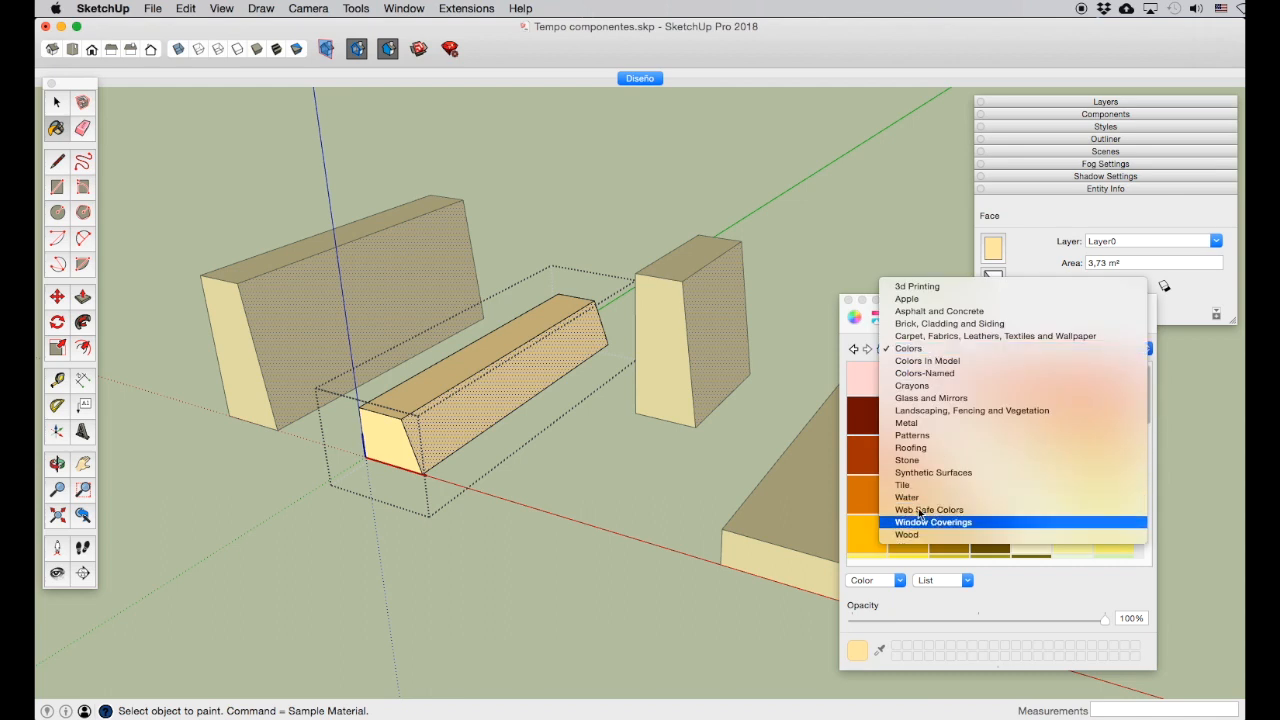
{"action": "left_click", "coordinate": [934, 324]}
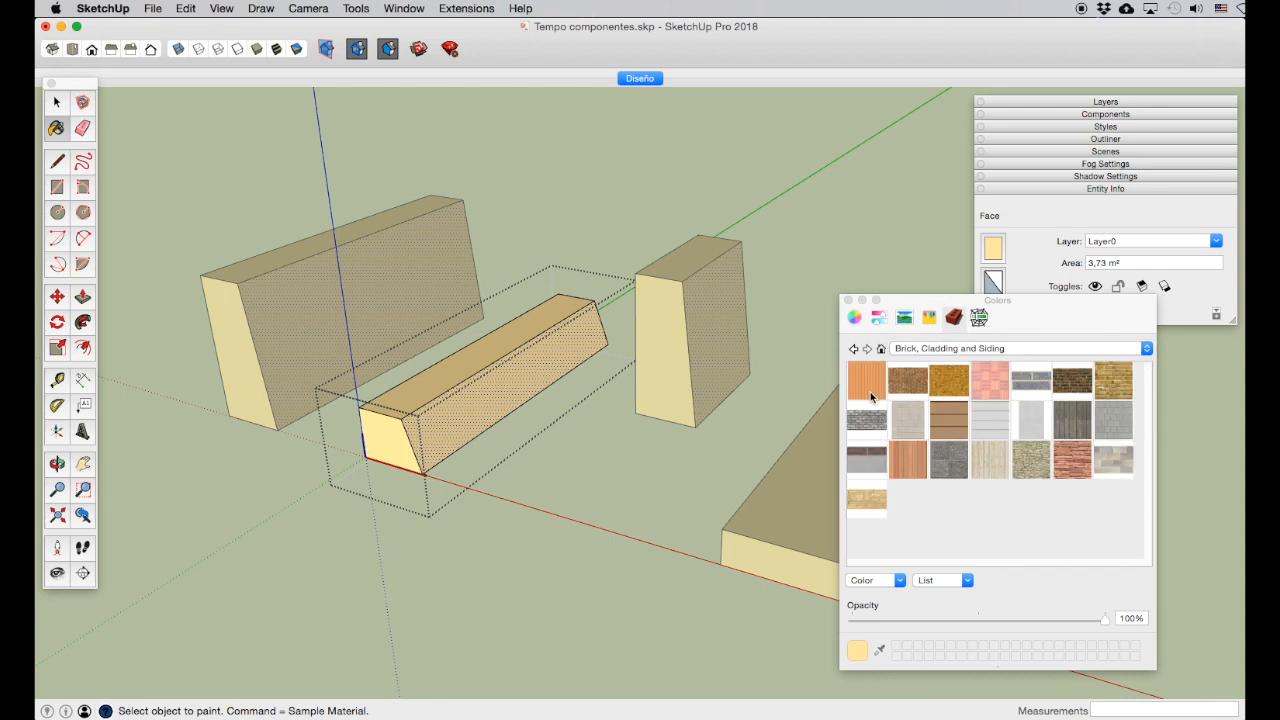
{"action": "left_click", "coordinate": [870, 425]}
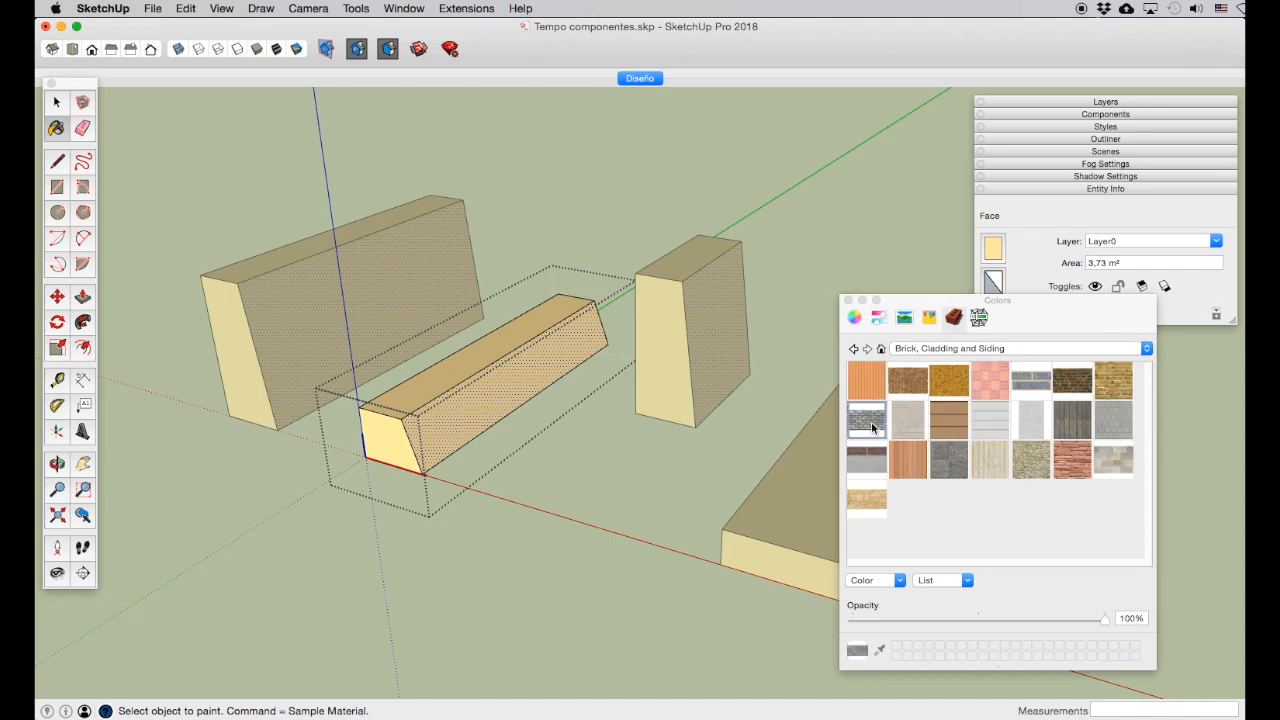
{"action": "left_click", "coordinate": [512, 388]}
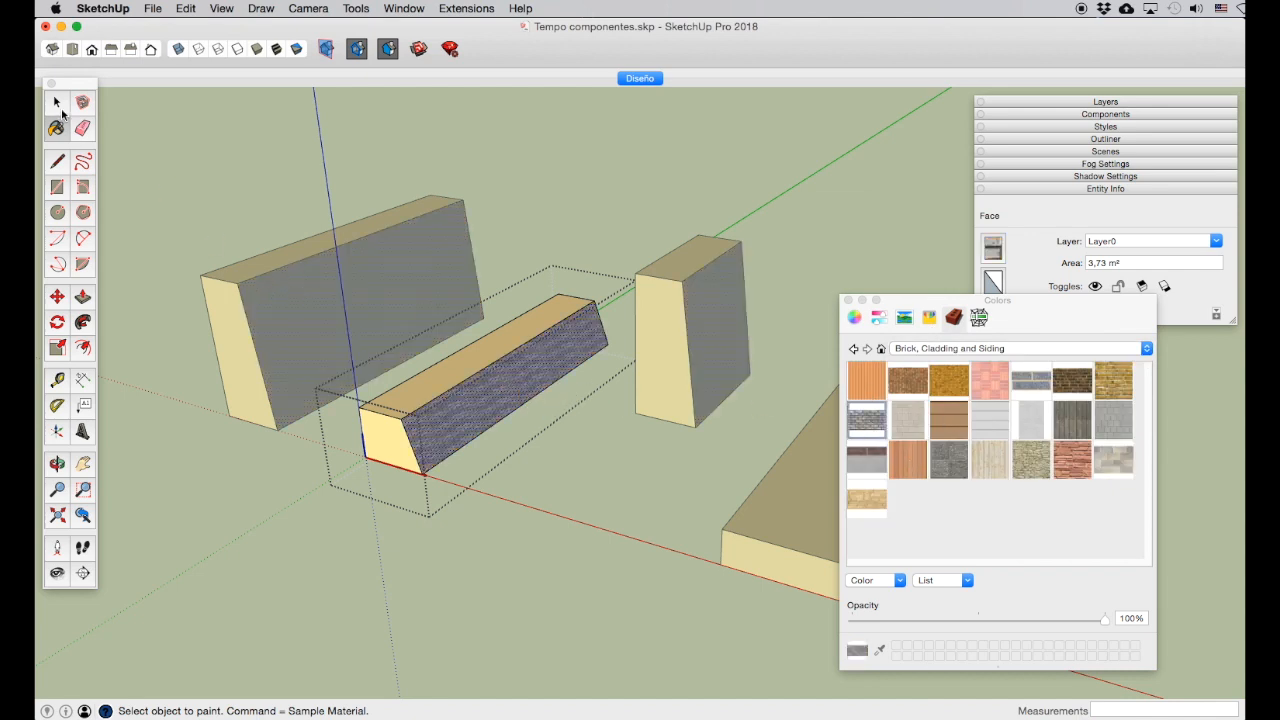
{"action": "key", "text": "space"}
{"action": "left_click", "coordinate": [487, 187]}
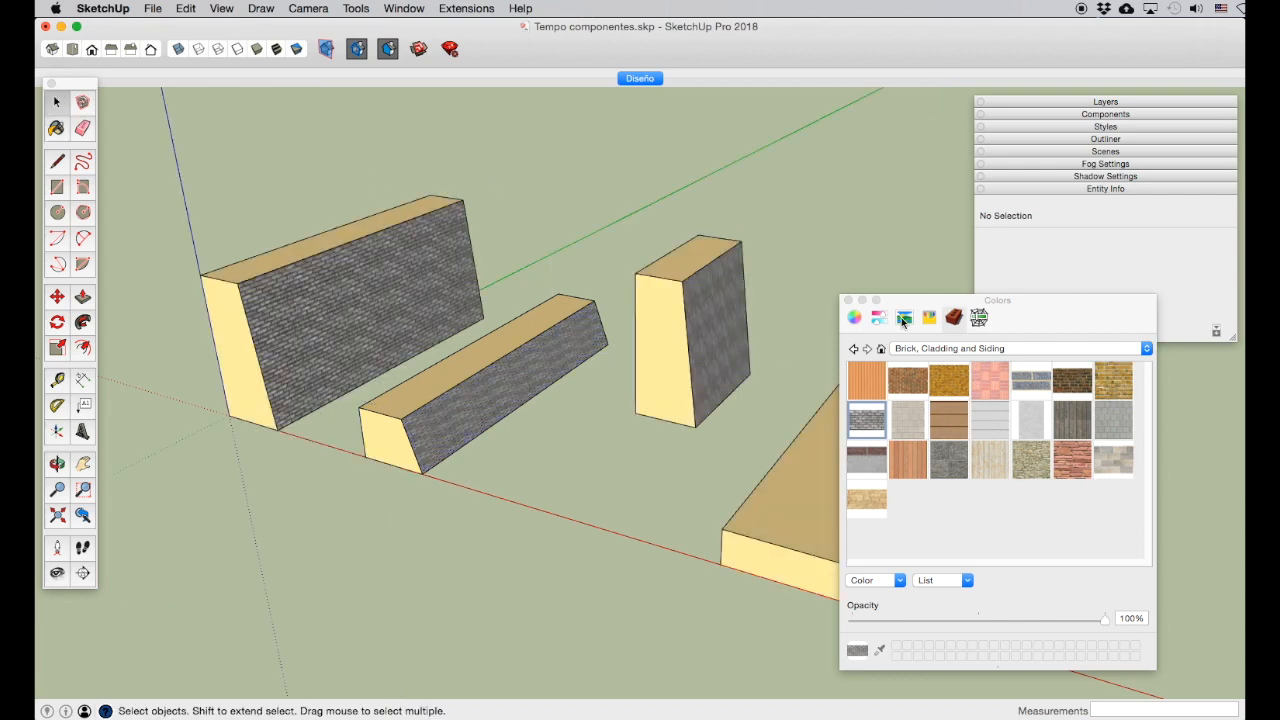
Step: Close the materials window
{"action": "left_click", "coordinate": [846, 300]}
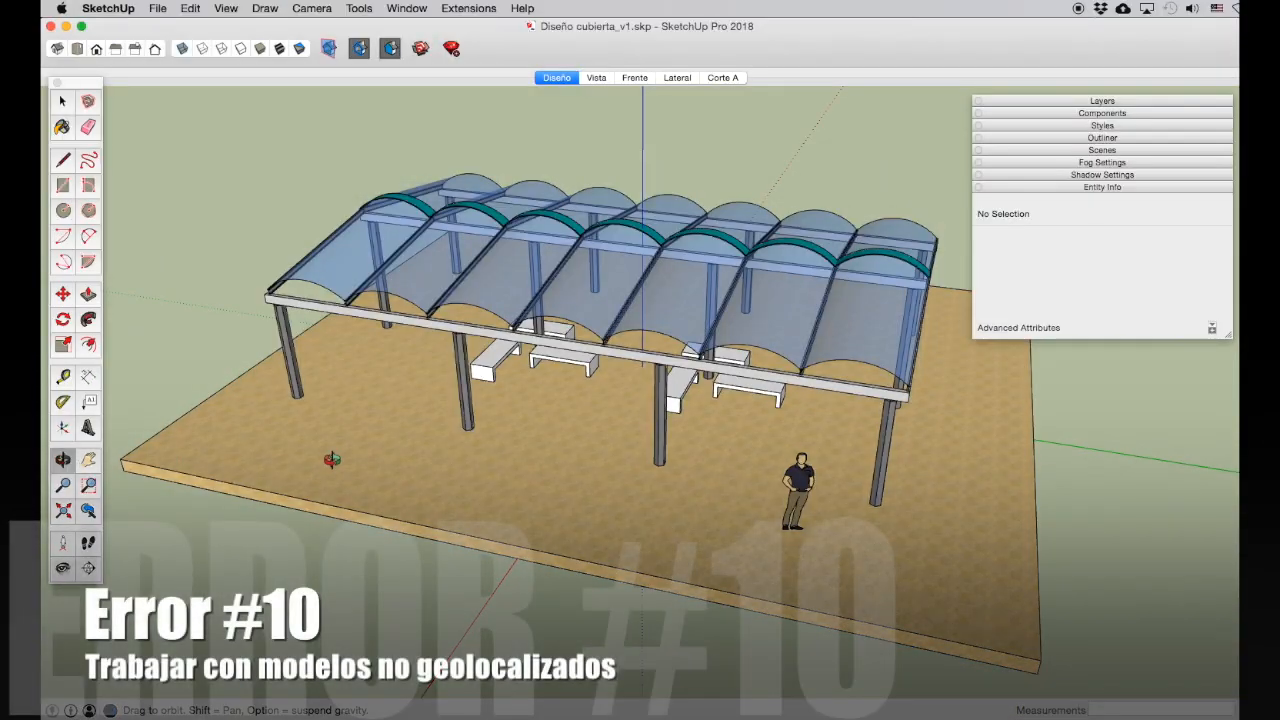
Step: Turn on shadows for the vaulted roof model and vary their date and time, finishing at 12:30 PM on 05/31
{"action": "left_click_drag", "start_coordinate": [332, 459], "coordinate": [369, 500]}
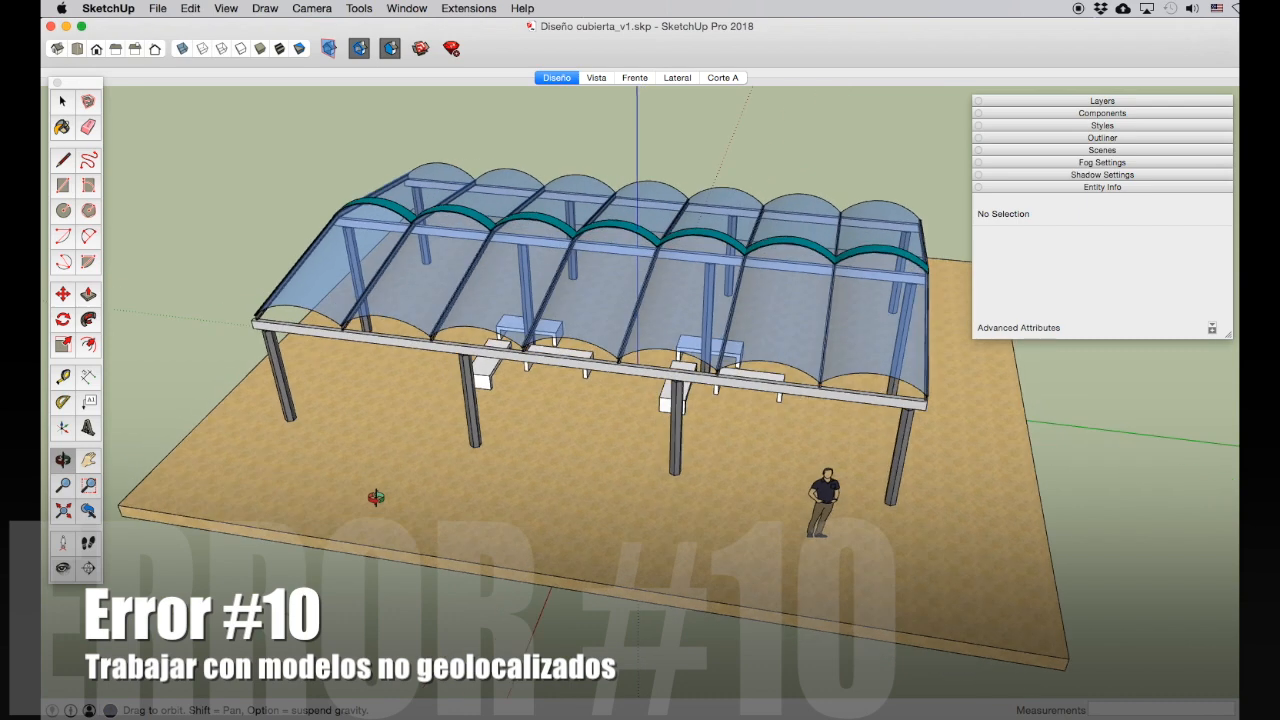
{"action": "left_click", "coordinate": [88, 459]}
{"action": "left_click_drag", "start_coordinate": [449, 449], "coordinate": [408, 451]}
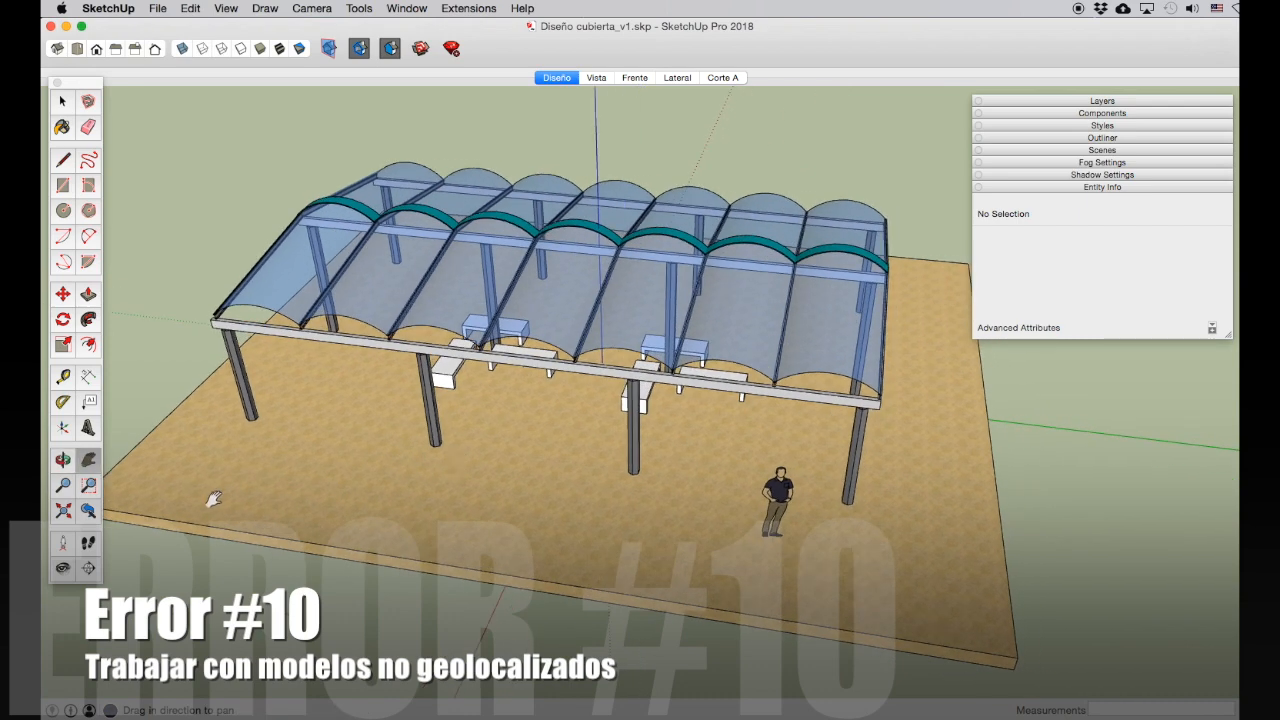
{"action": "left_click", "coordinate": [1113, 178]}
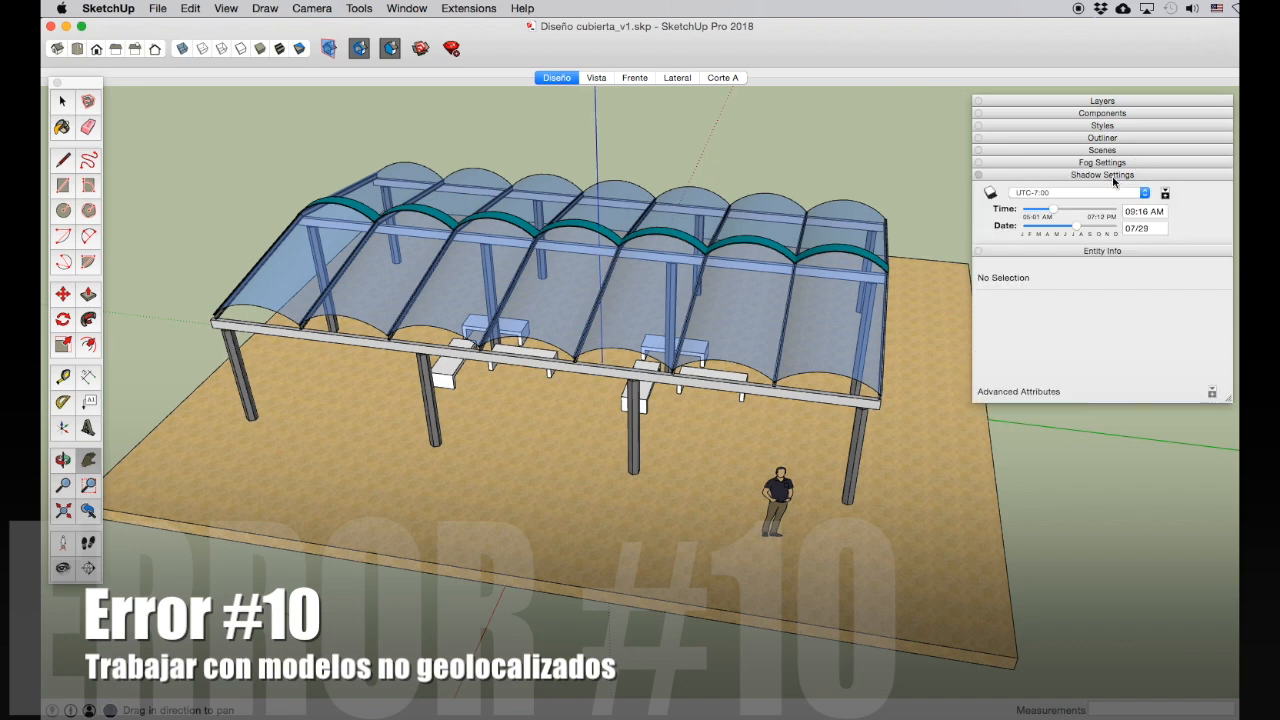
{"action": "left_click", "coordinate": [990, 194]}
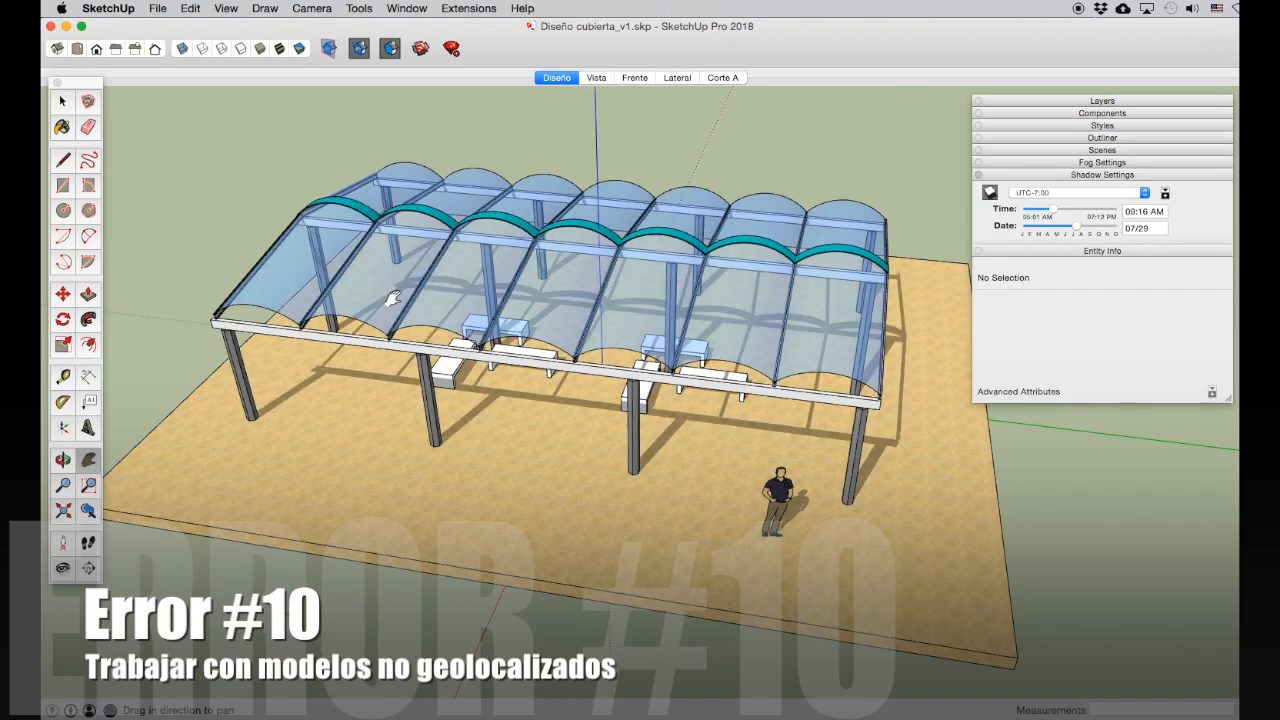
{"action": "key", "text": "space"}
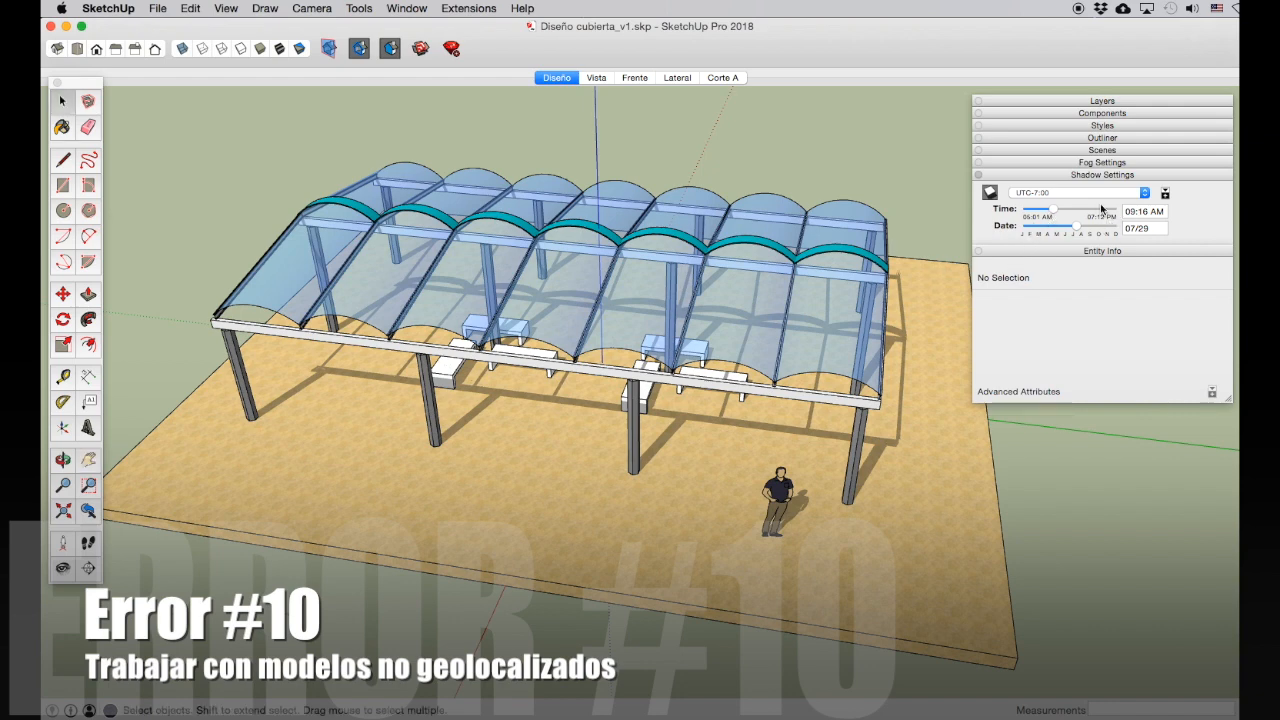
{"action": "left_click_drag", "start_coordinate": [1054, 210], "coordinate": [1042, 233]}
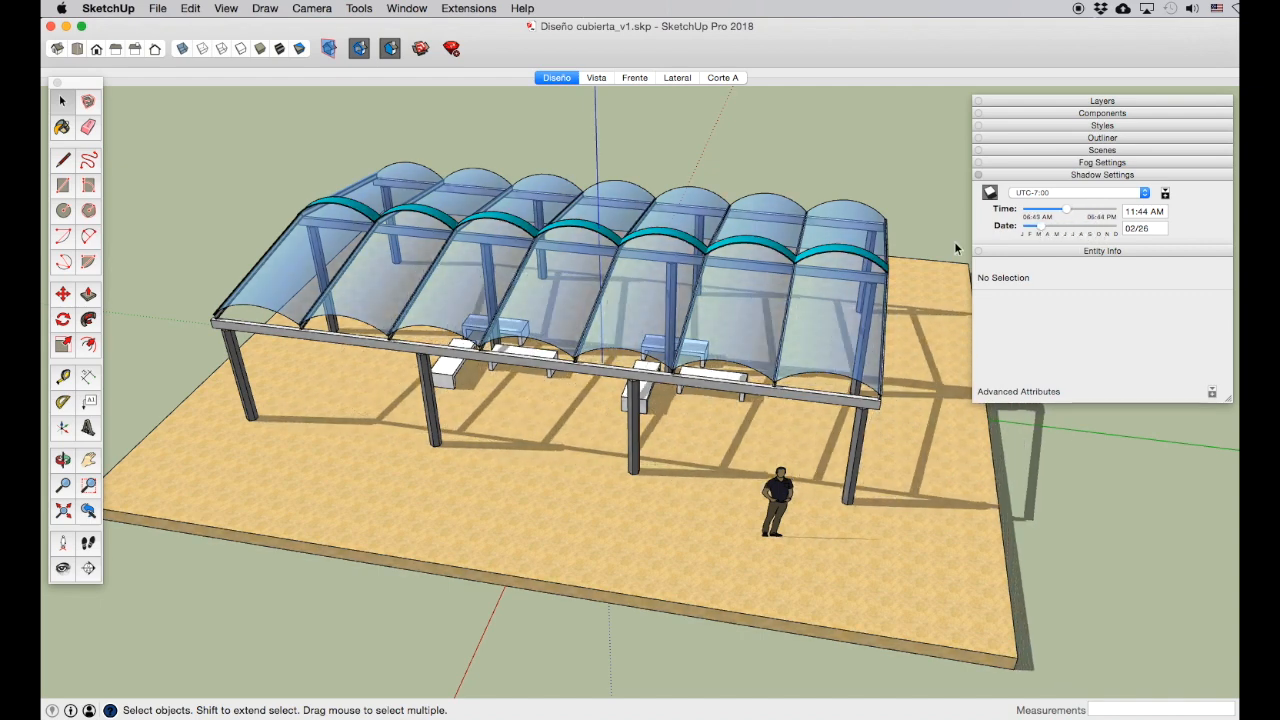
{"action": "left_click_drag", "start_coordinate": [1042, 232], "coordinate": [1072, 215]}
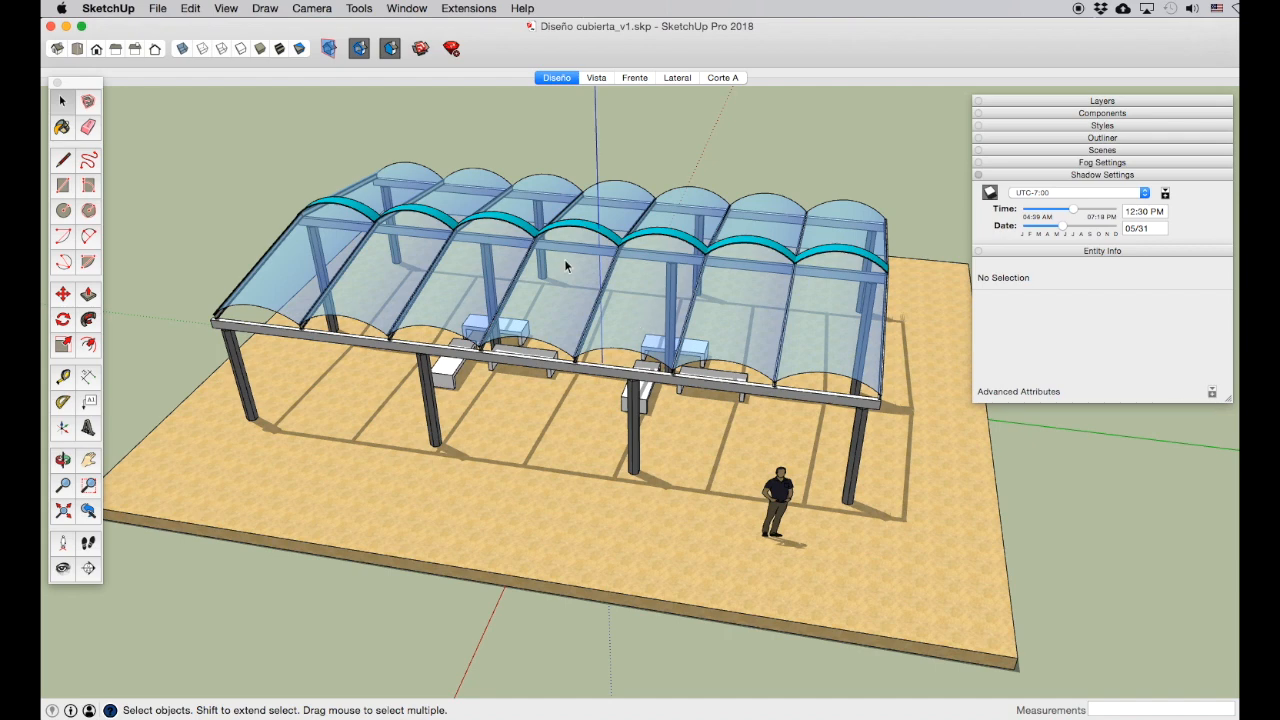
Step: Open the model information and check the model's Geo-location settings
{"action": "left_click", "coordinate": [462, 7]}
{"action": "mouse_move", "coordinate": [425, 7]}
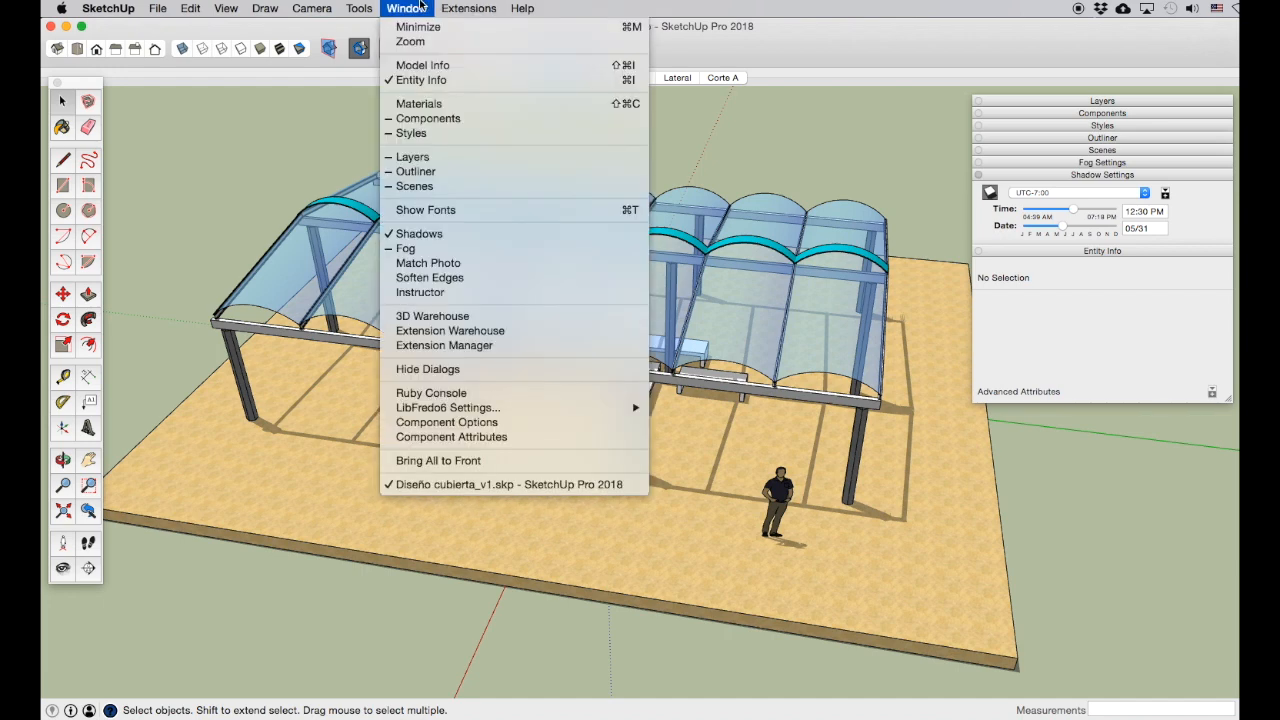
{"action": "left_click", "coordinate": [426, 67]}
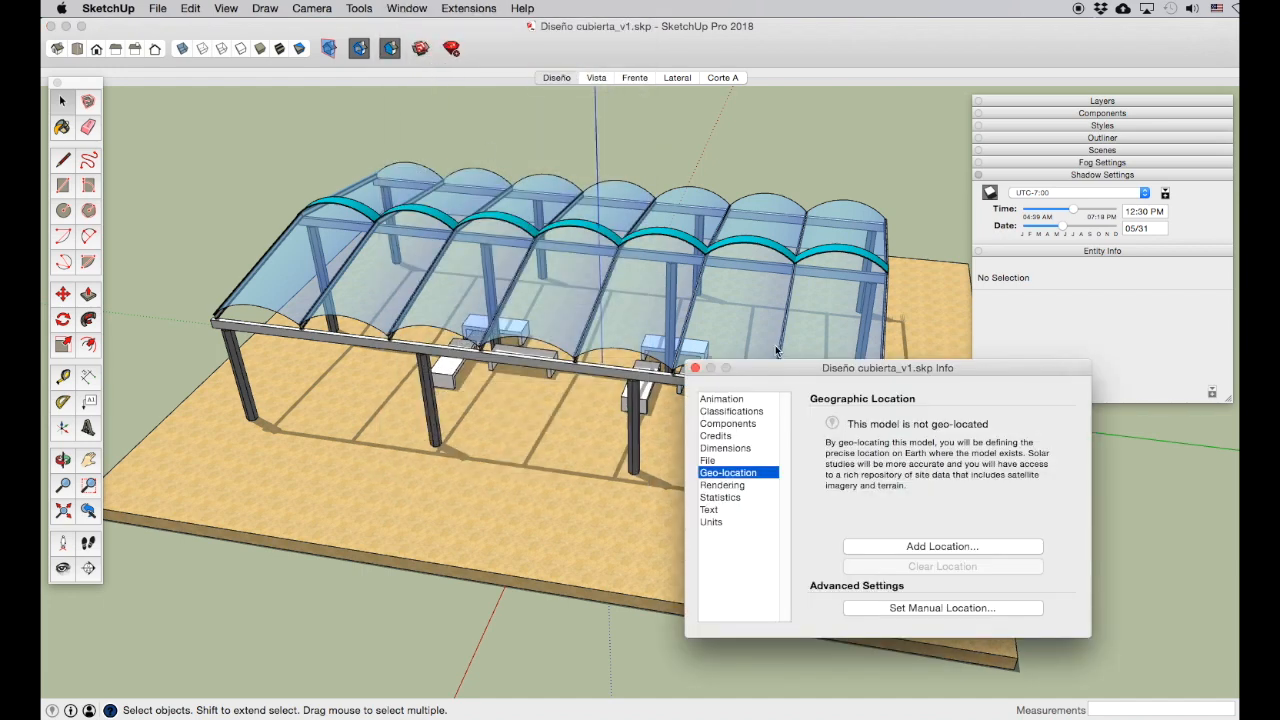
{"action": "left_click_drag", "start_coordinate": [799, 372], "coordinate": [587, 264]}
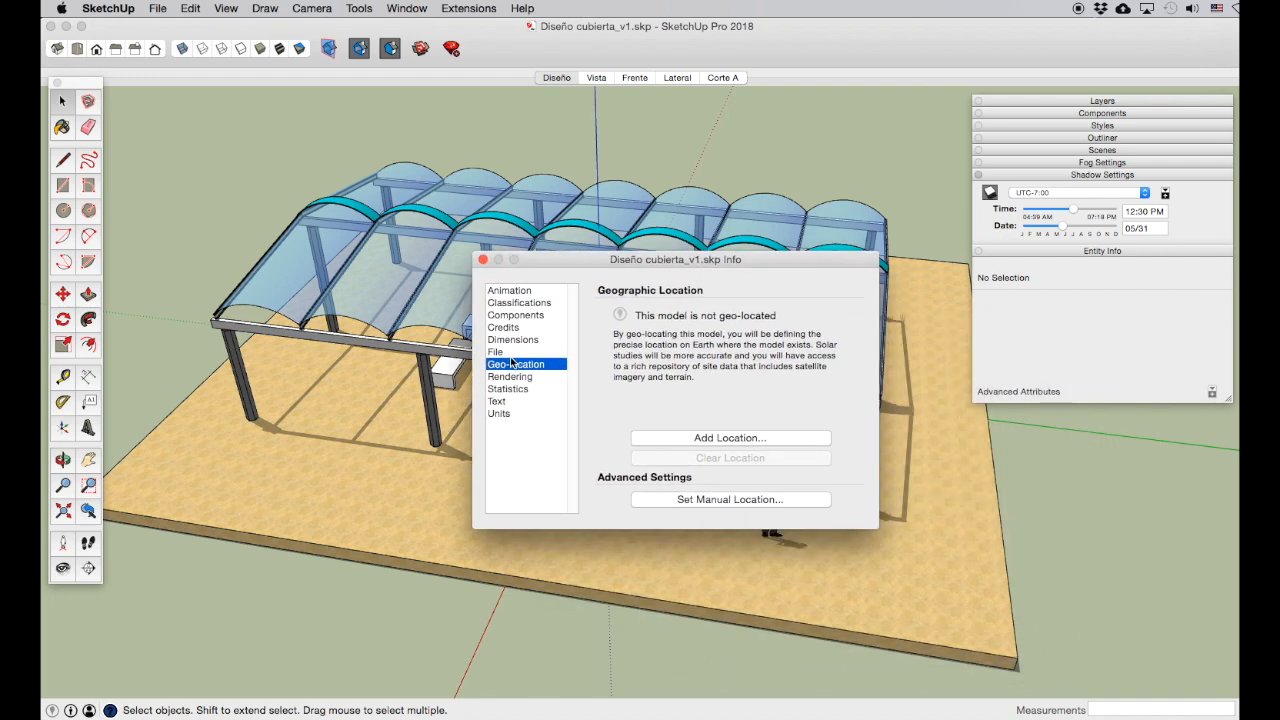
{"action": "left_click", "coordinate": [518, 302]}
{"action": "left_click", "coordinate": [517, 364]}
Step: Set a manual location with country Venezuela, location Caracas, latitude 10.491 and longitude -66.902, and close the model information
{"action": "left_click", "coordinate": [727, 500]}
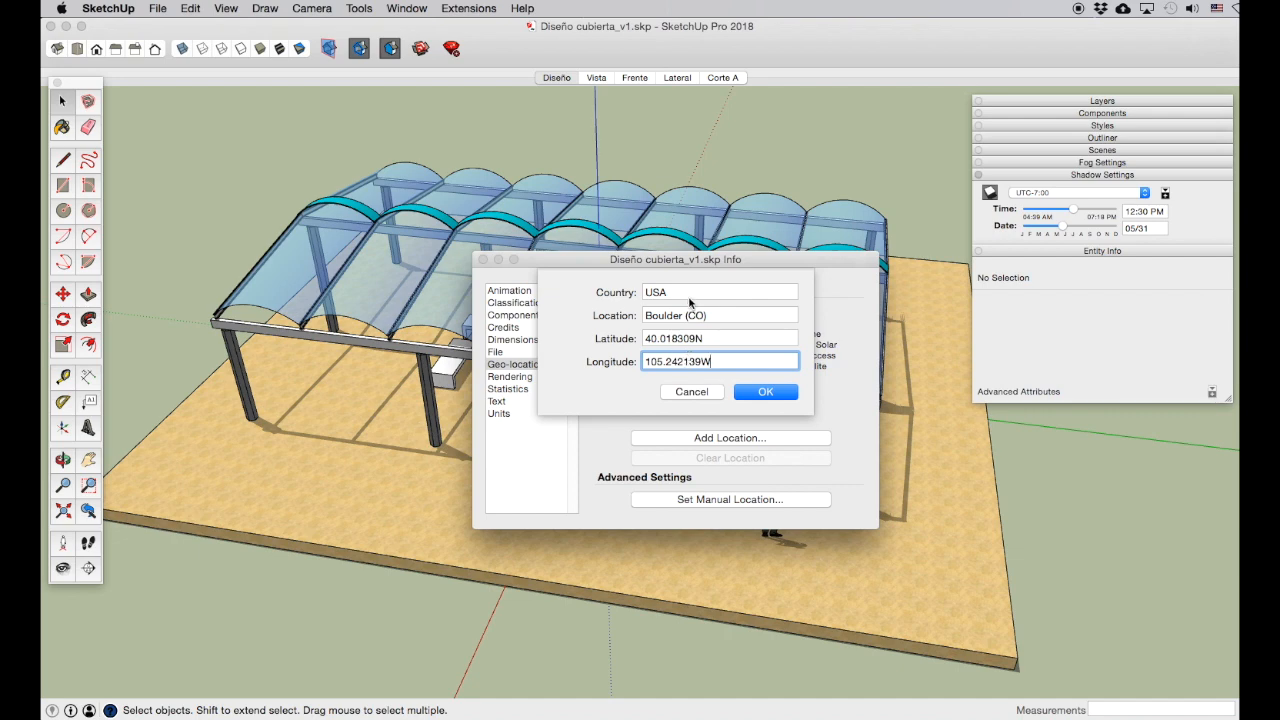
{"action": "left_click_drag", "start_coordinate": [677, 291], "coordinate": [639, 292]}
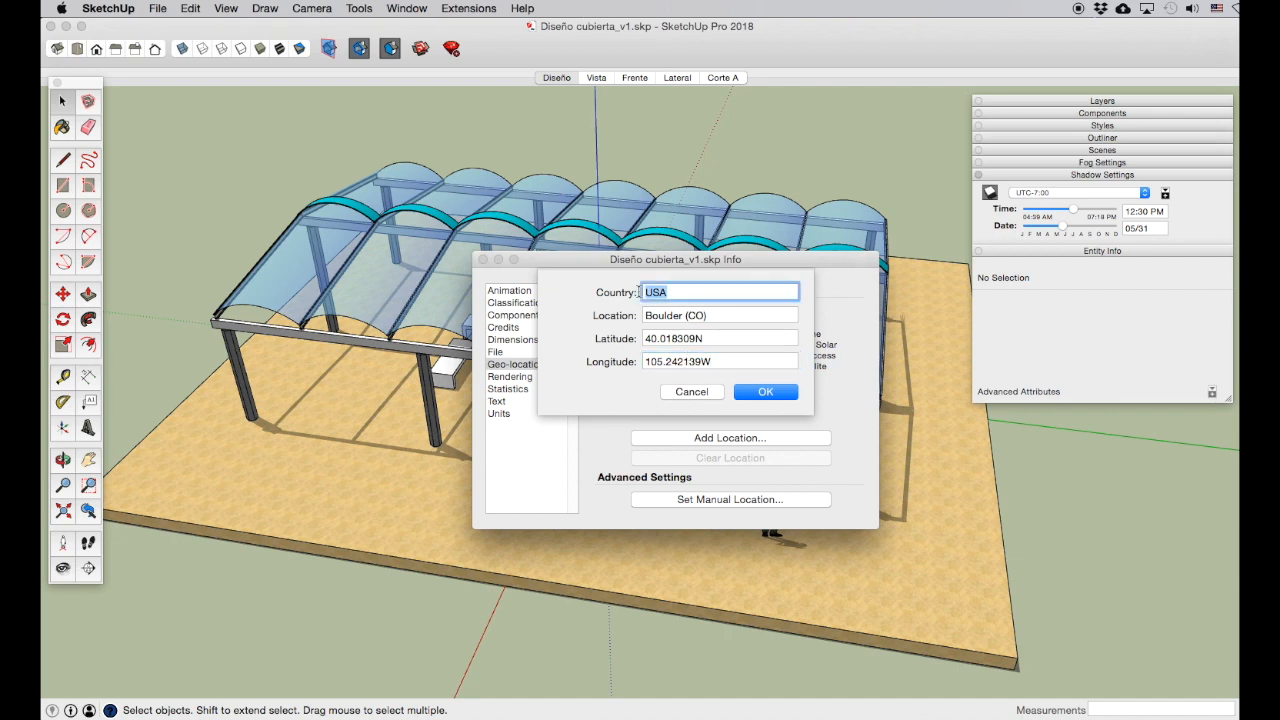
{"action": "type", "text": "Venezuela"}
{"action": "key", "text": "Tab"}
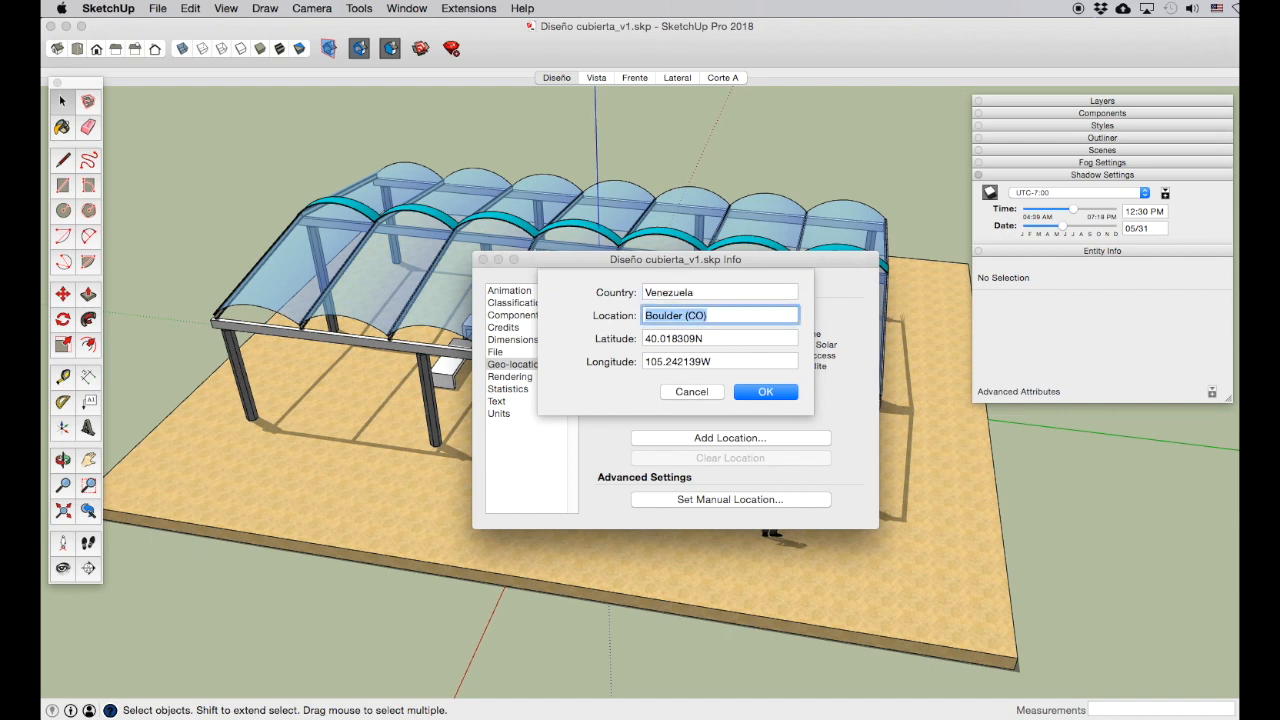
{"action": "type", "text": "Caracas"}
{"action": "key", "text": "Tab"}
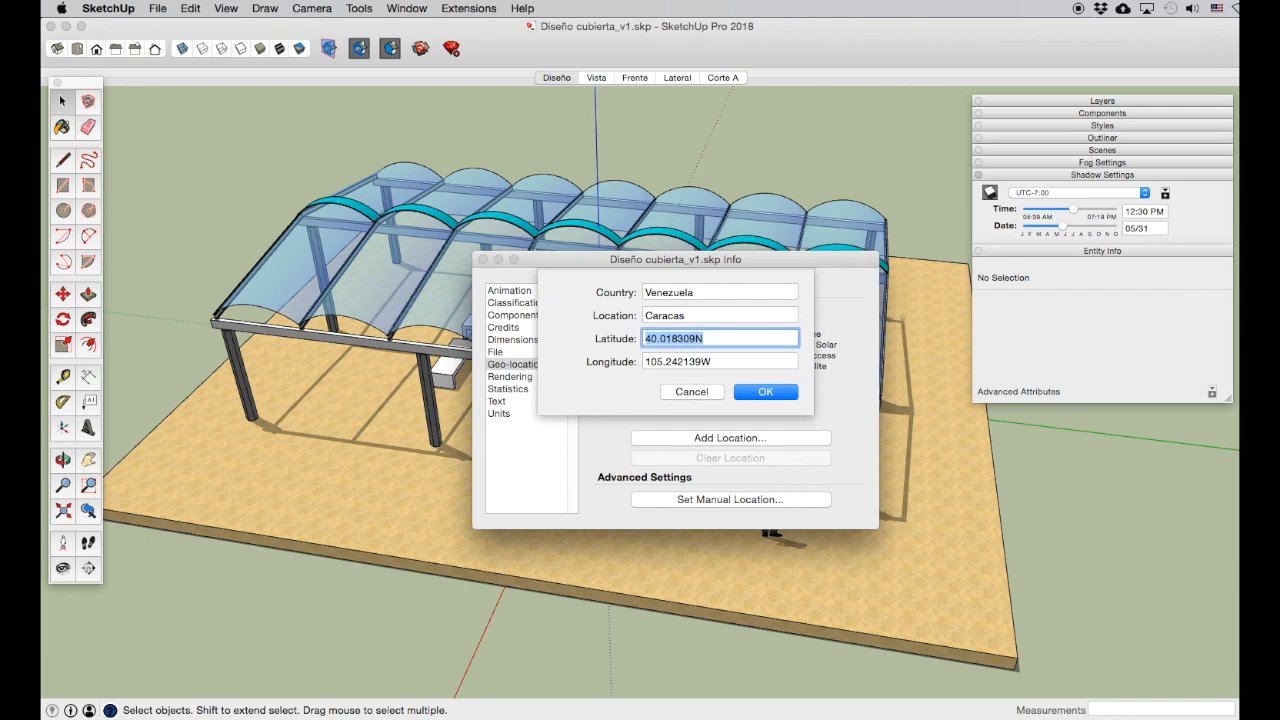
{"action": "type", "text": "10.491"}
{"action": "key", "text": "Tab"}
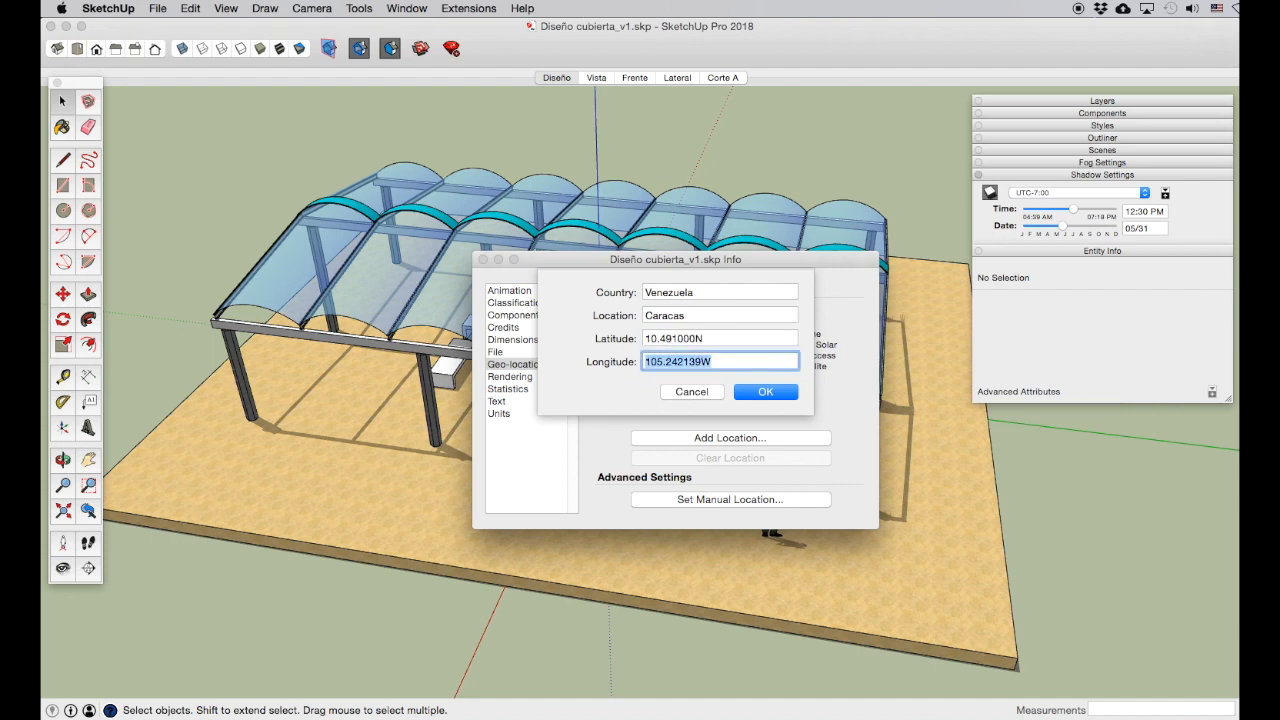
{"action": "type", "text": "-66.902"}
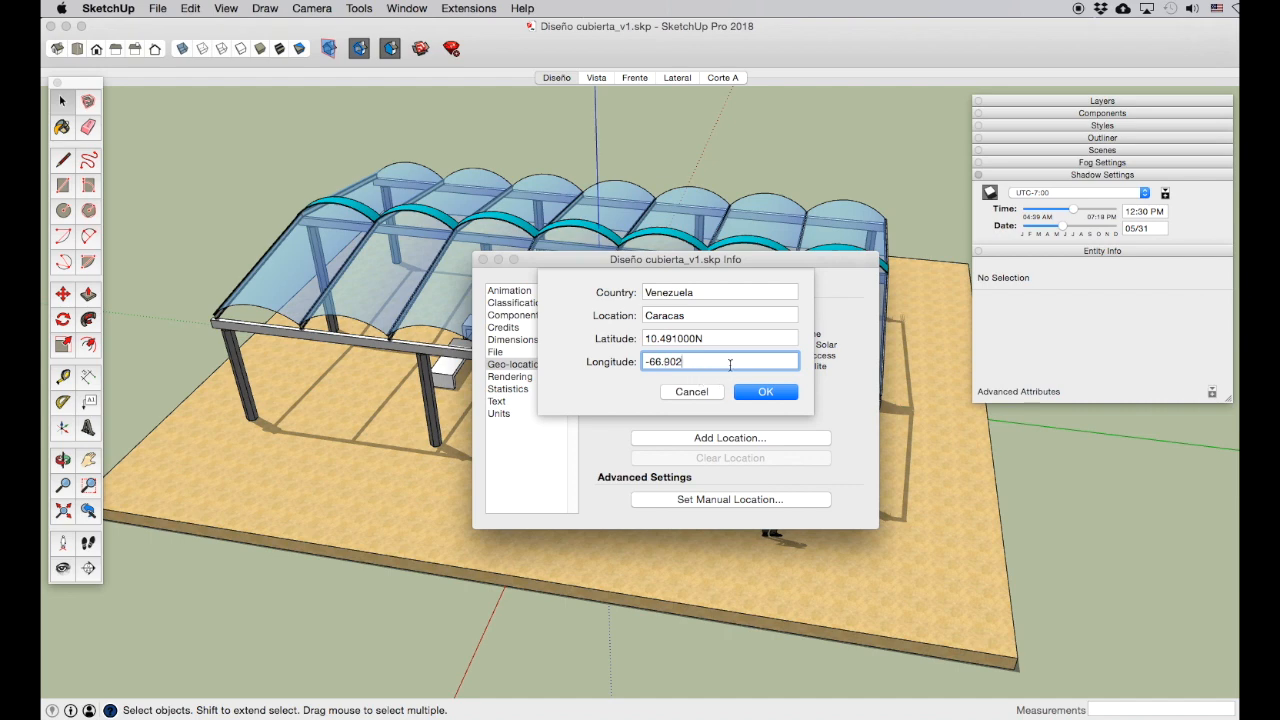
{"action": "left_click", "coordinate": [727, 339]}
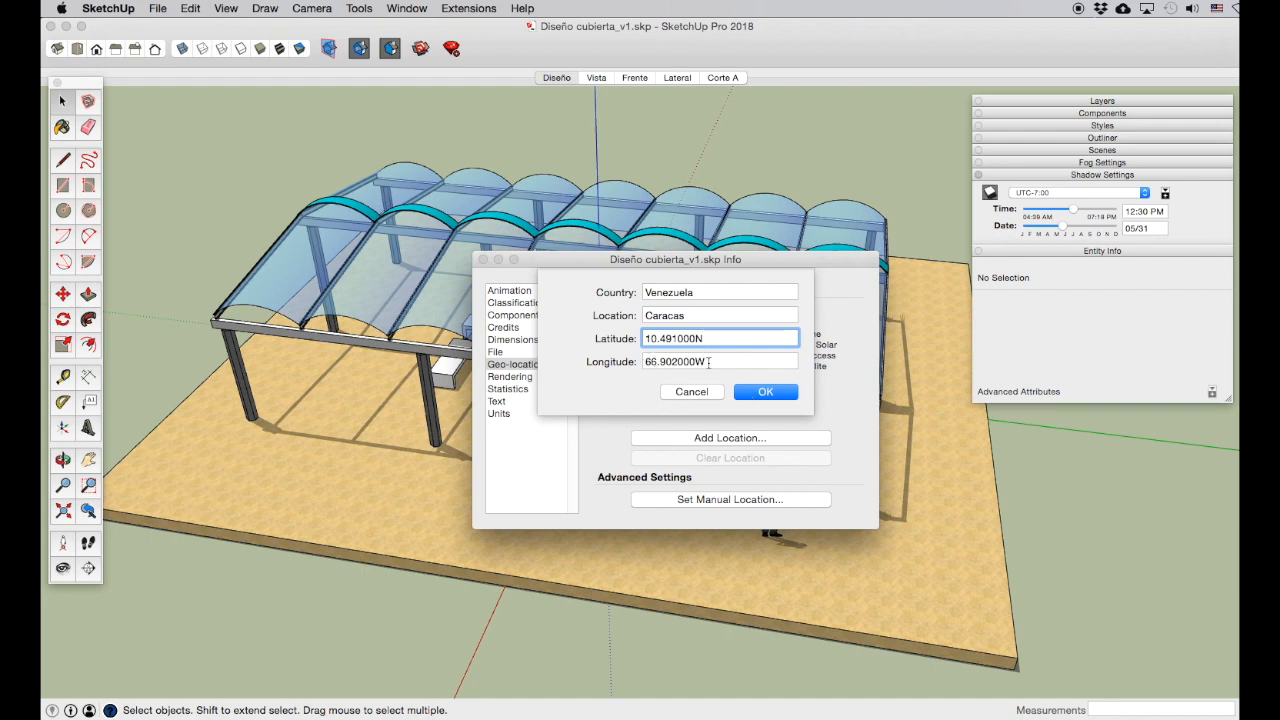
{"action": "left_click", "coordinate": [762, 393]}
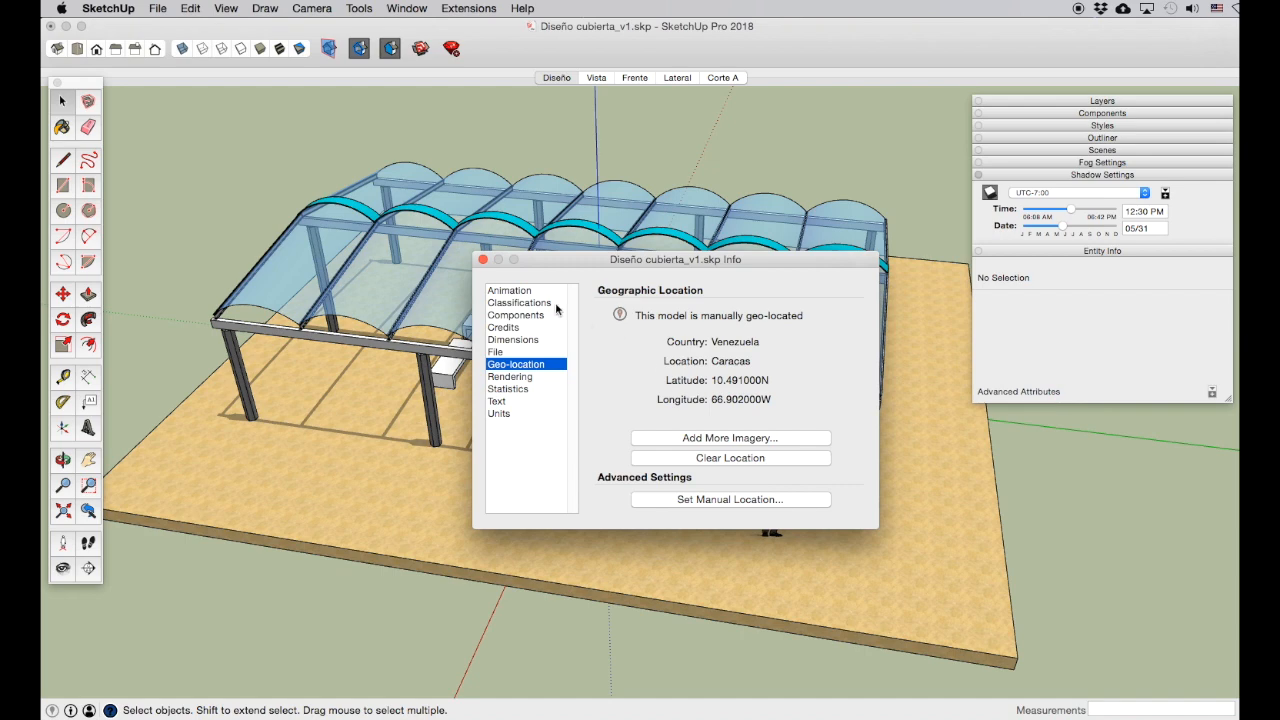
{"action": "left_click", "coordinate": [483, 260]}
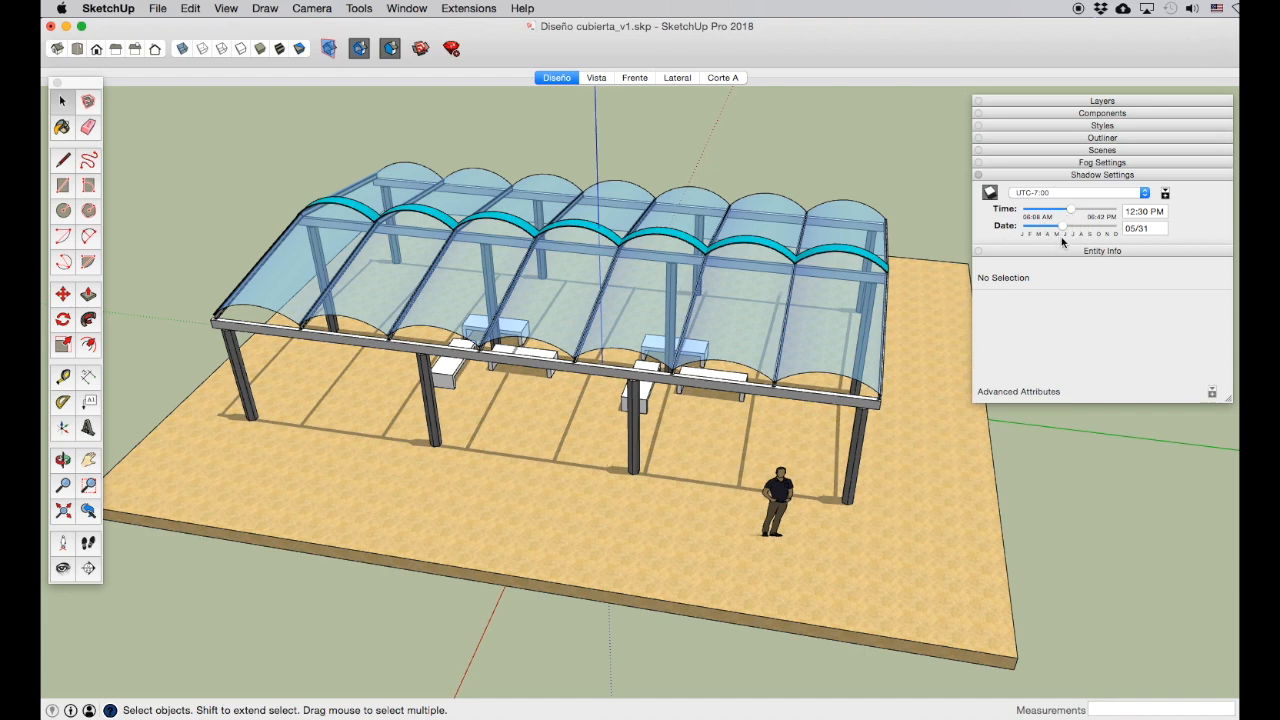
Step: Set the shadow date to 02/24 and the time to 12:56 PM
{"action": "mouse_move", "coordinate": [1065, 229]}
{"action": "left_mouse_down"}
{"action": "mouse_move", "coordinate": [1041, 229]}
{"action": "mouse_move", "coordinate": [1052, 209]}
{"action": "mouse_move", "coordinate": [1099, 215]}
{"action": "mouse_move", "coordinate": [1072, 211]}
{"action": "left_mouse_up"}
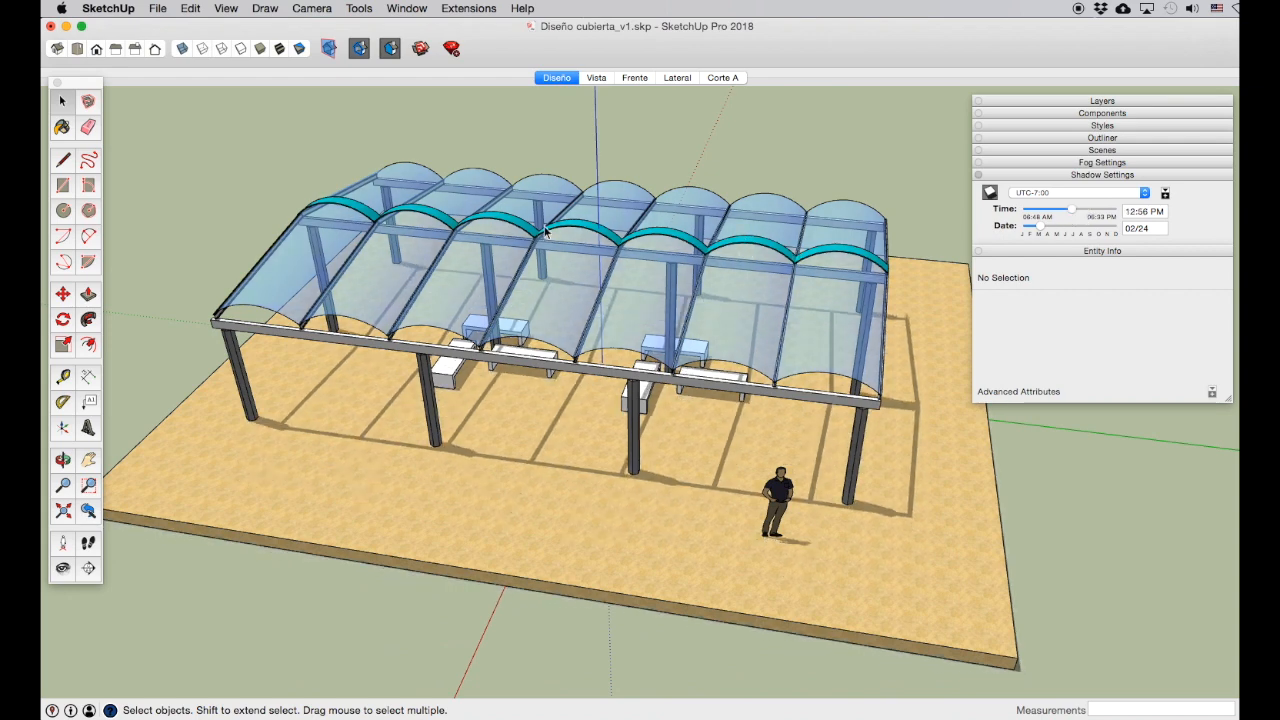
Step: Clear the model's manually assigned geographic location
{"action": "left_click", "coordinate": [467, 7]}
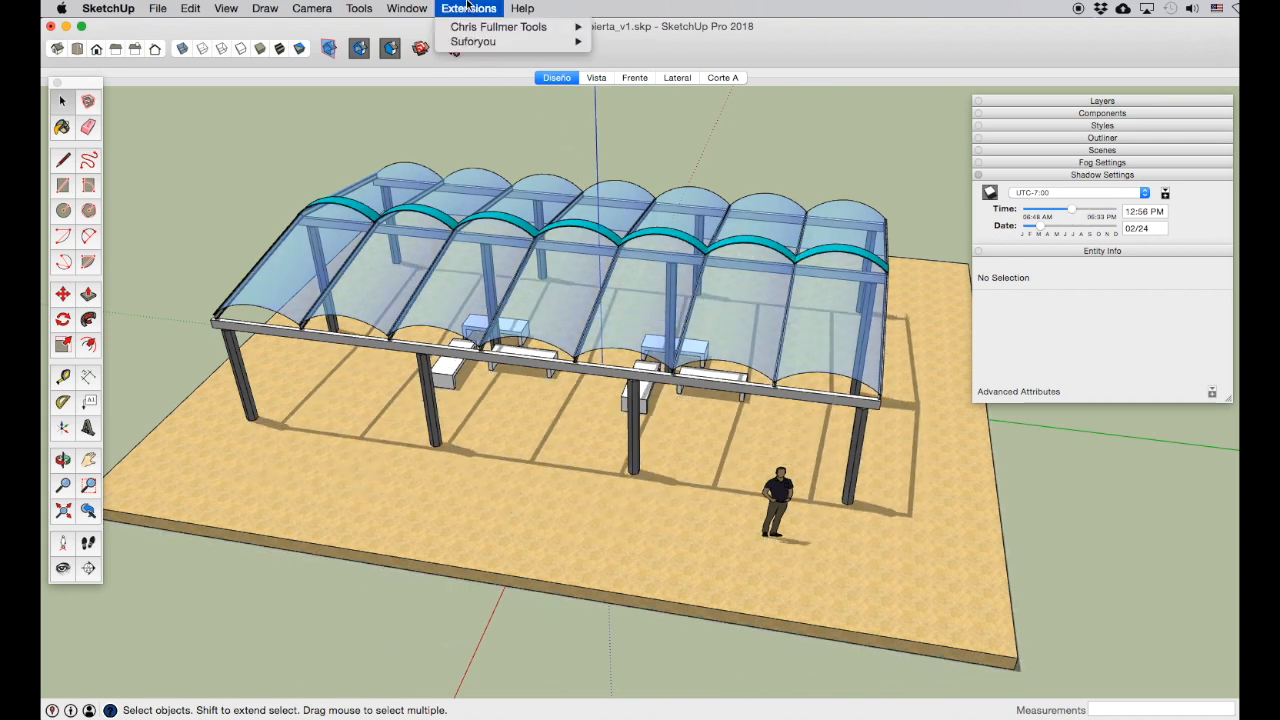
{"action": "mouse_move", "coordinate": [157, 7]}
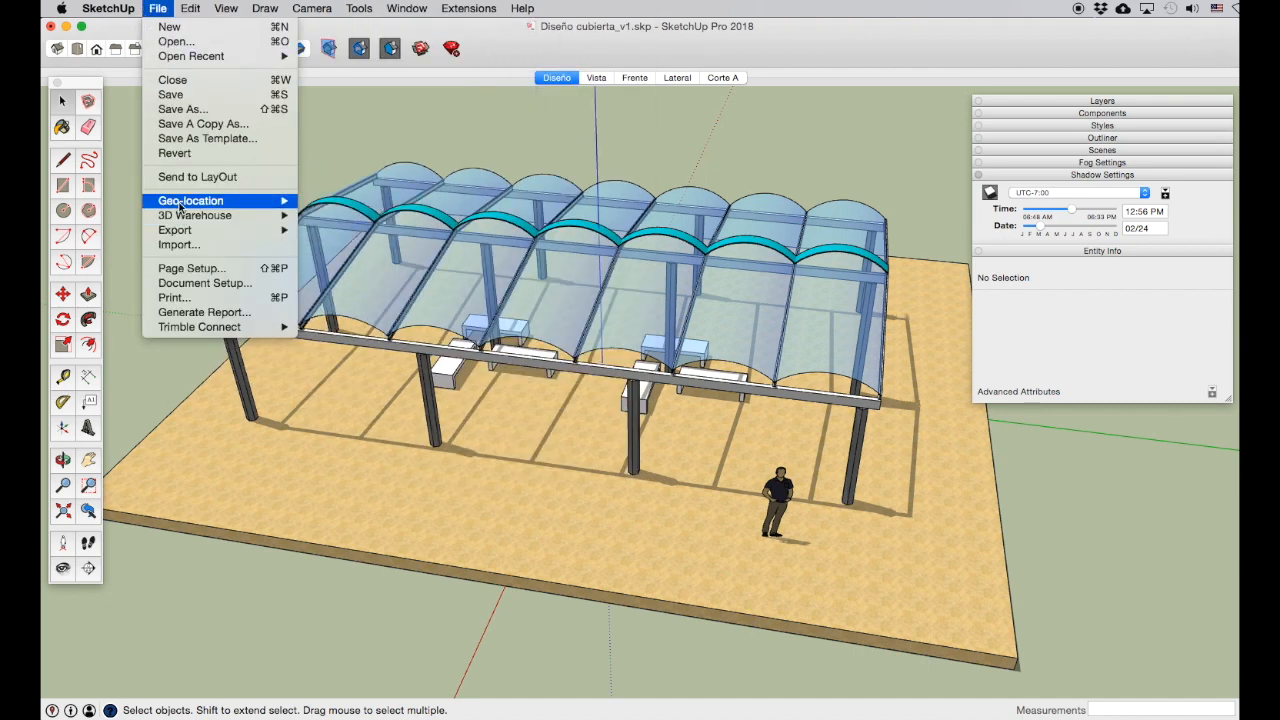
{"action": "mouse_move", "coordinate": [222, 200]}
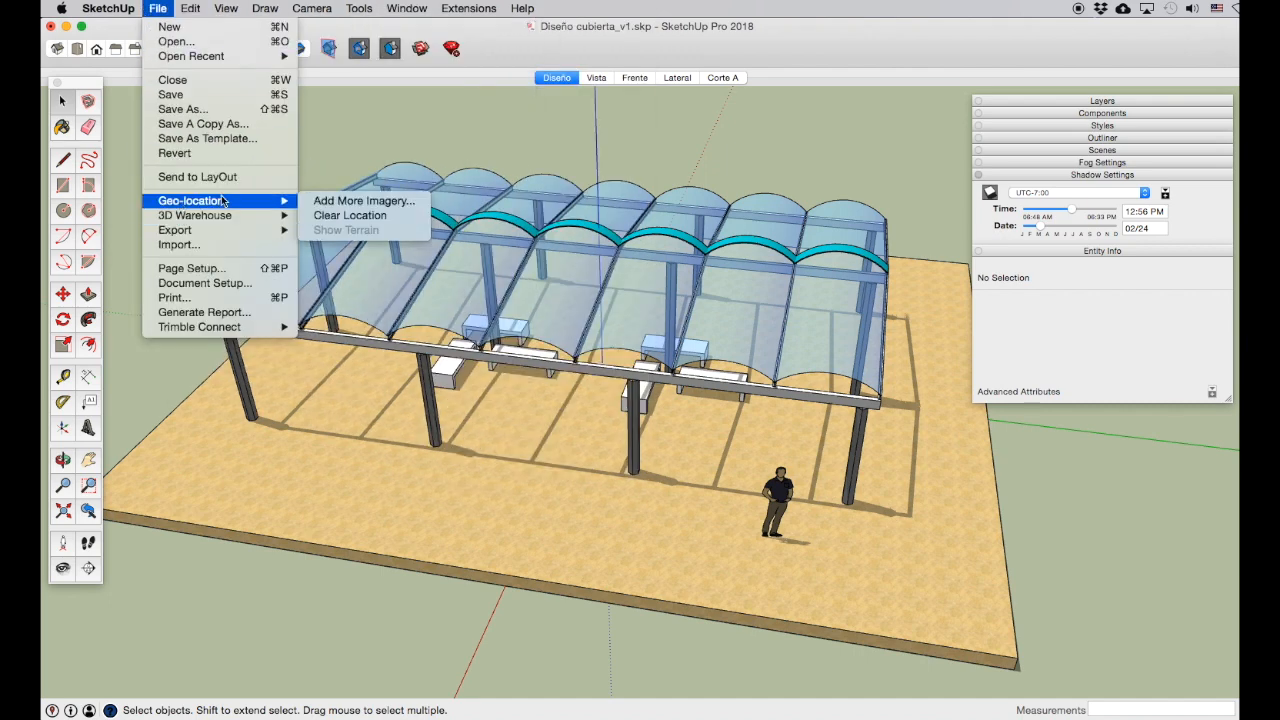
{"action": "left_click", "coordinate": [346, 217]}
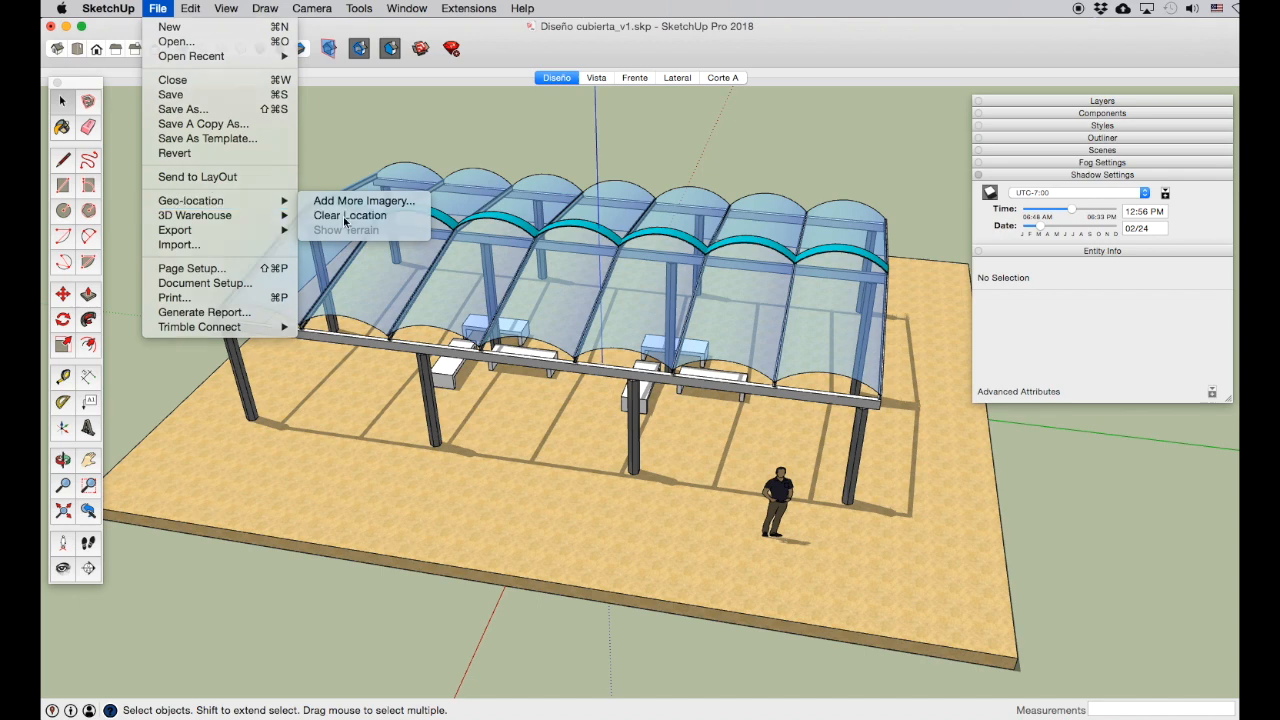
Step: Start adding a geo-location and find the area around Calle Interna Univ. Central de Venezuela on the map at zoom level 18
{"action": "left_click", "coordinate": [164, 7]}
{"action": "mouse_move", "coordinate": [288, 203]}
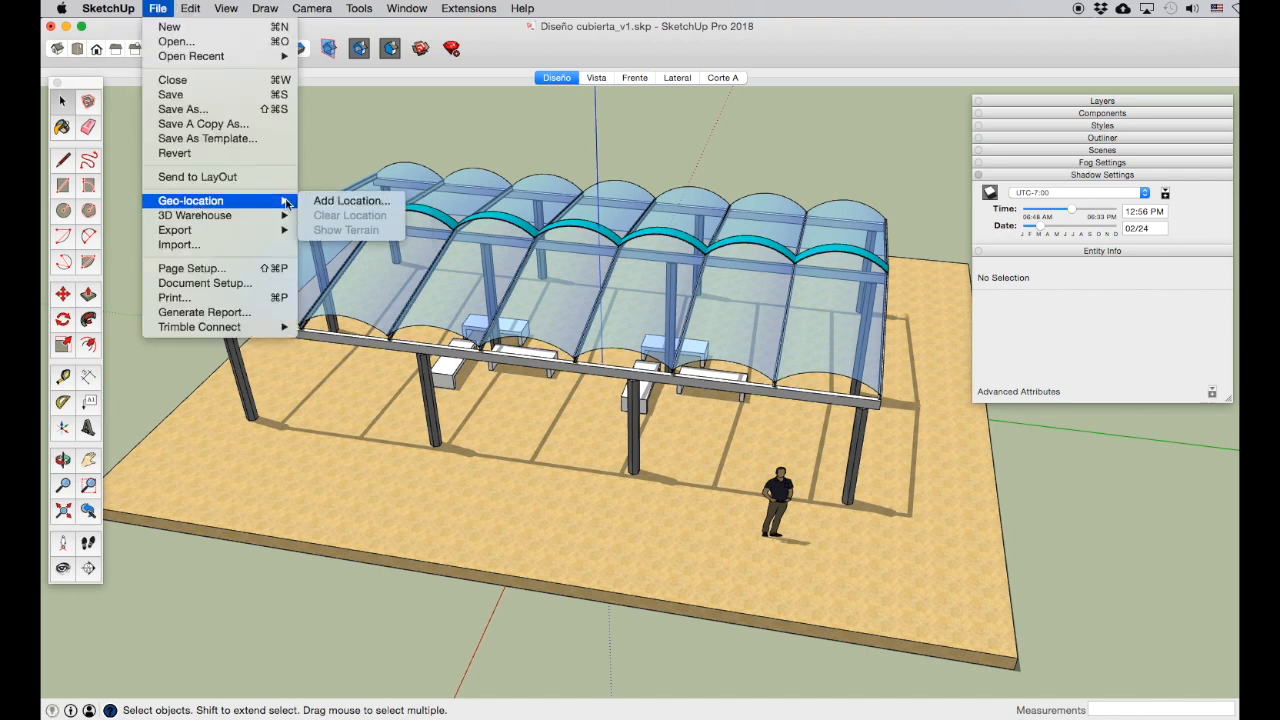
{"action": "left_click", "coordinate": [387, 204]}
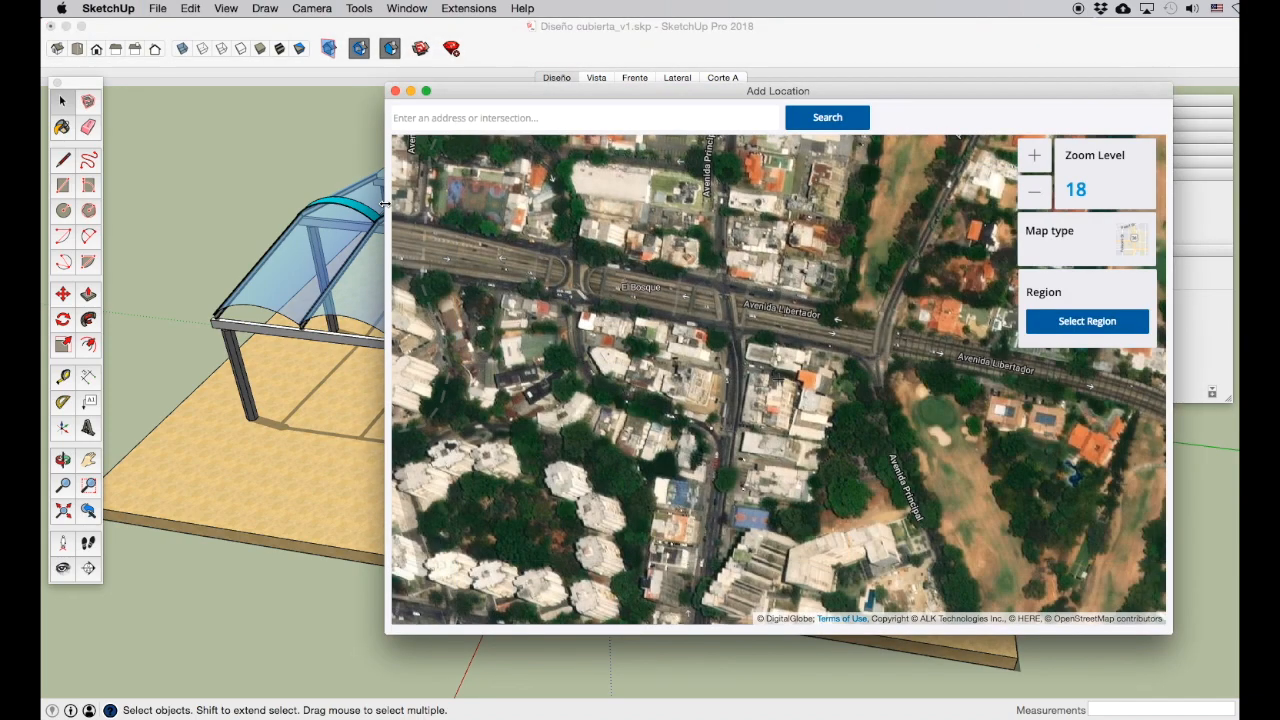
{"action": "scroll", "coordinate": [710, 335], "scroll_direction": "down", "scroll_amount": 1}
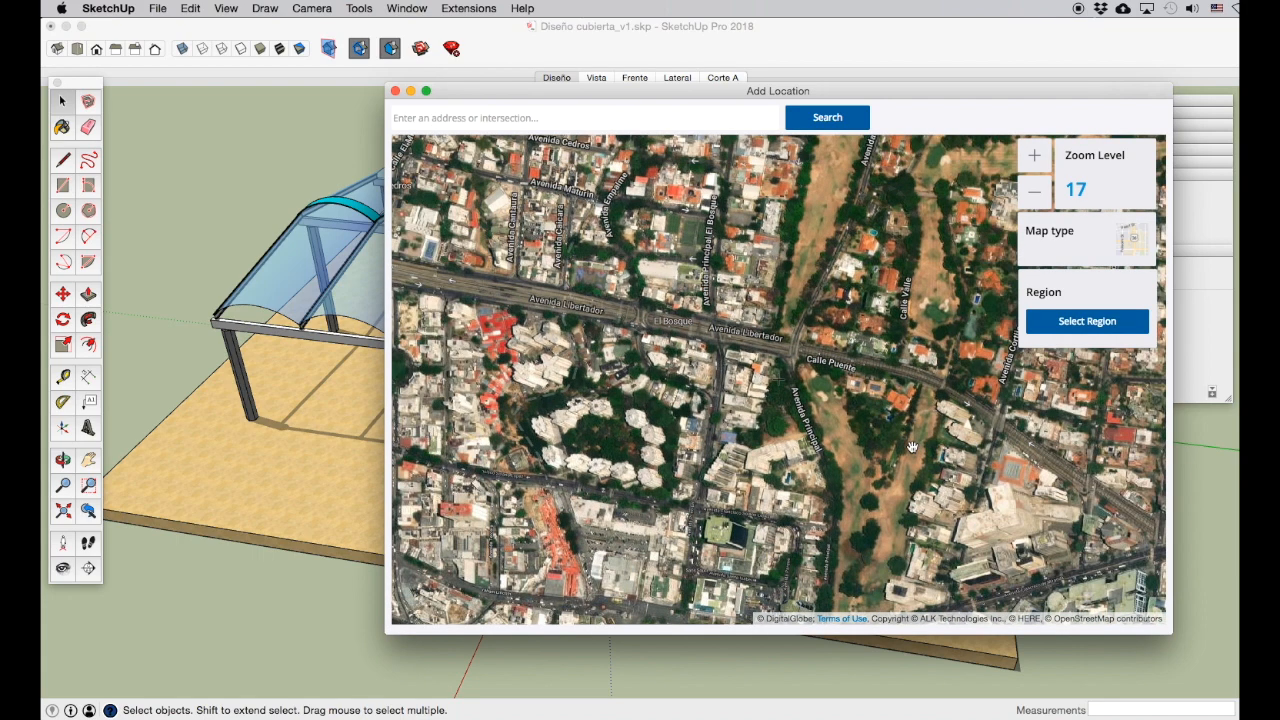
{"action": "left_click_drag", "start_coordinate": [882, 418], "coordinate": [795, 321]}
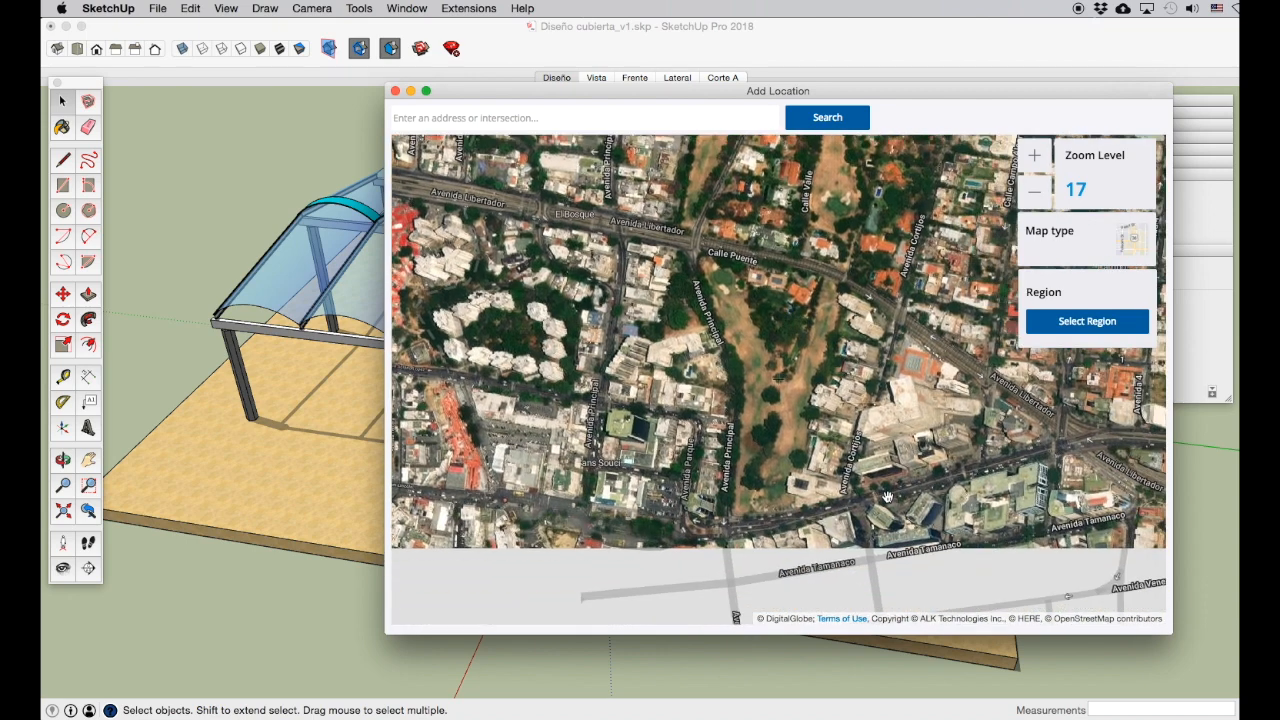
{"action": "left_click_drag", "start_coordinate": [886, 497], "coordinate": [856, 340]}
{"action": "left_click_drag", "start_coordinate": [887, 491], "coordinate": [851, 293]}
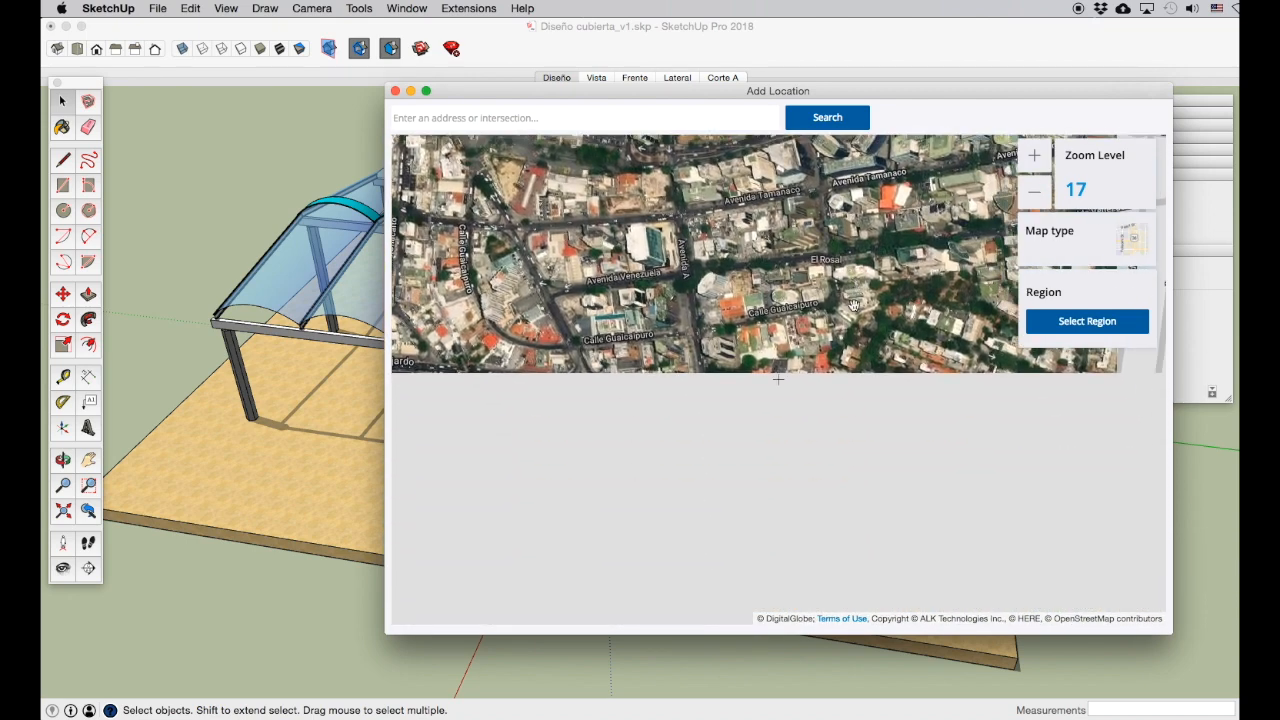
{"action": "scroll", "coordinate": [841, 385], "scroll_direction": "up", "scroll_amount": 1}
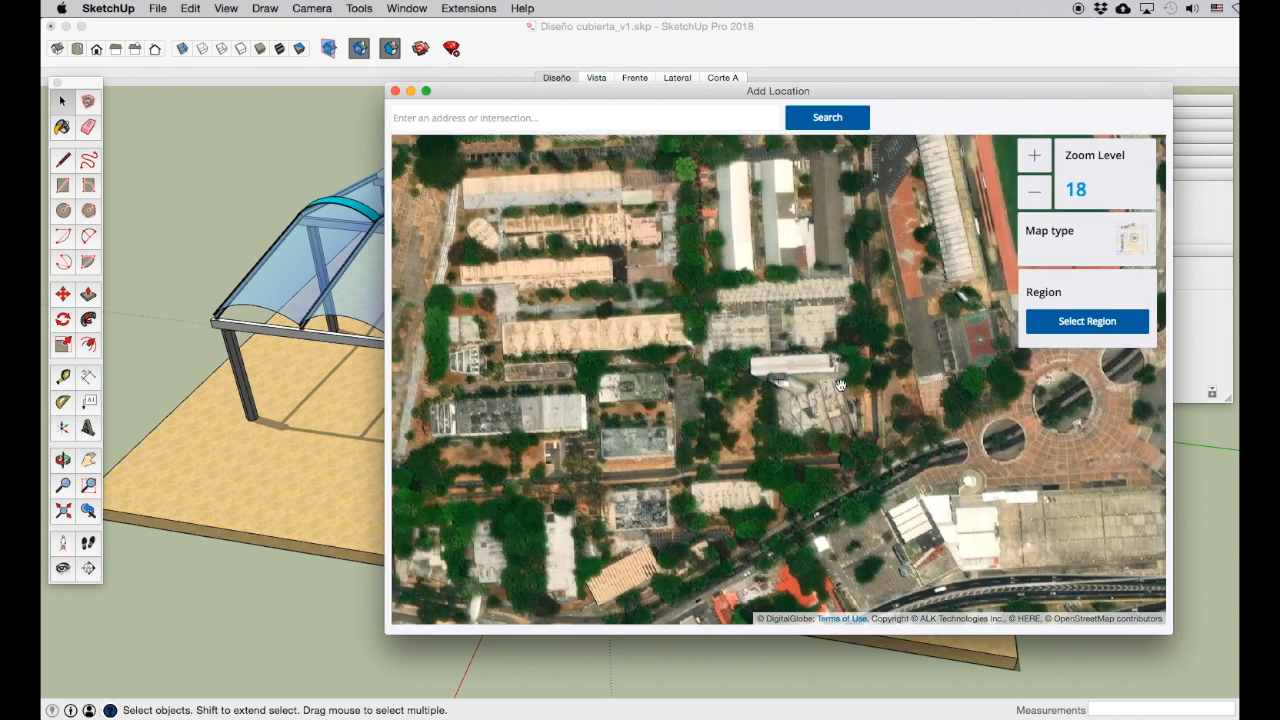
Step: Select a map region around the campus buildings, shrink it to exclude the circular plaza, and import it into the model
{"action": "left_click", "coordinate": [1079, 321]}
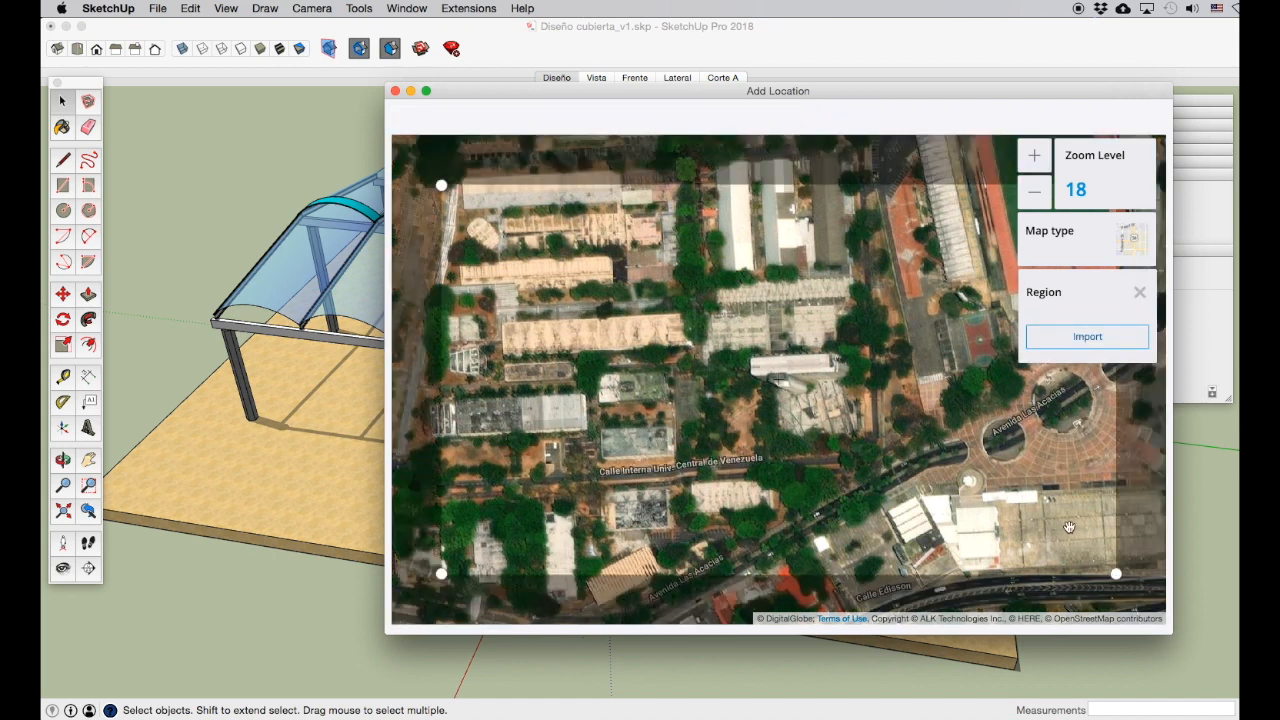
{"action": "left_click_drag", "start_coordinate": [1117, 574], "coordinate": [1008, 520]}
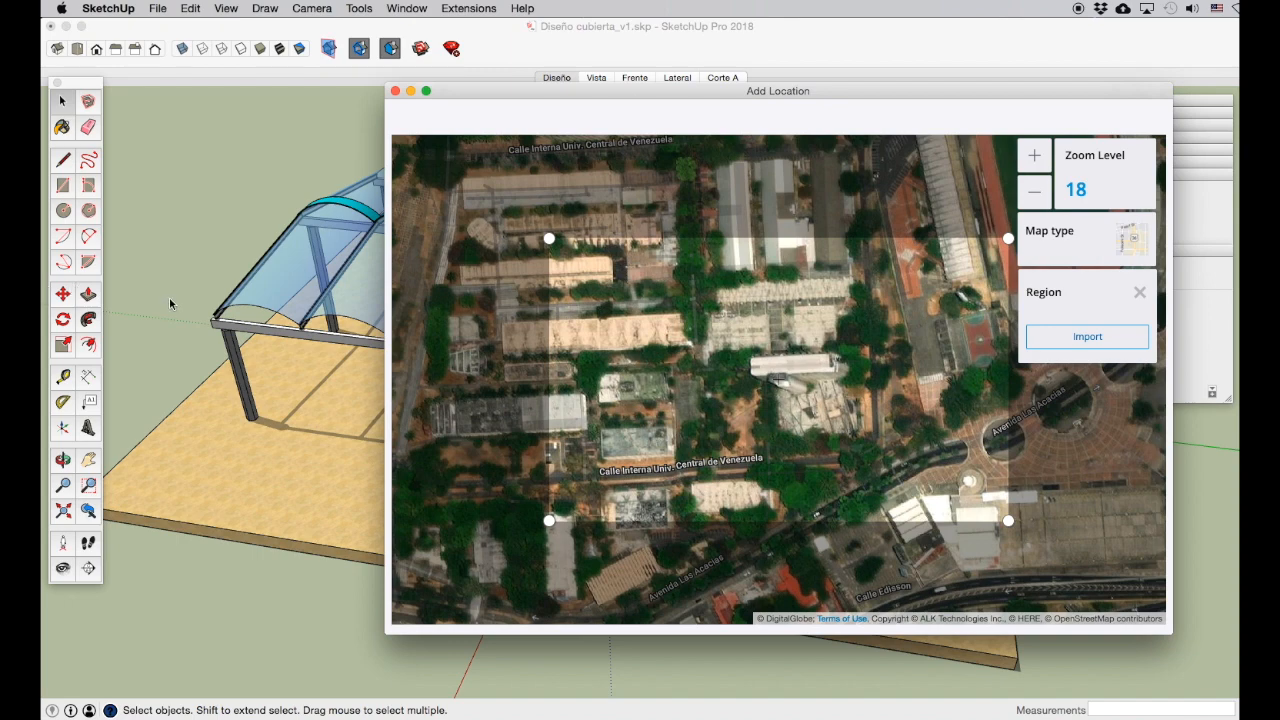
{"action": "left_click", "coordinate": [1052, 338]}
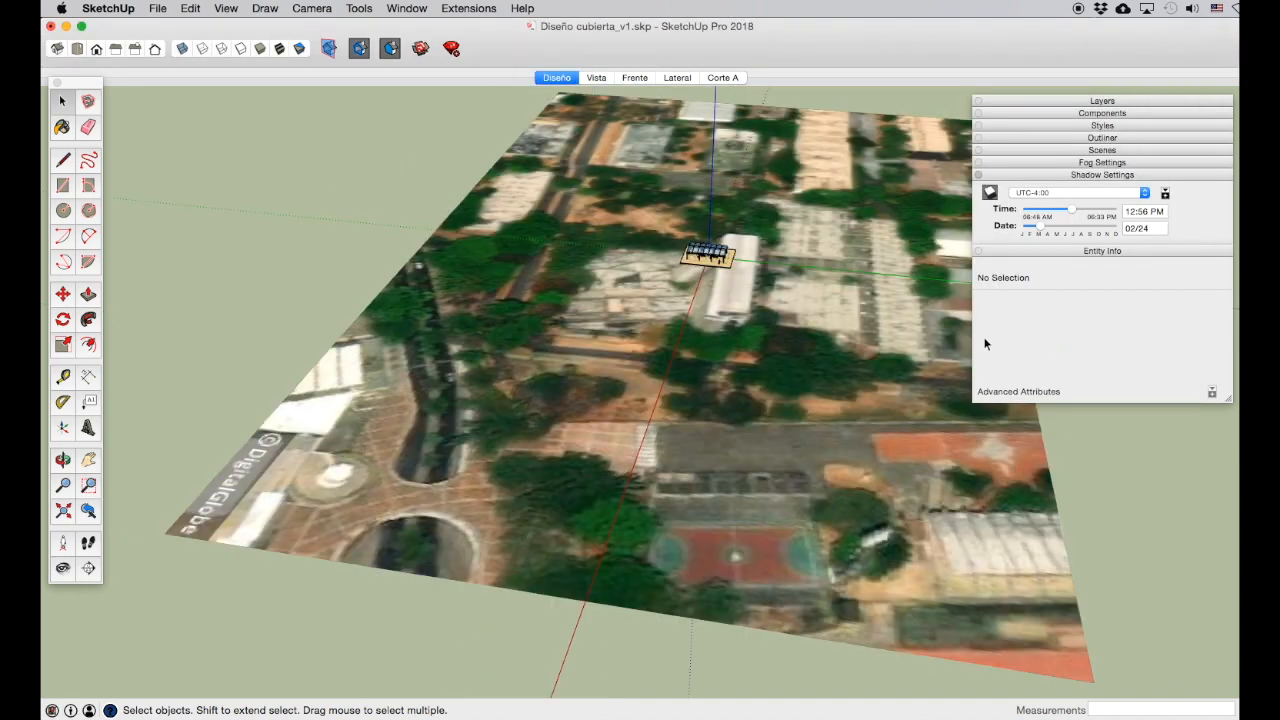
{"action": "scroll", "coordinate": [711, 238], "scroll_direction": "up", "scroll_amount": 5}
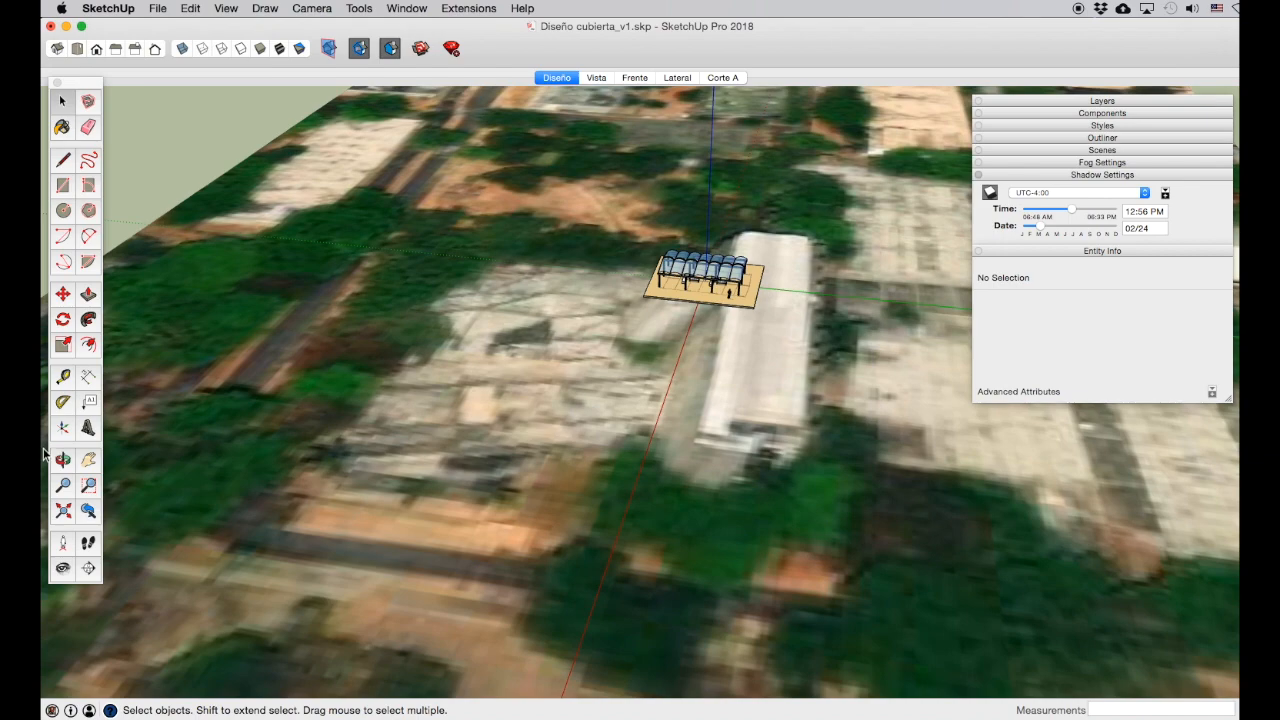
Step: Unlock the locked ground slab group beneath the roof structure
{"action": "left_click", "coordinate": [62, 460]}
{"action": "left_click_drag", "start_coordinate": [200, 455], "coordinate": [667, 458]}
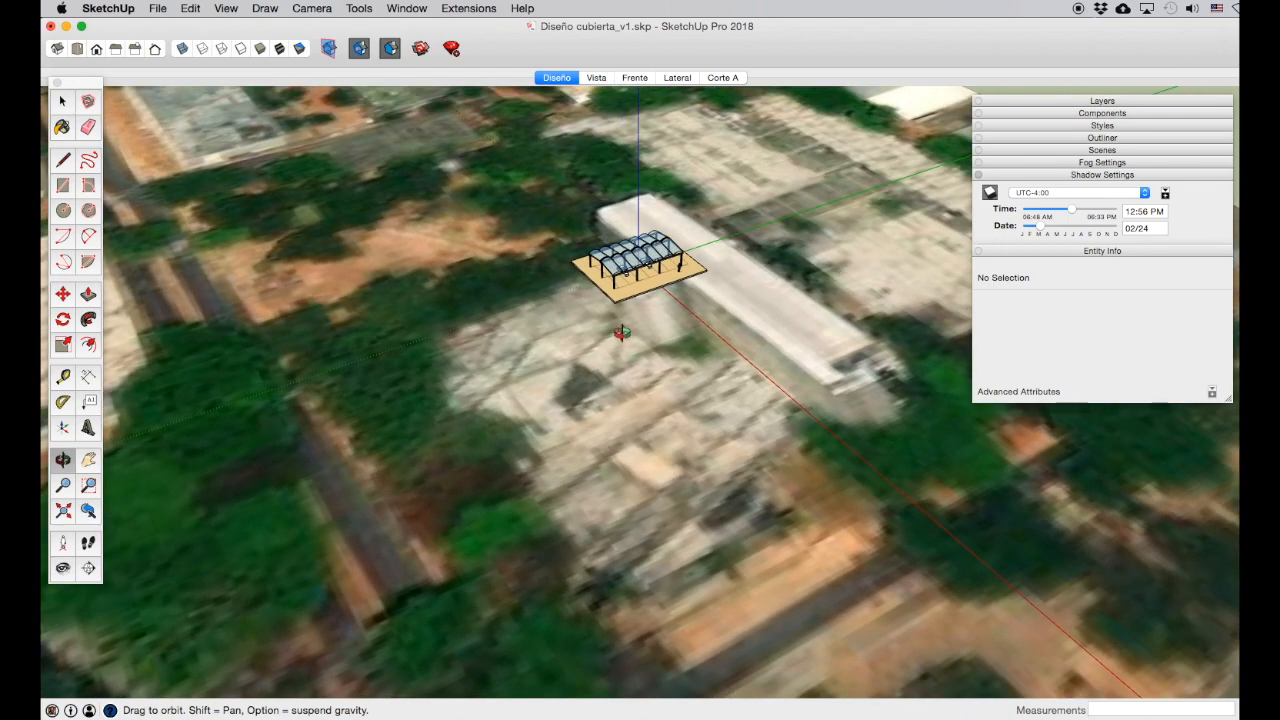
{"action": "scroll", "coordinate": [616, 268], "scroll_direction": "up", "scroll_amount": 3}
{"action": "scroll", "coordinate": [616, 268], "scroll_direction": "up", "scroll_amount": 2}
{"action": "scroll", "coordinate": [600, 272], "scroll_direction": "down", "scroll_amount": 4}
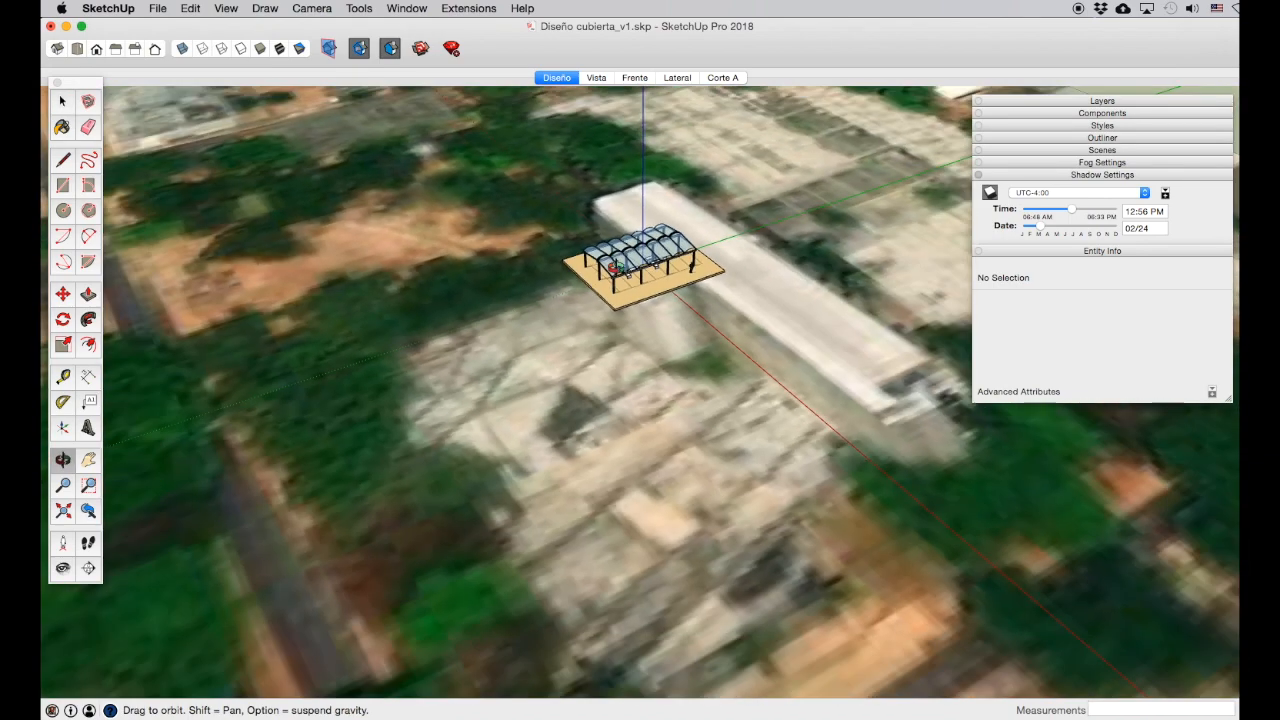
{"action": "left_click", "coordinate": [62, 100]}
{"action": "left_click_drag", "start_coordinate": [482, 188], "coordinate": [812, 356]}
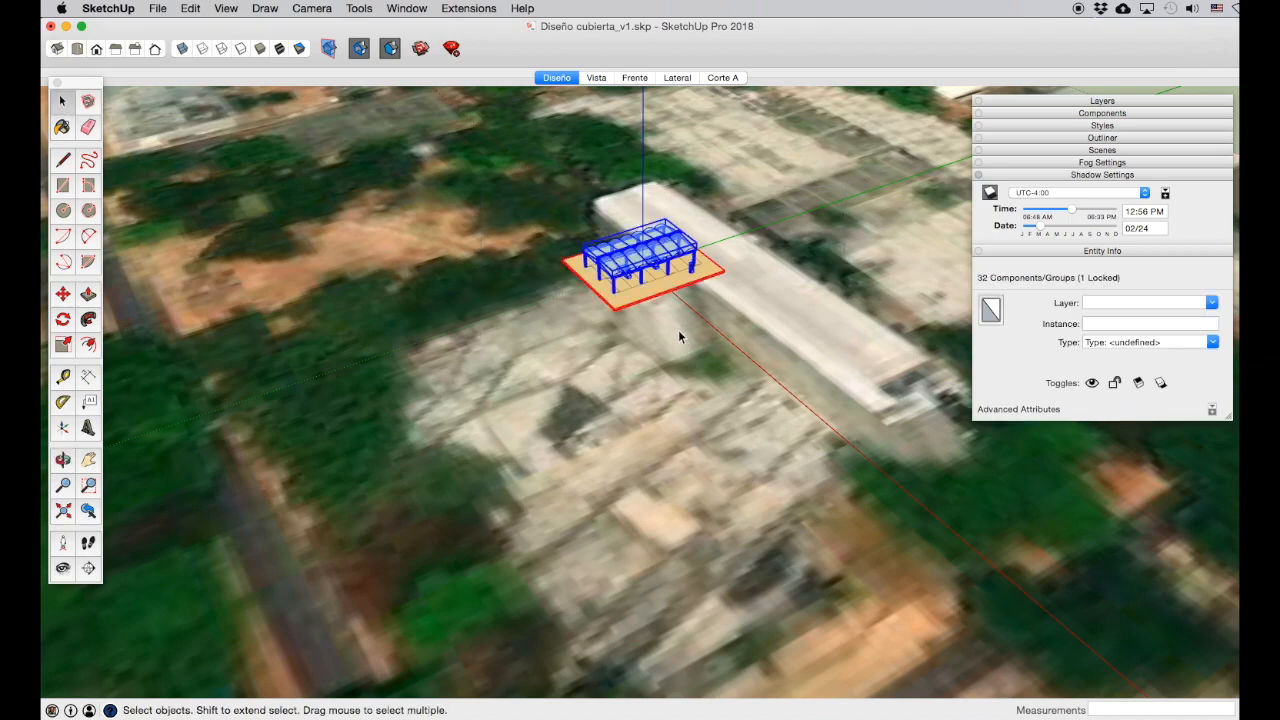
{"action": "scroll", "coordinate": [746, 265], "scroll_direction": "up", "scroll_amount": 4}
{"action": "left_click", "coordinate": [735, 255]}
{"action": "right_click", "coordinate": [597, 320]}
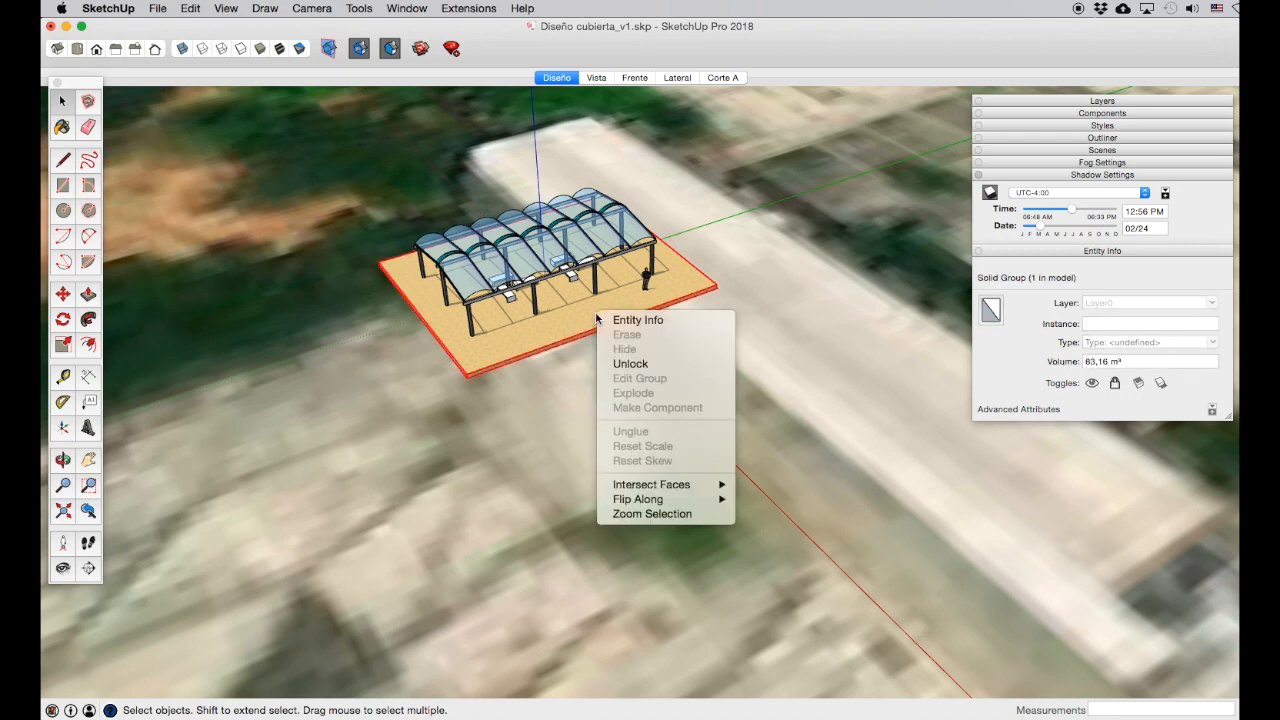
{"action": "left_click", "coordinate": [632, 364]}
{"action": "scroll", "coordinate": [320, 178], "scroll_direction": "down", "scroll_amount": 2}
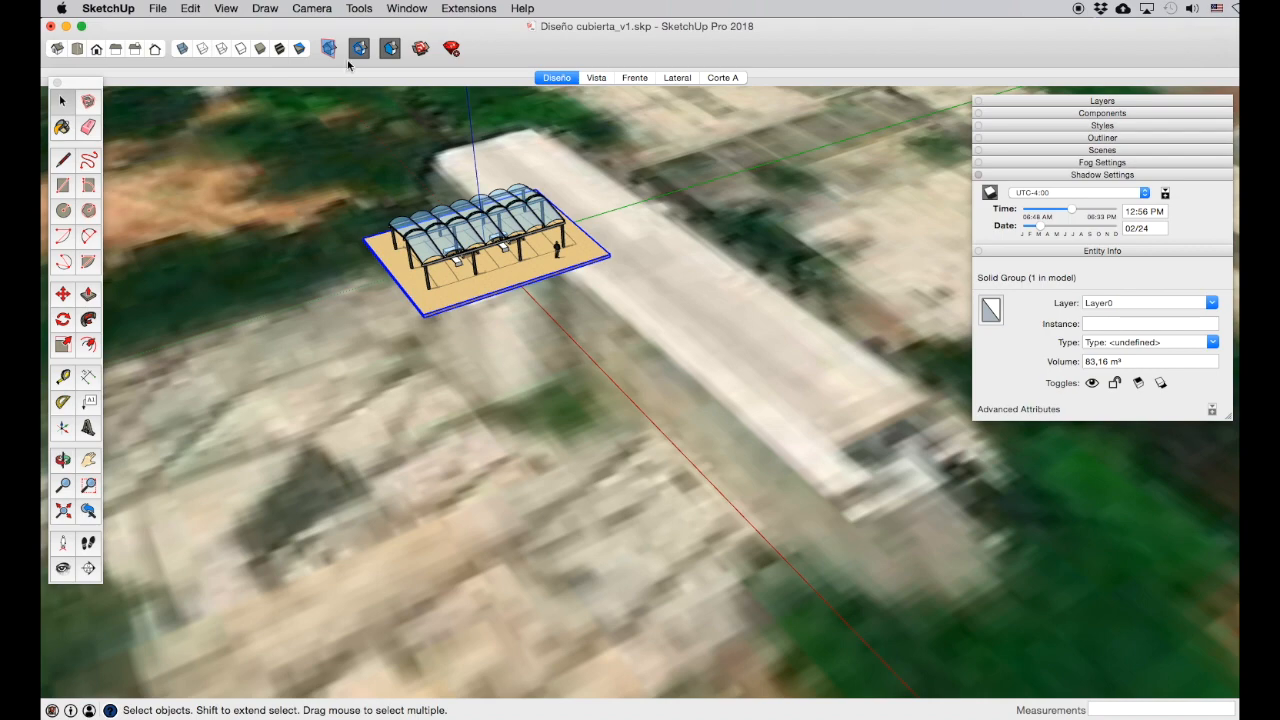
Step: In plan view, move the whole roof structure with its slab about 24.93 m south and about 37.63 m west
{"action": "left_click", "coordinate": [77, 49]}
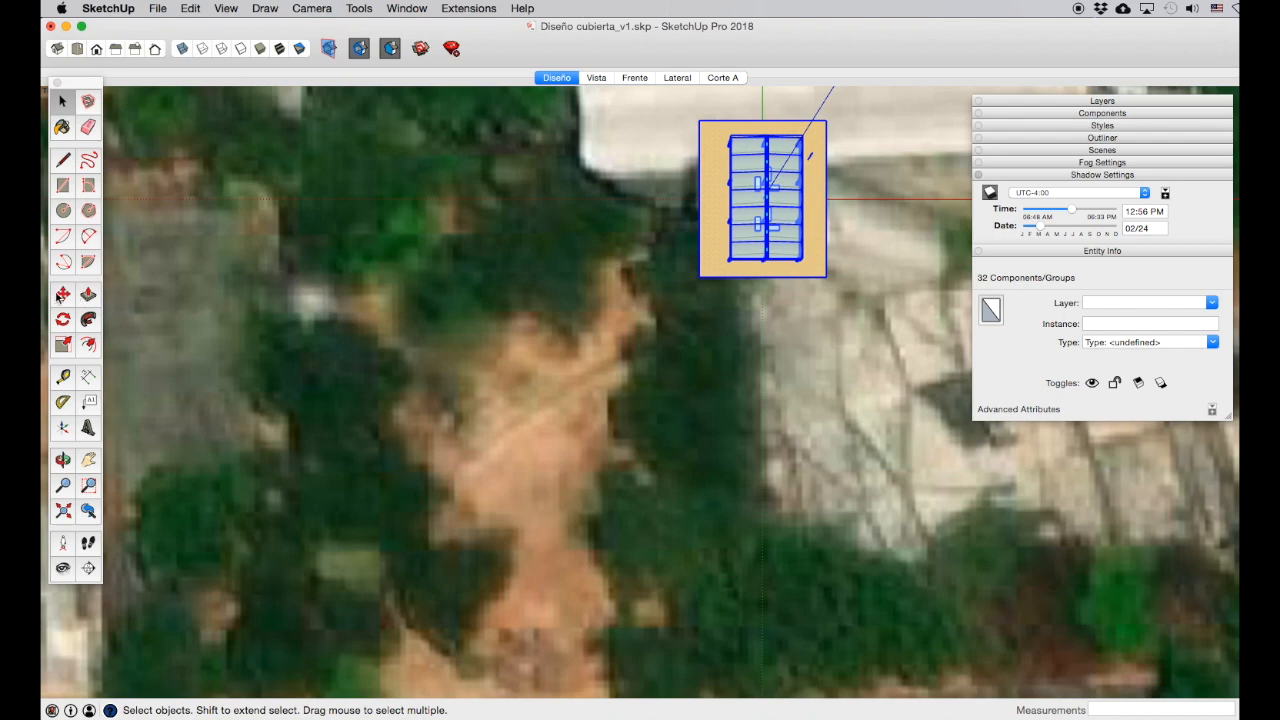
{"action": "left_click", "coordinate": [62, 294]}
{"action": "left_click", "coordinate": [817, 244]}
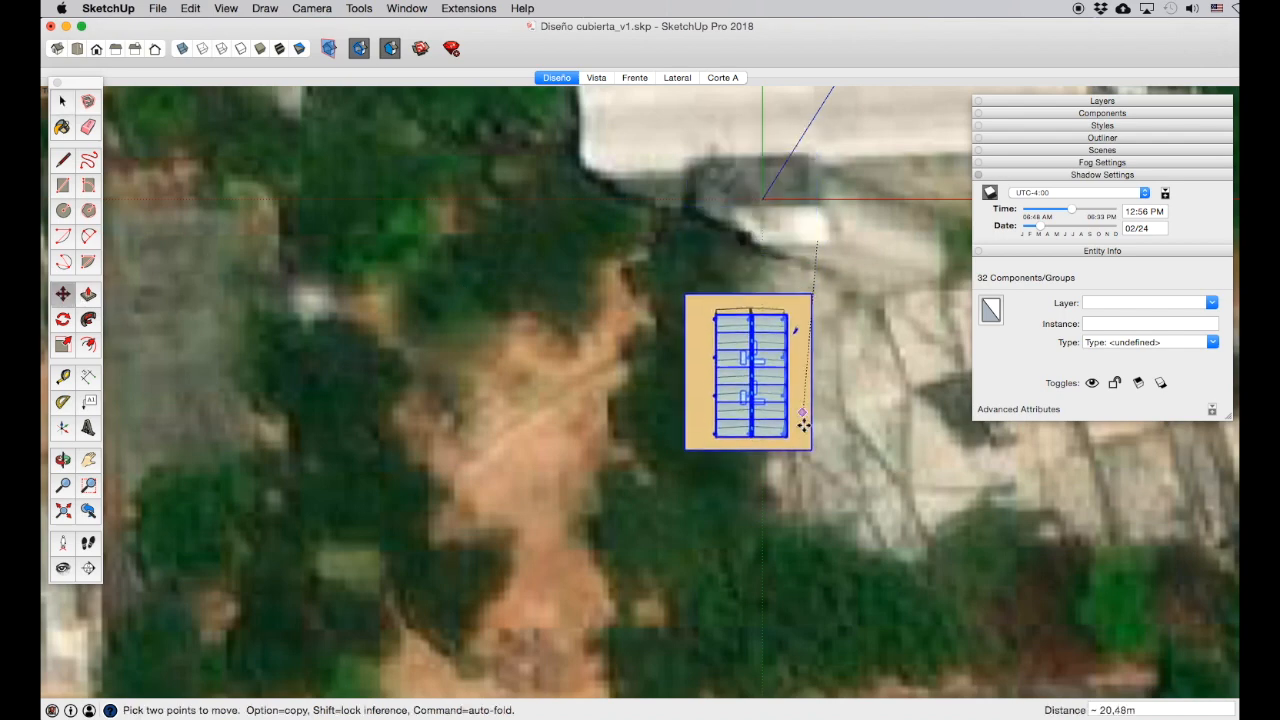
{"action": "left_click", "coordinate": [803, 462]}
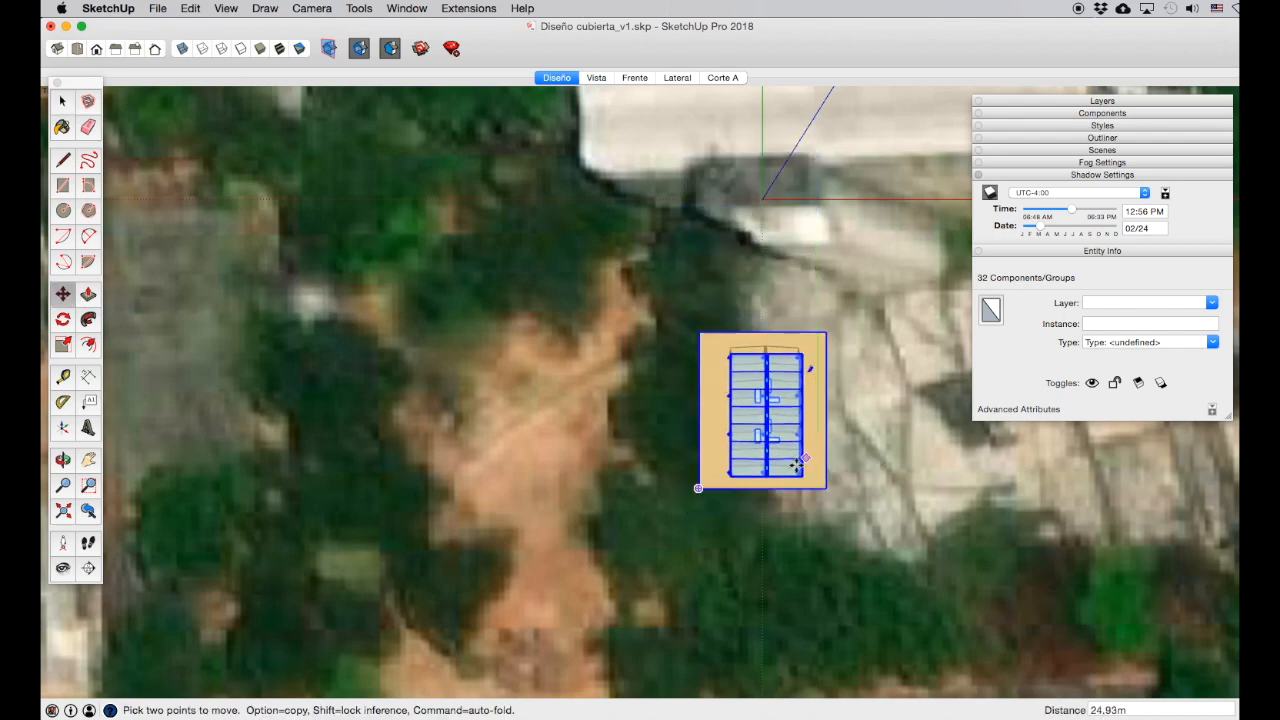
{"action": "left_click", "coordinate": [816, 452]}
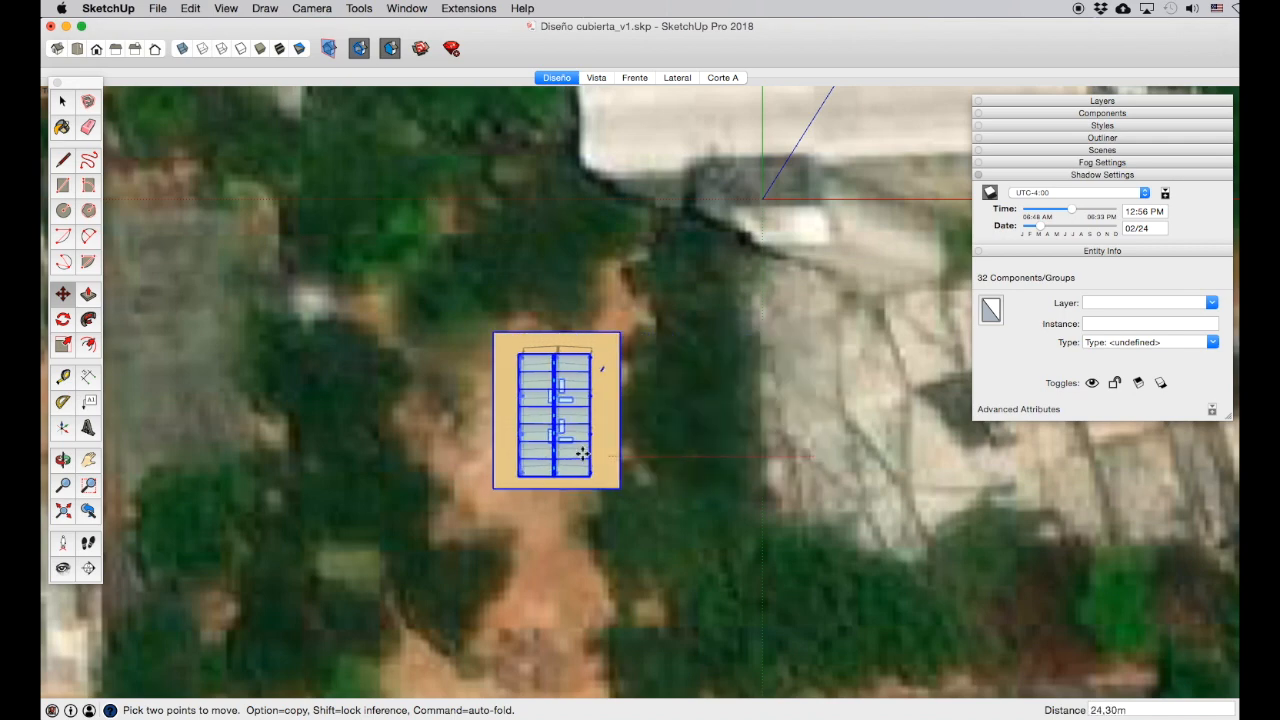
{"action": "left_click", "coordinate": [501, 448]}
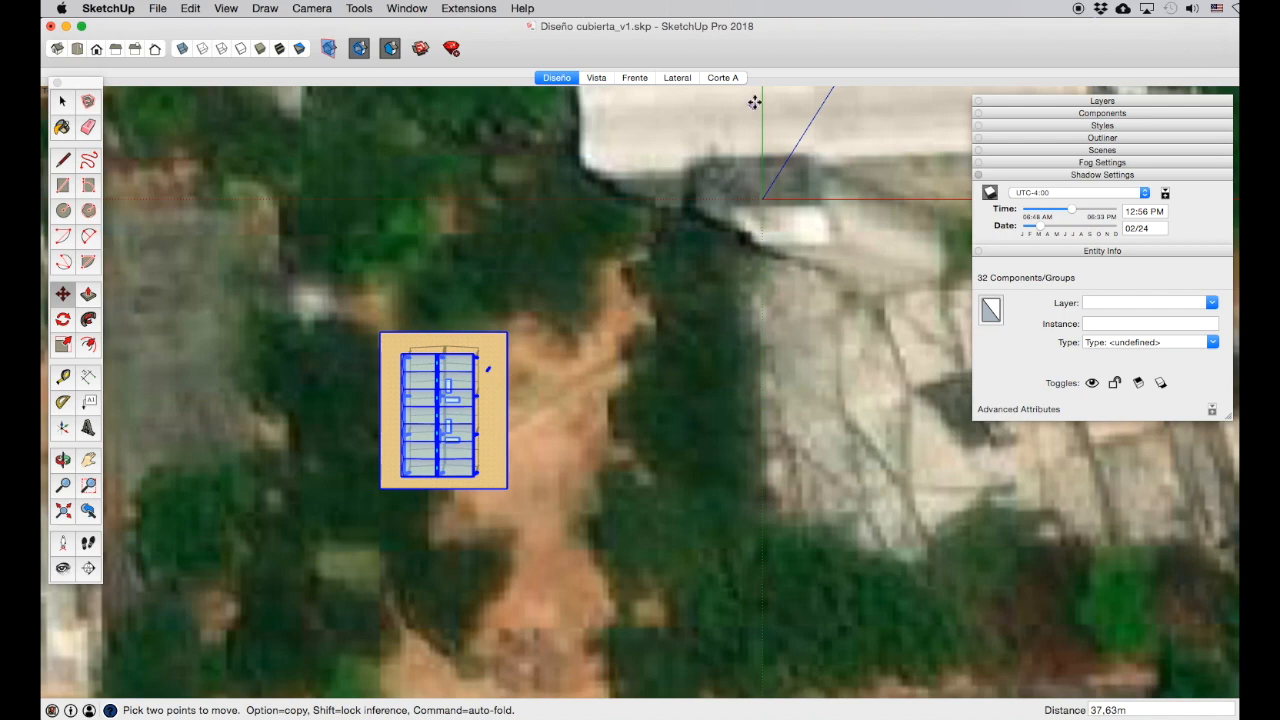
Step: Rotate the roof structure and slab 90° clockwise about the slab's southeast corner
{"action": "left_click", "coordinate": [67, 326]}
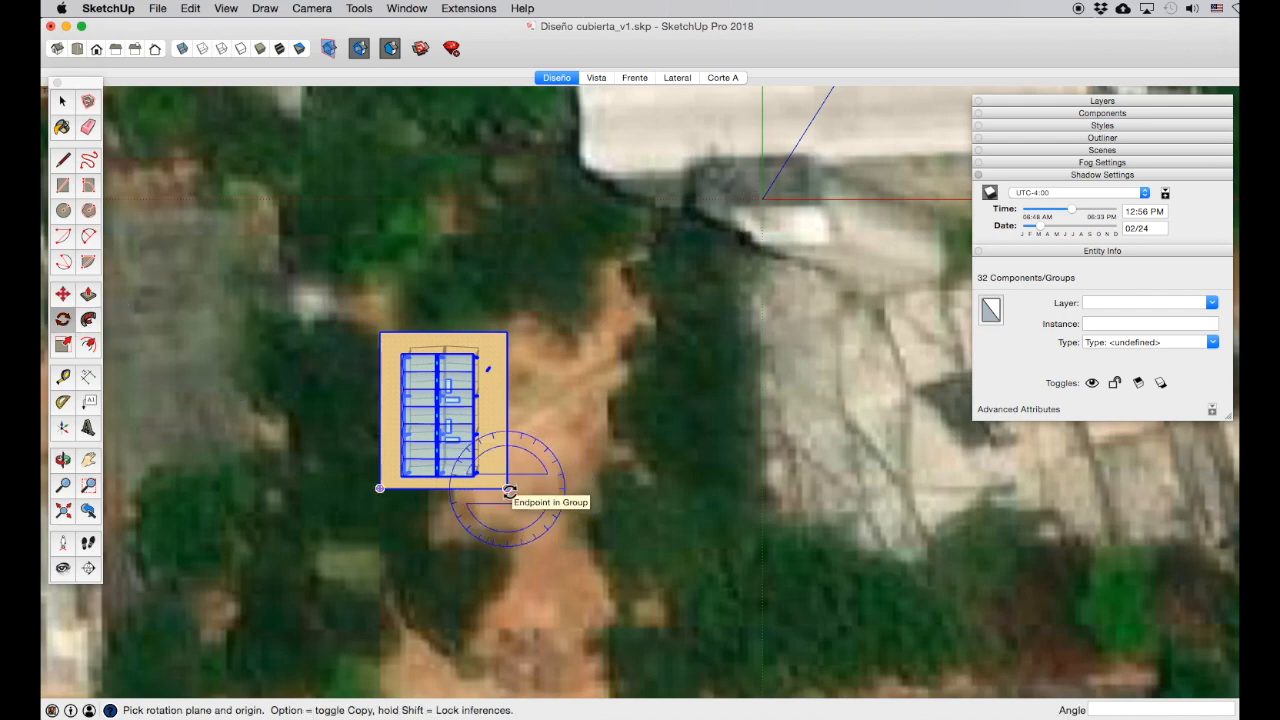
{"action": "left_click_drag", "start_coordinate": [507, 488], "coordinate": [510, 362]}
{"action": "left_click", "coordinate": [507, 338]}
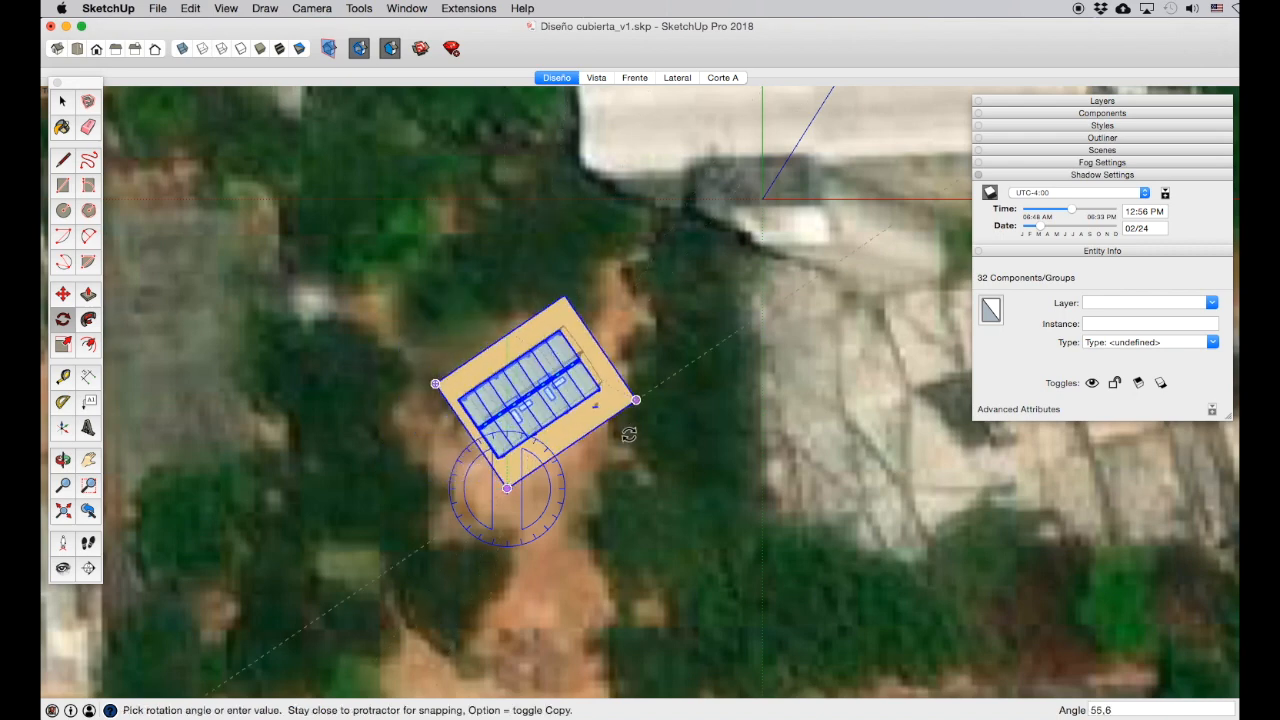
{"action": "left_click", "coordinate": [632, 488]}
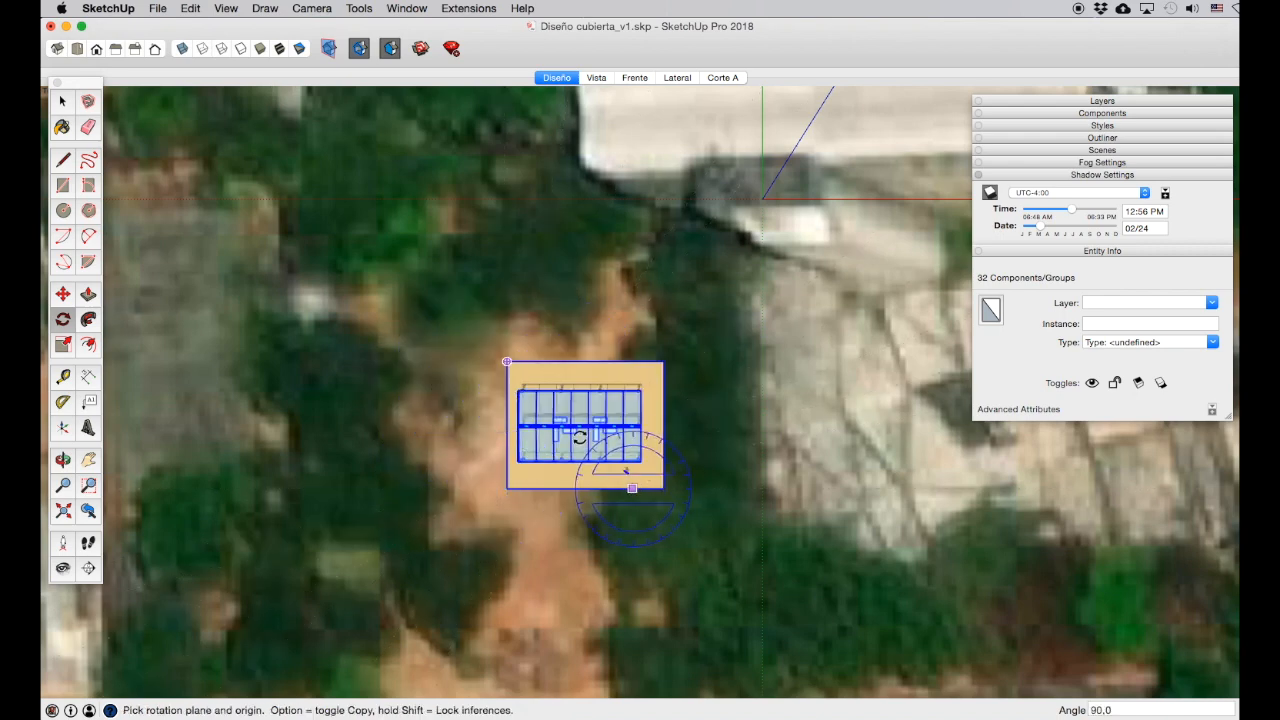
Step: Move the rotated structure about 8.07 m west onto the bare-earth clearing and deselect it
{"action": "left_click", "coordinate": [62, 294]}
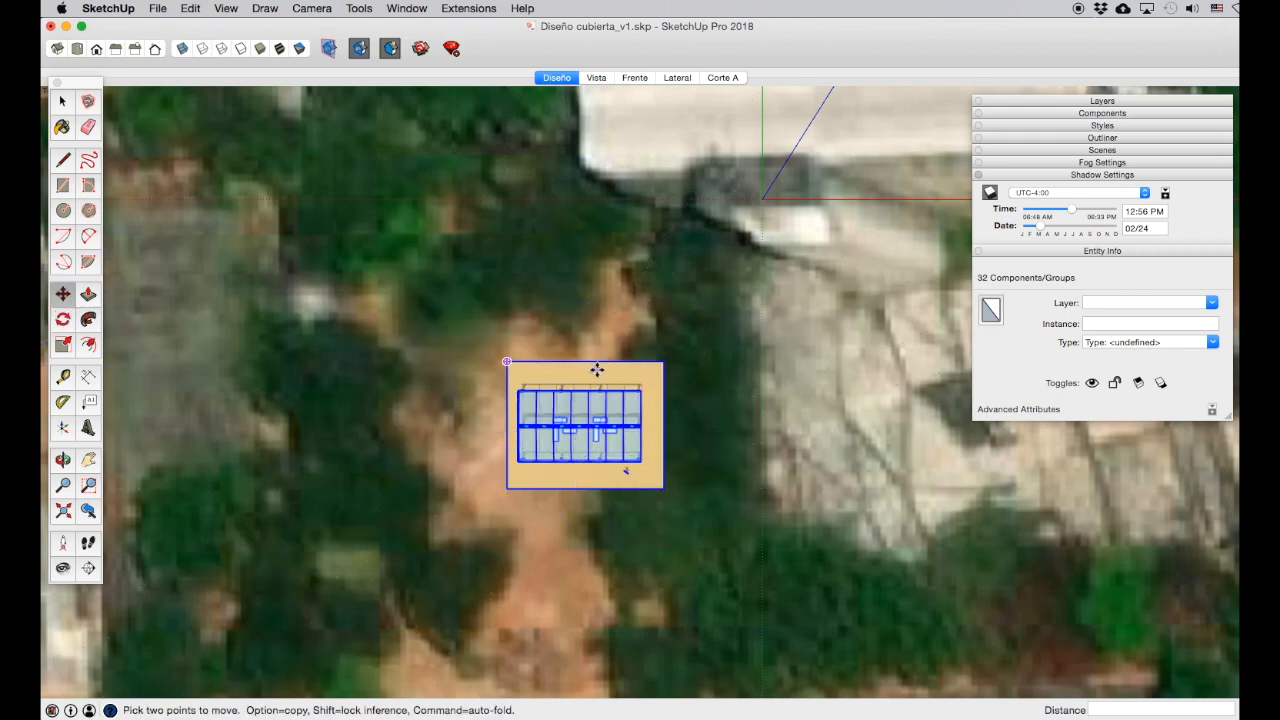
{"action": "left_click", "coordinate": [597, 370]}
{"action": "left_click", "coordinate": [529, 370]}
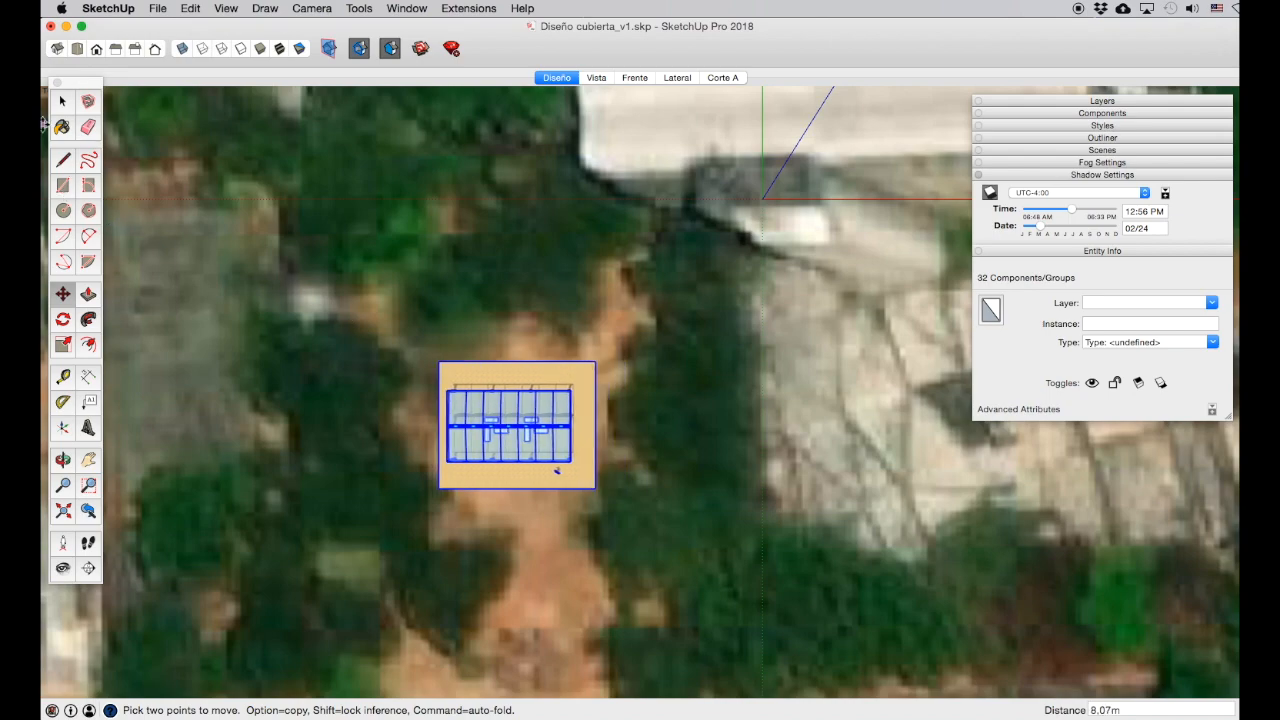
{"action": "left_click", "coordinate": [62, 101]}
{"action": "left_click", "coordinate": [457, 266]}
Step: Set the shadow date to 03/20 and shift the shadow time slightly earlier while viewing the roof structure up close
{"action": "scroll", "coordinate": [463, 303], "scroll_direction": "down", "scroll_amount": 3}
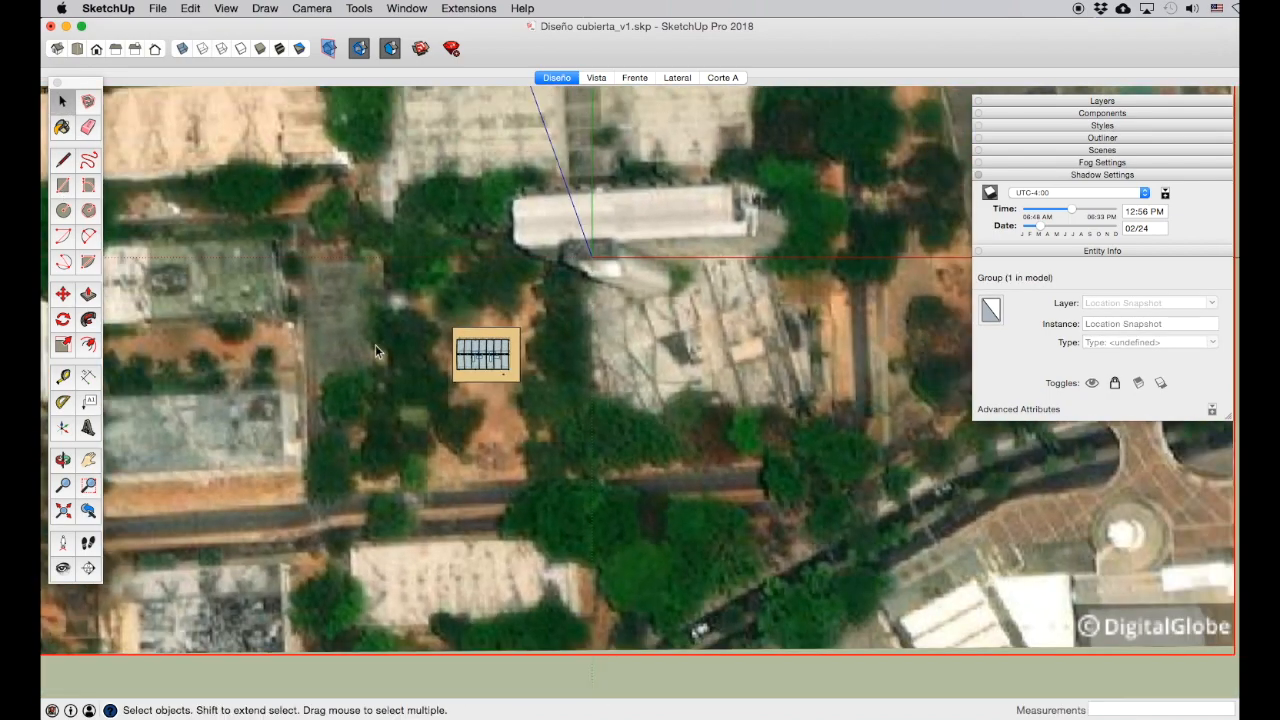
{"action": "left_click", "coordinate": [67, 461]}
{"action": "left_click_drag", "start_coordinate": [432, 440], "coordinate": [438, 275]}
{"action": "scroll", "coordinate": [447, 385], "scroll_direction": "up", "scroll_amount": 5}
{"action": "scroll", "coordinate": [447, 385], "scroll_direction": "up", "scroll_amount": 2}
{"action": "scroll", "coordinate": [661, 372], "scroll_direction": "up", "scroll_amount": 5}
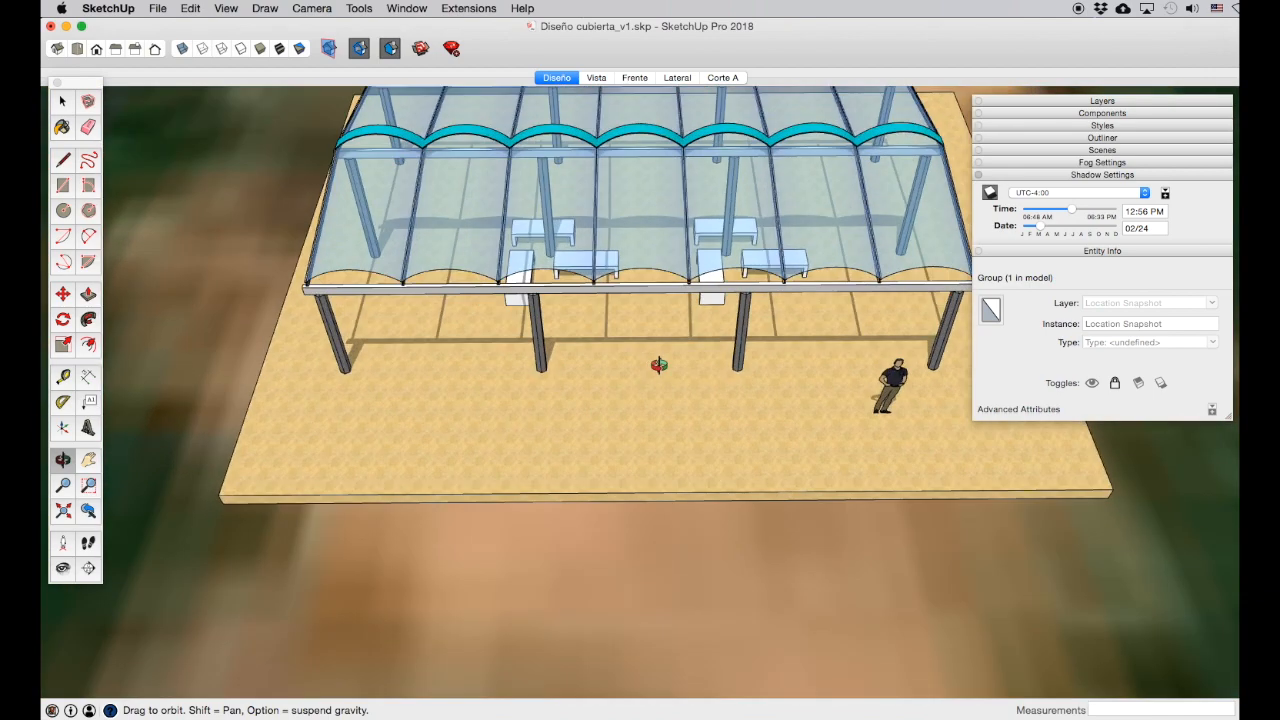
{"action": "scroll", "coordinate": [661, 368], "scroll_direction": "down", "scroll_amount": 3}
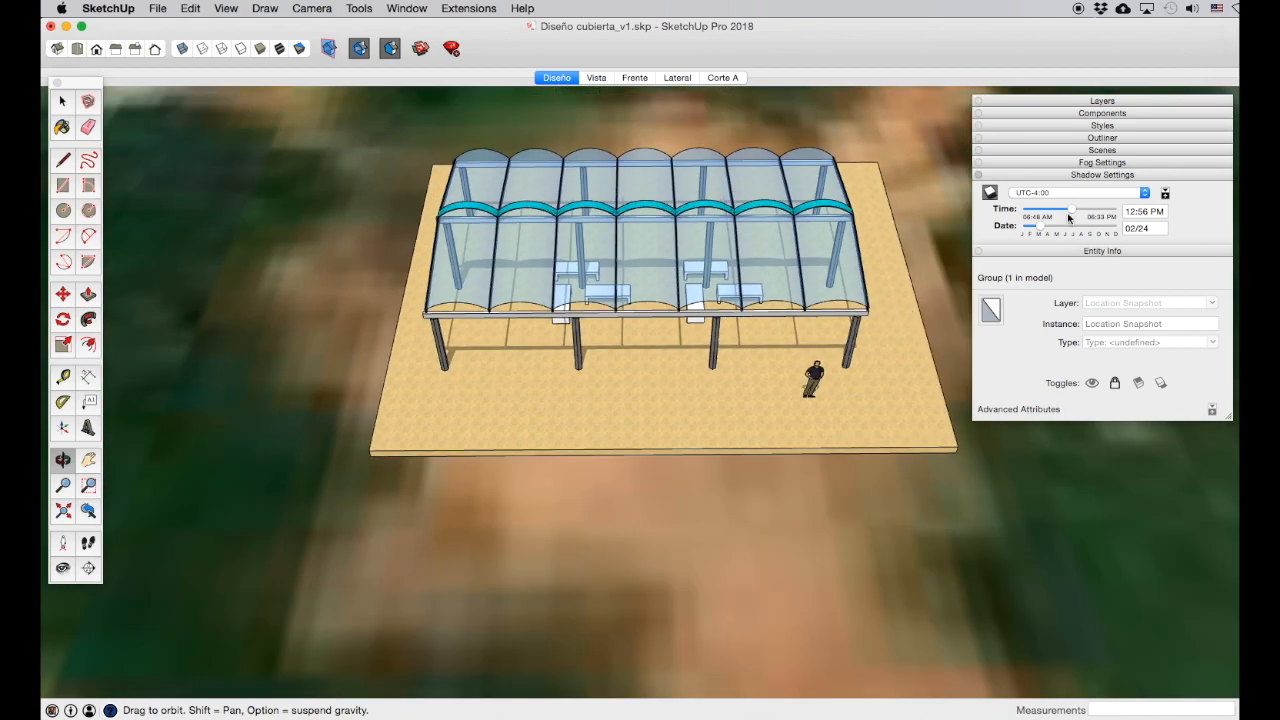
{"action": "left_click", "coordinate": [1137, 229]}
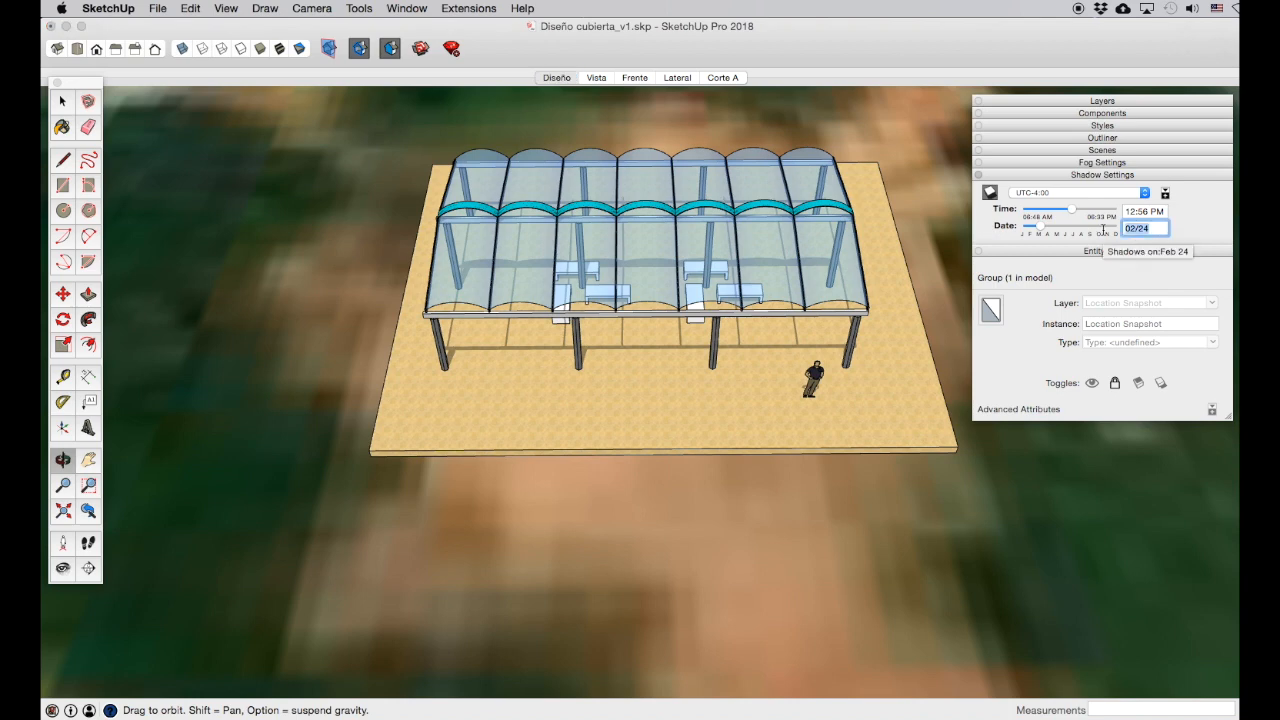
{"action": "type", "text": "03/"}
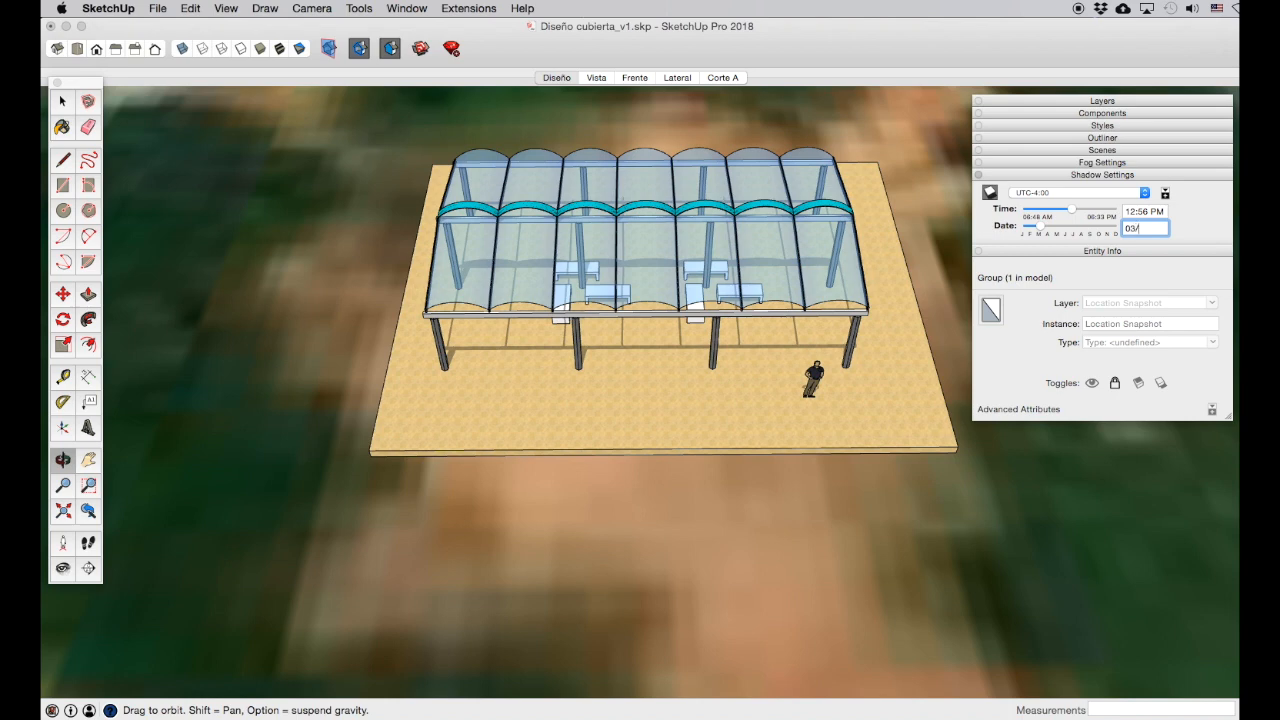
{"action": "type", "text": "20"}
{"action": "key", "text": "Return"}
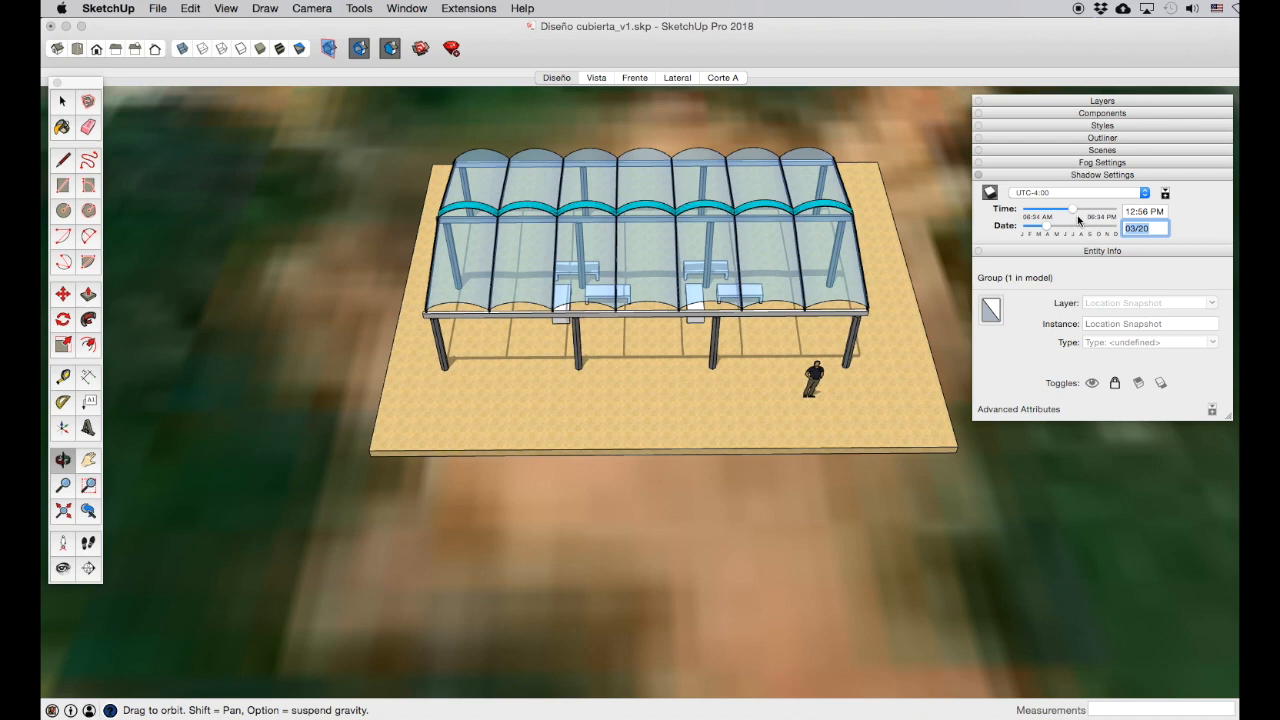
{"action": "left_click_drag", "start_coordinate": [1073, 213], "coordinate": [1060, 213]}
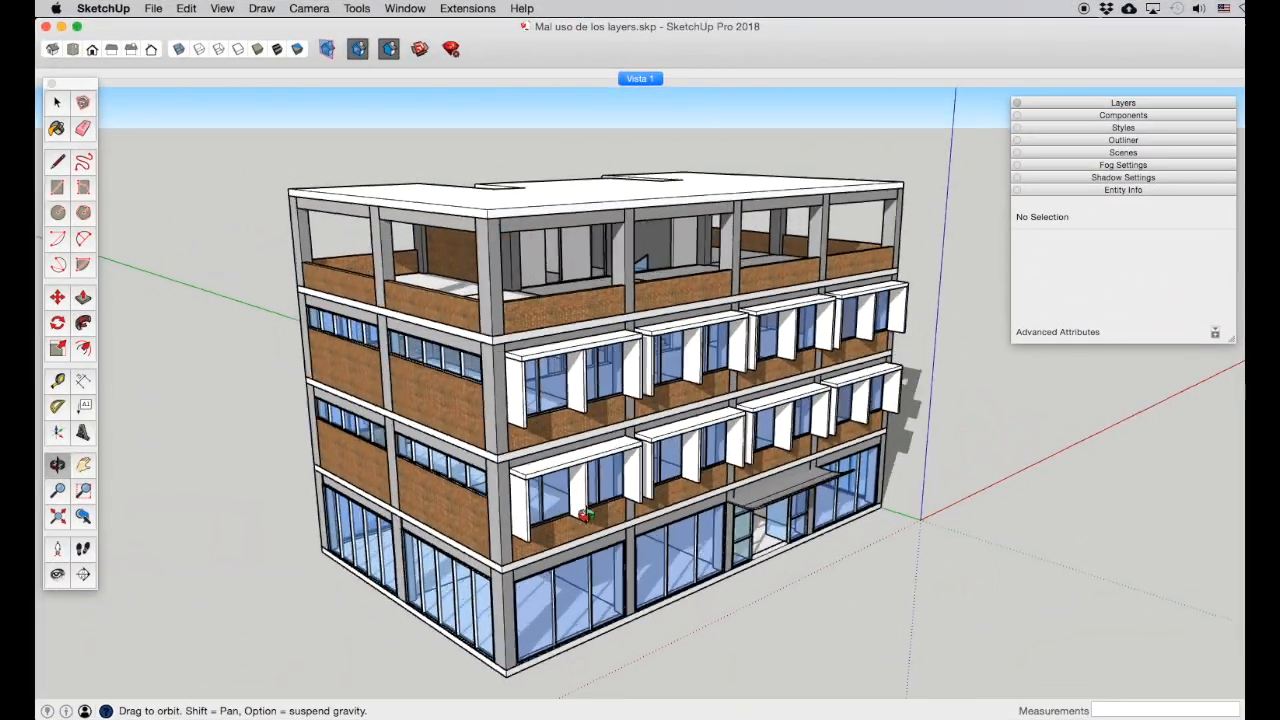
Step: Examine the building model's layer list and check which layer the top-floor corner column is assigned to
{"action": "left_click_drag", "start_coordinate": [584, 514], "coordinate": [614, 496]}
{"action": "left_click_drag", "start_coordinate": [667, 412], "coordinate": [690, 385]}
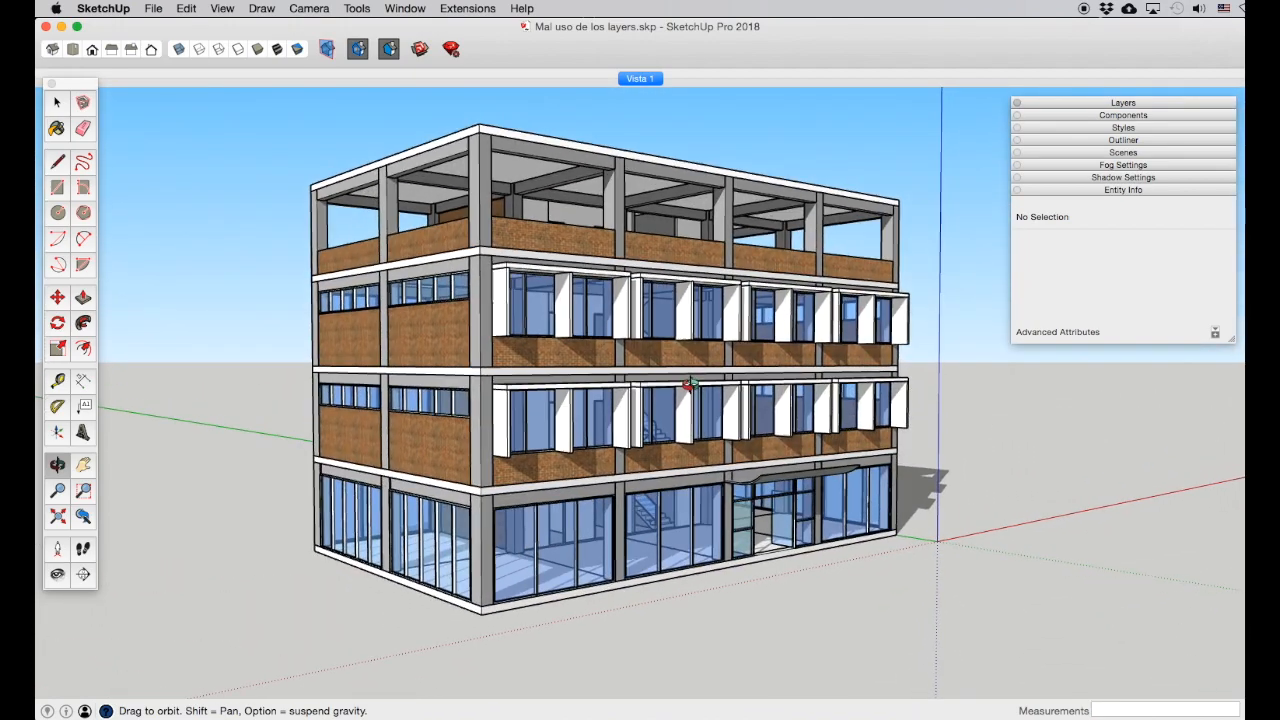
{"action": "left_click", "coordinate": [1126, 103]}
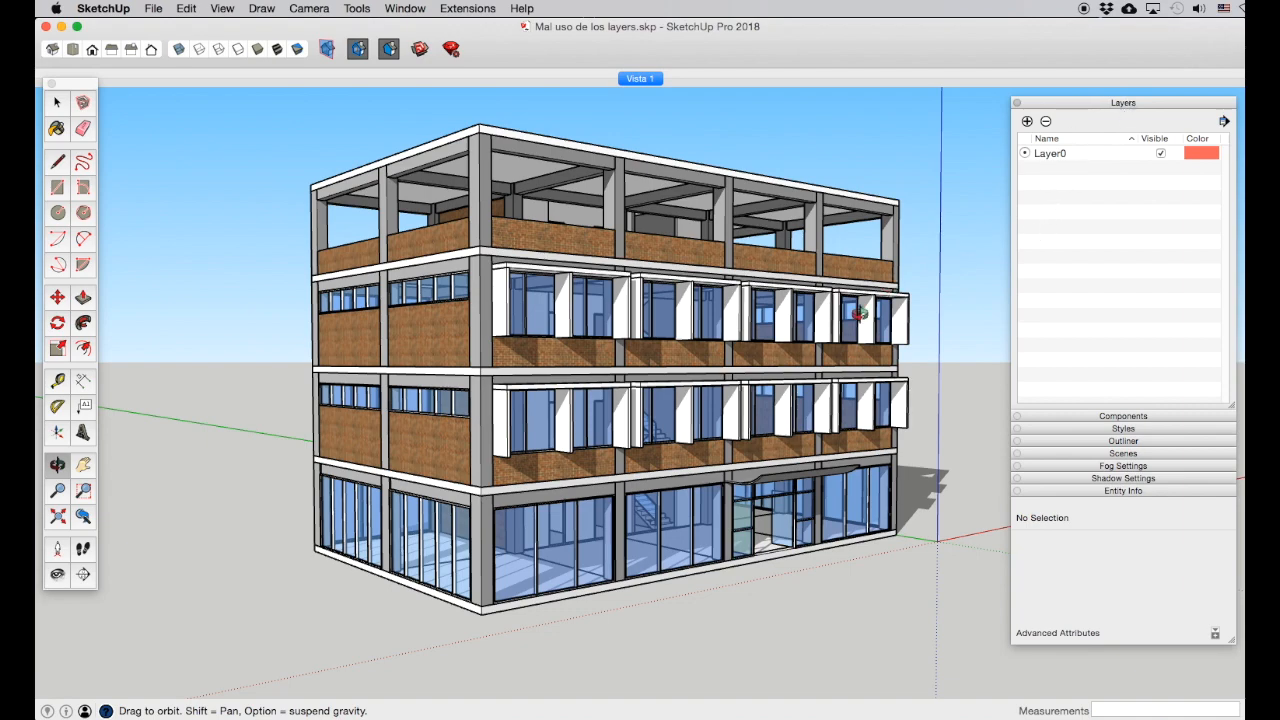
{"action": "left_click_drag", "start_coordinate": [734, 370], "coordinate": [731, 419]}
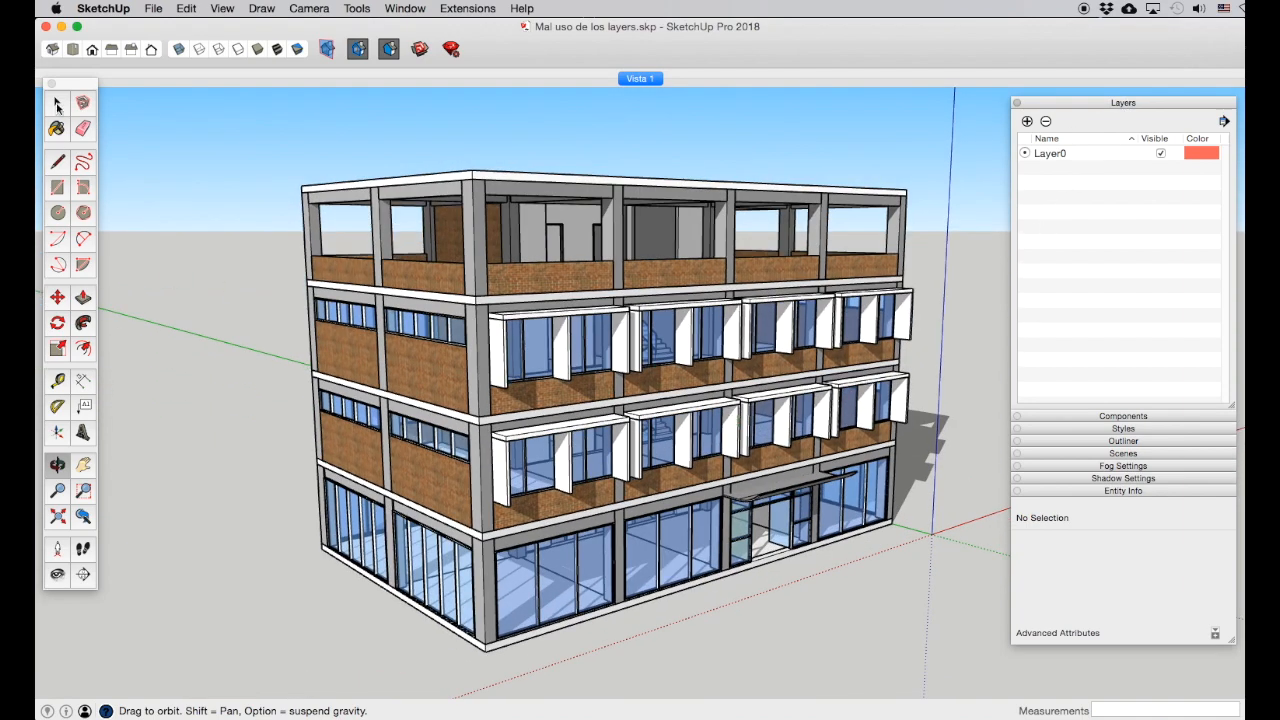
{"action": "left_click", "coordinate": [57, 104]}
{"action": "left_click", "coordinate": [472, 247]}
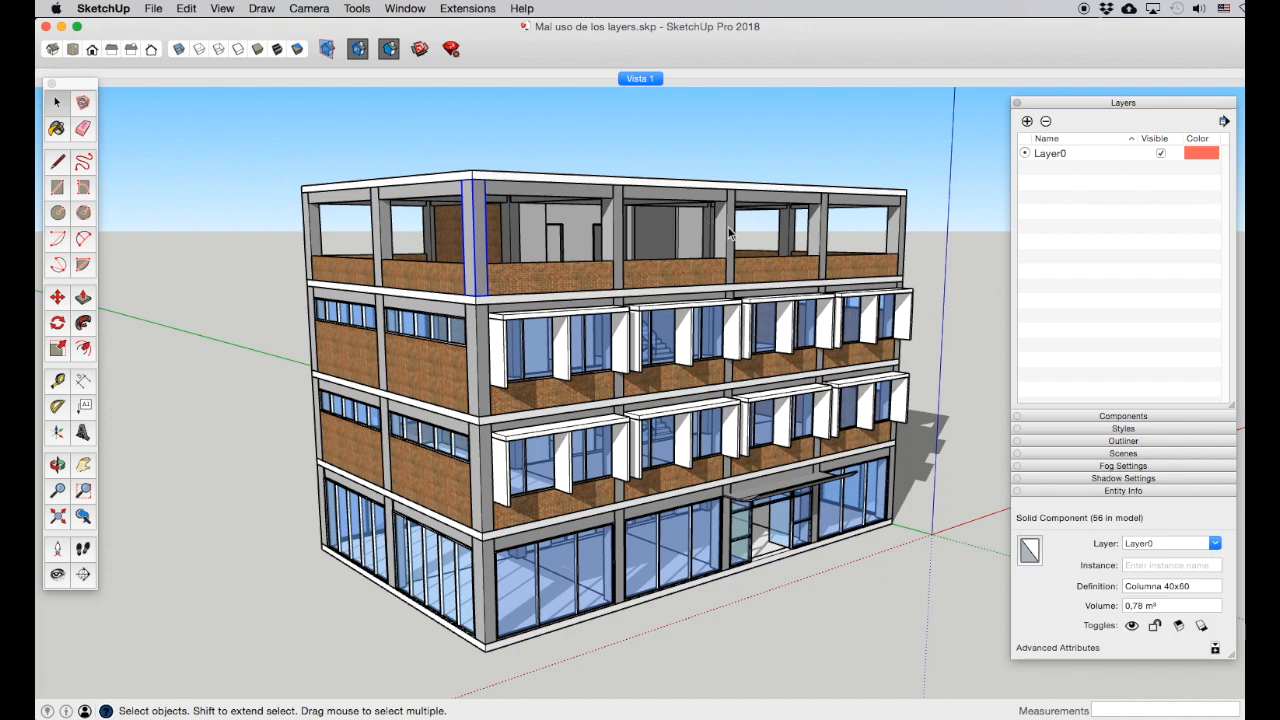
Step: Review the list of components used in the building model and clear the column selection
{"action": "left_click", "coordinate": [1099, 104]}
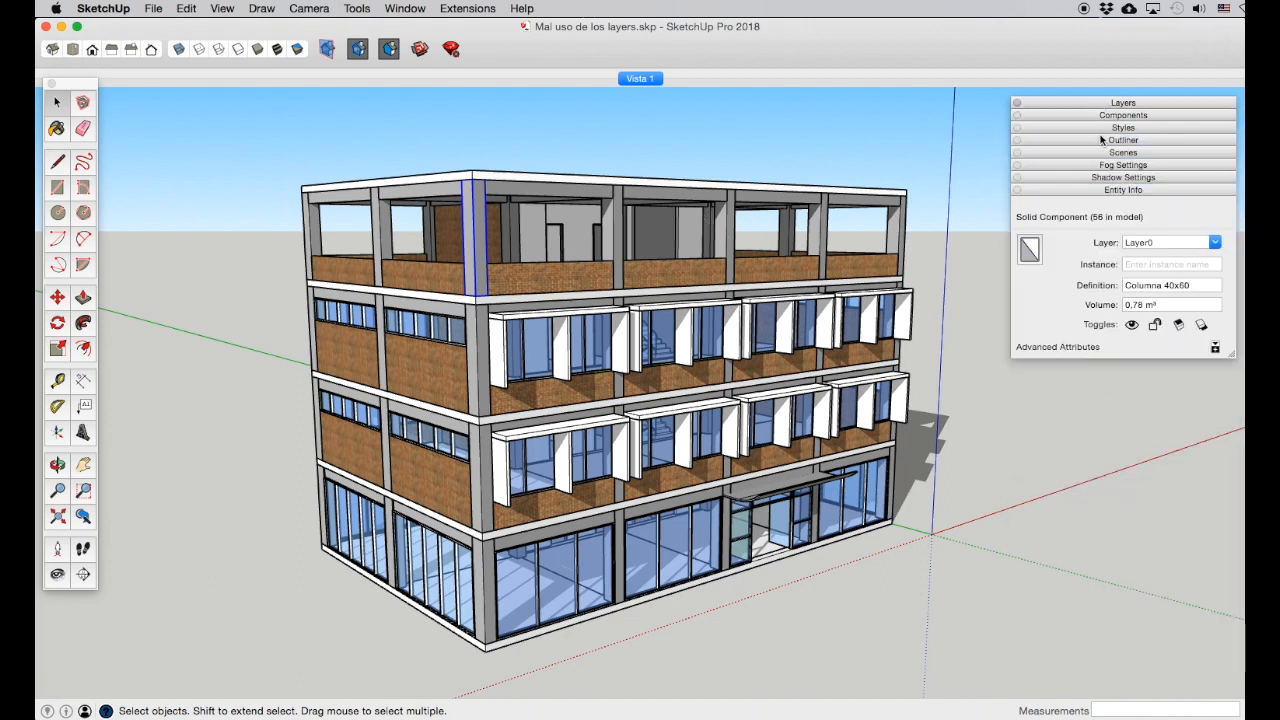
{"action": "left_click", "coordinate": [1123, 115]}
{"action": "scroll", "coordinate": [1097, 337], "scroll_direction": "up", "scroll_amount": 10}
{"action": "scroll", "coordinate": [1073, 352], "scroll_direction": "down", "scroll_amount": 10}
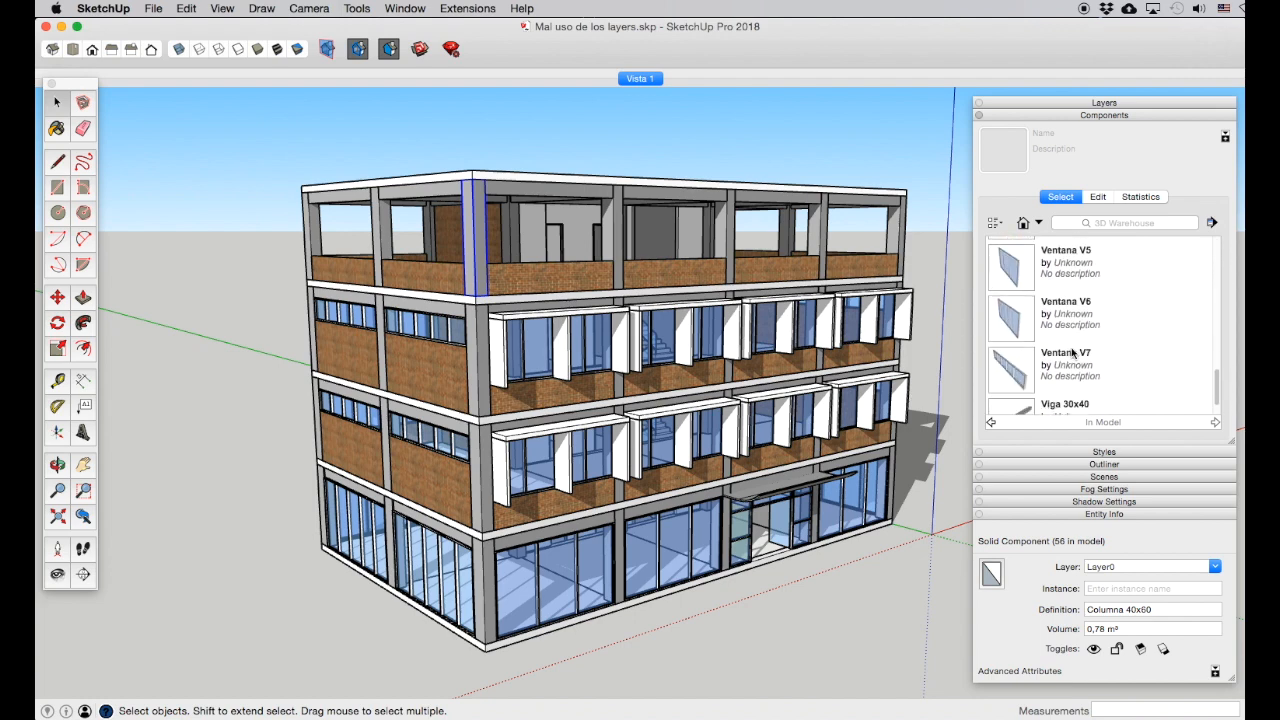
{"action": "left_click", "coordinate": [1132, 114]}
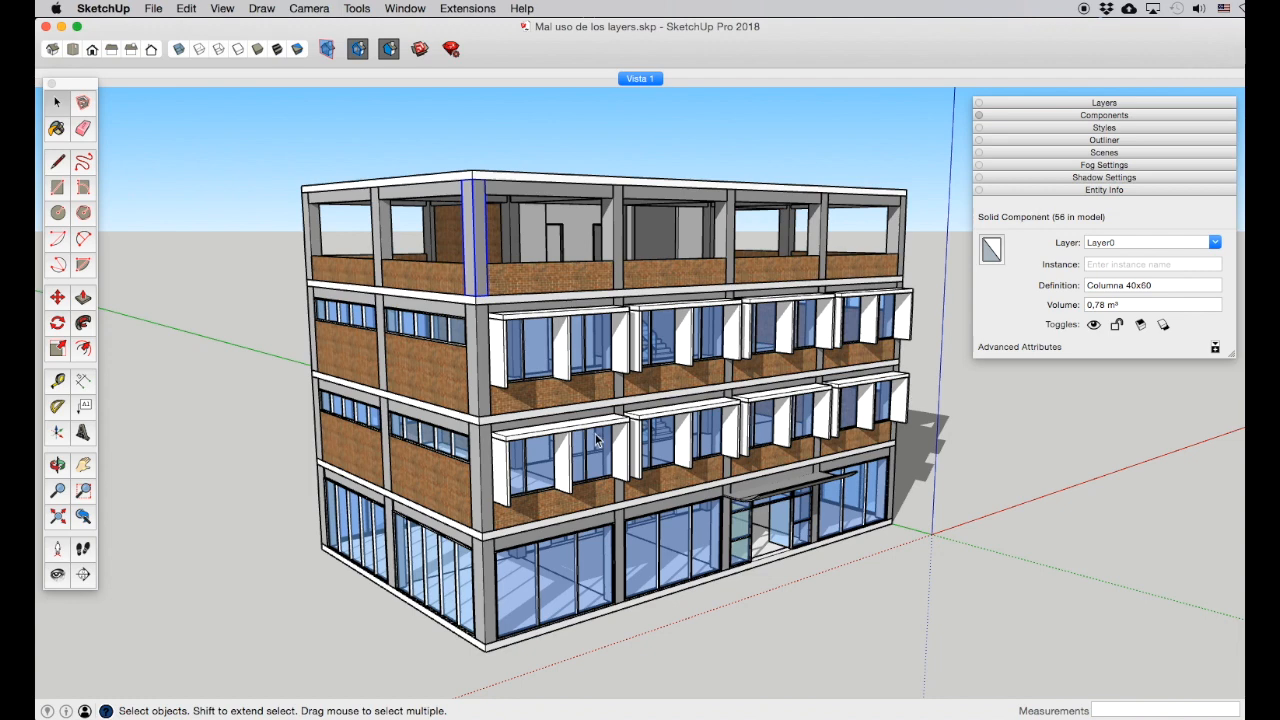
{"action": "left_click", "coordinate": [590, 170]}
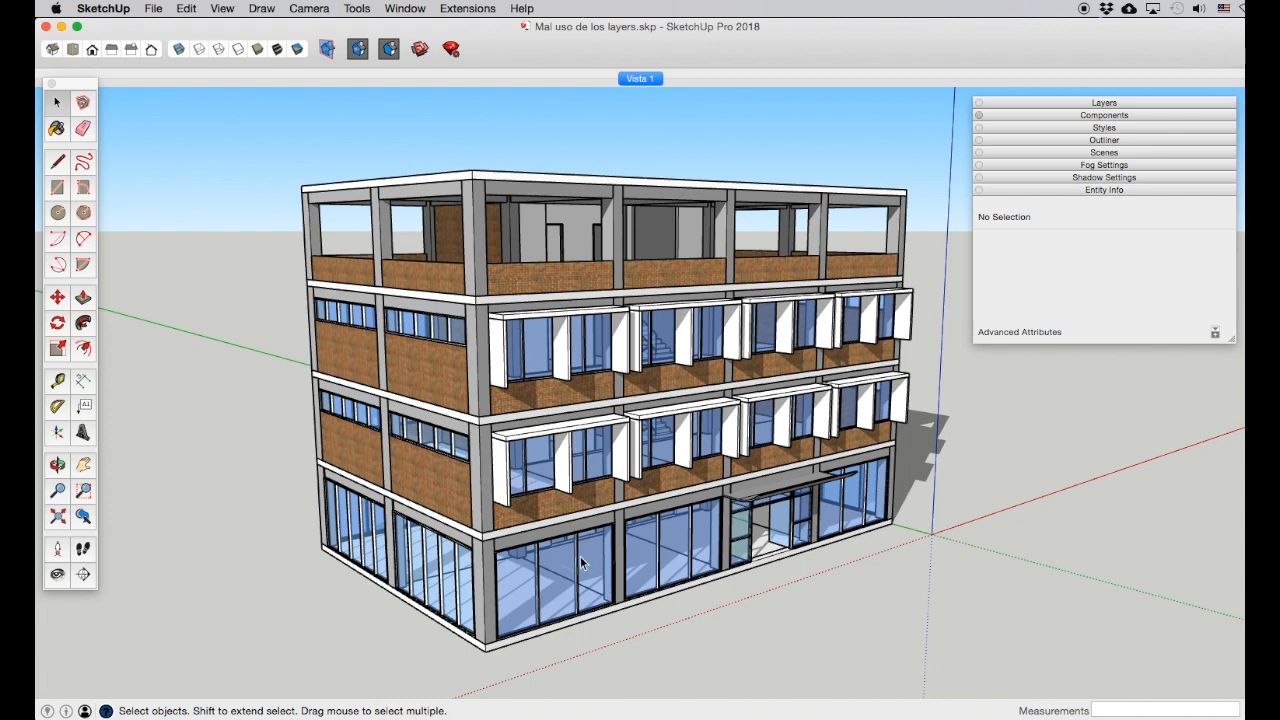
Step: Place a horizontal section plane on the building's roof, keeping the default name and symbol
{"action": "scroll", "coordinate": [595, 543], "scroll_direction": "up", "scroll_amount": 2}
{"action": "scroll", "coordinate": [595, 543], "scroll_direction": "down", "scroll_amount": 3}
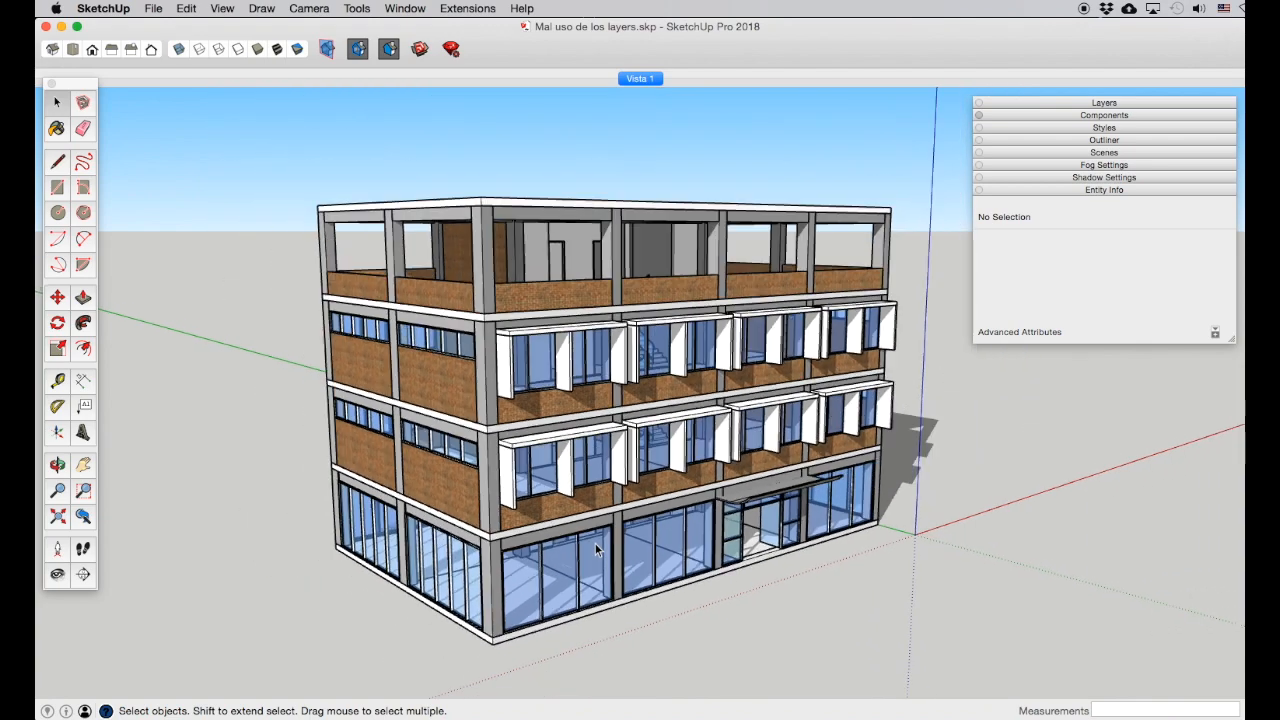
{"action": "left_click", "coordinate": [57, 466]}
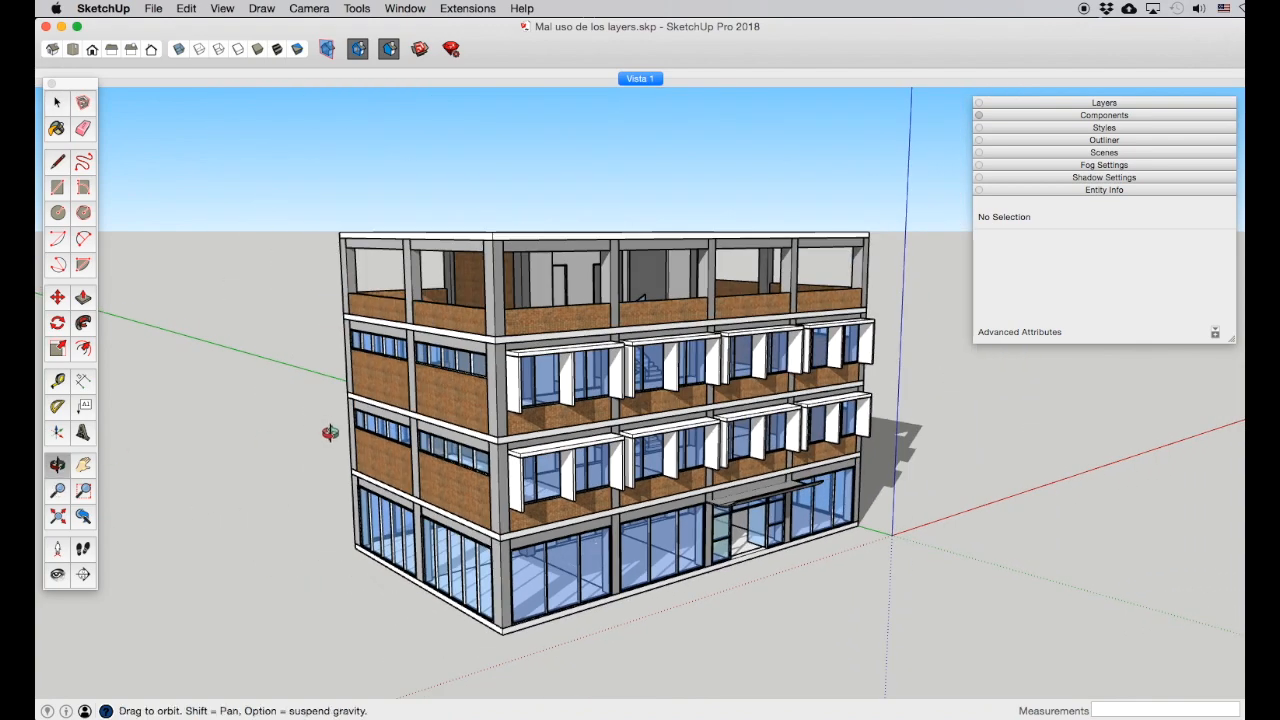
{"action": "left_click_drag", "start_coordinate": [337, 434], "coordinate": [343, 509]}
{"action": "left_click", "coordinate": [82, 576]}
{"action": "left_click", "coordinate": [676, 203]}
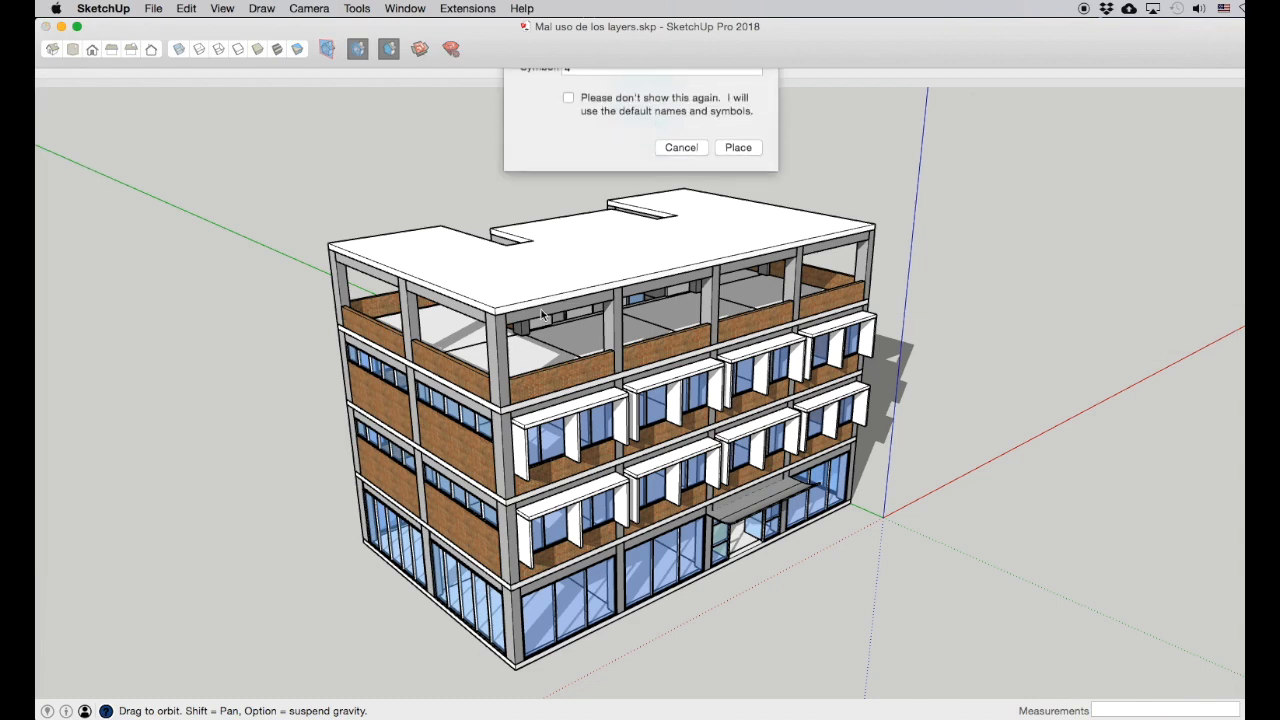
{"action": "left_click", "coordinate": [736, 209]}
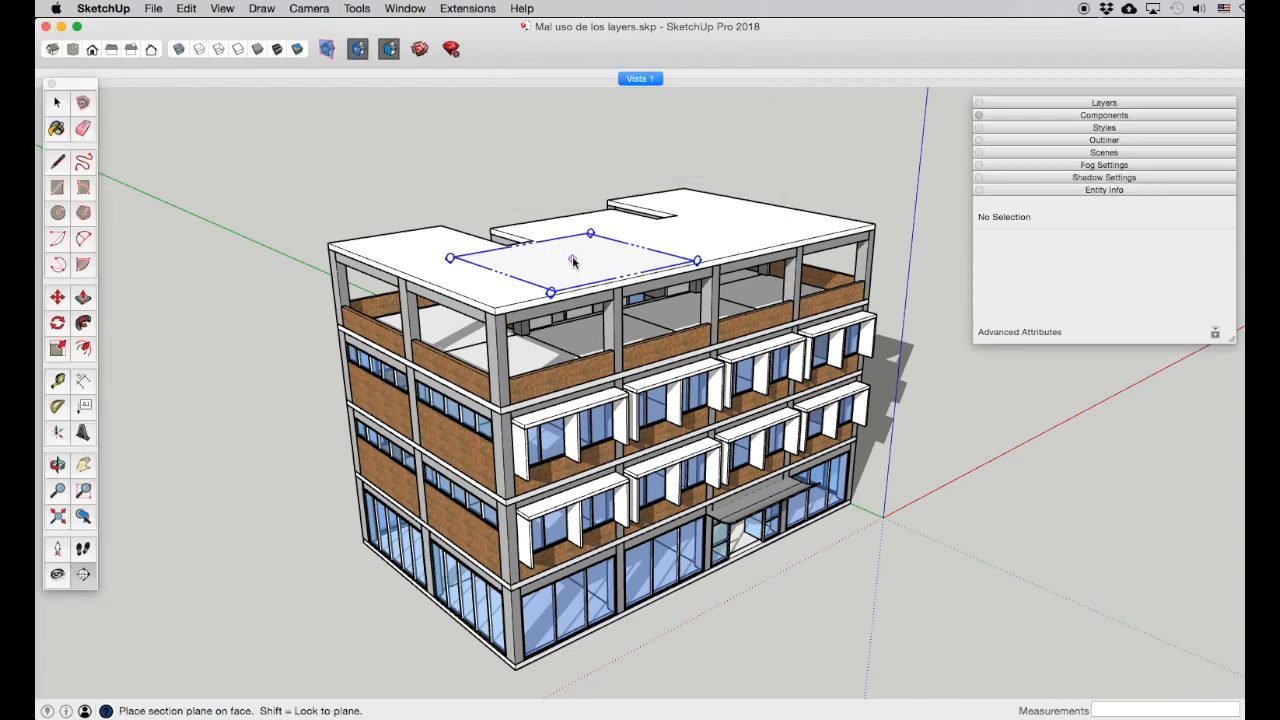
{"action": "left_click", "coordinate": [576, 255]}
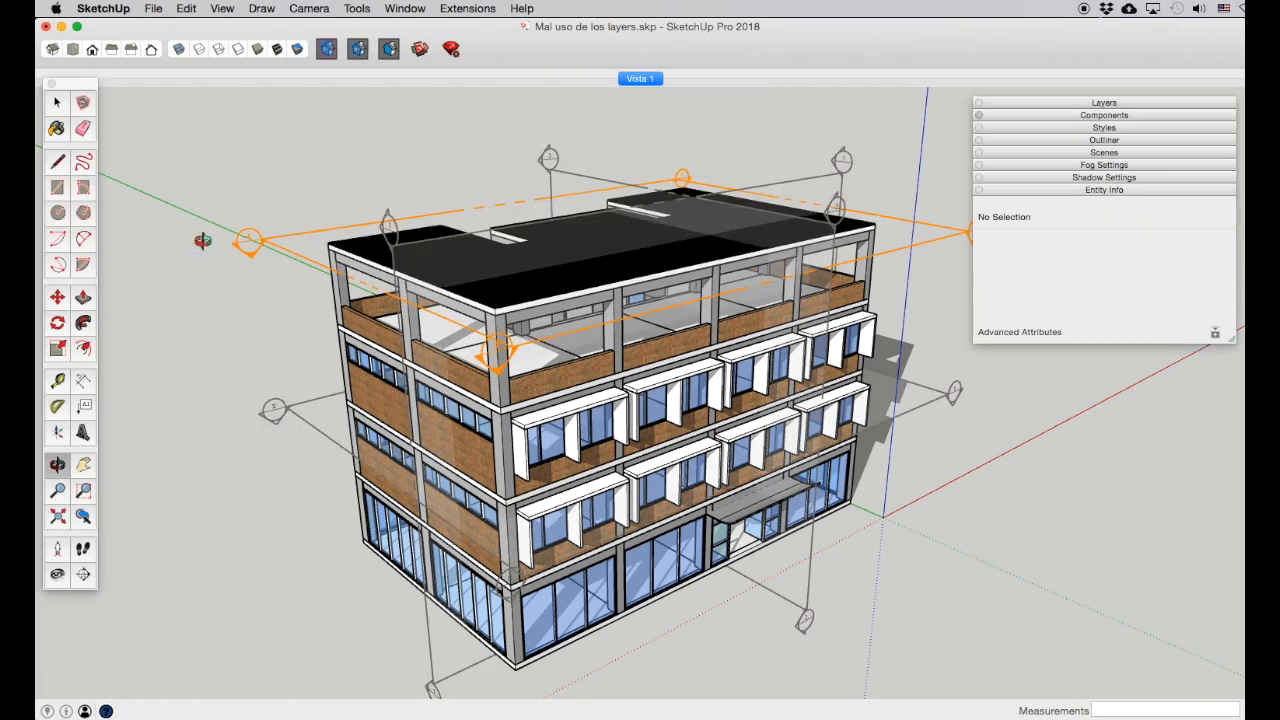
Step: Move the roof's horizontal section plane down about 11.39 m to cut through the ground floor
{"action": "left_click", "coordinate": [57, 297]}
{"action": "left_click", "coordinate": [360, 228]}
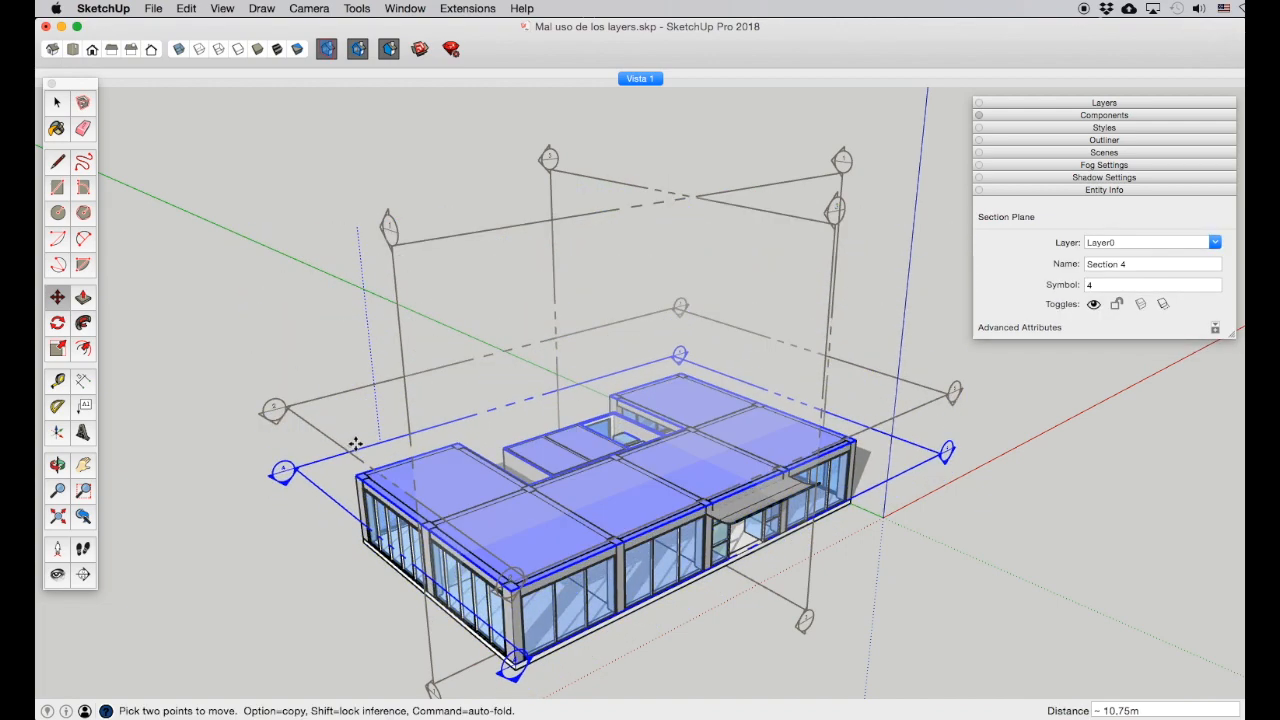
{"action": "left_click", "coordinate": [351, 457]}
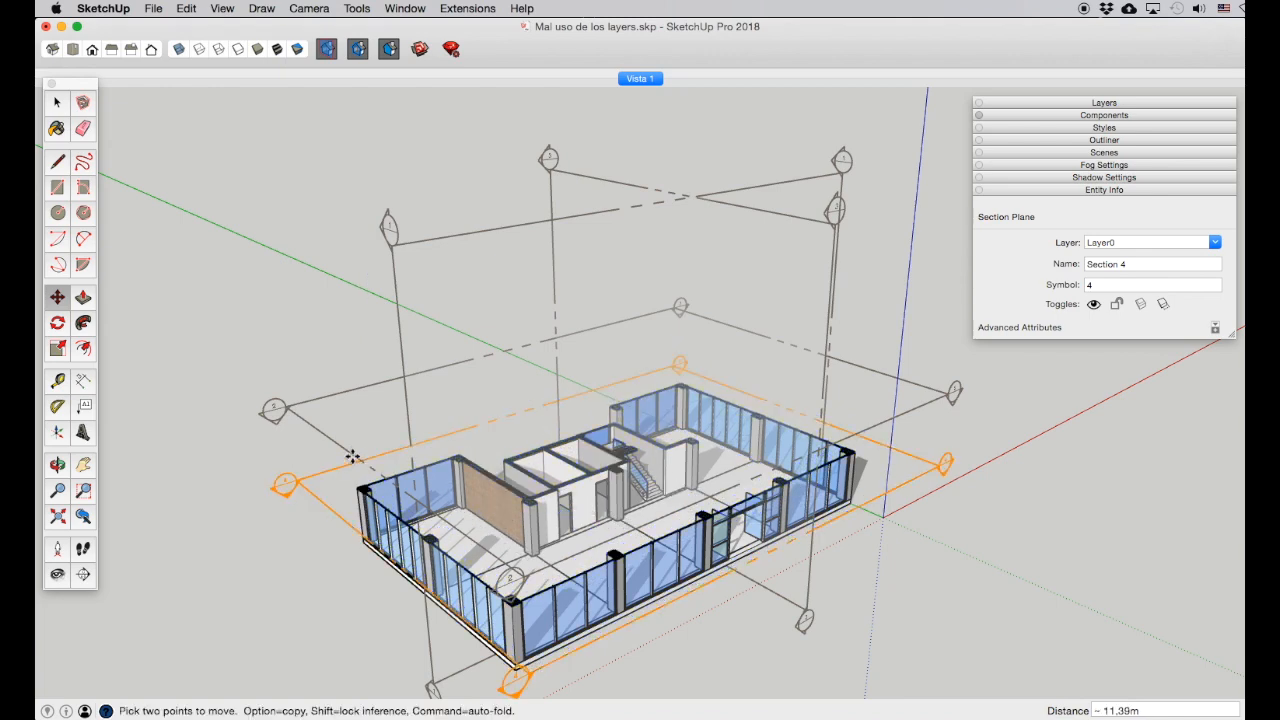
Step: Hide the section plane symbols and turn off the shadows
{"action": "left_click", "coordinate": [326, 49]}
{"action": "scroll", "coordinate": [140, 490], "scroll_direction": "up", "scroll_amount": 6}
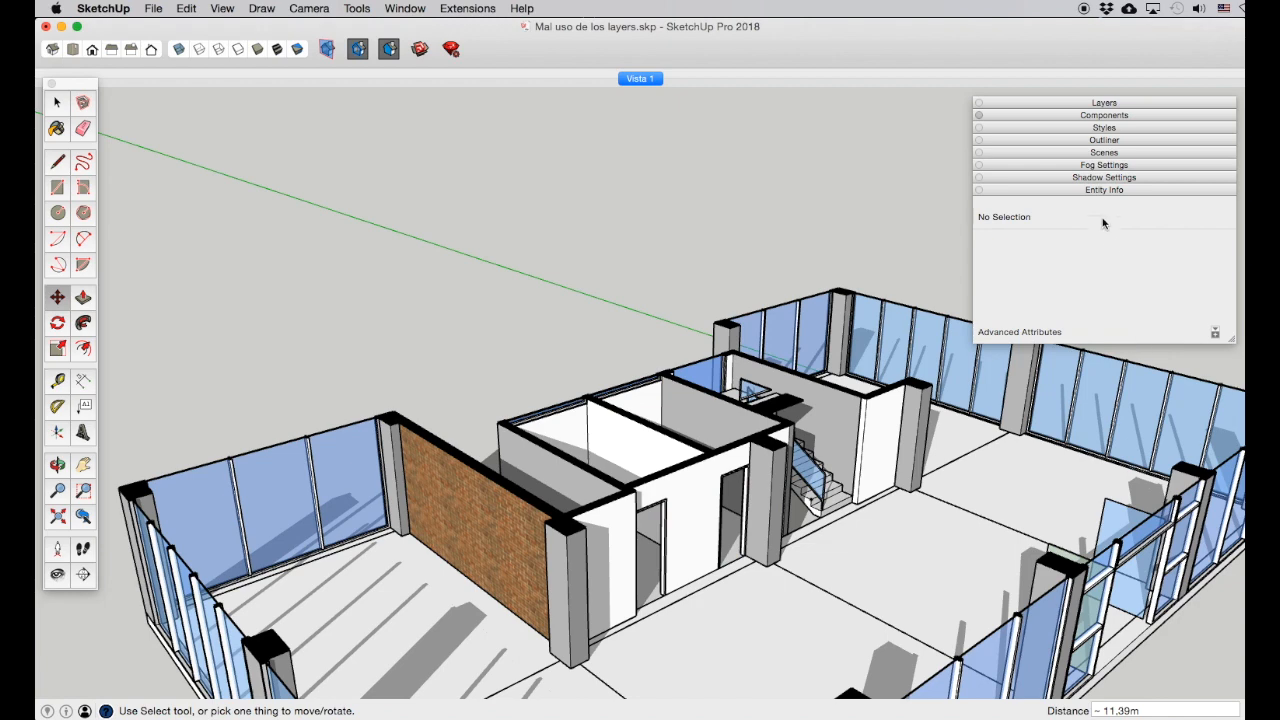
{"action": "left_click", "coordinate": [1108, 177]}
{"action": "left_click", "coordinate": [990, 196]}
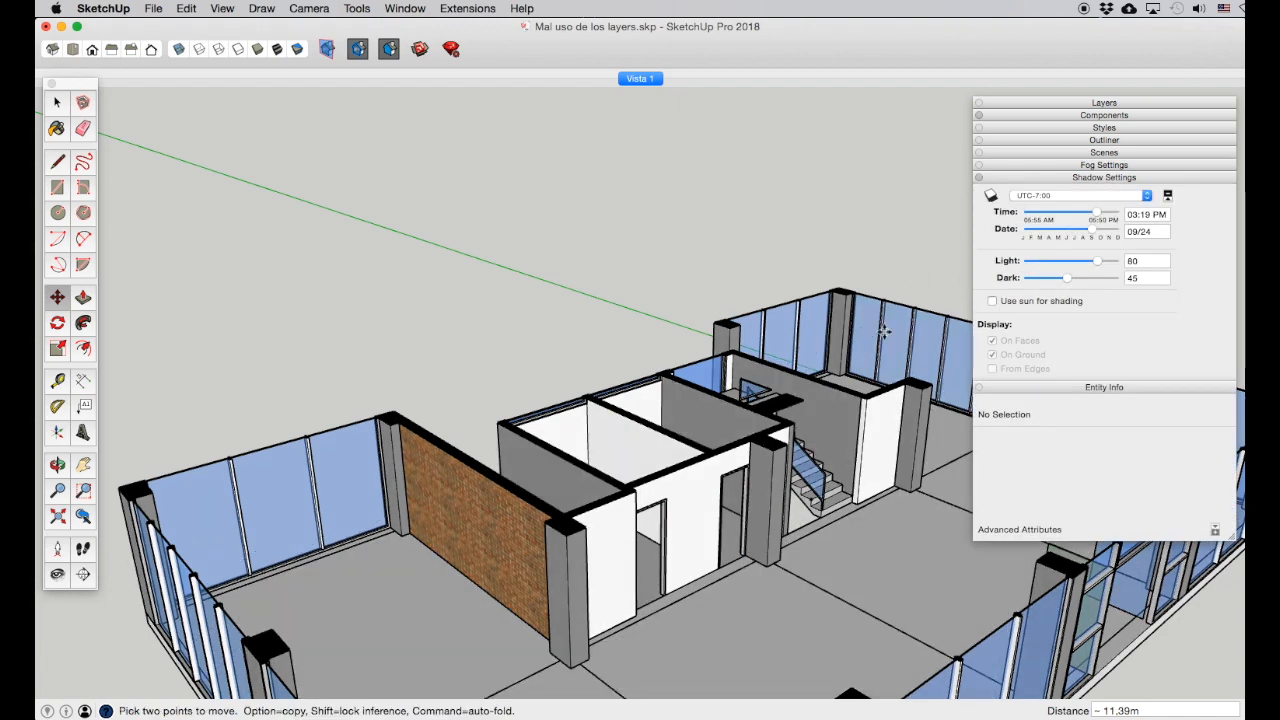
Step: Examine the sectioned ground floor, including its core walls, stairs, columns and glazed facade
{"action": "scroll", "coordinate": [139, 536], "scroll_direction": "down", "scroll_amount": 5}
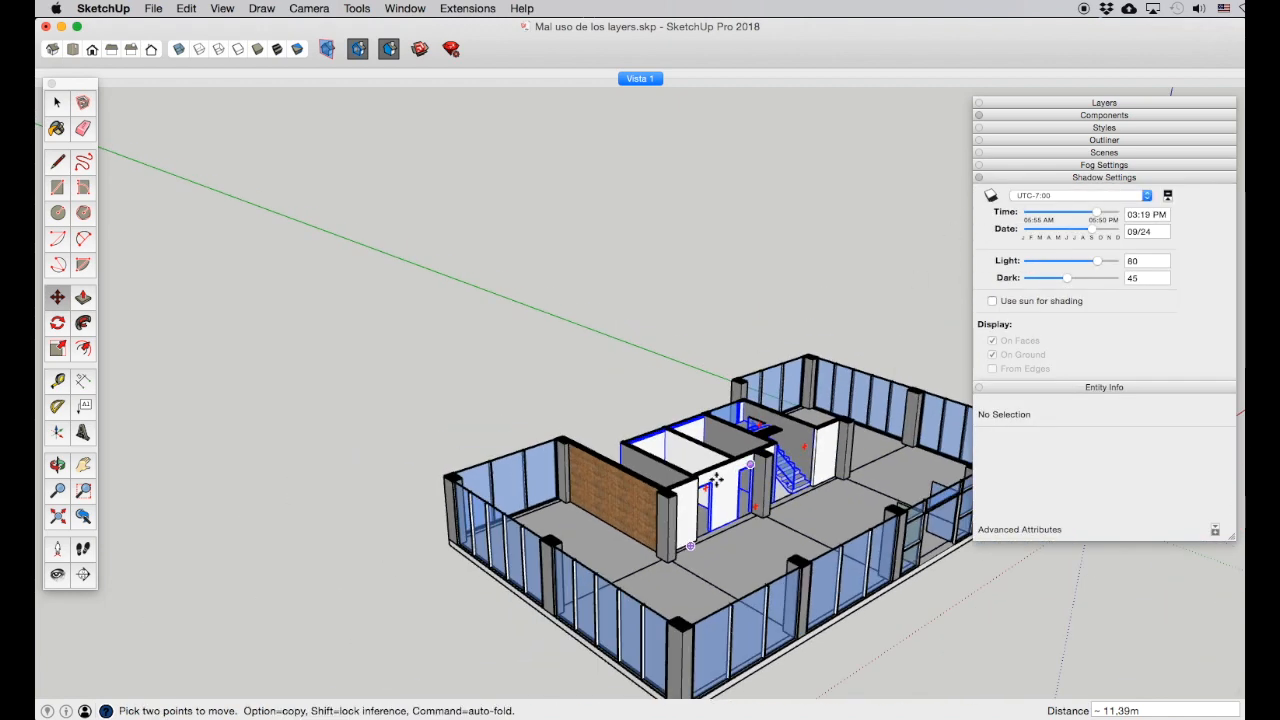
{"action": "left_click", "coordinate": [83, 465]}
{"action": "scroll", "coordinate": [555, 427], "scroll_direction": "up", "scroll_amount": 5}
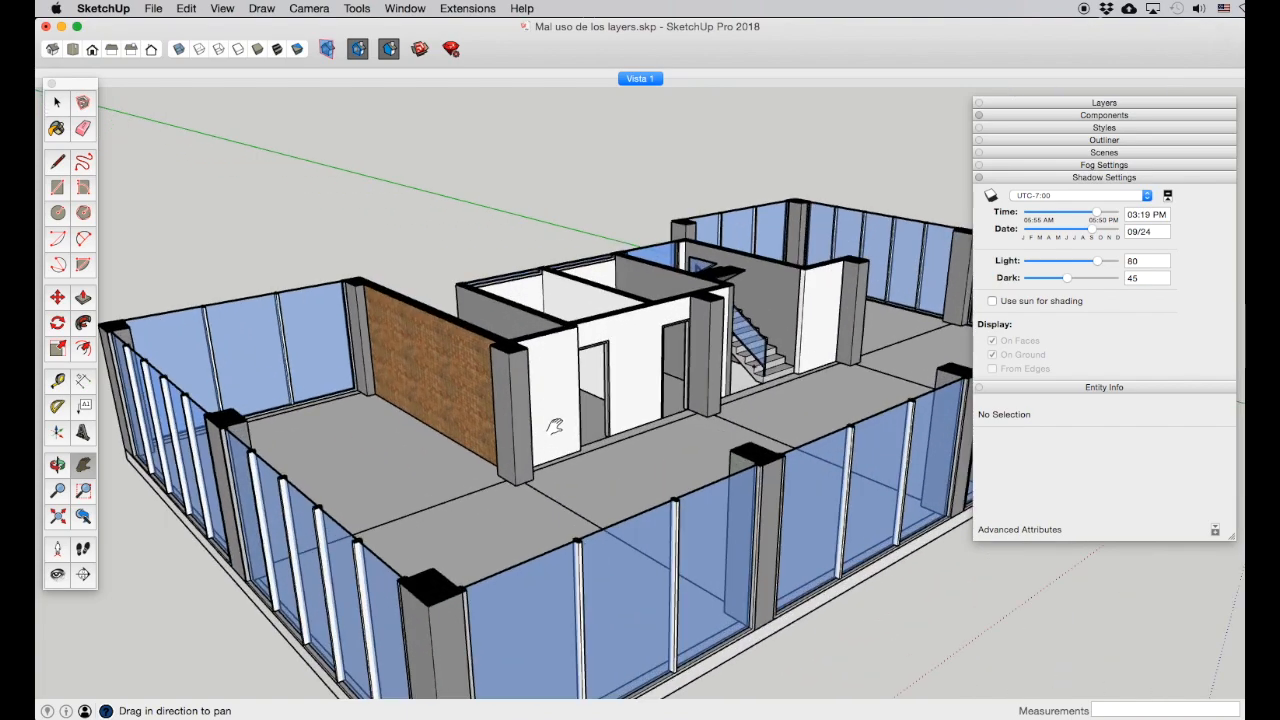
{"action": "left_click", "coordinate": [57, 465]}
{"action": "left_click_drag", "start_coordinate": [600, 560], "coordinate": [475, 527]}
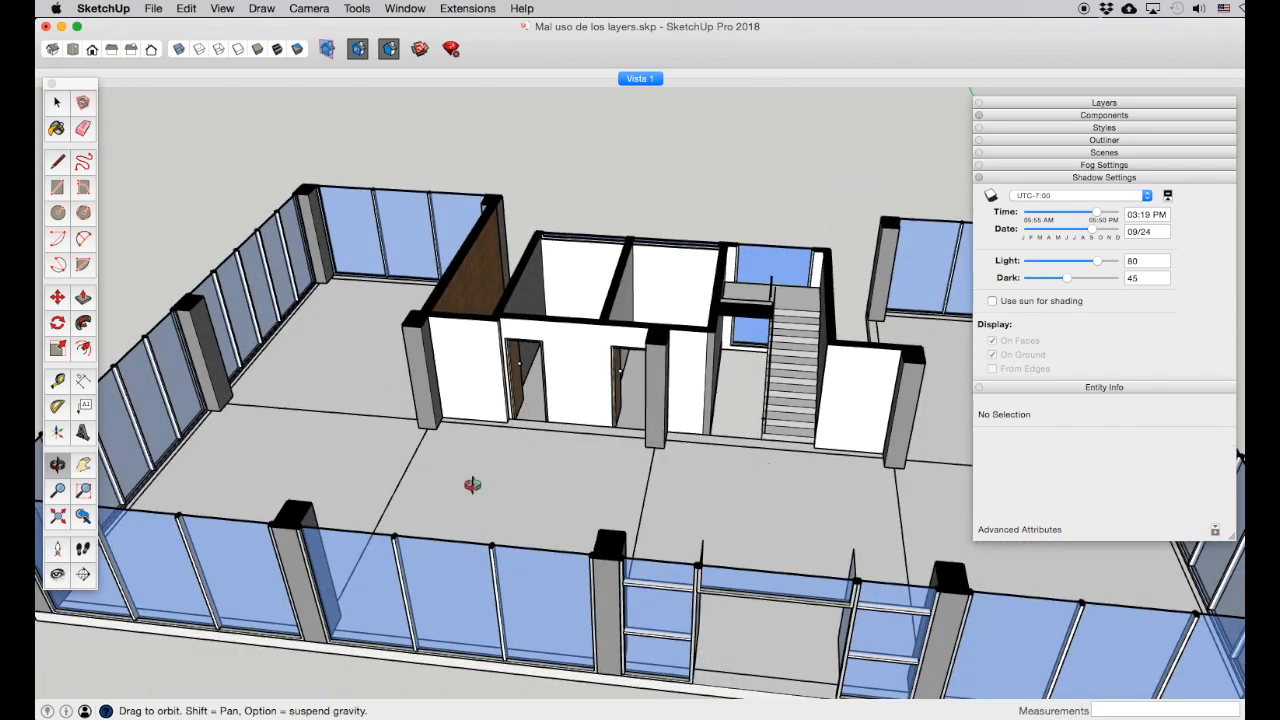
{"action": "scroll", "coordinate": [508, 464], "scroll_direction": "down", "scroll_amount": 4}
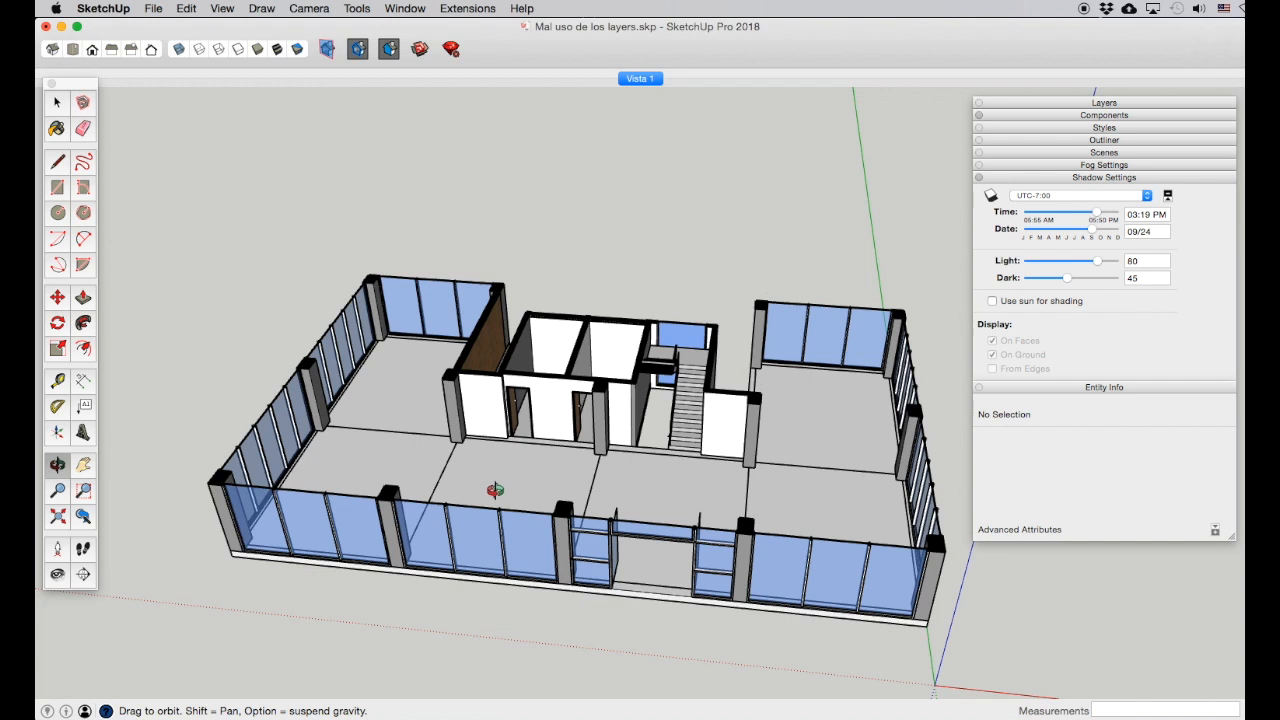
{"action": "left_click", "coordinate": [57, 102]}
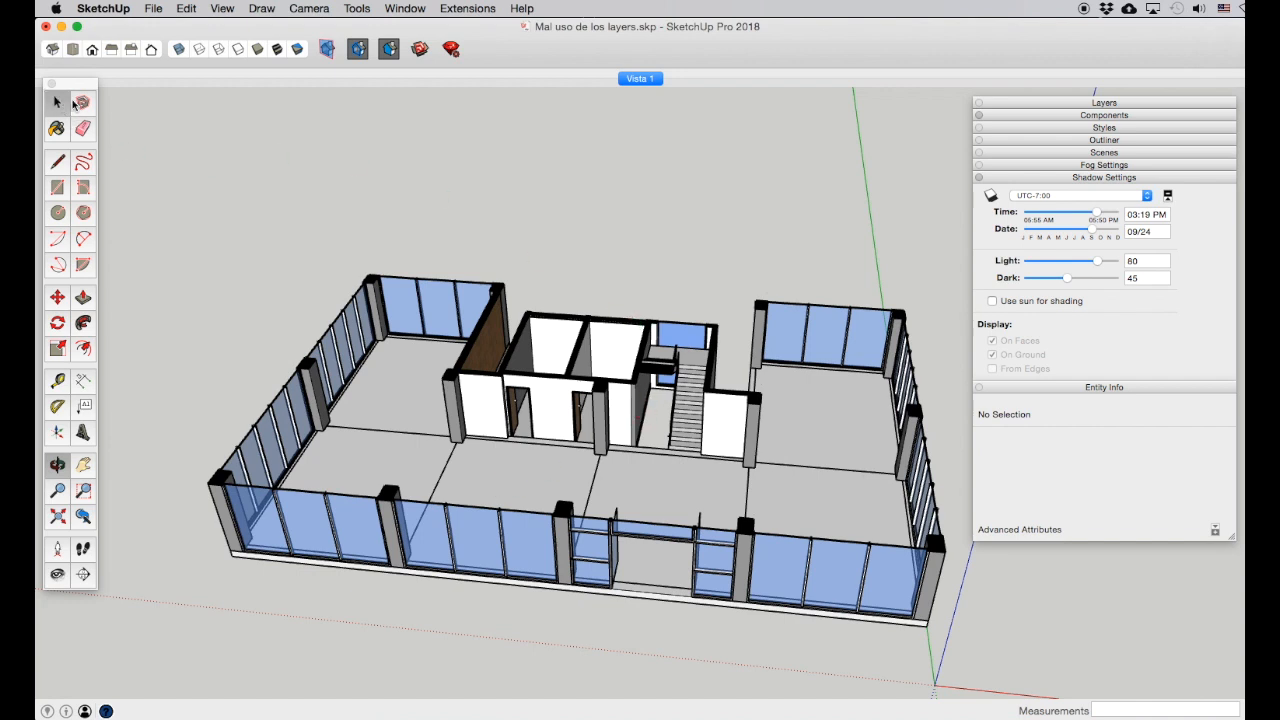
Step: Turn off the section cut to restore the whole building and keep the section plane symbols hidden
{"action": "left_click", "coordinate": [328, 50]}
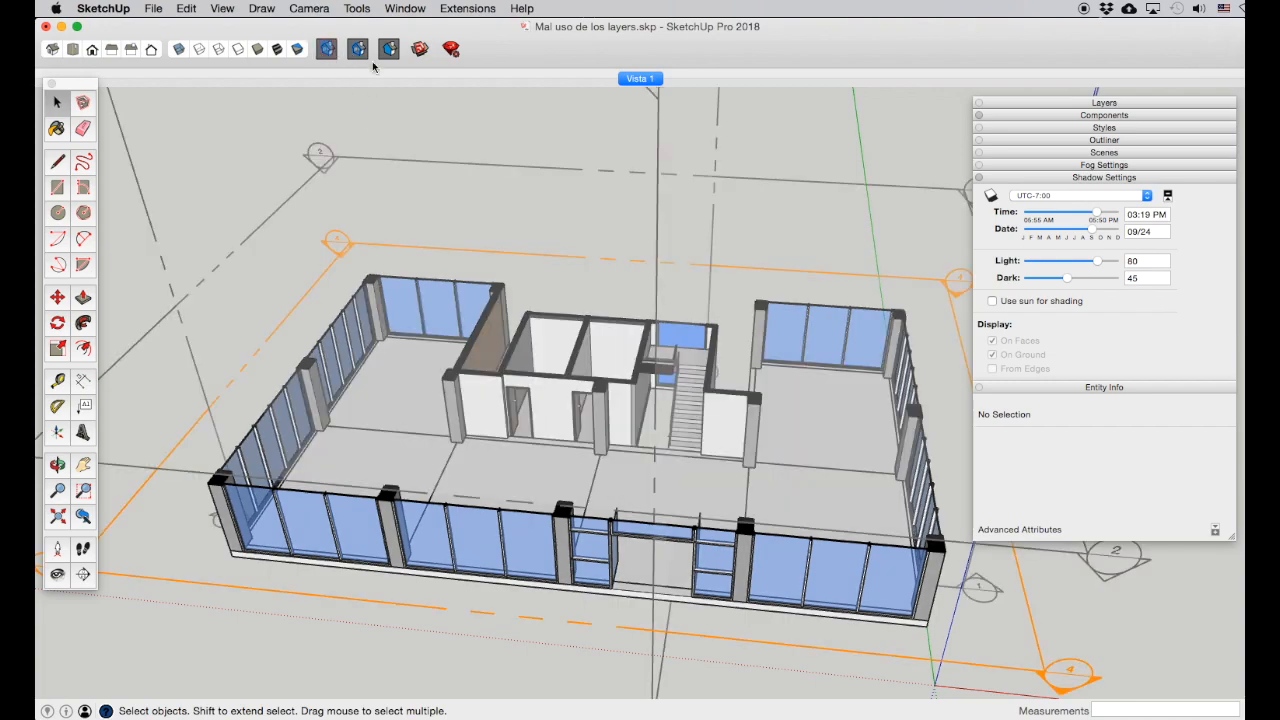
{"action": "left_click", "coordinate": [358, 49]}
{"action": "scroll", "coordinate": [490, 315], "scroll_direction": "down", "scroll_amount": 5}
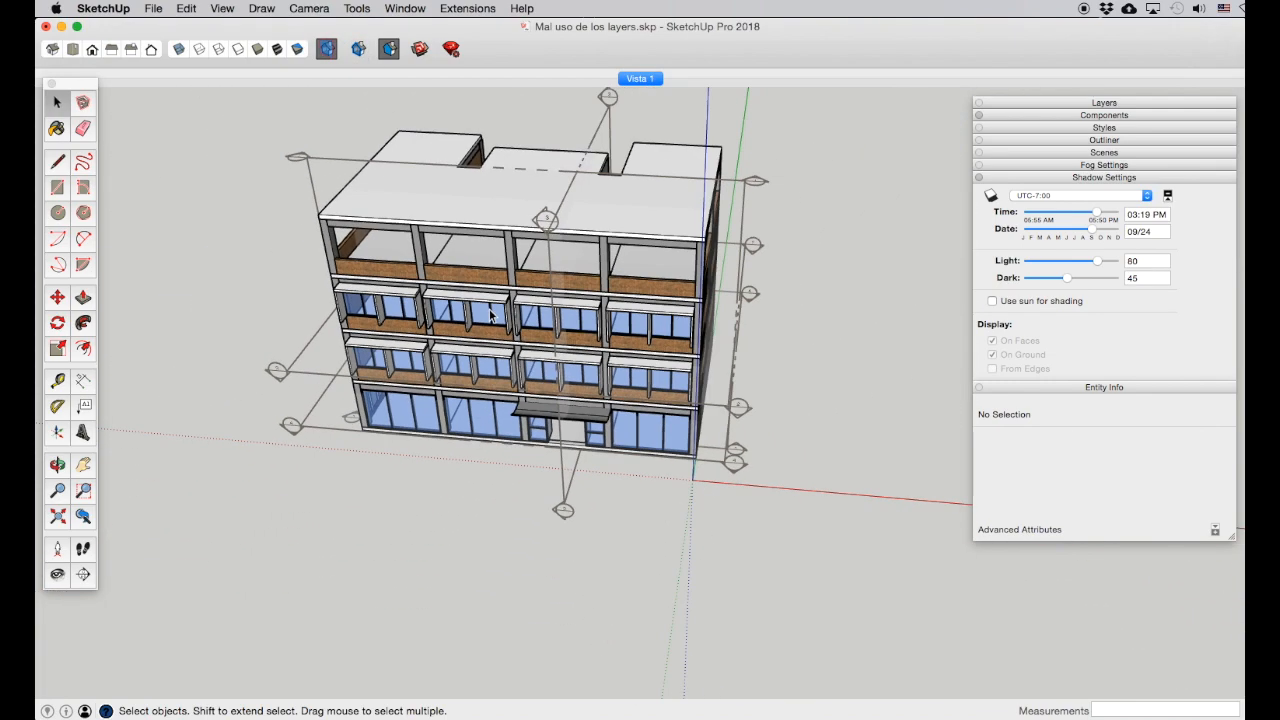
{"action": "left_click", "coordinate": [83, 466]}
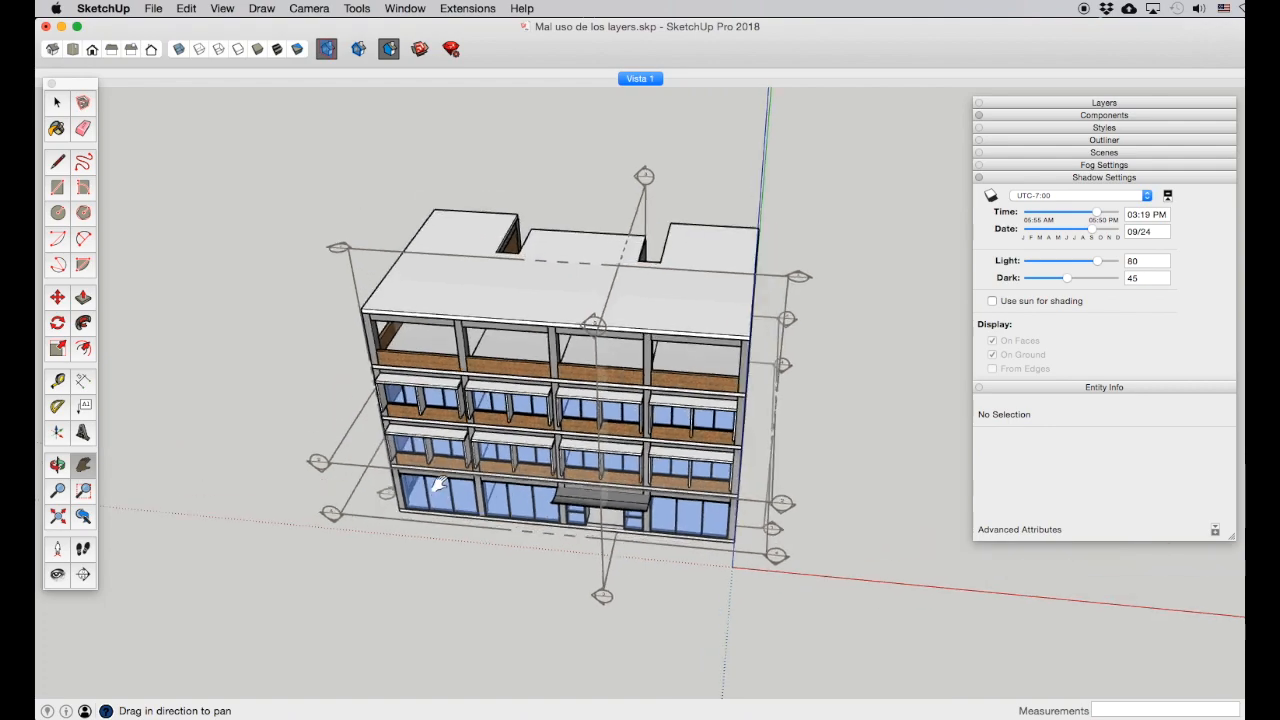
{"action": "left_click", "coordinate": [57, 465]}
{"action": "left_click_drag", "start_coordinate": [243, 470], "coordinate": [541, 338]}
{"action": "scroll", "coordinate": [541, 338], "scroll_direction": "up", "scroll_amount": 3}
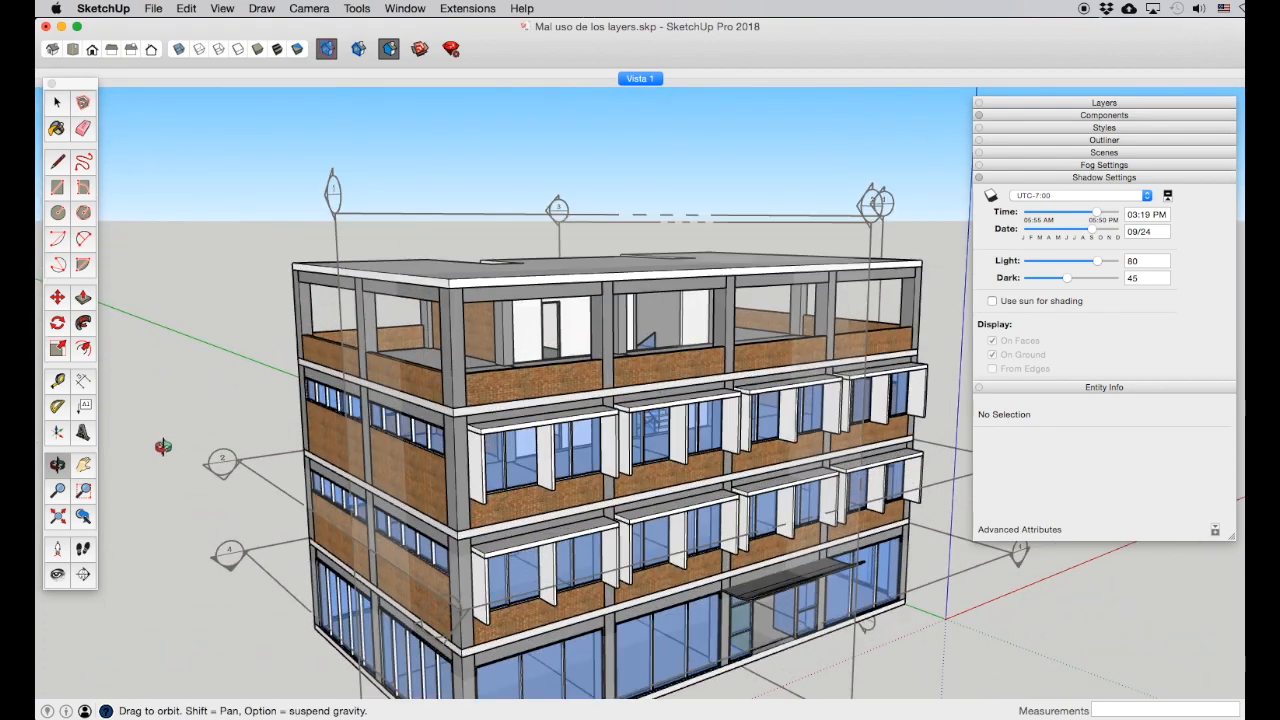
{"action": "left_click", "coordinate": [83, 466]}
{"action": "left_click_drag", "start_coordinate": [380, 425], "coordinate": [406, 348]}
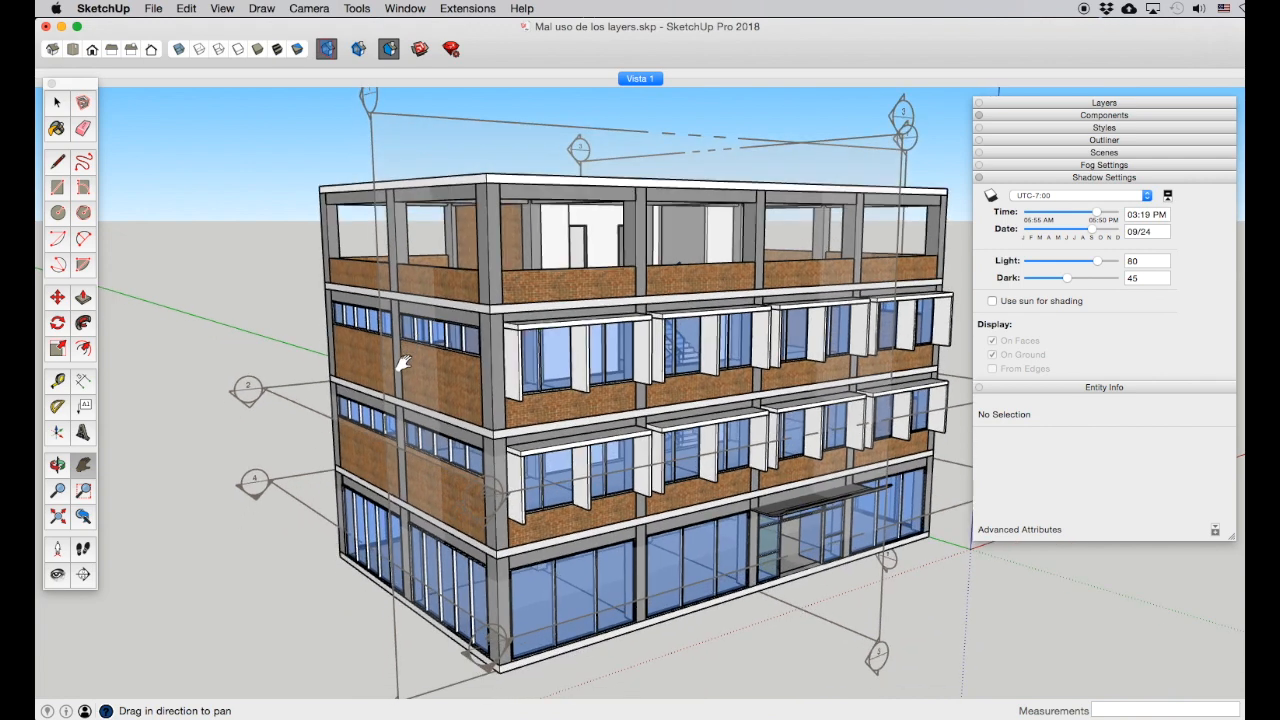
{"action": "left_click", "coordinate": [326, 50]}
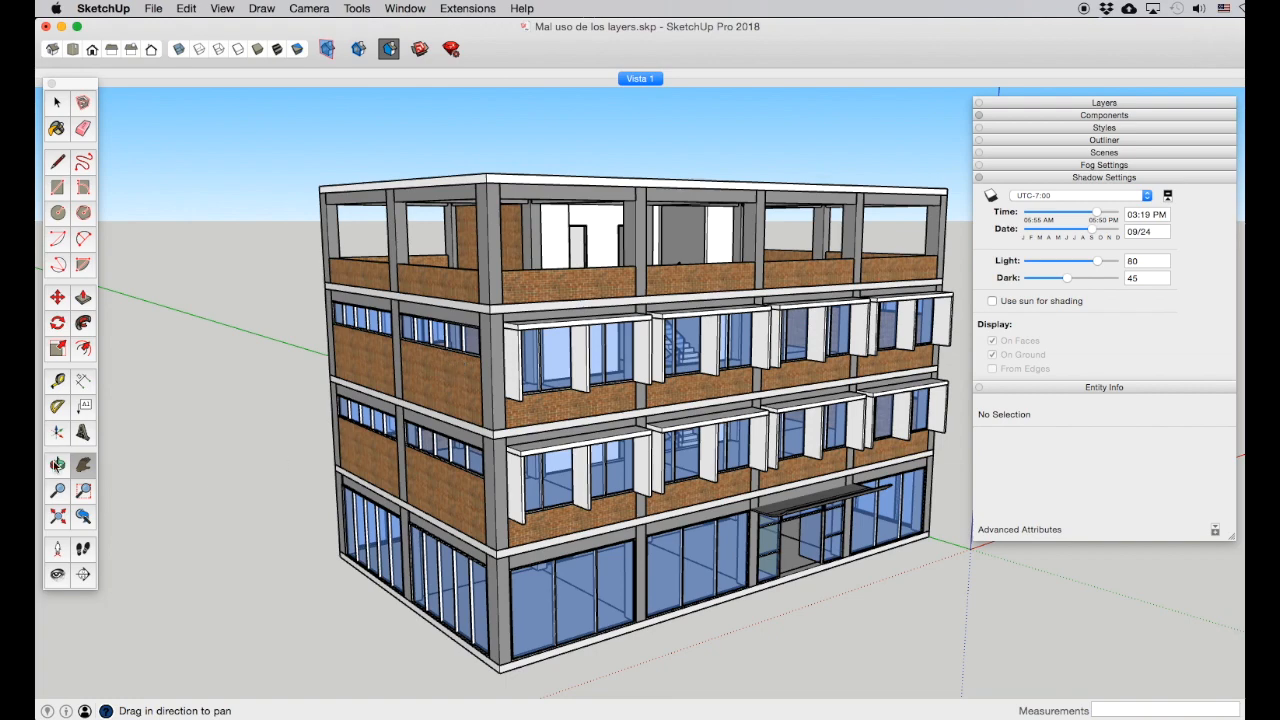
{"action": "left_click", "coordinate": [57, 464]}
{"action": "left_click_drag", "start_coordinate": [440, 350], "coordinate": [443, 410]}
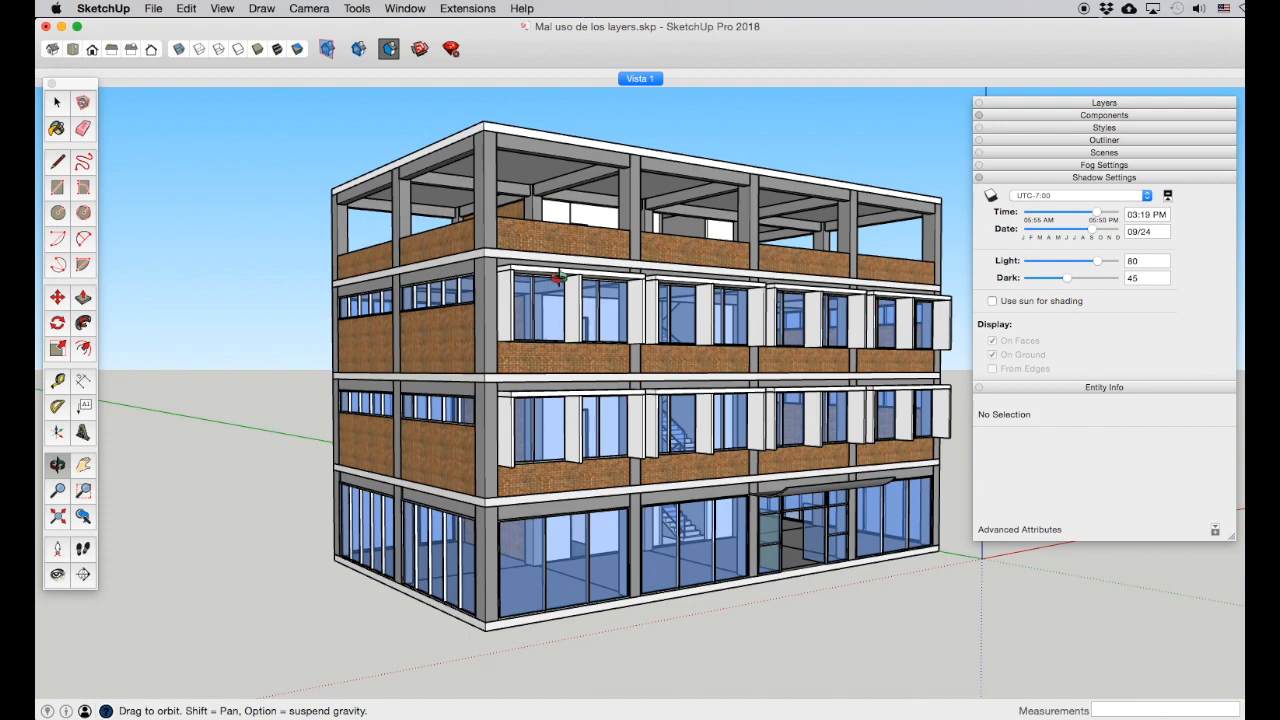
{"action": "mouse_move", "coordinate": [555, 298]}
{"action": "left_mouse_down"}
{"action": "mouse_move", "coordinate": [597, 323]}
{"action": "mouse_move", "coordinate": [563, 306]}
{"action": "left_mouse_up"}
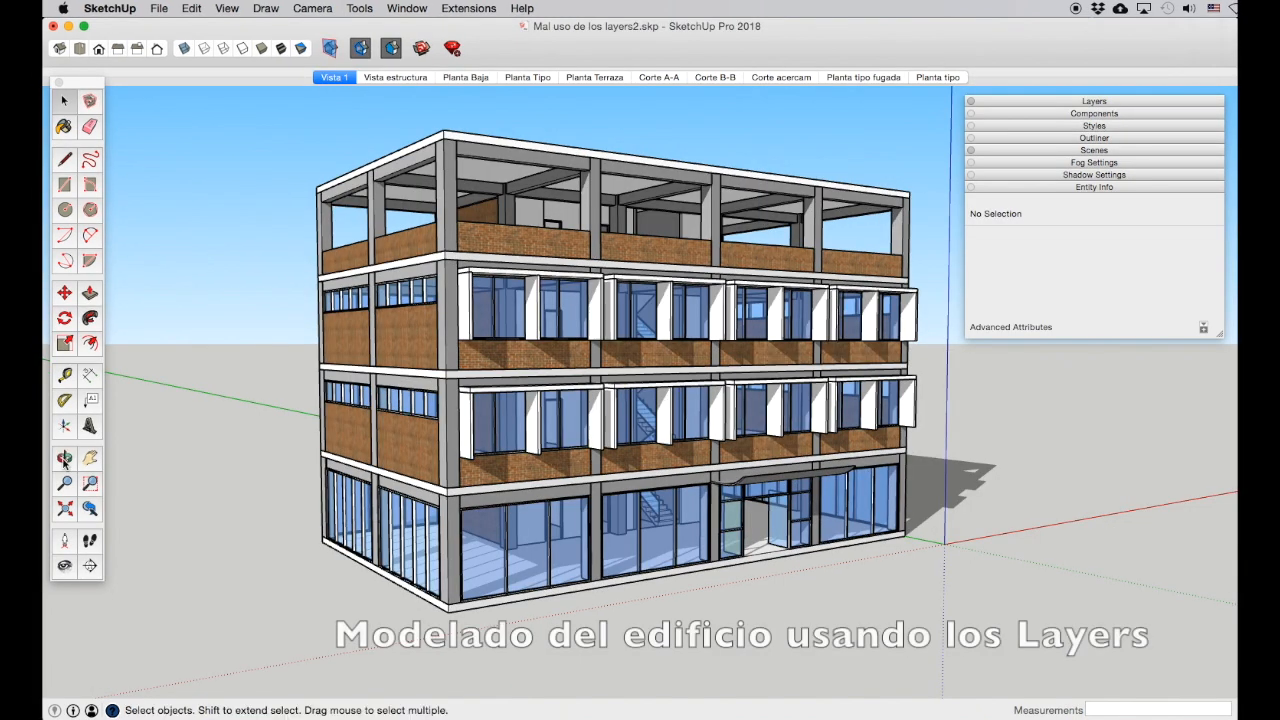
Step: Examine the layer list of the layered building model and toggle the Planta 1er layer's visibility off and on
{"action": "middle_click_drag", "start_coordinate": [480, 430], "coordinate": [506, 428]}
{"action": "mouse_move", "coordinate": [506, 429]}
{"action": "left_mouse_down"}
{"action": "mouse_move", "coordinate": [590, 449]}
{"action": "mouse_move", "coordinate": [540, 455]}
{"action": "mouse_move", "coordinate": [491, 435]}
{"action": "left_mouse_up"}
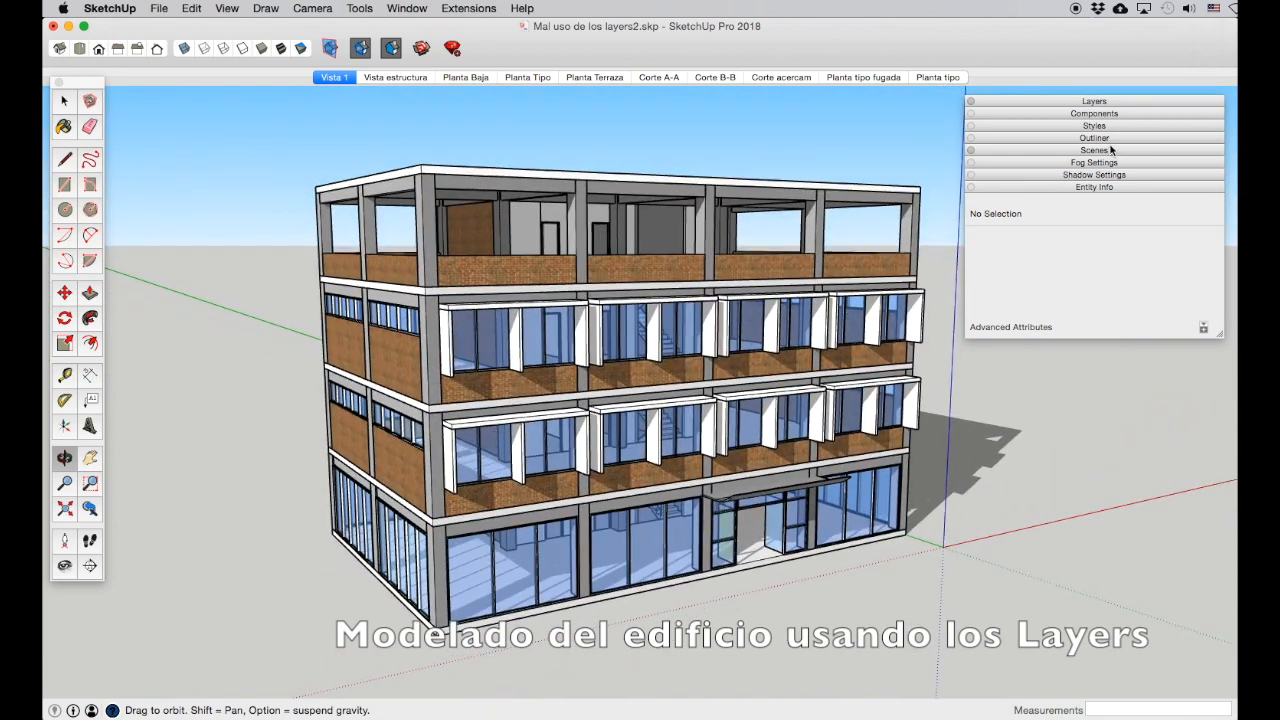
{"action": "left_click", "coordinate": [1131, 103]}
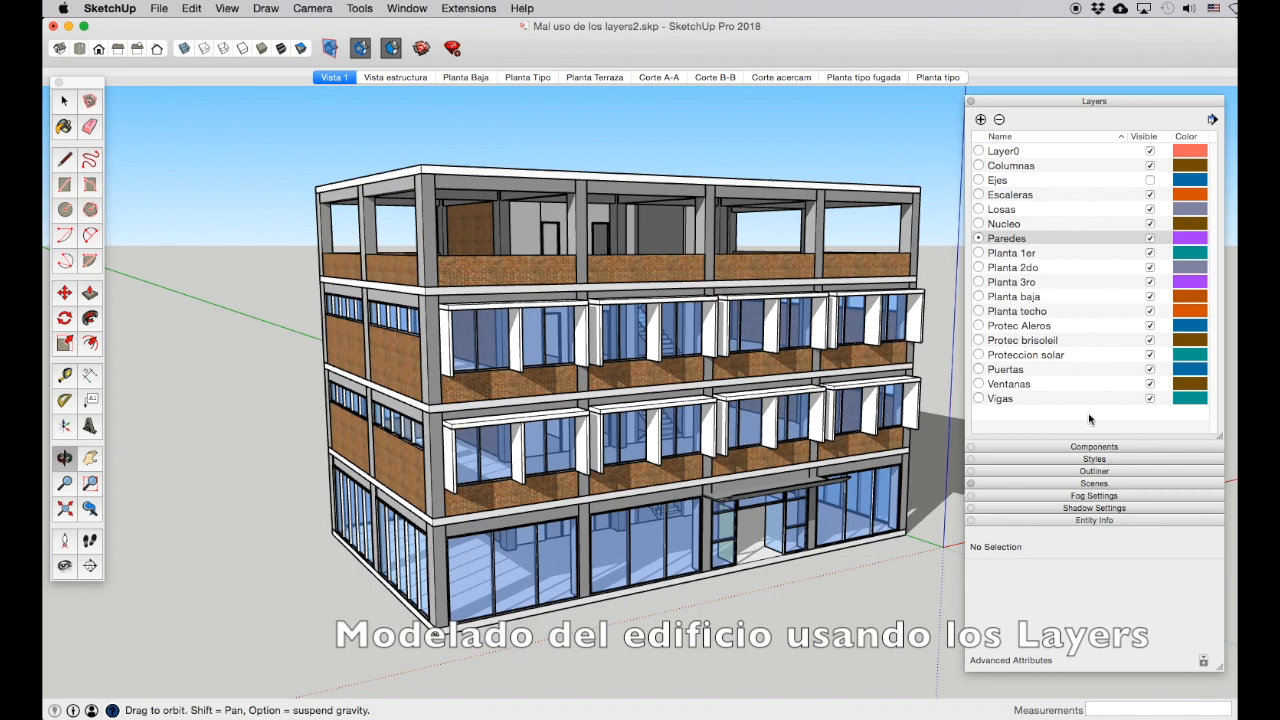
{"action": "left_click", "coordinate": [89, 457]}
{"action": "left_click_drag", "start_coordinate": [487, 435], "coordinate": [394, 438]}
{"action": "left_click", "coordinate": [64, 457]}
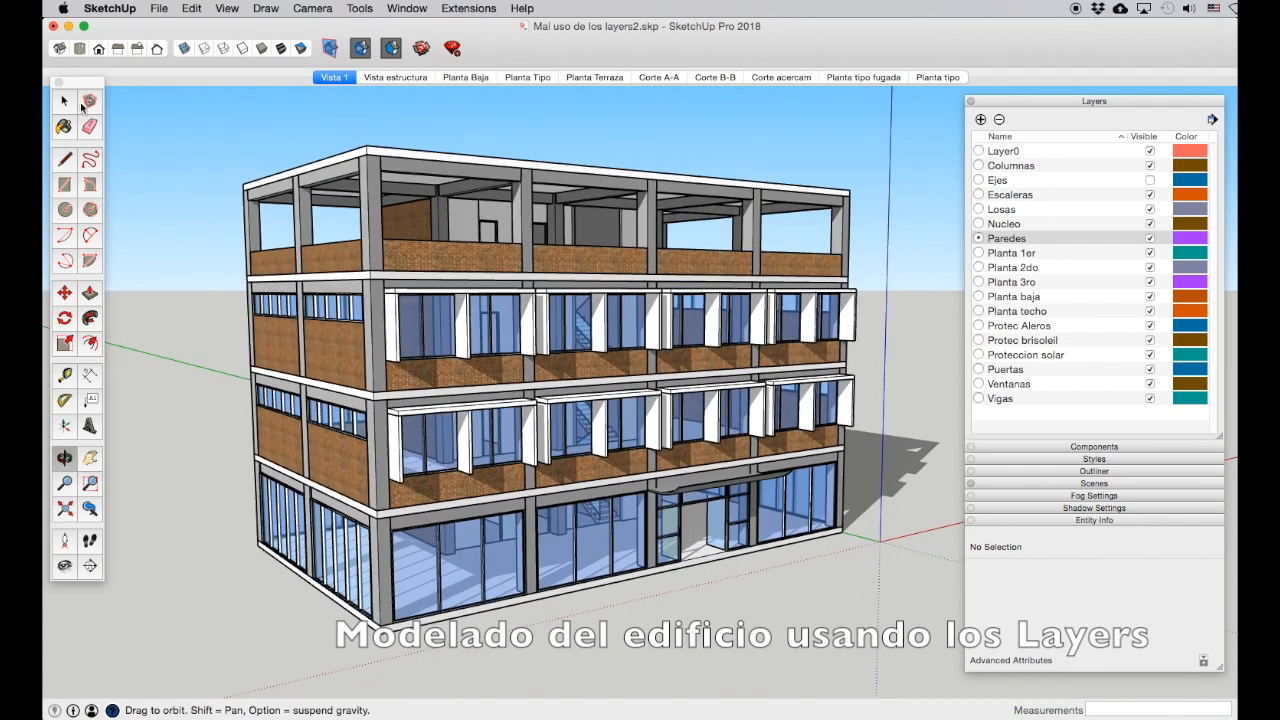
{"action": "left_click", "coordinate": [68, 103]}
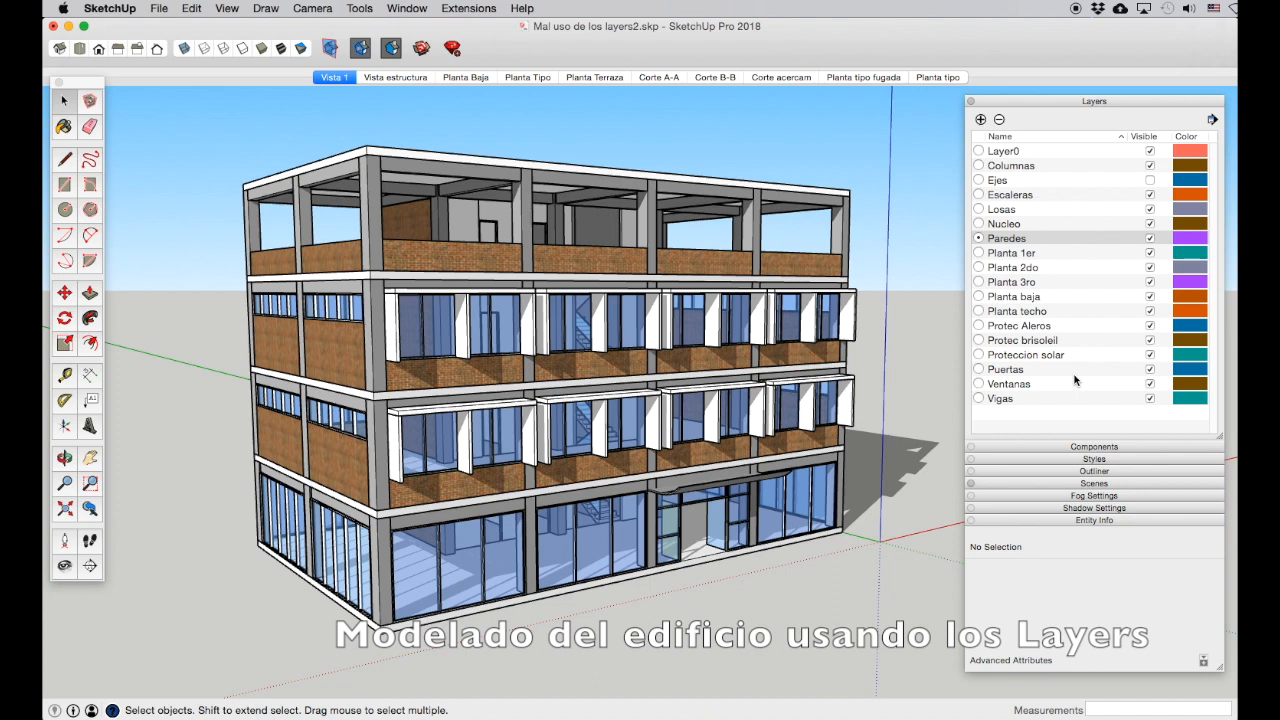
{"action": "left_click", "coordinate": [1150, 253]}
{"action": "left_click", "coordinate": [1150, 253]}
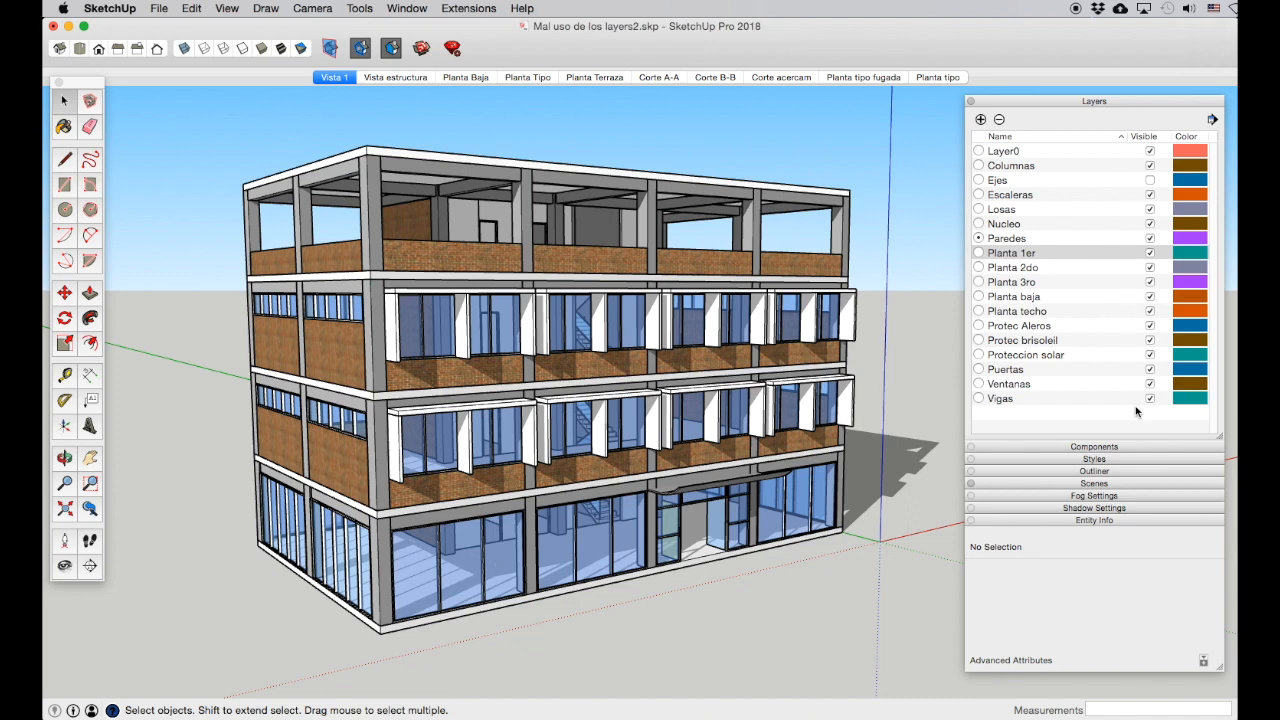
Step: Make Layer0 the active layer and hide the Paredes, Ventanas, Nucleo and Proteccion solar layers
{"action": "left_click", "coordinate": [979, 151]}
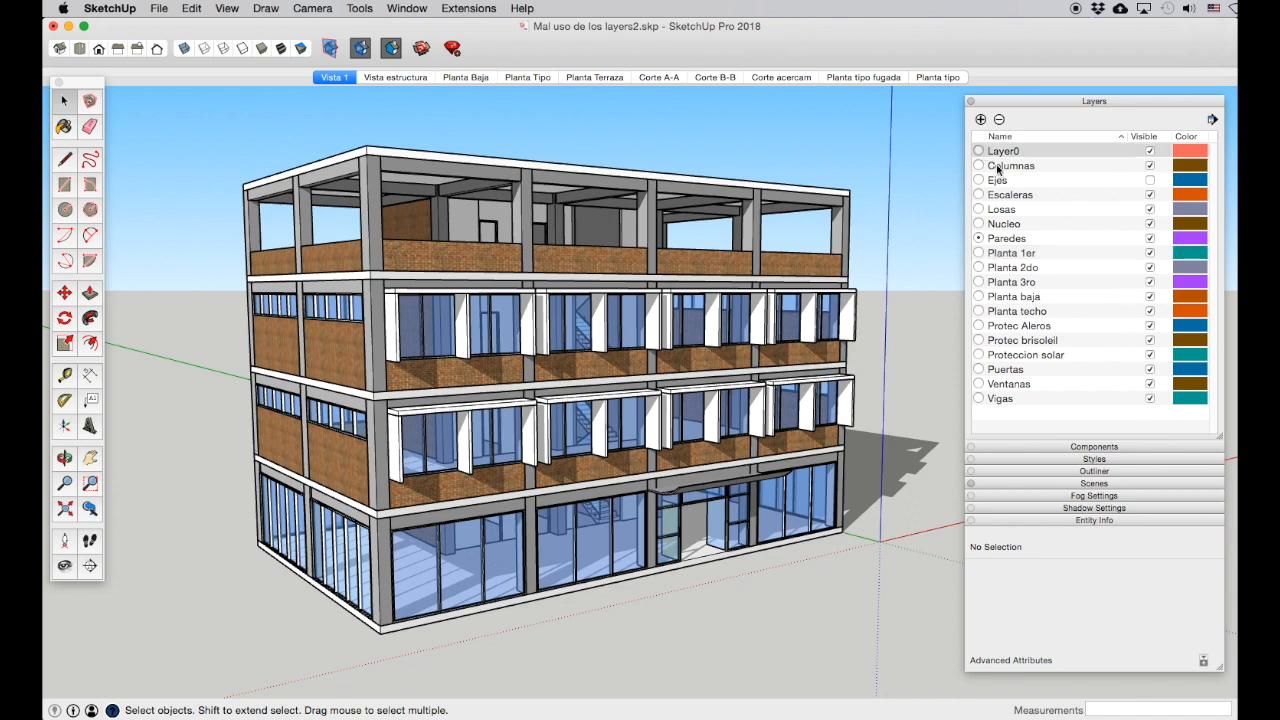
{"action": "left_click", "coordinate": [1150, 238]}
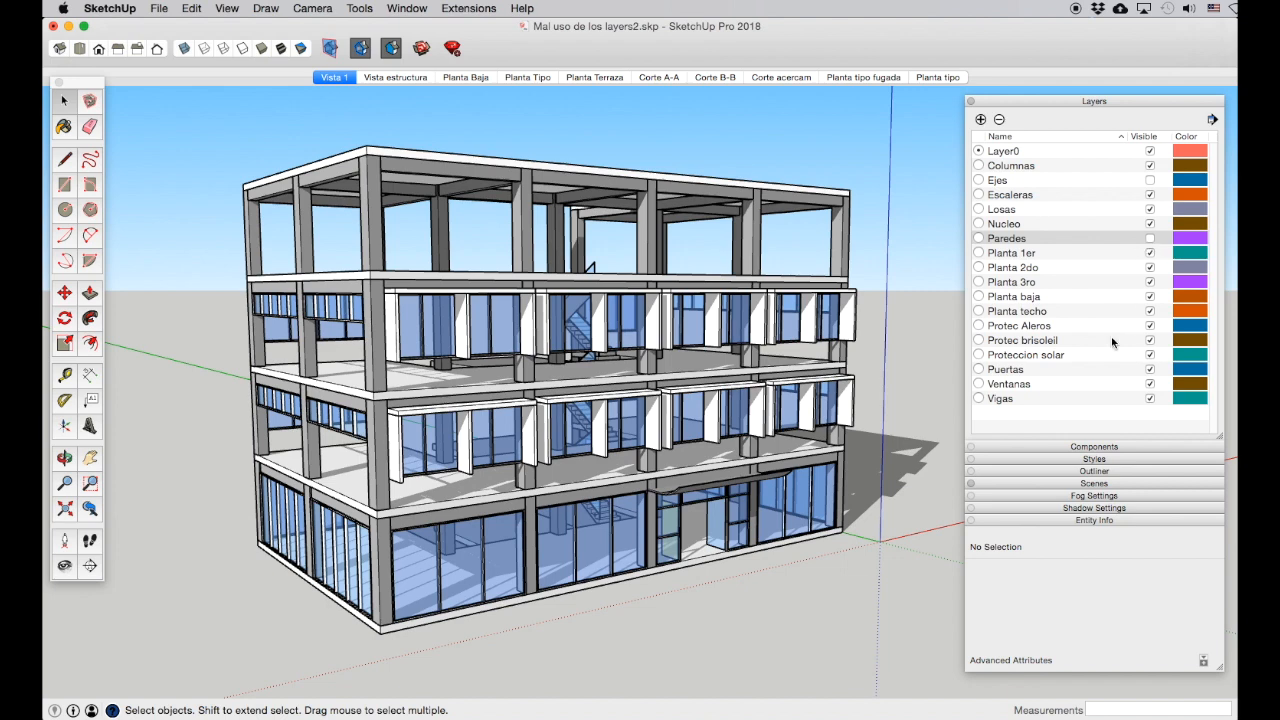
{"action": "left_click", "coordinate": [1150, 384]}
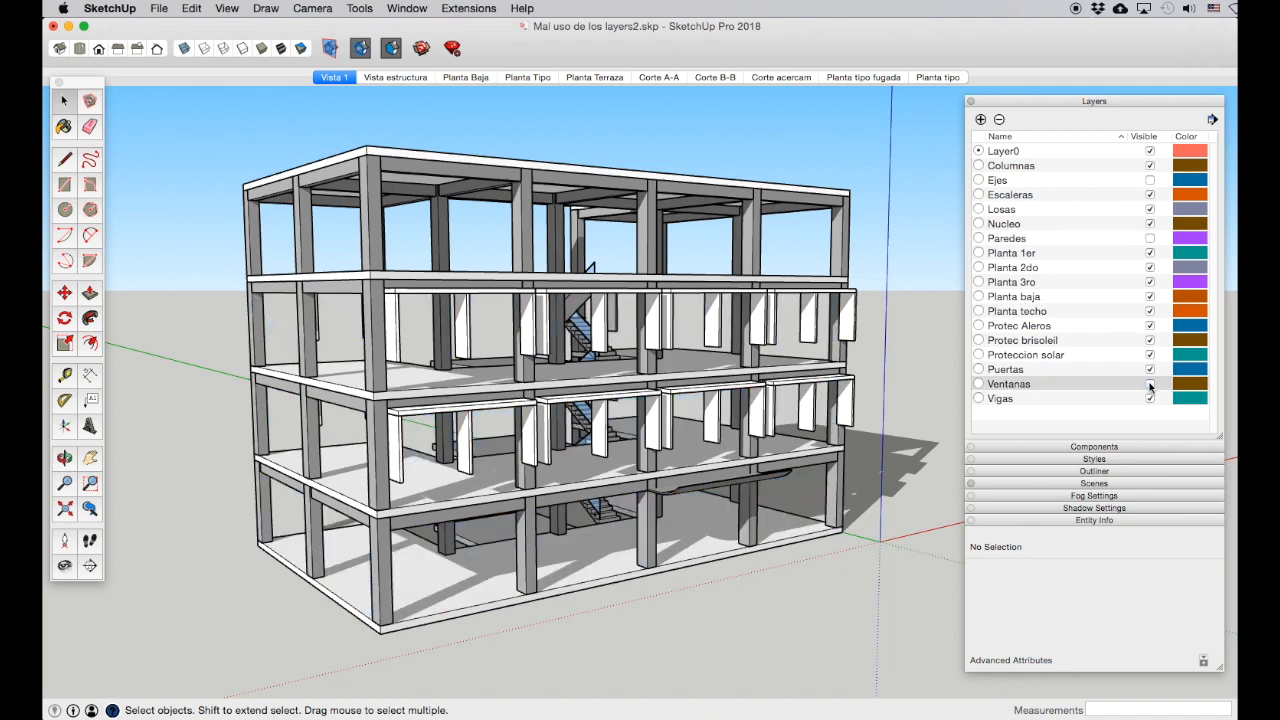
{"action": "left_click", "coordinate": [1150, 224]}
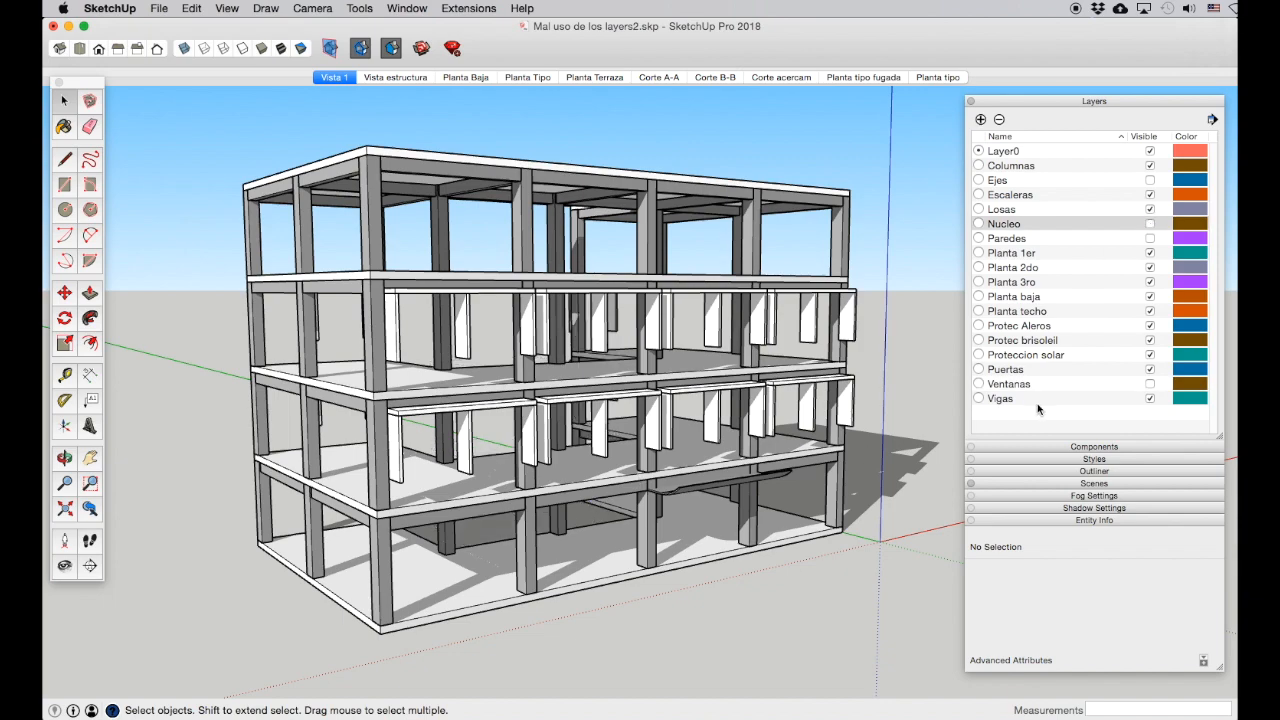
{"action": "left_click", "coordinate": [1150, 355]}
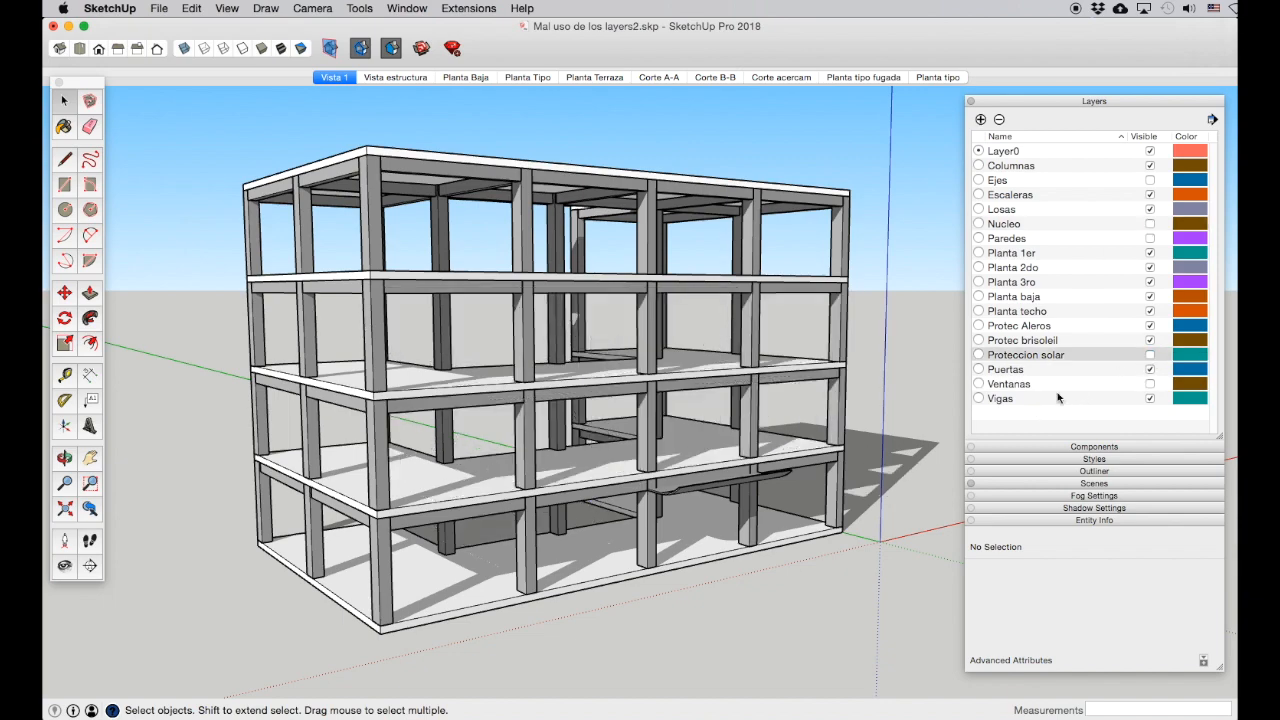
Step: Examine the exposed structure from several sides and show the Vista estructura scene
{"action": "left_click", "coordinate": [64, 457]}
{"action": "left_click_drag", "start_coordinate": [520, 500], "coordinate": [745, 433]}
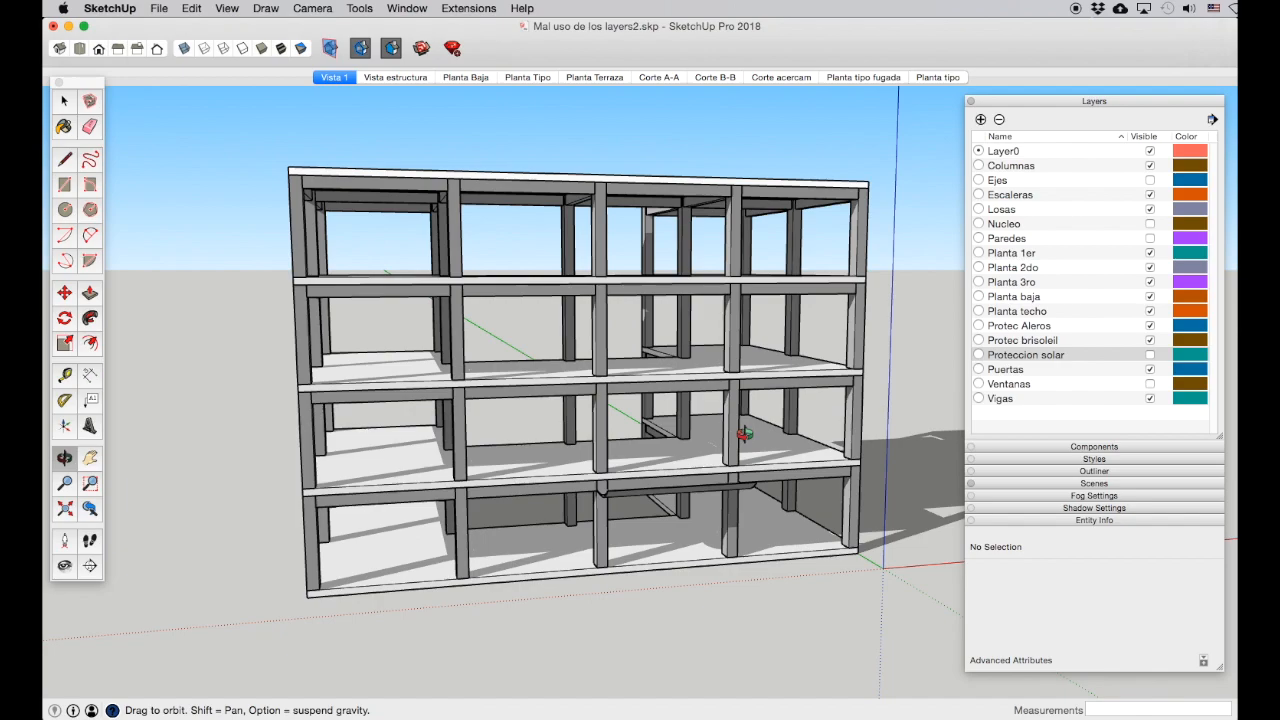
{"action": "left_click_drag", "start_coordinate": [749, 463], "coordinate": [840, 514]}
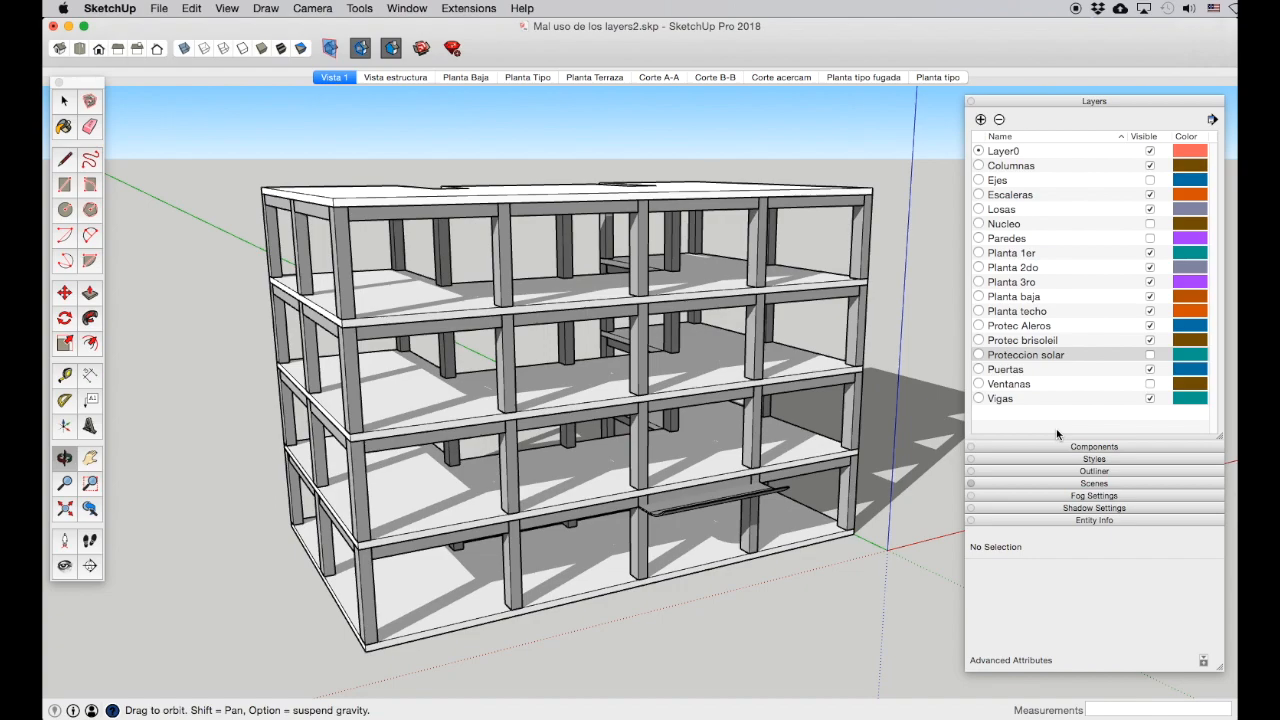
{"action": "left_click", "coordinate": [399, 77]}
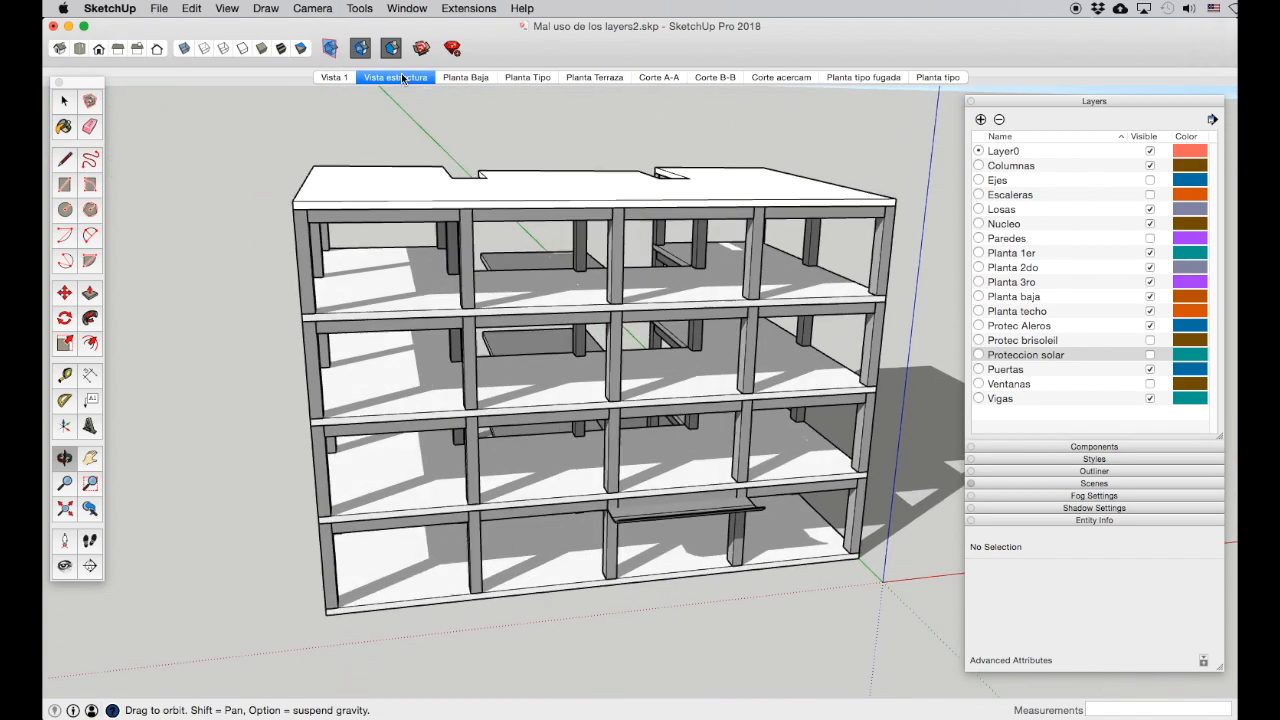
Step: Show the Planta Baja scene and open the ground-floor group for editing
{"action": "left_click", "coordinate": [466, 77]}
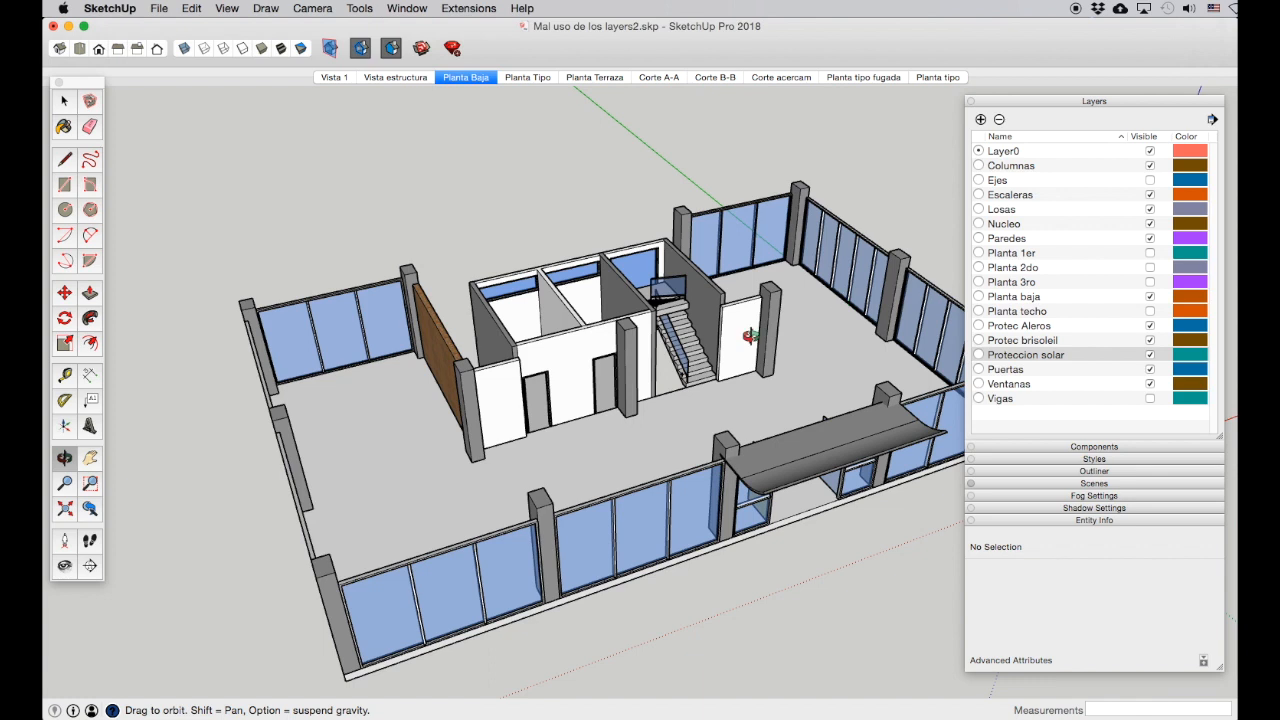
{"action": "left_click", "coordinate": [64, 101]}
{"action": "left_click", "coordinate": [565, 570]}
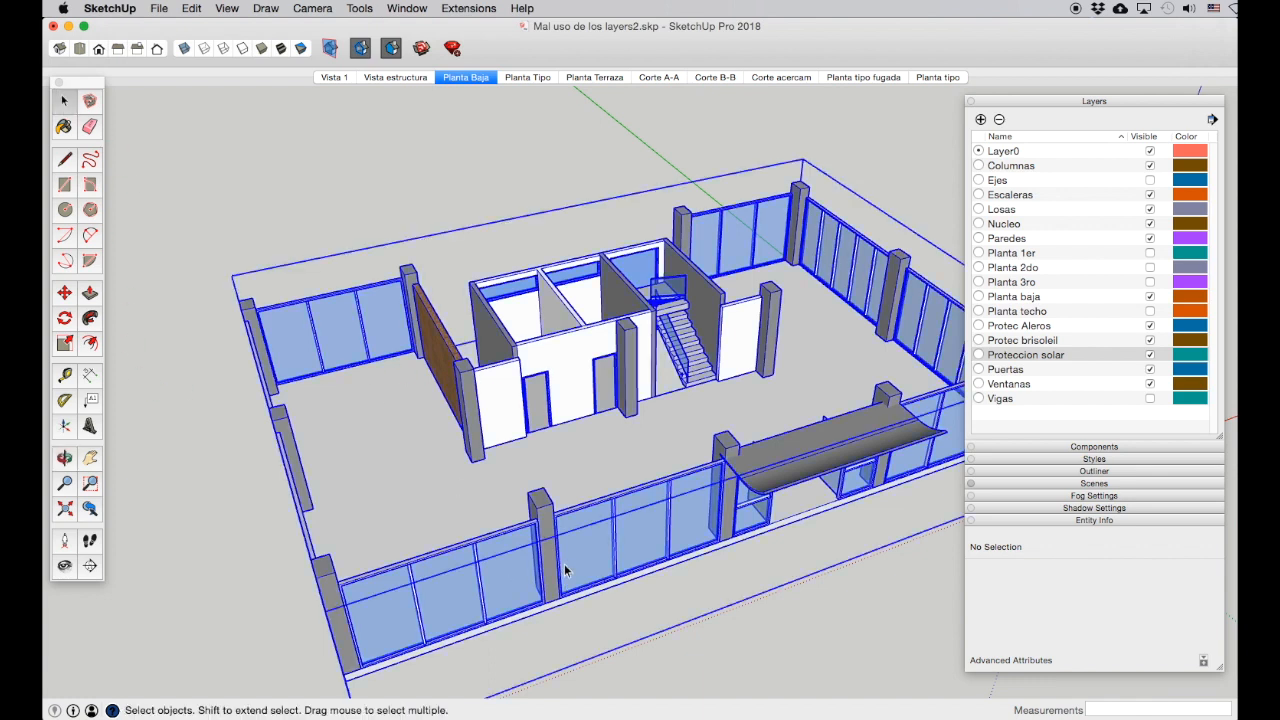
{"action": "double_click", "coordinate": [555, 565]}
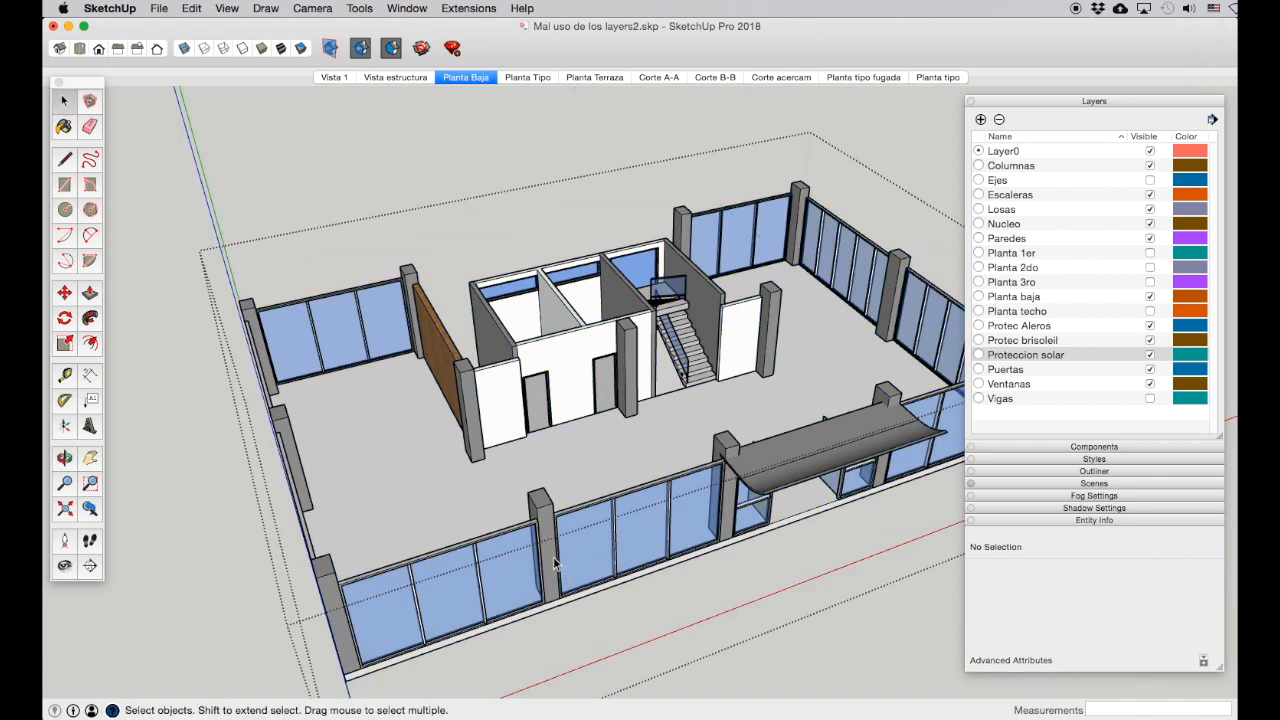
Step: Draw a rectangle on the ground floor's open slab beside the brick wall and extrude it up about 0.69 m
{"action": "left_click", "coordinate": [65, 186]}
{"action": "left_click", "coordinate": [349, 422]}
{"action": "left_click", "coordinate": [429, 484]}
{"action": "left_click", "coordinate": [90, 291]}
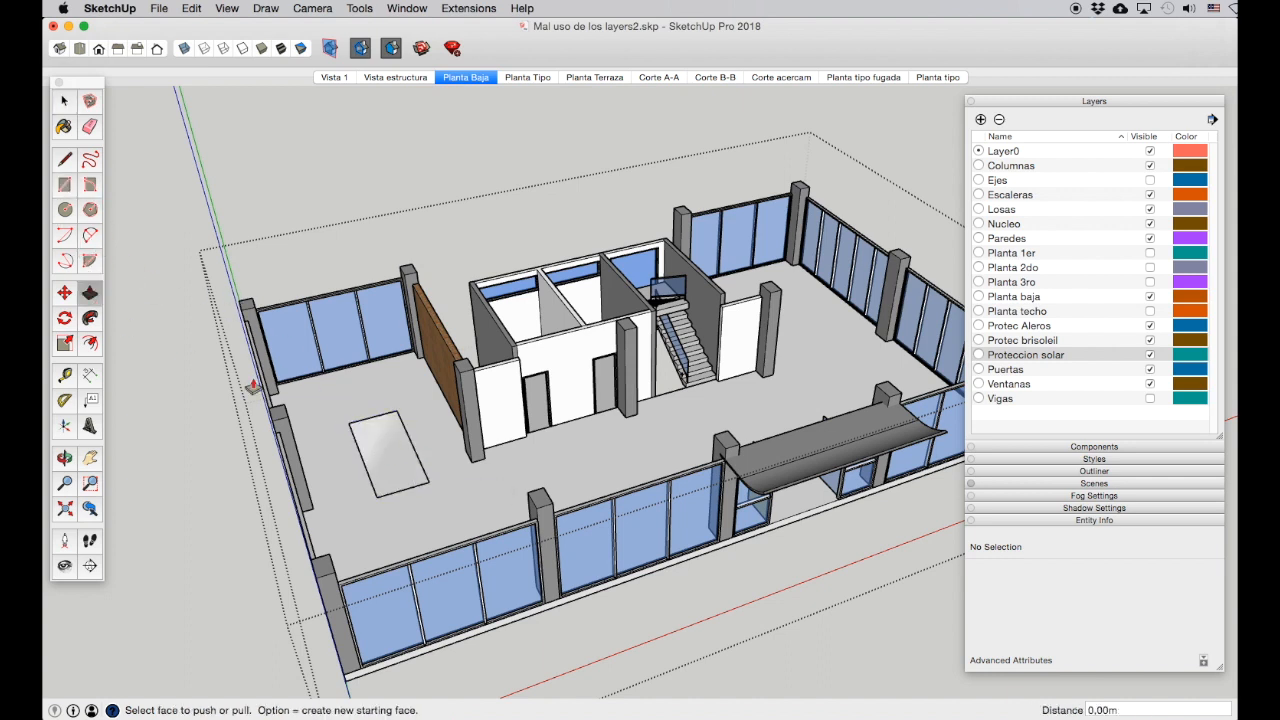
{"action": "left_click_drag", "start_coordinate": [370, 466], "coordinate": [388, 453]}
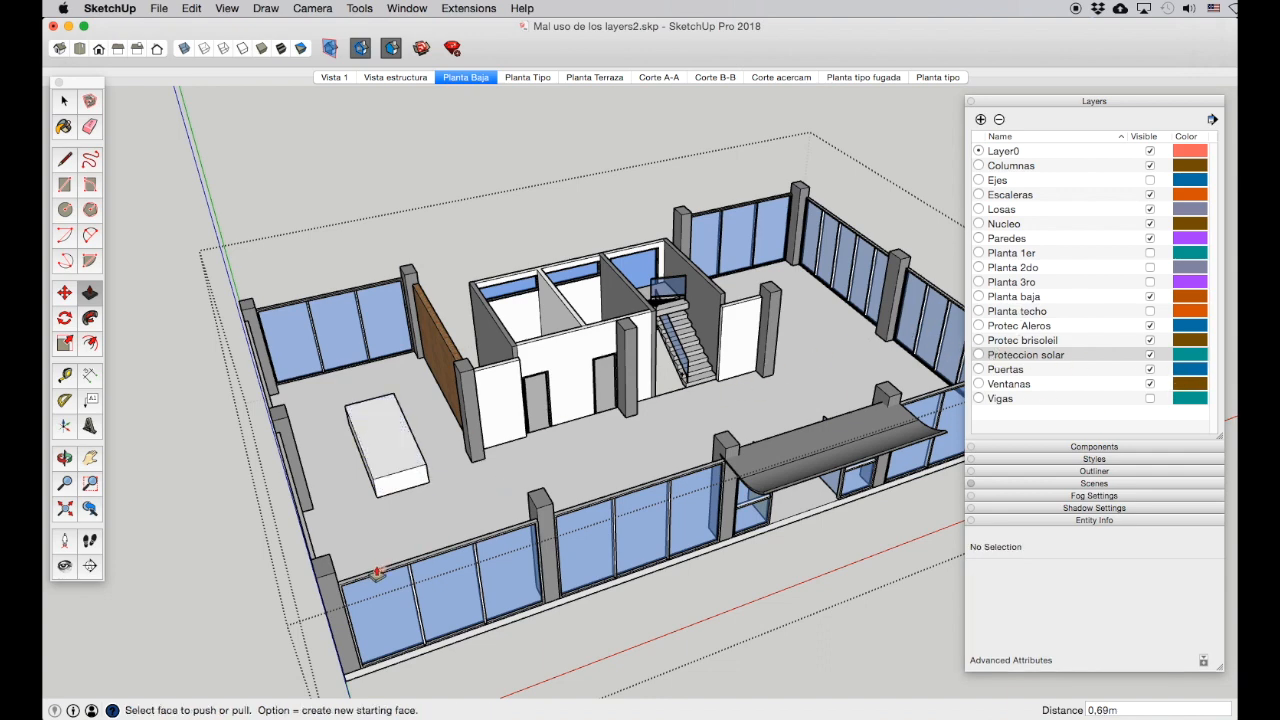
Step: Hide the Ventanas layer to examine the block on the ground-floor slab, turn the layer back on and leave the group
{"action": "left_click", "coordinate": [68, 458]}
{"action": "left_click_drag", "start_coordinate": [430, 486], "coordinate": [449, 431]}
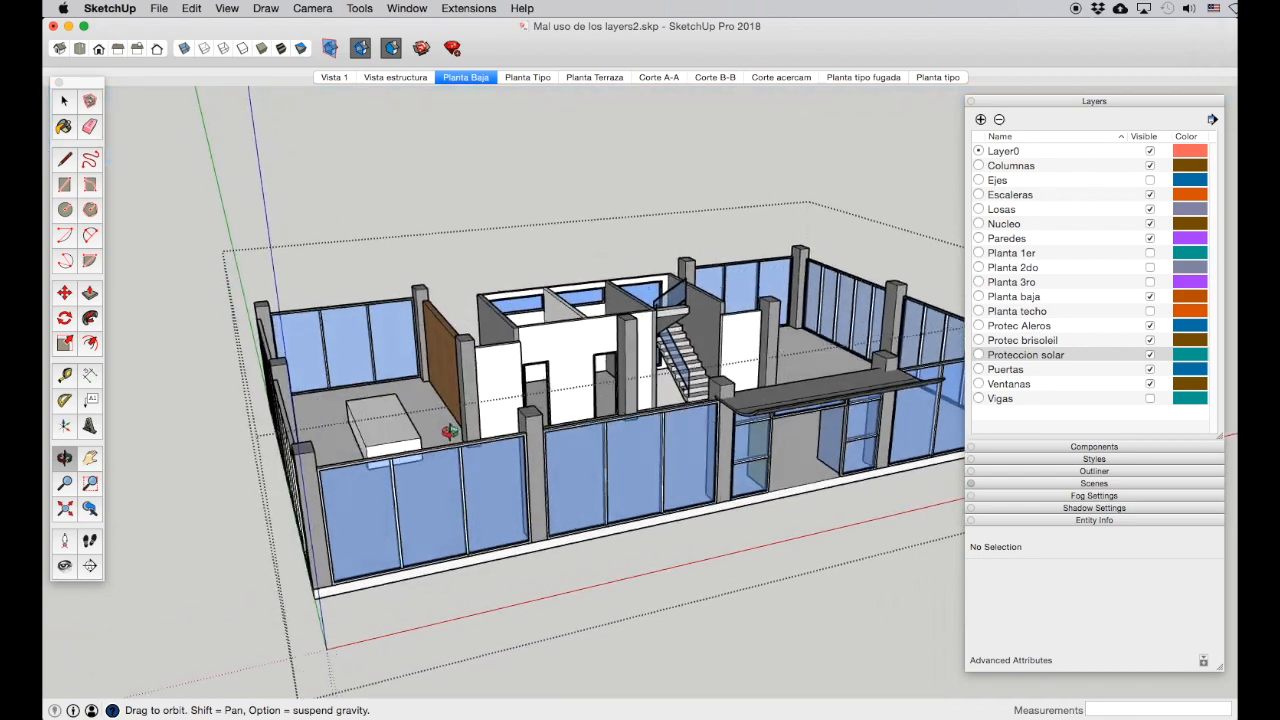
{"action": "left_click", "coordinate": [1150, 384]}
{"action": "scroll", "coordinate": [390, 470], "scroll_direction": "up", "scroll_amount": 5}
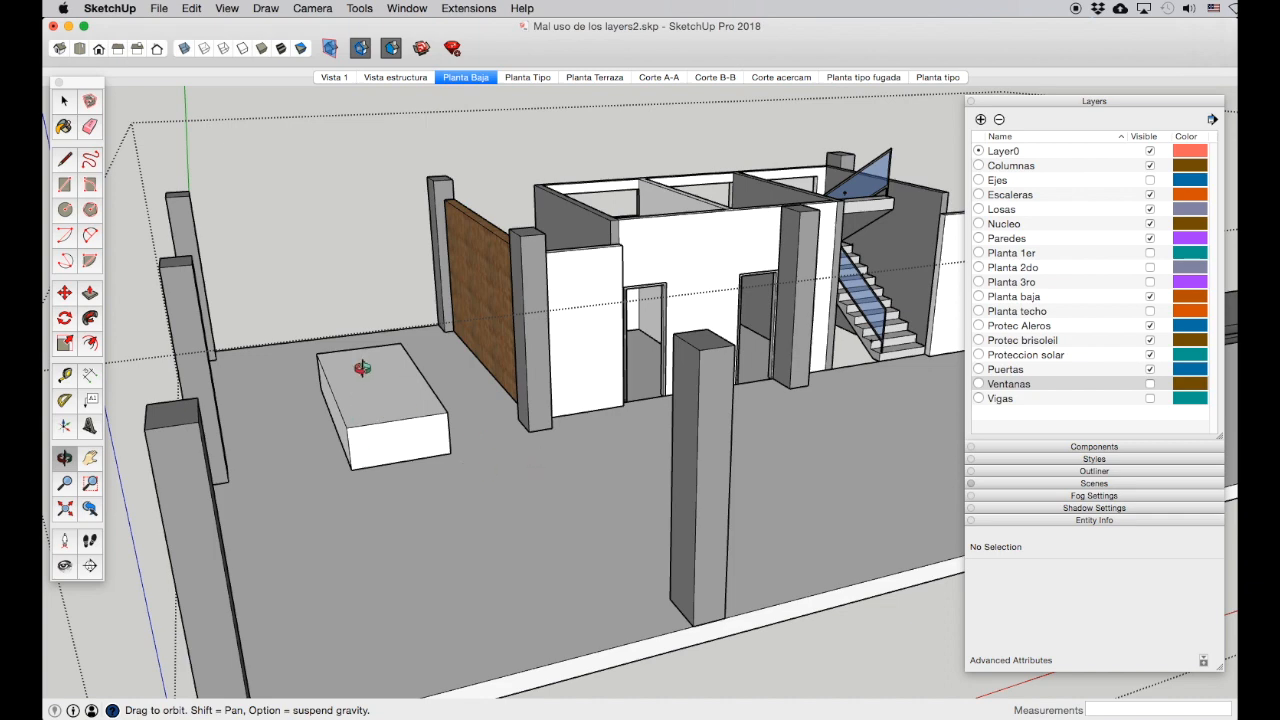
{"action": "left_click_drag", "start_coordinate": [386, 449], "coordinate": [343, 456]}
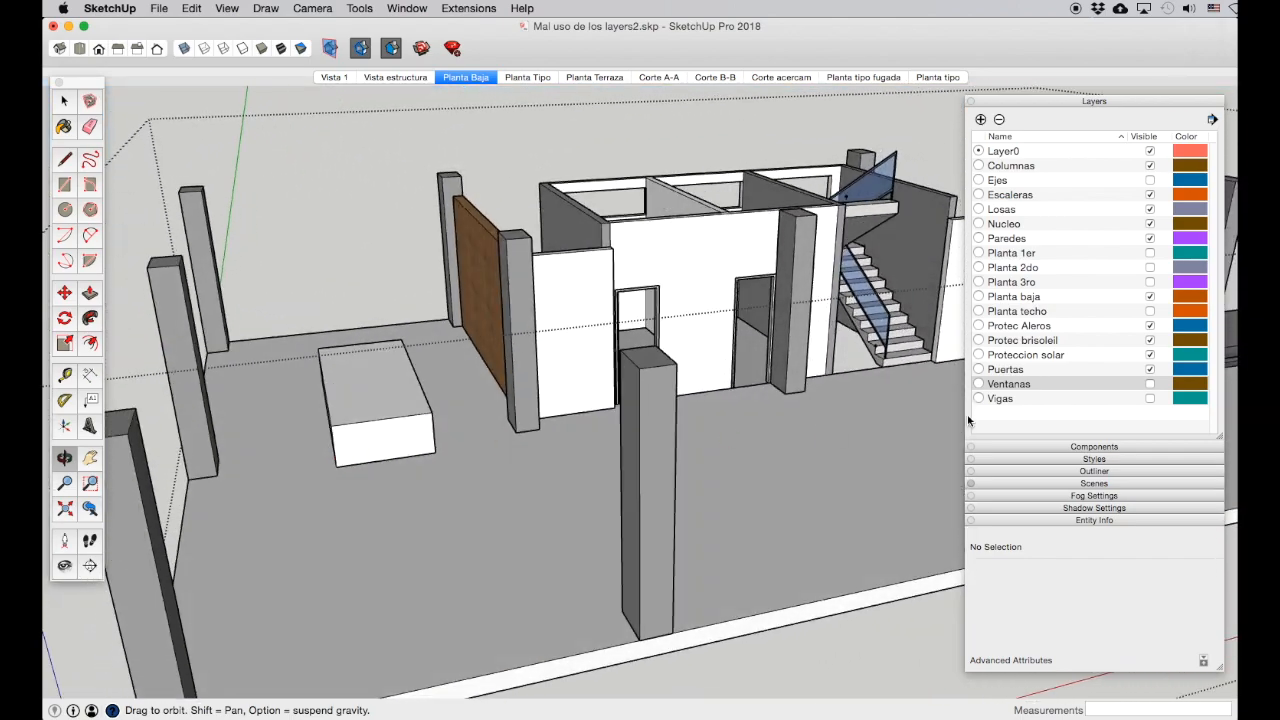
{"action": "left_click", "coordinate": [1150, 386]}
{"action": "scroll", "coordinate": [653, 481], "scroll_direction": "down", "scroll_amount": 6}
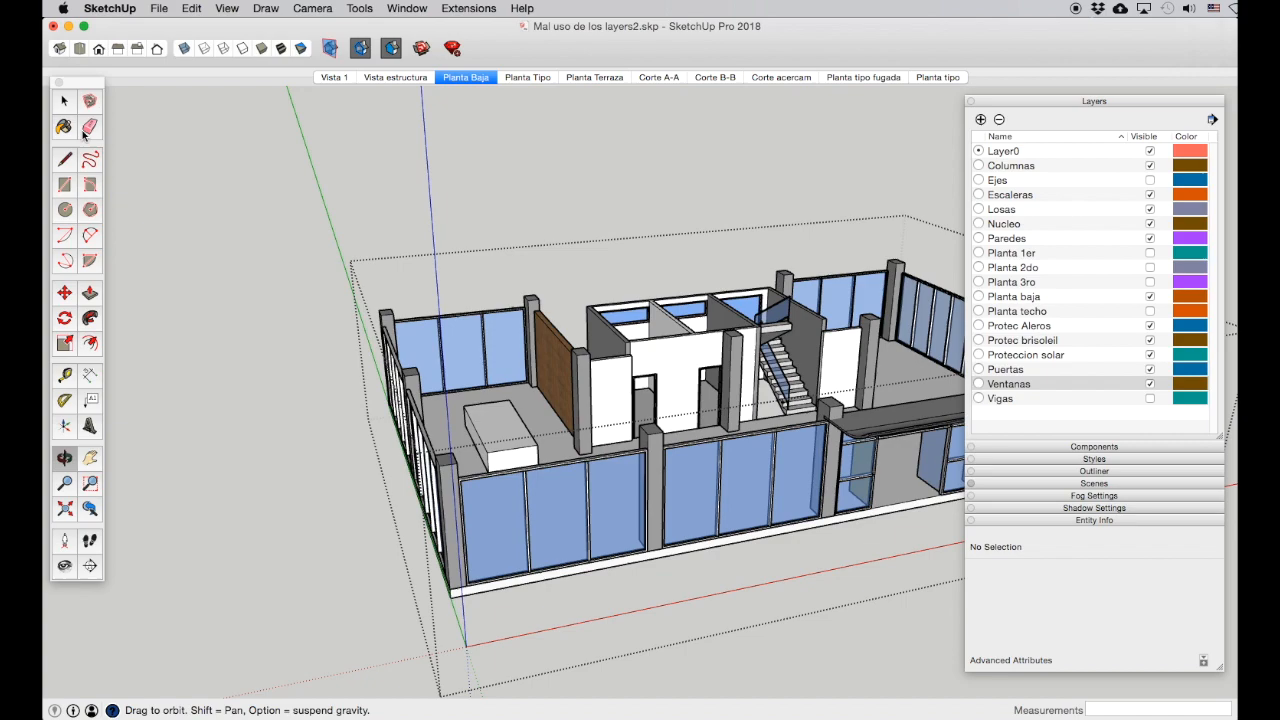
{"action": "left_click", "coordinate": [64, 101]}
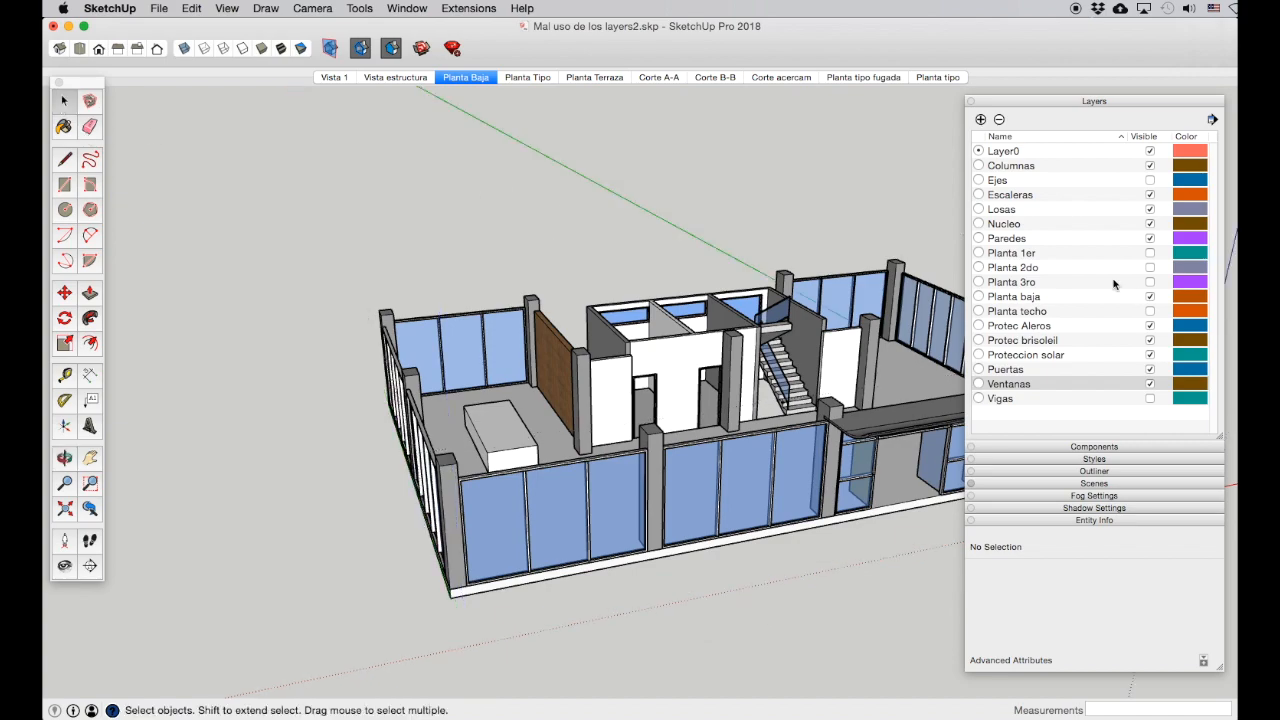
Step: Show the Planta Tipo scene and open the upper typical-floor component for editing
{"action": "left_click", "coordinate": [538, 77]}
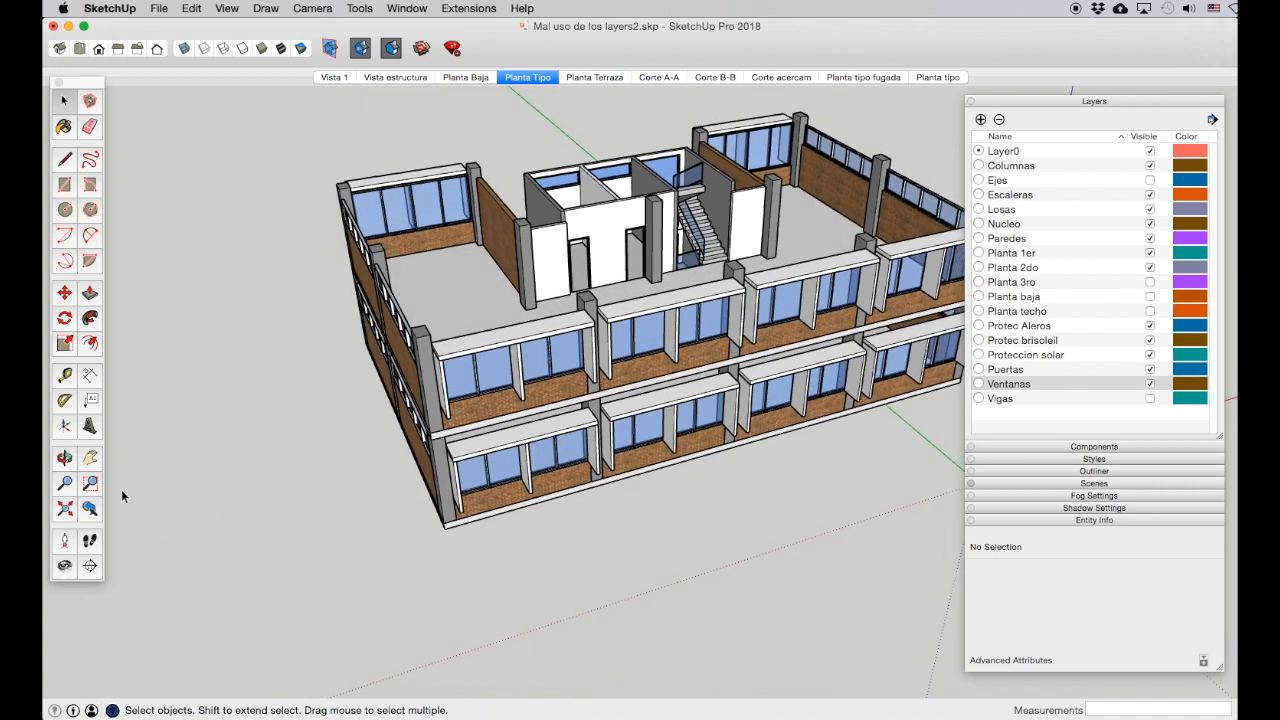
{"action": "key", "text": "h"}
{"action": "left_click_drag", "start_coordinate": [560, 414], "coordinate": [537, 474]}
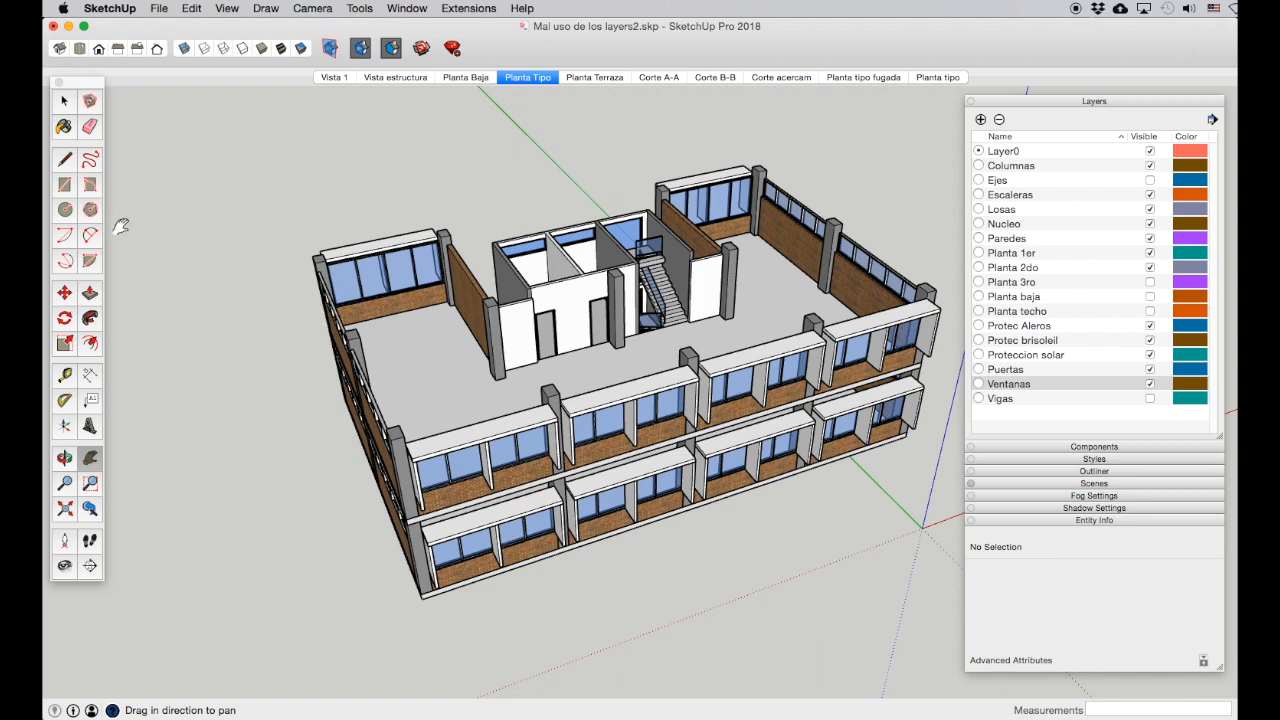
{"action": "left_click", "coordinate": [65, 101]}
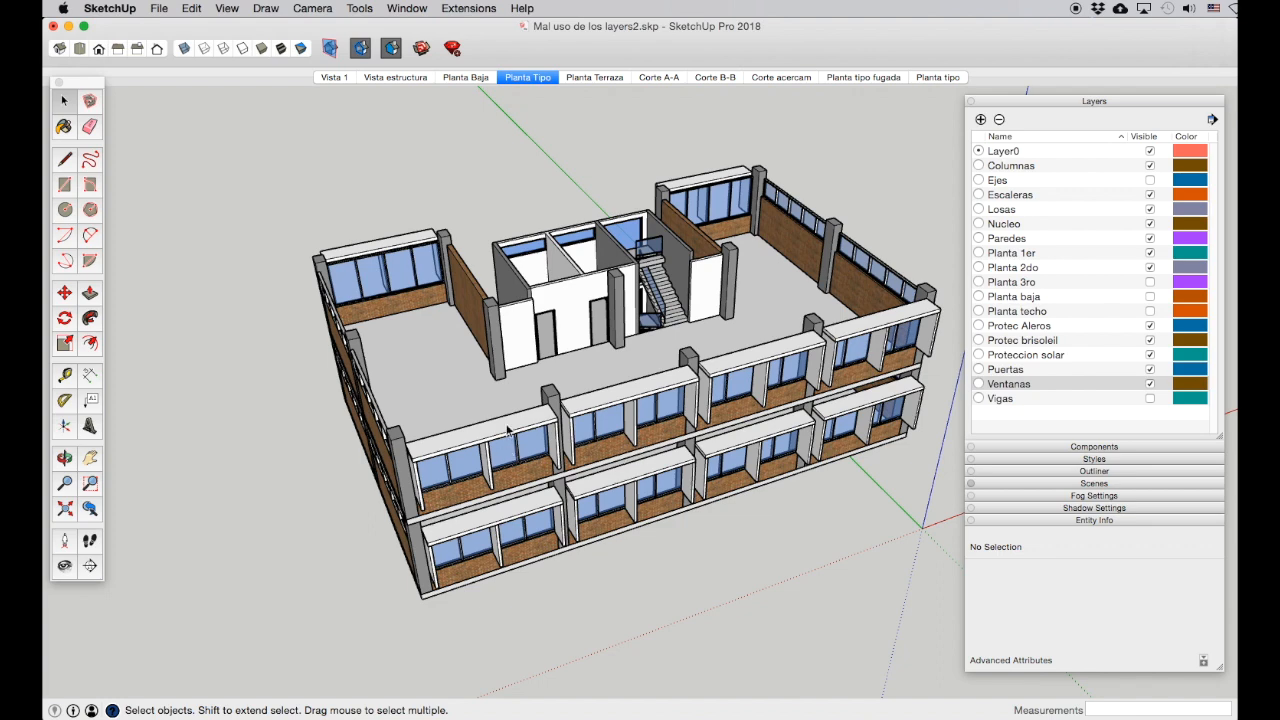
{"action": "left_click", "coordinate": [561, 412]}
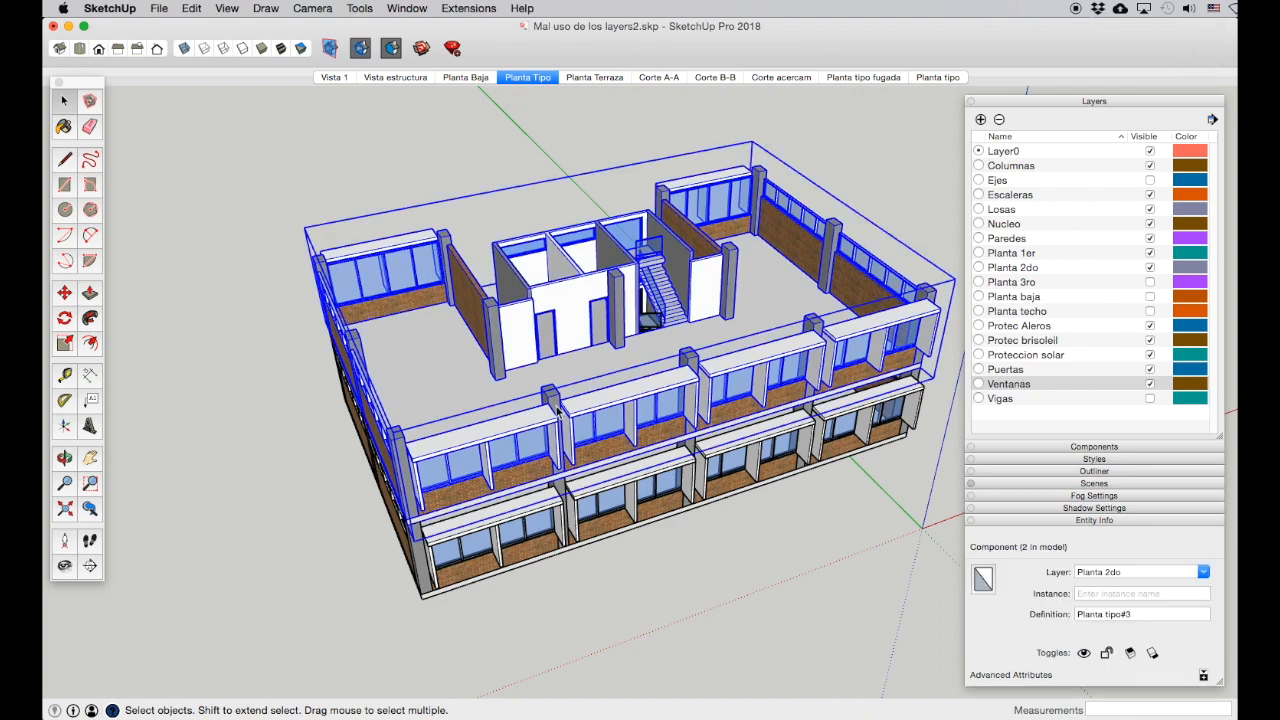
{"action": "double_click", "coordinate": [558, 411]}
Step: Draw a narrow rectangle about 0.52 by 3.47 m on the upper floor slab, starting at the column beside the core
{"action": "scroll", "coordinate": [418, 393], "scroll_direction": "up", "scroll_amount": 4}
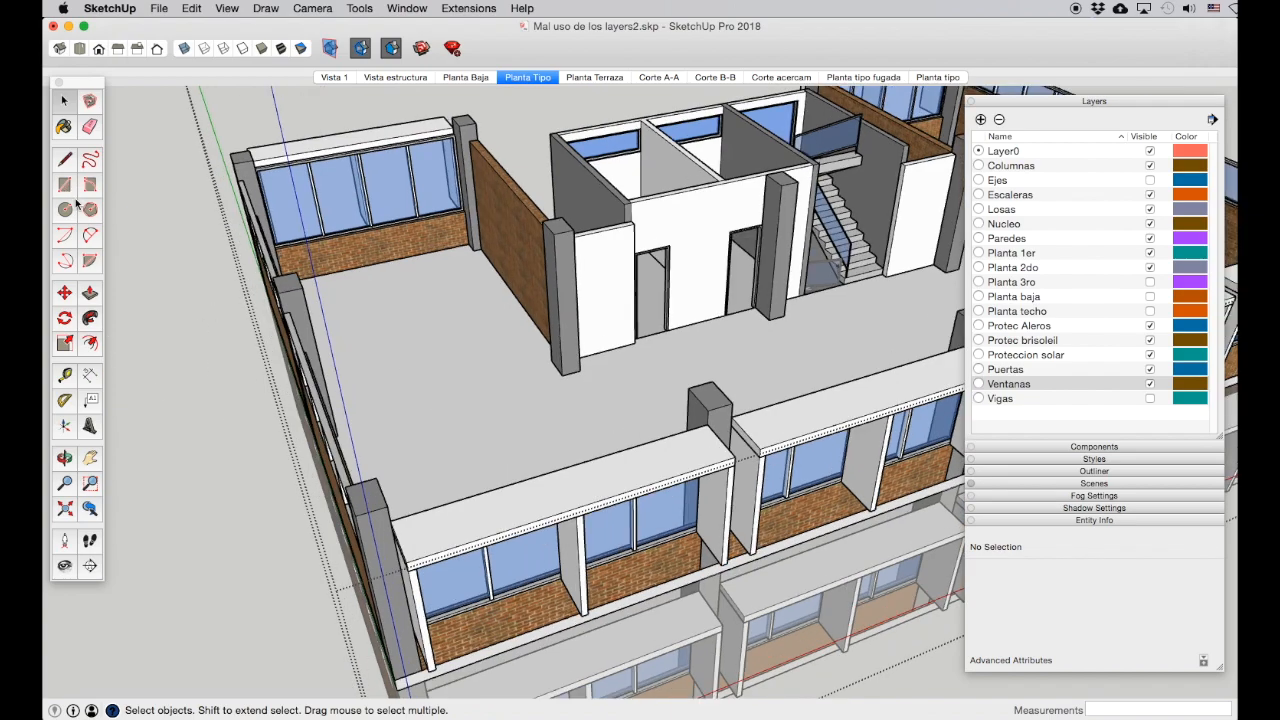
{"action": "left_click", "coordinate": [67, 459]}
{"action": "left_click_drag", "start_coordinate": [546, 486], "coordinate": [198, 527]}
{"action": "left_click", "coordinate": [64, 184]}
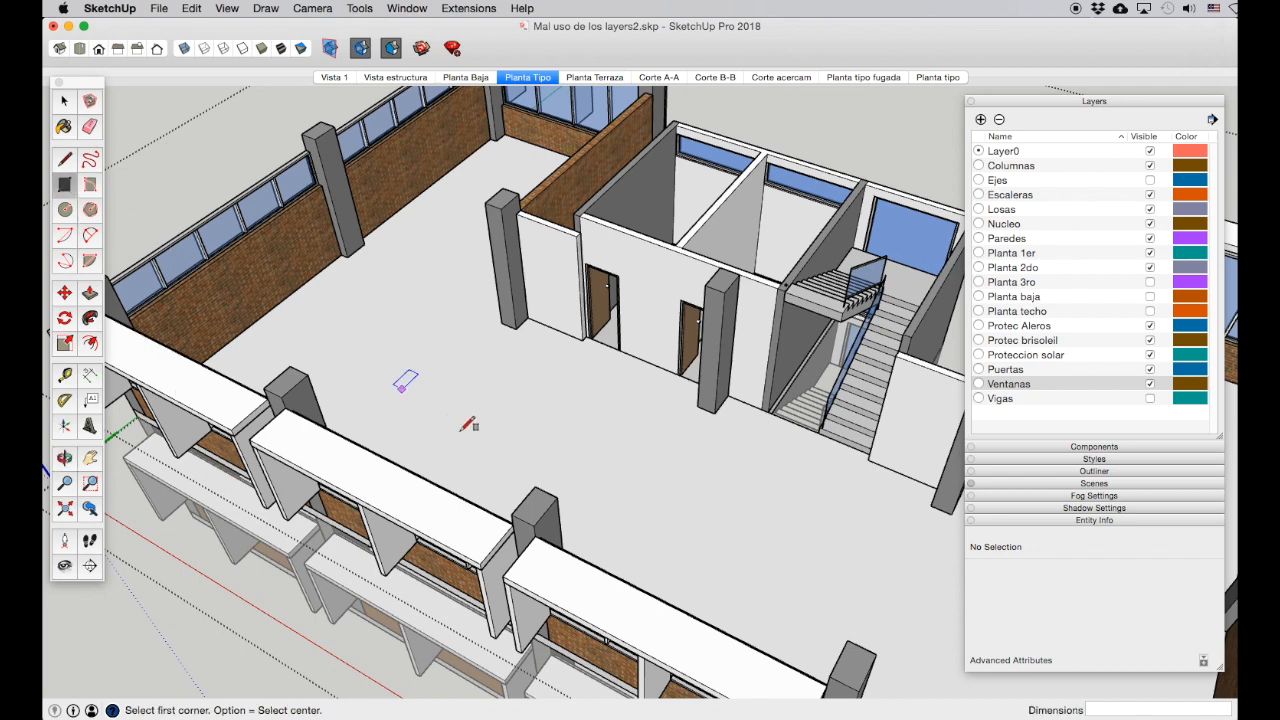
{"action": "left_click", "coordinate": [501, 323]}
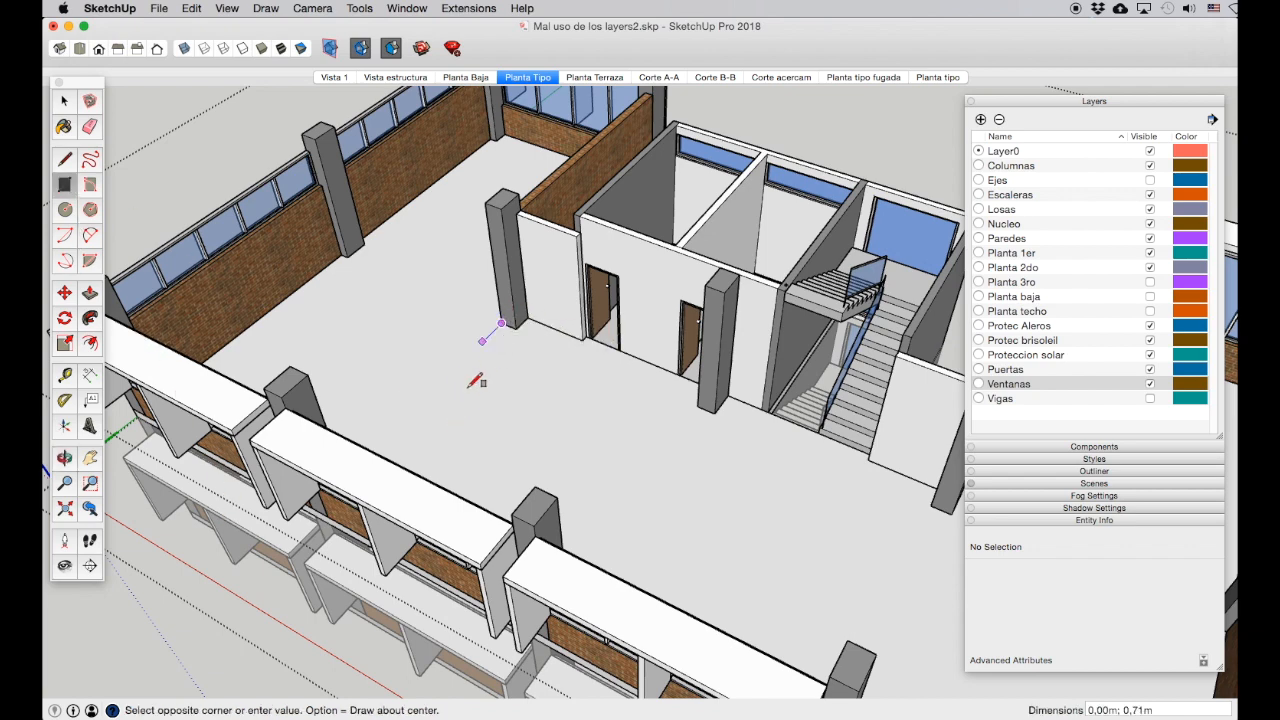
{"action": "left_click", "coordinate": [421, 430]}
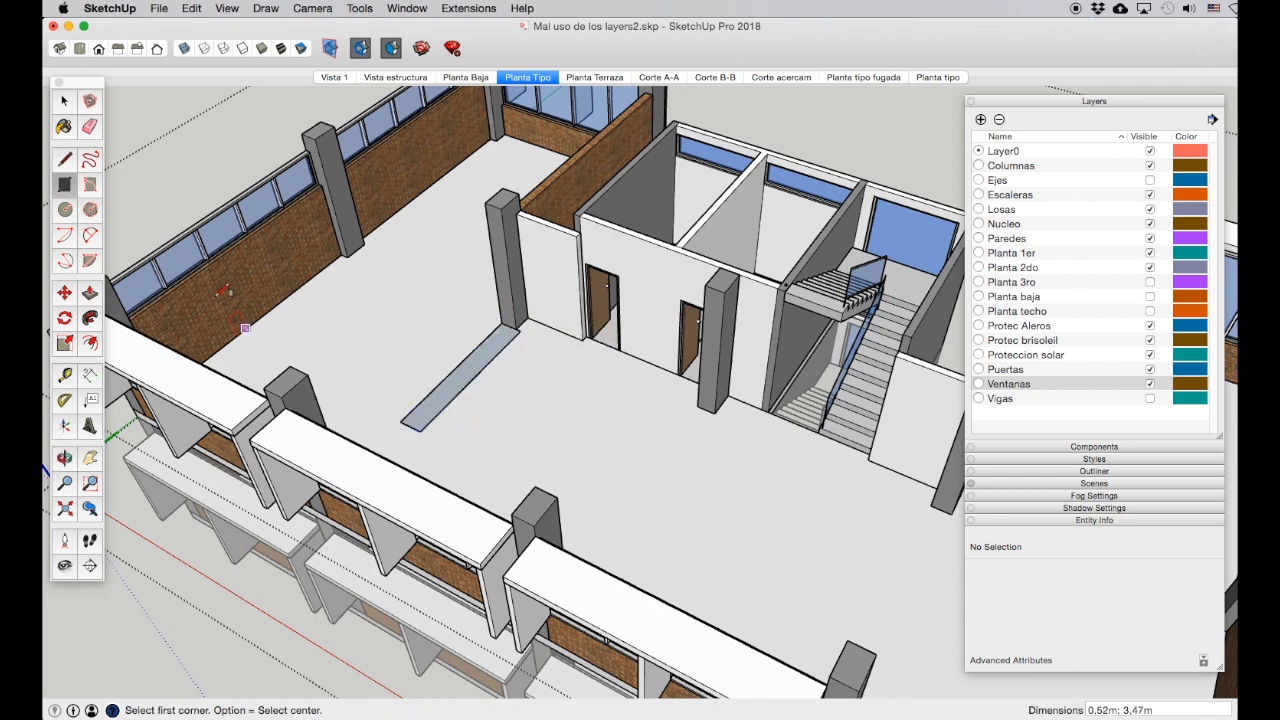
Step: Extrude the narrow rectangle up about 2.30 m into a wall
{"action": "left_click", "coordinate": [89, 292]}
{"action": "left_click", "coordinate": [424, 398]}
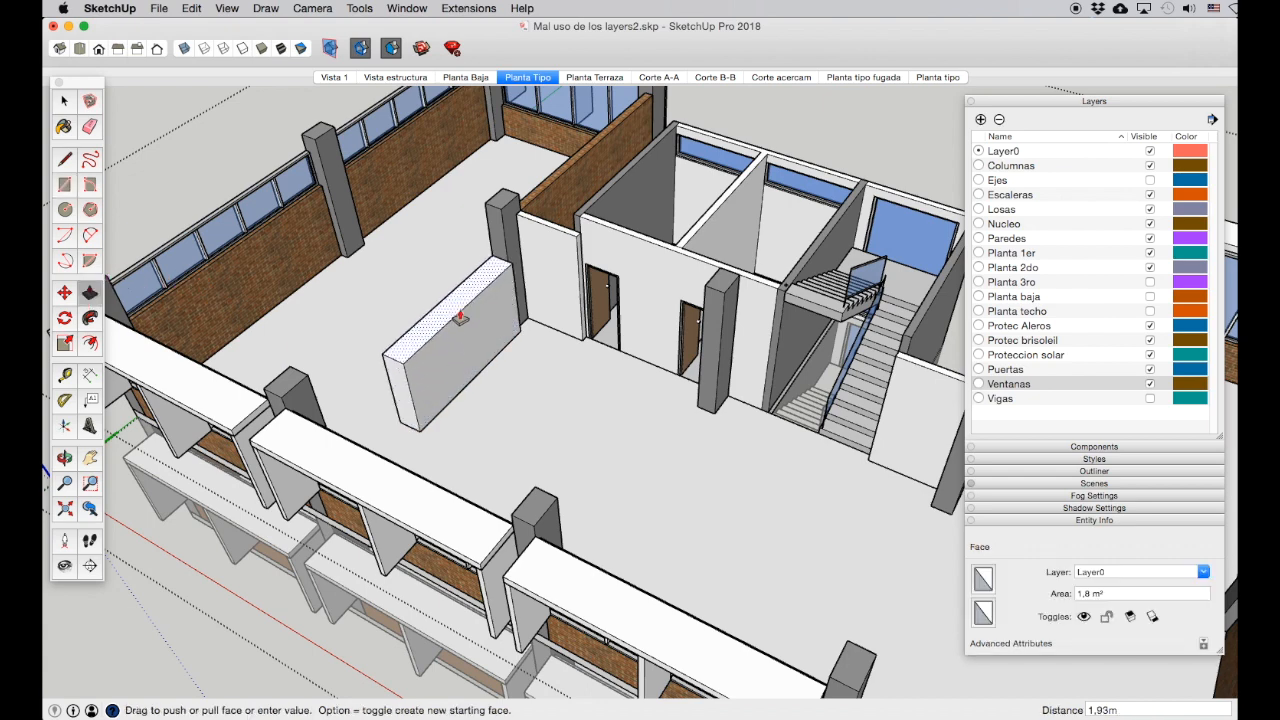
{"action": "left_click", "coordinate": [160, 290]}
{"action": "left_click", "coordinate": [449, 369]}
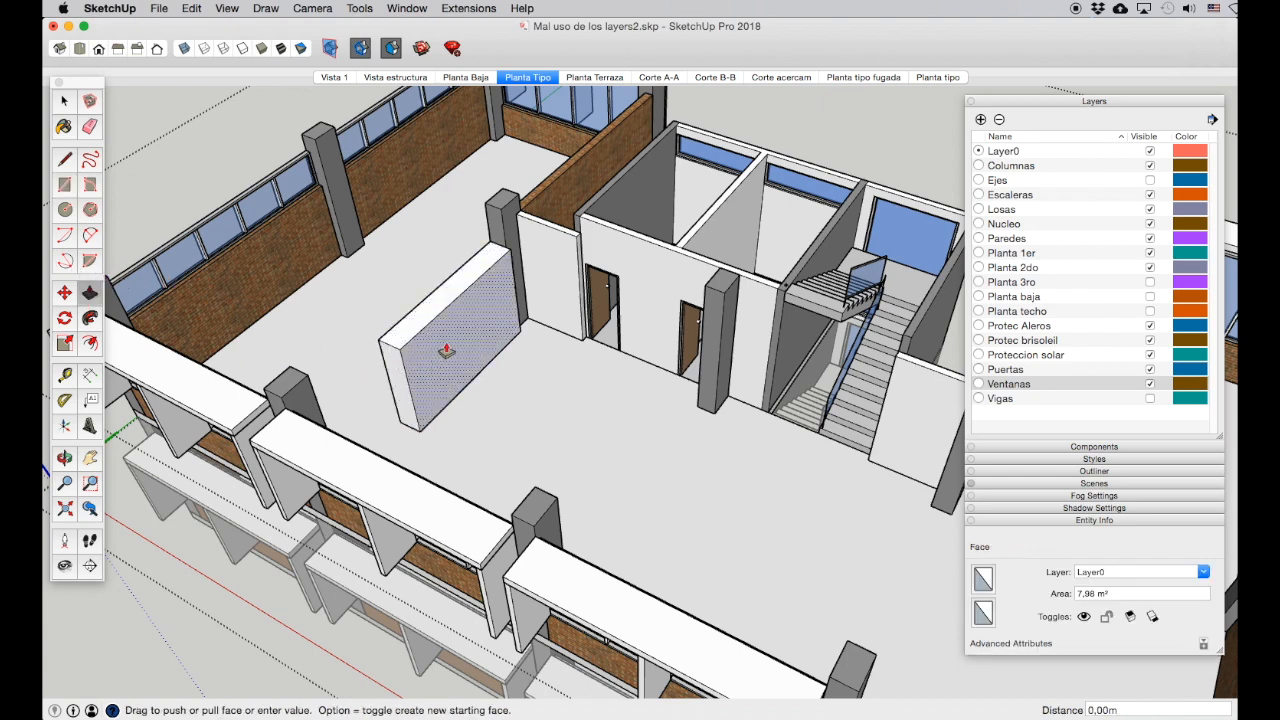
{"action": "key", "text": "Escape"}
{"action": "left_click", "coordinate": [64, 100]}
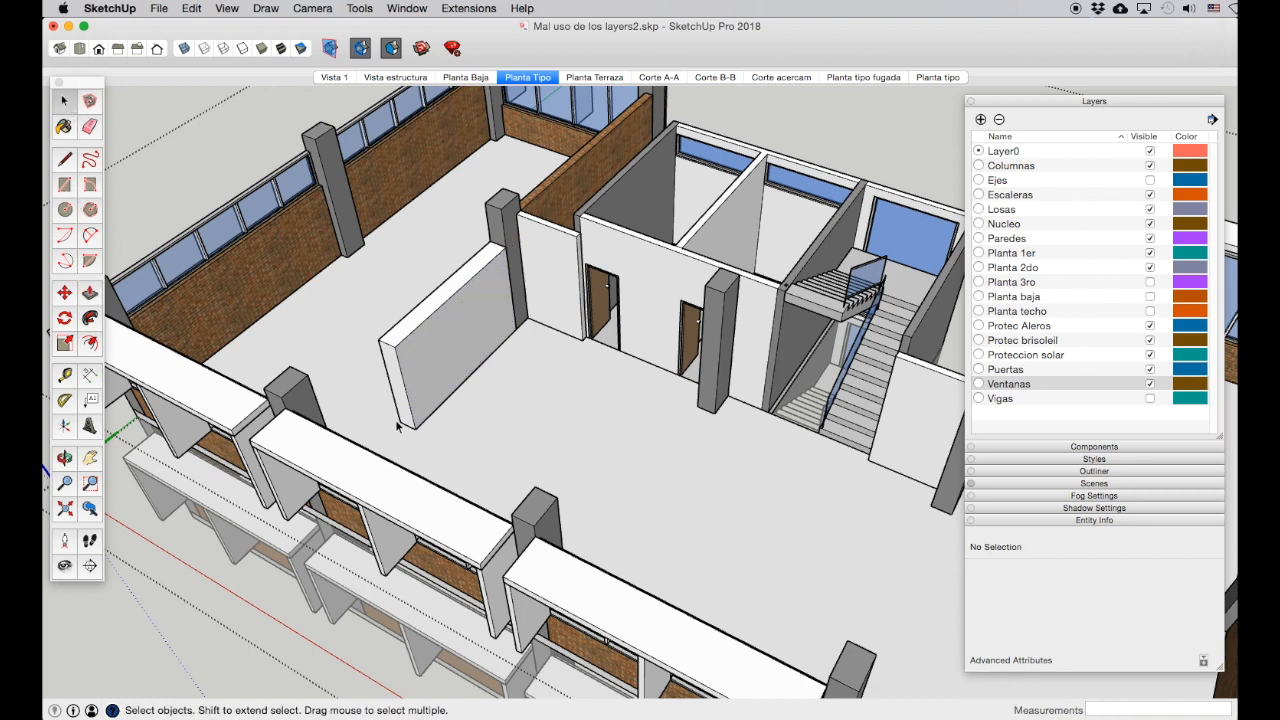
Step: Copy the vertical edge at the new wall's free end about 0.15 m along its long face
{"action": "left_click", "coordinate": [405, 393]}
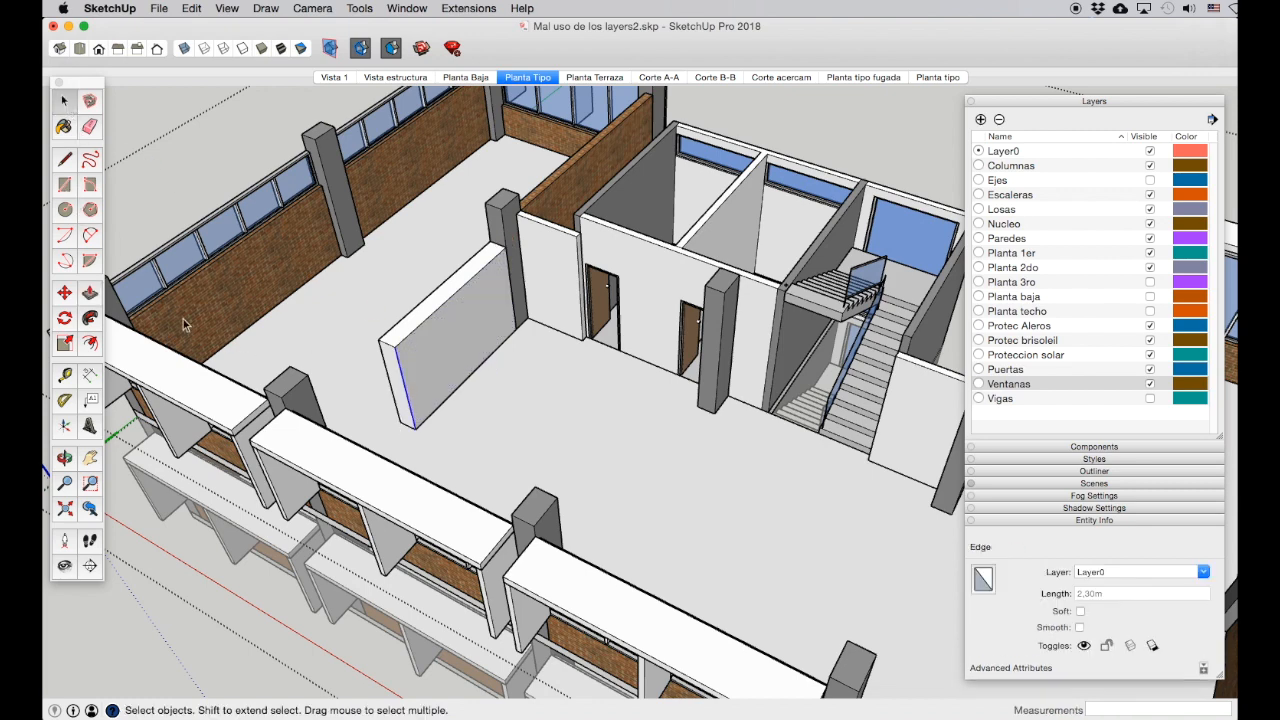
{"action": "left_click", "coordinate": [64, 293]}
{"action": "left_click", "coordinate": [418, 430]}
{"action": "key", "text": "alt"}
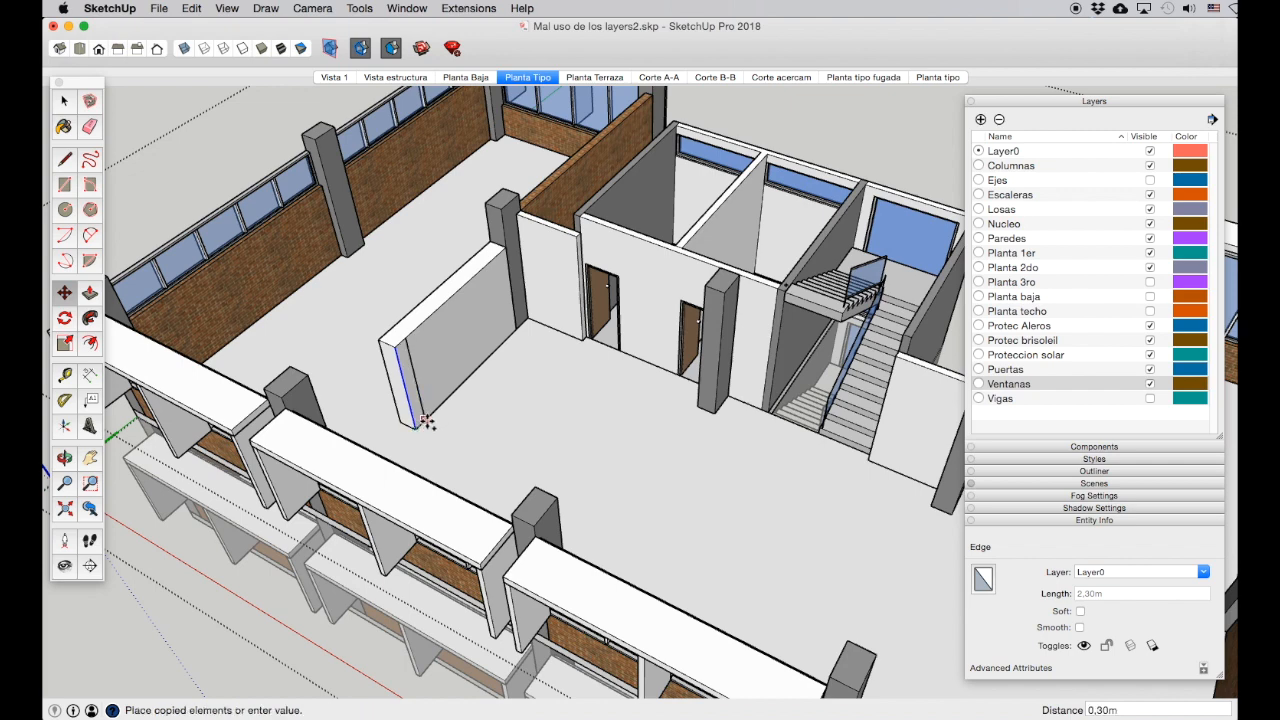
{"action": "scroll", "coordinate": [424, 424], "scroll_direction": "up", "scroll_amount": 5}
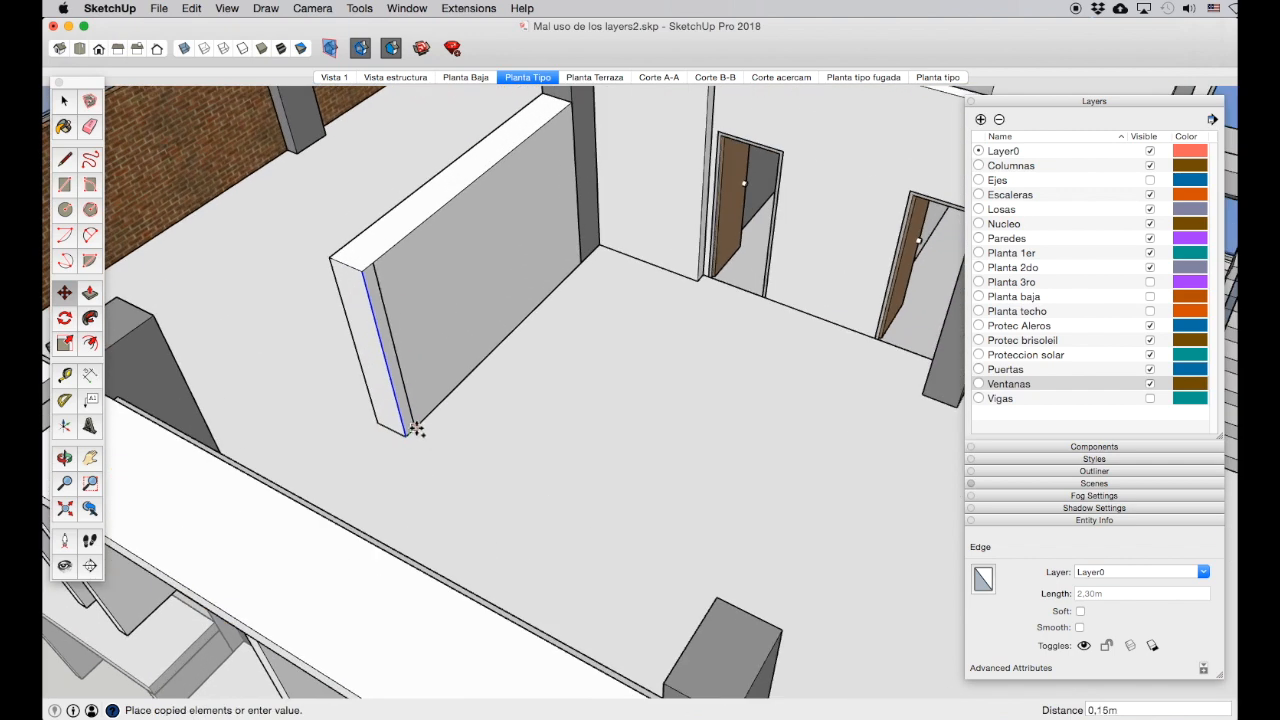
{"action": "left_click", "coordinate": [412, 429]}
Step: Extrude the narrow end strip out about 2.39 m to form an L-shaped wall, and close the component
{"action": "left_click", "coordinate": [89, 292]}
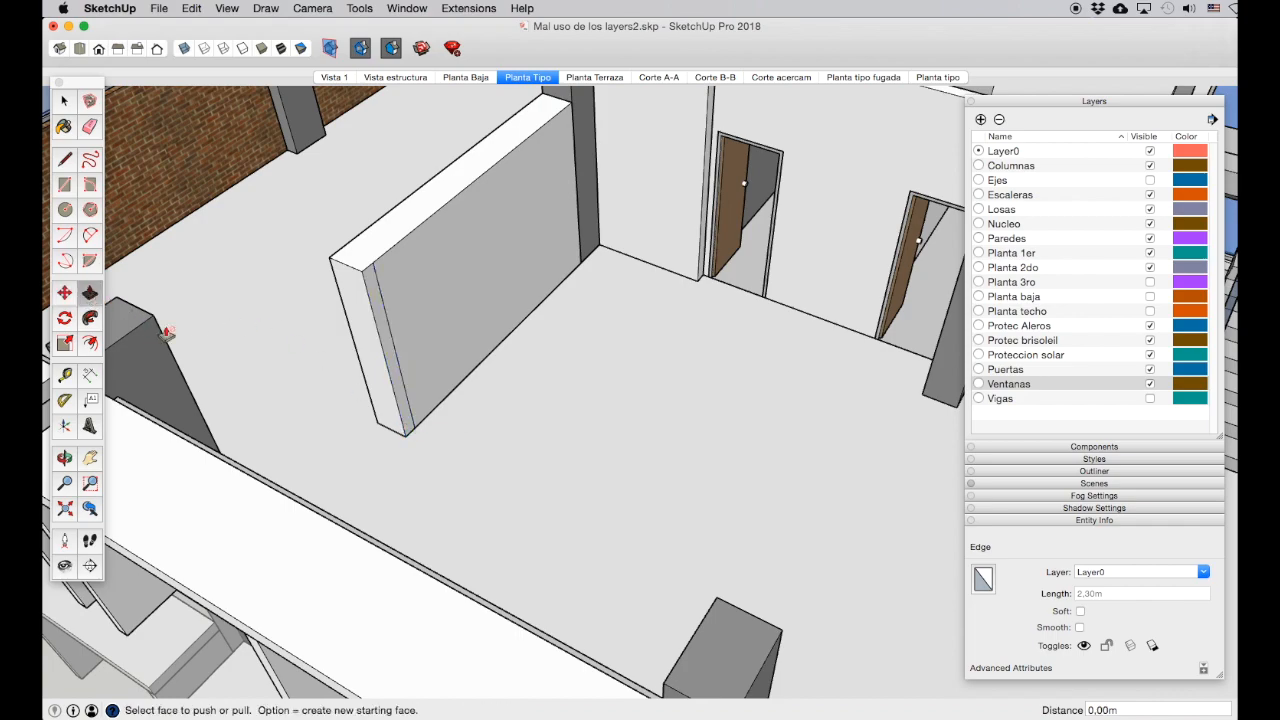
{"action": "left_click", "coordinate": [404, 424]}
{"action": "left_click", "coordinate": [590, 515]}
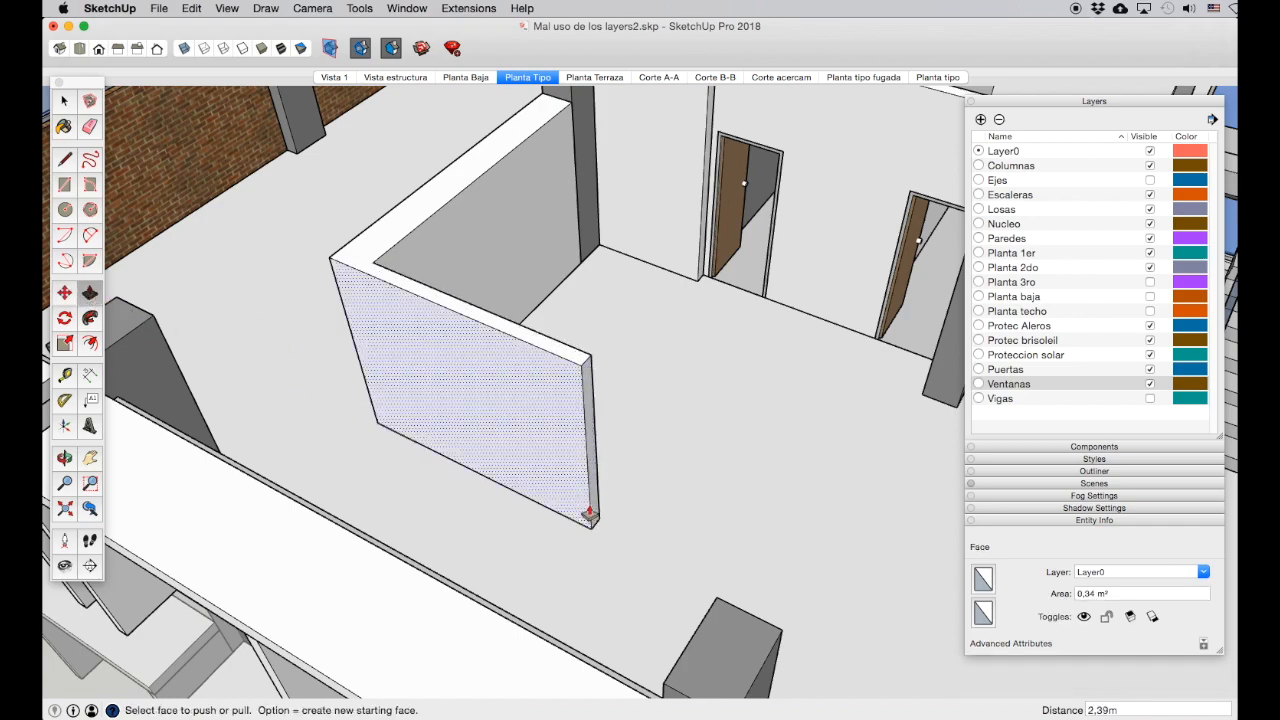
{"action": "scroll", "coordinate": [590, 515], "scroll_direction": "down", "scroll_amount": 5}
{"action": "left_click", "coordinate": [64, 458]}
{"action": "left_click_drag", "start_coordinate": [740, 637], "coordinate": [700, 435]}
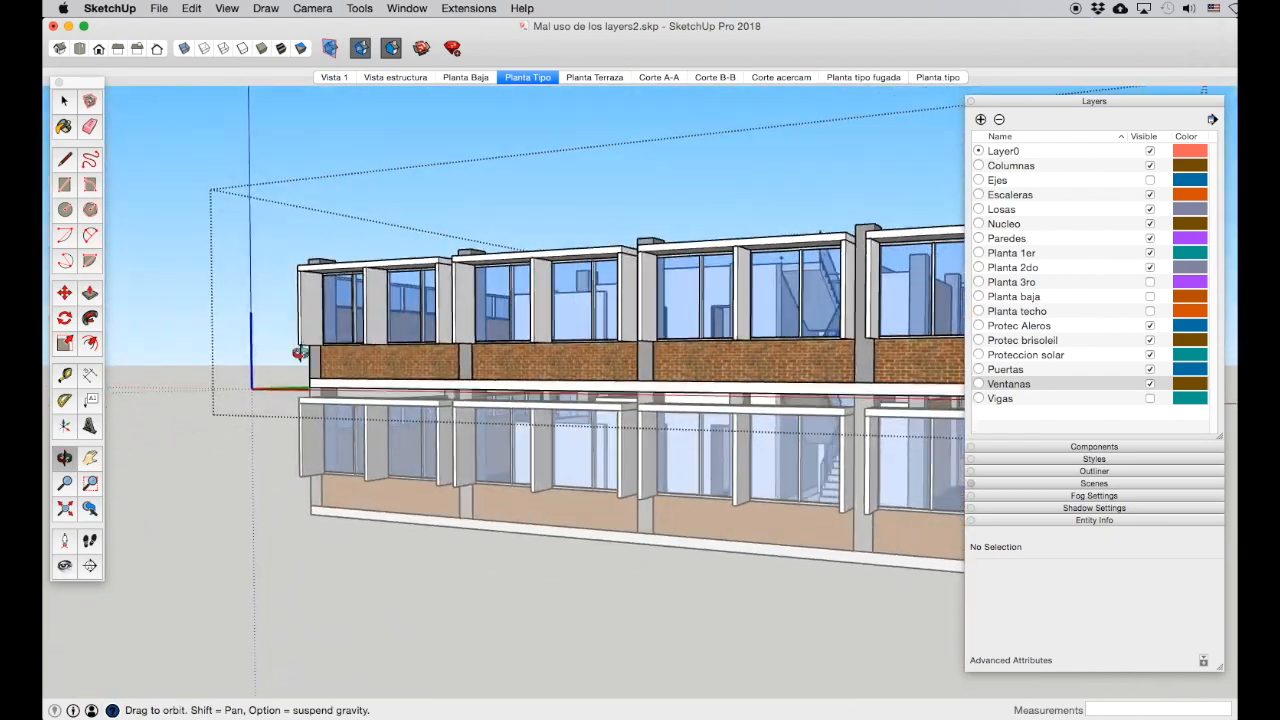
{"action": "left_click", "coordinate": [64, 101]}
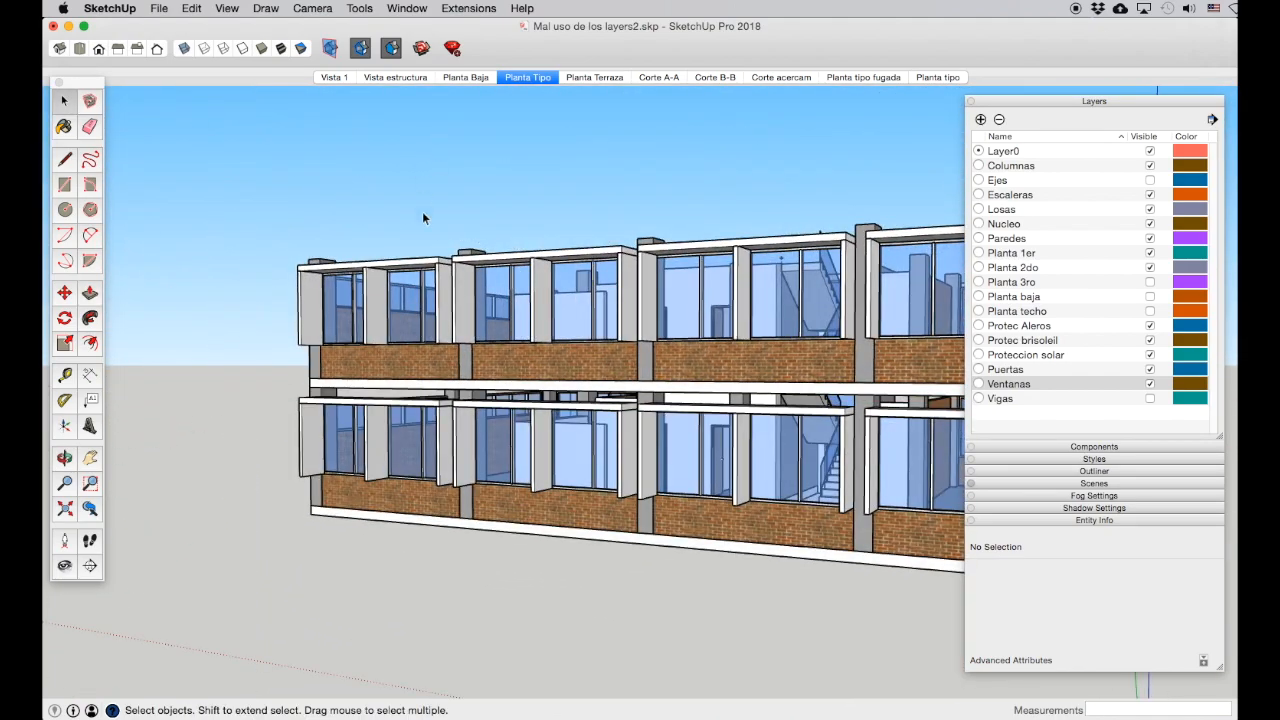
Step: Turn on the Vigas layer and examine the beams on both typical floors
{"action": "left_click", "coordinate": [64, 458]}
{"action": "left_click_drag", "start_coordinate": [534, 303], "coordinate": [709, 433]}
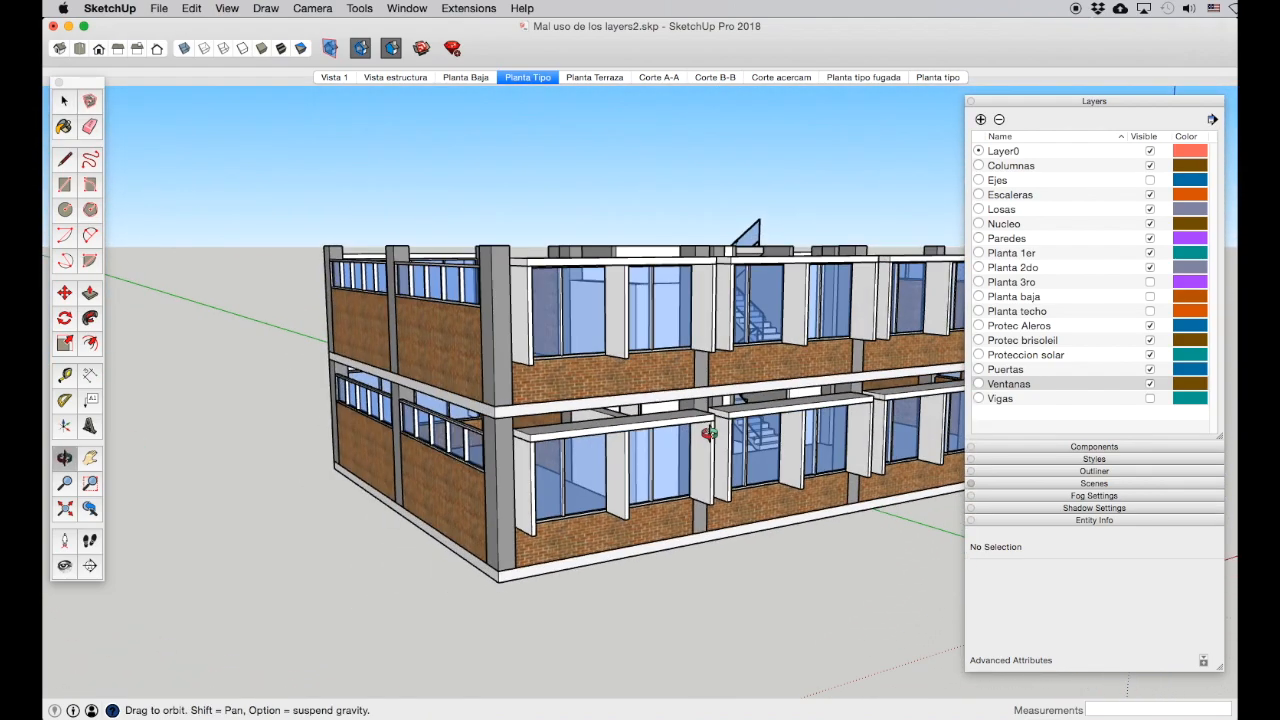
{"action": "left_click", "coordinate": [1150, 398]}
{"action": "left_click_drag", "start_coordinate": [501, 448], "coordinate": [443, 347]}
{"action": "scroll", "coordinate": [443, 347], "scroll_direction": "down", "scroll_amount": 5}
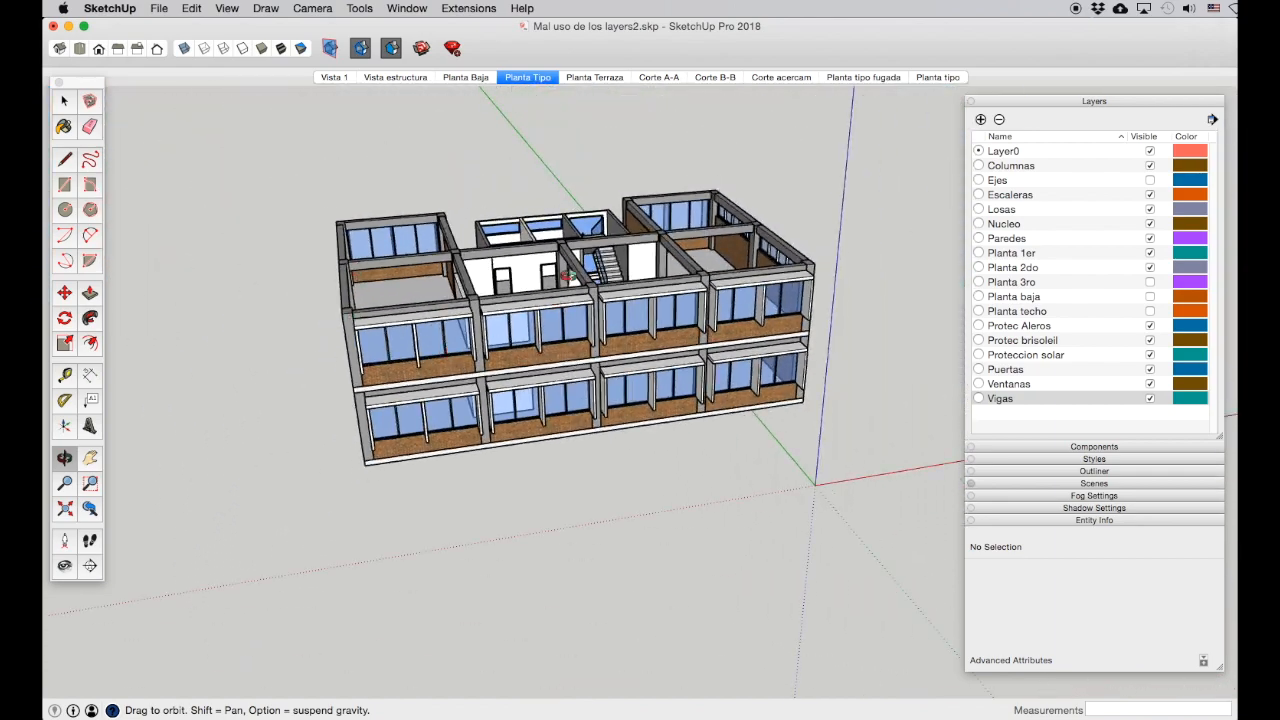
{"action": "scroll", "coordinate": [567, 293], "scroll_direction": "up", "scroll_amount": 3}
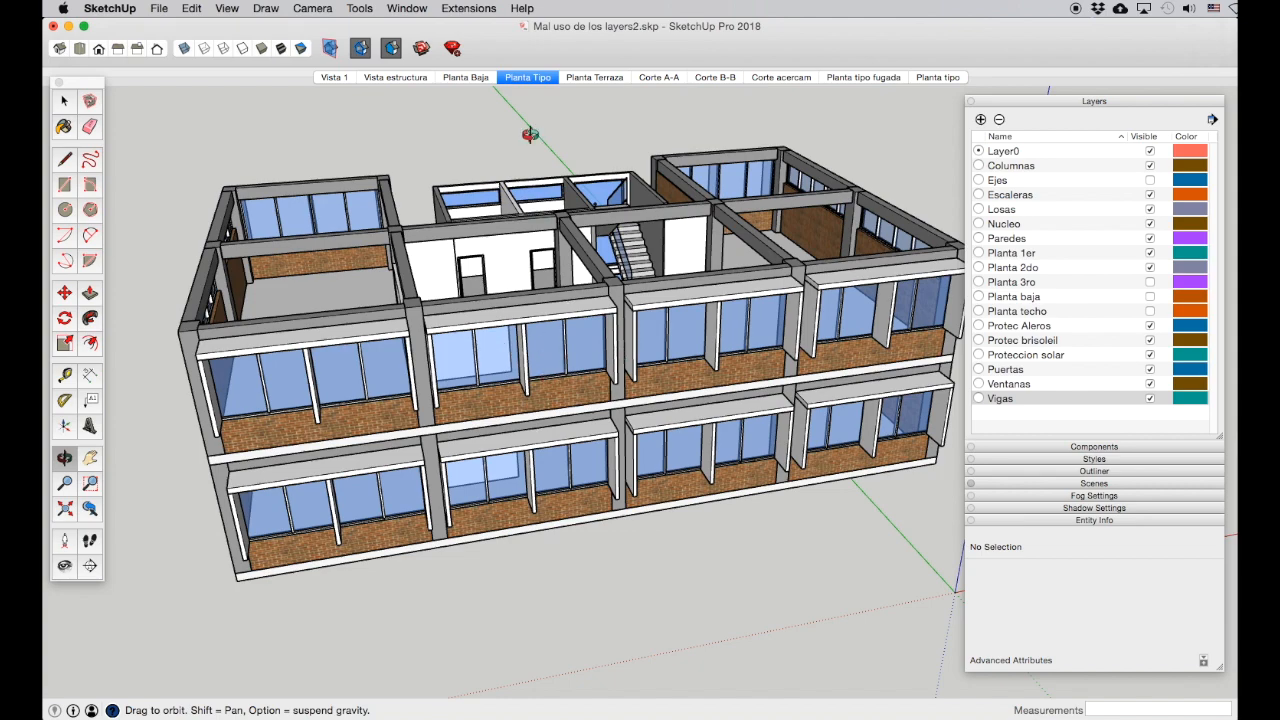
{"action": "scroll", "coordinate": [621, 206], "scroll_direction": "down", "scroll_amount": 4}
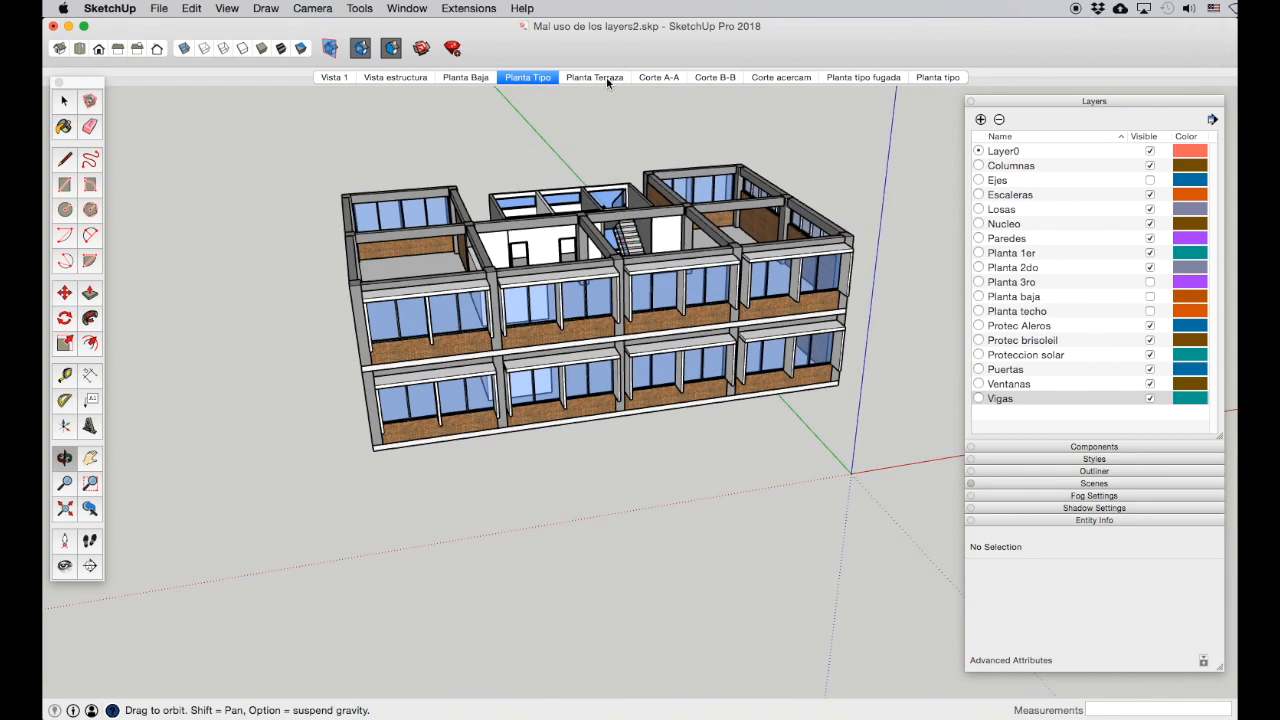
Step: Inspect the terrace floor component in the Planta Terraza scene and return to the Vista 1 scene with nothing selected
{"action": "left_click", "coordinate": [606, 78]}
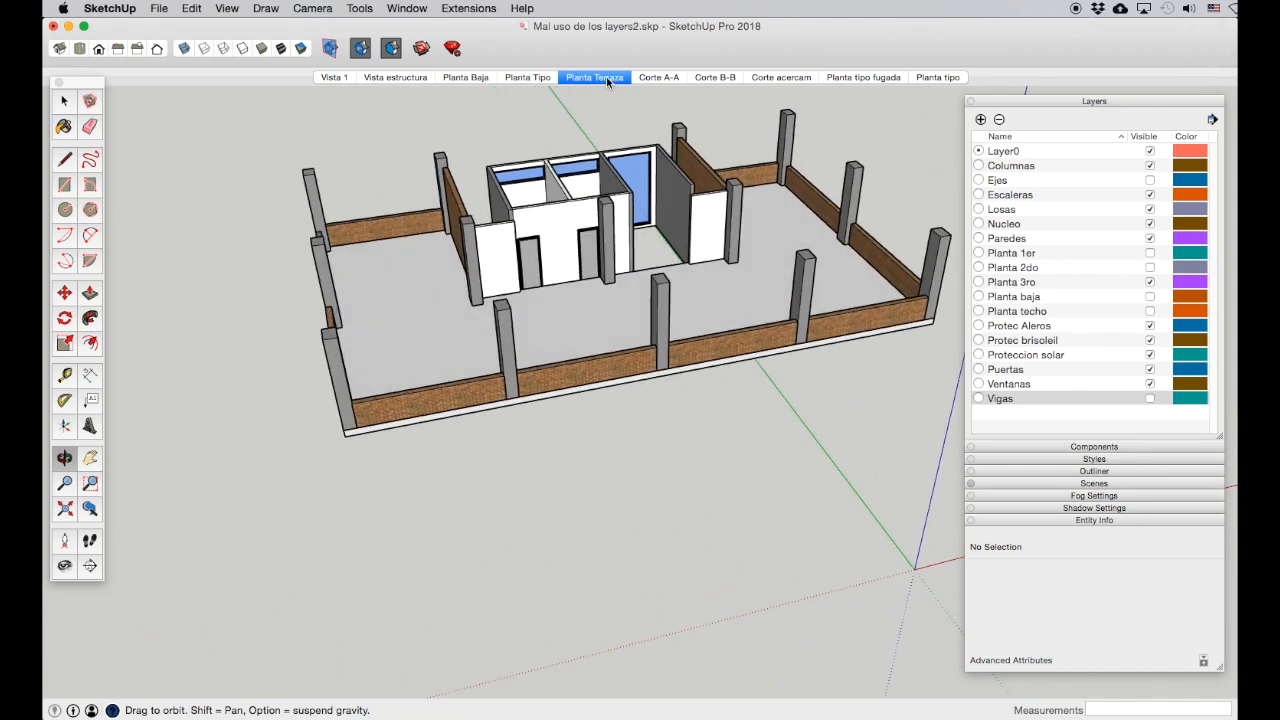
{"action": "left_click", "coordinate": [65, 101]}
{"action": "left_click", "coordinate": [532, 510]}
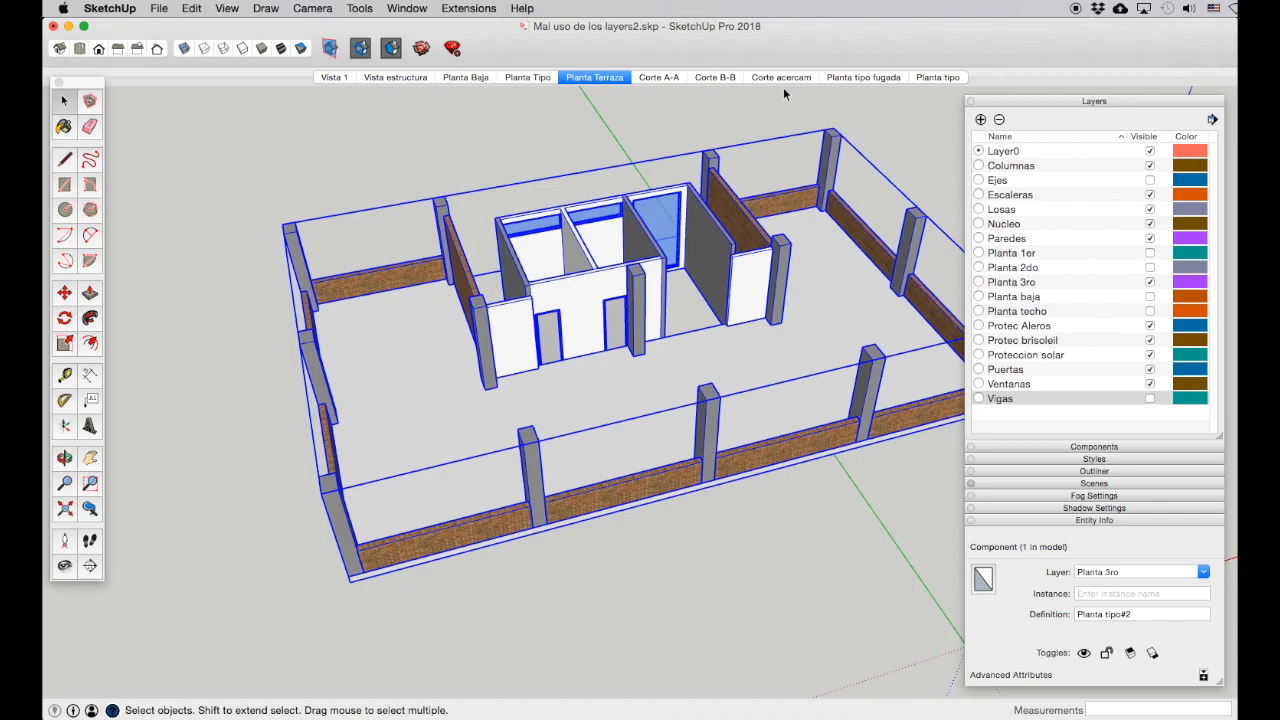
{"action": "left_click", "coordinate": [342, 79]}
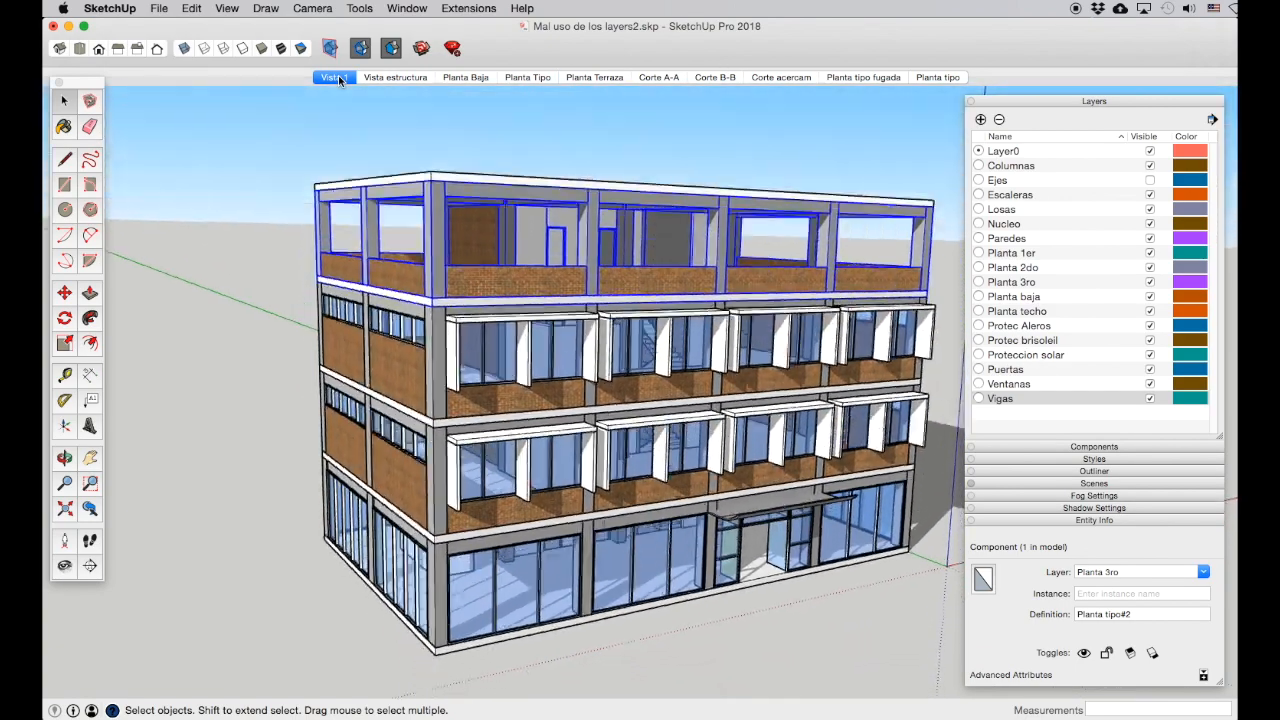
{"action": "left_click", "coordinate": [776, 590]}
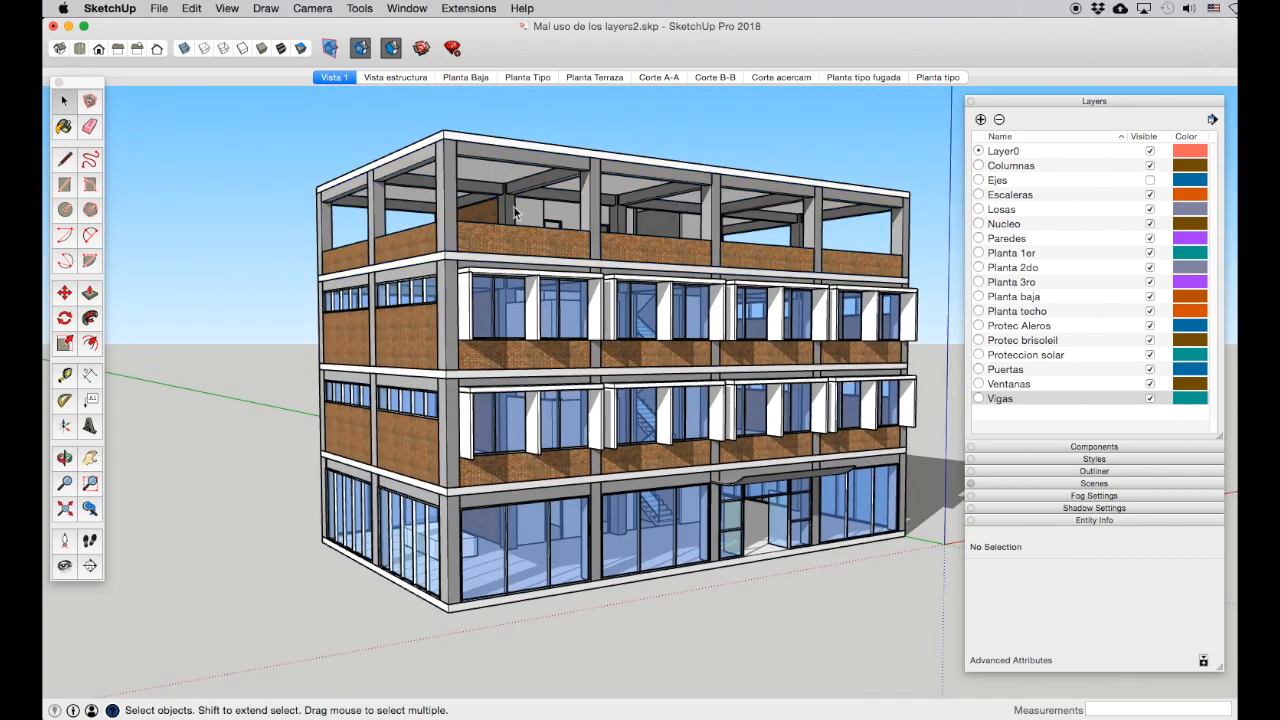
Step: Show the Corte A-A and Corte B-B section scenes and examine the cut through the staircase
{"action": "left_click", "coordinate": [660, 79]}
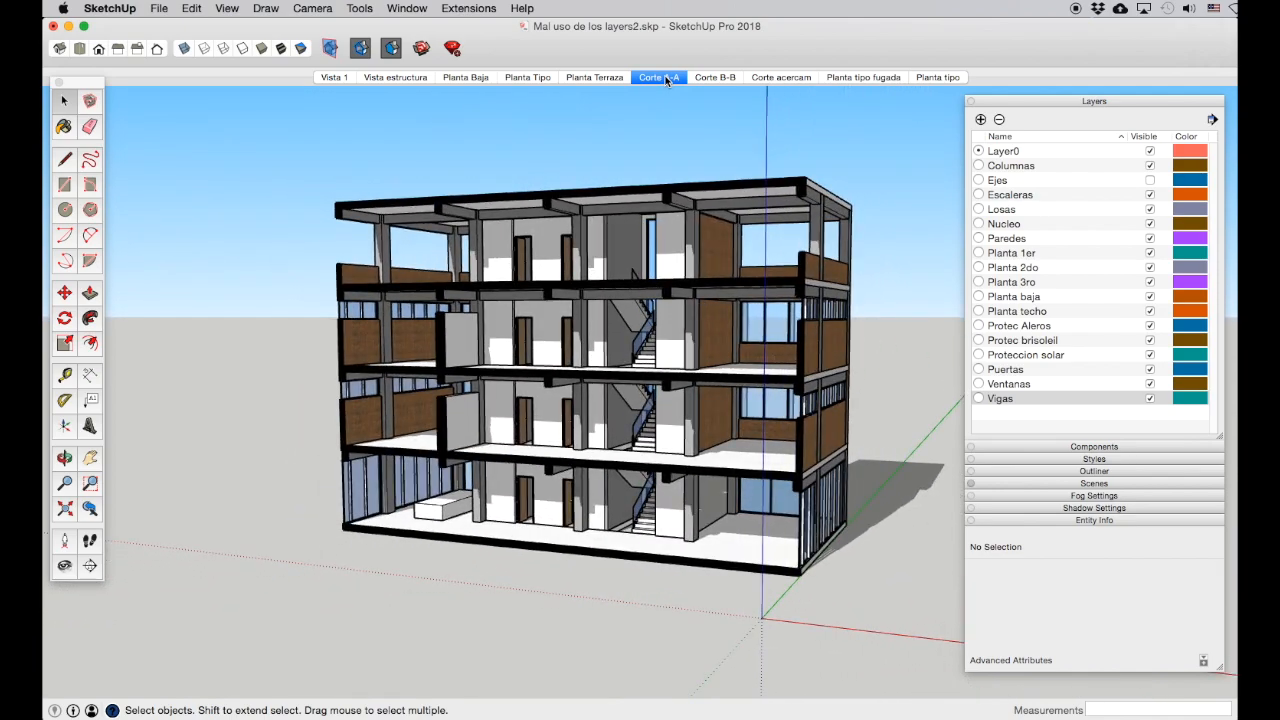
{"action": "left_click", "coordinate": [731, 79]}
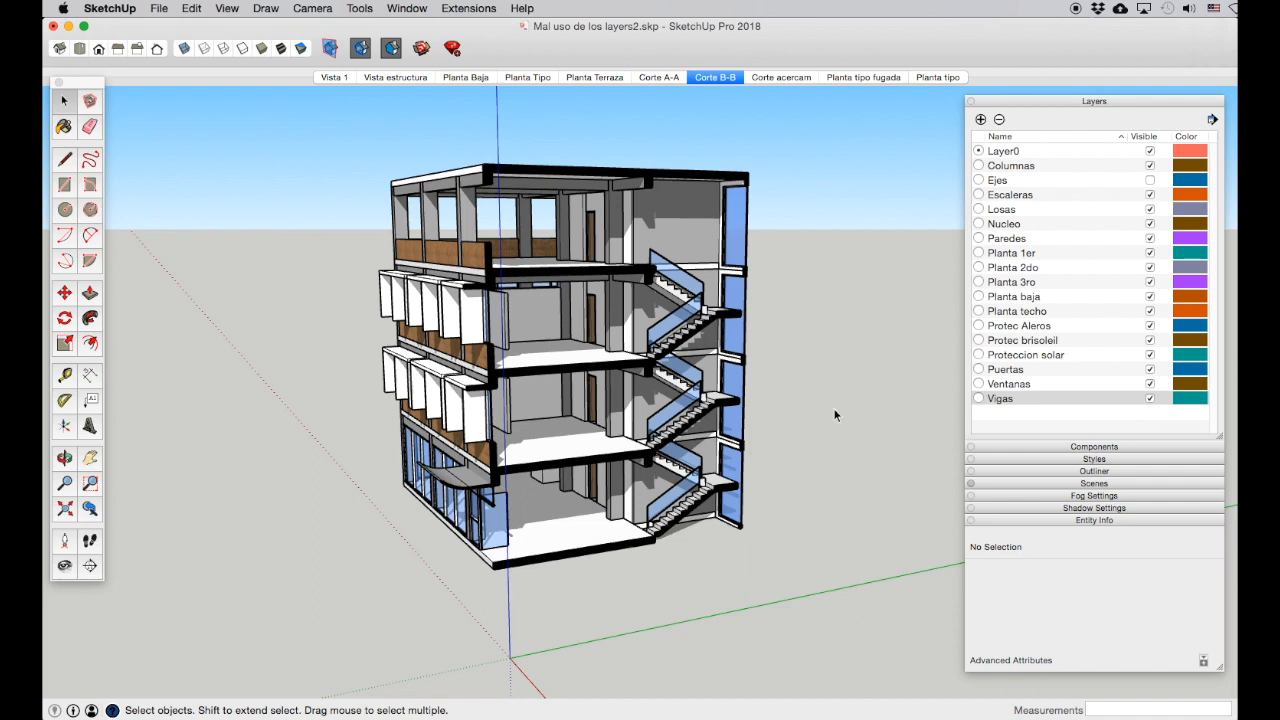
{"action": "left_click", "coordinate": [63, 457]}
{"action": "left_click_drag", "start_coordinate": [480, 430], "coordinate": [555, 472]}
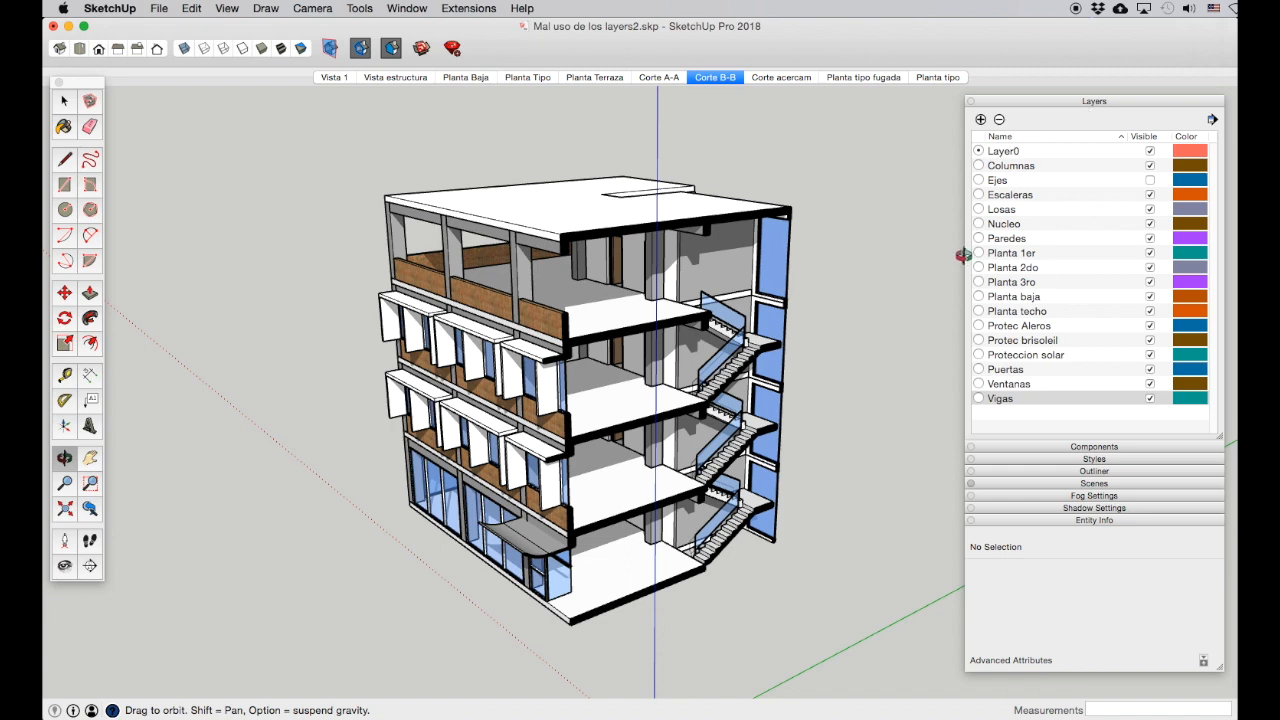
{"action": "left_click_drag", "start_coordinate": [736, 385], "coordinate": [753, 397]}
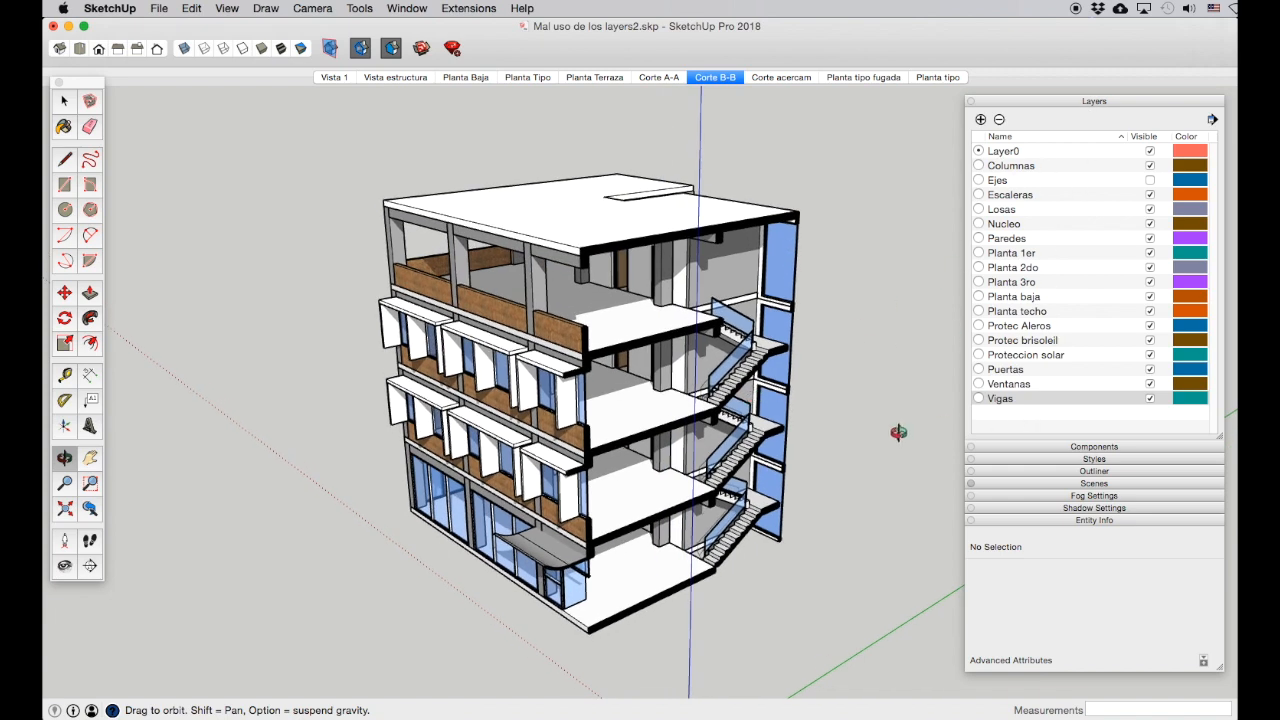